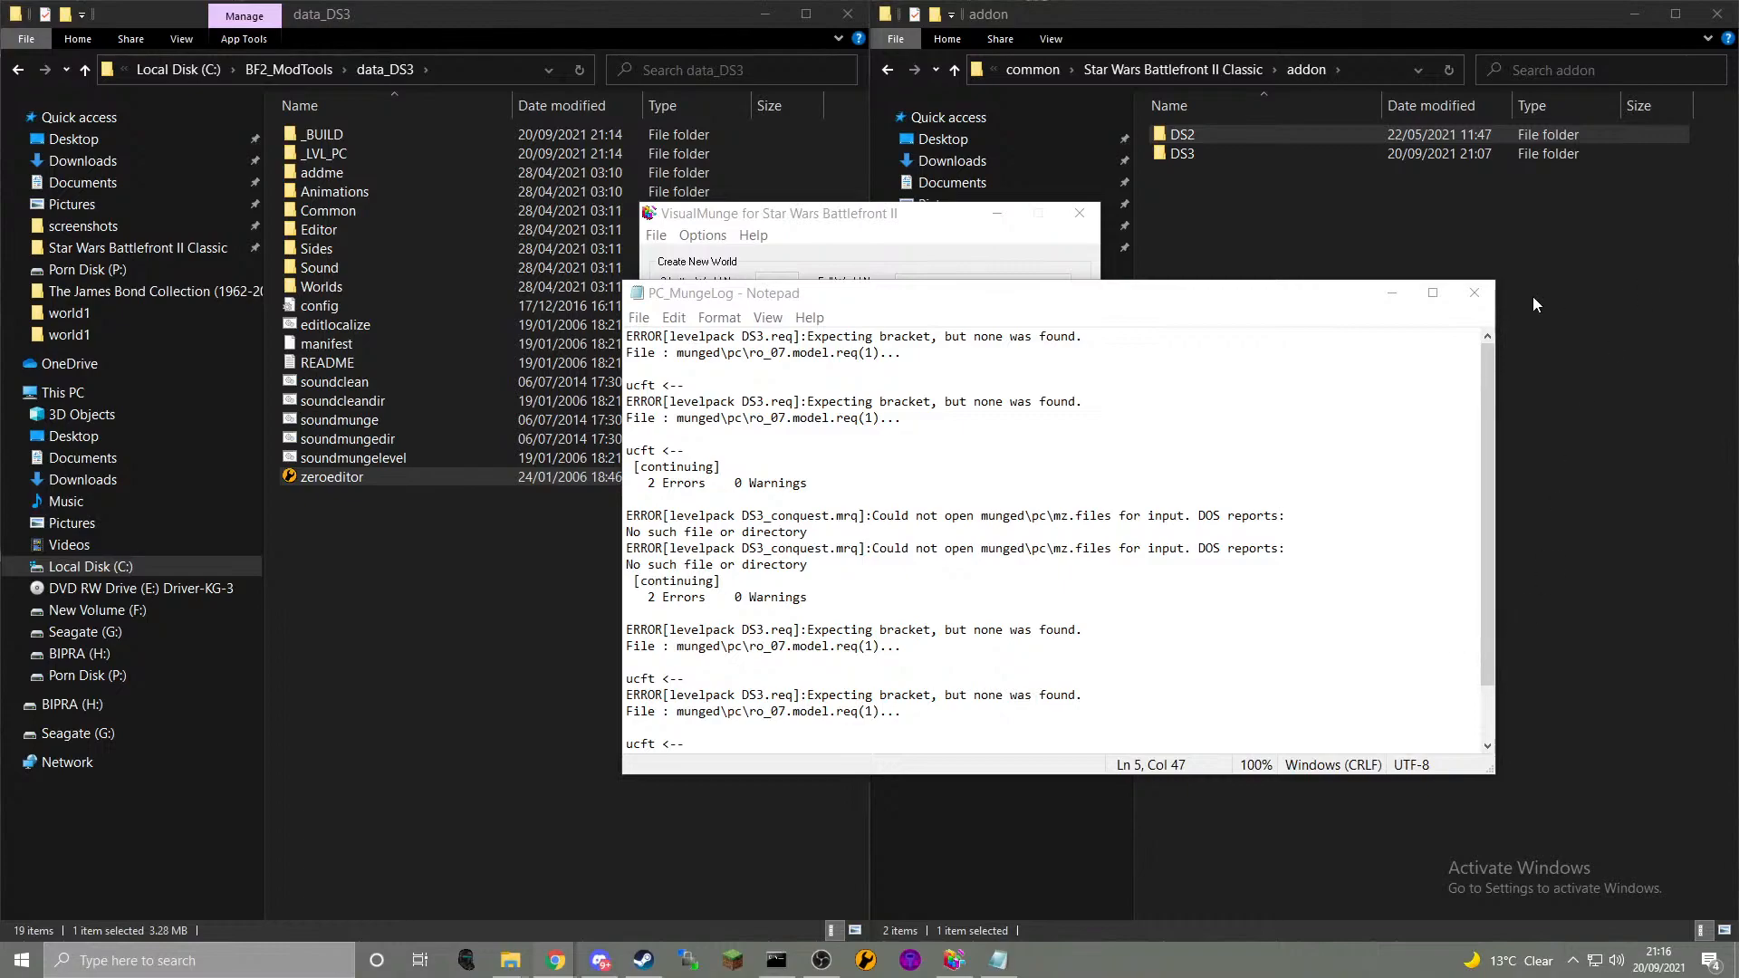
- Close the munge log, switch to Zero Editor and load the world DS3.wld with all of its layers
{"action": "left_click", "coordinate": [1474, 293]}
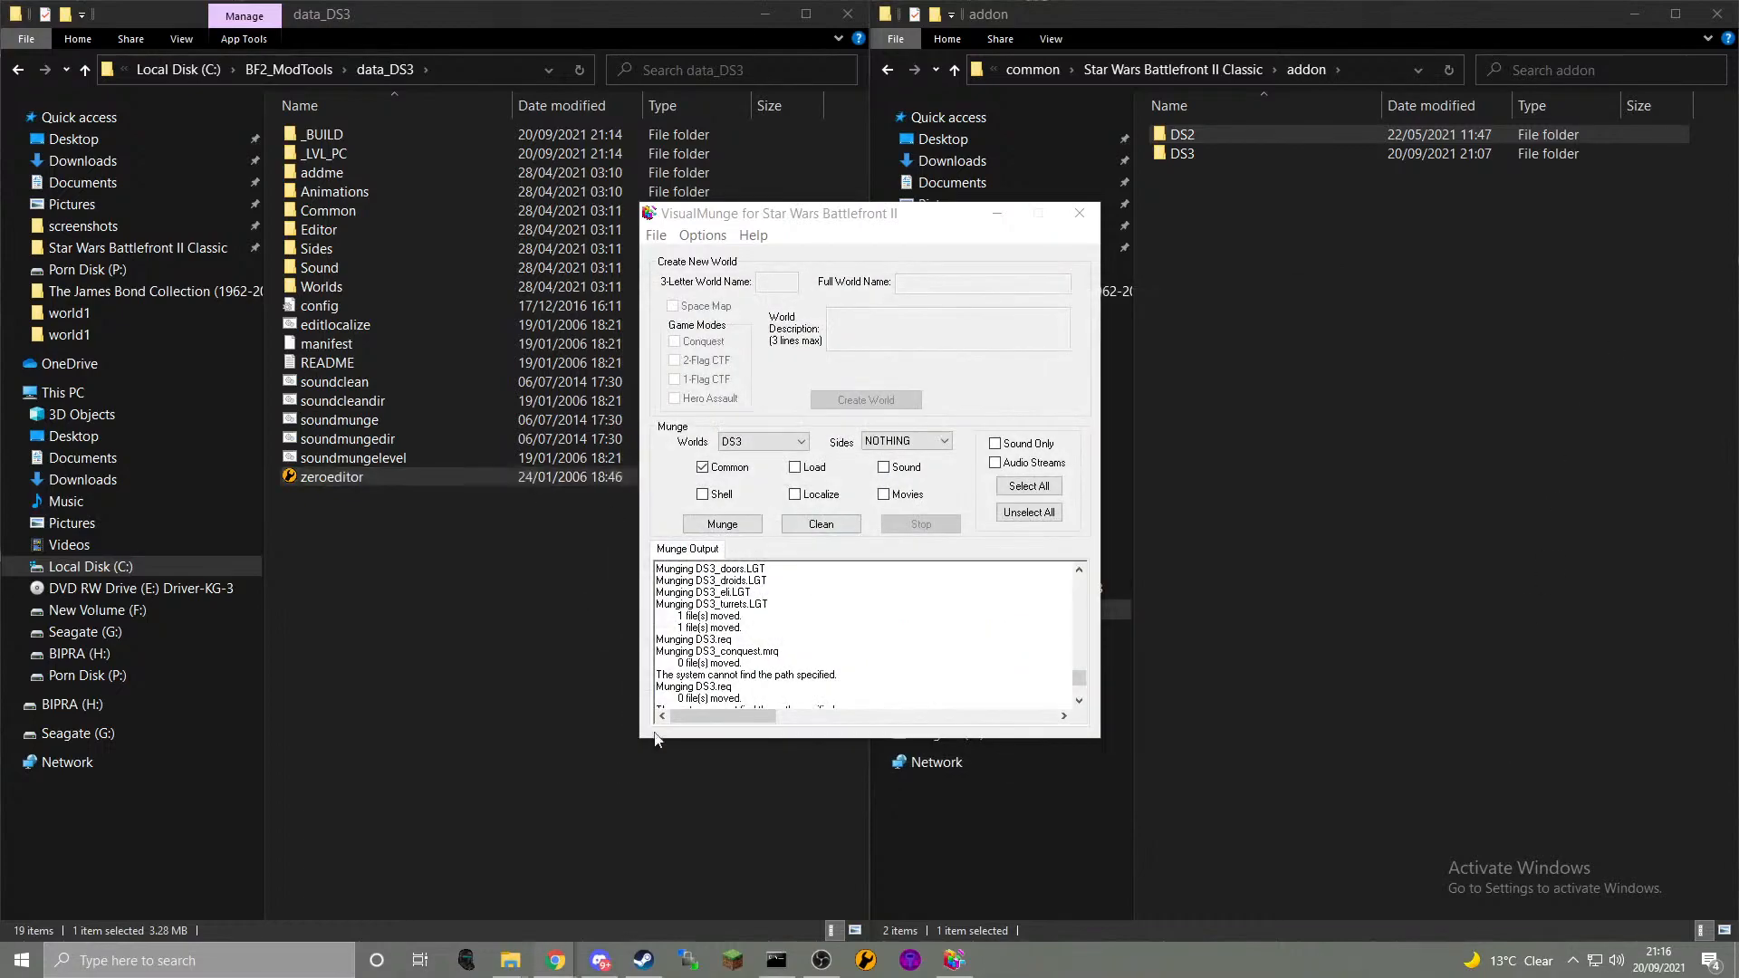
{"action": "left_click", "coordinate": [865, 962]}
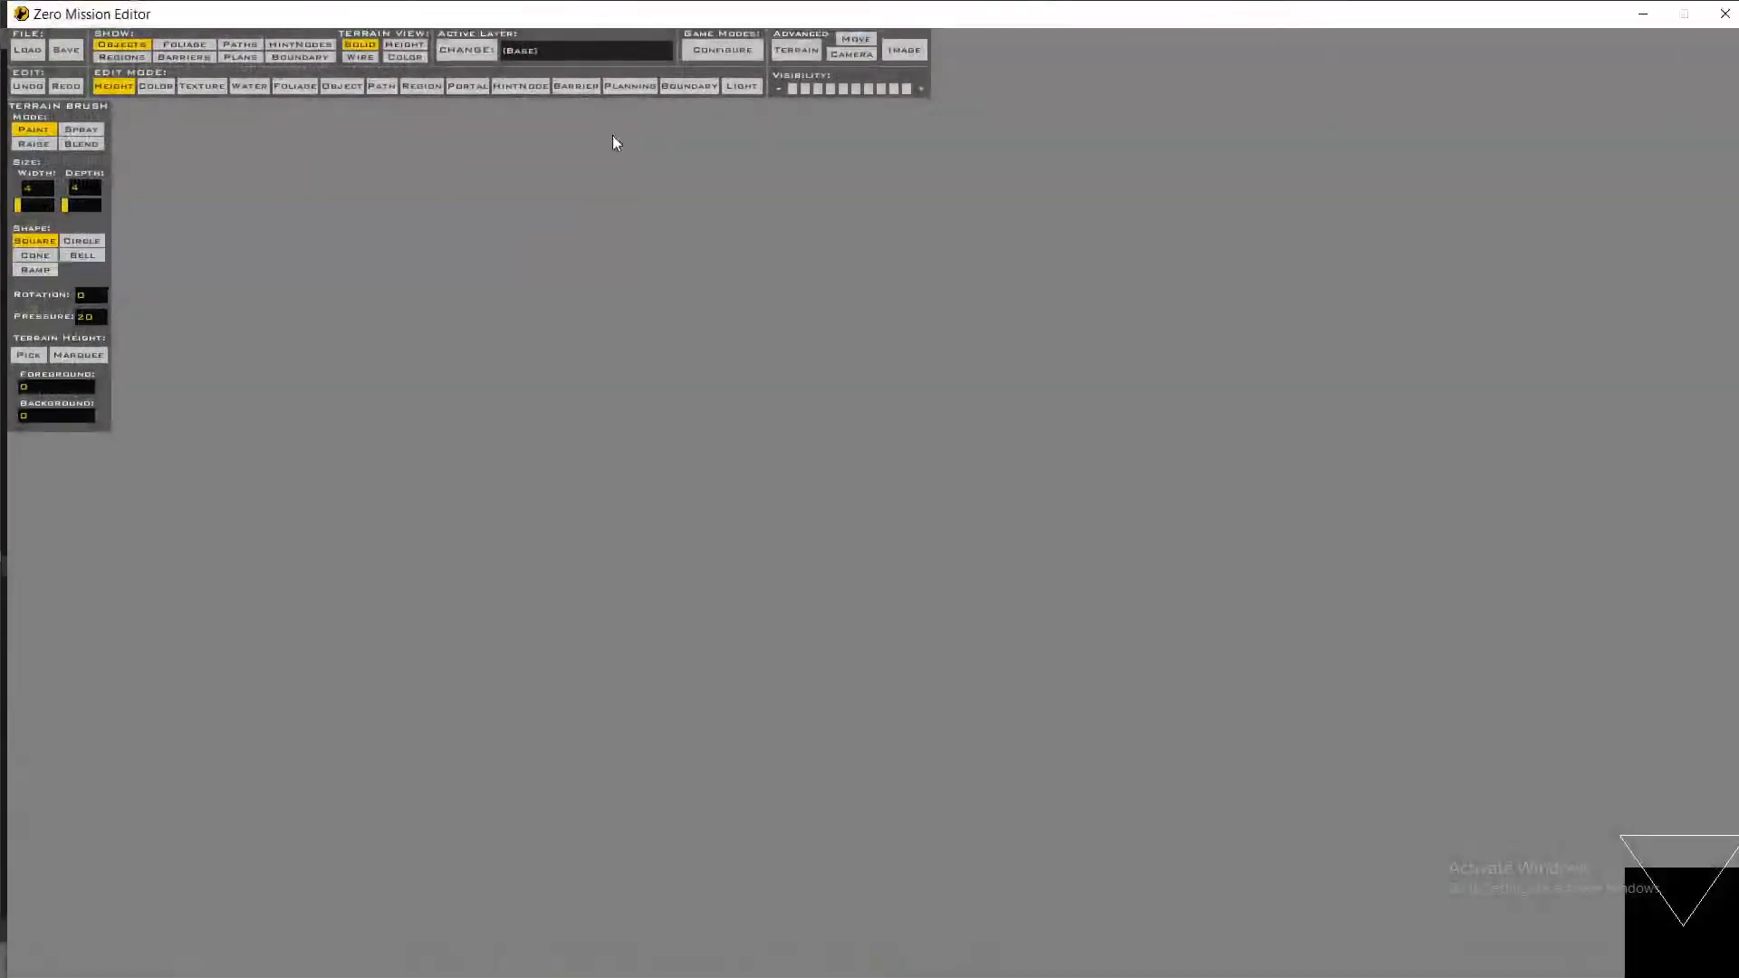
{"action": "left_click", "coordinate": [24, 48]}
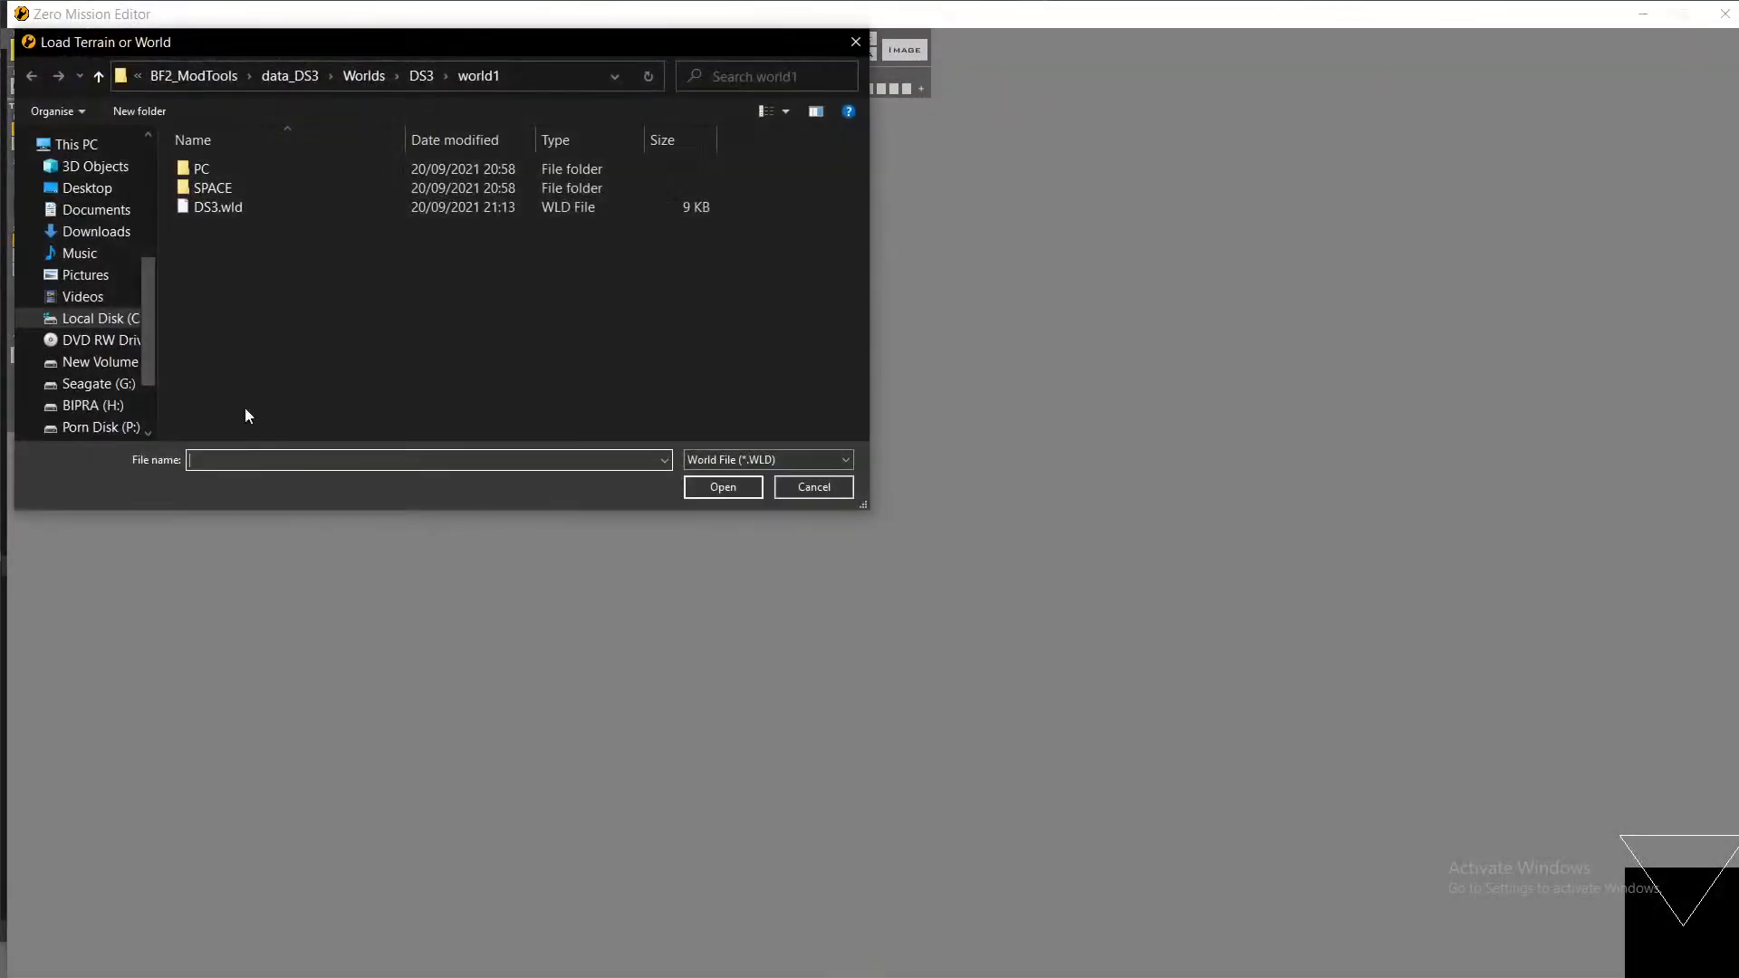
{"action": "left_click", "coordinate": [231, 205]}
{"action": "double_click", "coordinate": [230, 205]}
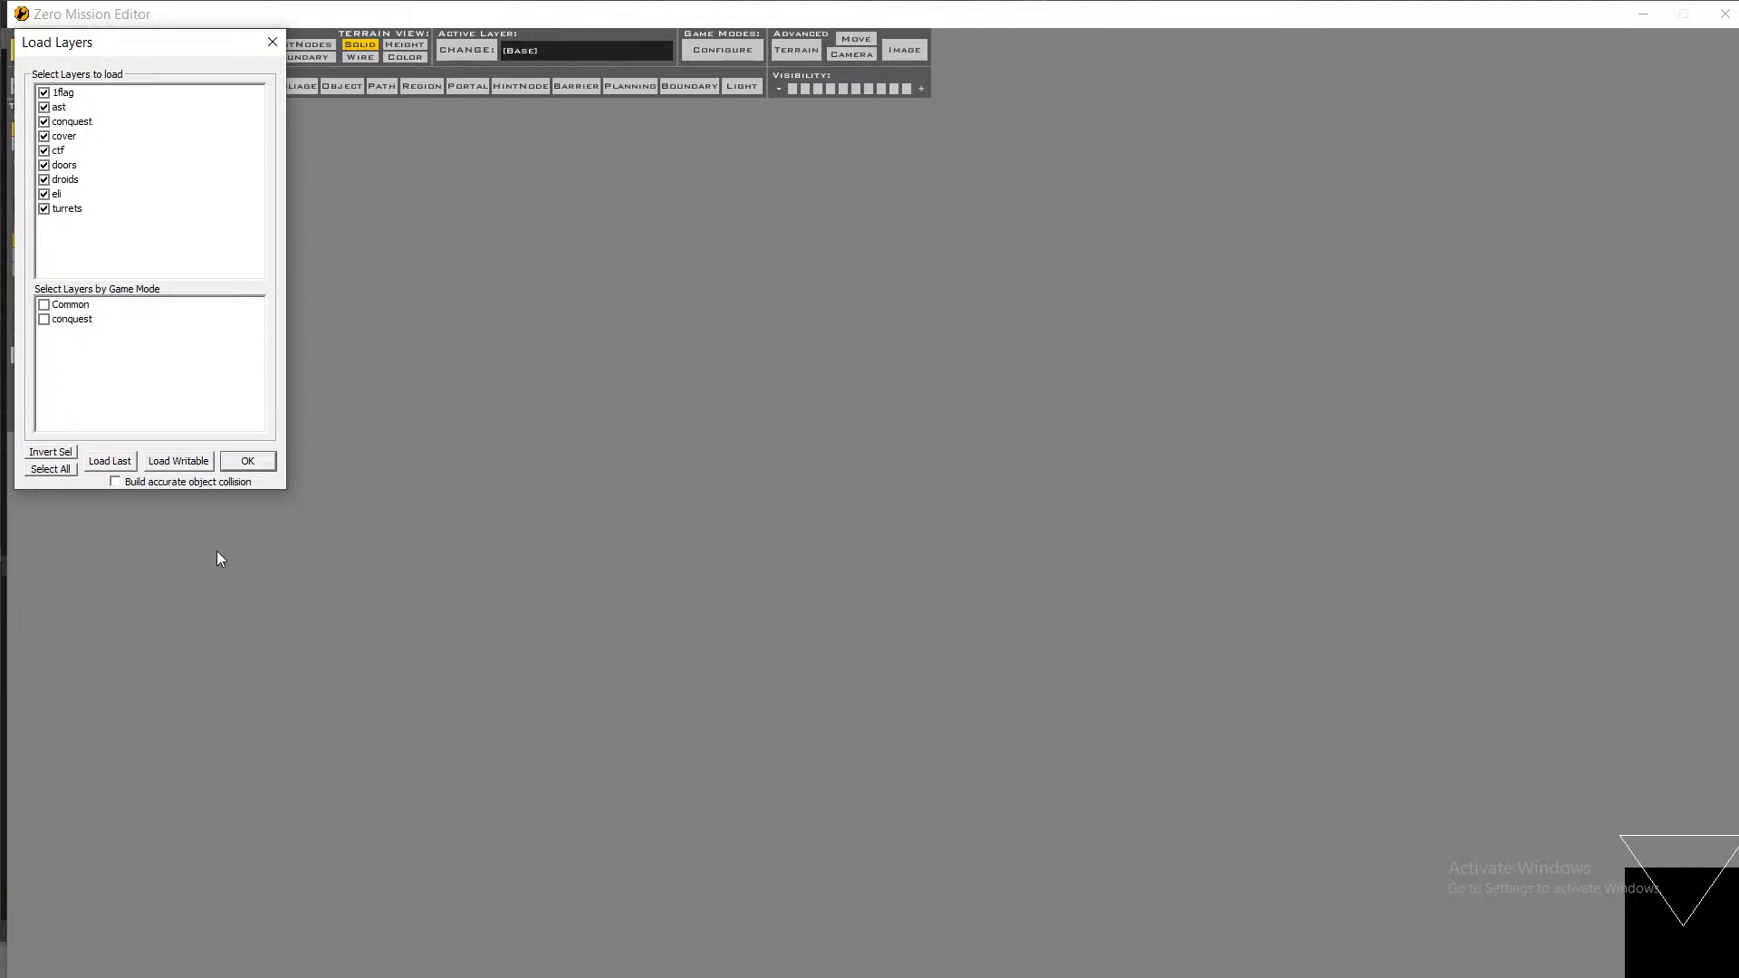
{"action": "left_click", "coordinate": [247, 461]}
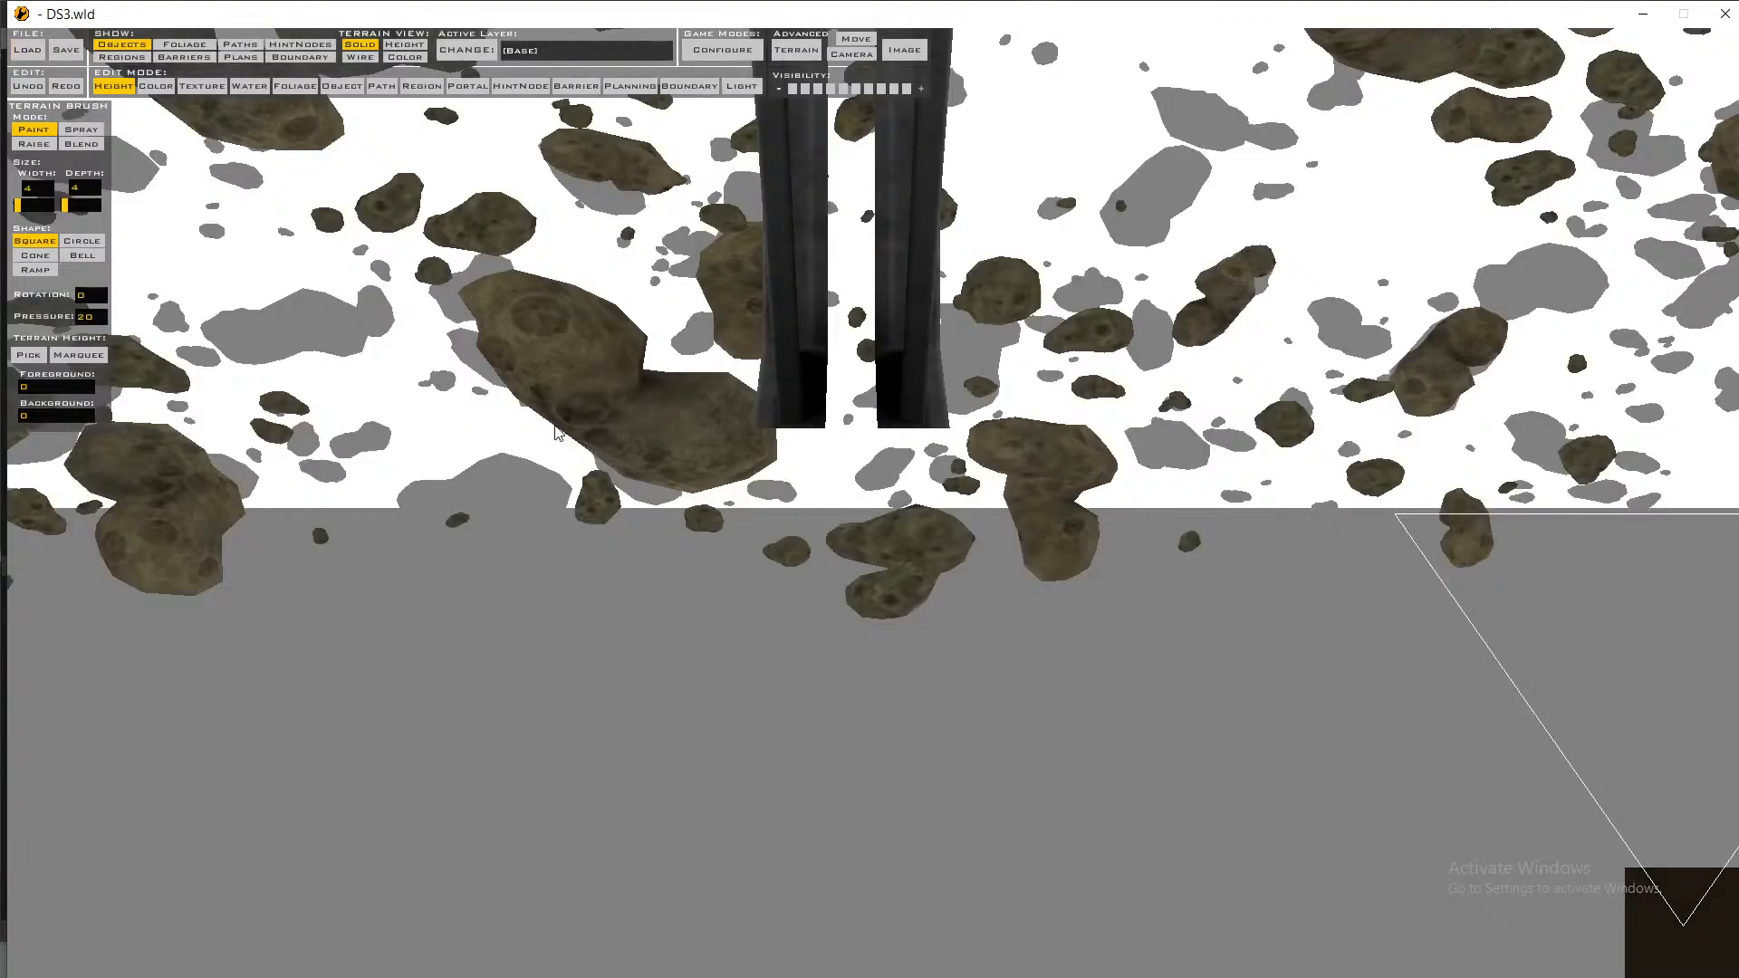
- Switch to object editing and go through the list of placed objects as far as RO_07
{"action": "middle_click_drag", "start_coordinate": [556, 425], "coordinate": [554, 424]}
{"action": "scroll", "coordinate": [556, 426], "scroll_direction": "up", "scroll_amount": 5}
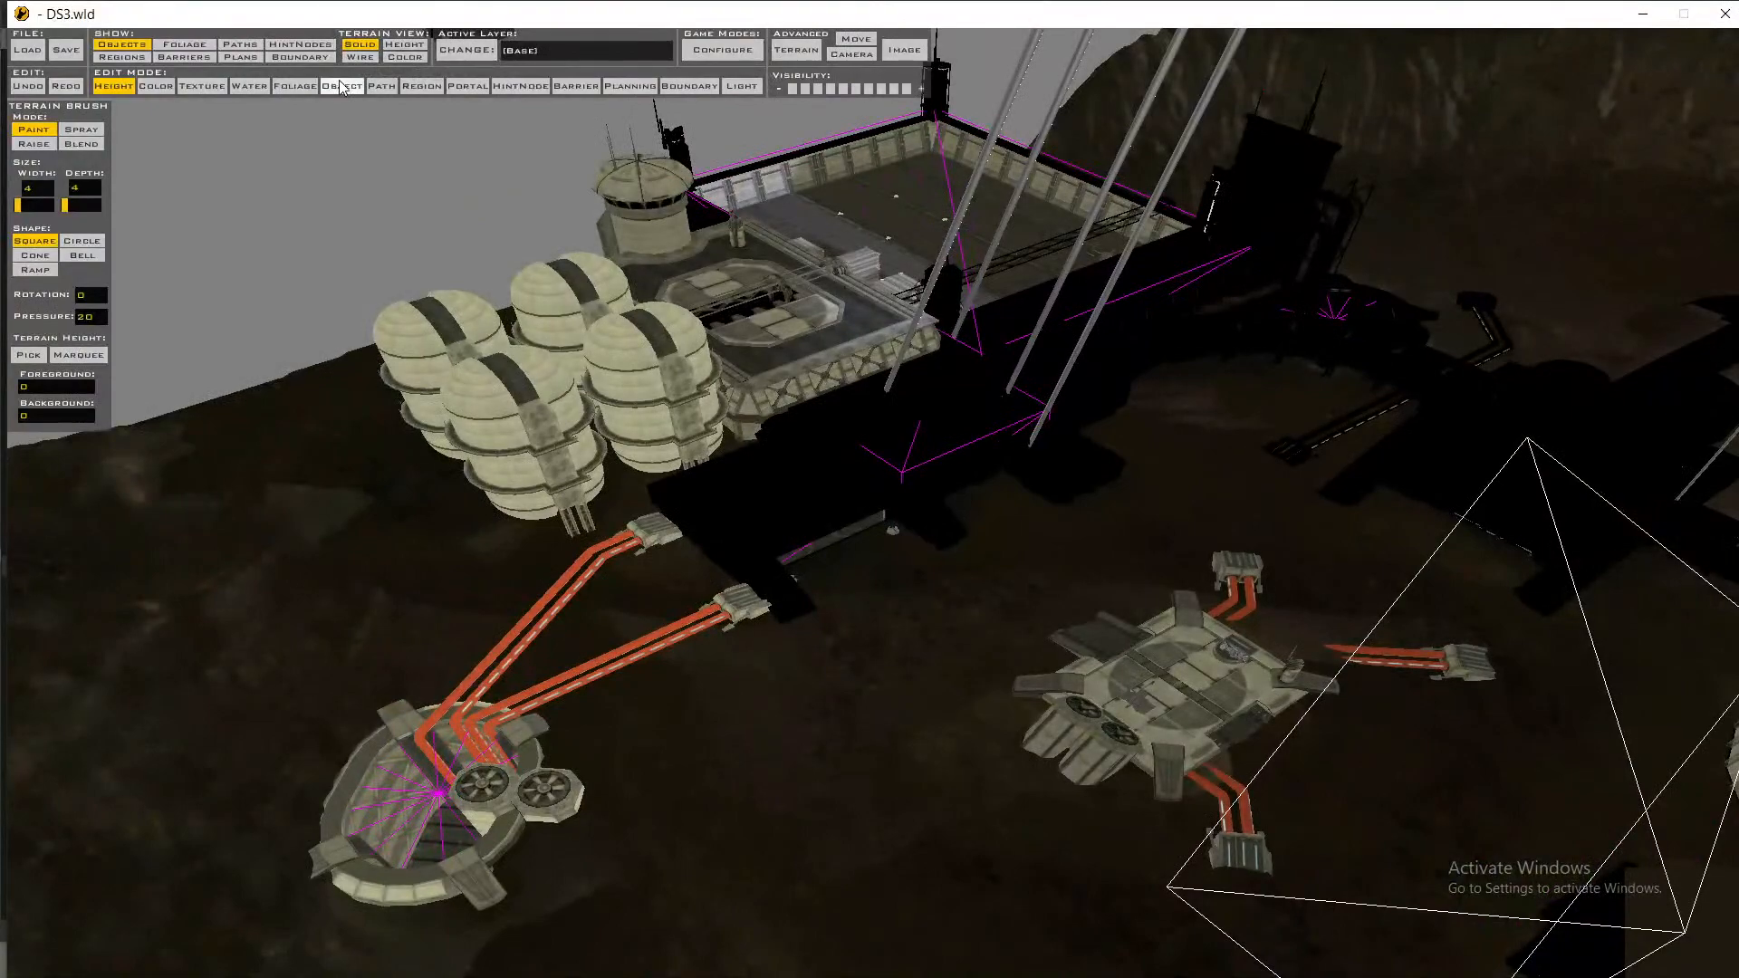
{"action": "left_click", "coordinate": [341, 85]}
{"action": "left_click", "coordinate": [396, 622]}
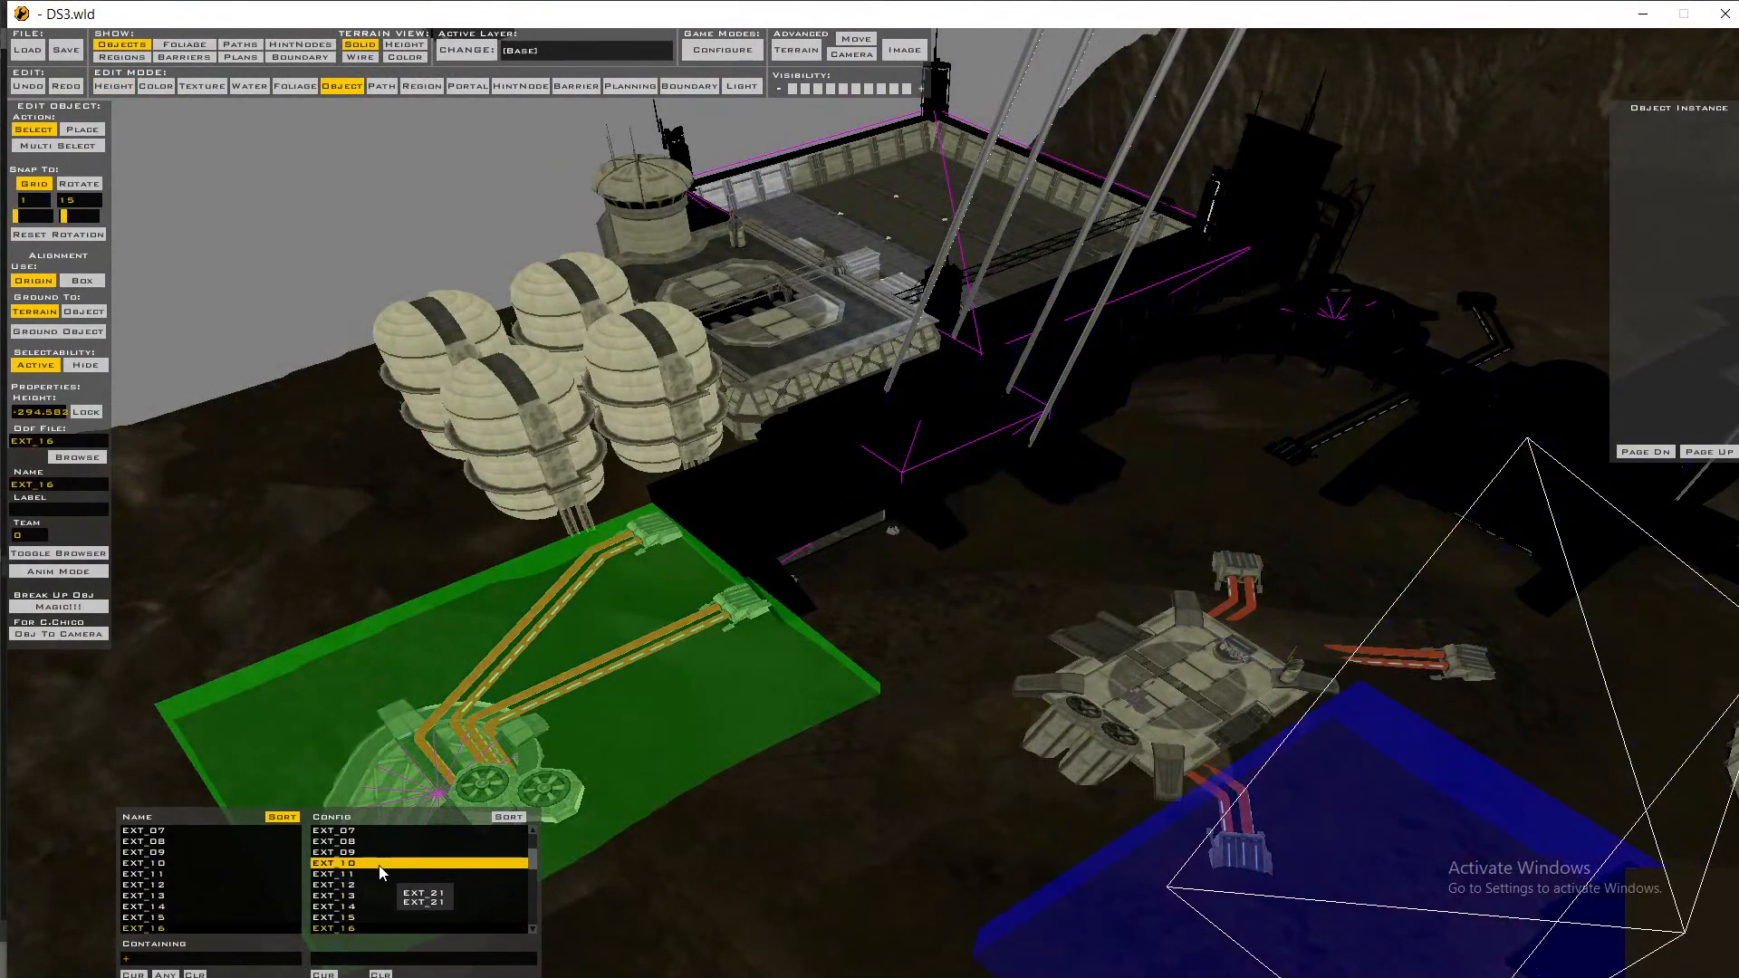
{"action": "key", "text": "Down"}
{"action": "key", "text": "Down"}
{"action": "key", "text": "Down"}
{"action": "key", "text": "Down"}
{"action": "key", "text": "Down"}
{"action": "key", "text": "Down"}
{"action": "key", "text": "Down"}
{"action": "key", "text": "Down"}
{"action": "key", "text": "Down"}
{"action": "key", "text": "Down"}
{"action": "key", "text": "Down"}
{"action": "key", "text": "Down"}
{"action": "key", "text": "Down"}
{"action": "key", "text": "Down"}
{"action": "key", "text": "Down"}
{"action": "key", "text": "Down"}
{"action": "key", "text": "Down"}
{"action": "key", "text": "Down"}
{"action": "key", "text": "Down"}
{"action": "key", "text": "Down"}
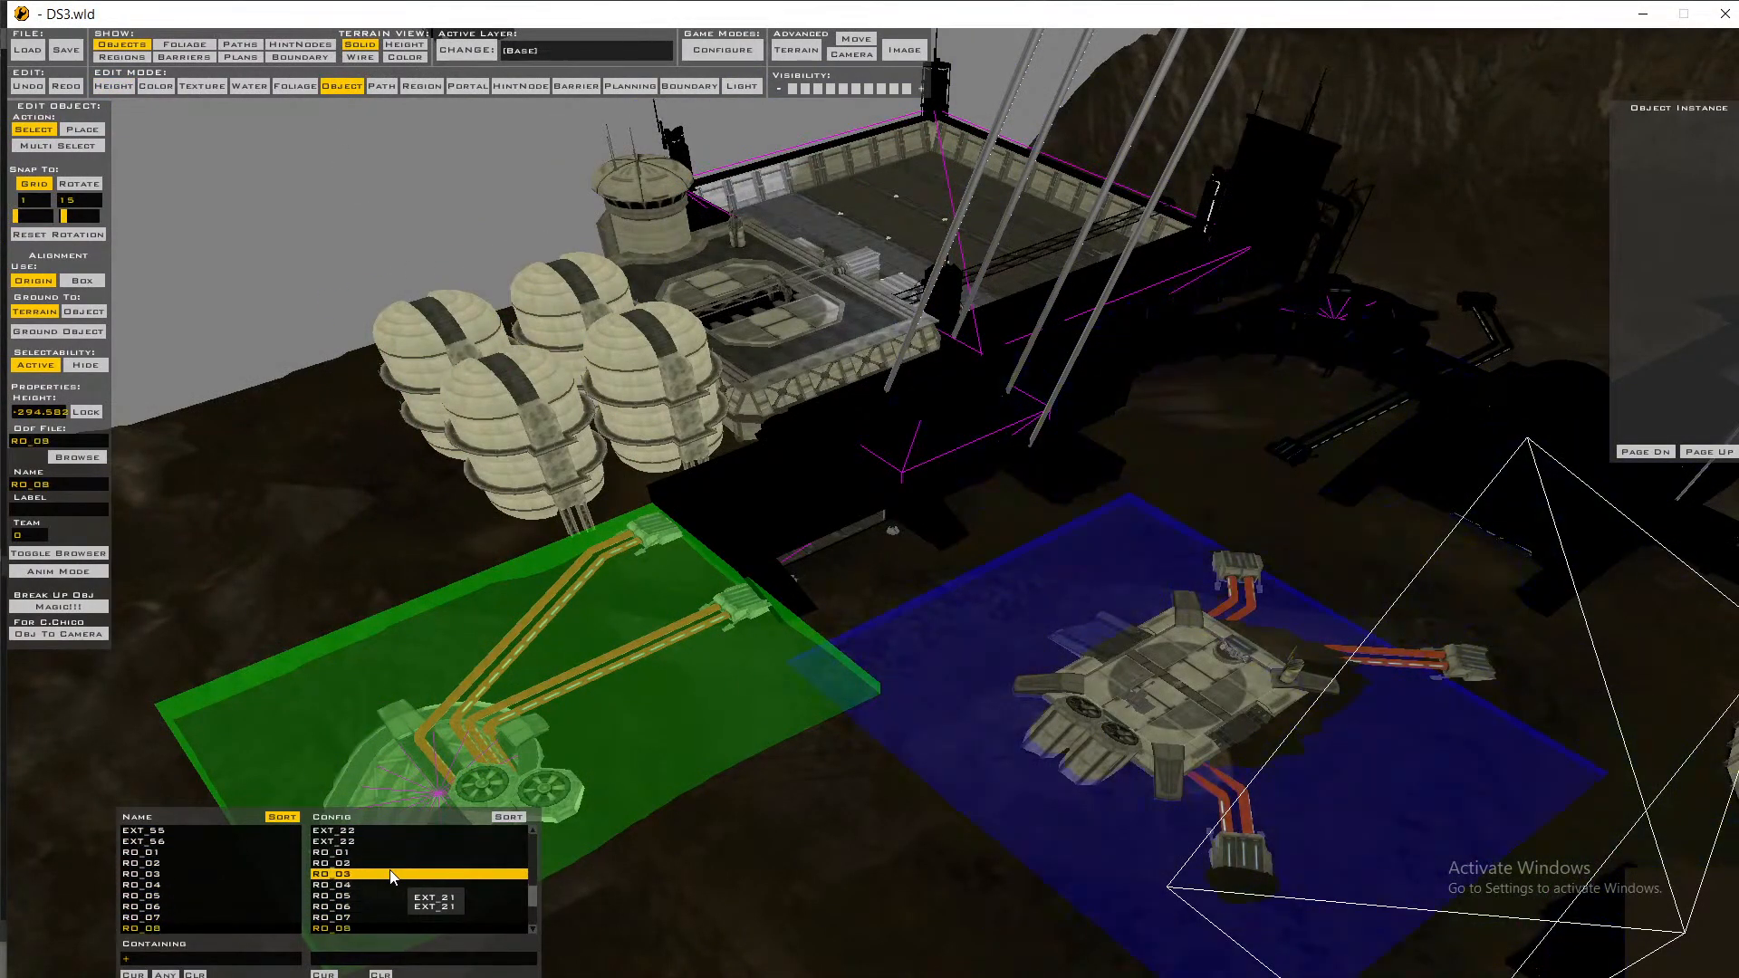
{"action": "scroll", "coordinate": [728, 707], "scroll_direction": "down", "scroll_amount": 4}
- Make the doors layer the active layer
{"action": "middle_click_drag", "start_coordinate": [729, 707], "coordinate": [728, 707]}
{"action": "right_click_drag", "start_coordinate": [728, 706], "coordinate": [728, 707]}
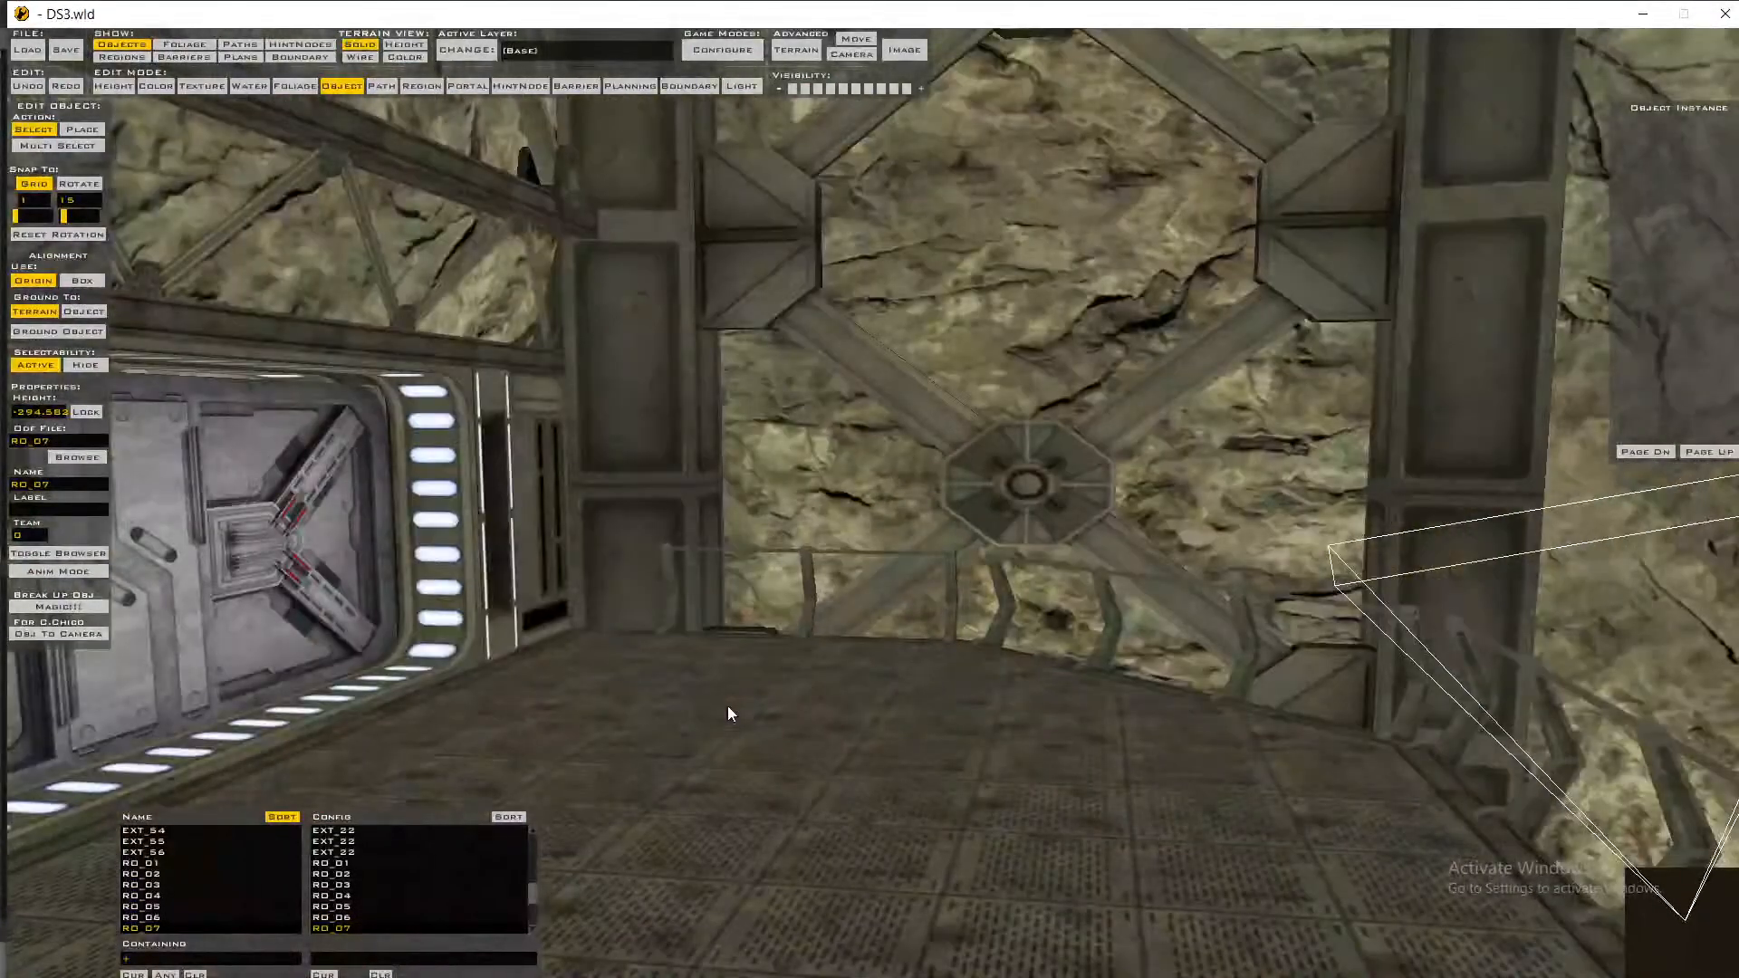
{"action": "middle_click_drag", "start_coordinate": [729, 706], "coordinate": [728, 708]}
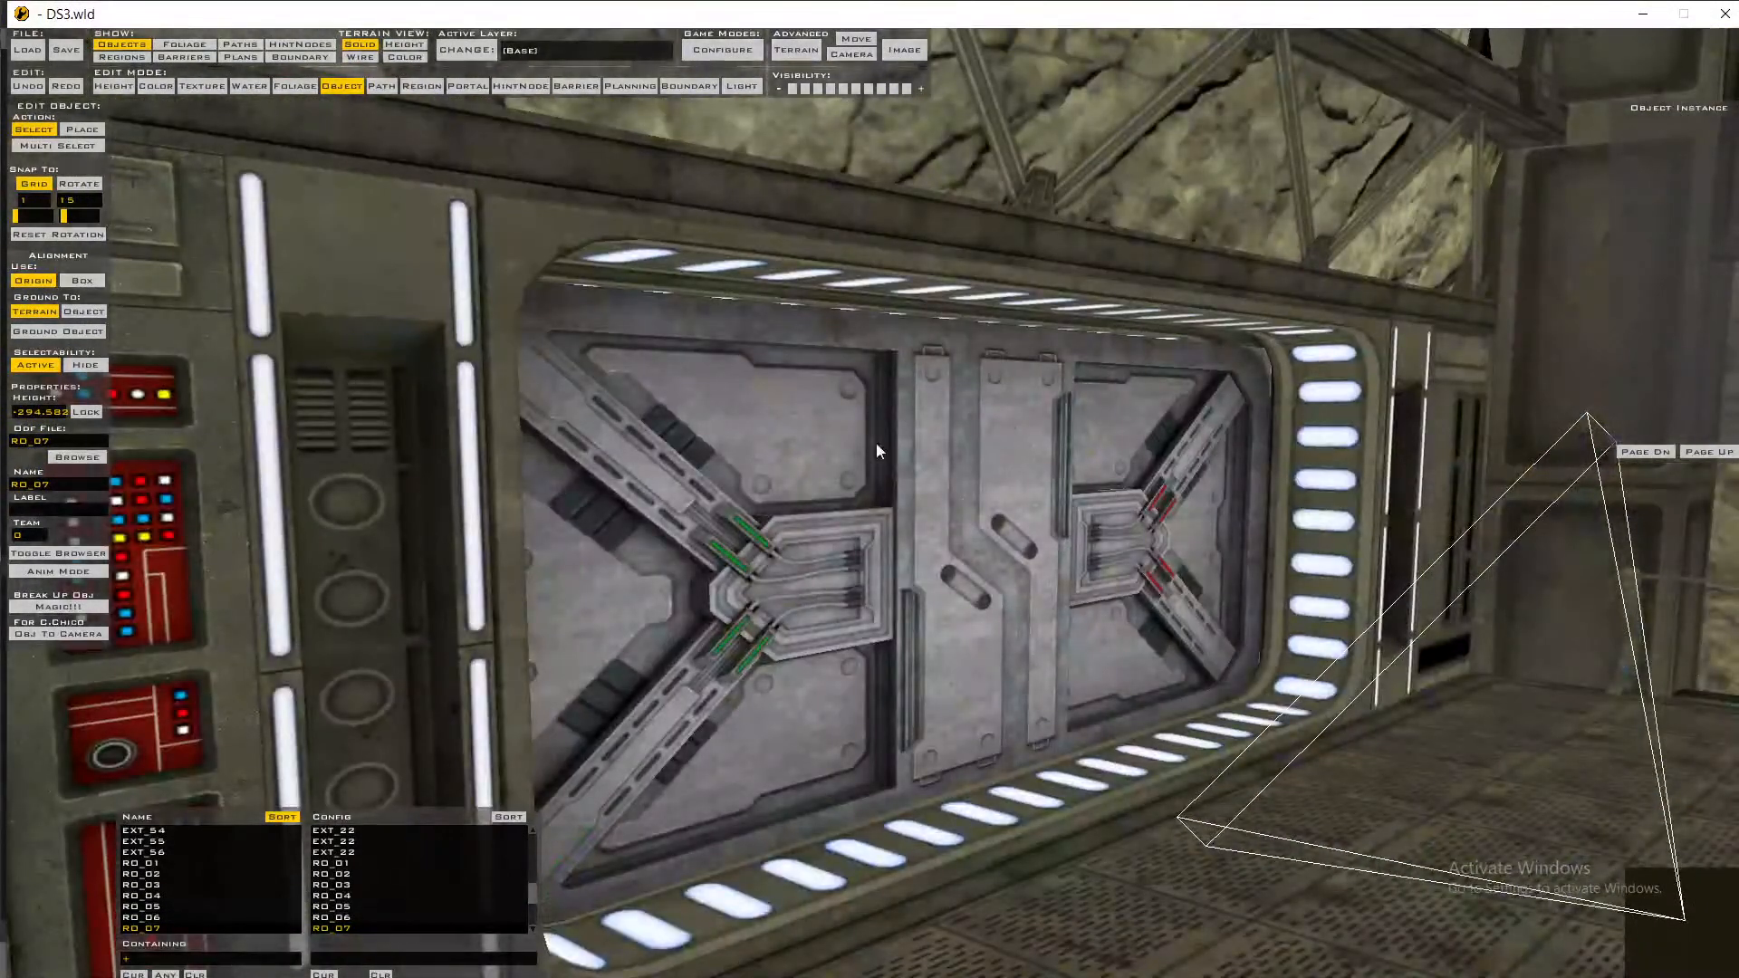
{"action": "left_click", "coordinate": [493, 53]}
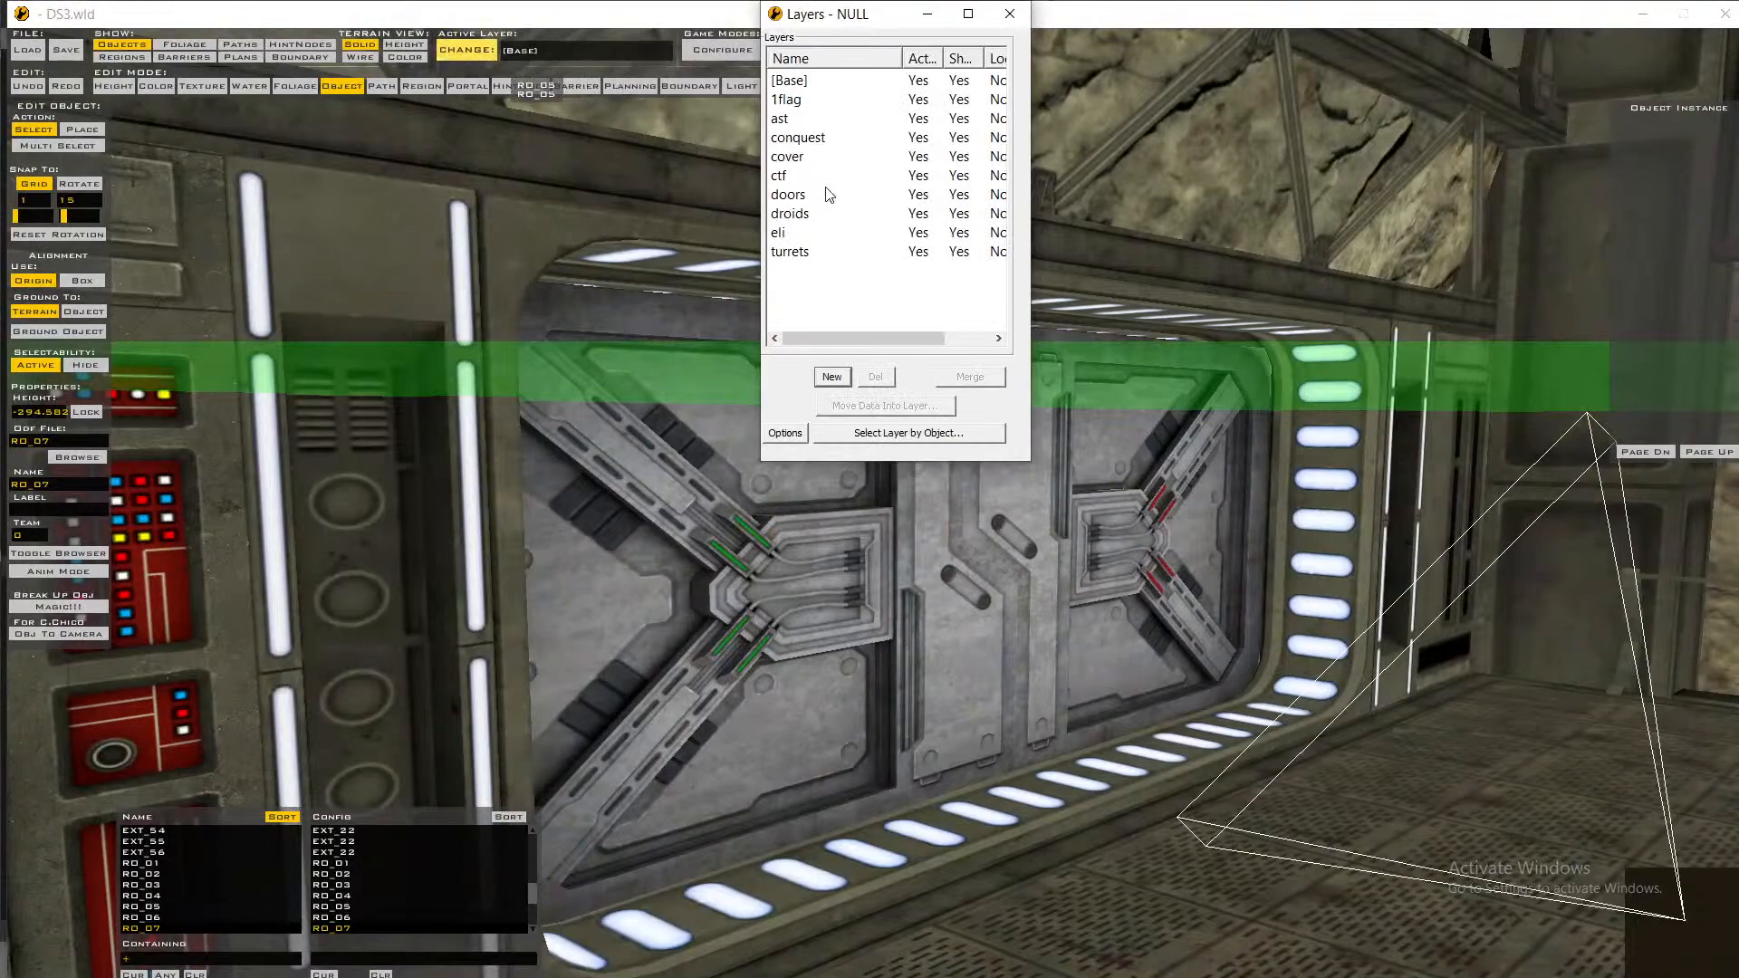
{"action": "left_click", "coordinate": [822, 194]}
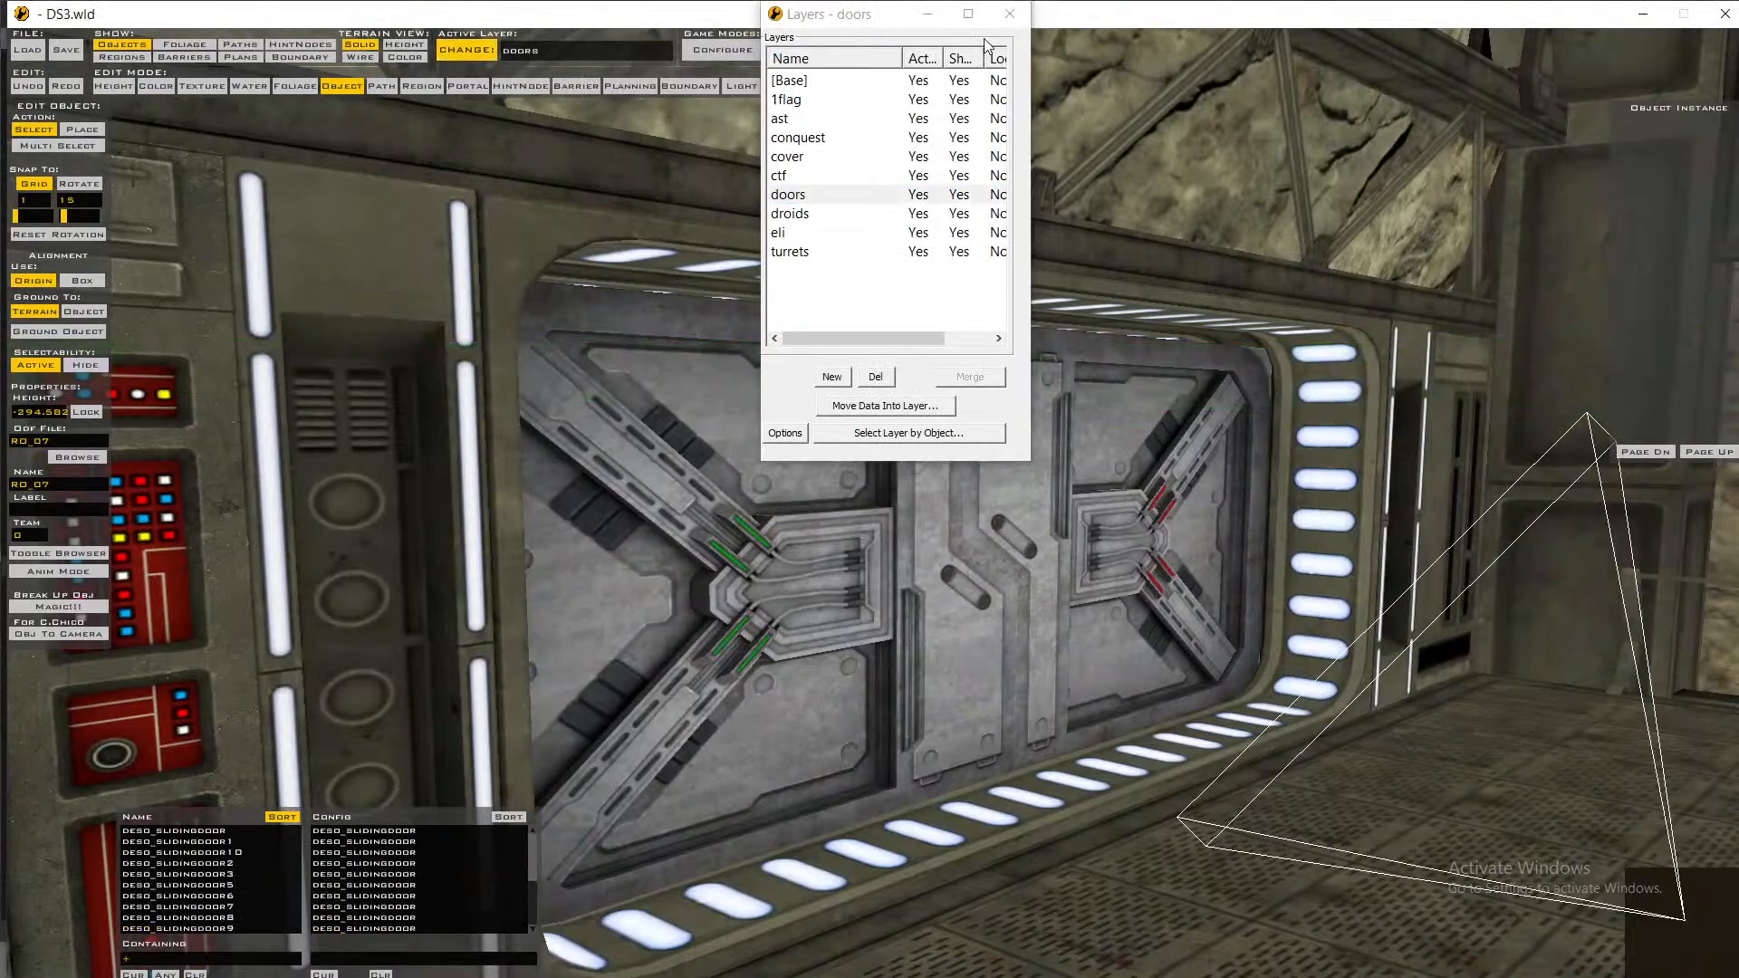
{"action": "left_click", "coordinate": [1010, 14]}
- With grid snapping off, move DESO_SLIDINGDOOR5 to fill its doorway at a height of about -302.8, and save the world
{"action": "left_click", "coordinate": [875, 451]}
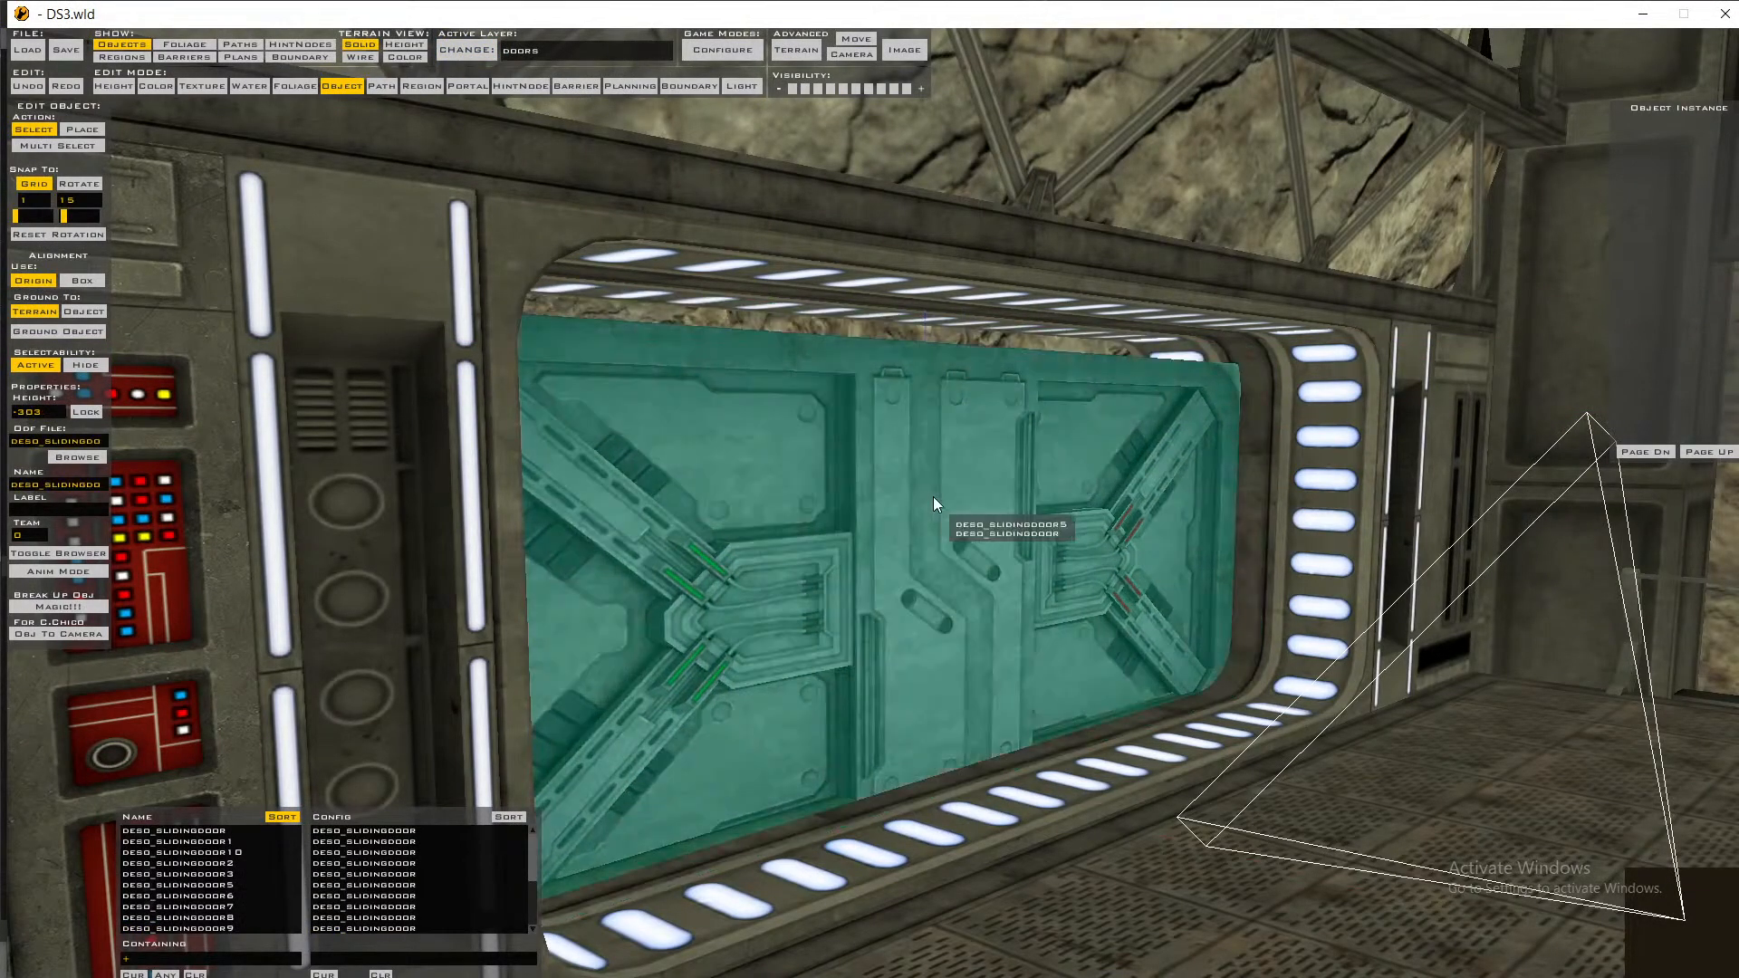
{"action": "left_click", "coordinate": [929, 497]}
{"action": "left_click", "coordinate": [33, 183]}
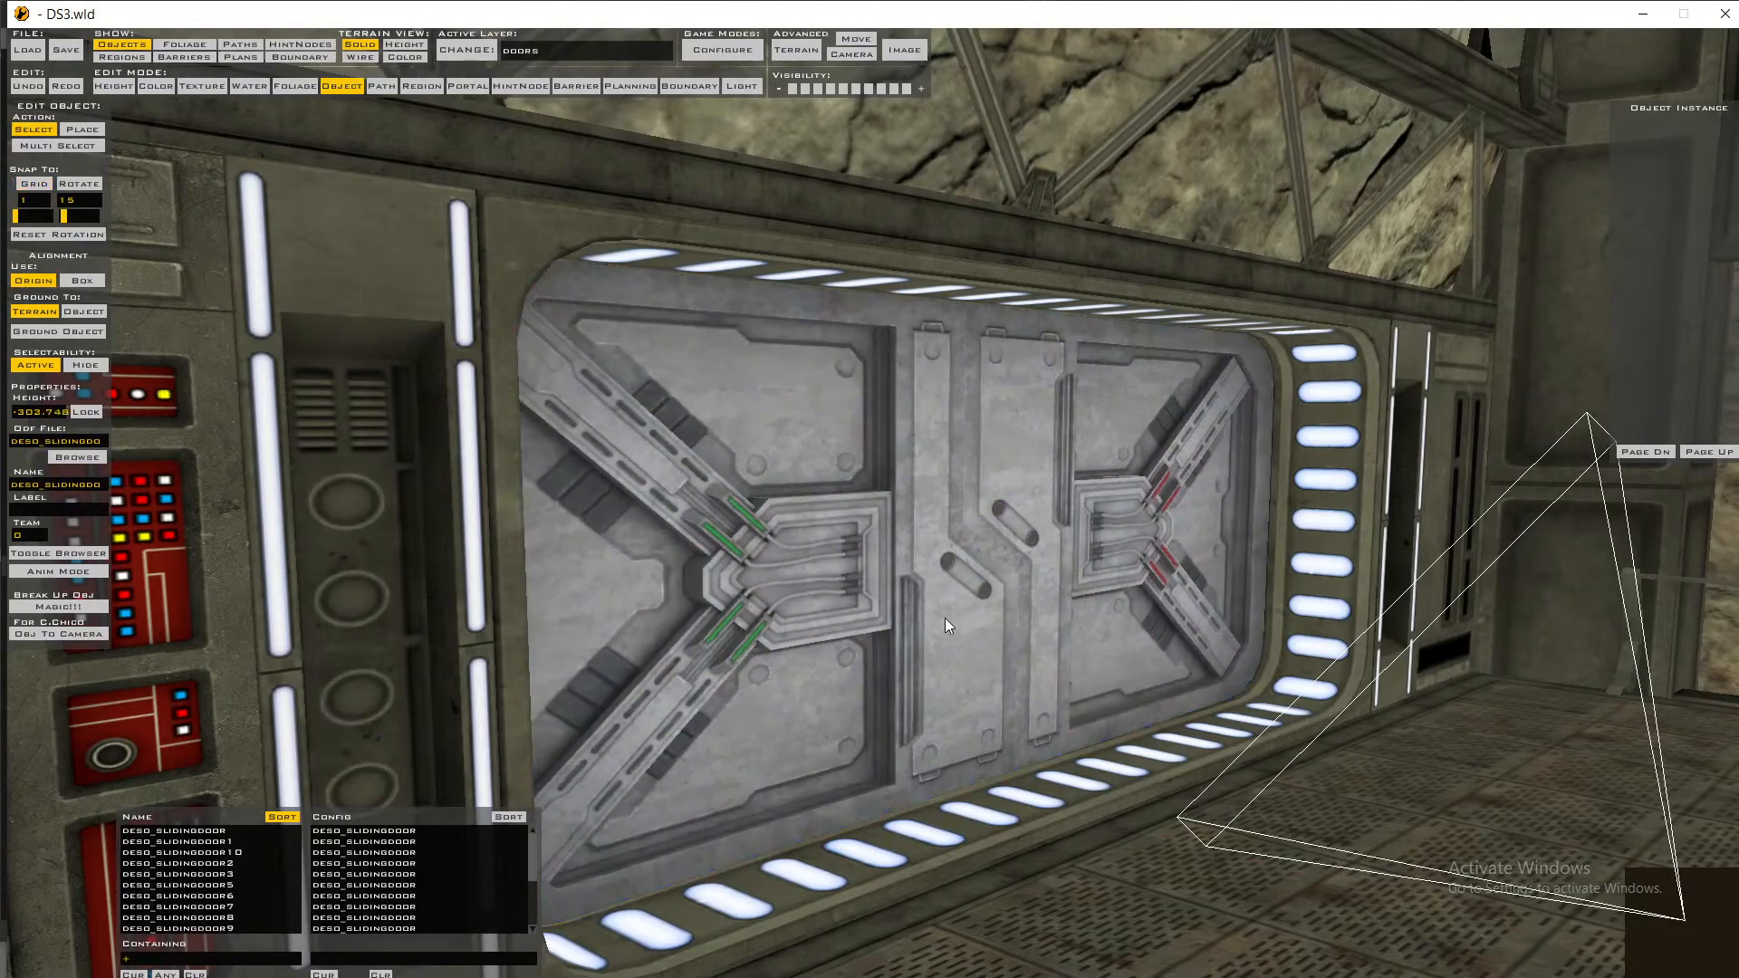
{"action": "mouse_move", "coordinate": [944, 618]}
{"action": "left_mouse_down"}
{"action": "mouse_move", "coordinate": [956, 638]}
{"action": "mouse_move", "coordinate": [952, 623]}
{"action": "left_mouse_up"}
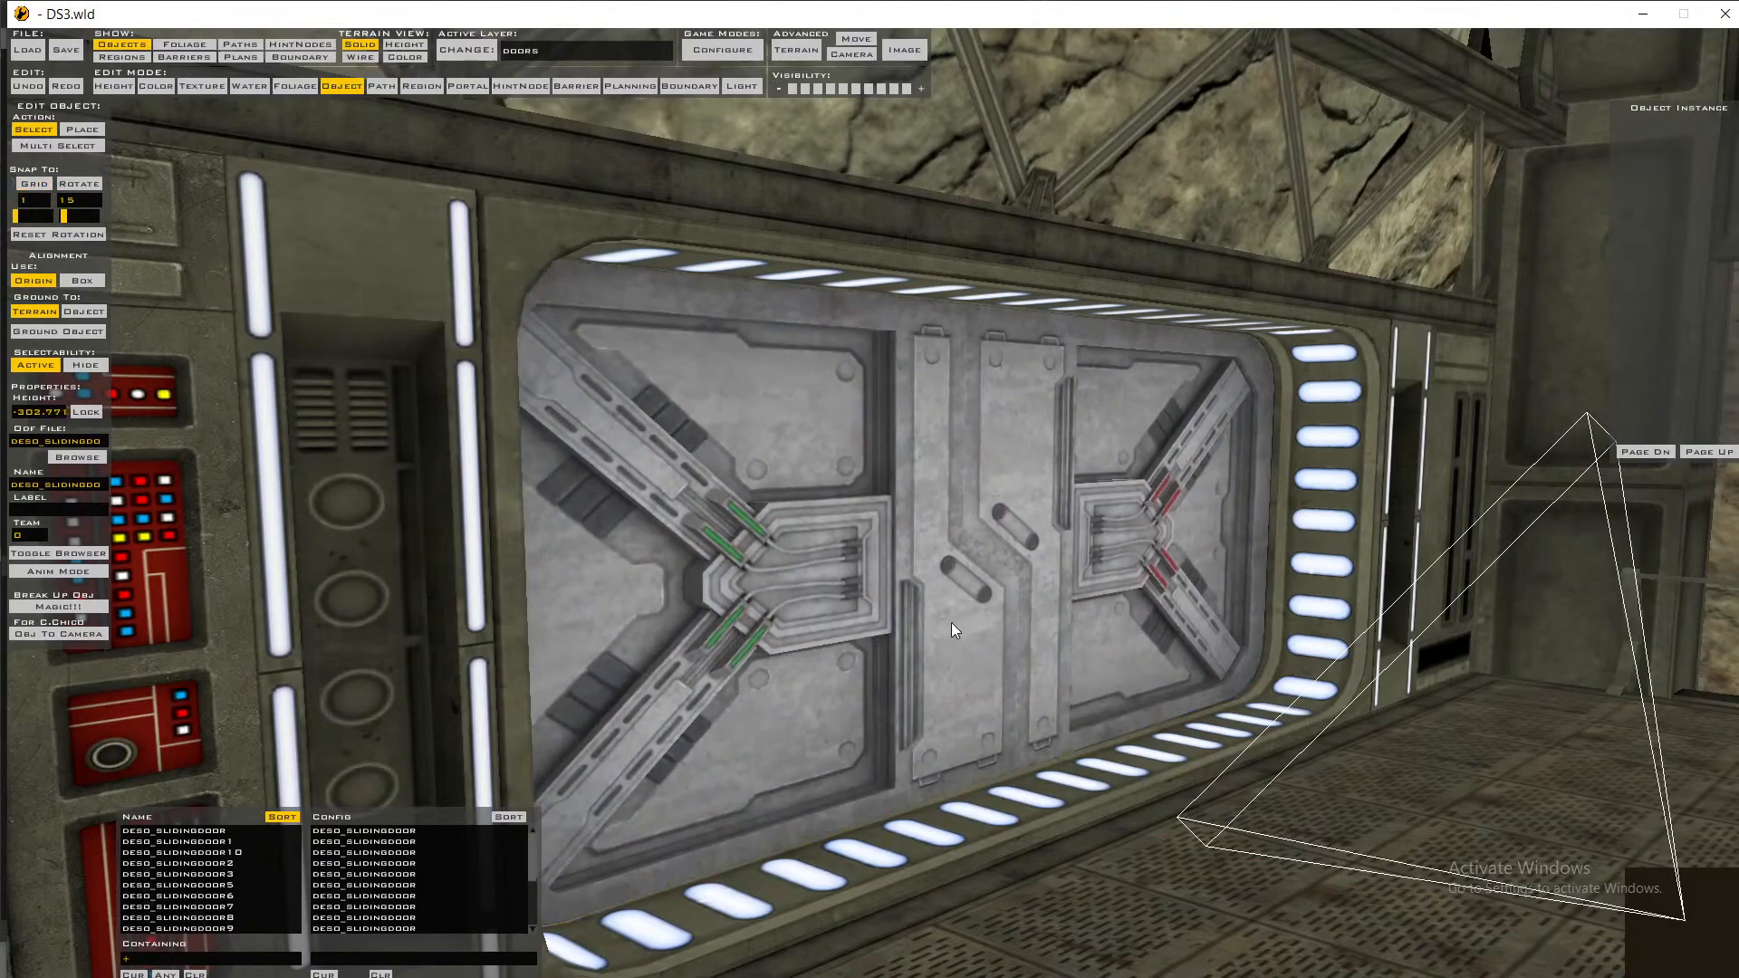
{"action": "key", "text": "ctrl+s"}
{"action": "key", "text": "Return"}
- Switch to light editing and compare the interior with real lighting off and on
{"action": "middle_click_drag", "start_coordinate": [952, 622], "coordinate": [900, 183]}
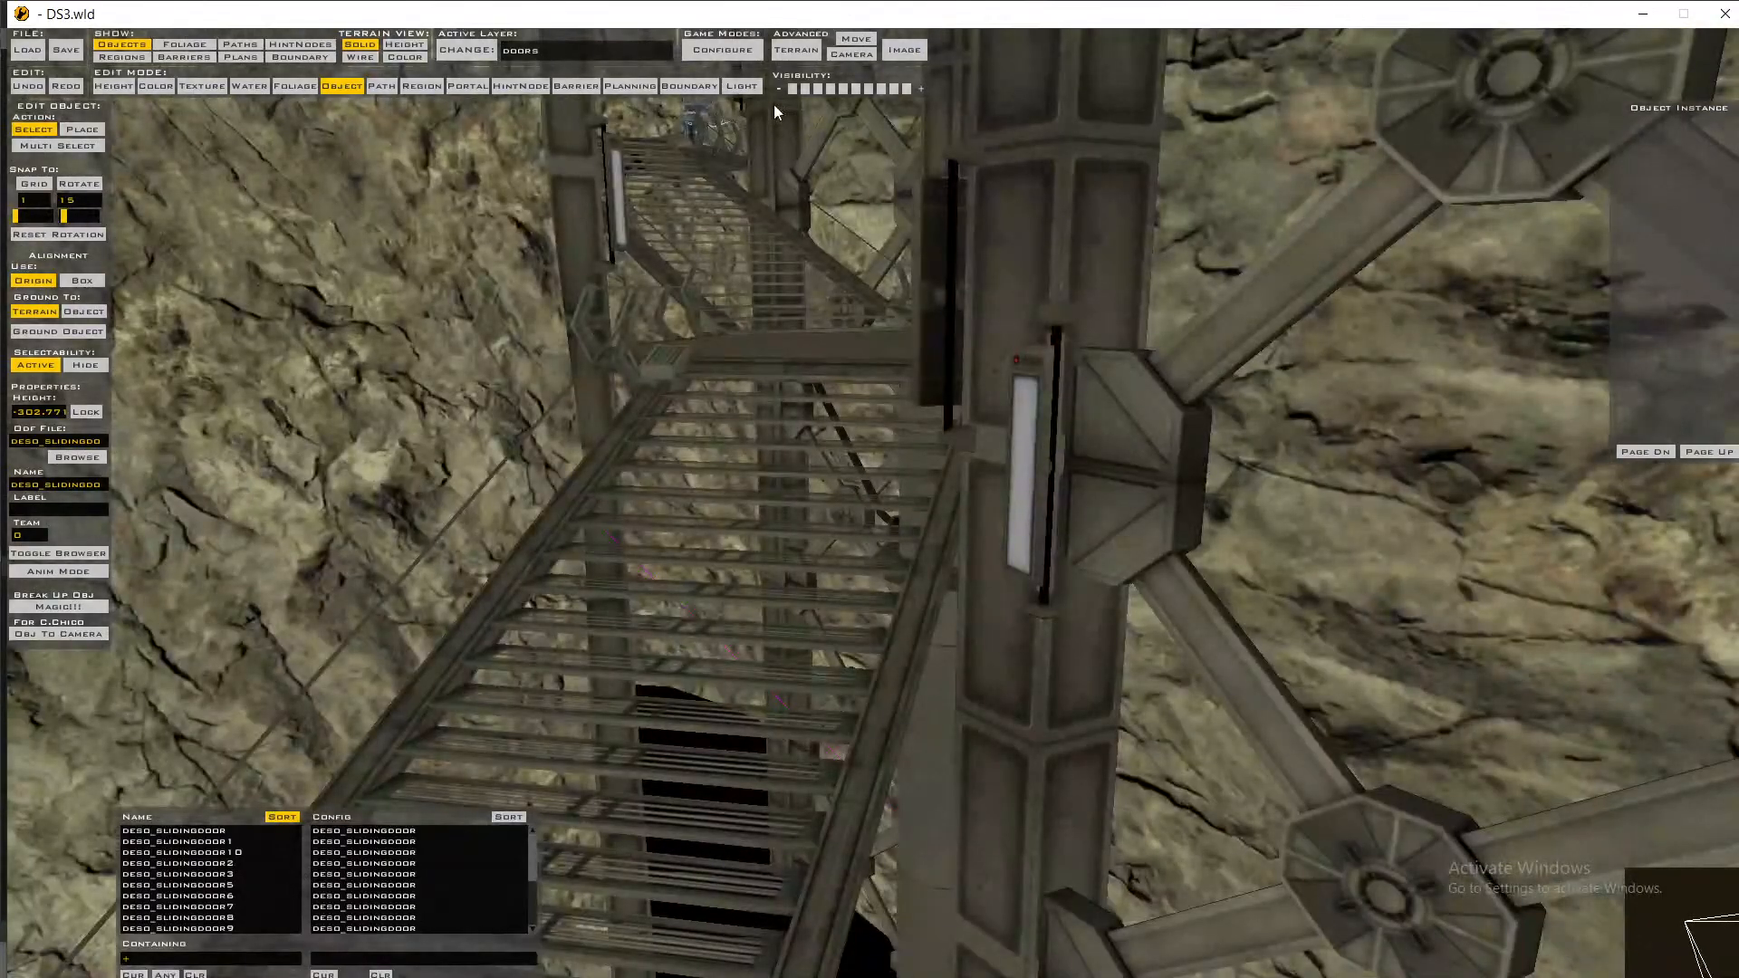
{"action": "left_click", "coordinate": [741, 86]}
{"action": "left_click", "coordinate": [947, 113]}
{"action": "left_click", "coordinate": [921, 111]}
{"action": "middle_click_drag", "start_coordinate": [924, 111], "coordinate": [924, 110]}
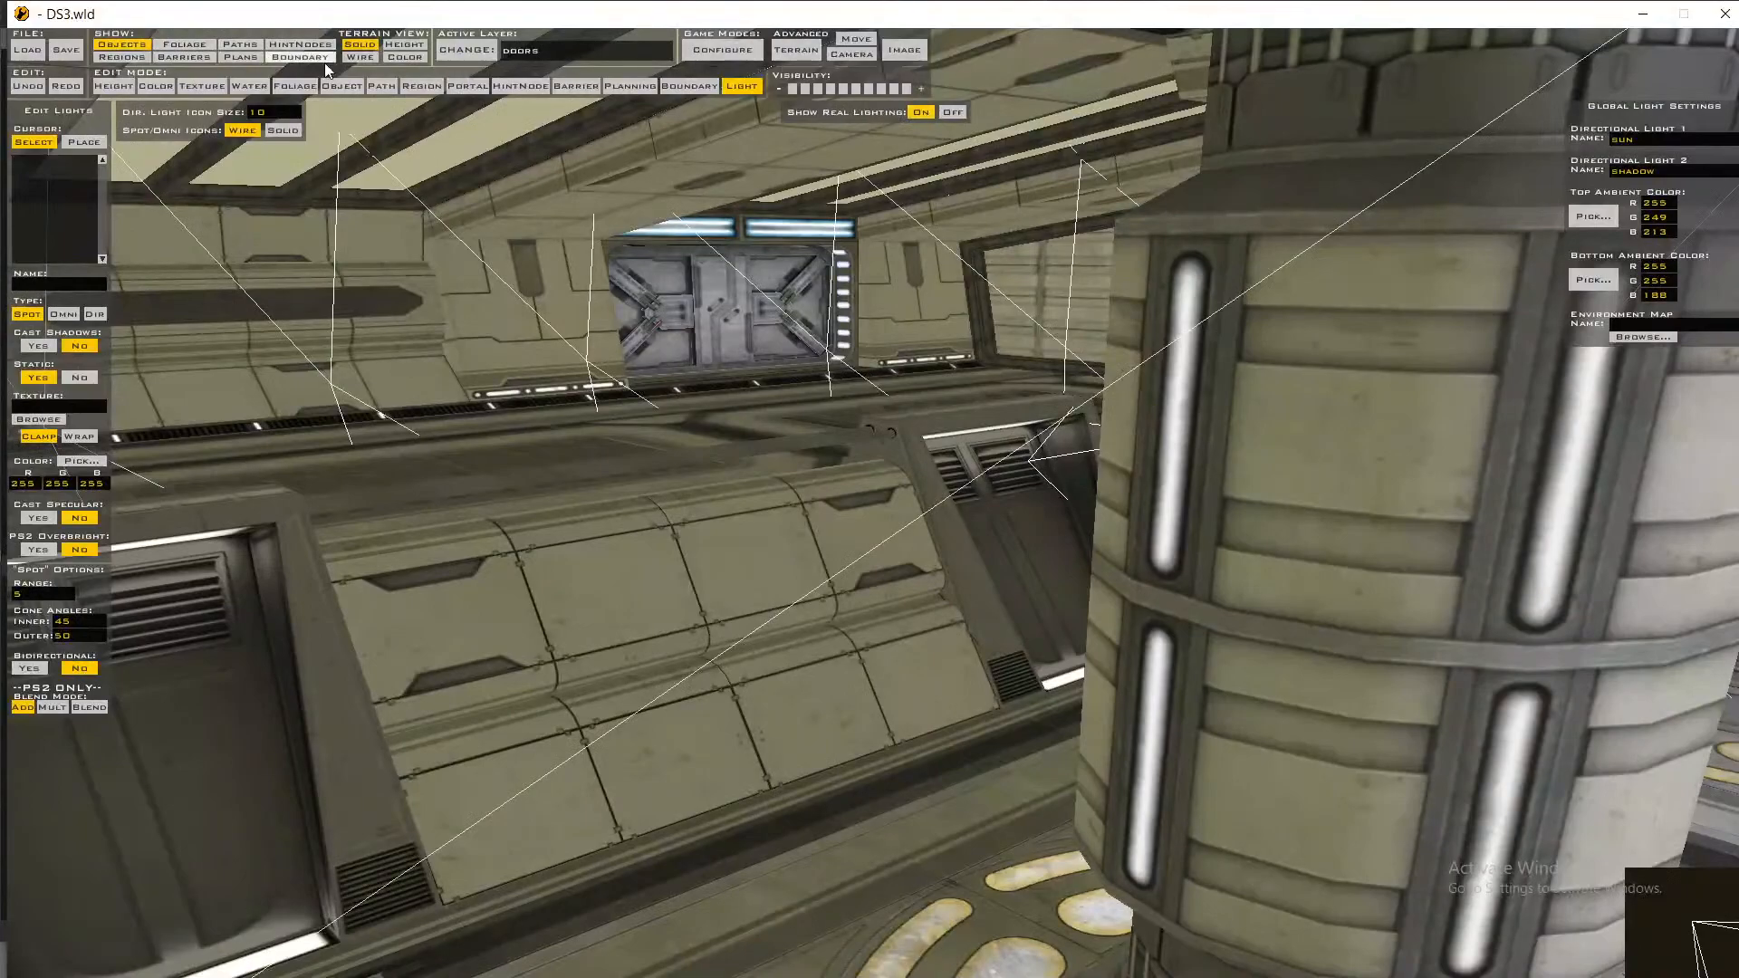
- Return to object editing at the sliding door in the large column room and place another DESO_SLIDINGDOOR beside it
{"action": "middle_click_drag", "start_coordinate": [699, 320], "coordinate": [678, 308]}
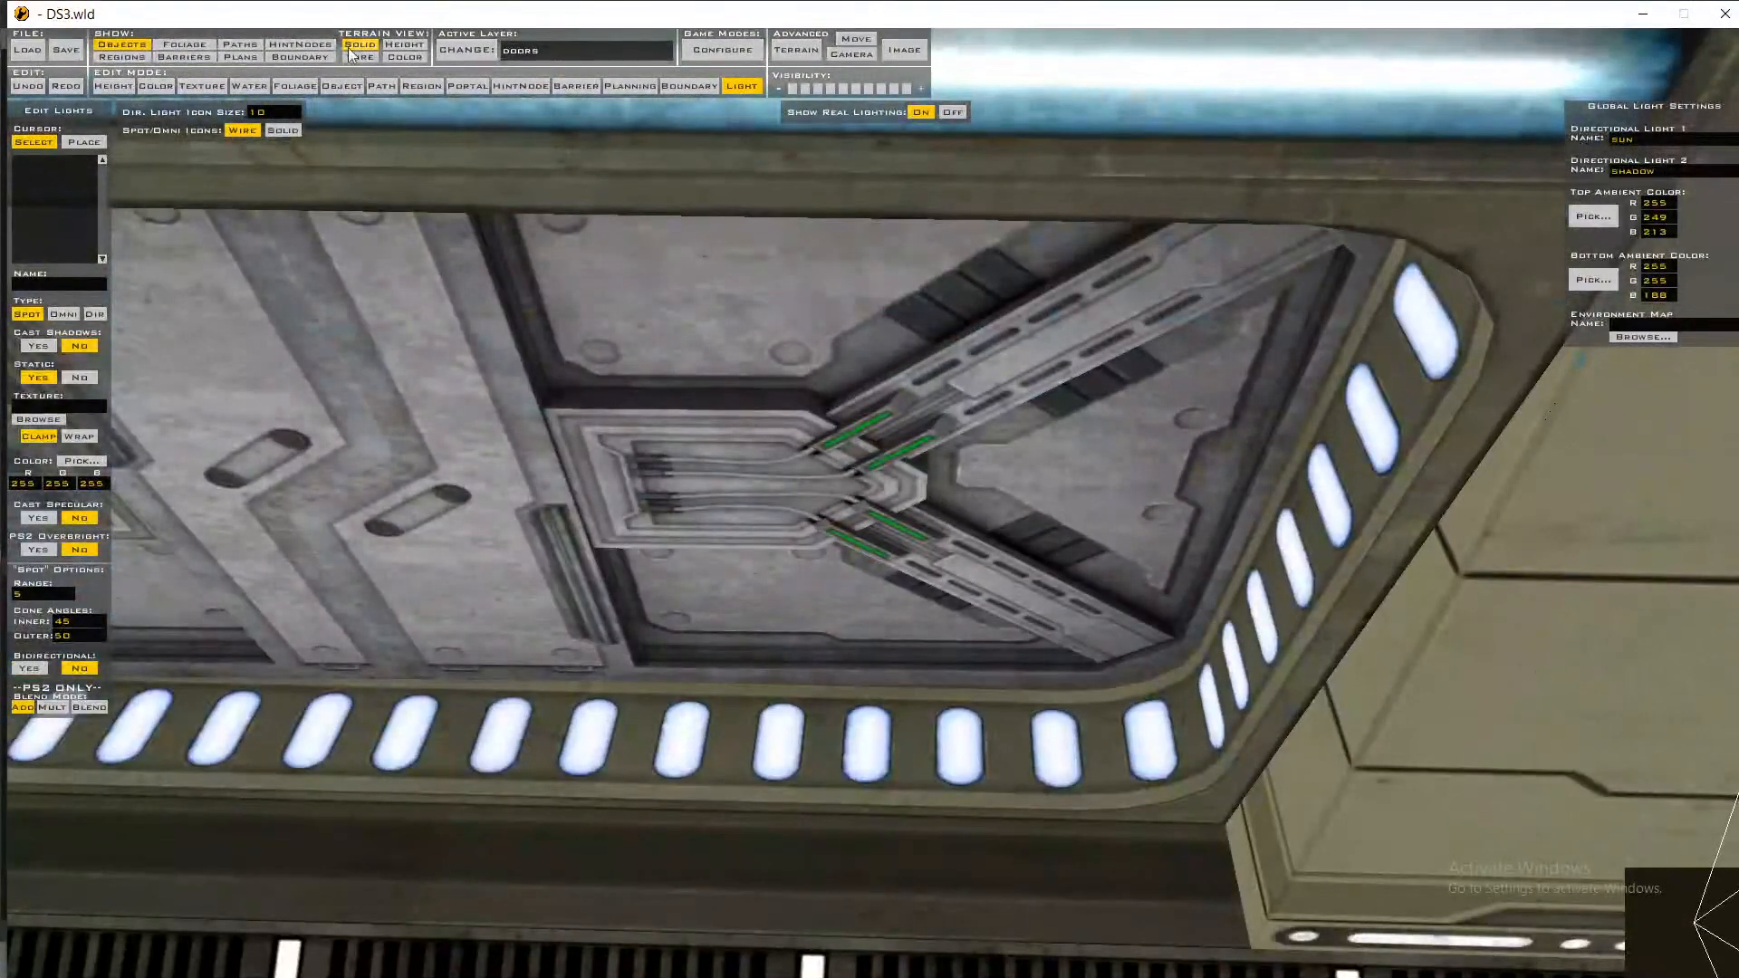
{"action": "left_click", "coordinate": [337, 85]}
{"action": "left_click", "coordinate": [469, 288]}
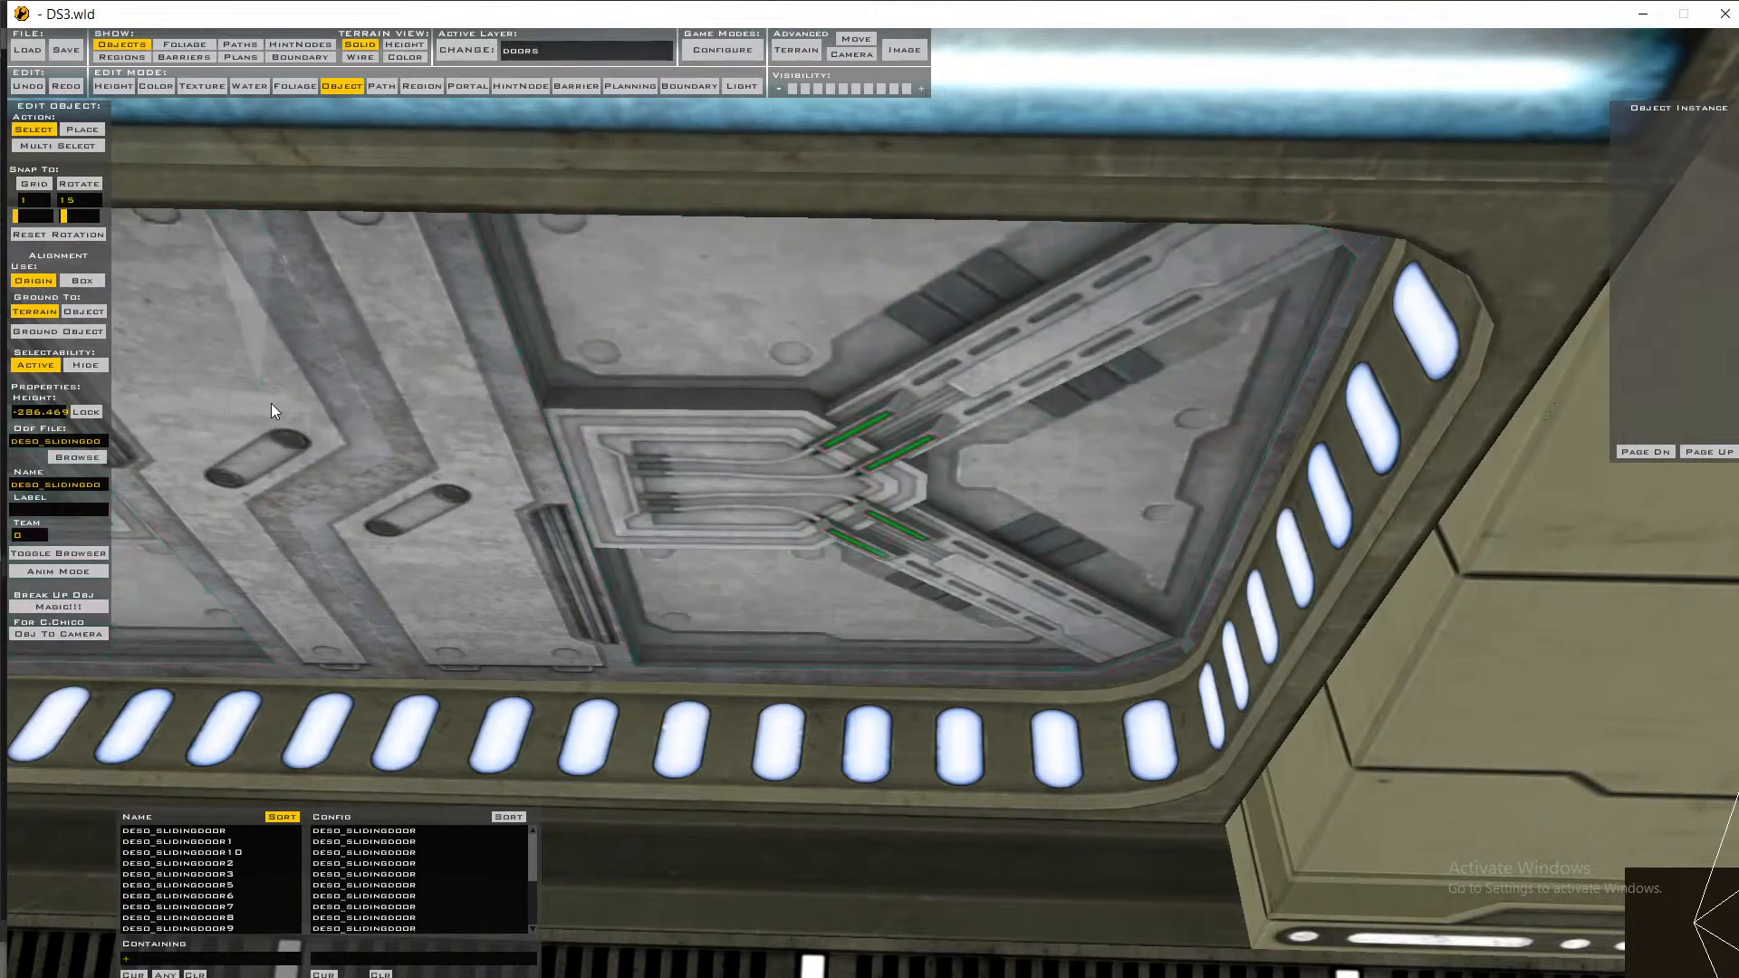
{"action": "left_click", "coordinate": [82, 129]}
{"action": "left_click", "coordinate": [509, 665]}
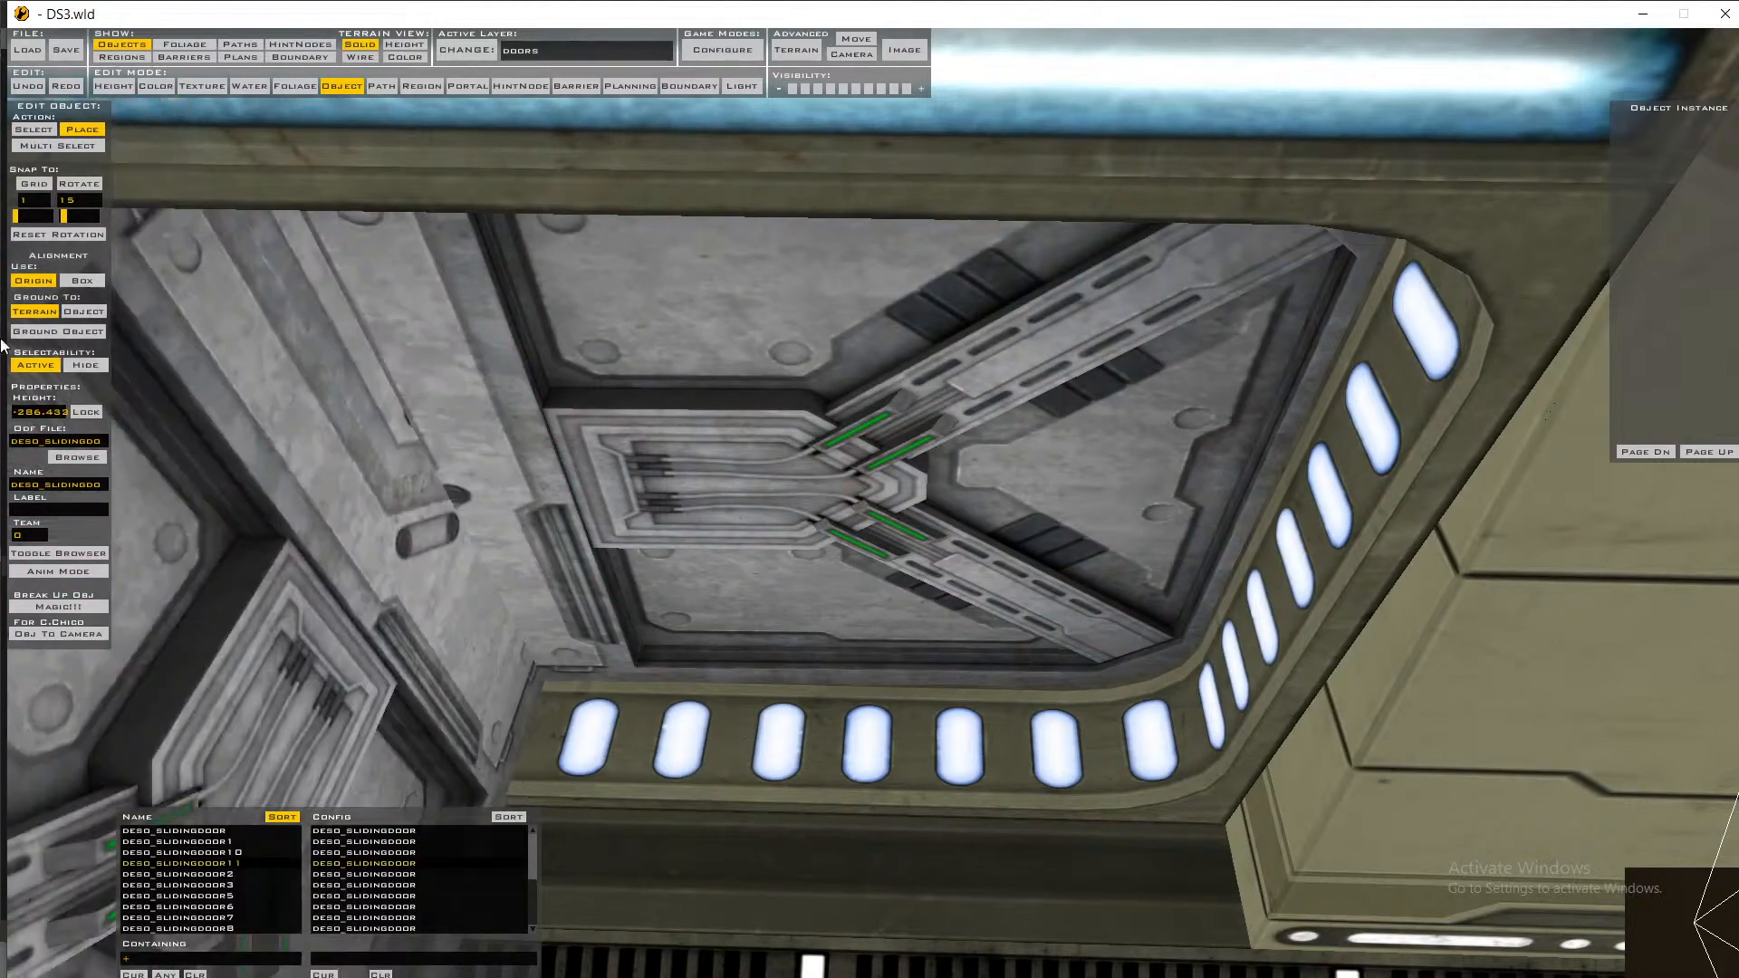
{"action": "left_click", "coordinate": [37, 131]}
- Move the newly placed DESO_SLIDINGDOOR11 across the room into another doorway, fitting its frame at a height of about -286.45
{"action": "left_click", "coordinate": [280, 676]}
{"action": "right_click_drag", "start_coordinate": [531, 406], "coordinate": [531, 405]}
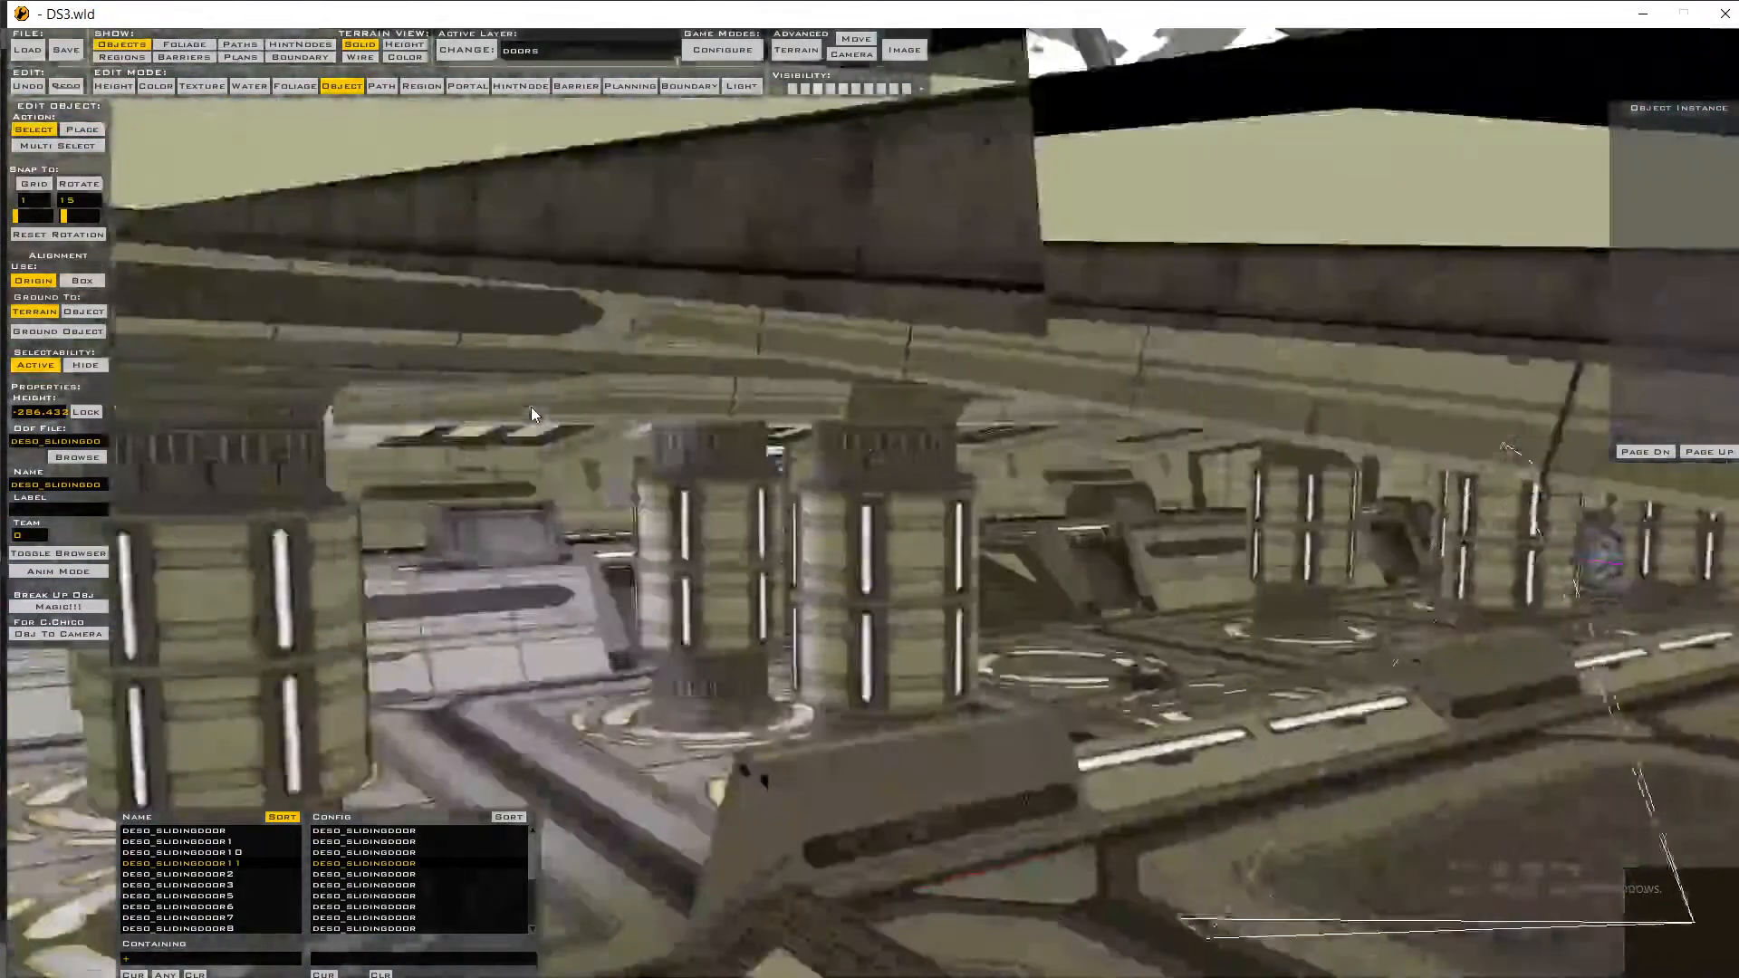
{"action": "key", "text": "s"}
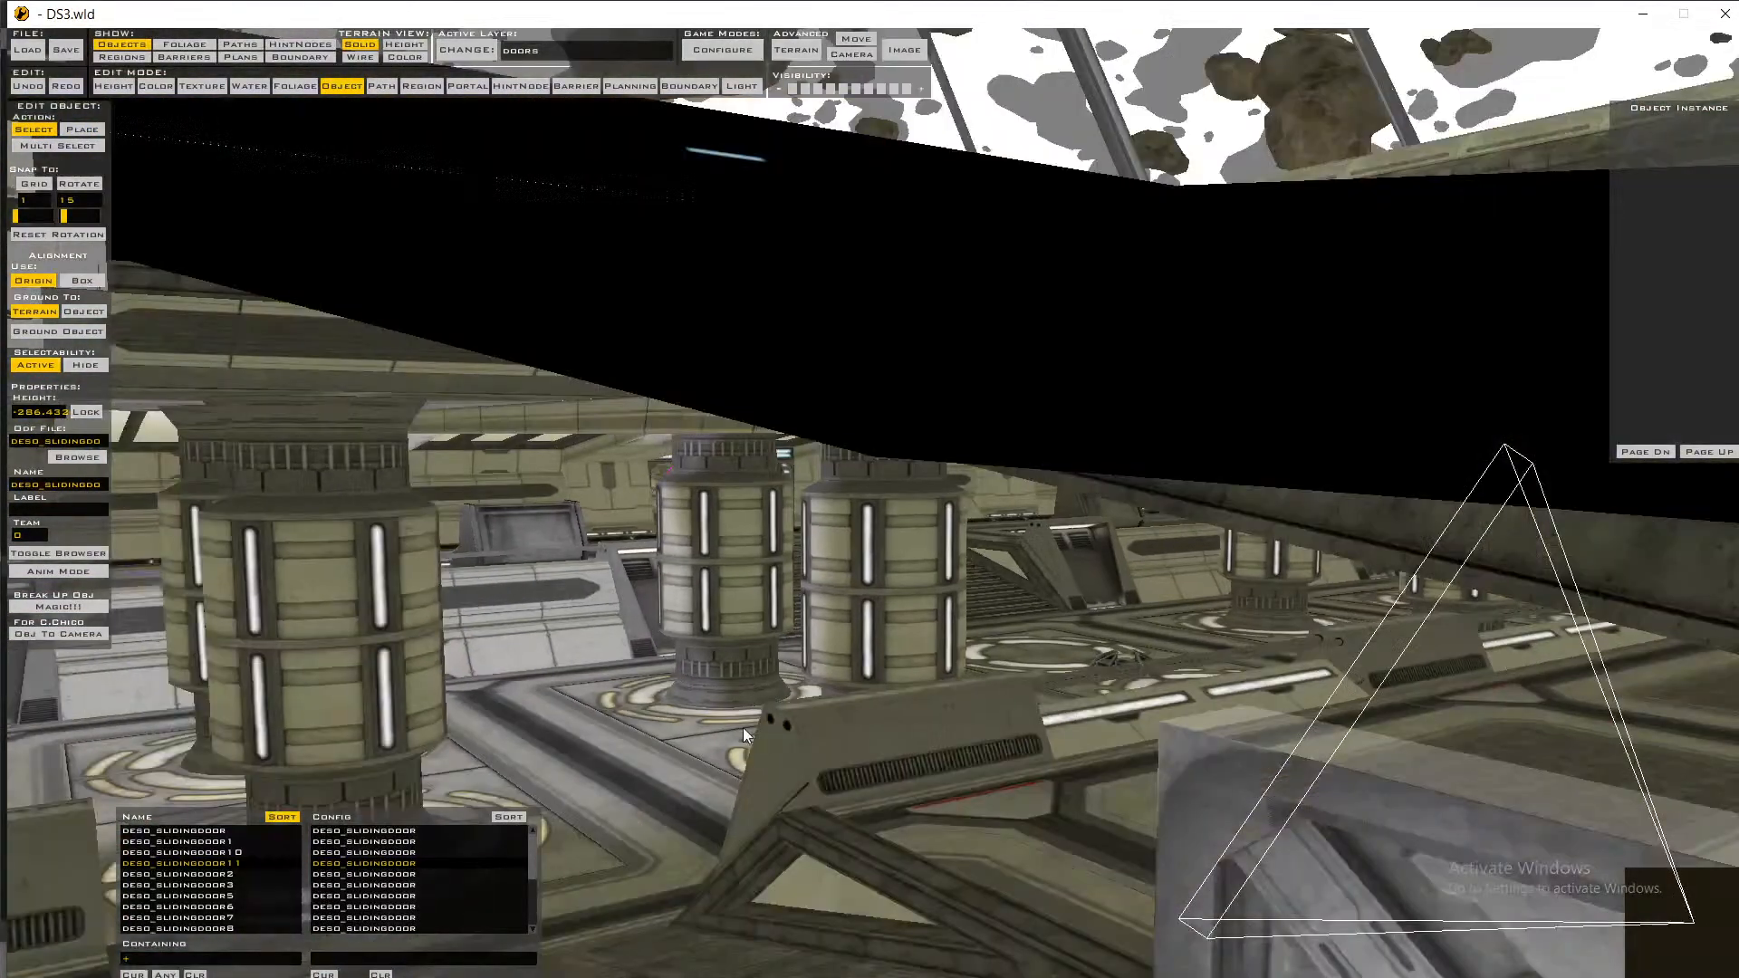
{"action": "left_click_drag", "start_coordinate": [671, 648], "coordinate": [810, 486]}
{"action": "key", "text": "w"}
{"action": "key", "text": "a"}
{"action": "key", "text": "w"}
{"action": "right_click_drag", "start_coordinate": [810, 487], "coordinate": [810, 486]}
{"action": "left_click_drag", "start_coordinate": [954, 507], "coordinate": [991, 426]}
{"action": "key", "text": "w"}
{"action": "key", "text": "s"}
{"action": "key", "text": "w"}
{"action": "key", "text": "s"}
{"action": "key", "text": "w"}
{"action": "right_click_drag", "start_coordinate": [1012, 476], "coordinate": [1013, 475]}
{"action": "key", "text": "w"}
{"action": "key", "text": "s"}
{"action": "left_click_drag", "start_coordinate": [1013, 476], "coordinate": [824, 513]}
{"action": "key", "text": "space"}
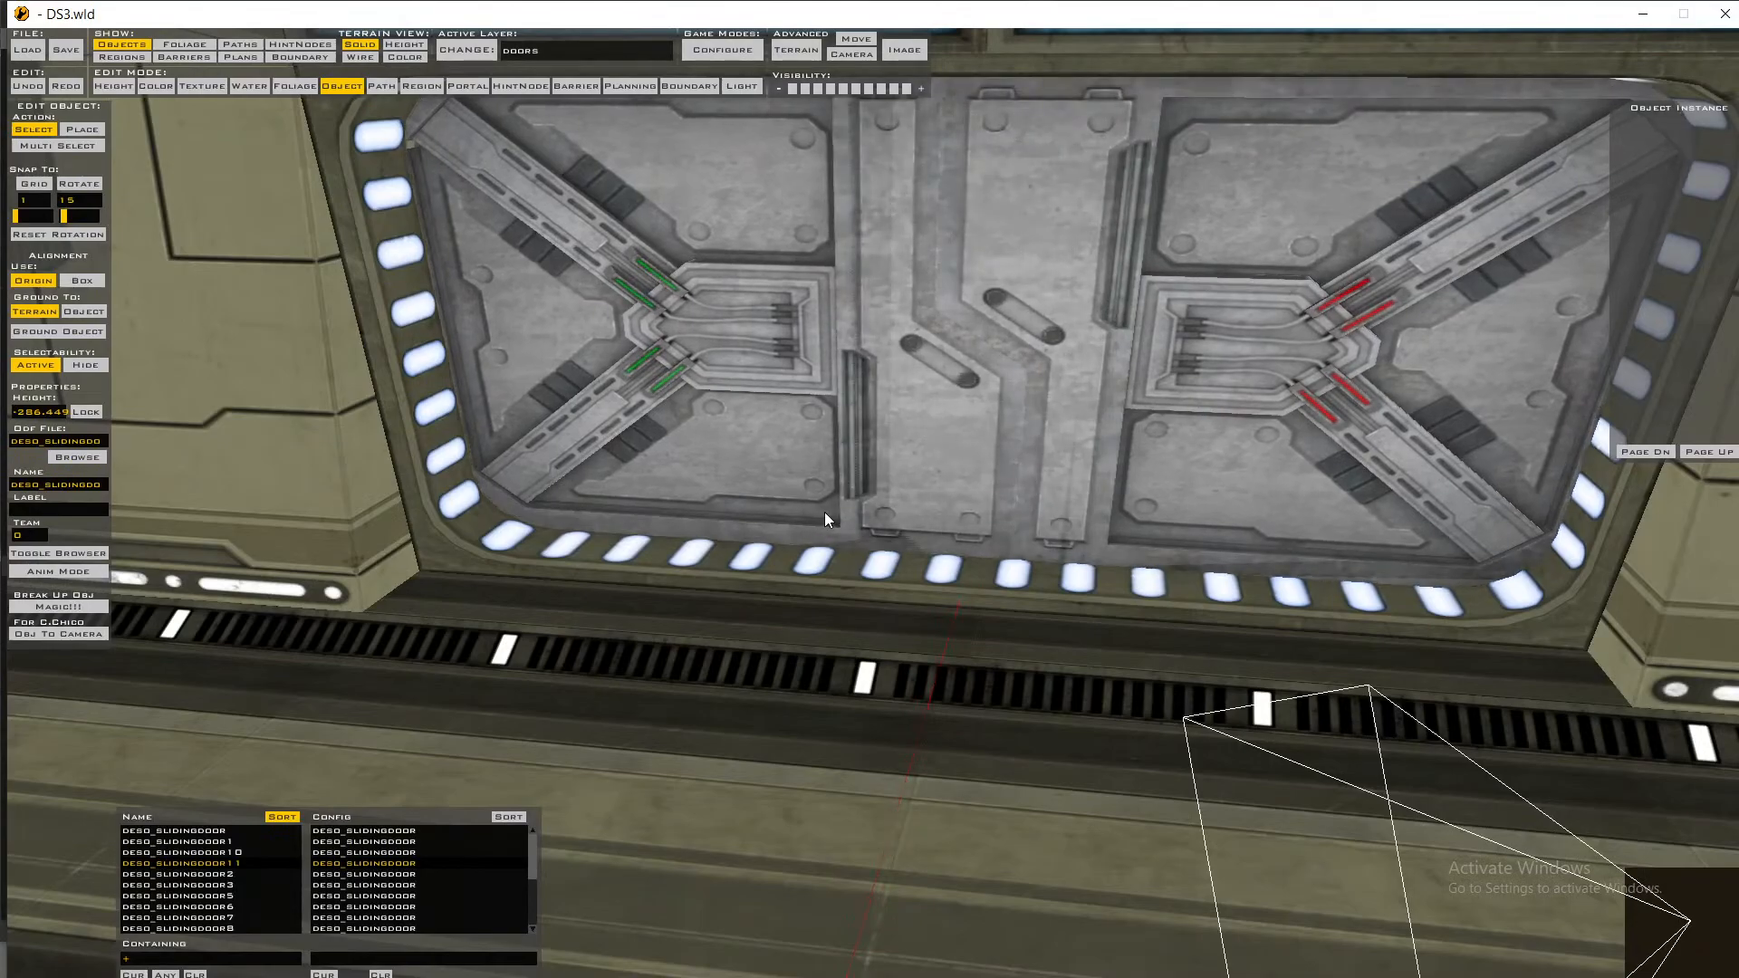
- Fly through the column room and around the exterior of the map to examine the doorways and structures
{"action": "key", "text": "space"}
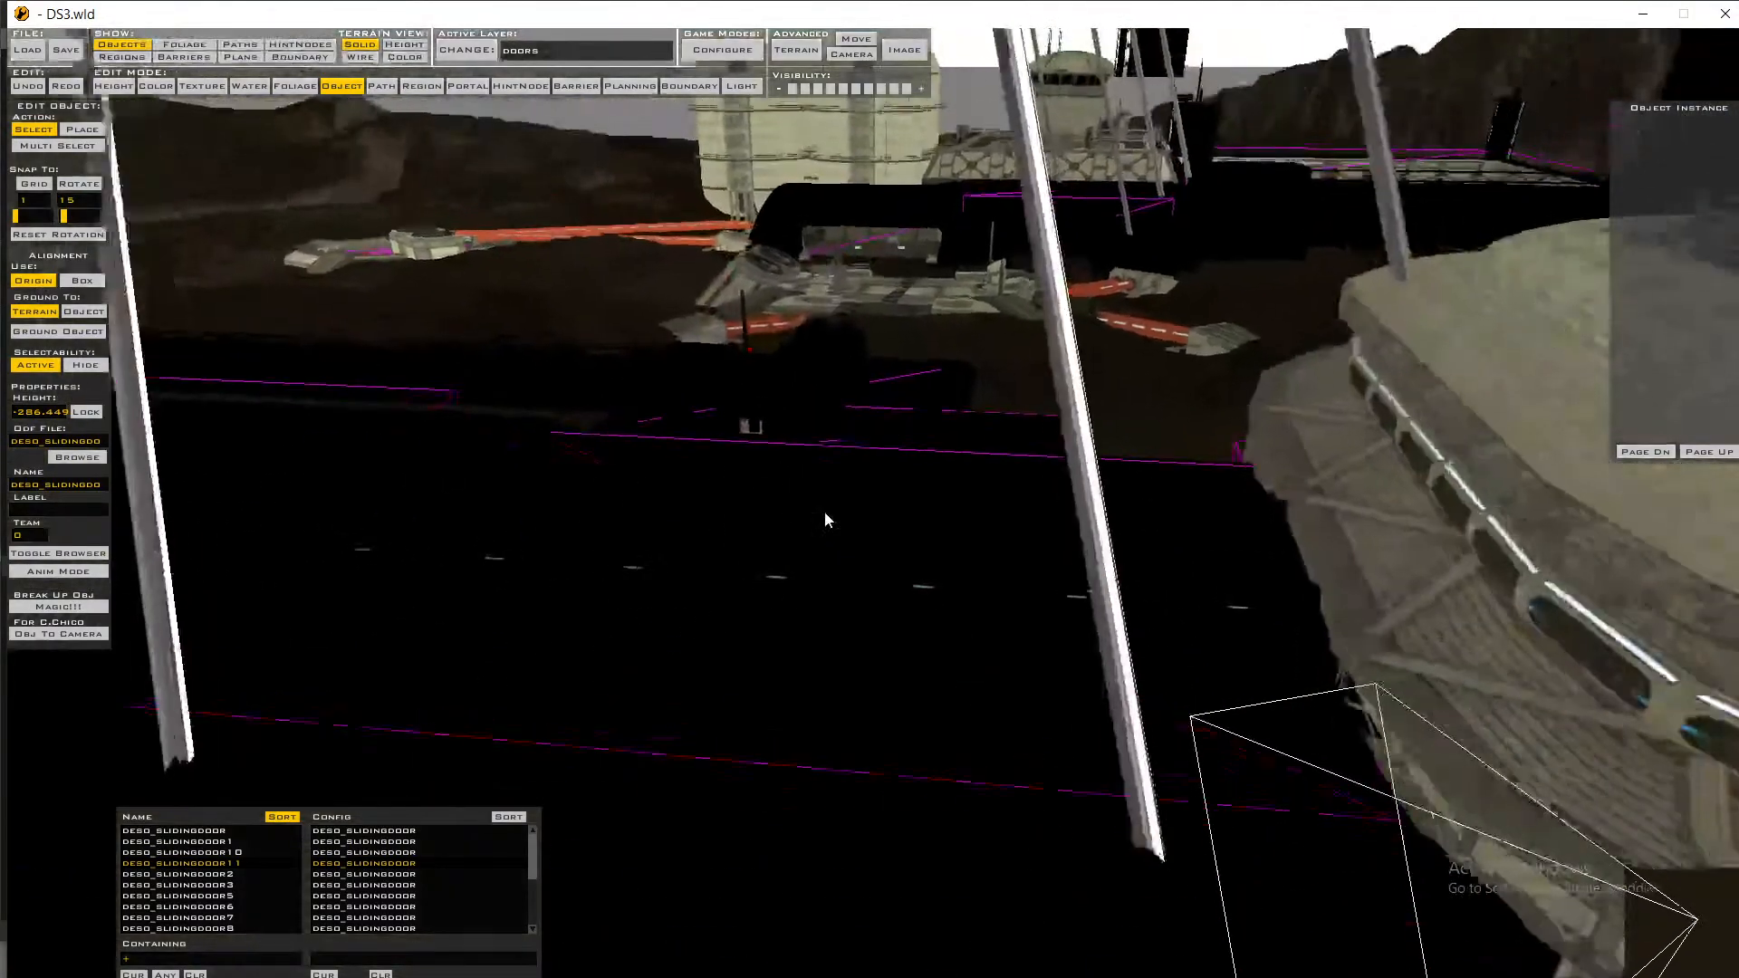
{"action": "key", "text": "w"}
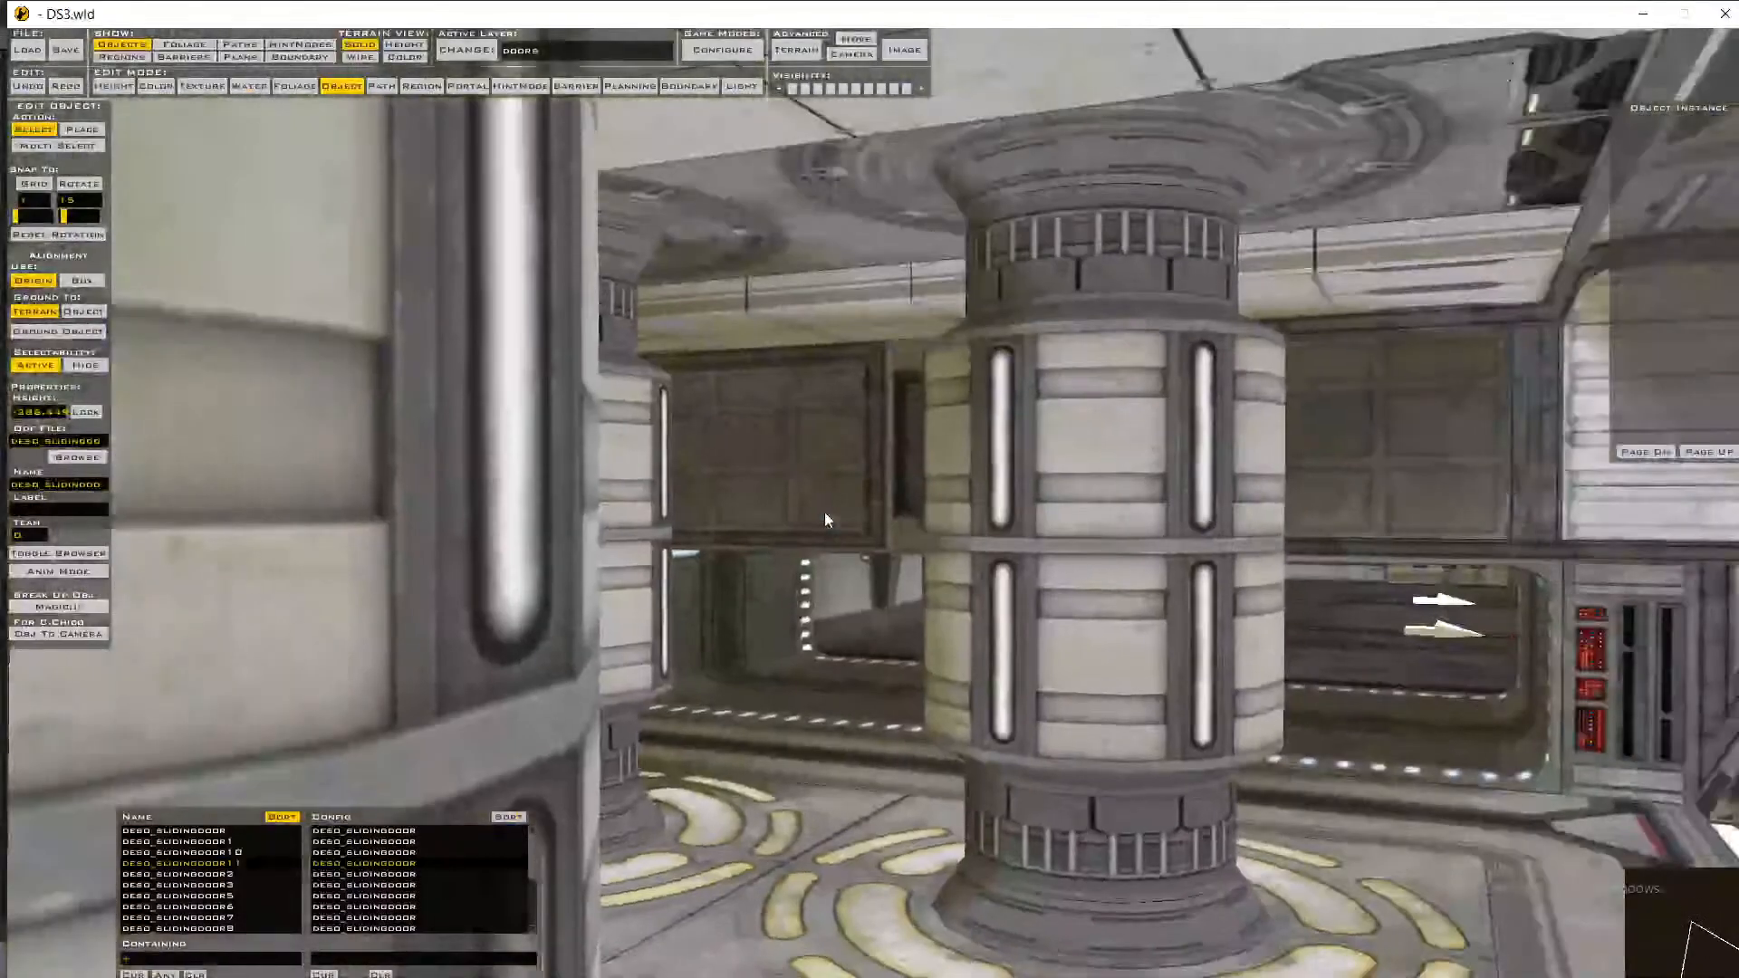
{"action": "key", "text": "space"}
{"action": "key", "text": "space"}
{"action": "key", "text": "s"}
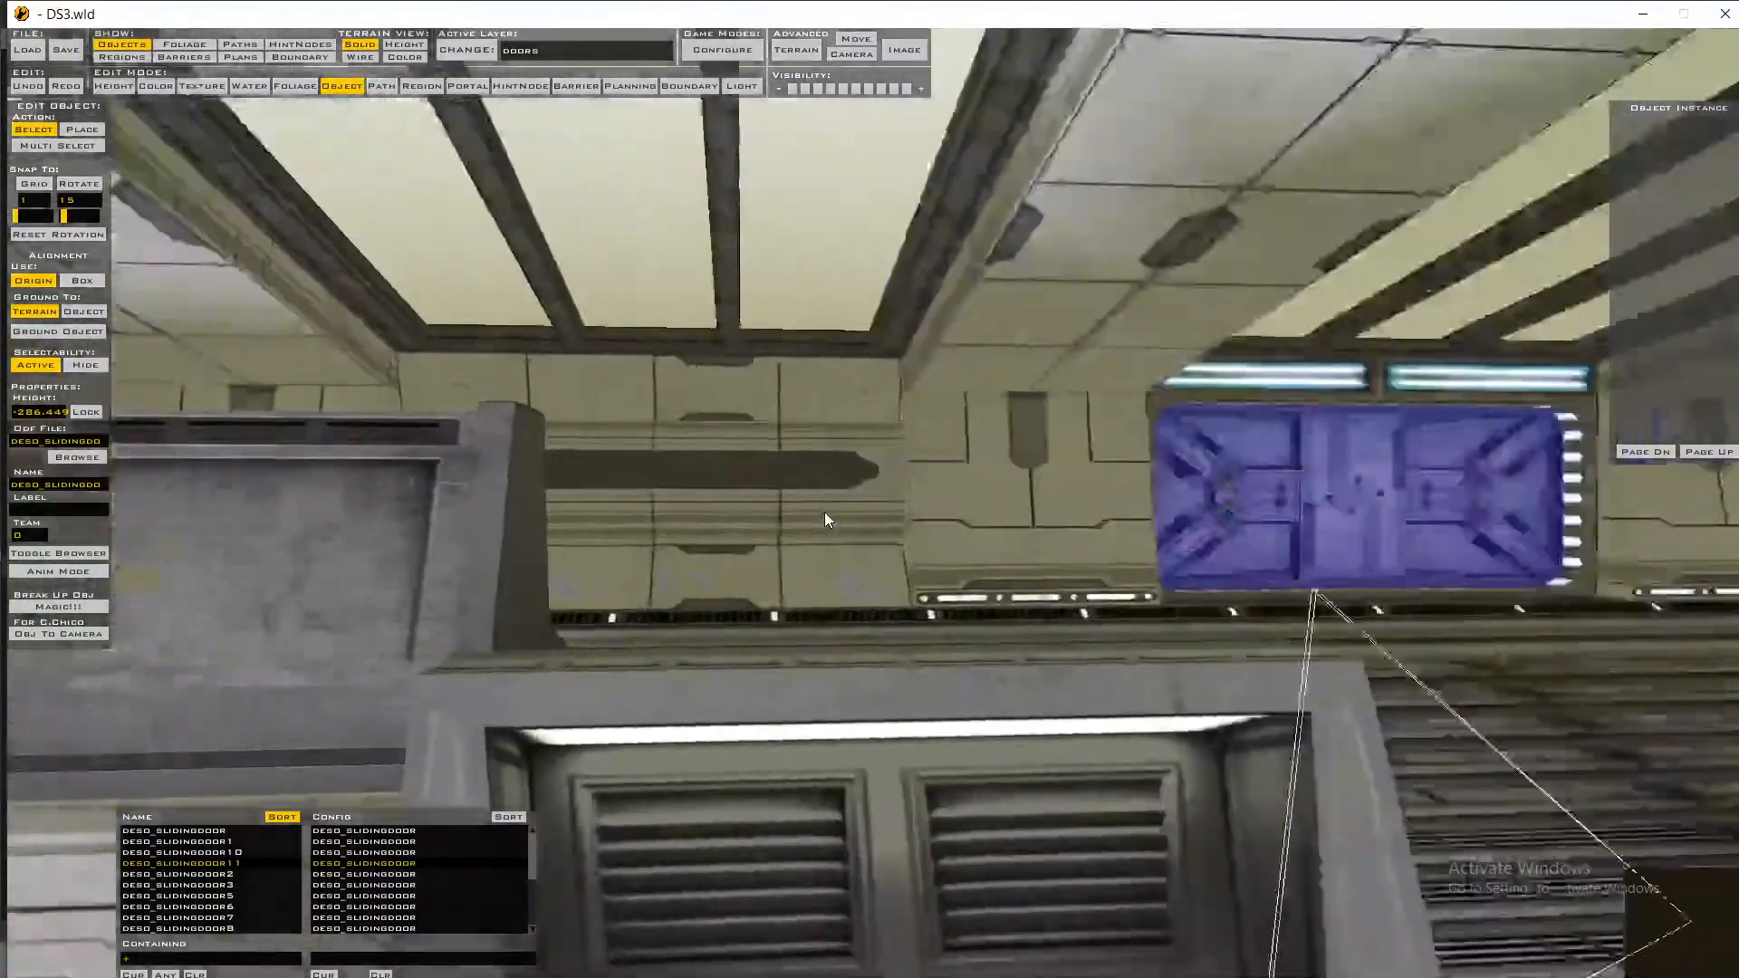
{"action": "key", "text": "w"}
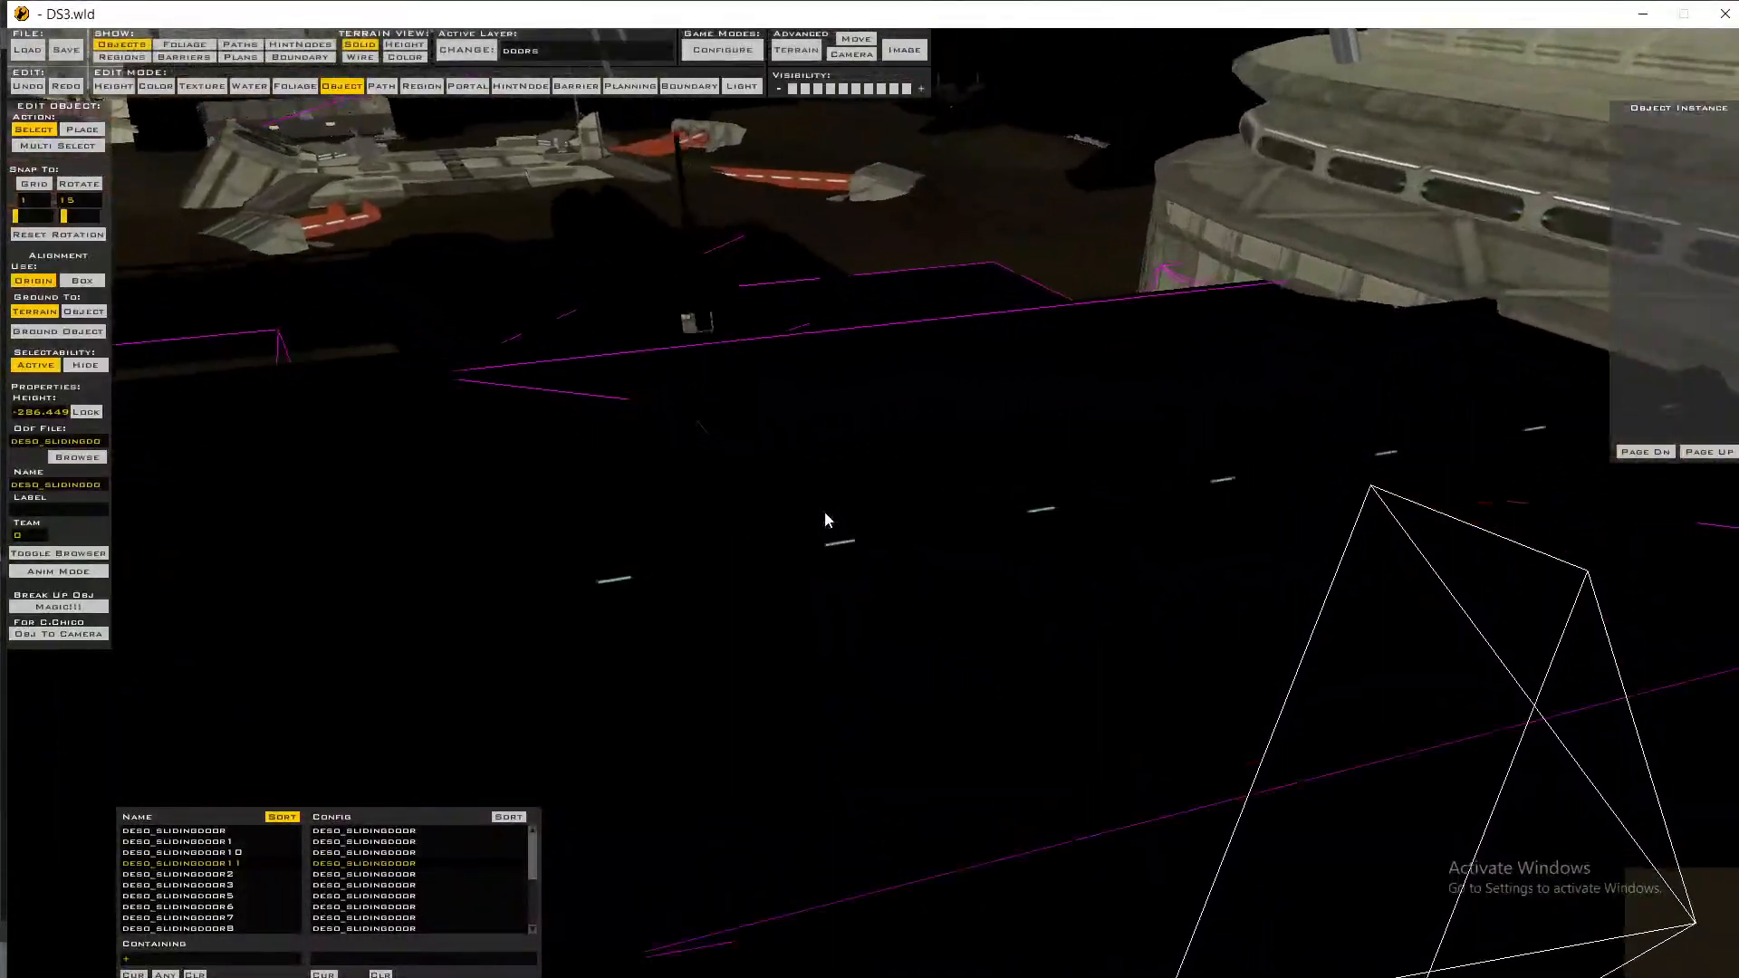
{"action": "key", "text": "space"}
{"action": "key", "text": "w"}
{"action": "key", "text": "space"}
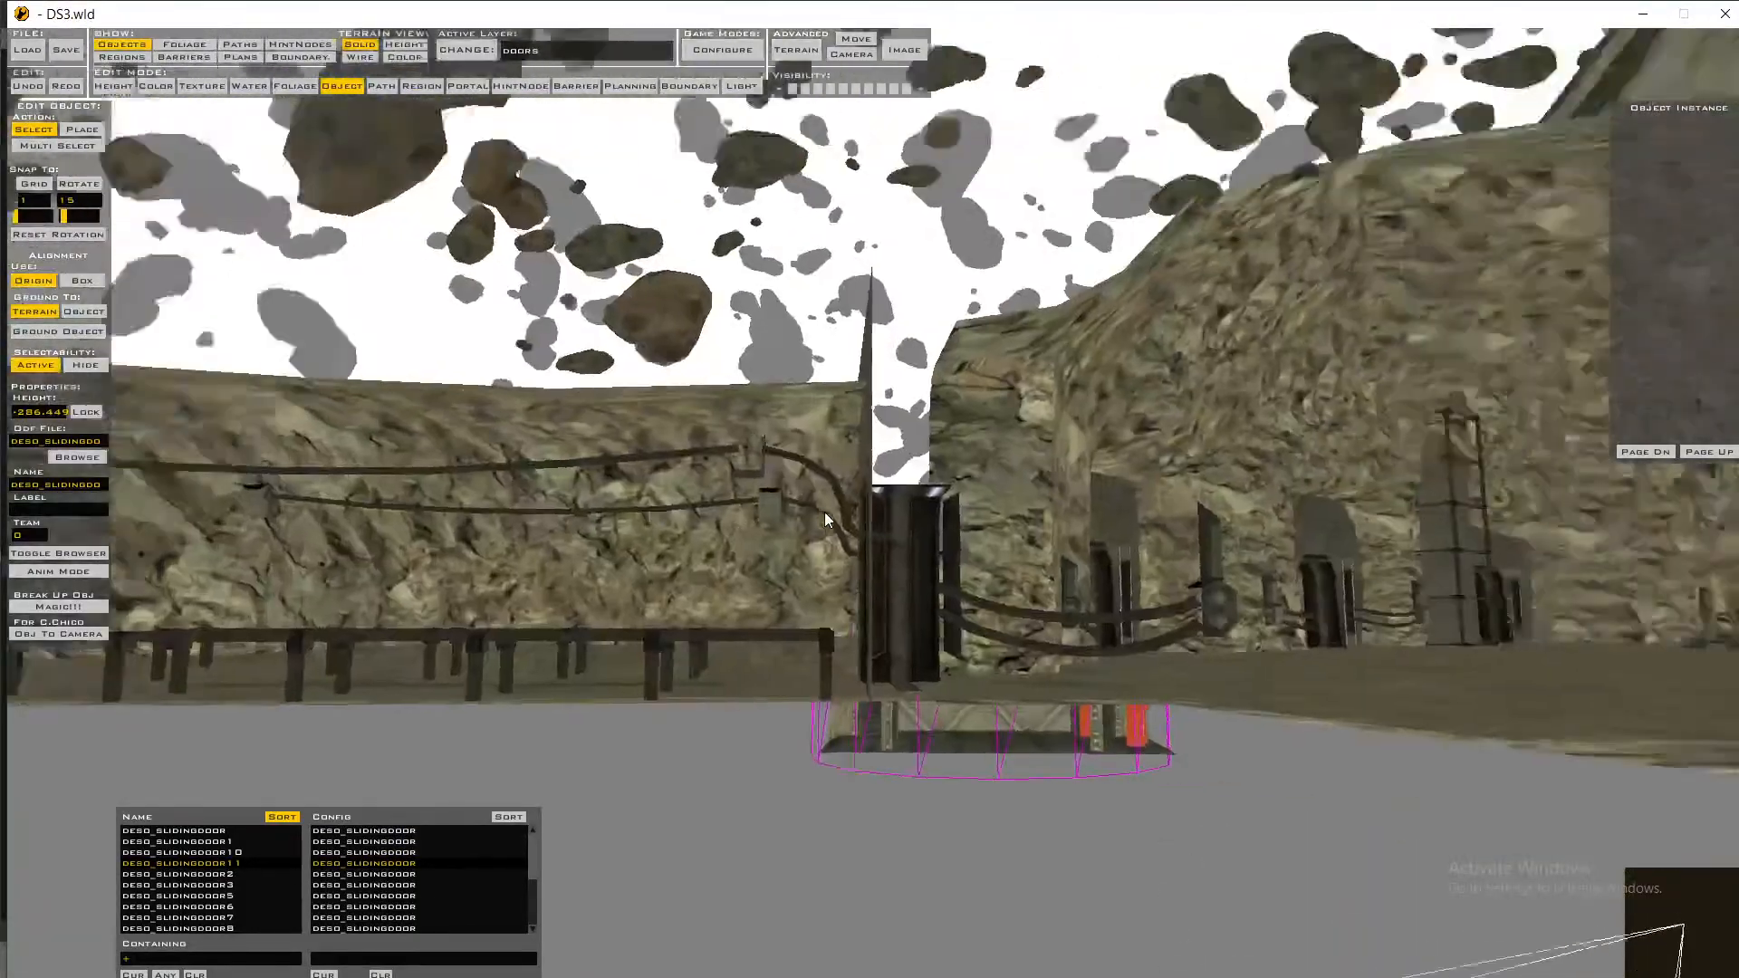
{"action": "middle_click_drag", "start_coordinate": [824, 513], "coordinate": [825, 520]}
- Save the world and exit Zero Editor
{"action": "key", "text": "ctrl+s"}
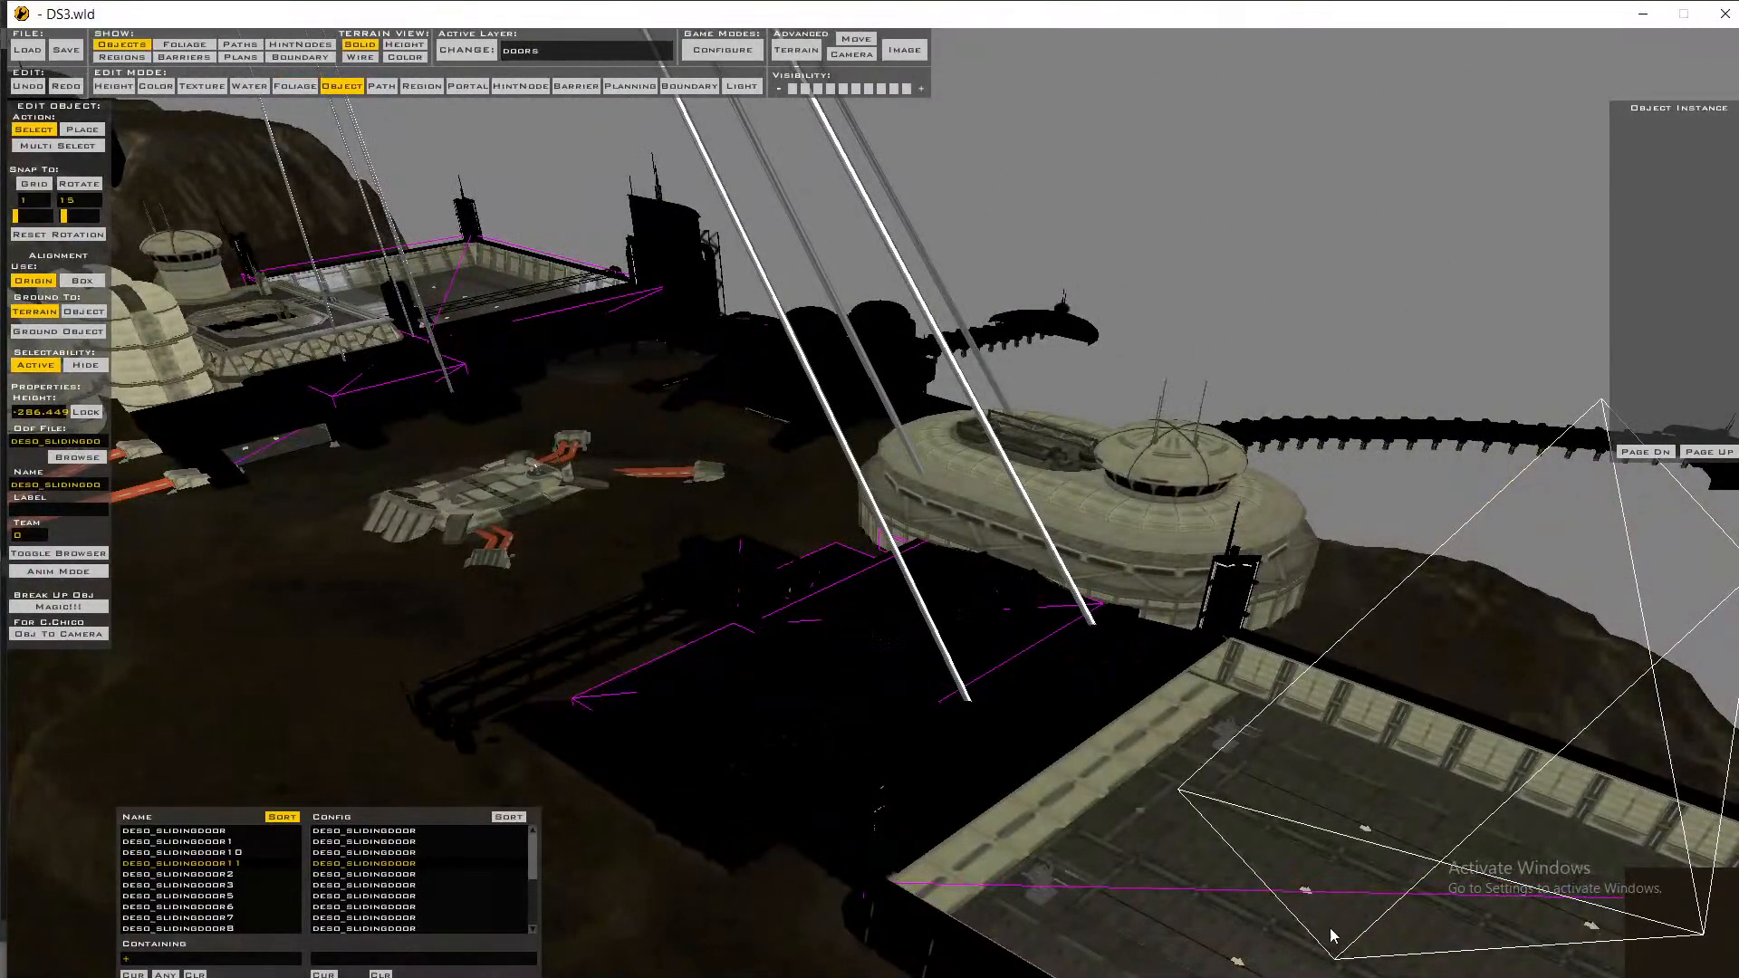
{"action": "left_click", "coordinate": [1724, 14]}
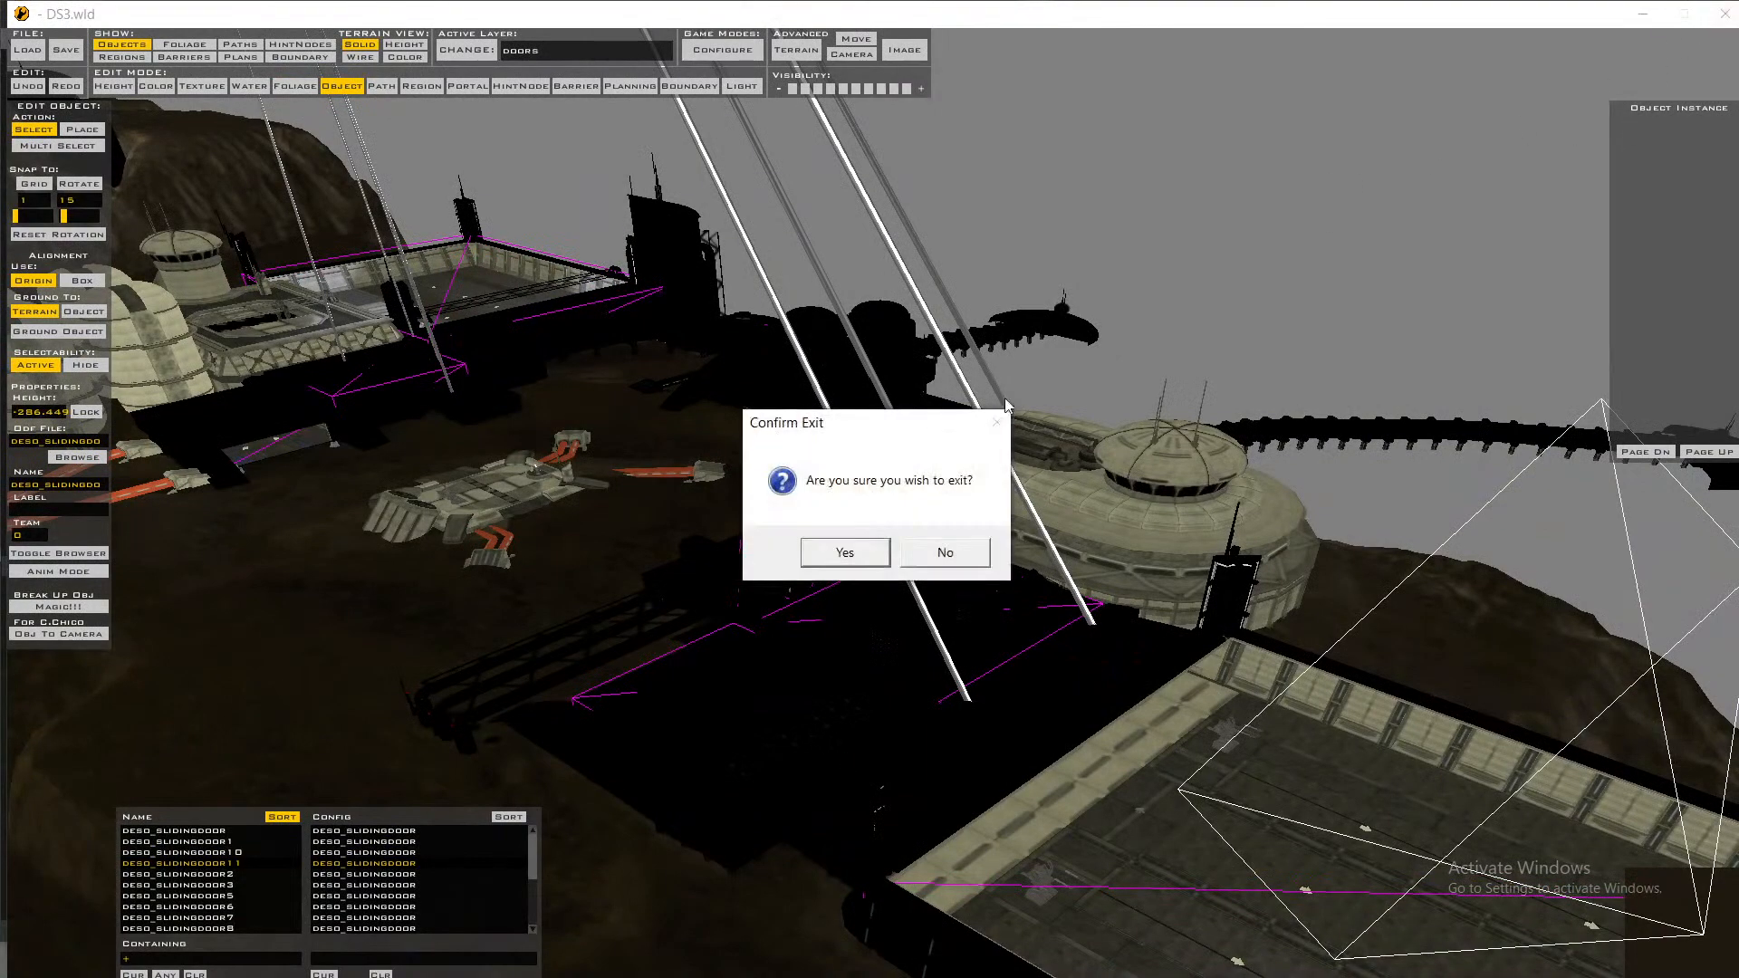
{"action": "left_click", "coordinate": [842, 552]}
- Munge the DS3 world in VisualMunge and launch Softimage Mod Tool
{"action": "left_click", "coordinate": [735, 527]}
{"action": "left_click", "coordinate": [246, 962]}
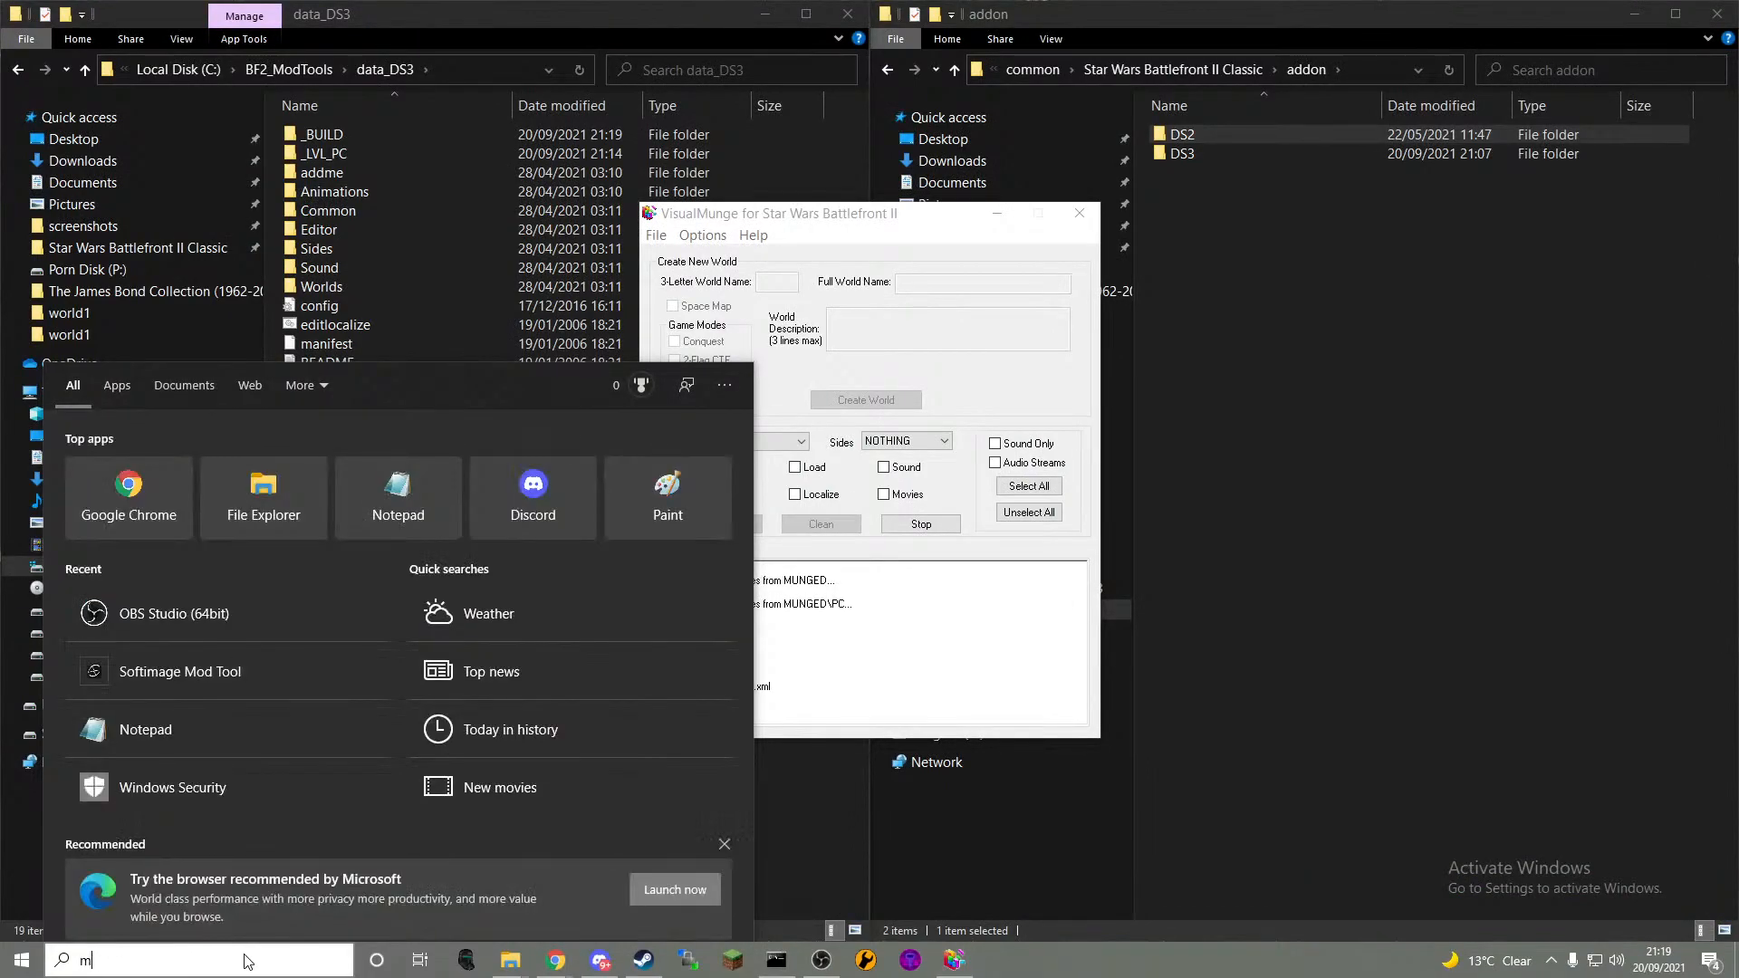
{"action": "type", "text": "mod tool"}
{"action": "key", "text": "Return"}
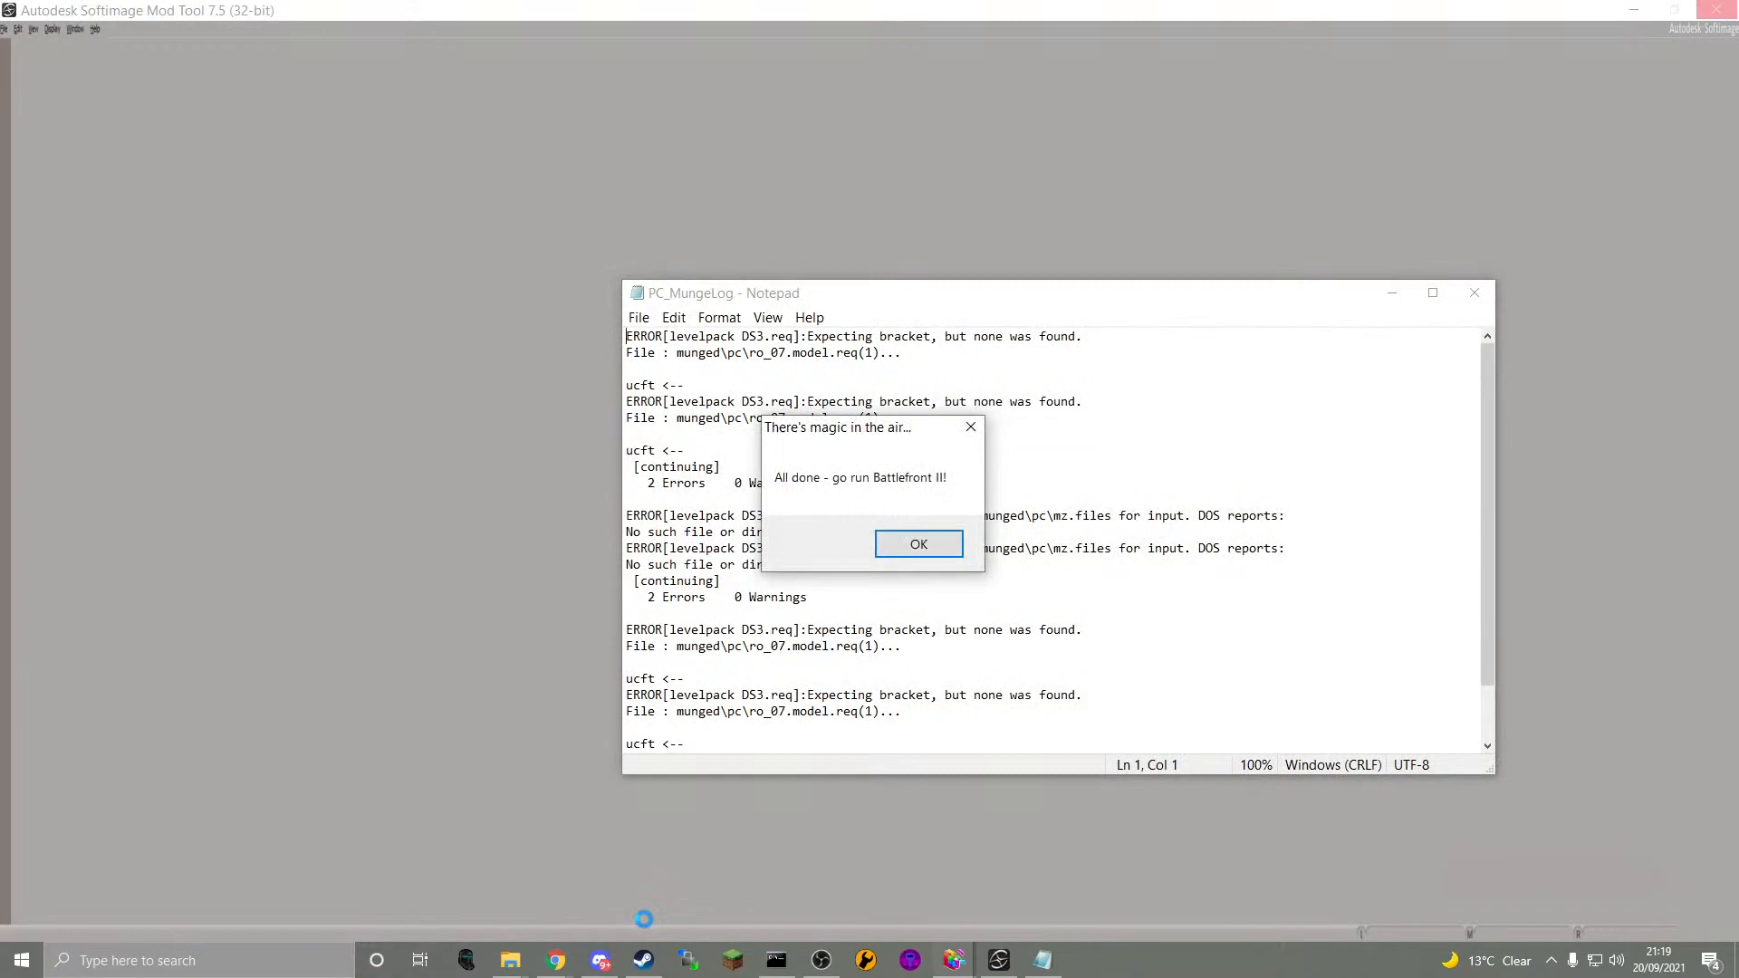
{"action": "key", "text": "Return"}
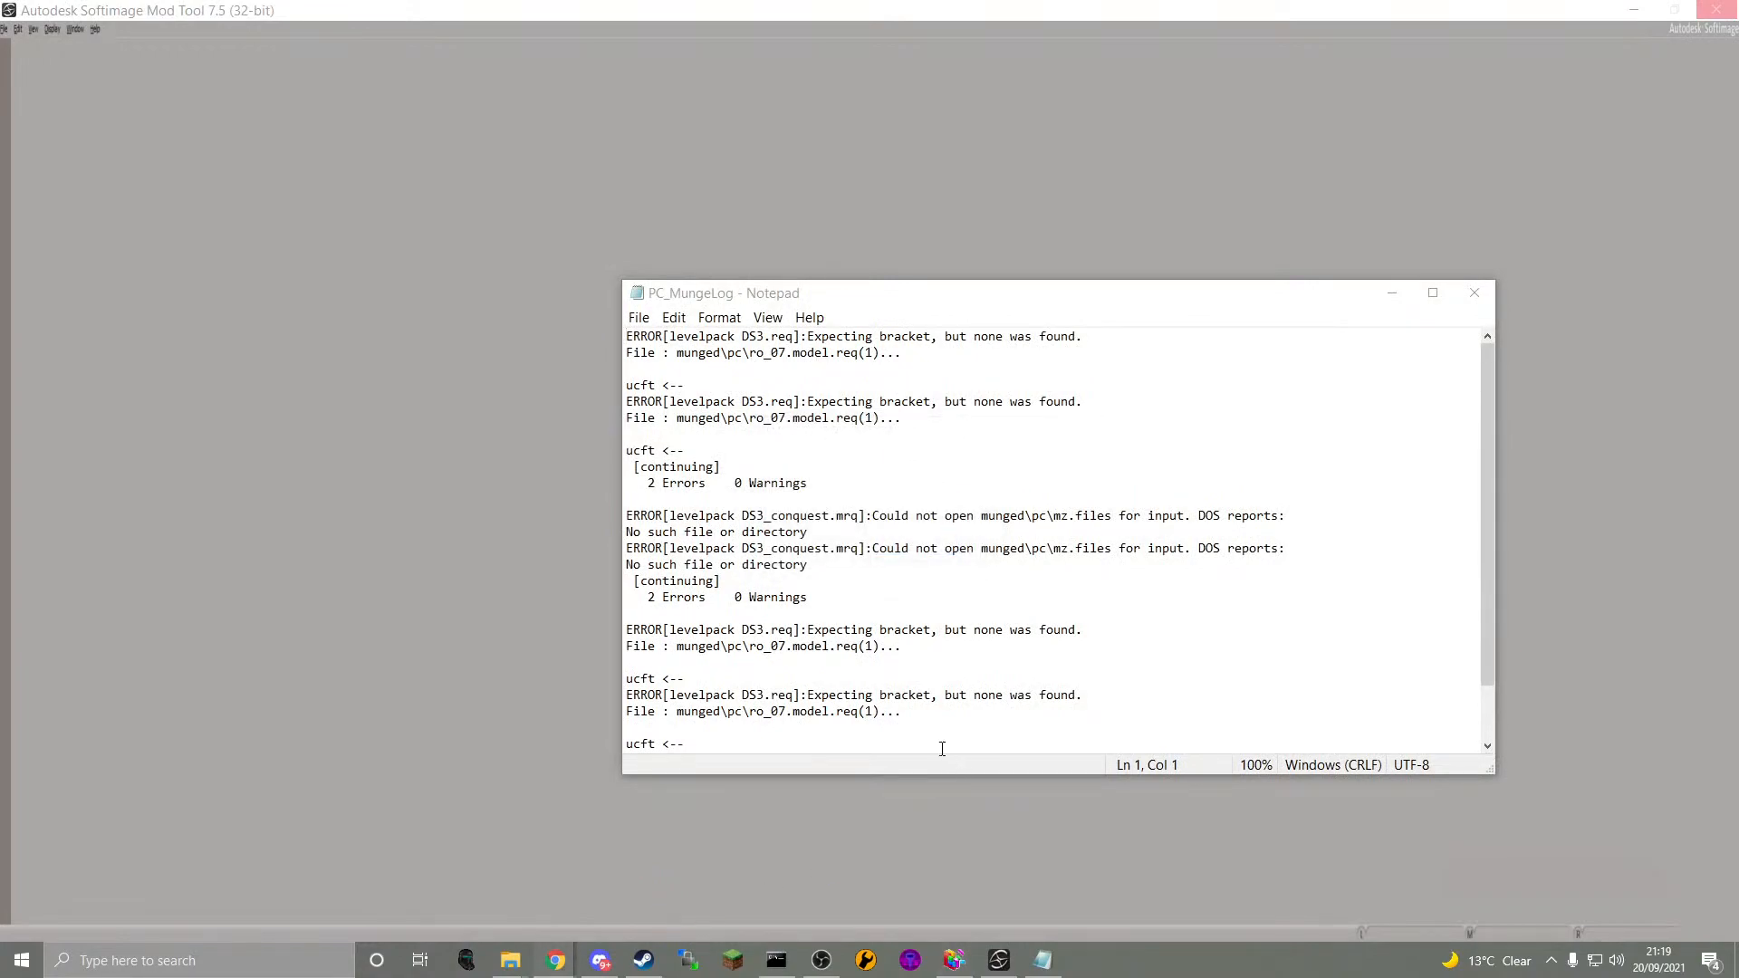
- Read through the PC_MungeLog errors and close the log
{"action": "scroll", "coordinate": [947, 743], "scroll_direction": "down", "scroll_amount": 2}
{"action": "scroll", "coordinate": [828, 590], "scroll_direction": "up", "scroll_amount": 2}
{"action": "left_click", "coordinate": [1469, 326]}
{"action": "left_click", "coordinate": [1468, 292]}
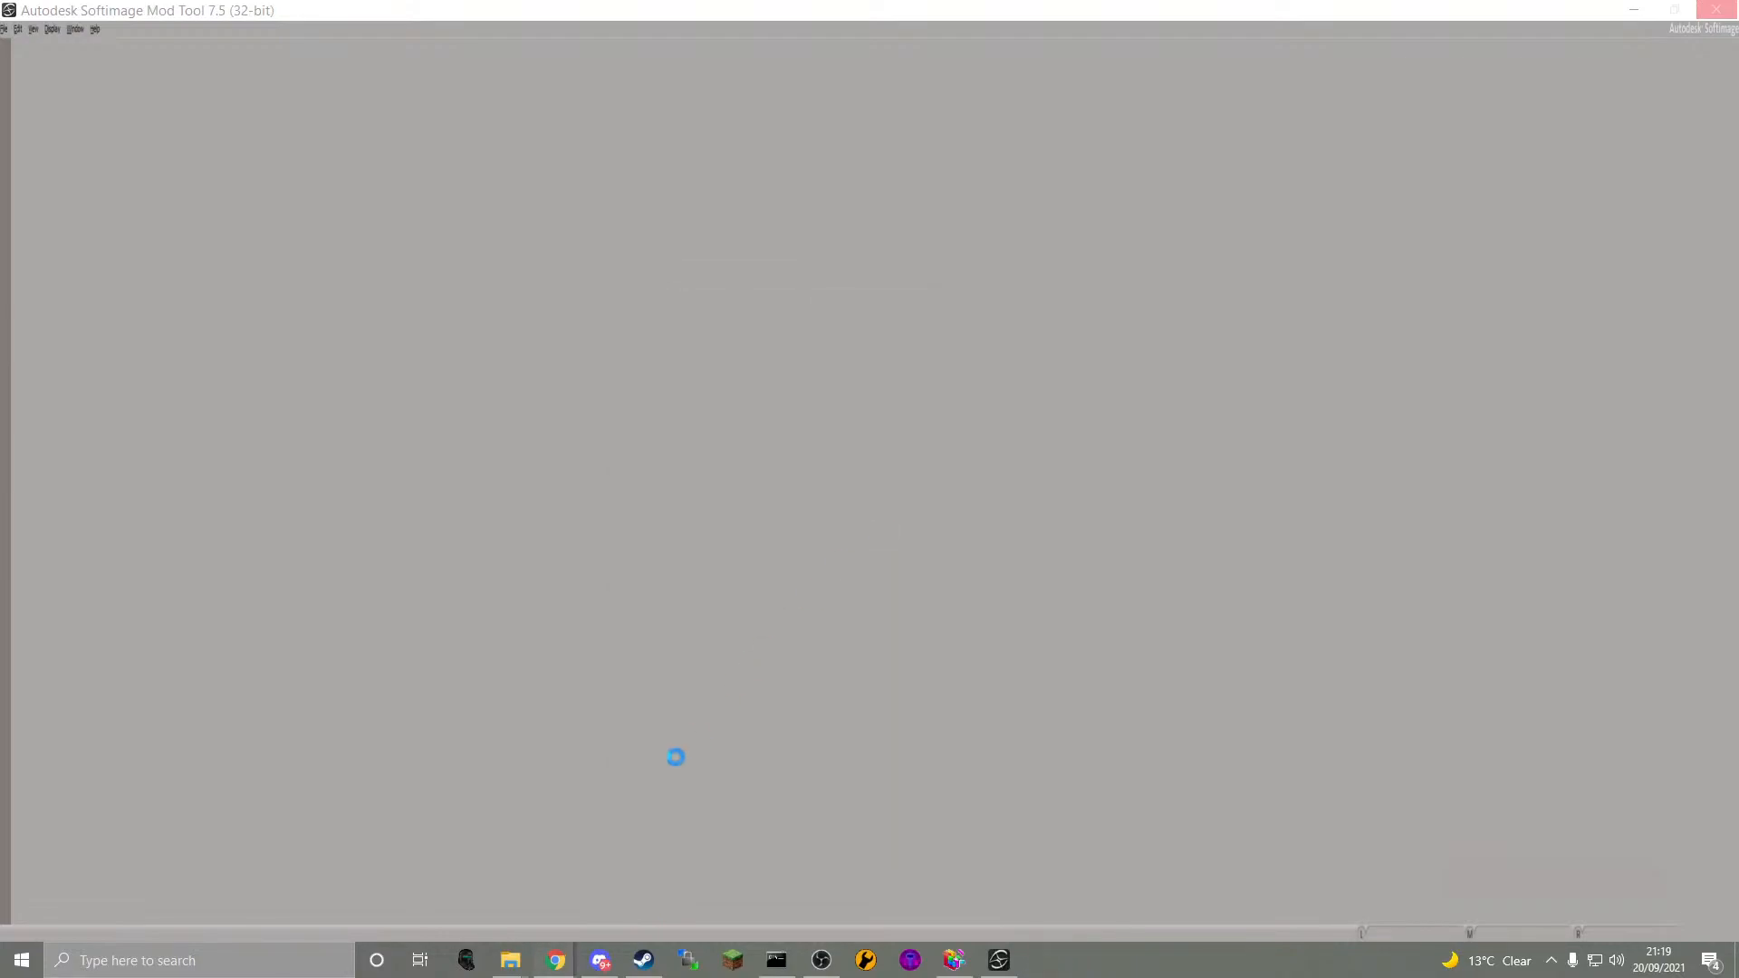
- In File Explorer, go to data_DS3\Worlds\DS3\world1 and open DS3_doors.lyr in Notepad++
{"action": "mouse_move", "coordinate": [511, 958]}
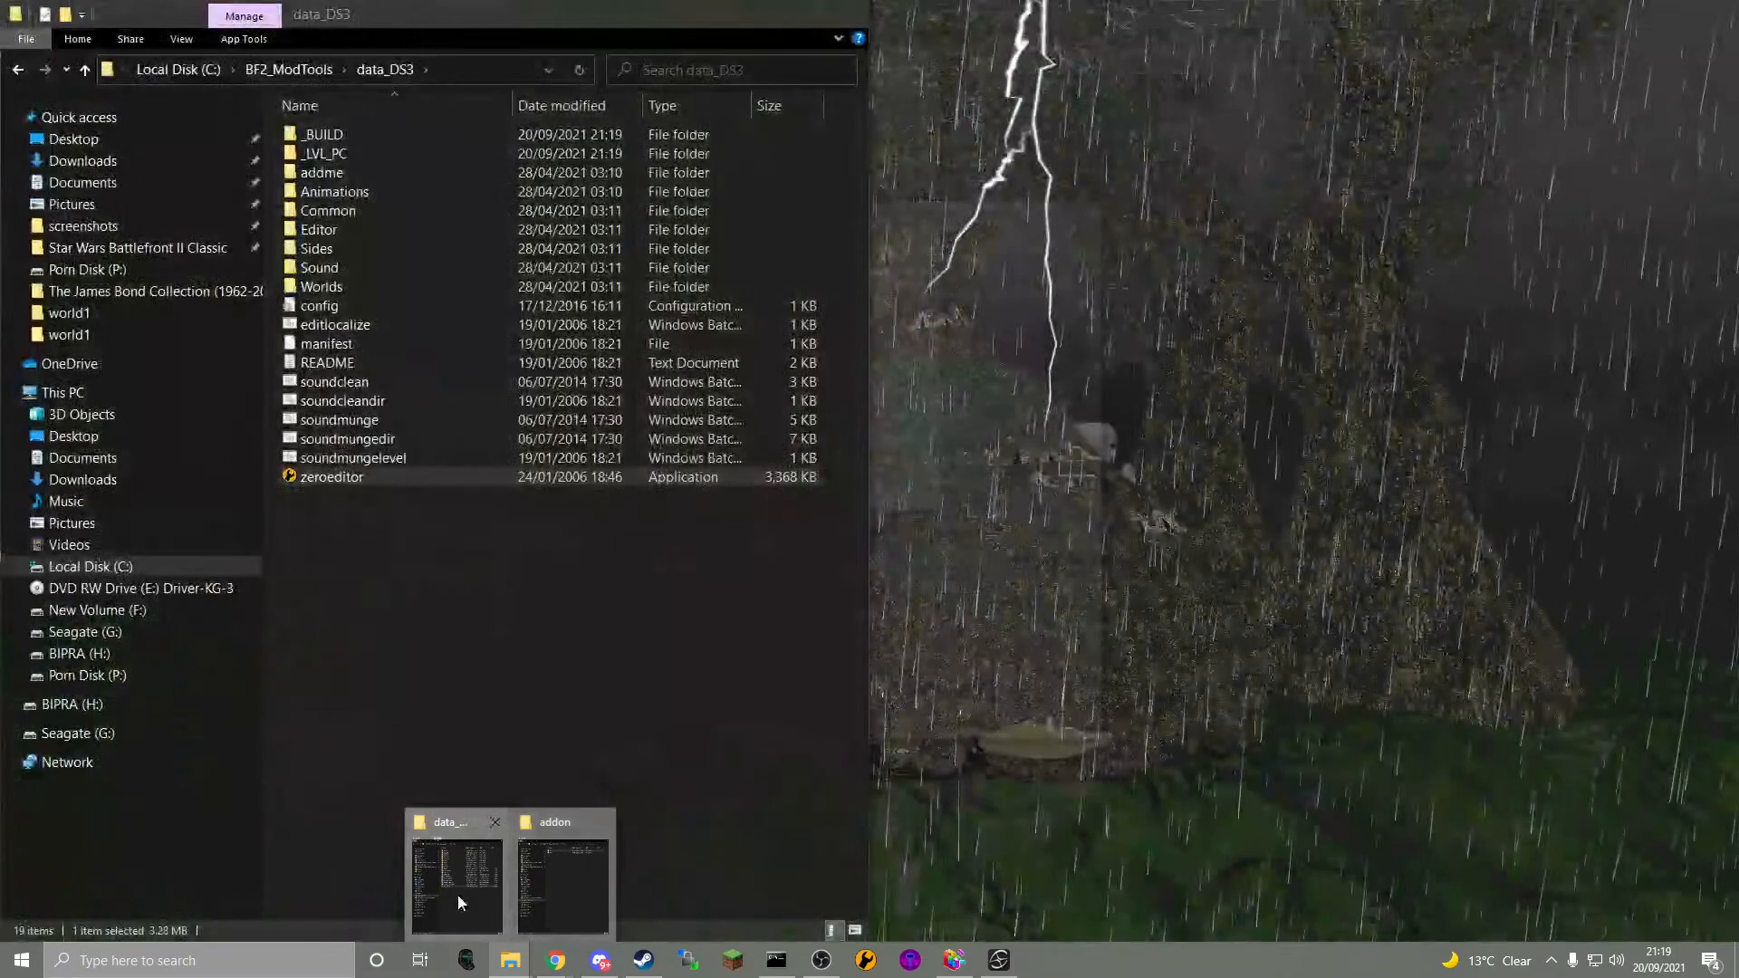
{"action": "left_click", "coordinate": [458, 895]}
{"action": "double_click", "coordinate": [379, 288]}
{"action": "double_click", "coordinate": [346, 136]}
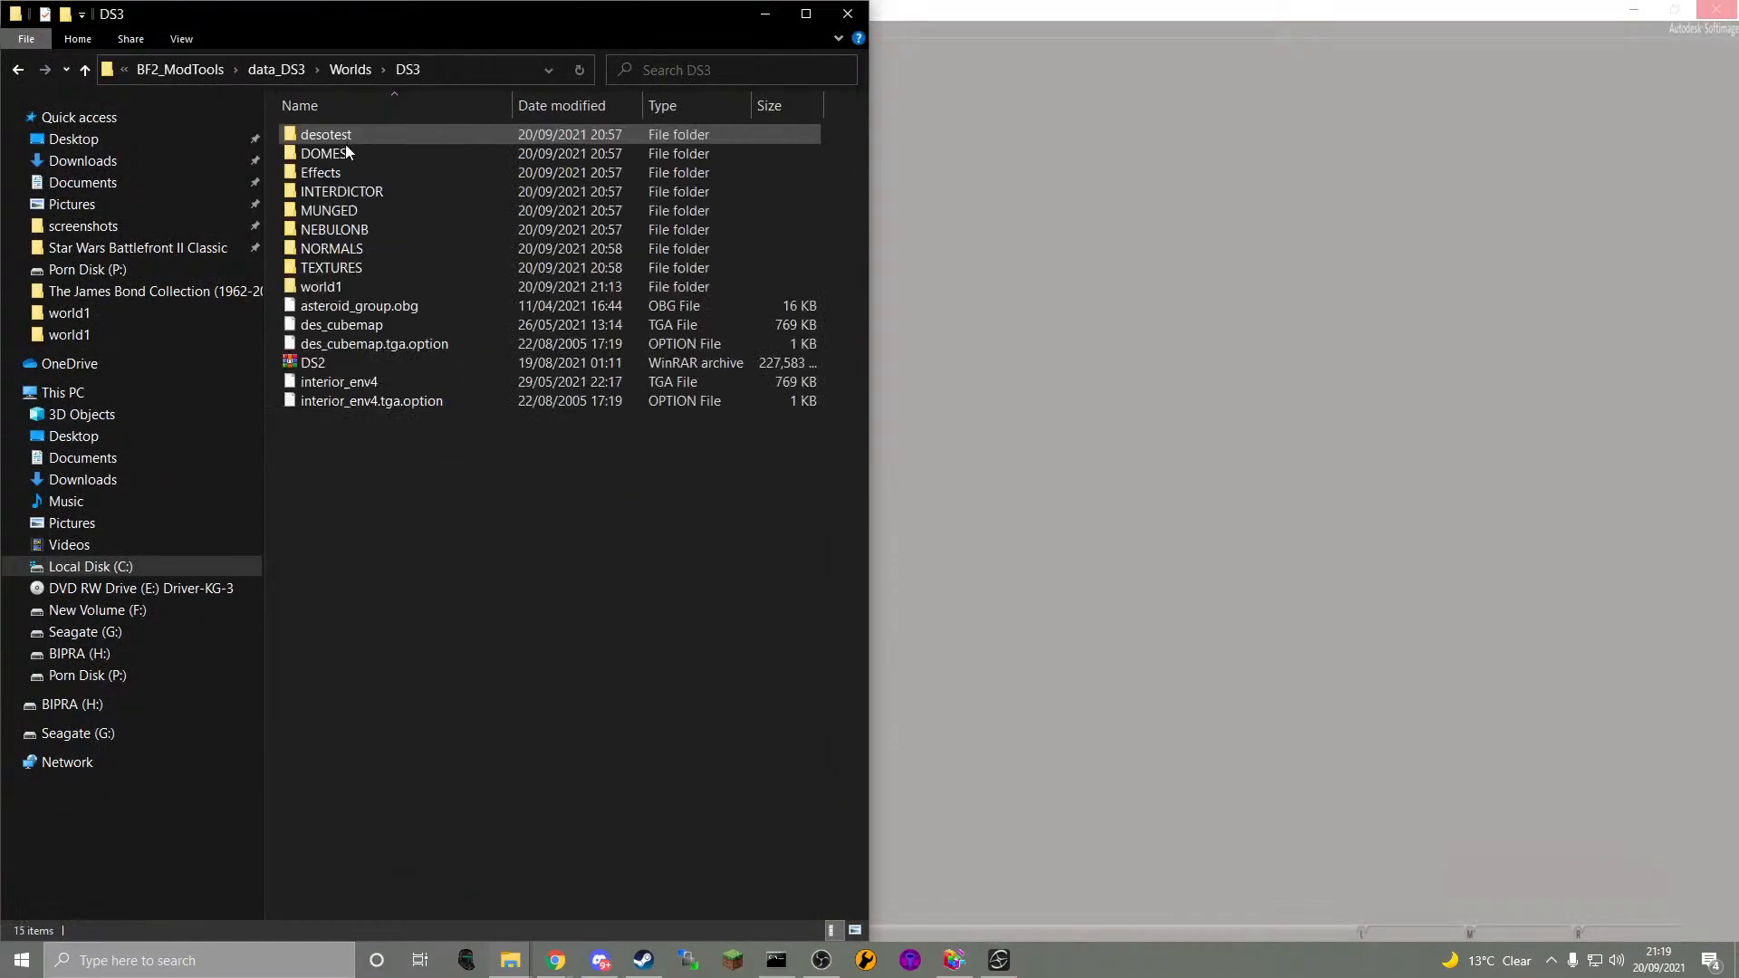
{"action": "double_click", "coordinate": [336, 276]}
{"action": "scroll", "coordinate": [382, 296], "scroll_direction": "down", "scroll_amount": 4}
{"action": "scroll", "coordinate": [417, 378], "scroll_direction": "up", "scroll_amount": 3}
{"action": "scroll", "coordinate": [417, 381], "scroll_direction": "down", "scroll_amount": 11}
{"action": "scroll", "coordinate": [415, 340], "scroll_direction": "up", "scroll_amount": 1}
{"action": "scroll", "coordinate": [437, 547], "scroll_direction": "down", "scroll_amount": 2}
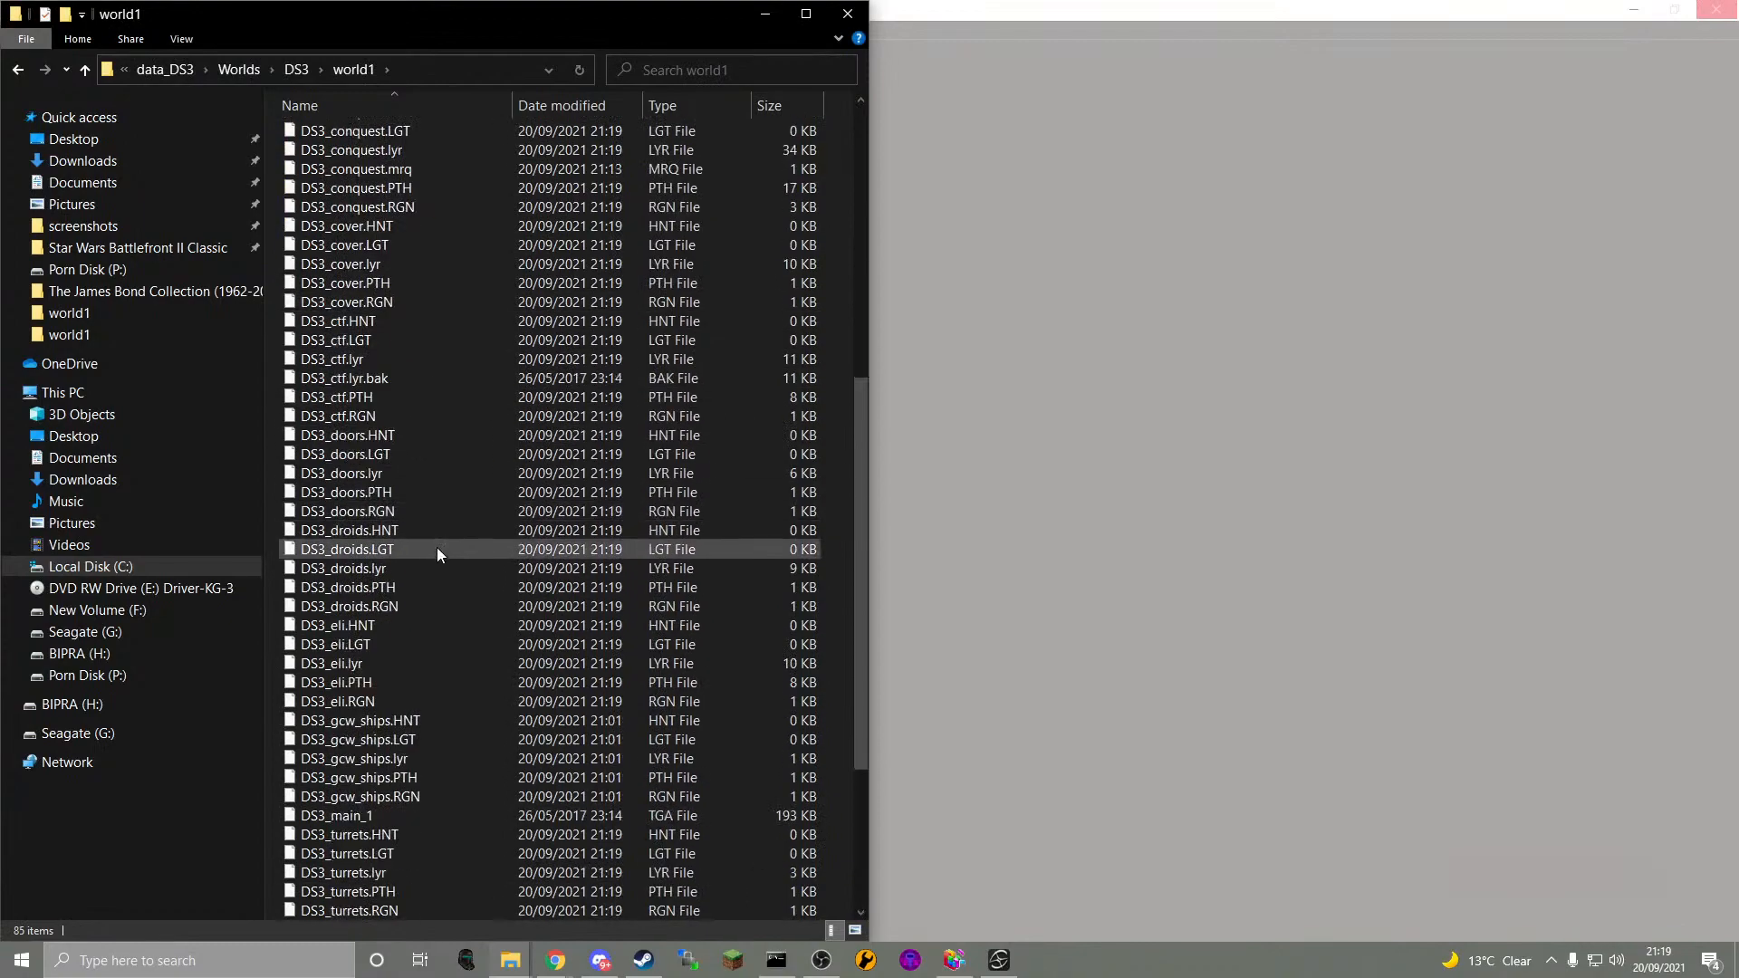
{"action": "right_click", "coordinate": [395, 475]}
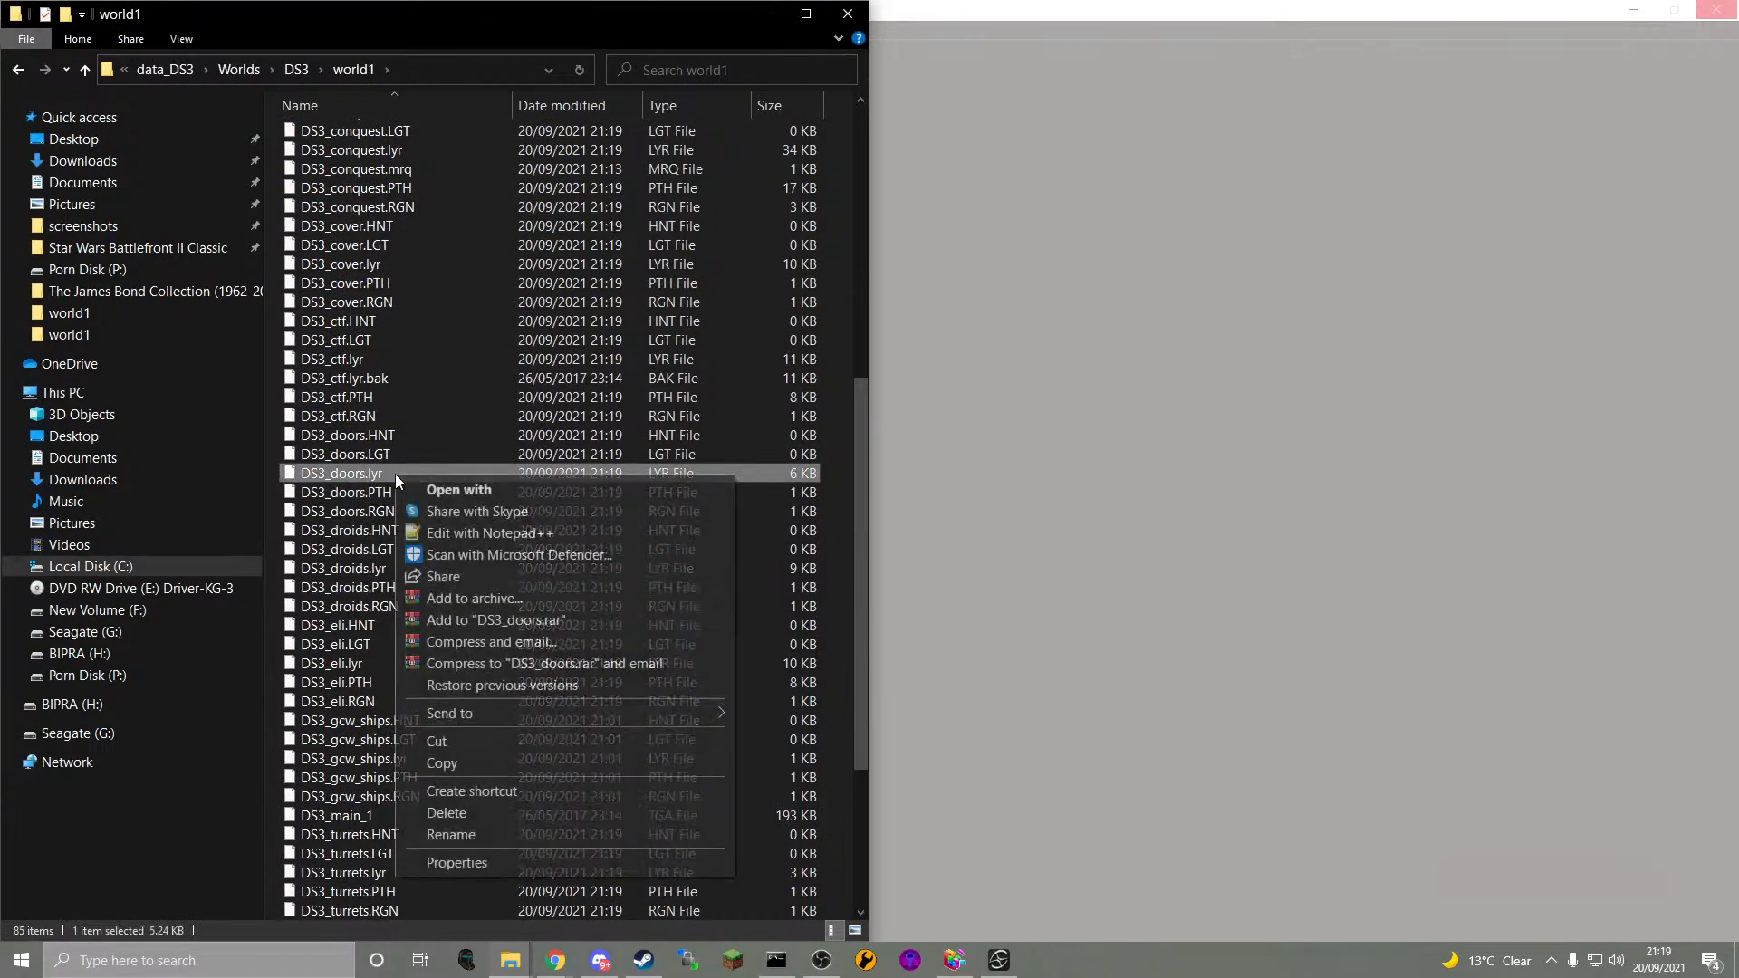
{"action": "left_click", "coordinate": [456, 535]}
- Search the door layer file for the entries deso_slidingdoor8, deso_slidingdoor12 and deso_slidingdoor11
{"action": "scroll", "coordinate": [1160, 407], "scroll_direction": "down", "scroll_amount": 16}
{"action": "left_click_drag", "start_coordinate": [1293, 422], "coordinate": [1265, 594]}
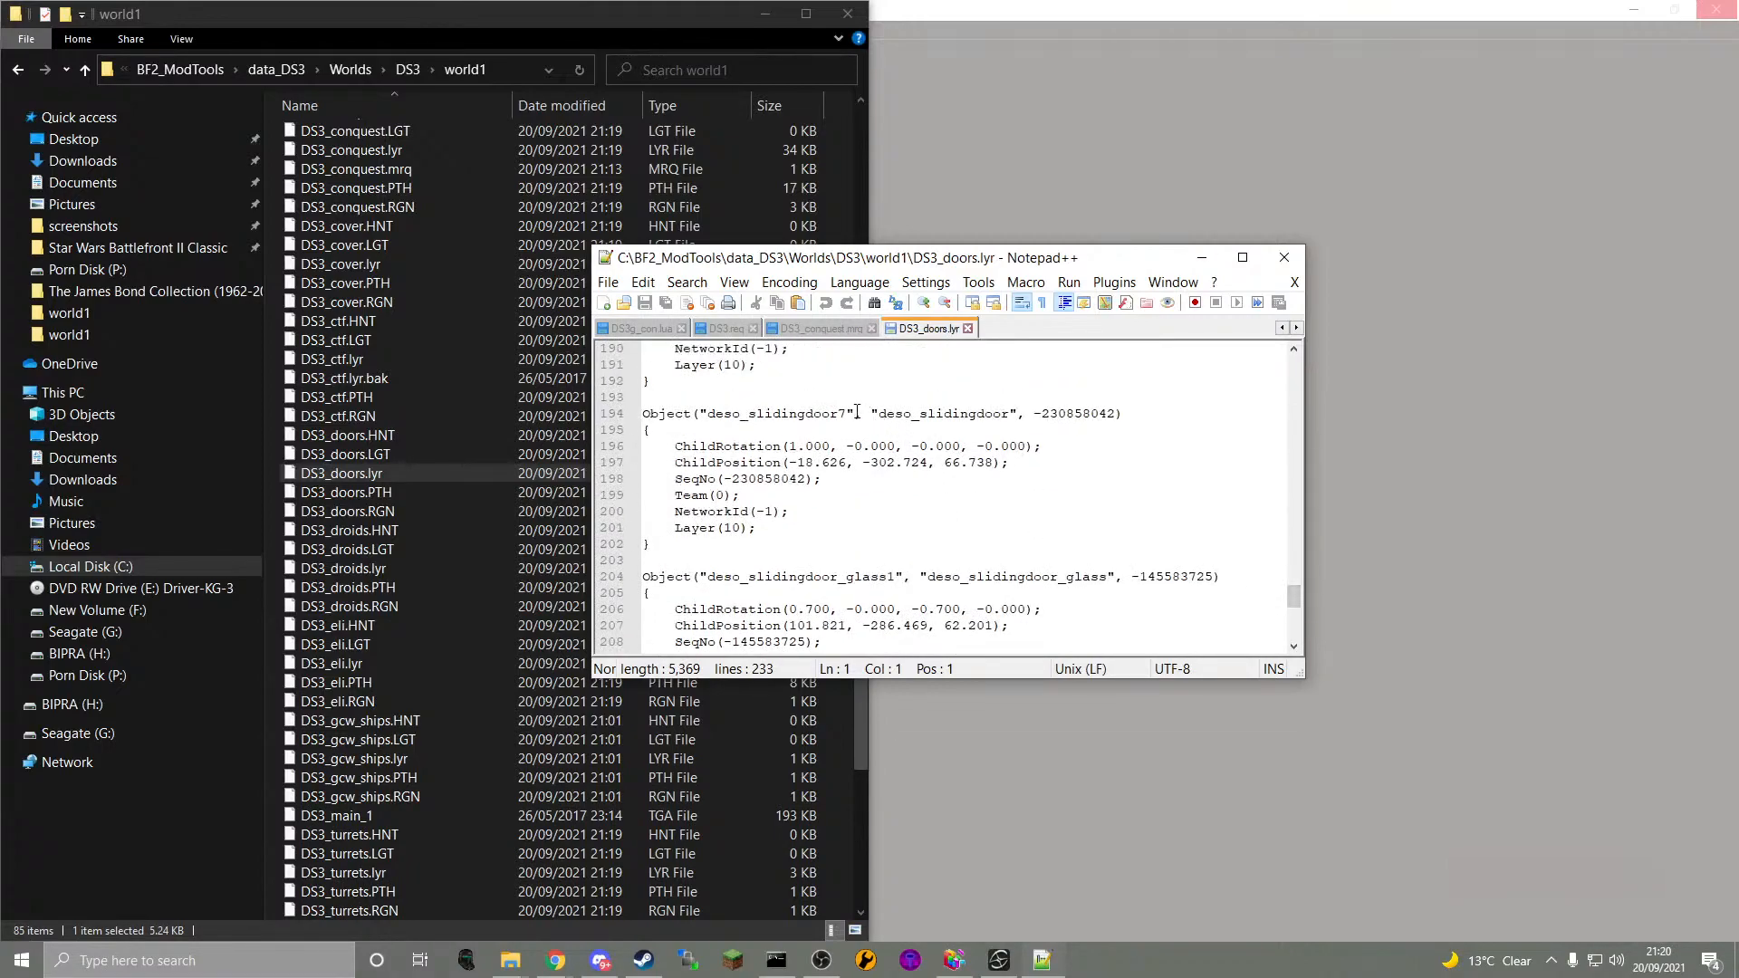
{"action": "double_click", "coordinate": [851, 413]}
{"action": "left_click", "coordinate": [687, 281]}
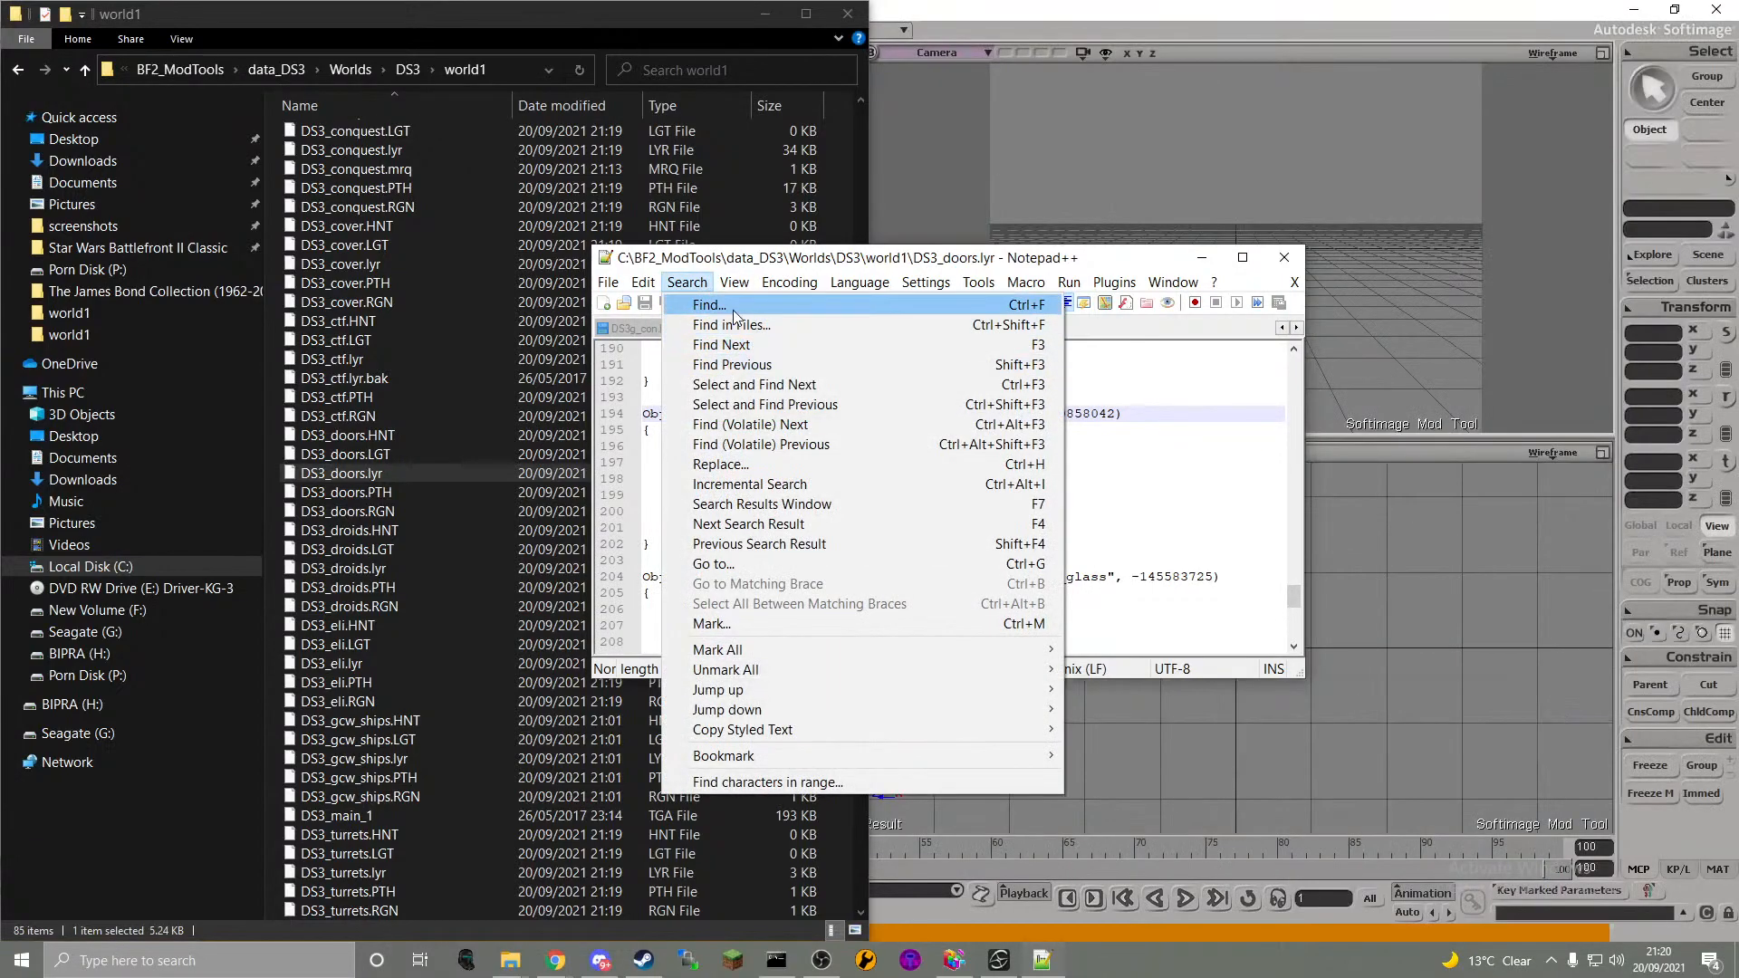
{"action": "left_click", "coordinate": [709, 305]}
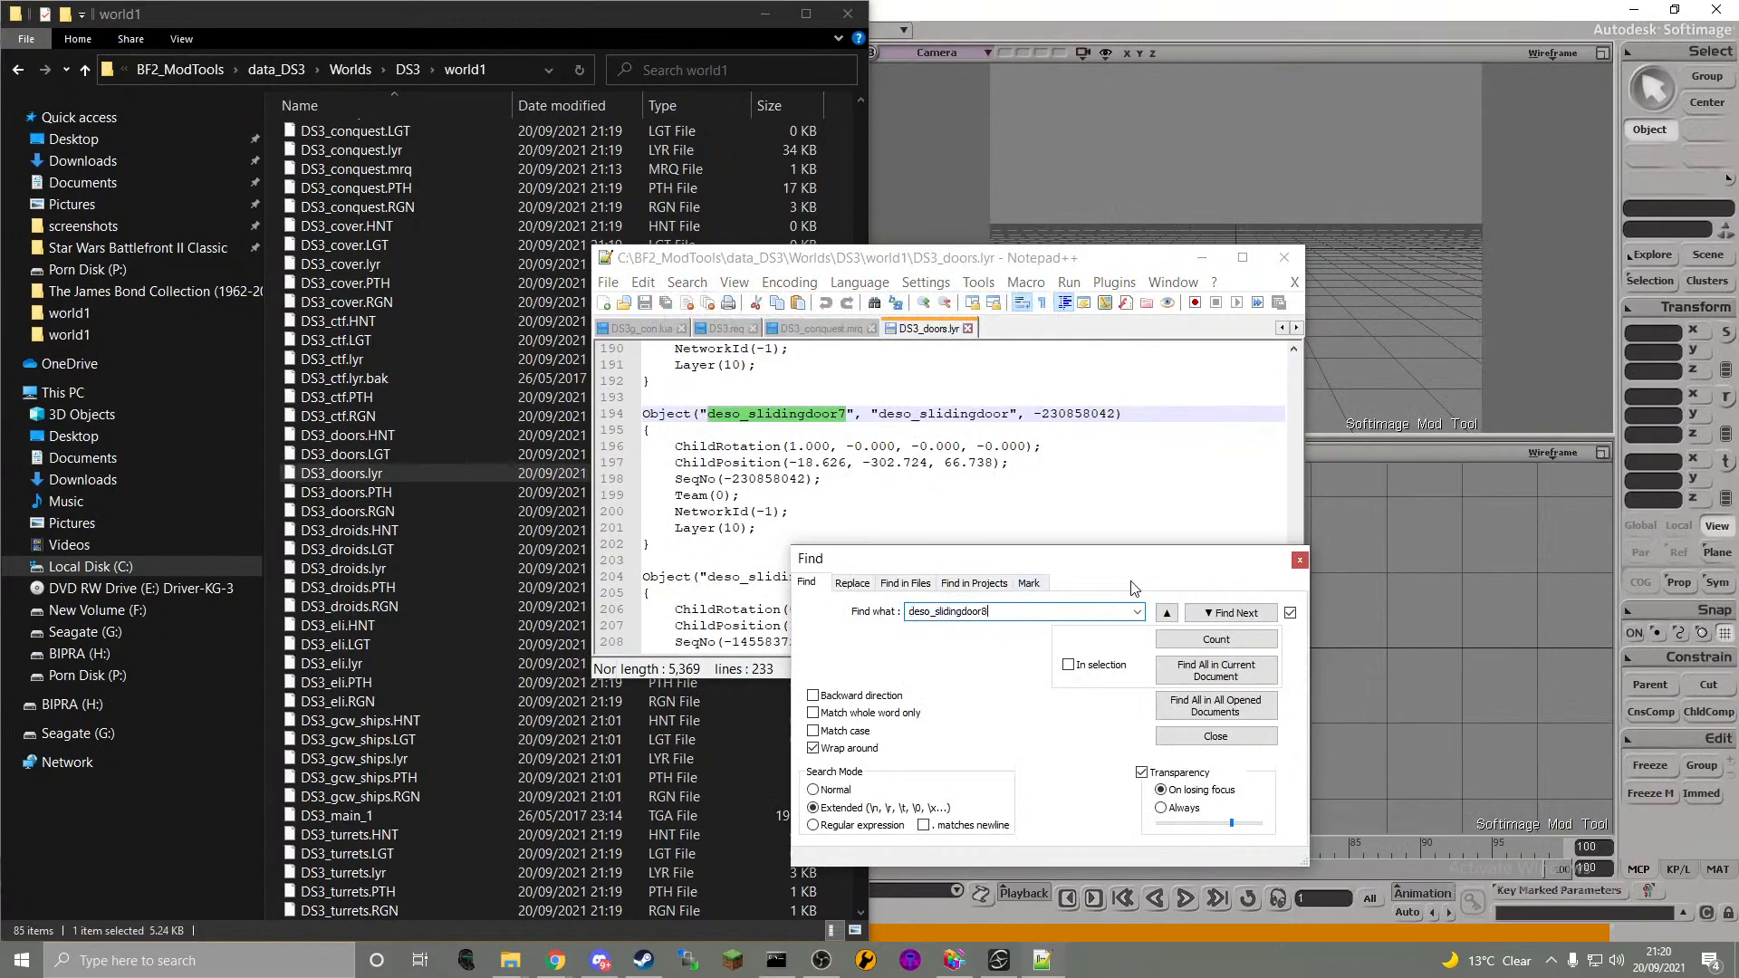
{"action": "type", "text": "8"}
{"action": "left_click", "coordinate": [1200, 612]}
{"action": "left_click", "coordinate": [1041, 616]}
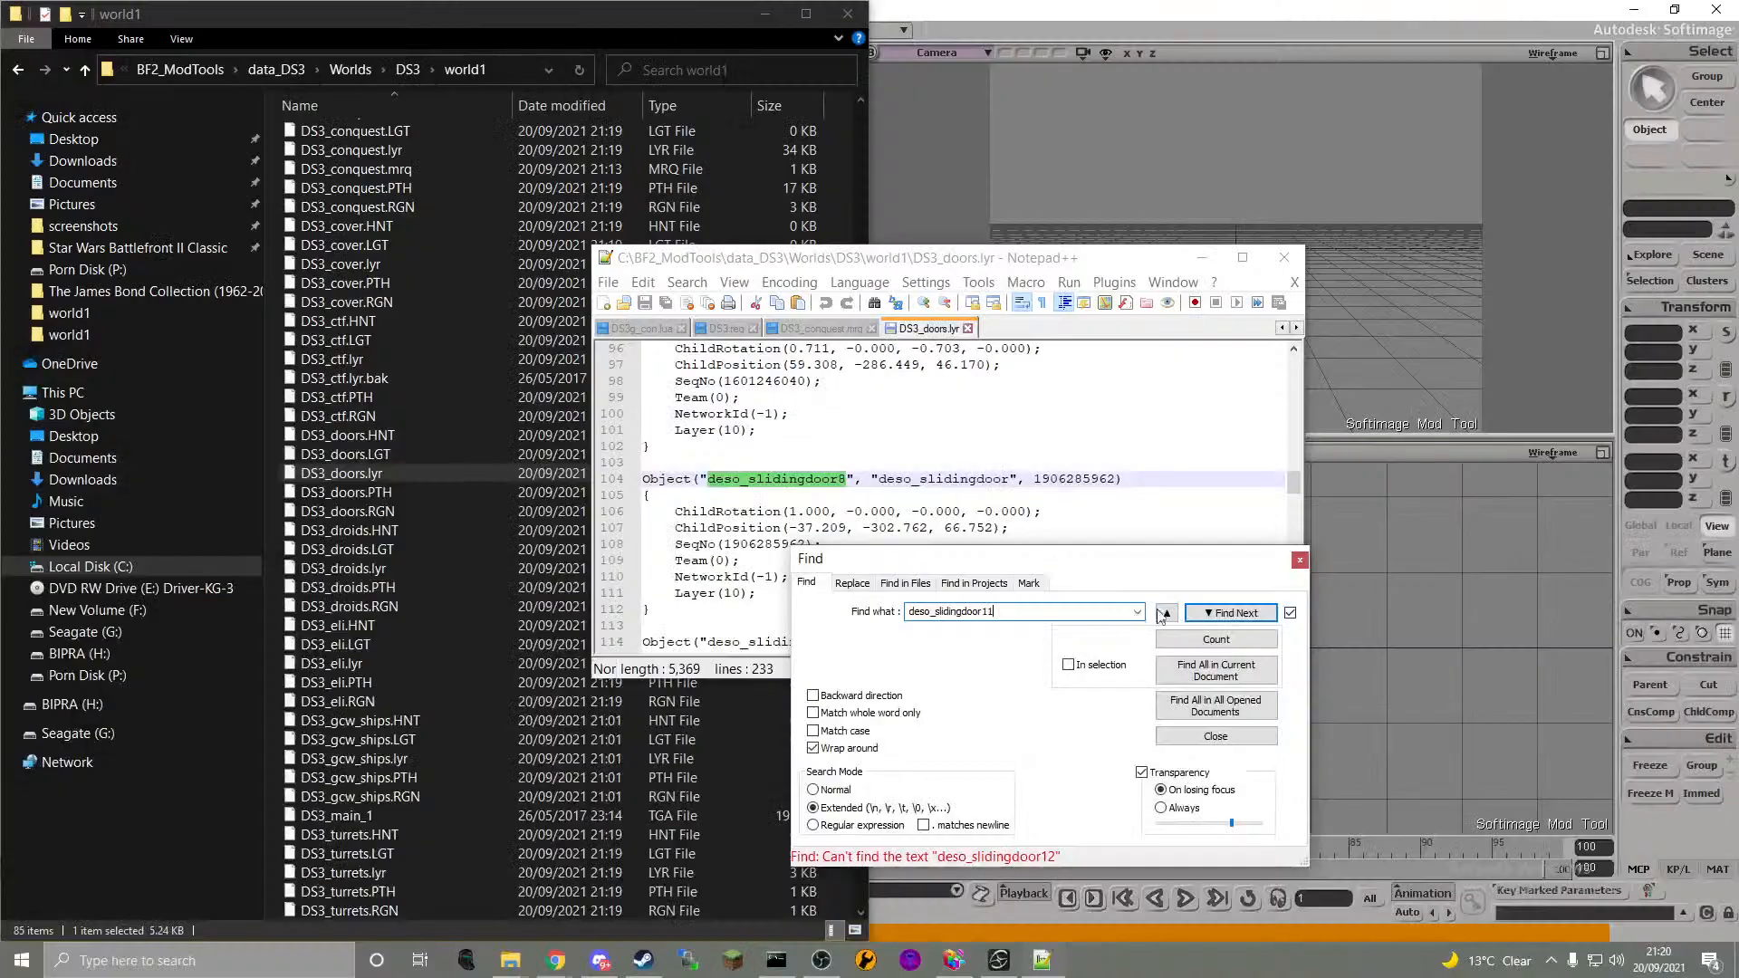
{"action": "left_click", "coordinate": [1192, 614]}
{"action": "left_click", "coordinate": [1301, 558]}
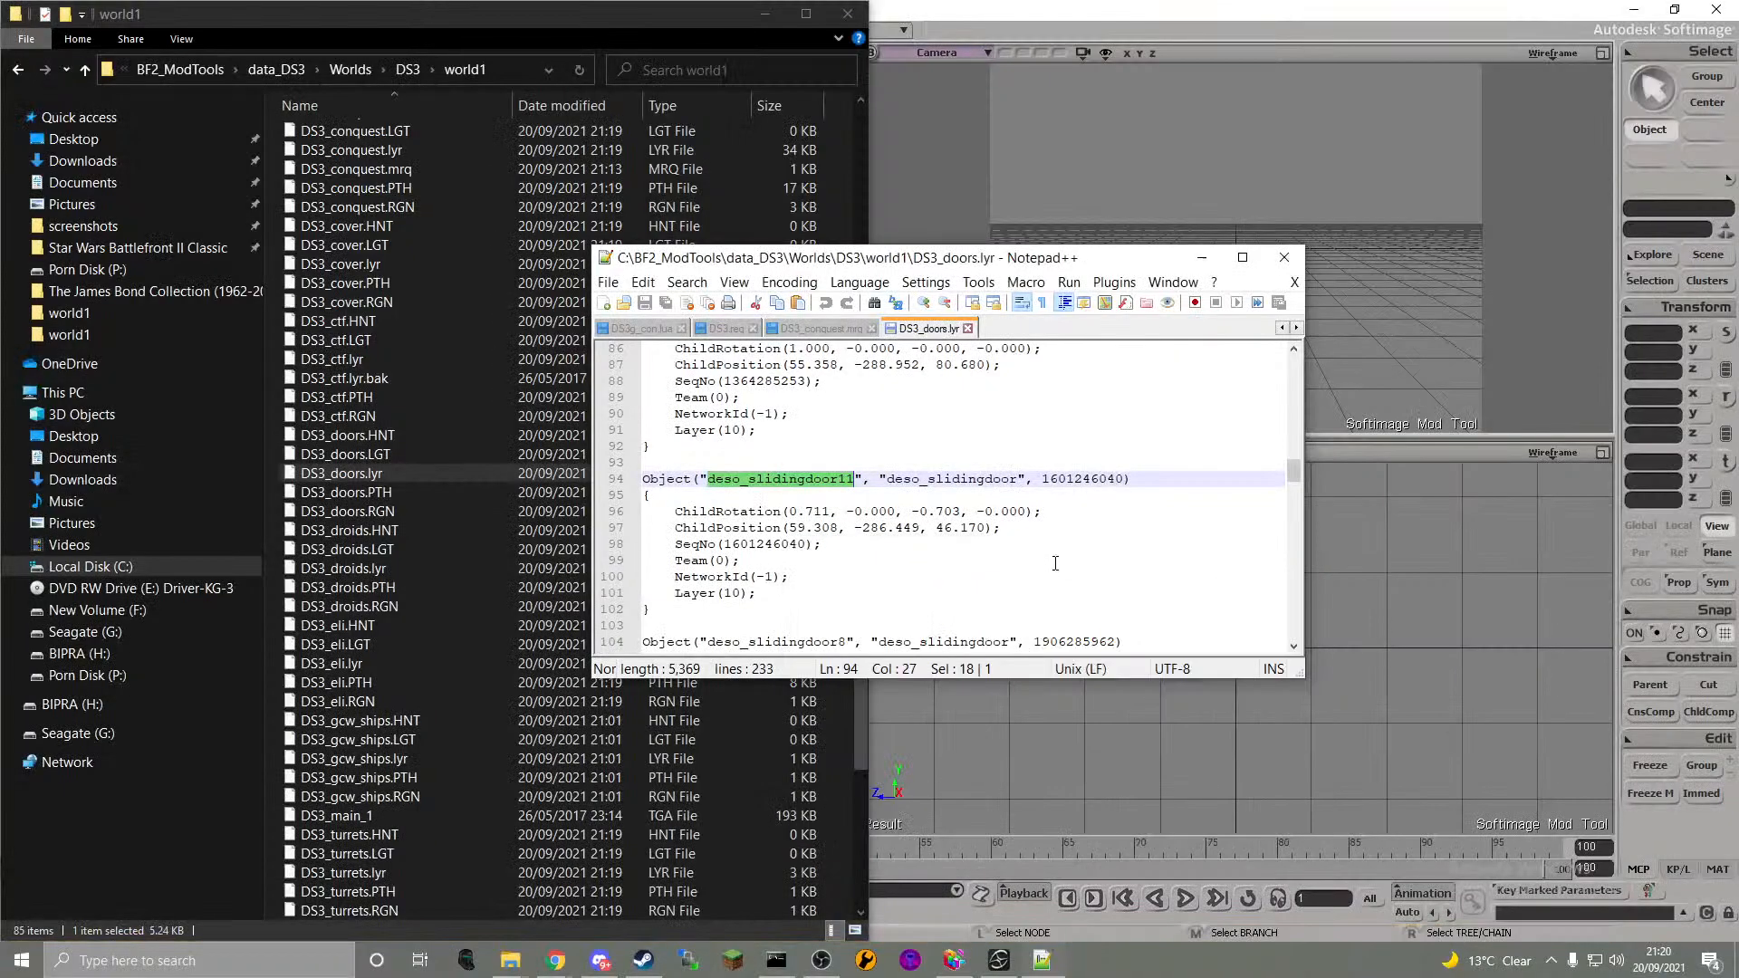
- Try setting the first ChildRotation value of deso_slidingdoor11 to 0.700 and undo the edit
{"action": "left_click_drag", "start_coordinate": [805, 512], "coordinate": [831, 514]}
{"action": "key", "text": "BackSpace"}
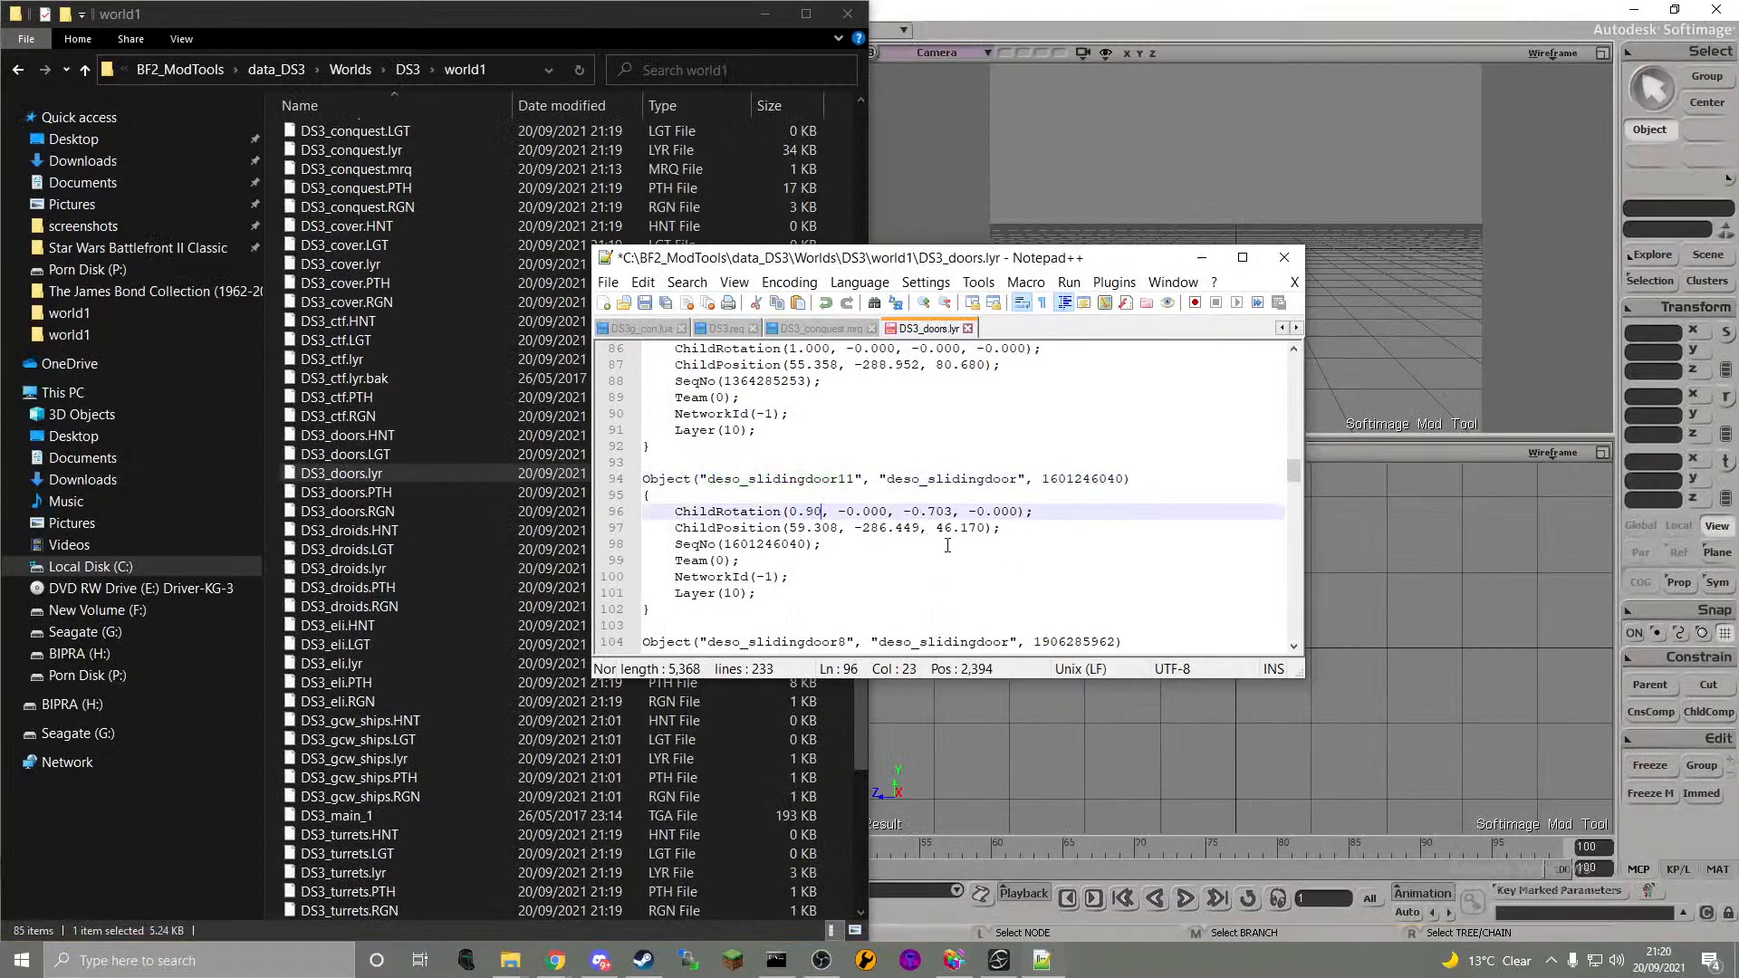
{"action": "type", "text": "700"}
{"action": "left_click", "coordinate": [952, 546]}
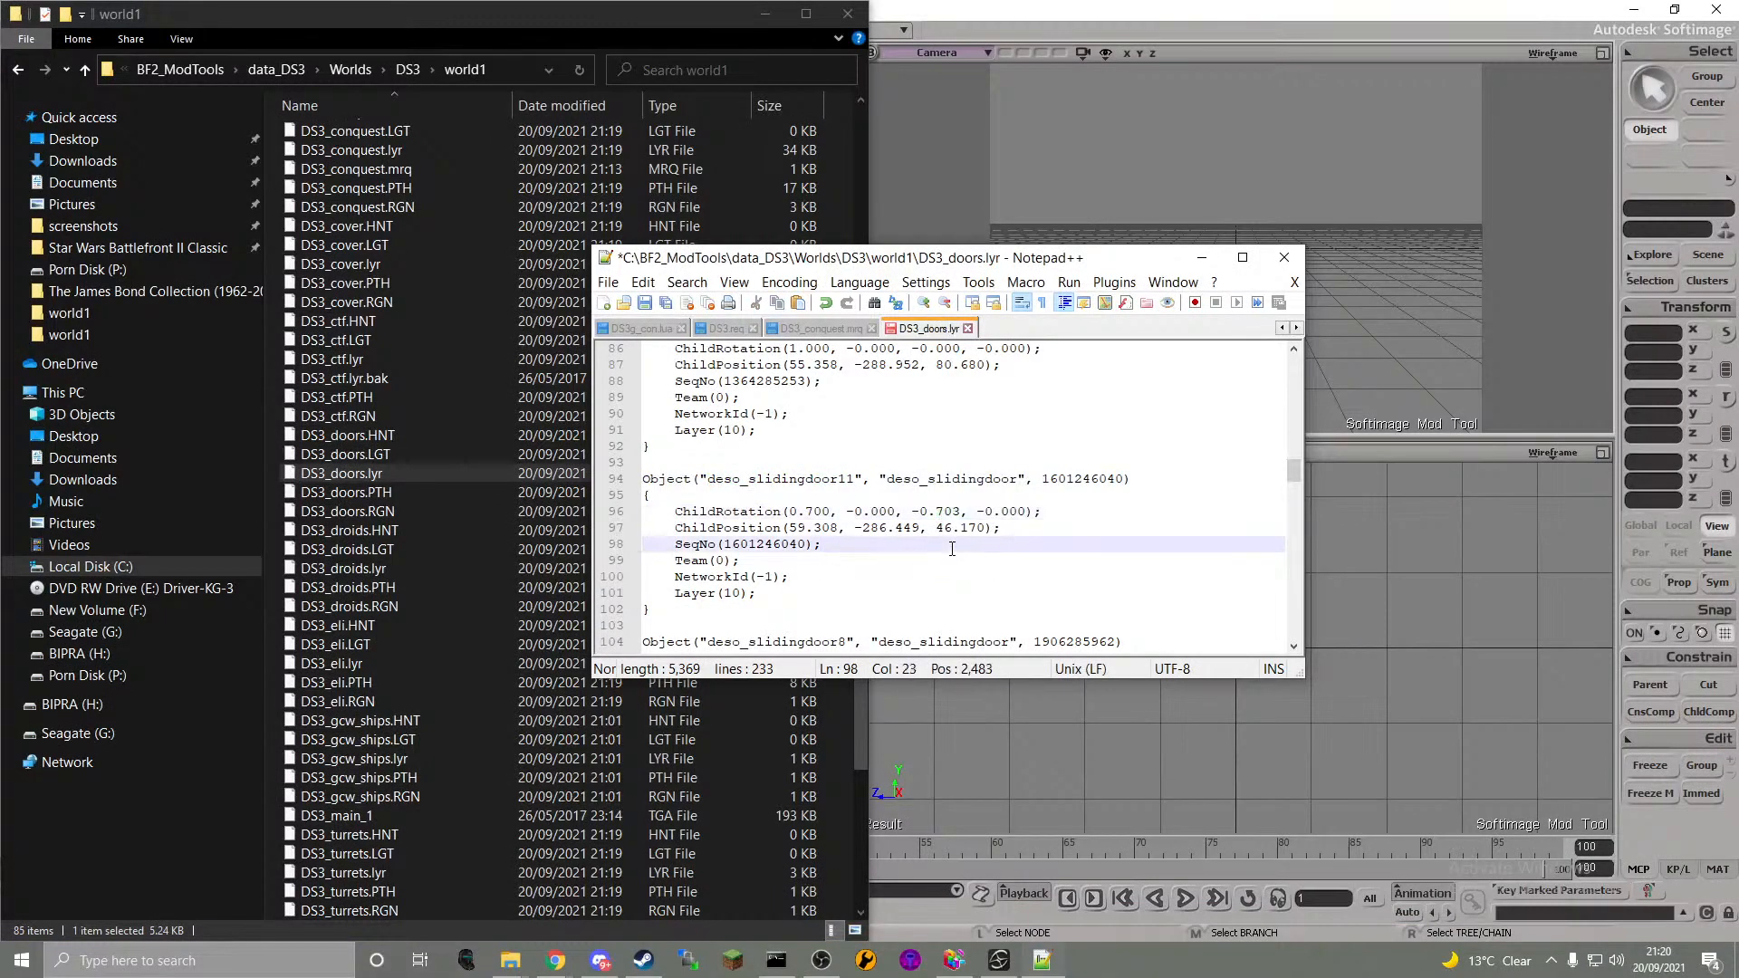
{"action": "key", "text": "ctrl+z"}
{"action": "key", "text": "ctrl+z"}
{"action": "key", "text": "ctrl+z"}
{"action": "key", "text": "ctrl+z"}
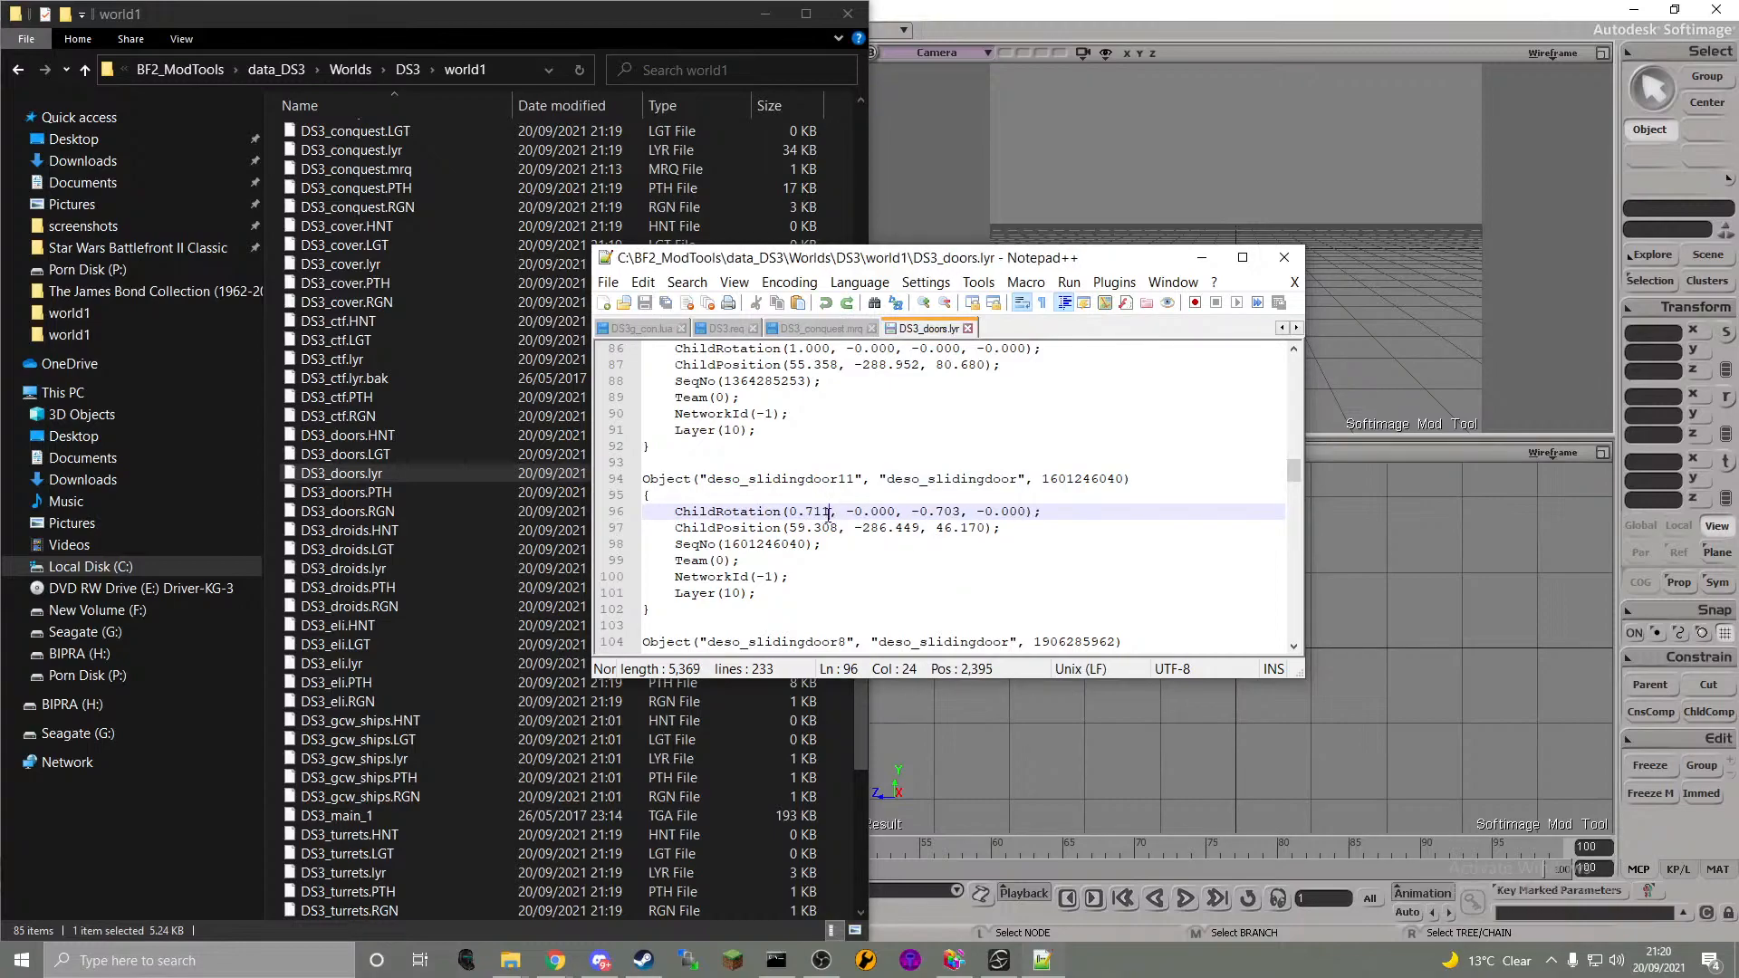
- Set the first and third ChildRotation values of deso_slidingdoor11 to 0.700 and -0.700, and save and close the file
{"action": "double_click", "coordinate": [824, 512]}
{"action": "type", "text": "700"}
{"action": "left_click", "coordinate": [938, 512]}
{"action": "double_click", "coordinate": [947, 512]}
{"action": "type", "text": "700"}
{"action": "key", "text": "ctrl+s"}
{"action": "left_click", "coordinate": [1284, 257]}
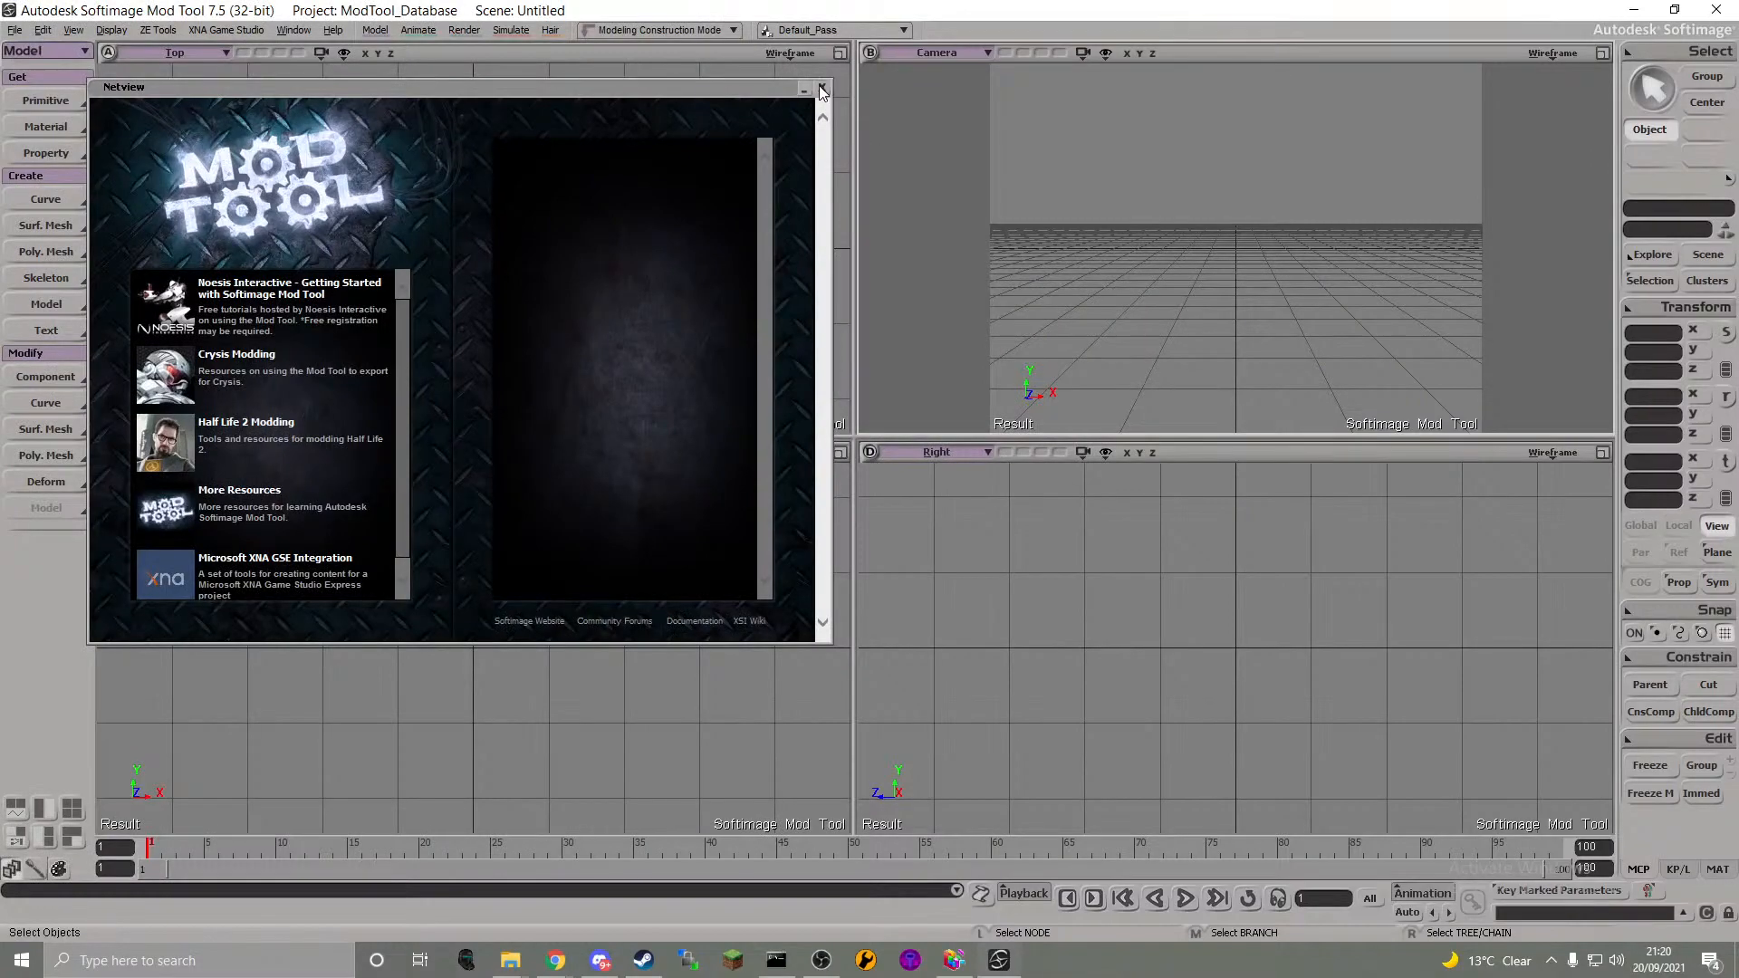
- Dismiss the Netview welcome window in Softimage Mod Tool and open the ZE Tools MSH importer
{"action": "left_click", "coordinate": [822, 88]}
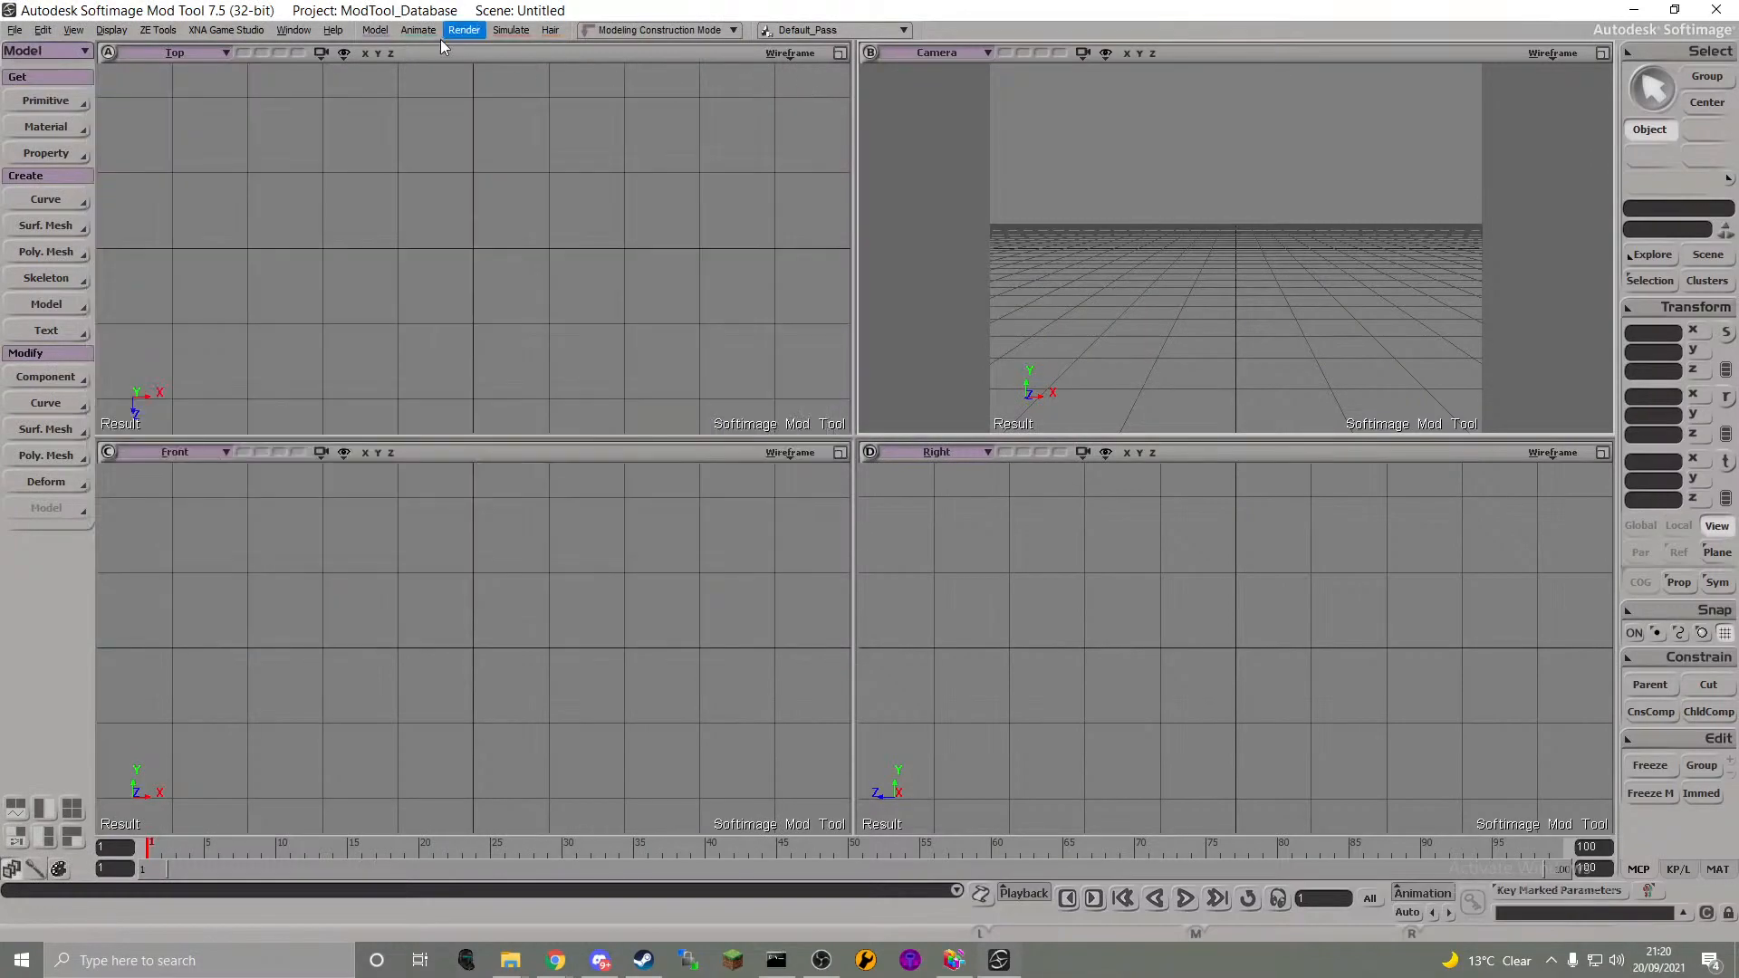
{"action": "left_click", "coordinate": [158, 29]}
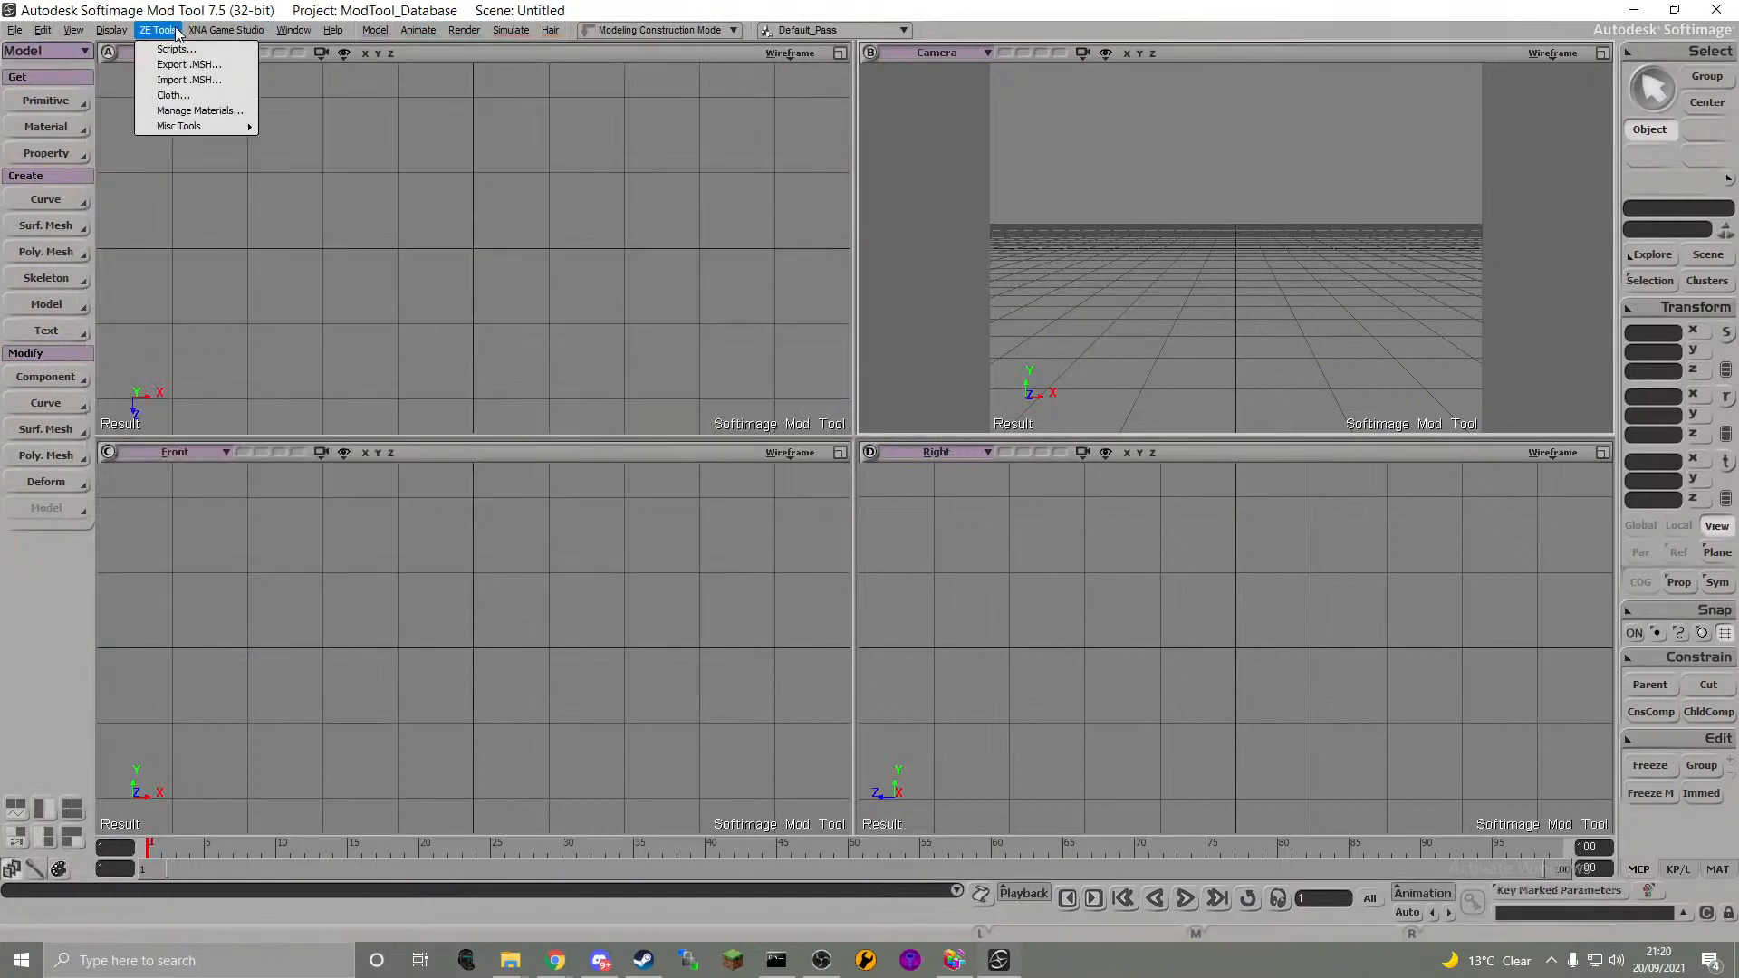
{"action": "left_click", "coordinate": [191, 83]}
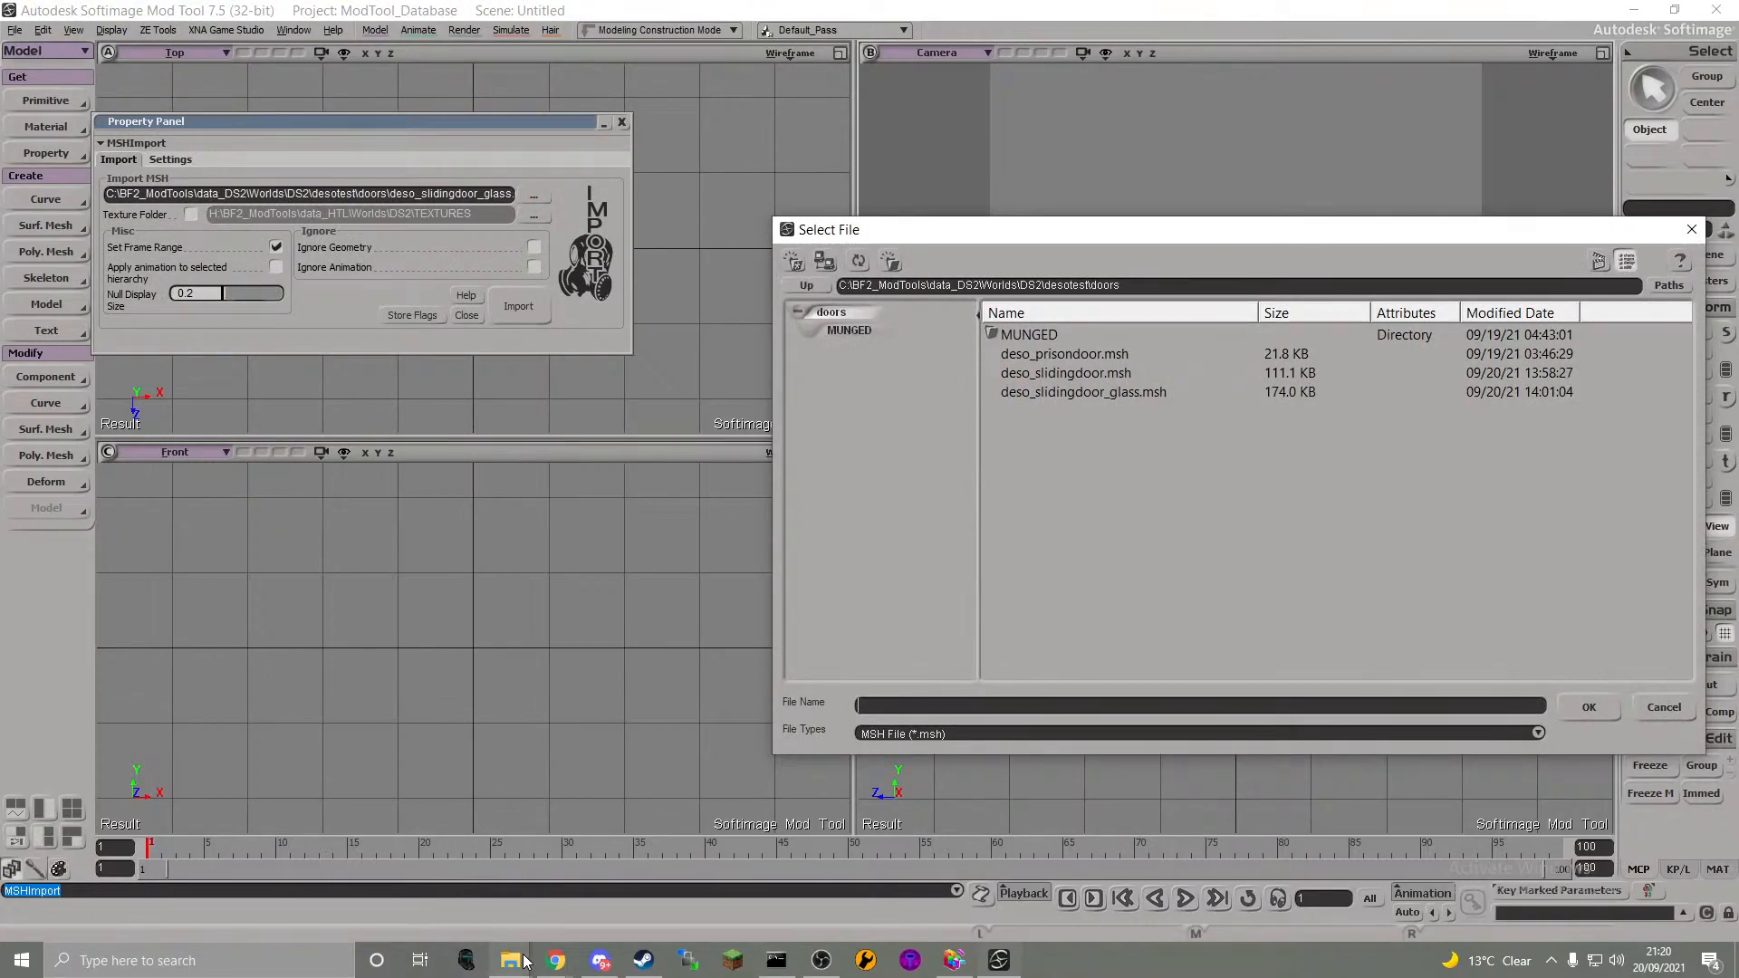
- Point the MSH file browser to C:\BF2_ModTools\data_DS3\Worlds\DS3, using the world1 path copied from File Explorer
{"action": "mouse_move", "coordinate": [511, 960]}
{"action": "left_click", "coordinate": [462, 874]}
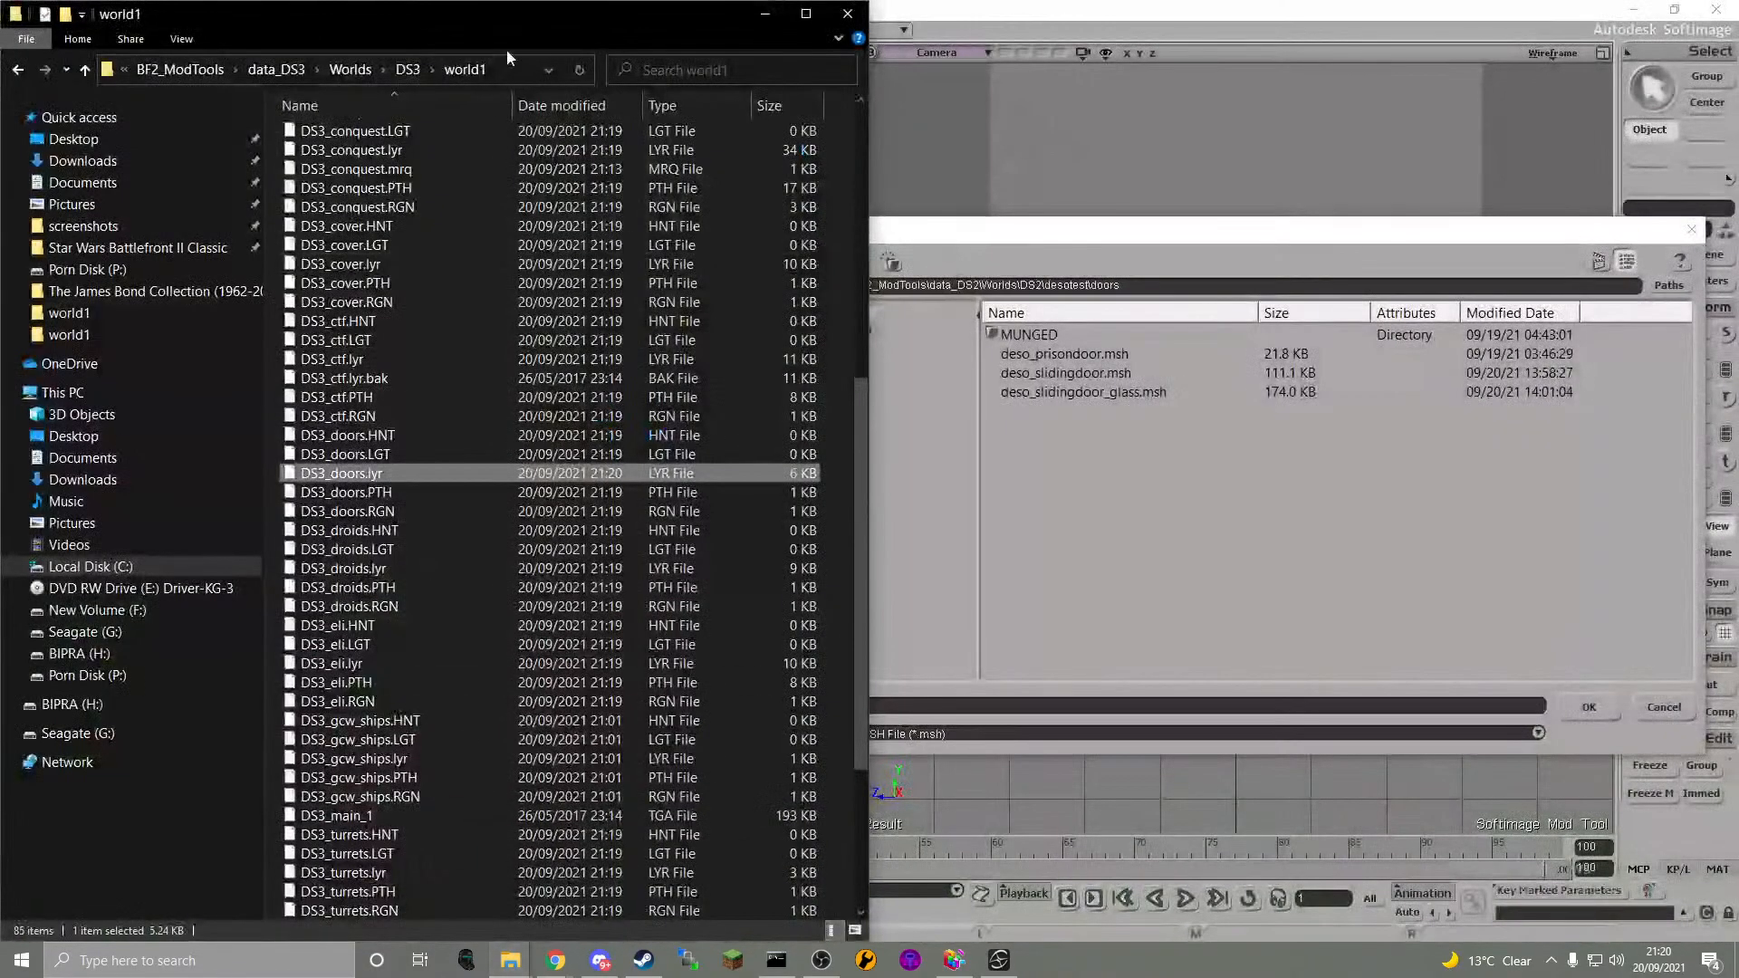
{"action": "left_click", "coordinate": [521, 70]}
{"action": "key", "text": "ctrl+c"}
{"action": "left_click", "coordinate": [1144, 286]}
{"action": "key", "text": "ctrl+v"}
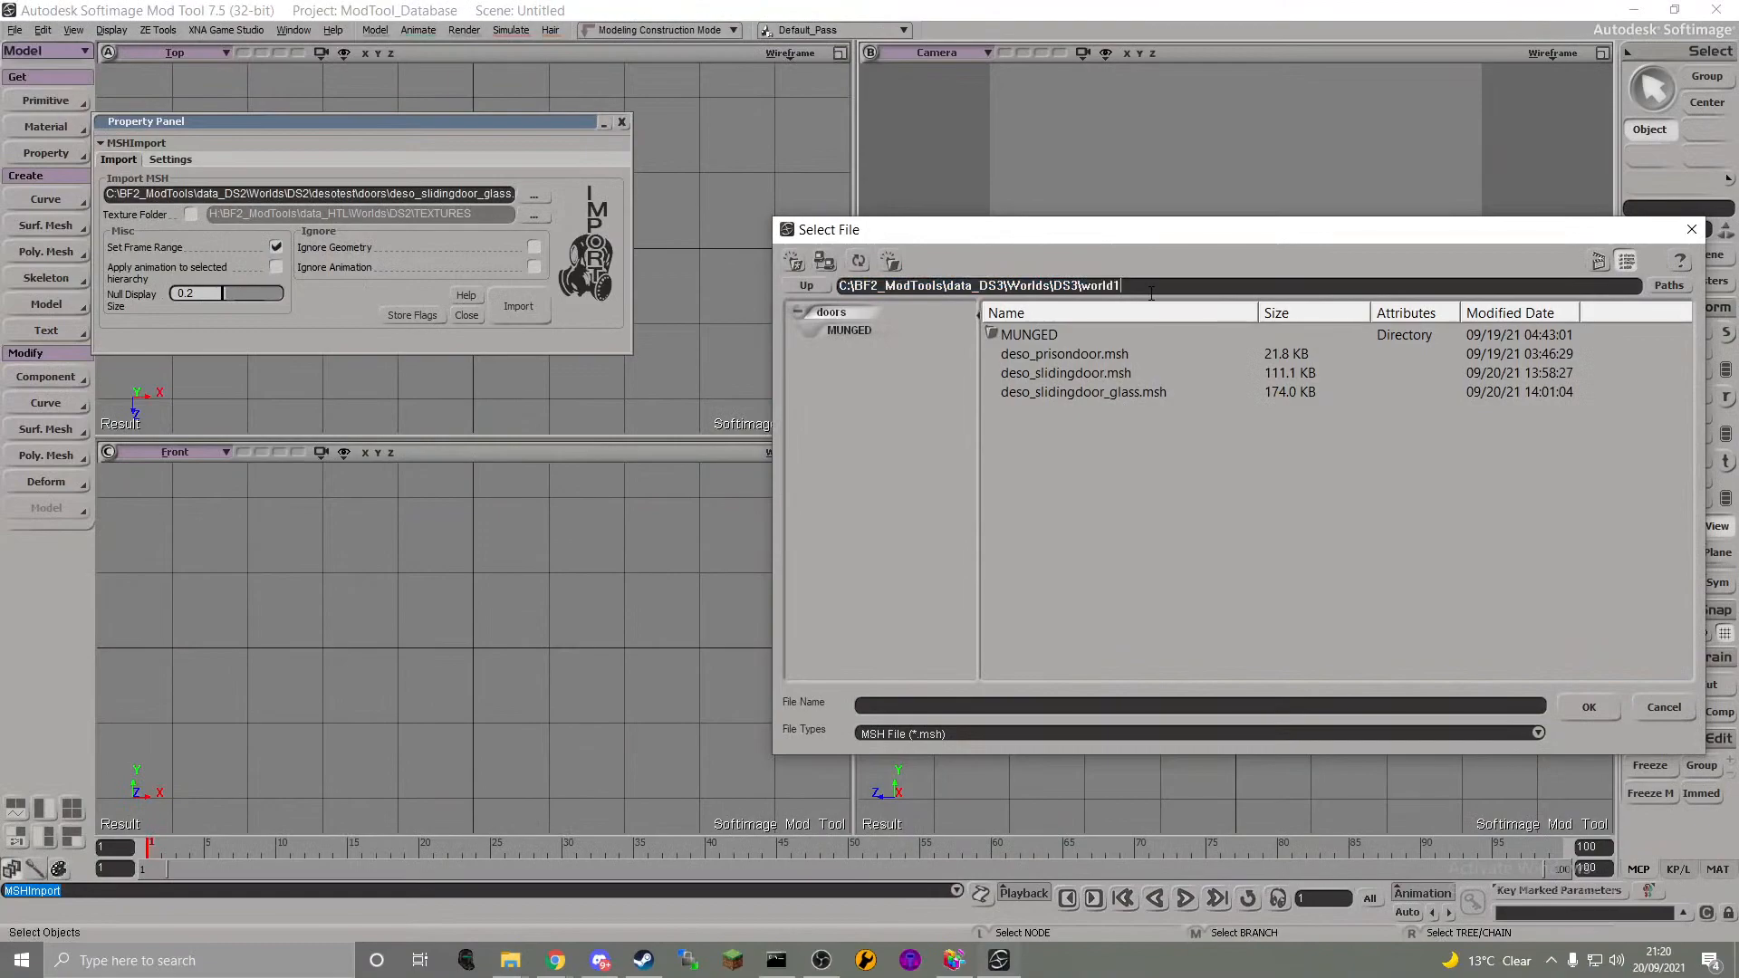
{"action": "key", "text": "Return"}
{"action": "left_click", "coordinate": [823, 288]}
- Choose RO_07.msh from the desotest\msh folder as the file to import
{"action": "left_click", "coordinate": [1116, 378]}
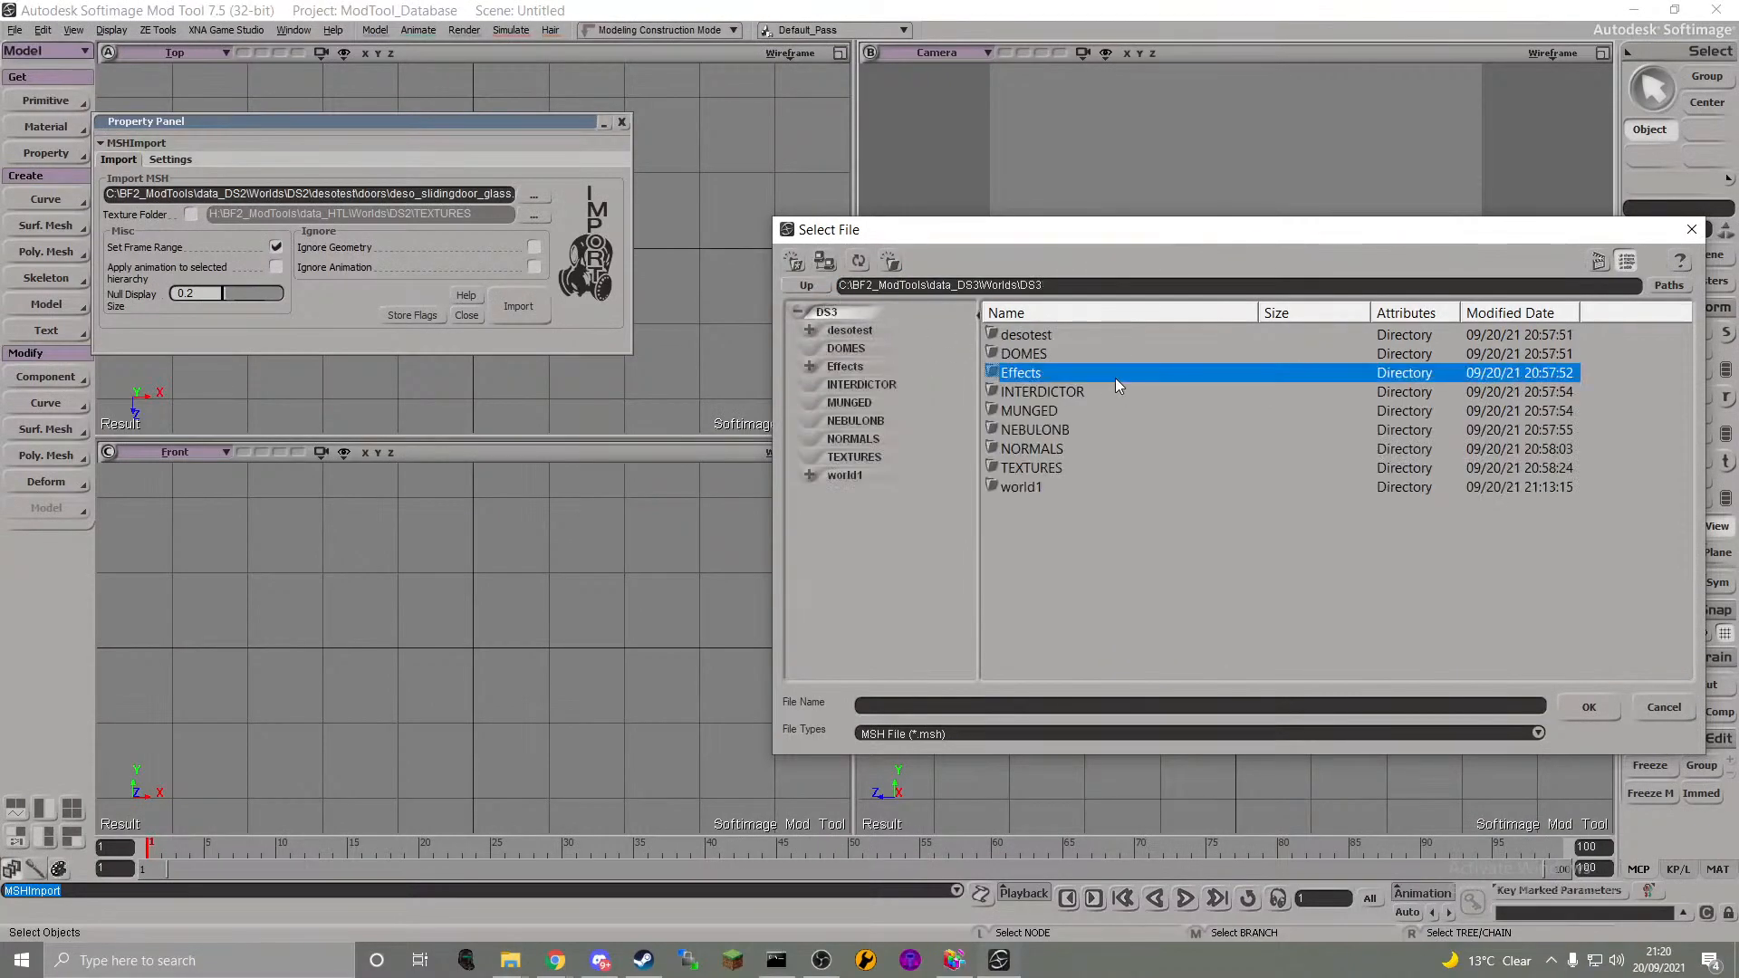
{"action": "key", "text": "Up"}
{"action": "key", "text": "Up"}
{"action": "key", "text": "Return"}
{"action": "key", "text": "Down"}
{"action": "key", "text": "Down"}
{"action": "key", "text": "Return"}
{"action": "key", "text": "Down"}
{"action": "key", "text": "Down"}
{"action": "key", "text": "Down"}
{"action": "key", "text": "Down"}
{"action": "key", "text": "Down"}
{"action": "key", "text": "Down"}
{"action": "key", "text": "Down"}
{"action": "key", "text": "Down"}
{"action": "key", "text": "Down"}
{"action": "key", "text": "Down"}
{"action": "key", "text": "Down"}
{"action": "key", "text": "Down"}
{"action": "key", "text": "Down"}
{"action": "key", "text": "Down"}
{"action": "key", "text": "Down"}
{"action": "key", "text": "Down"}
{"action": "key", "text": "Down"}
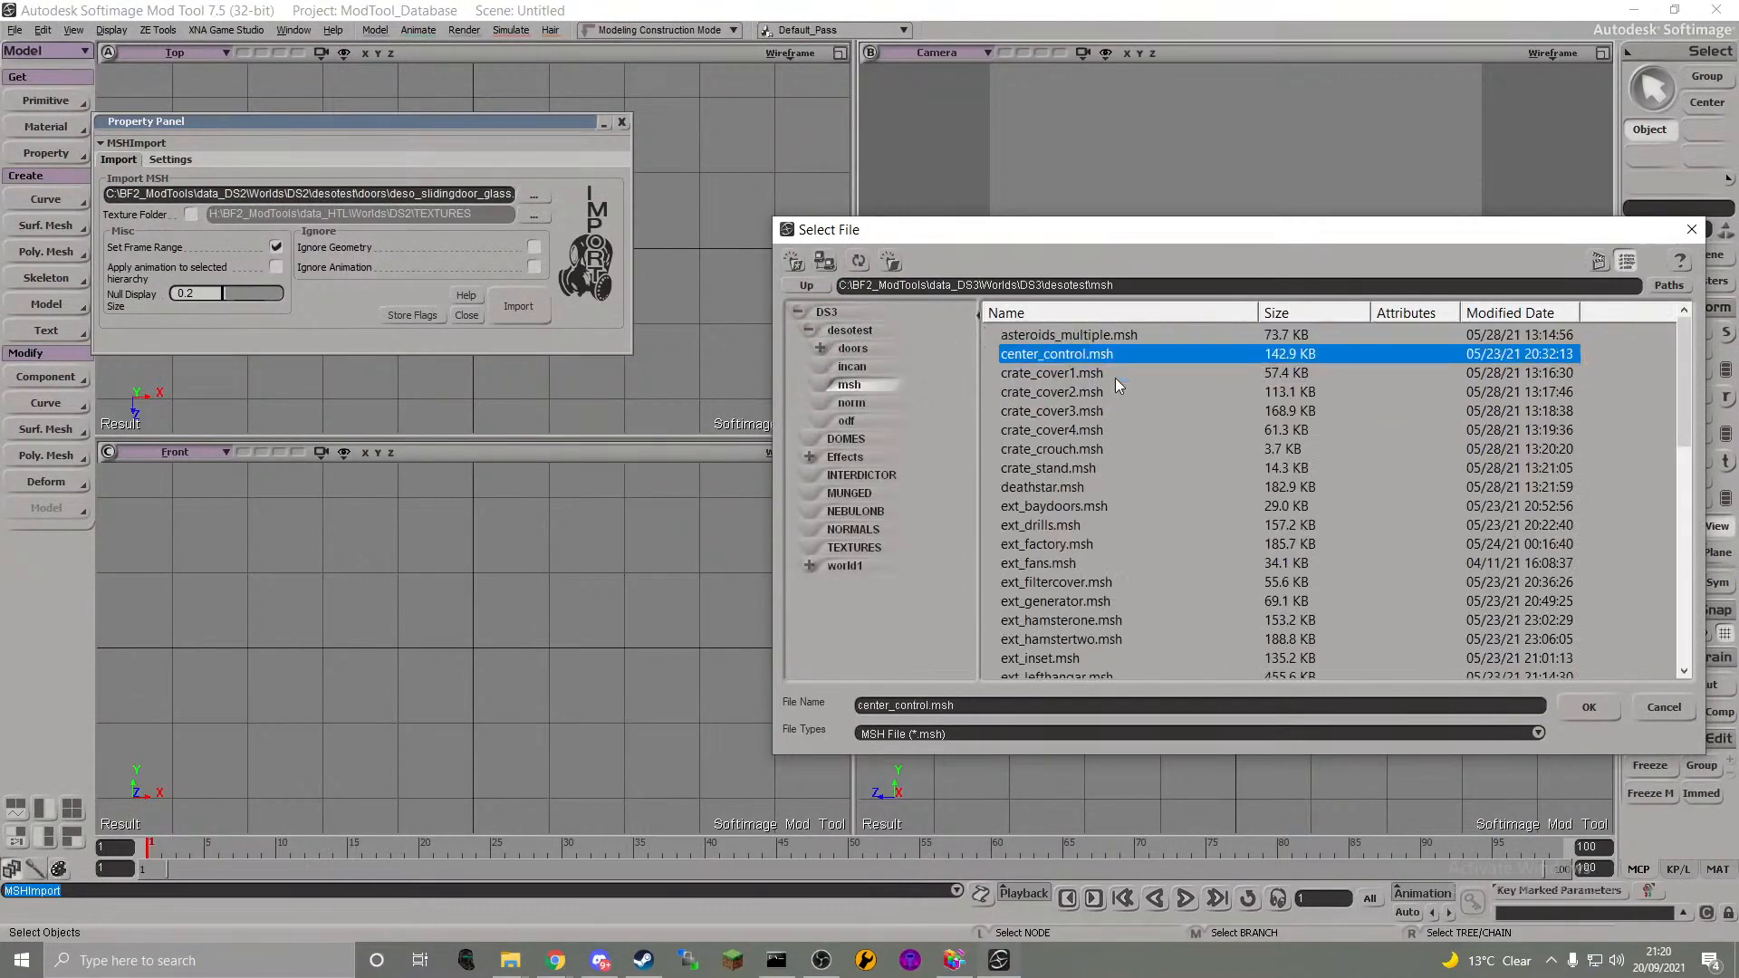
{"action": "key", "text": "Down"}
{"action": "key", "text": "Down"}
{"action": "key", "text": "Down"}
{"action": "key", "text": "Down"}
{"action": "key", "text": "Down"}
{"action": "key", "text": "Down"}
{"action": "key", "text": "Down"}
{"action": "key", "text": "Down"}
{"action": "key", "text": "Down"}
{"action": "key", "text": "Down"}
{"action": "key", "text": "Down"}
{"action": "key", "text": "Down"}
{"action": "key", "text": "Down"}
{"action": "key", "text": "Down"}
{"action": "key", "text": "Down"}
{"action": "key", "text": "Down"}
{"action": "key", "text": "Down"}
{"action": "key", "text": "Down"}
{"action": "key", "text": "Down"}
{"action": "key", "text": "Down"}
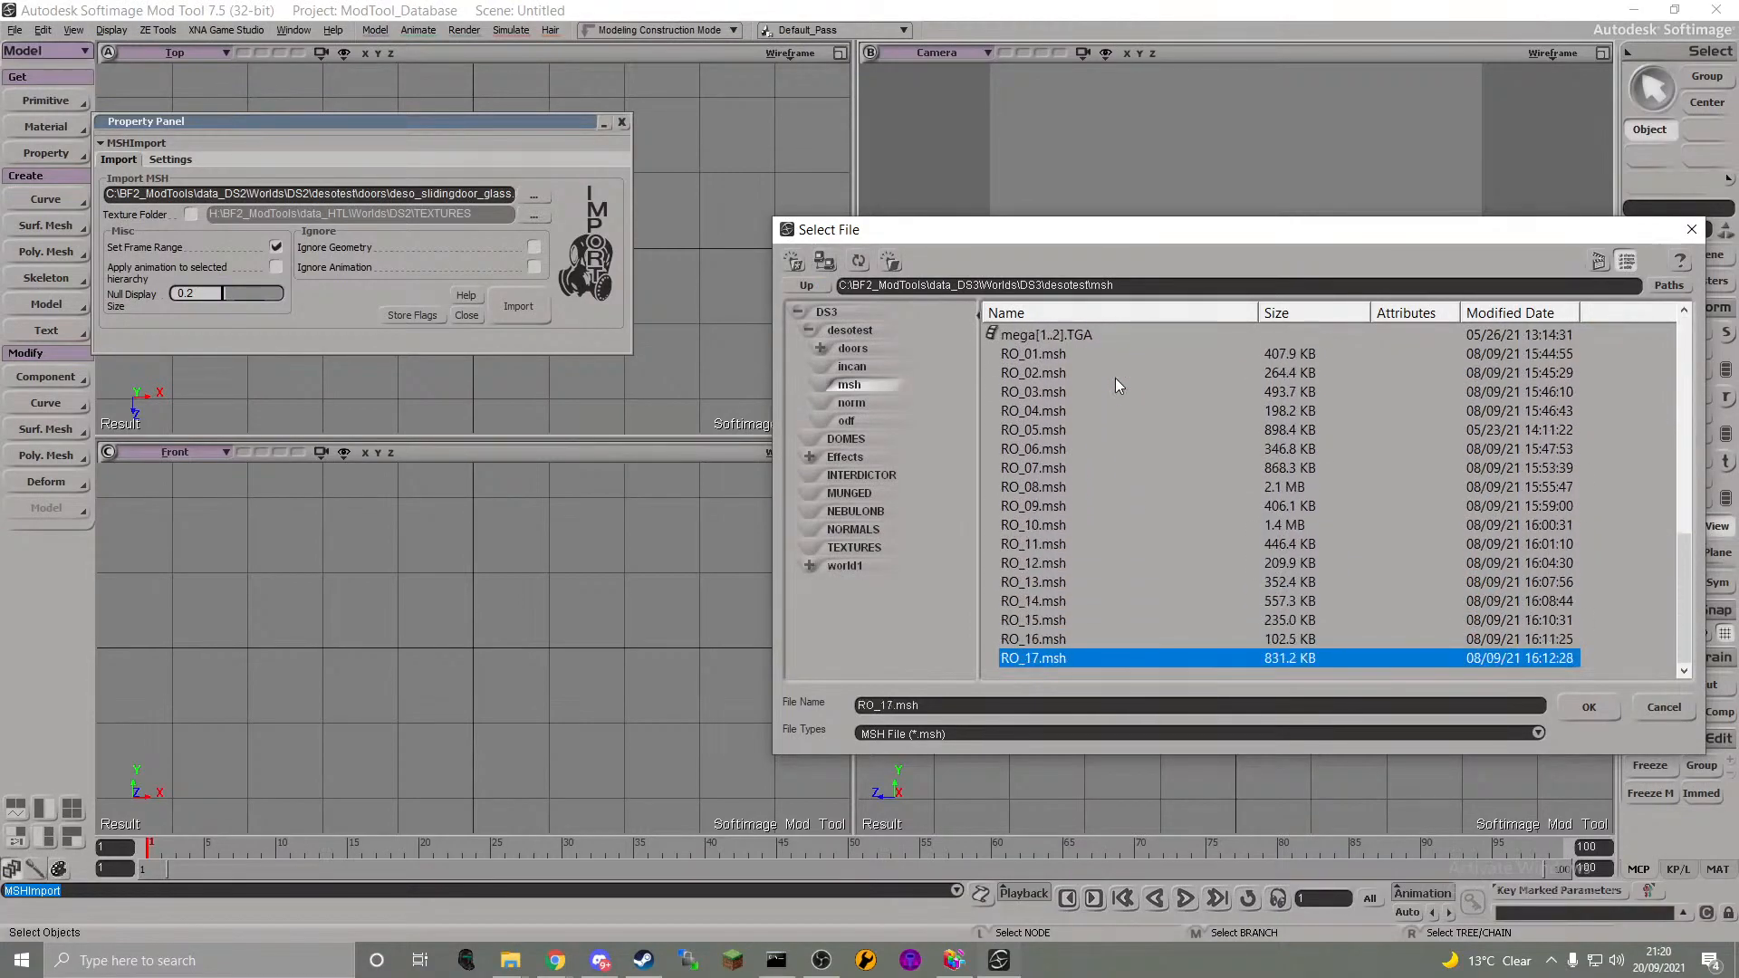
{"action": "key", "text": "Up"}
{"action": "key", "text": "Up"}
{"action": "key", "text": "Up"}
{"action": "key", "text": "Up"}
{"action": "key", "text": "Up"}
{"action": "key", "text": "Up"}
{"action": "key", "text": "Up"}
{"action": "key", "text": "Up"}
{"action": "key", "text": "Up"}
{"action": "key", "text": "Up"}
{"action": "key", "text": "Up"}
{"action": "key", "text": "Down"}
{"action": "key", "text": "Return"}
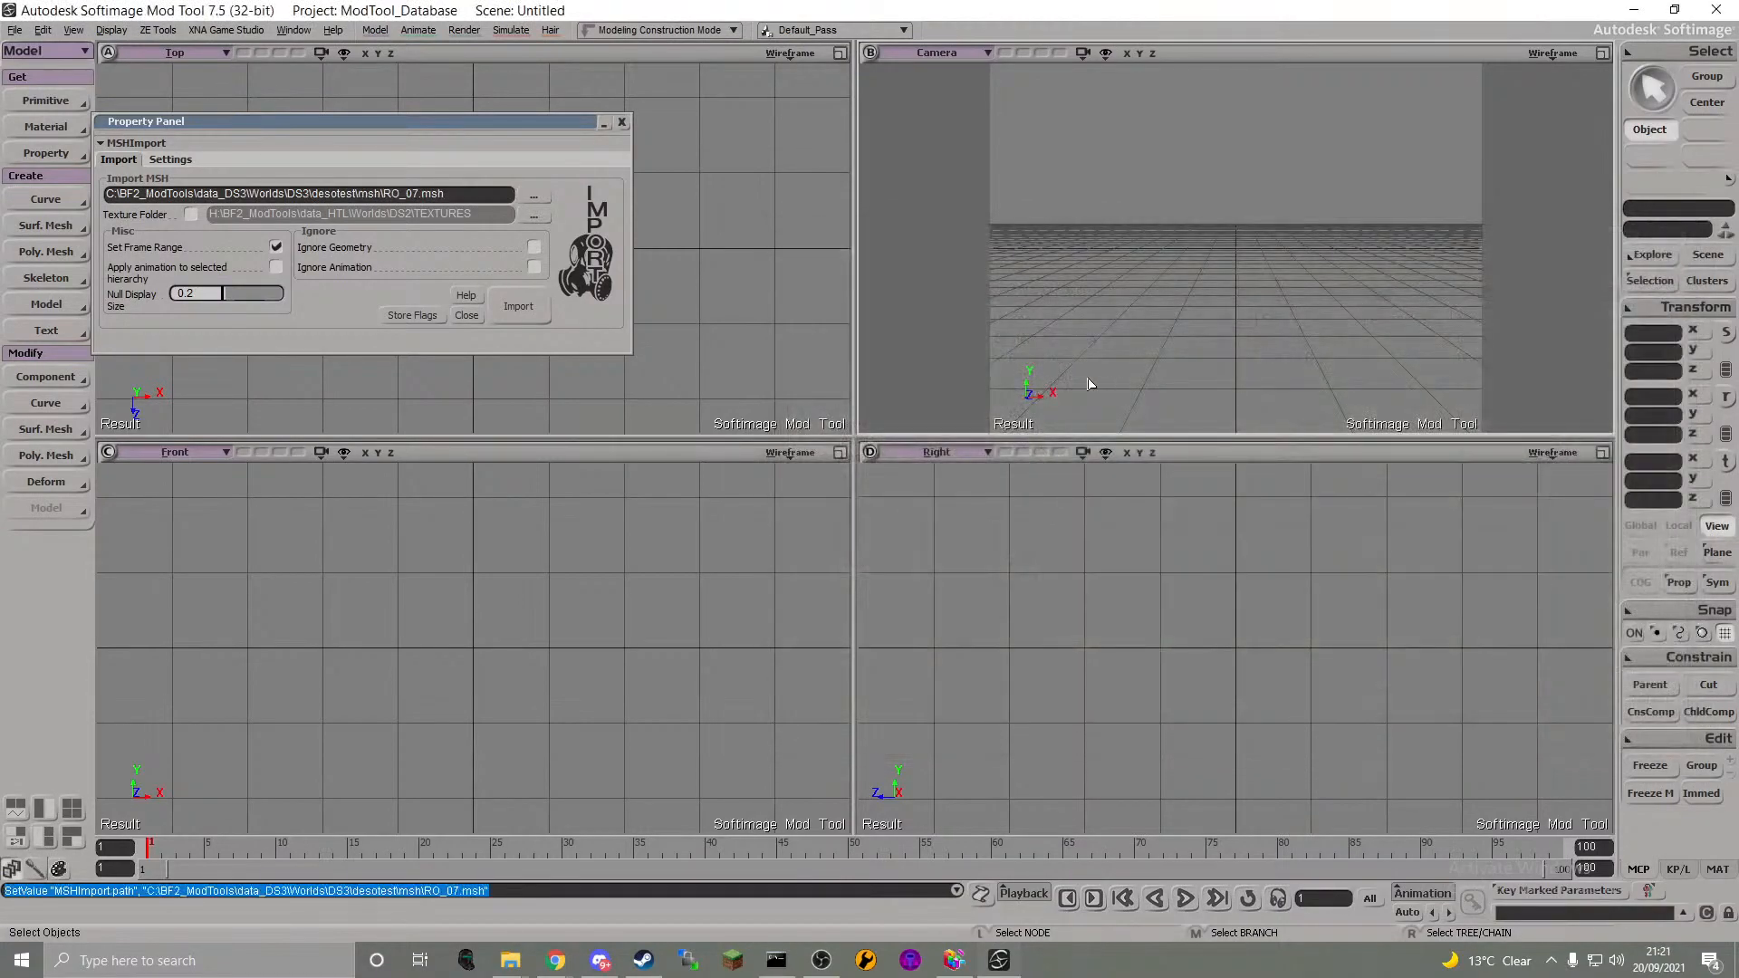
- Try to import RO_07.msh, decline copying the error to the clipboard and close the import panel
{"action": "left_click", "coordinate": [516, 306]}
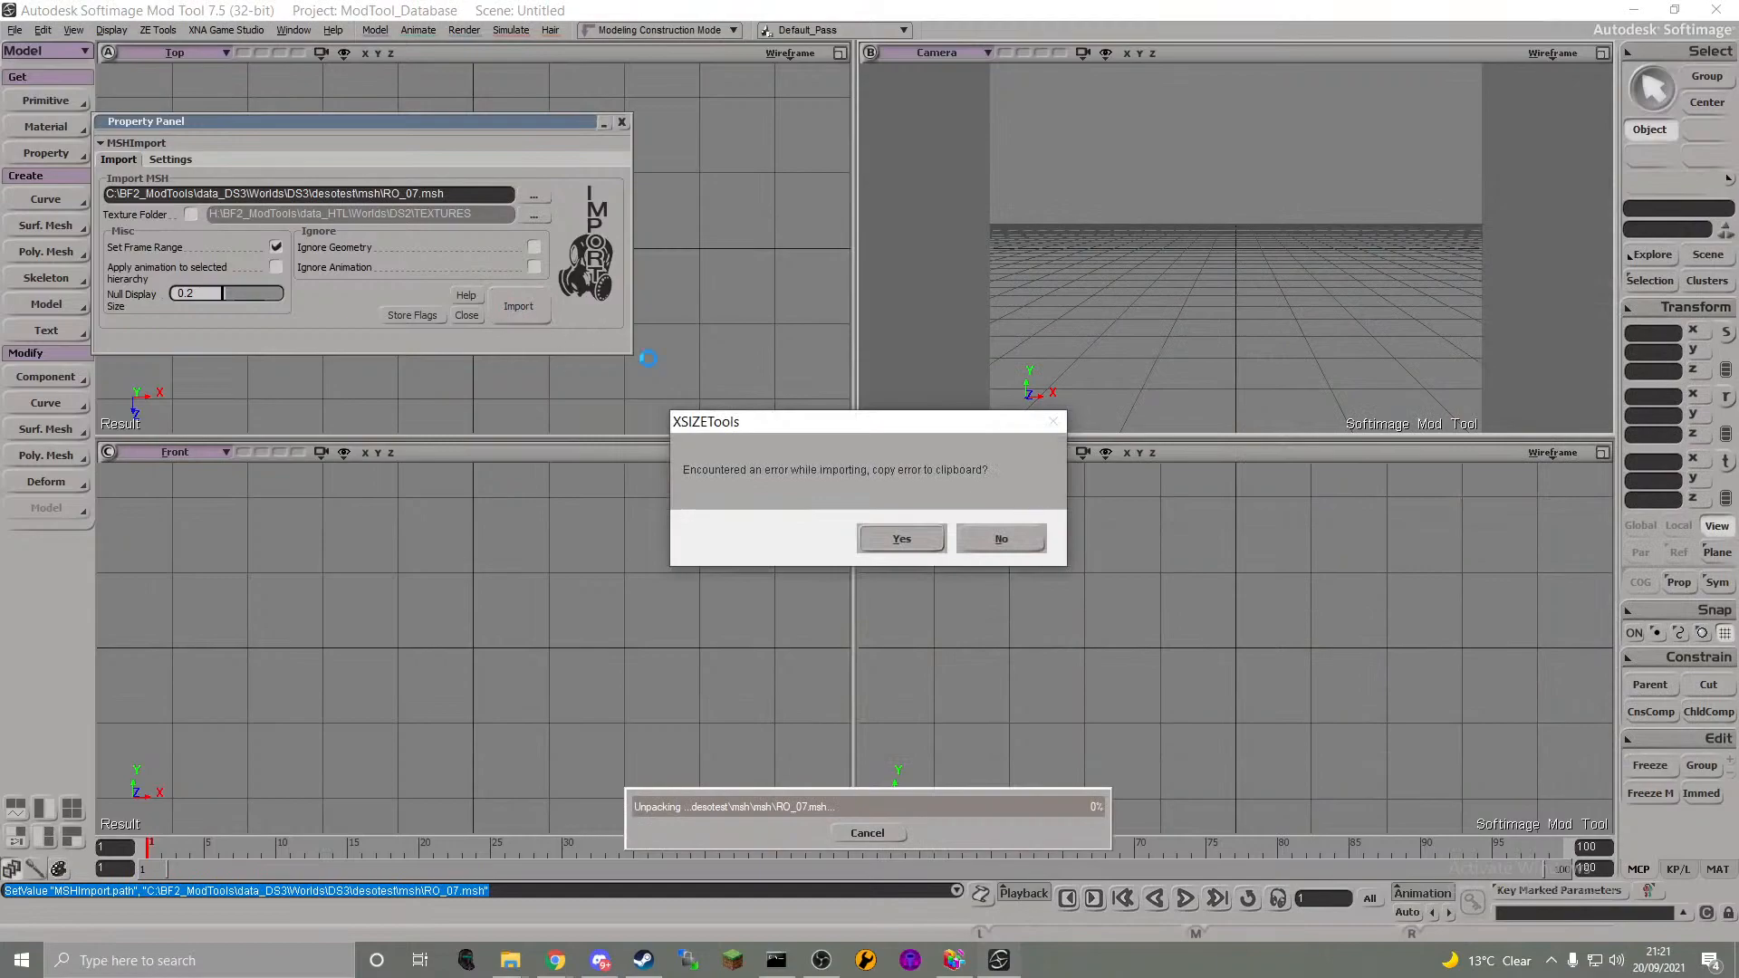
{"action": "left_click", "coordinate": [996, 538]}
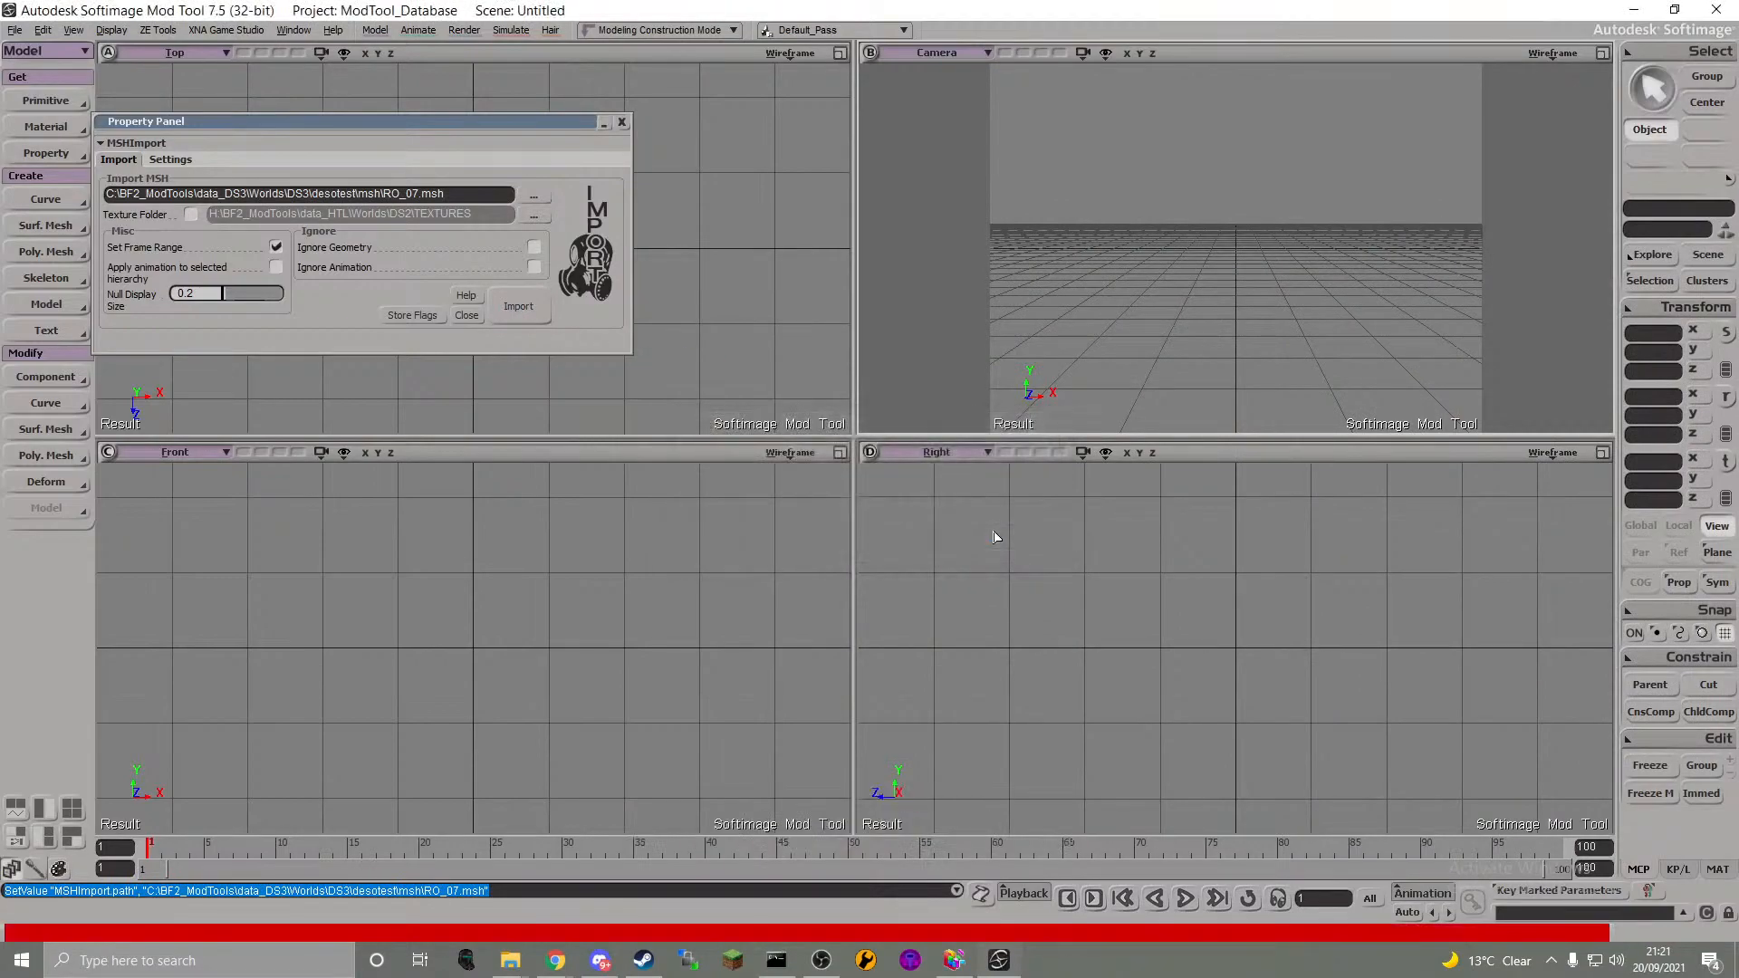
{"action": "left_click", "coordinate": [622, 123]}
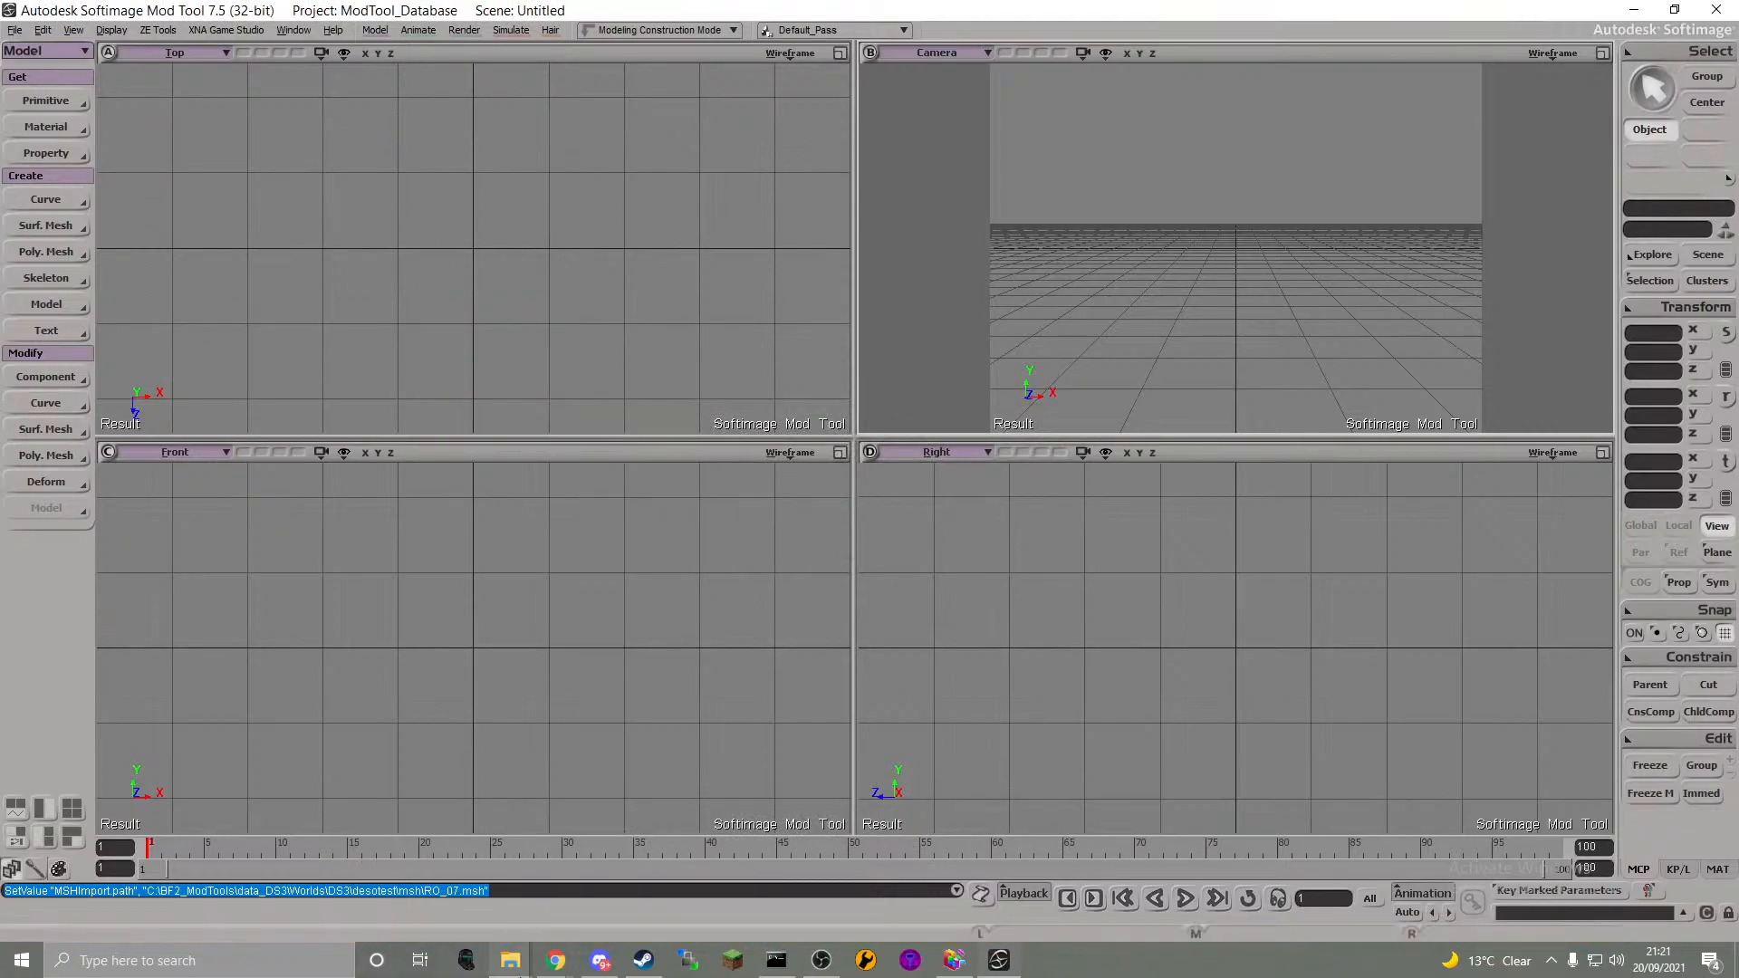
- Switch to File Explorer and open the Worlds folder of data_DS3
{"action": "left_click", "coordinate": [510, 960]}
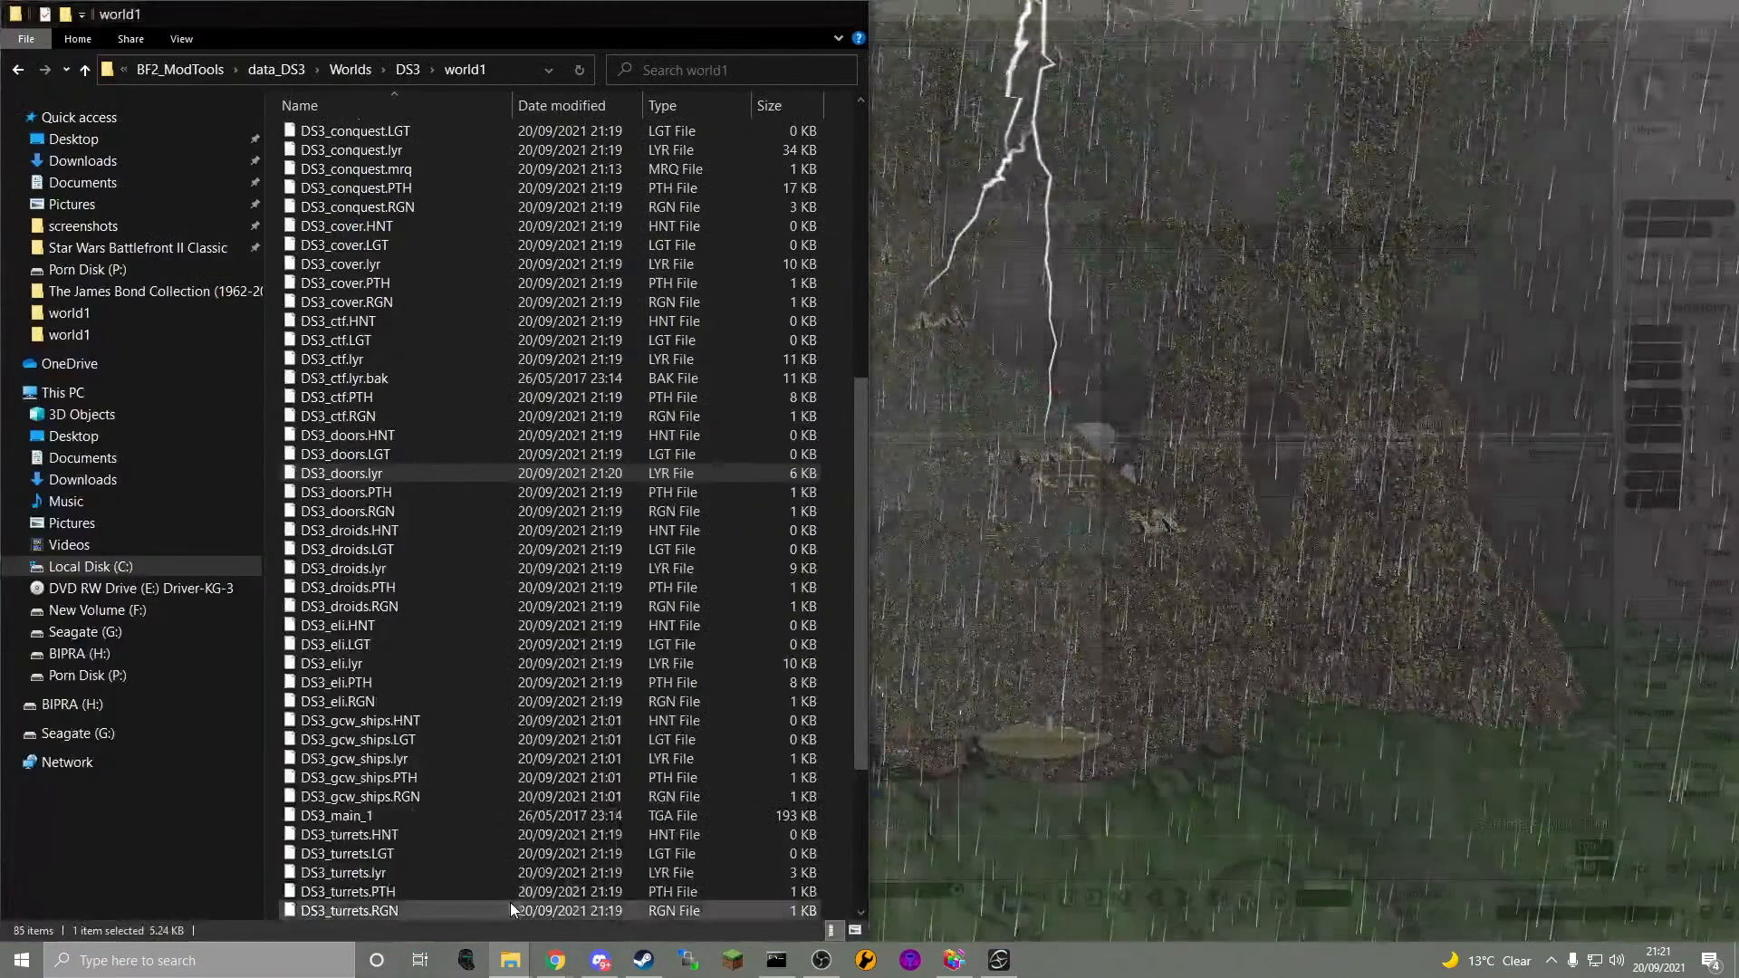
{"action": "left_click", "coordinate": [509, 902]}
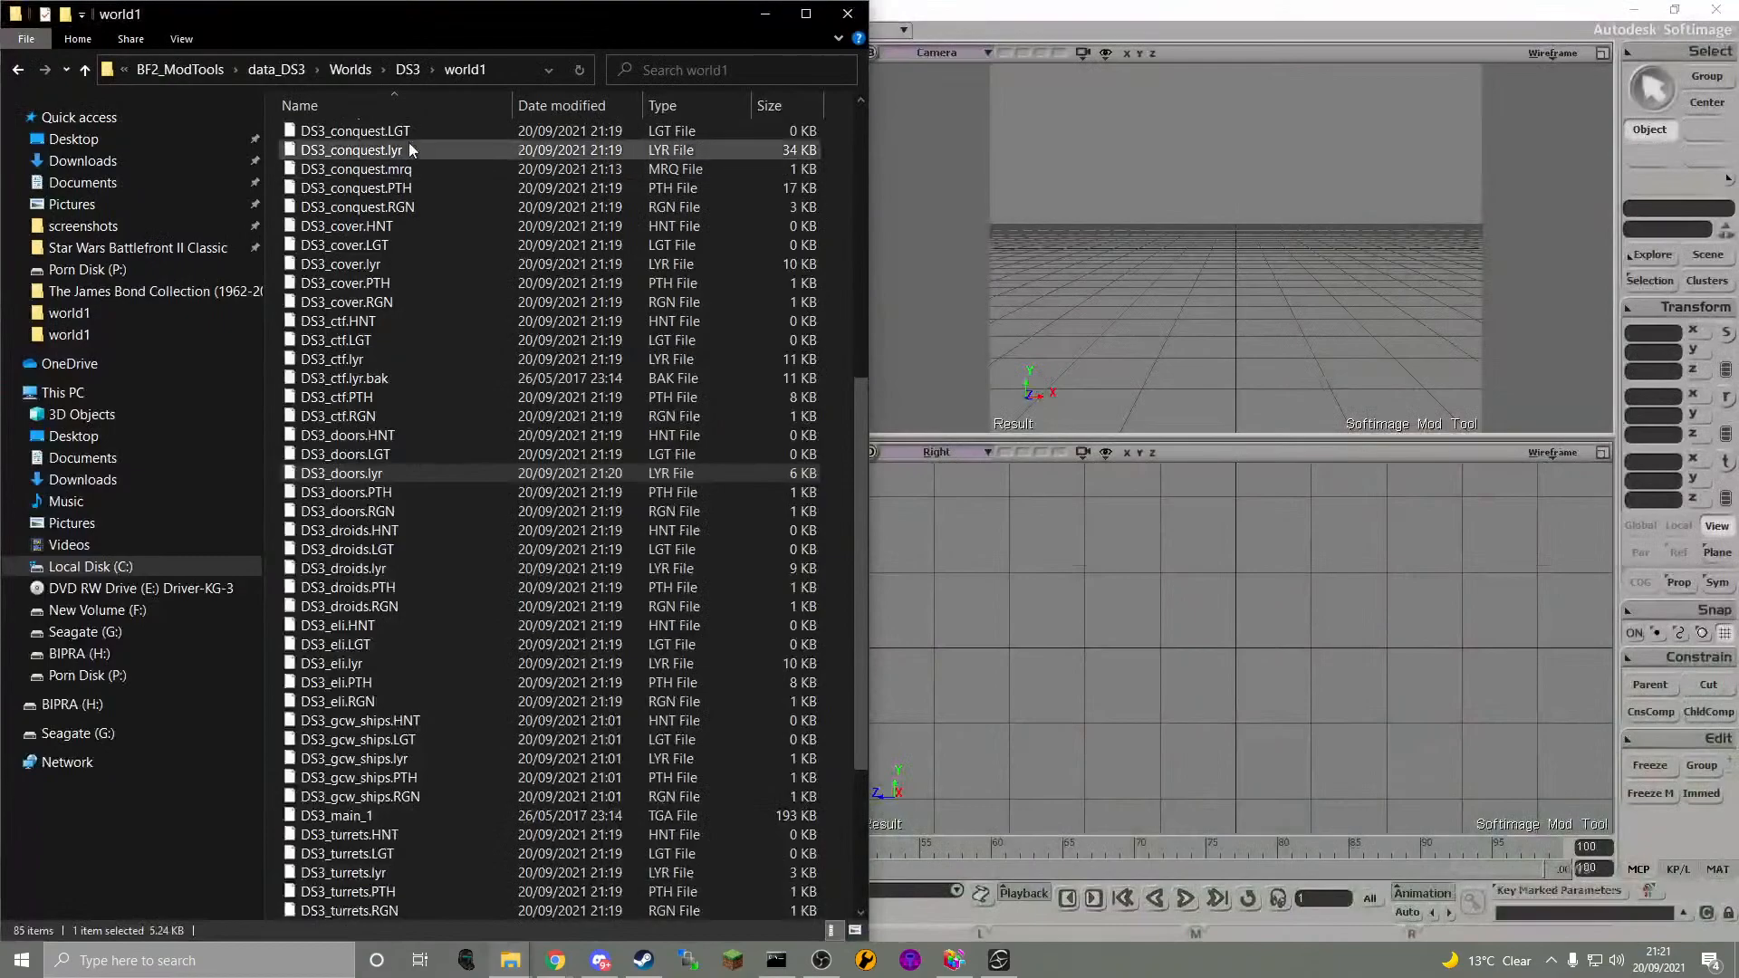
{"action": "left_click", "coordinate": [299, 73]}
{"action": "double_click", "coordinate": [384, 287]}
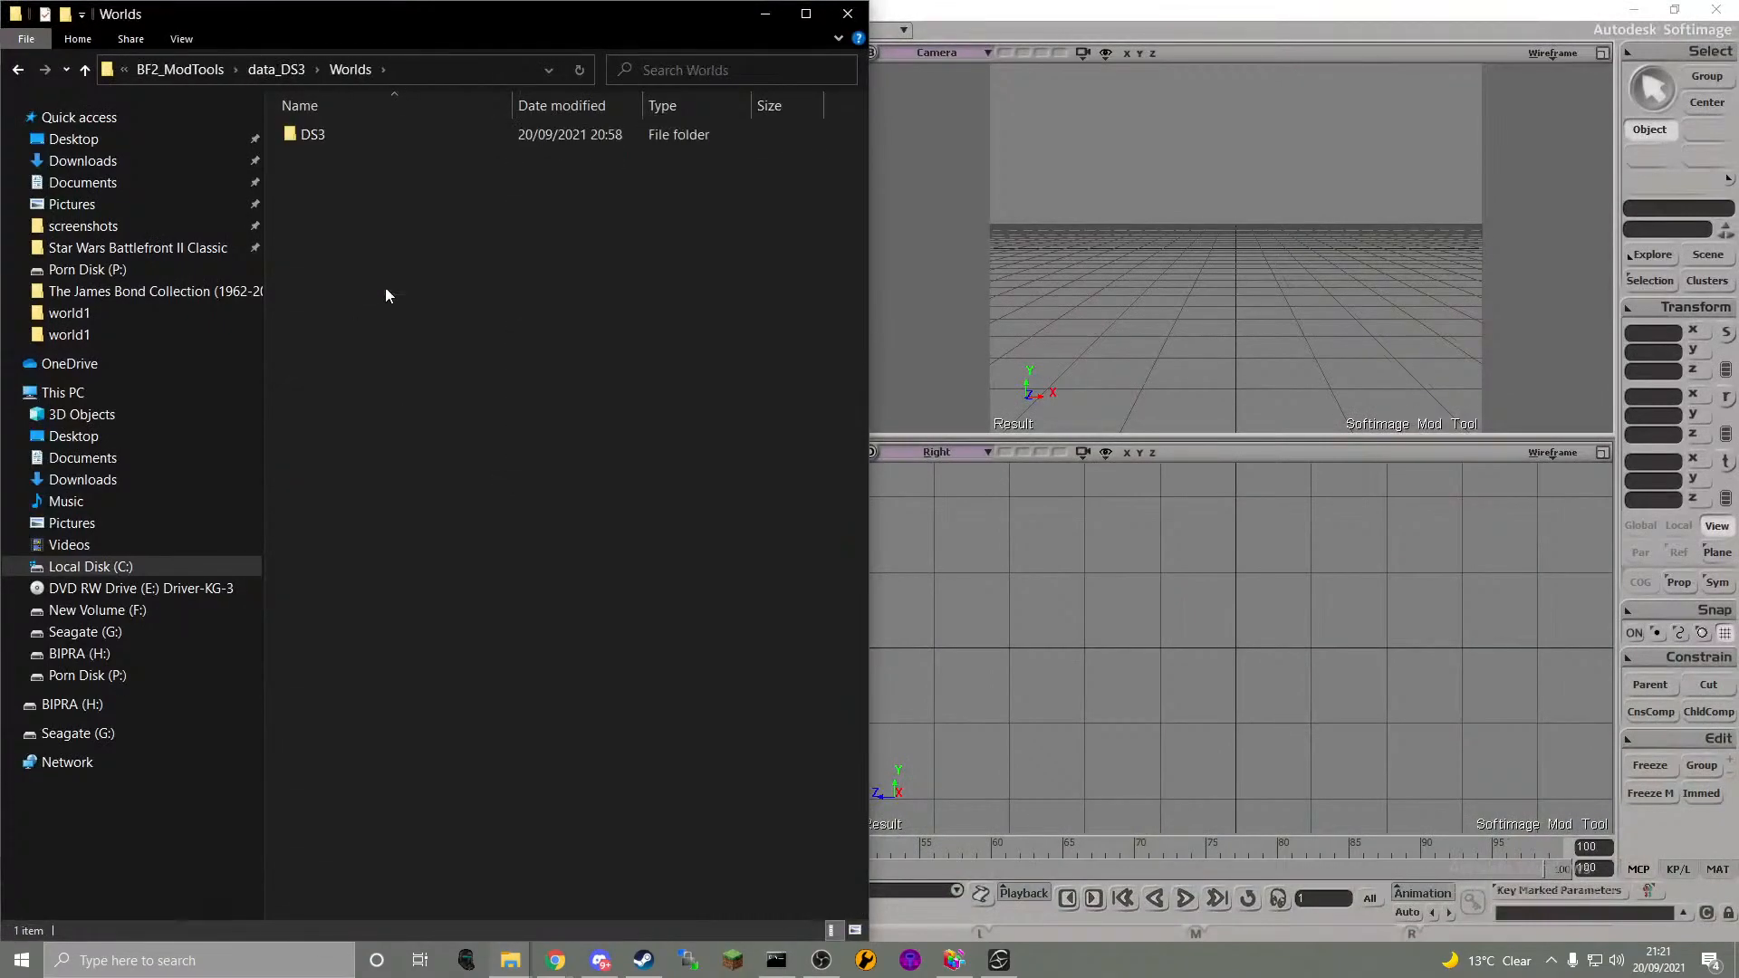
- In the second File Explorer window, go to data_DS2\Worlds\DS2\world1 and look through its files
{"action": "mouse_move", "coordinate": [510, 956]}
{"action": "left_click", "coordinate": [558, 893]}
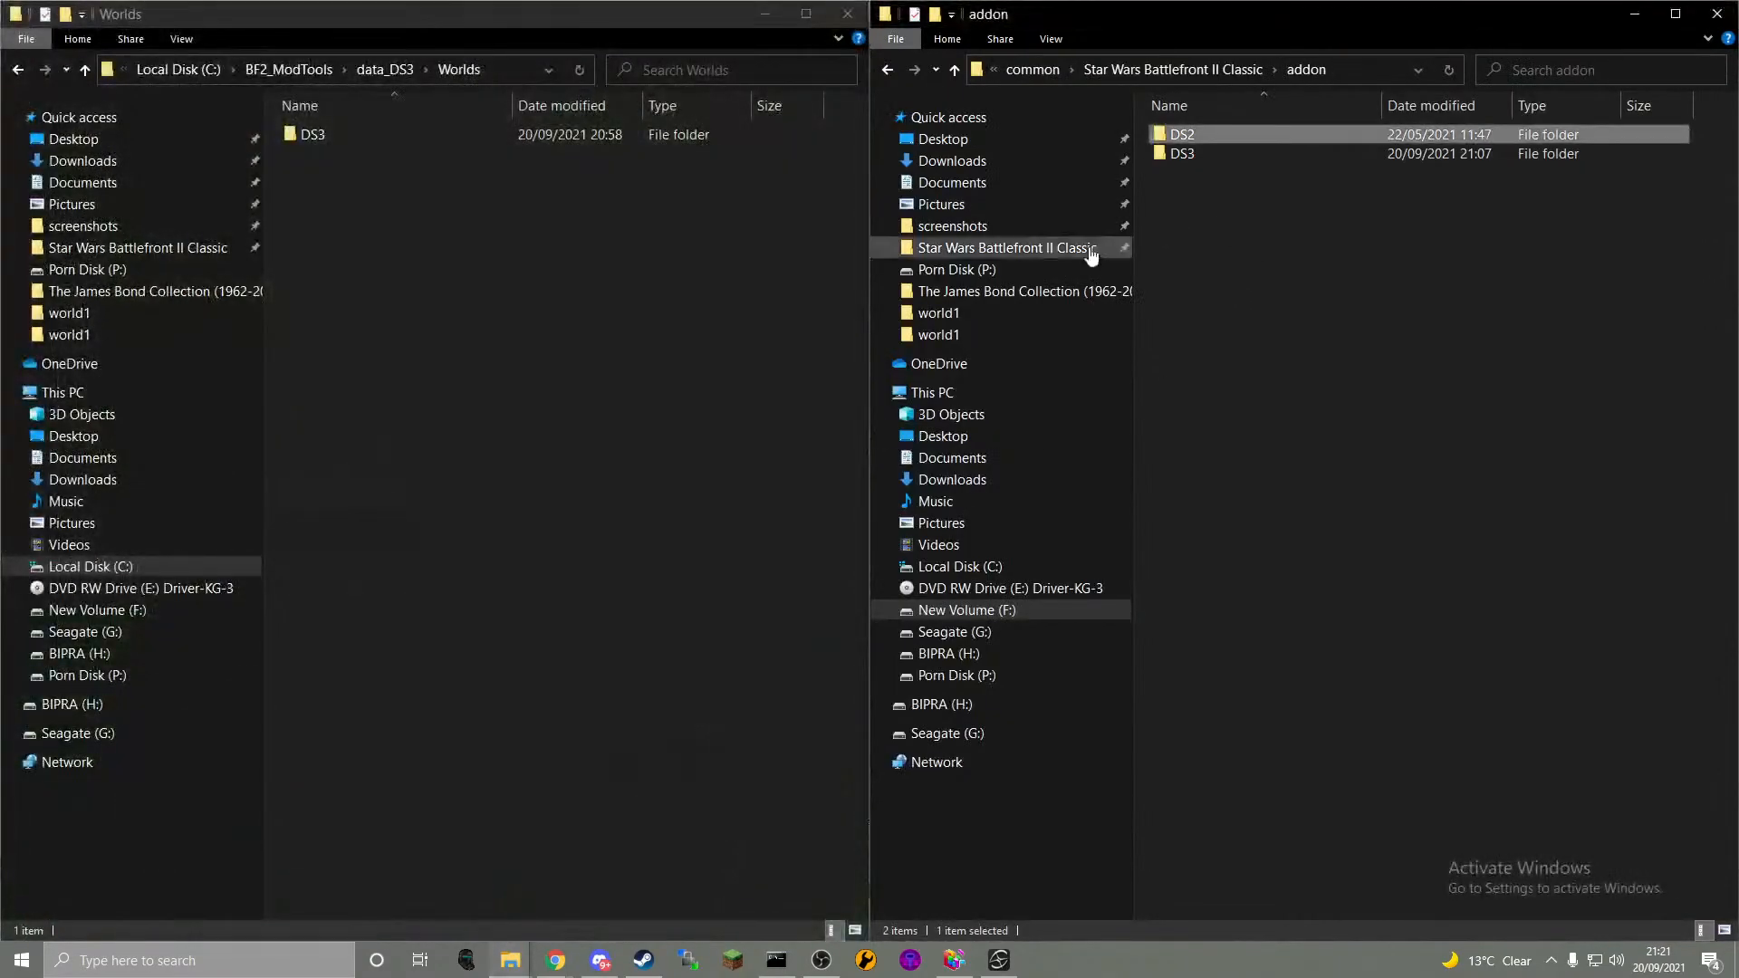
{"action": "left_click", "coordinate": [1019, 326]}
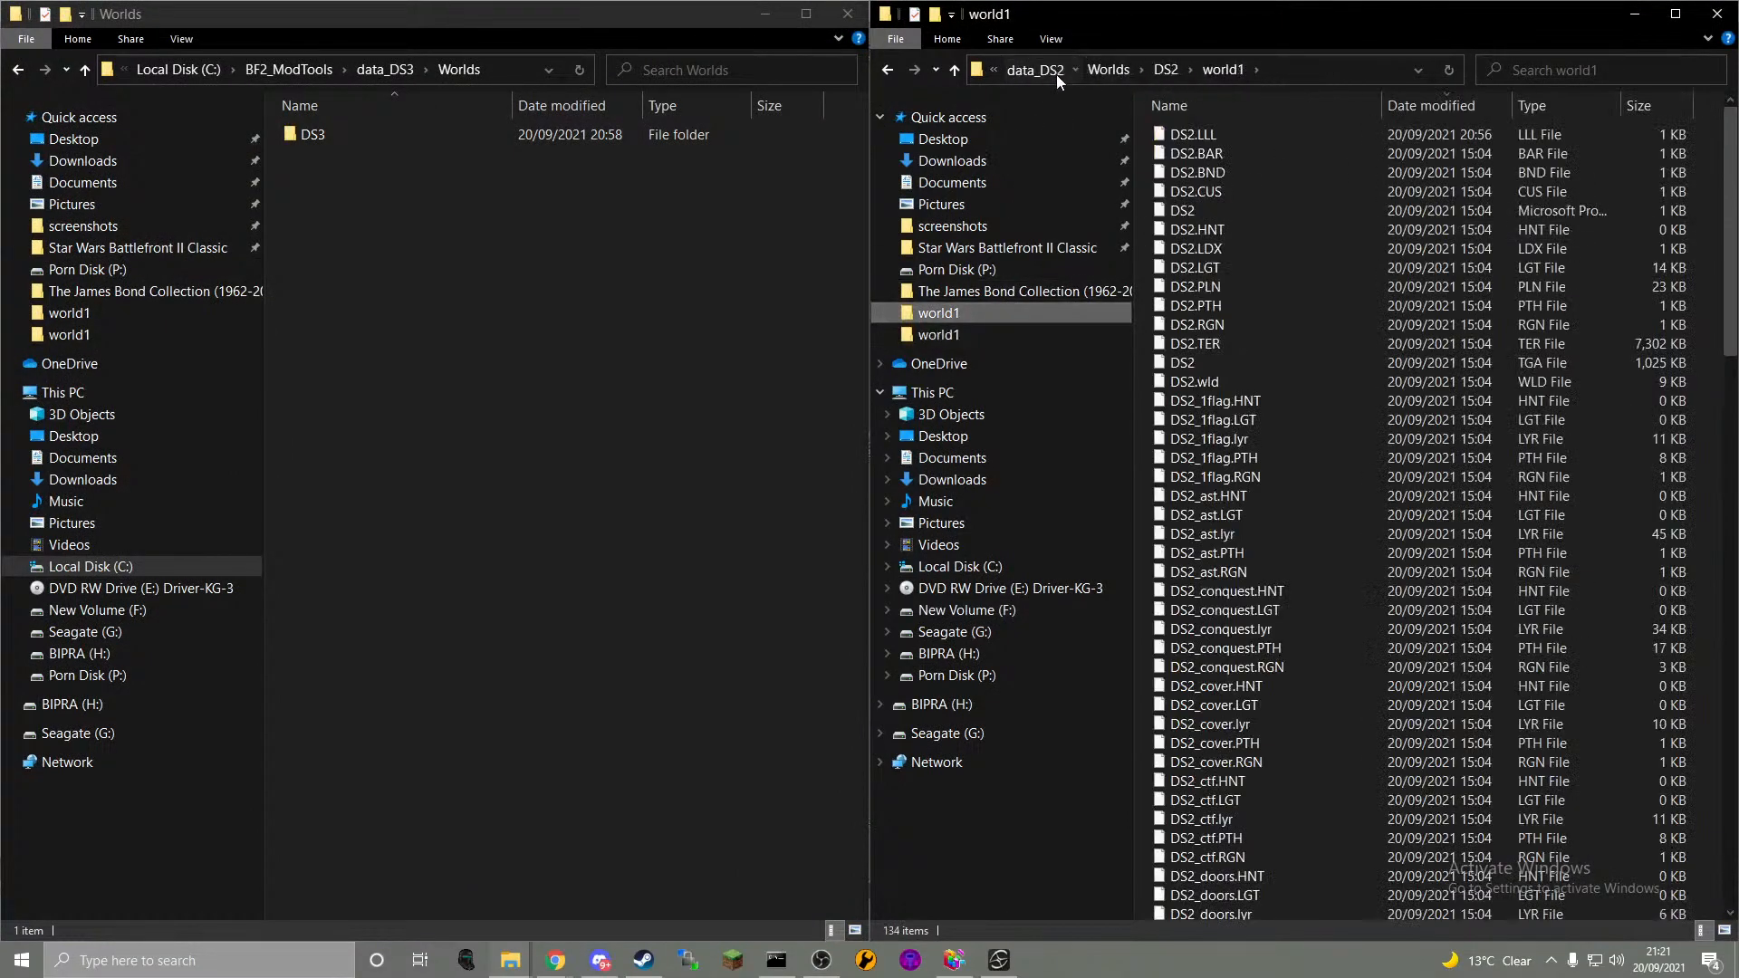
{"action": "left_click", "coordinate": [1050, 70]}
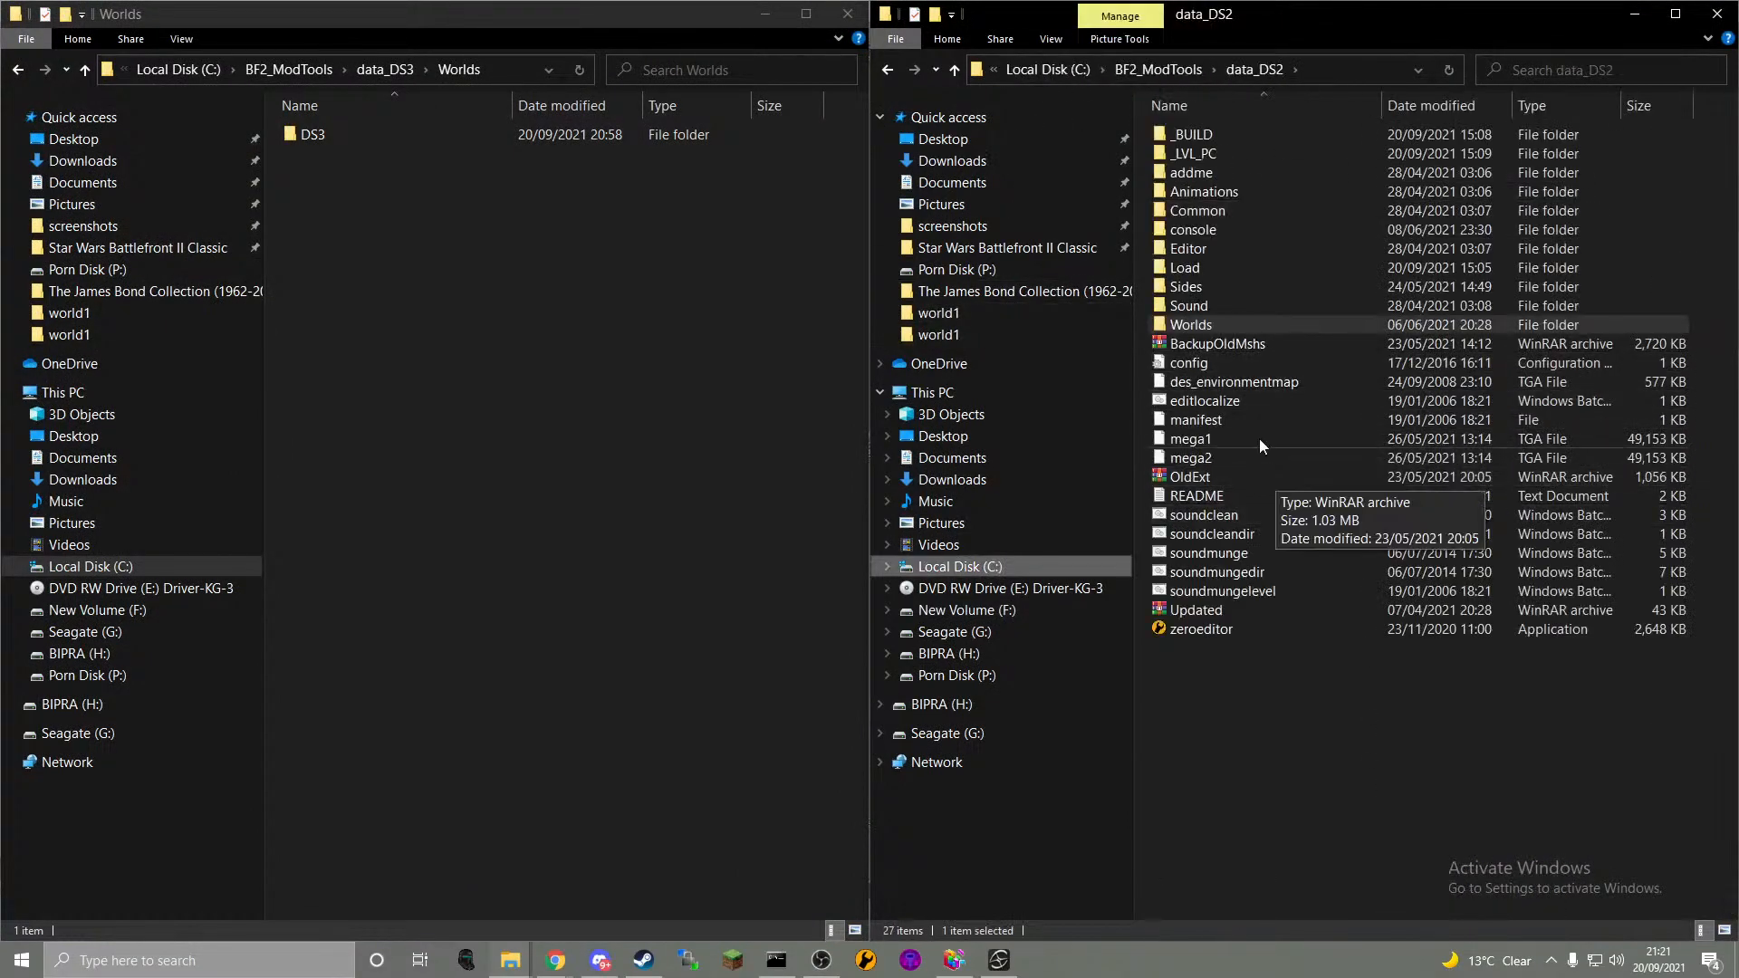
{"action": "double_click", "coordinate": [1220, 324]}
{"action": "double_click", "coordinate": [1213, 219]}
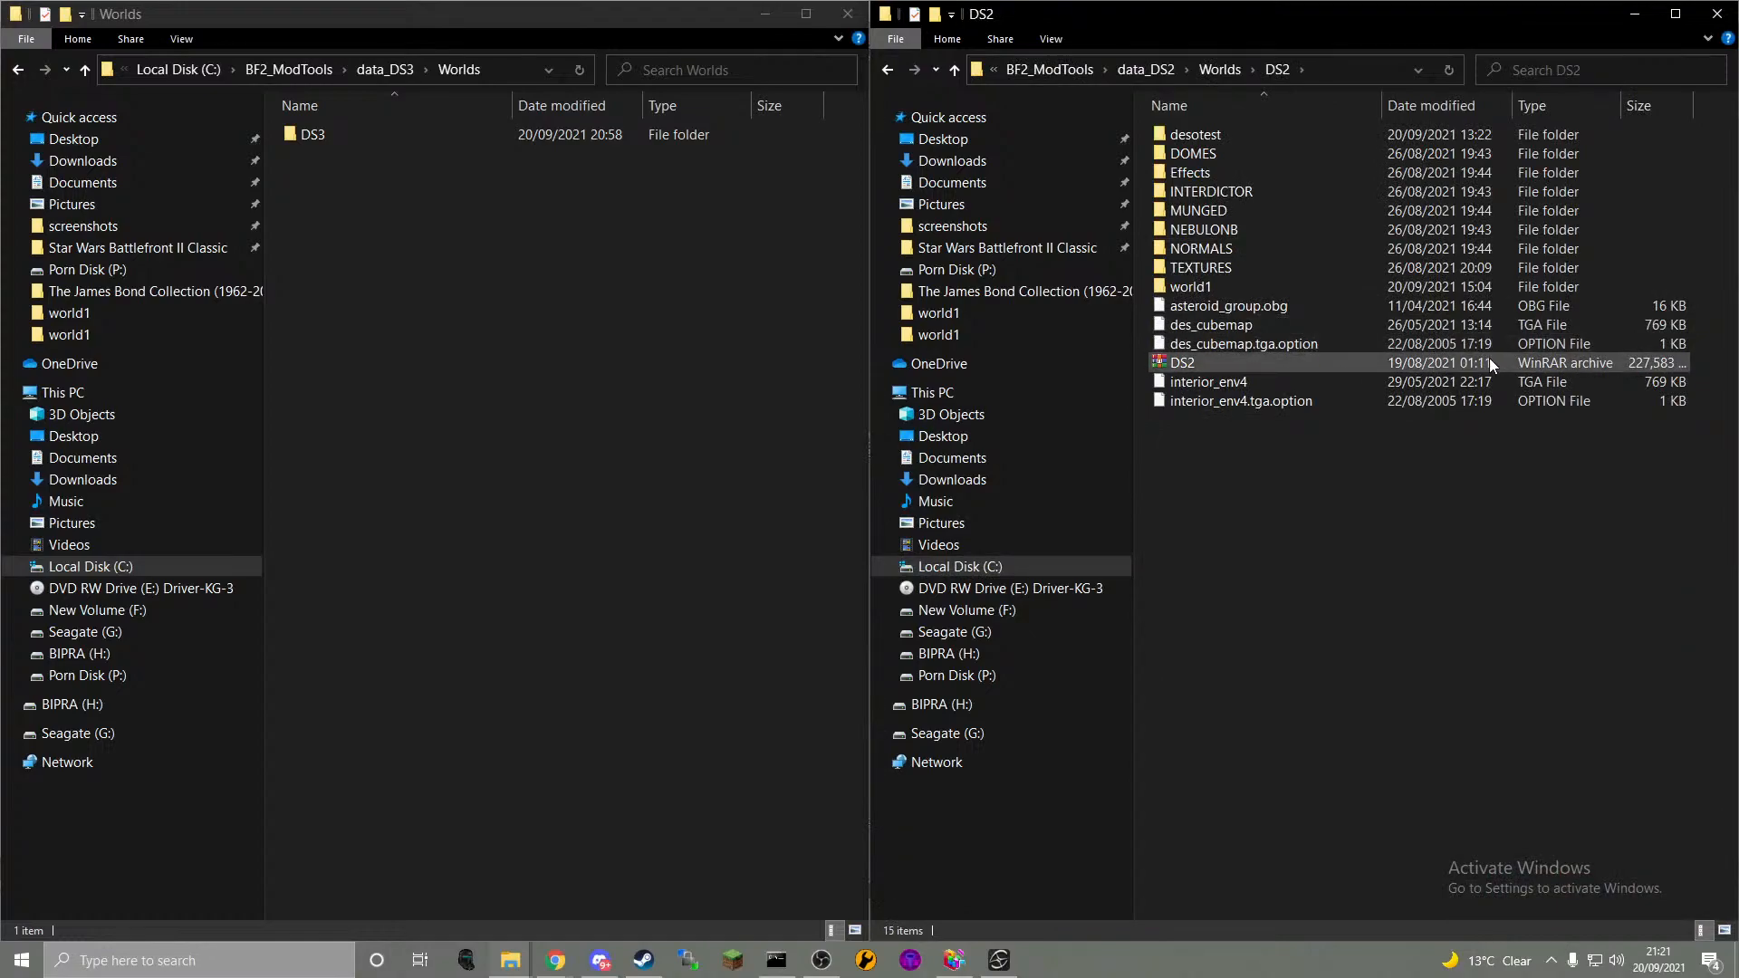
{"action": "double_click", "coordinate": [1419, 288]}
{"action": "scroll", "coordinate": [1260, 127], "scroll_direction": "down", "scroll_amount": 15}
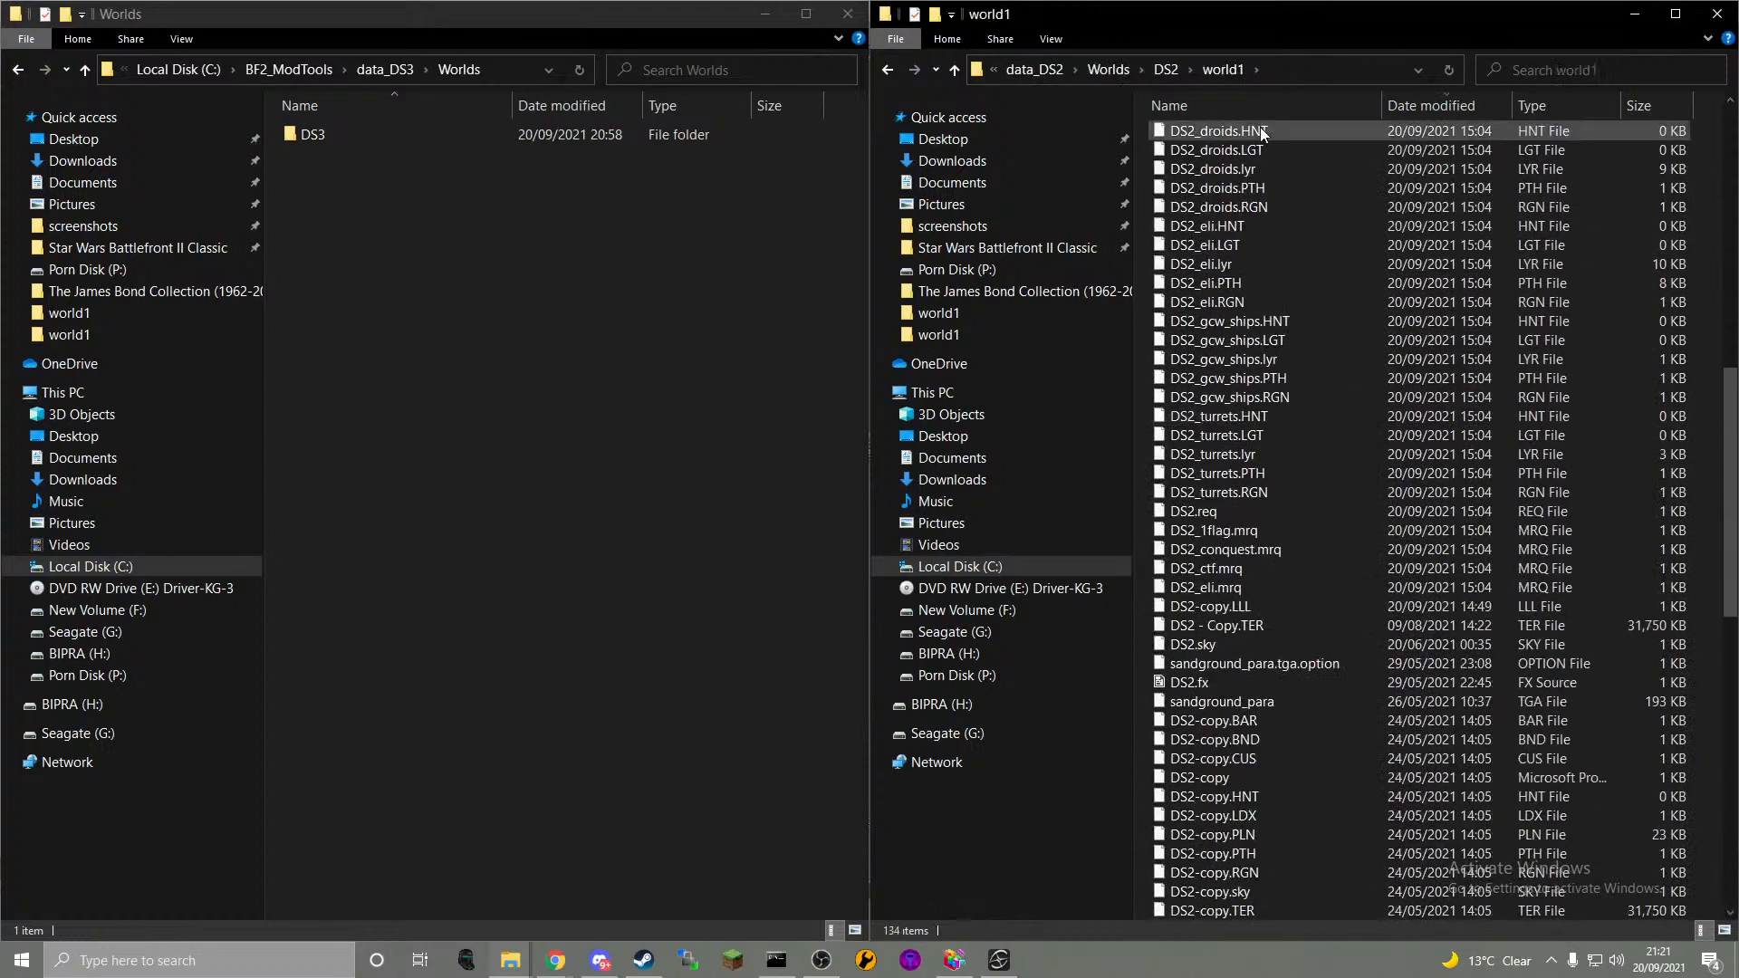
- Open DS2's desotest\msh folder and look through its RO mesh files
{"action": "left_click", "coordinate": [1165, 70]}
{"action": "double_click", "coordinate": [1217, 138]}
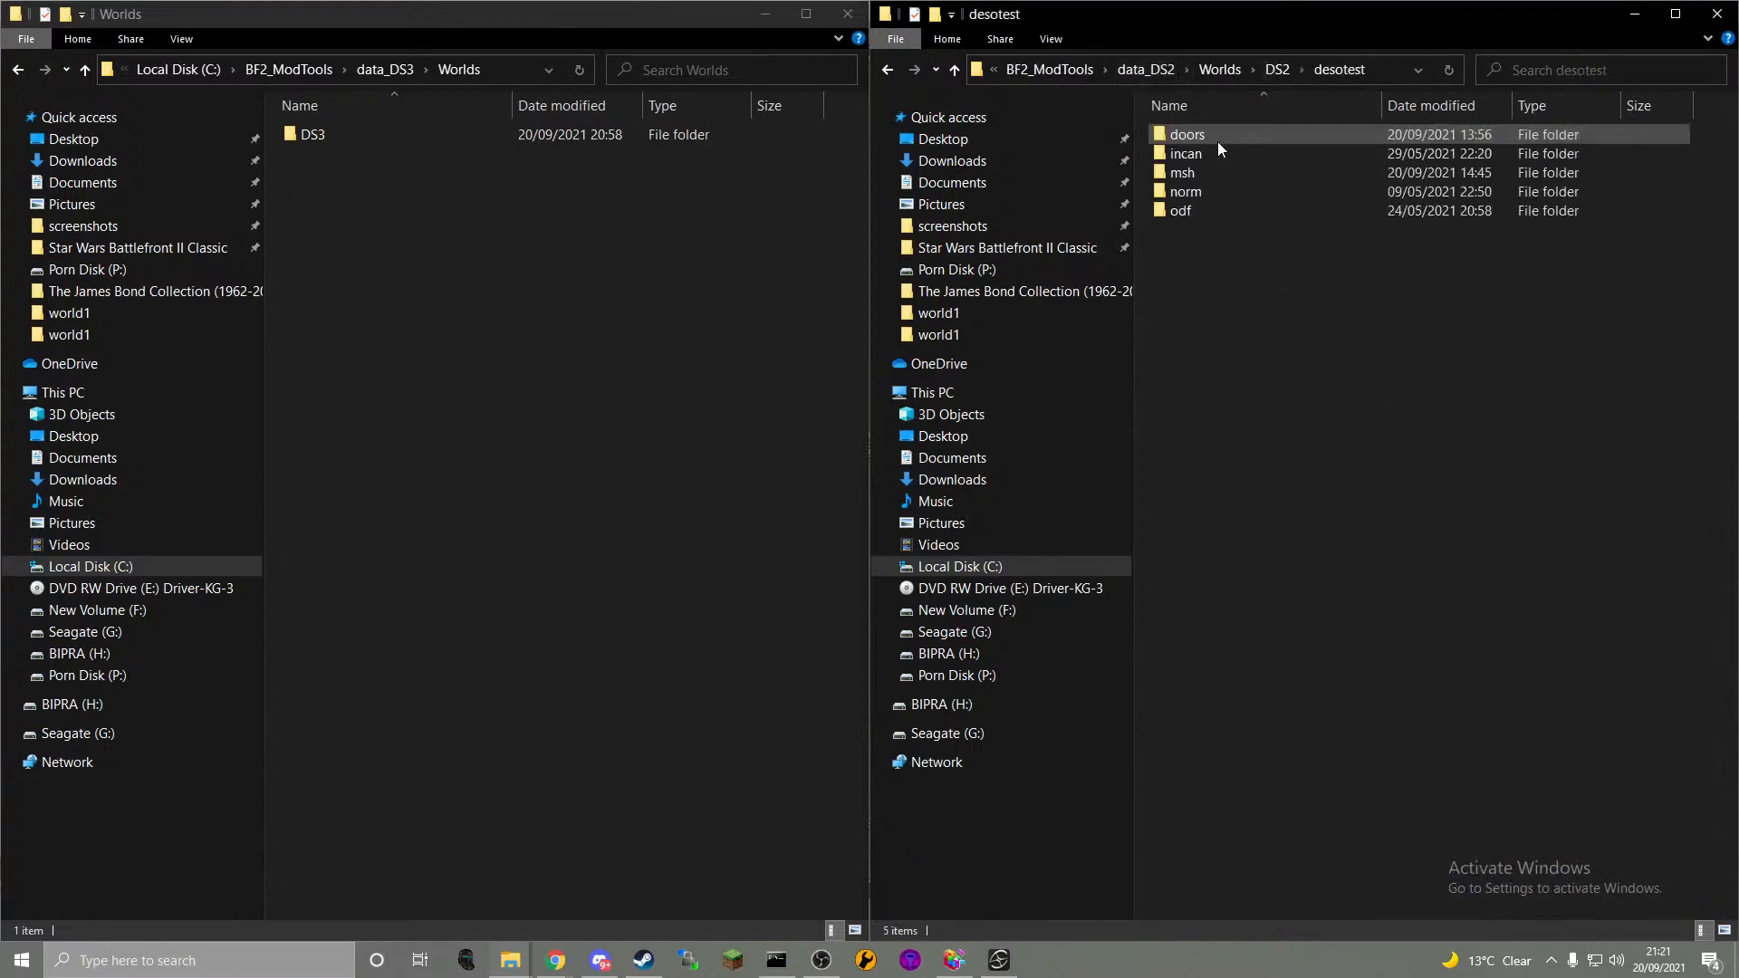
{"action": "double_click", "coordinate": [1223, 161]}
{"action": "scroll", "coordinate": [1261, 303], "scroll_direction": "down", "scroll_amount": 12}
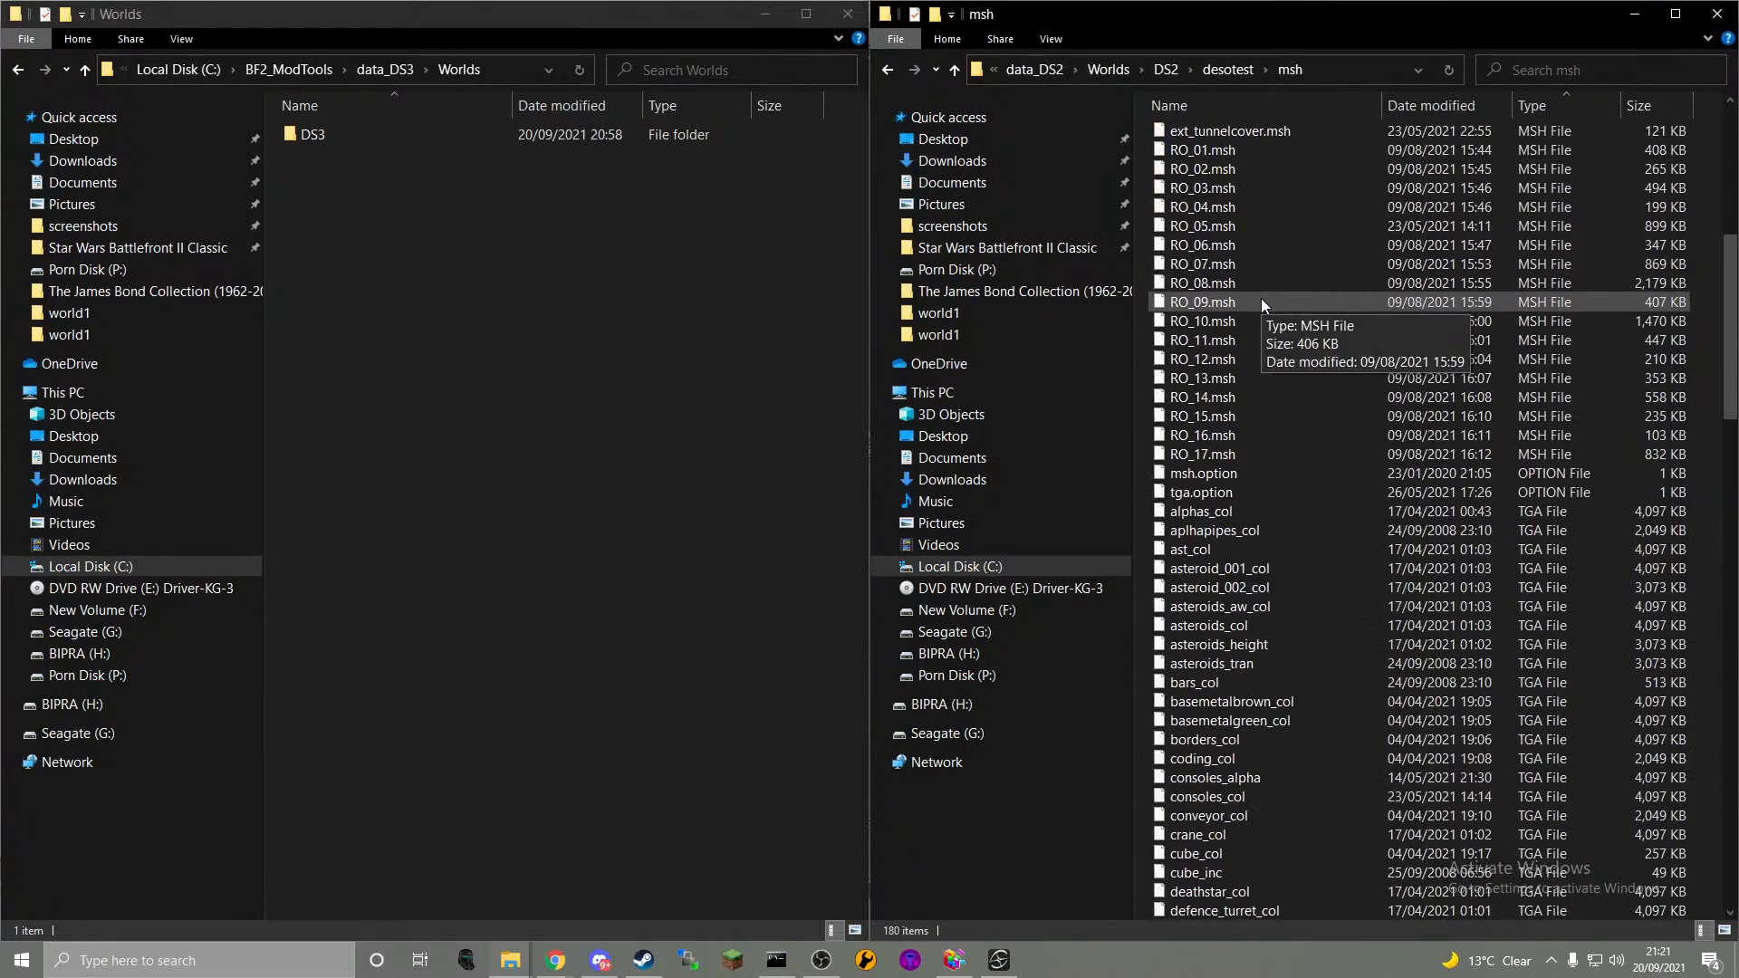
- Open DS3's world folder in the first File Explorer window, and in the second return to data_DS2 and open the BackupOldMshs archive
{"action": "scroll", "coordinate": [1261, 302], "scroll_direction": "down", "scroll_amount": 20}
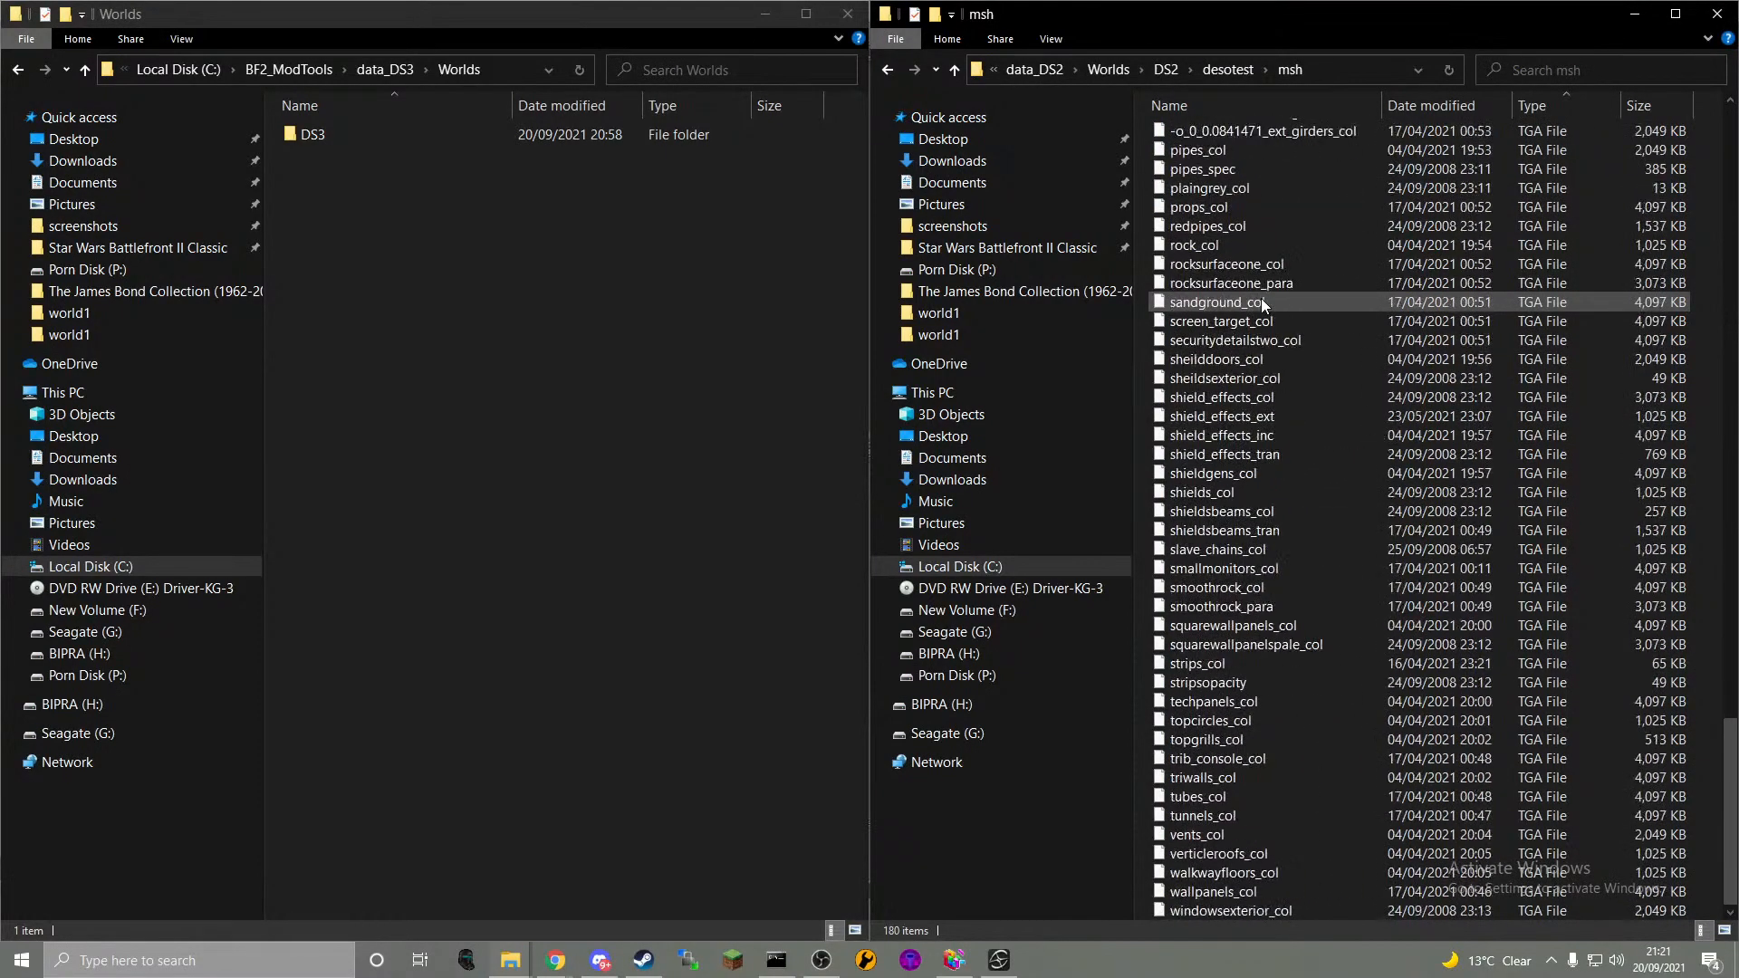
{"action": "double_click", "coordinate": [446, 132]}
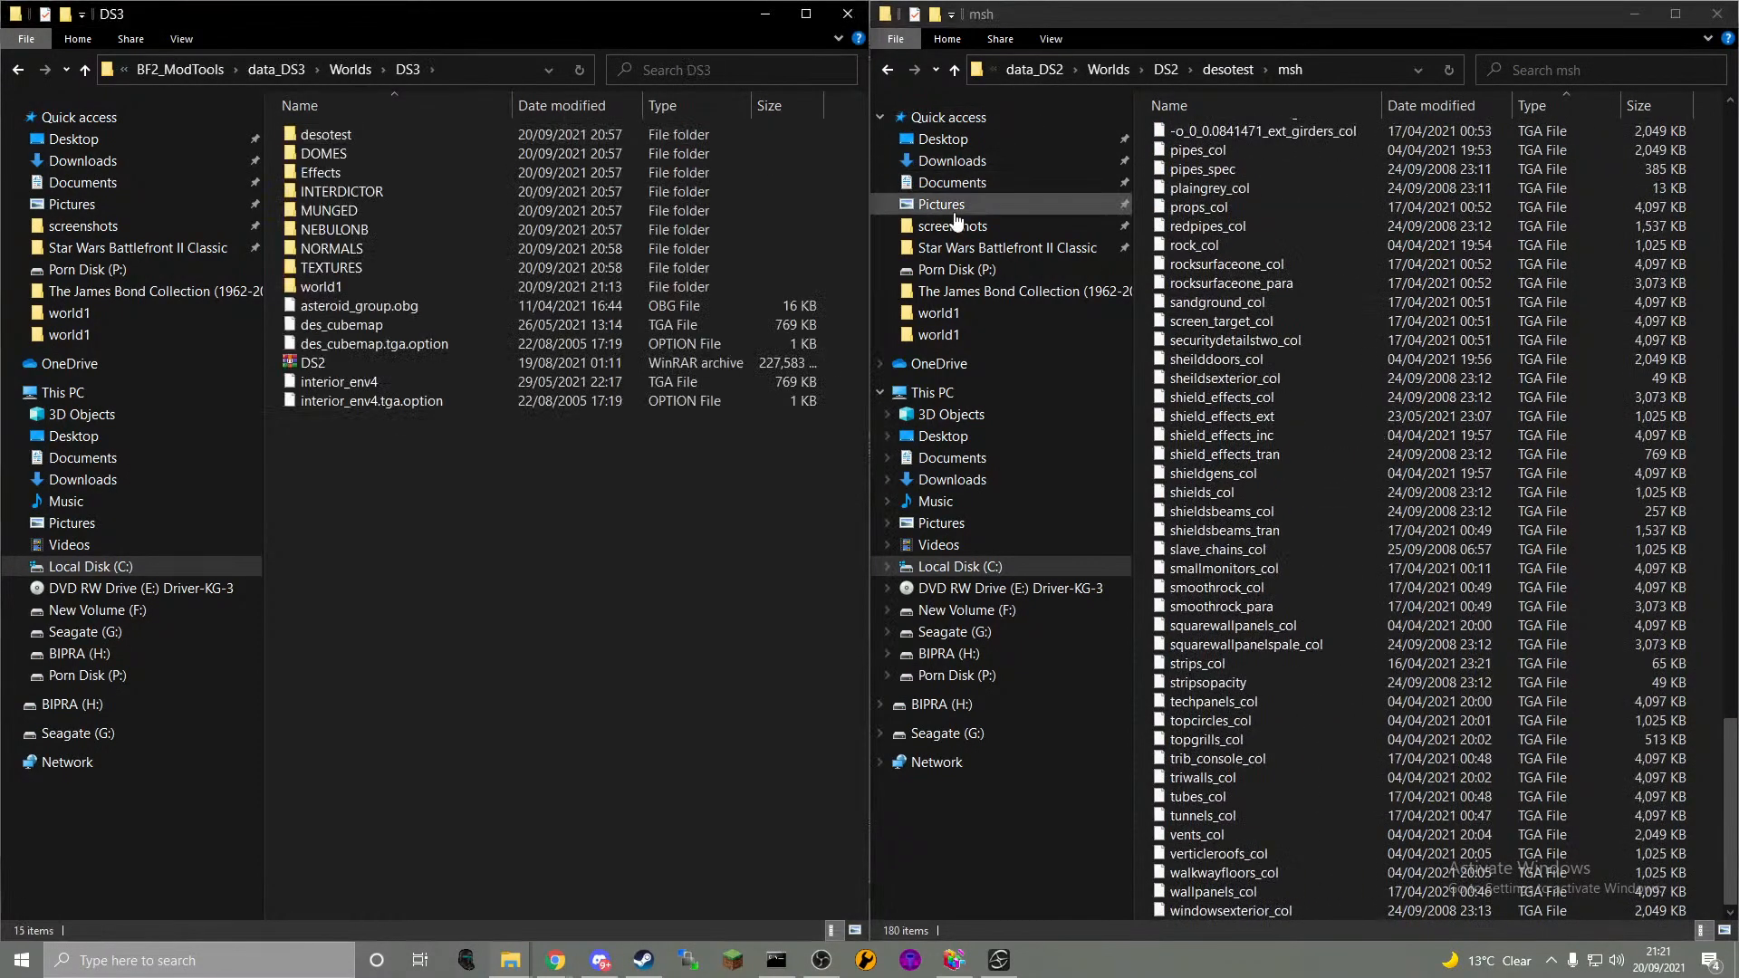
{"action": "left_click", "coordinate": [1205, 71]}
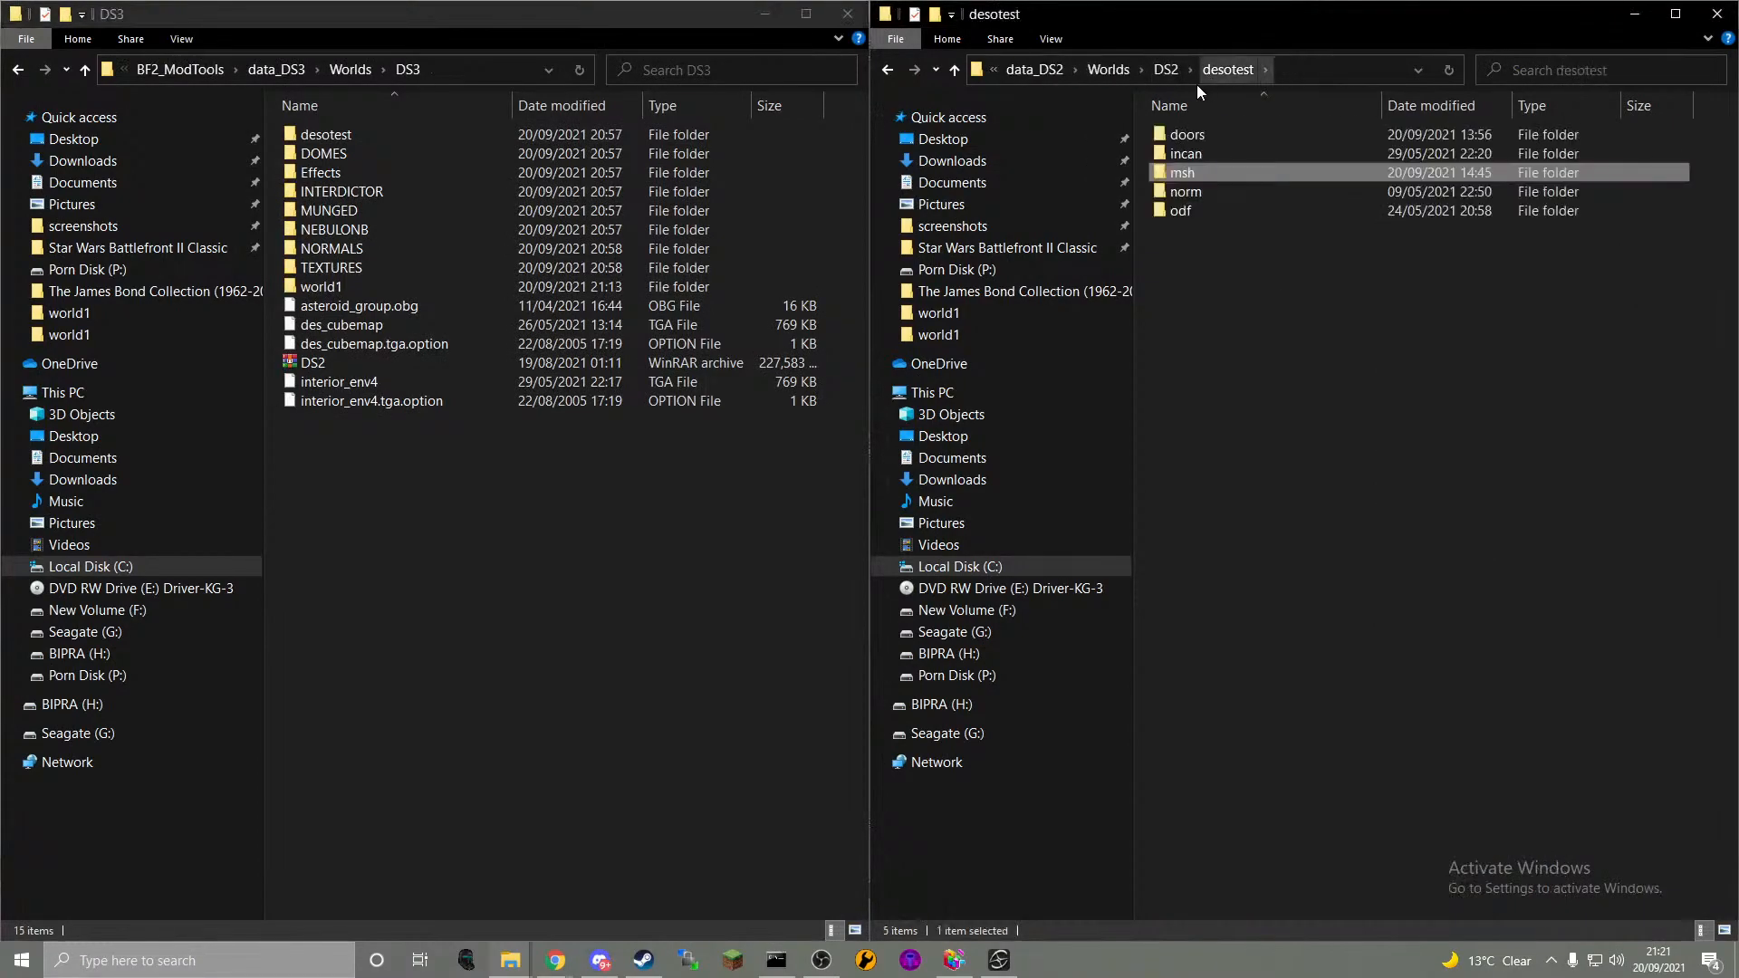
{"action": "left_click", "coordinate": [1174, 82]}
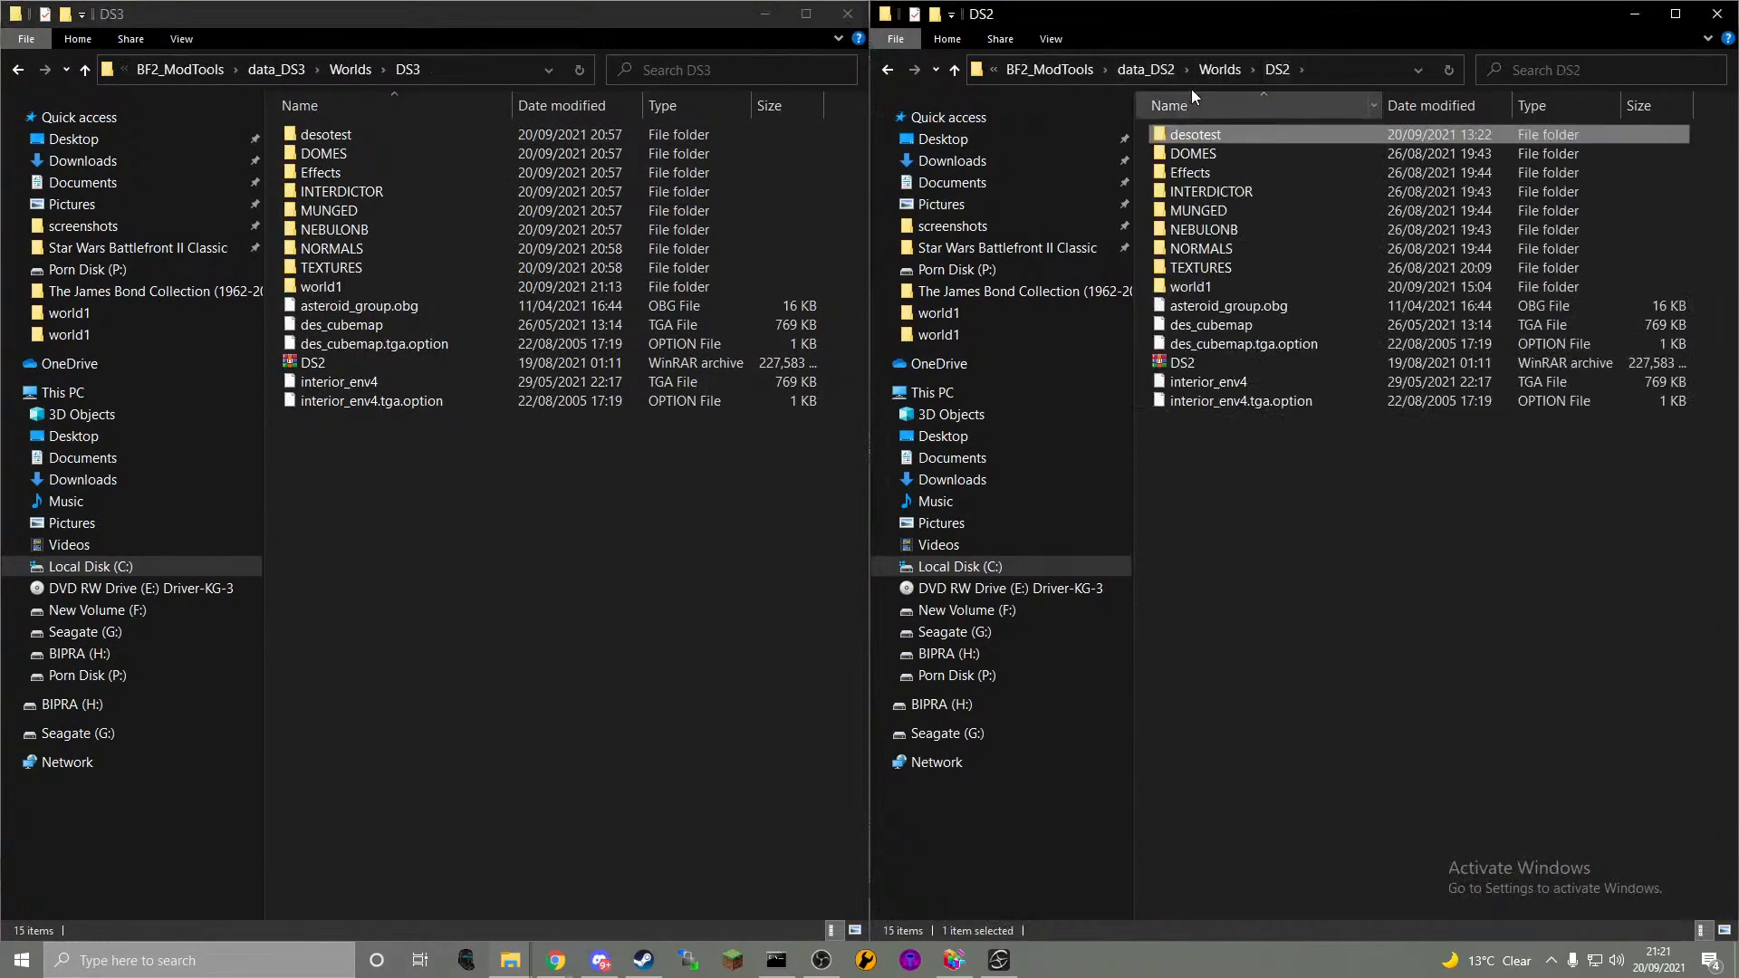
{"action": "left_click", "coordinate": [1221, 71]}
{"action": "left_click", "coordinate": [1146, 70]}
{"action": "double_click", "coordinate": [1301, 342]}
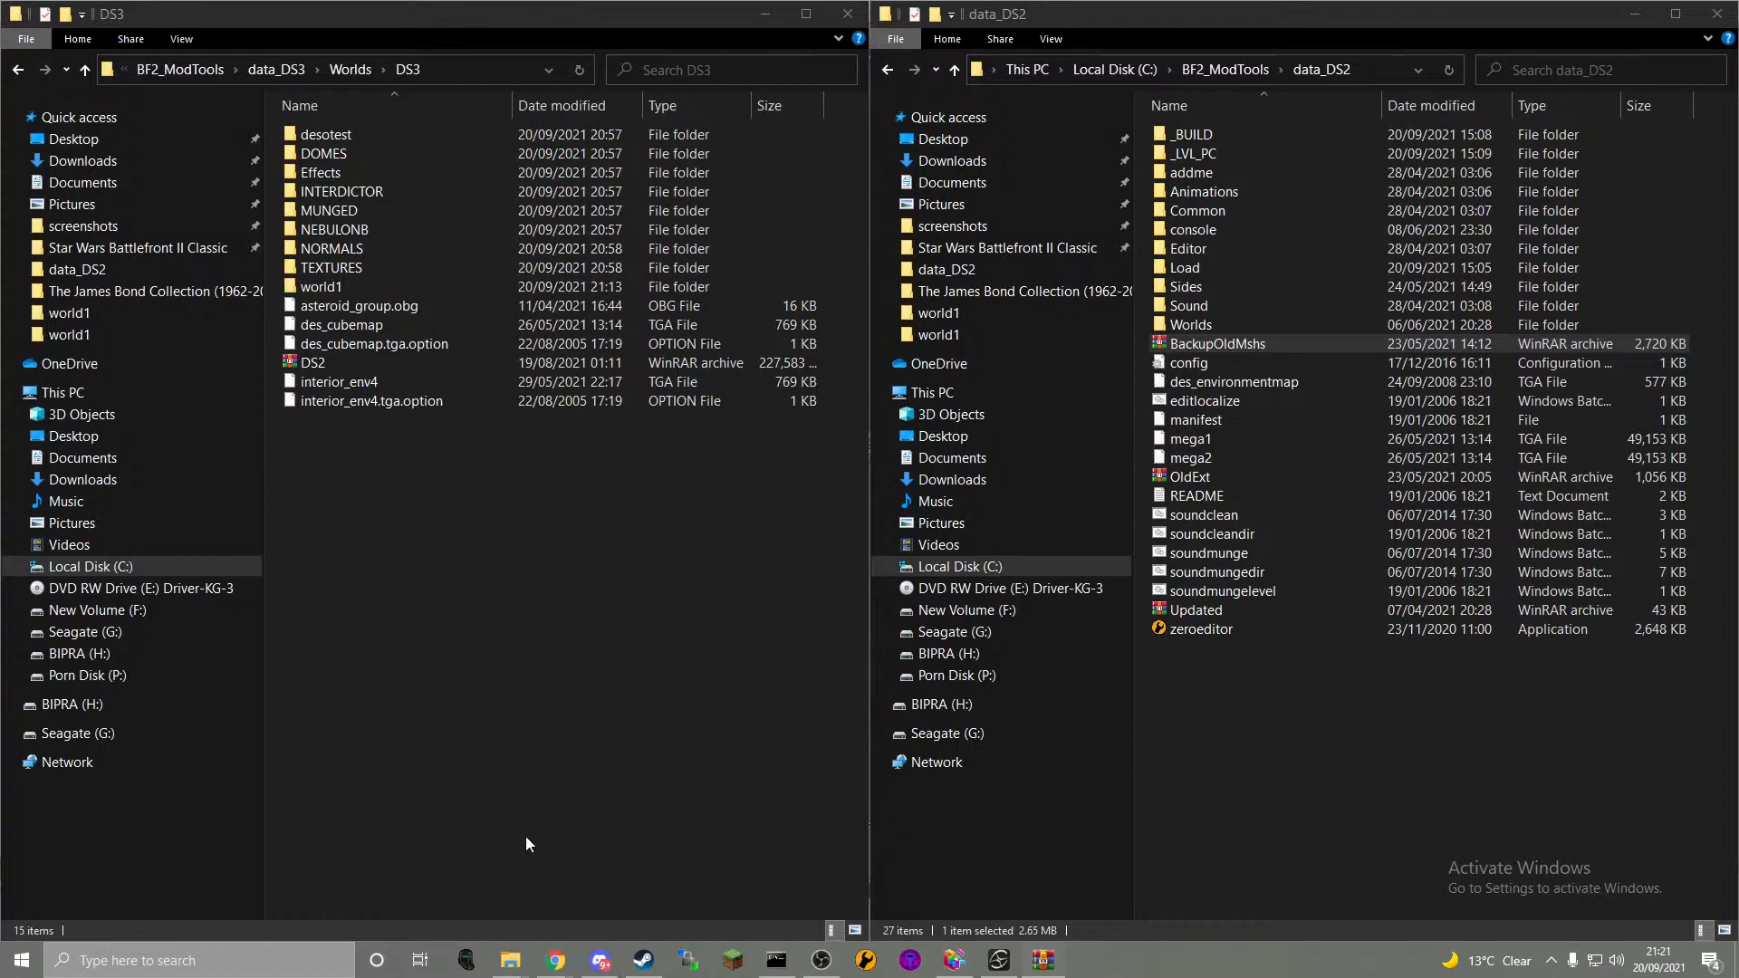
- In the first File Explorer window, go to DS3's desotest\msh folder
{"action": "double_click", "coordinate": [465, 286]}
{"action": "left_click", "coordinate": [411, 139]}
{"action": "left_click", "coordinate": [297, 70]}
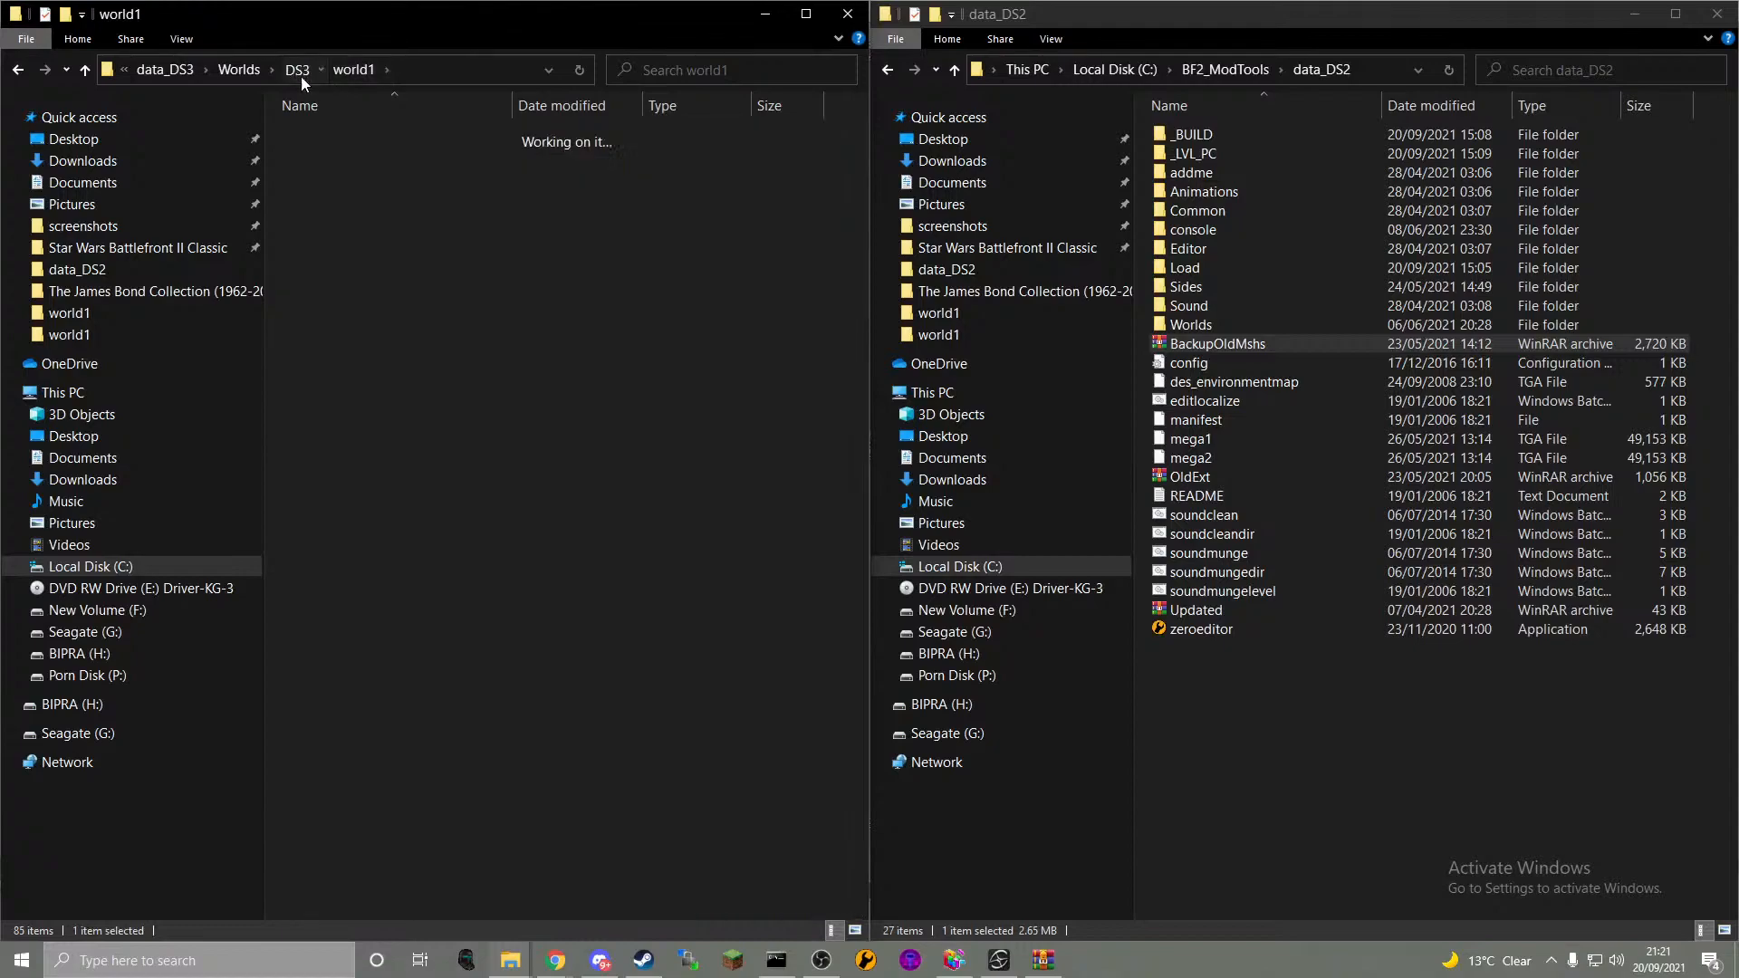
{"action": "double_click", "coordinate": [421, 135]}
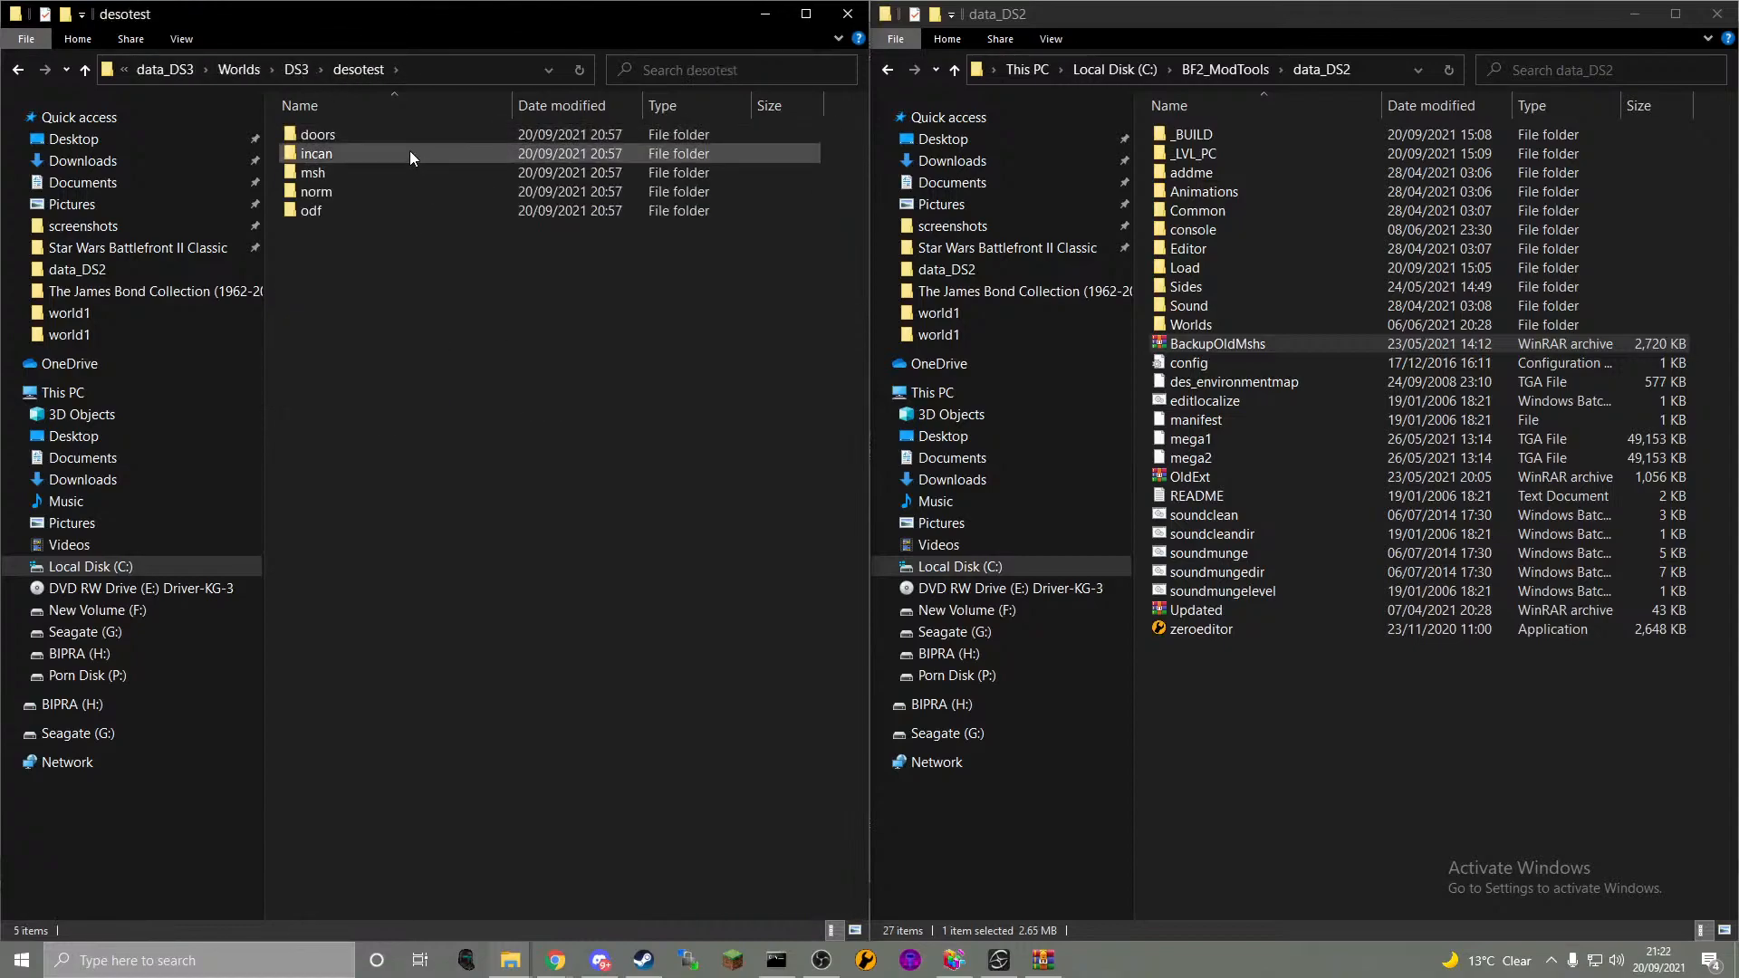
{"action": "double_click", "coordinate": [410, 174]}
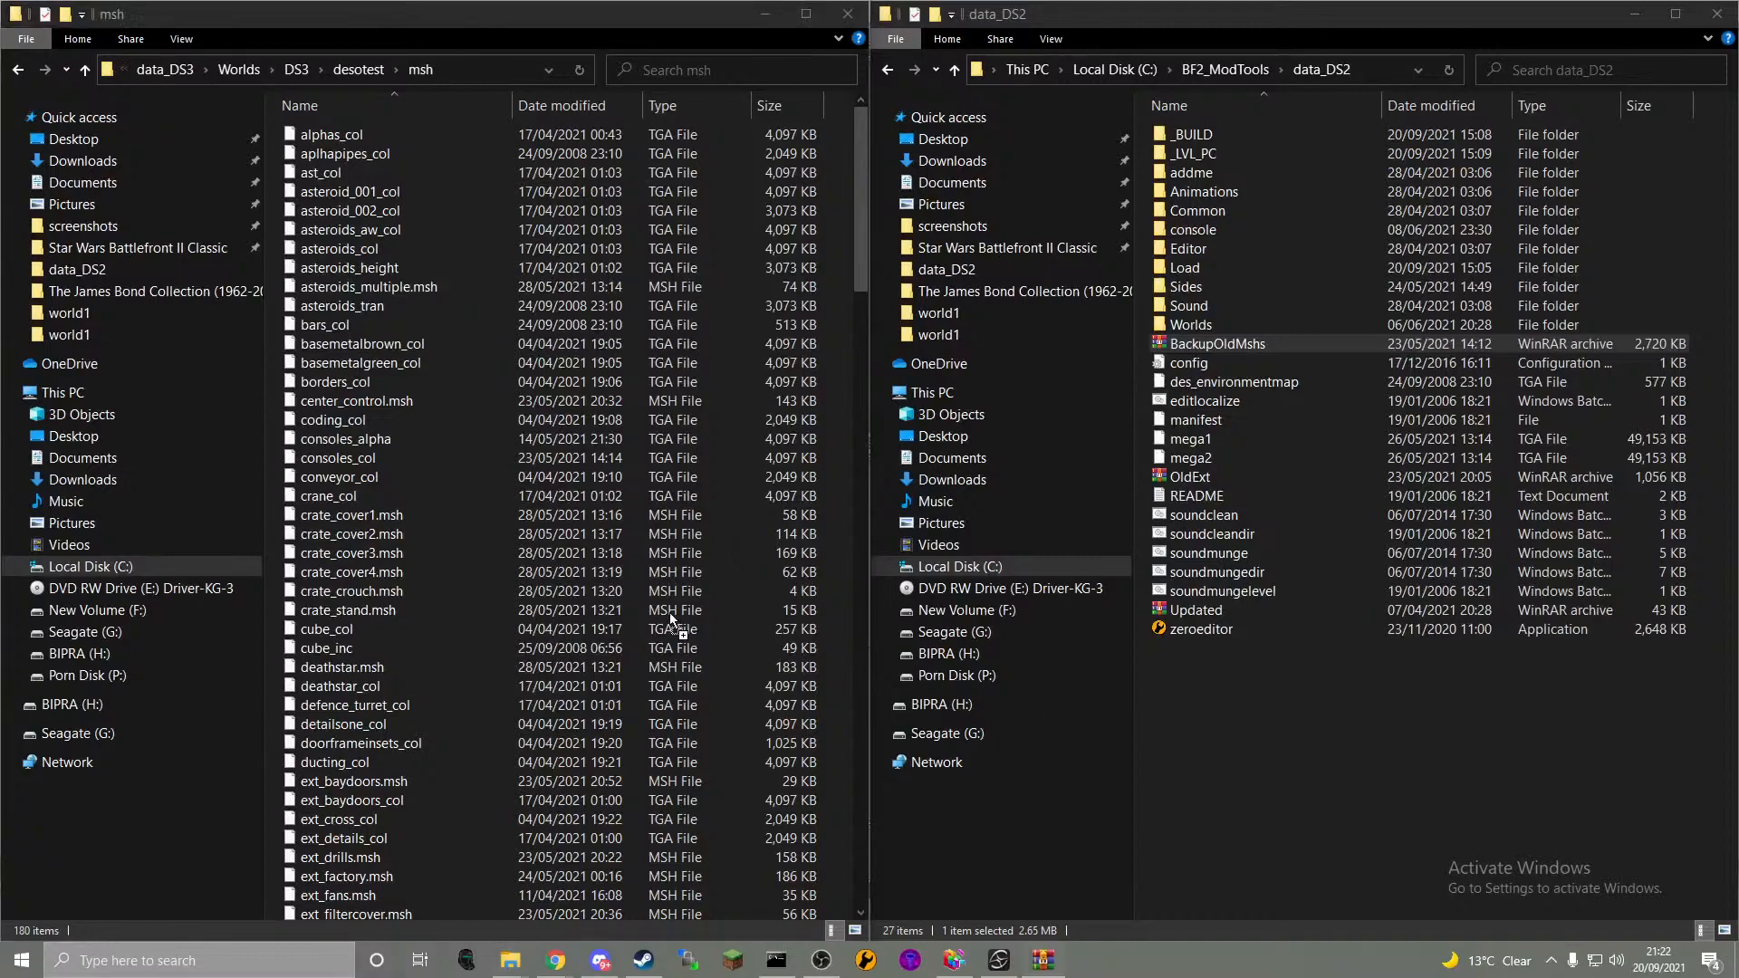
- Move RO_07.msh from the backup archive into DS3's msh folder, keeping the archive's version over the existing file
{"action": "left_click_drag", "start_coordinate": [273, 428], "coordinate": [272, 427]}
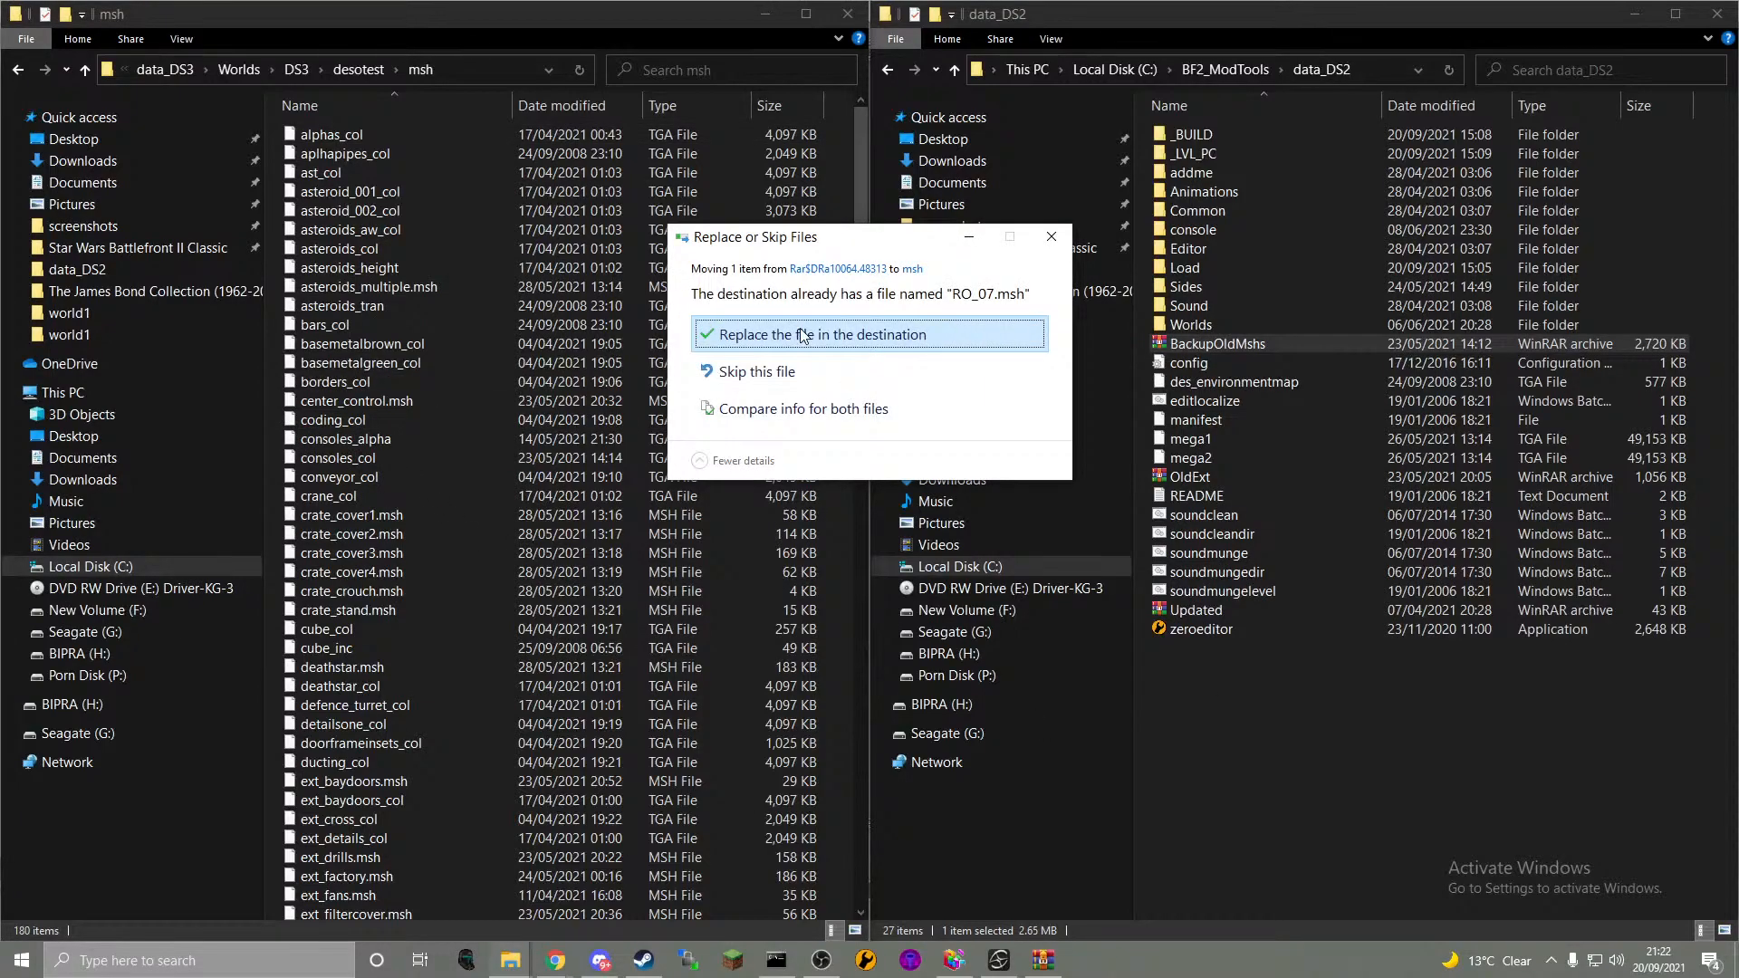
{"action": "left_click", "coordinate": [846, 411]}
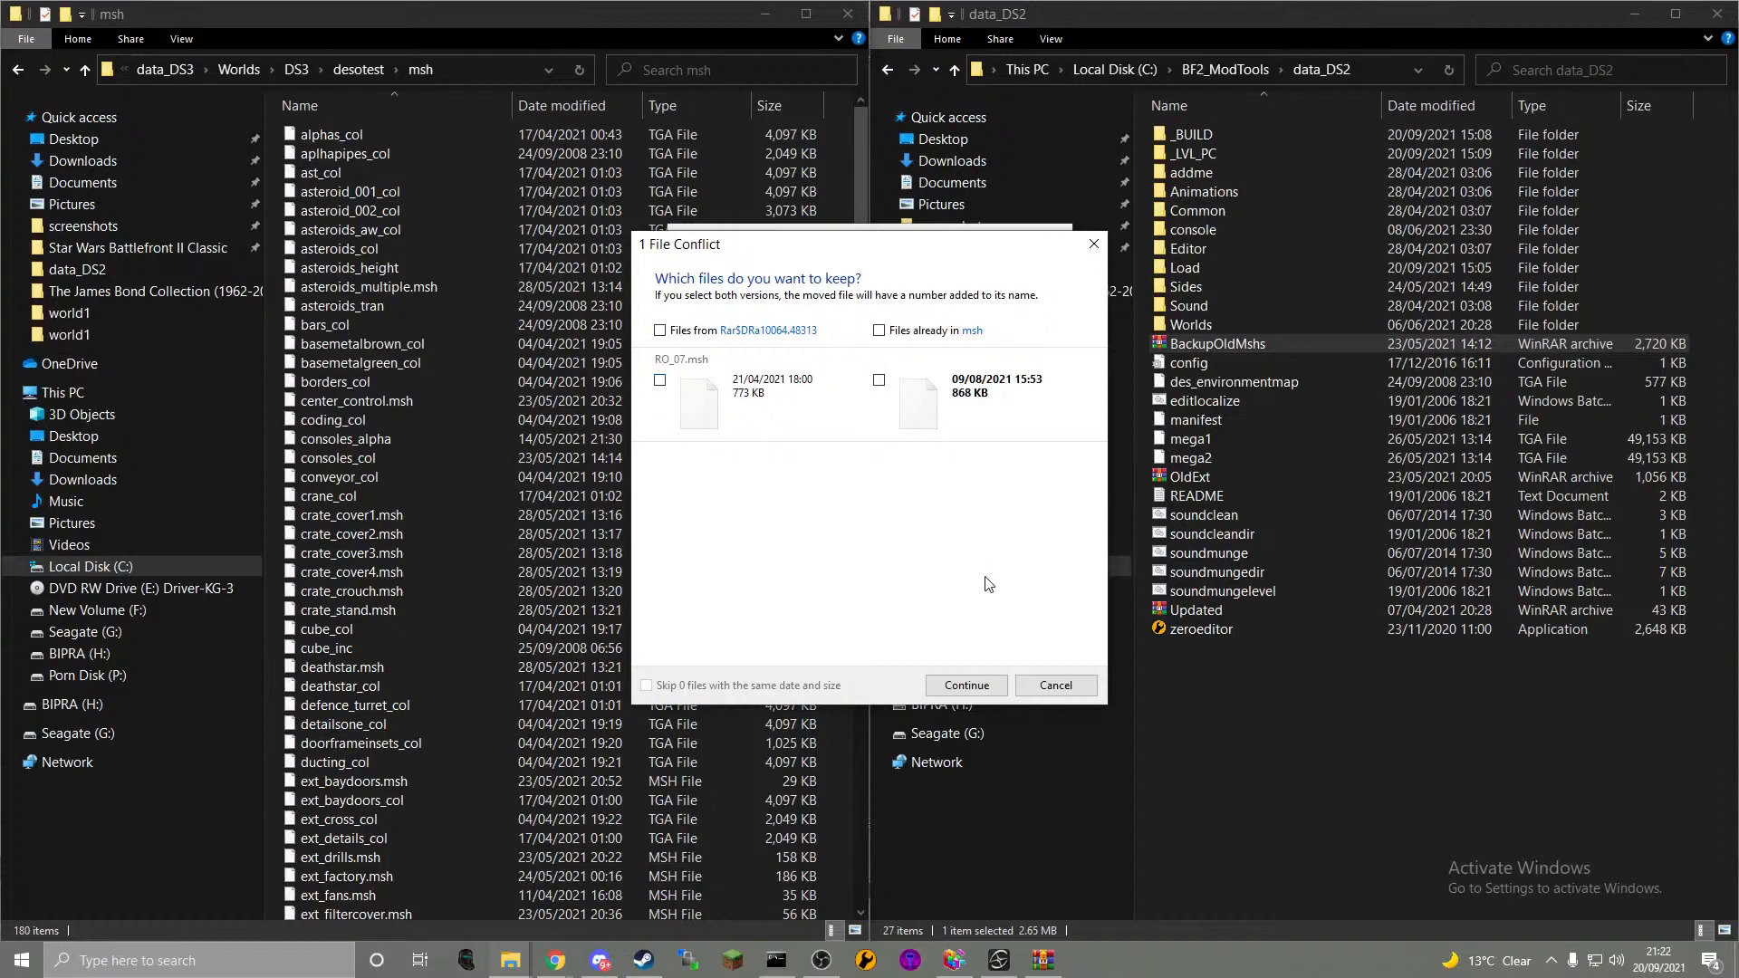
{"action": "left_click", "coordinate": [676, 335]}
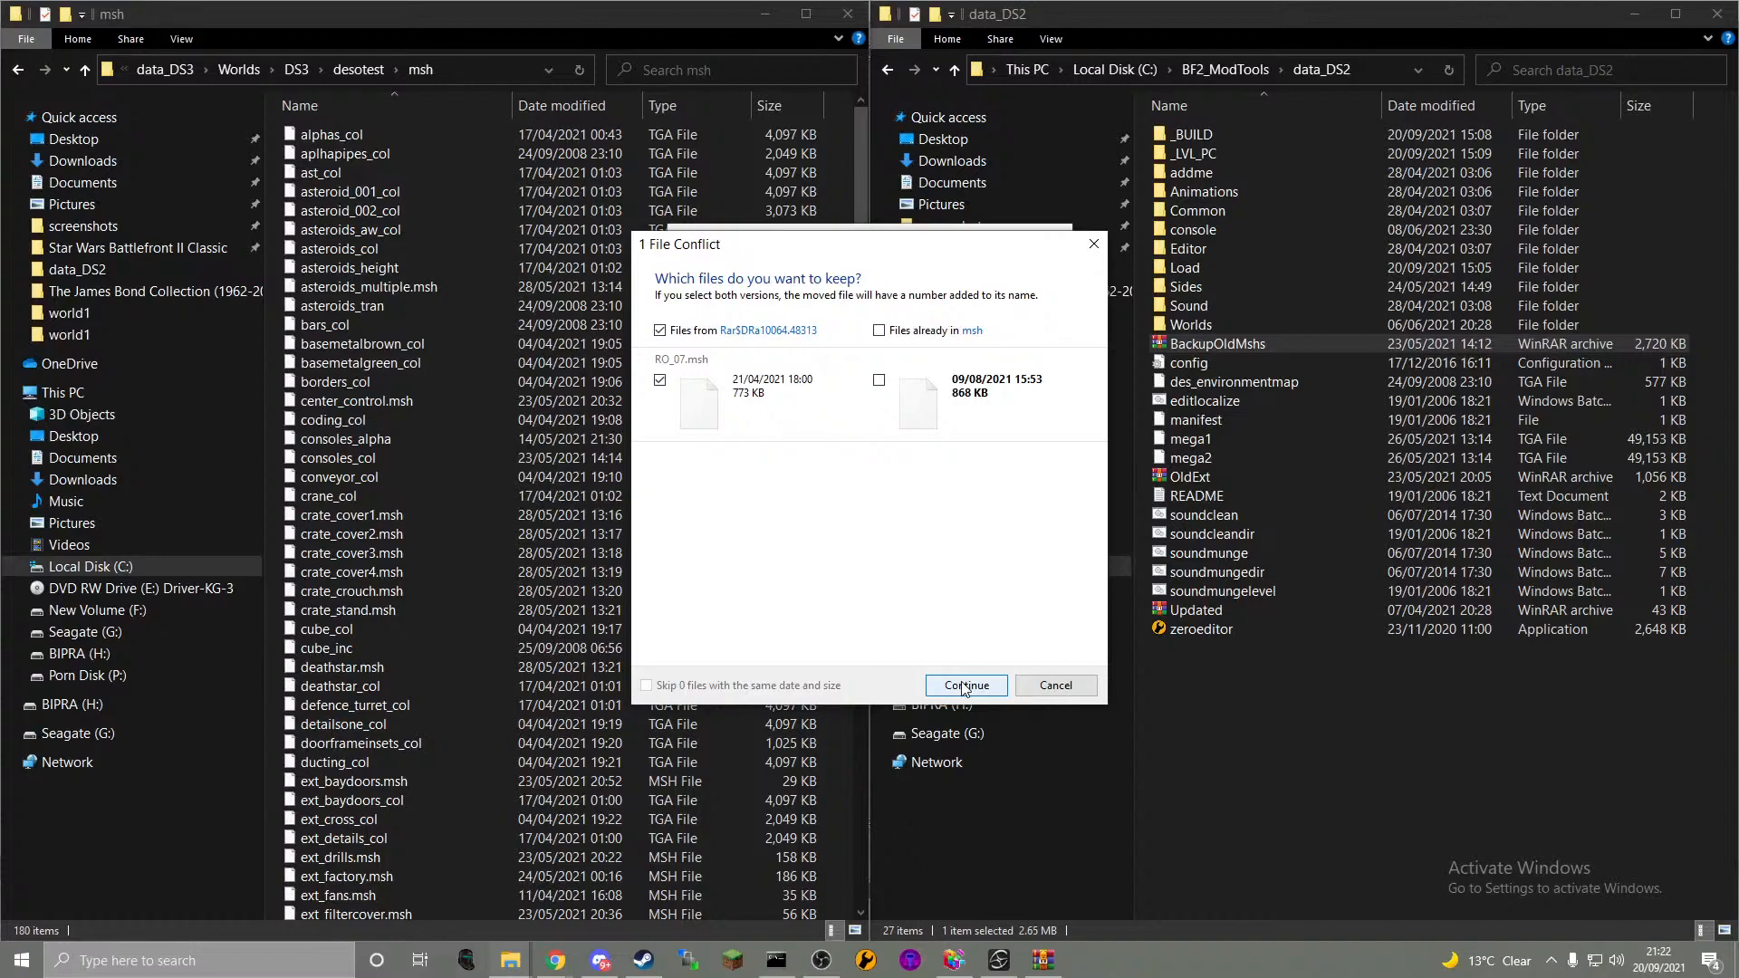
{"action": "left_click", "coordinate": [964, 686]}
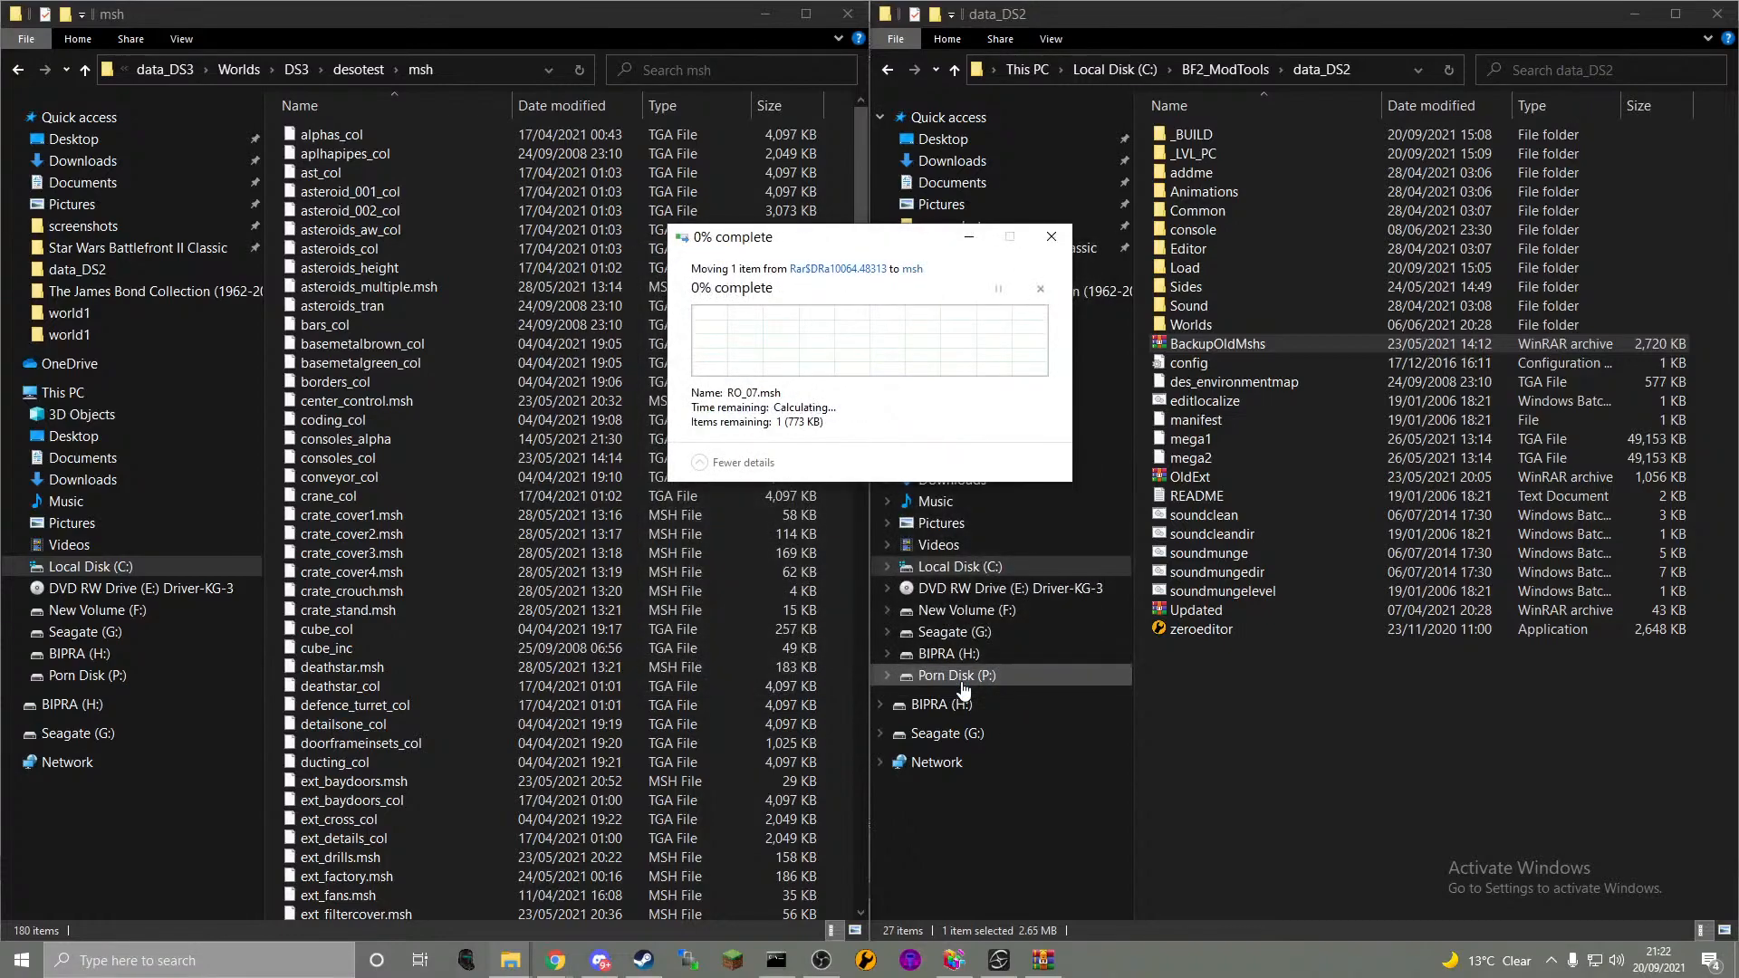
{"action": "scroll", "coordinate": [680, 683], "scroll_direction": "down", "scroll_amount": 8}
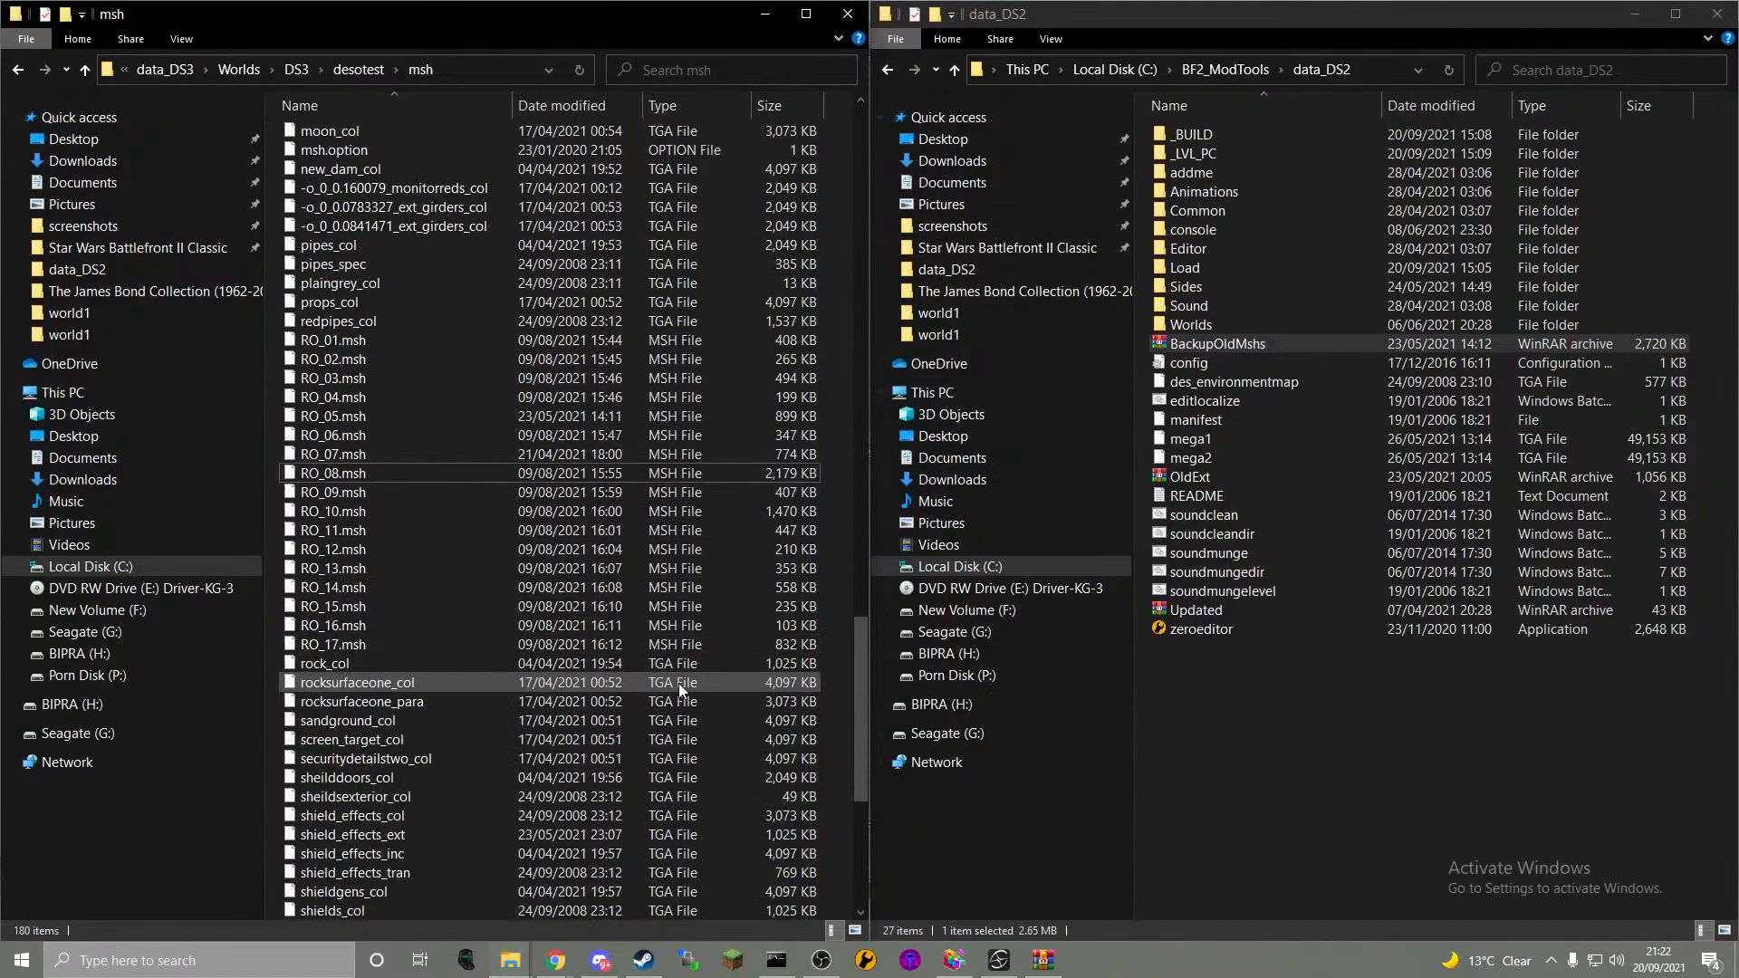
- Switch to Softimage Mod Tool, import DS3's RO_07.msh, close the import panel and bring the mesh into view in the camera viewport
{"action": "left_click", "coordinate": [999, 959]}
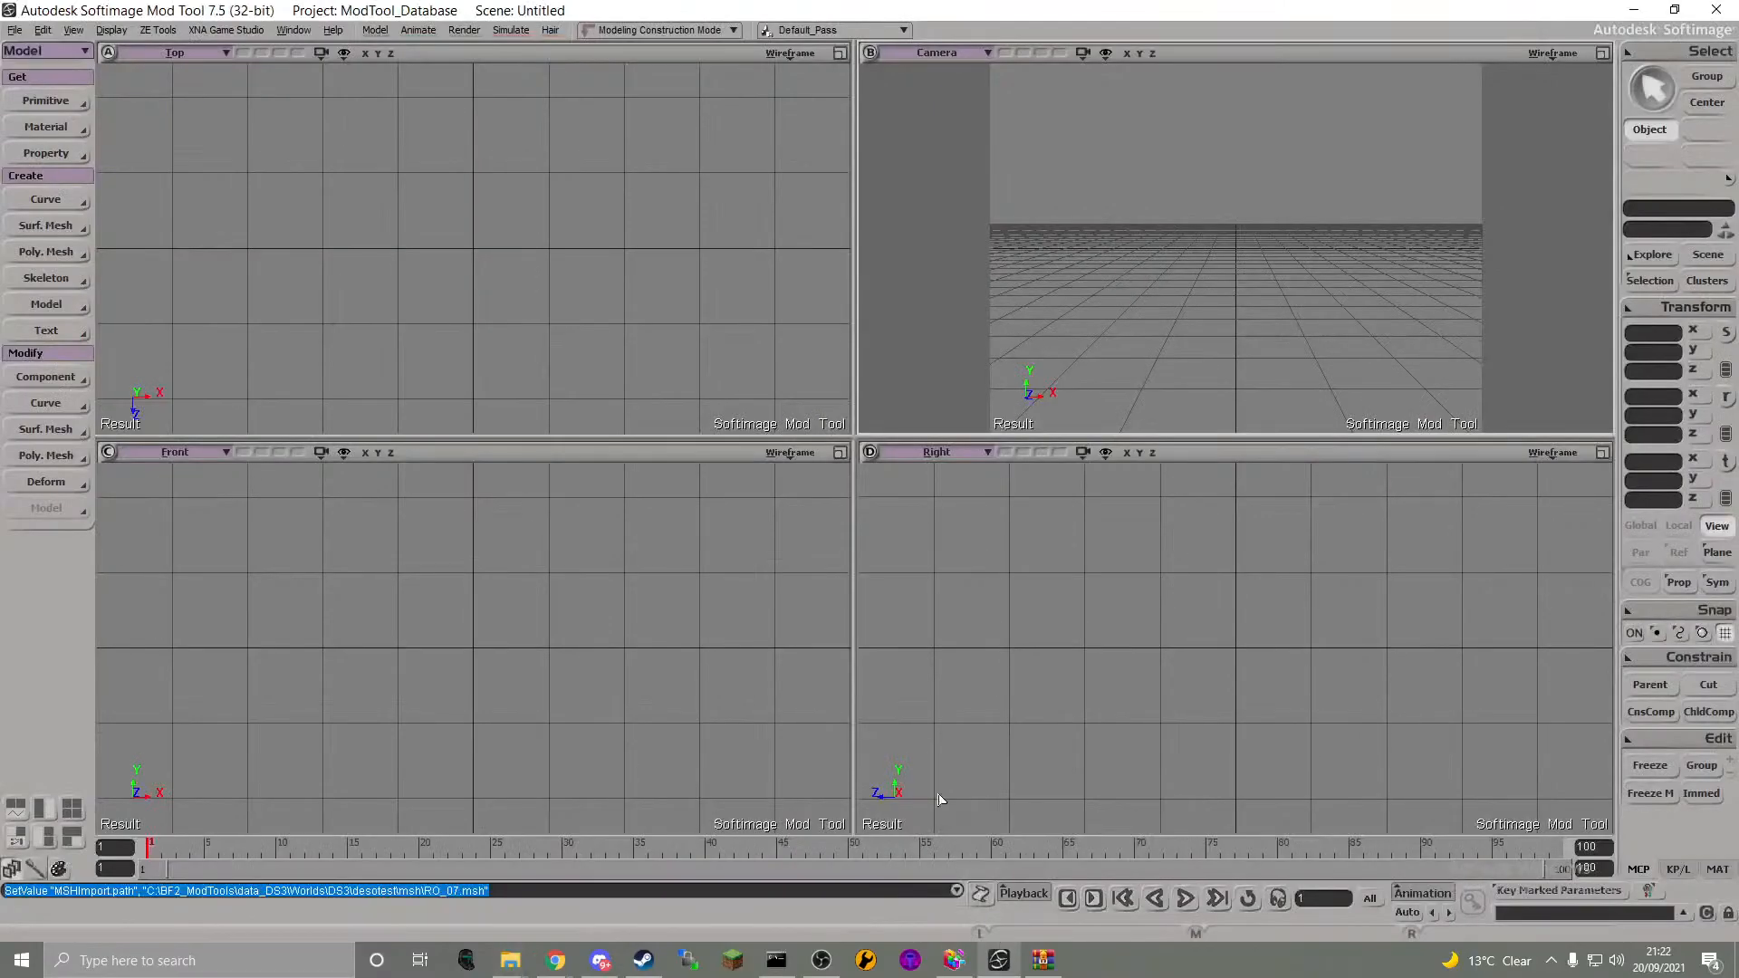
{"action": "left_click", "coordinate": [157, 30]}
{"action": "left_click", "coordinate": [187, 82]}
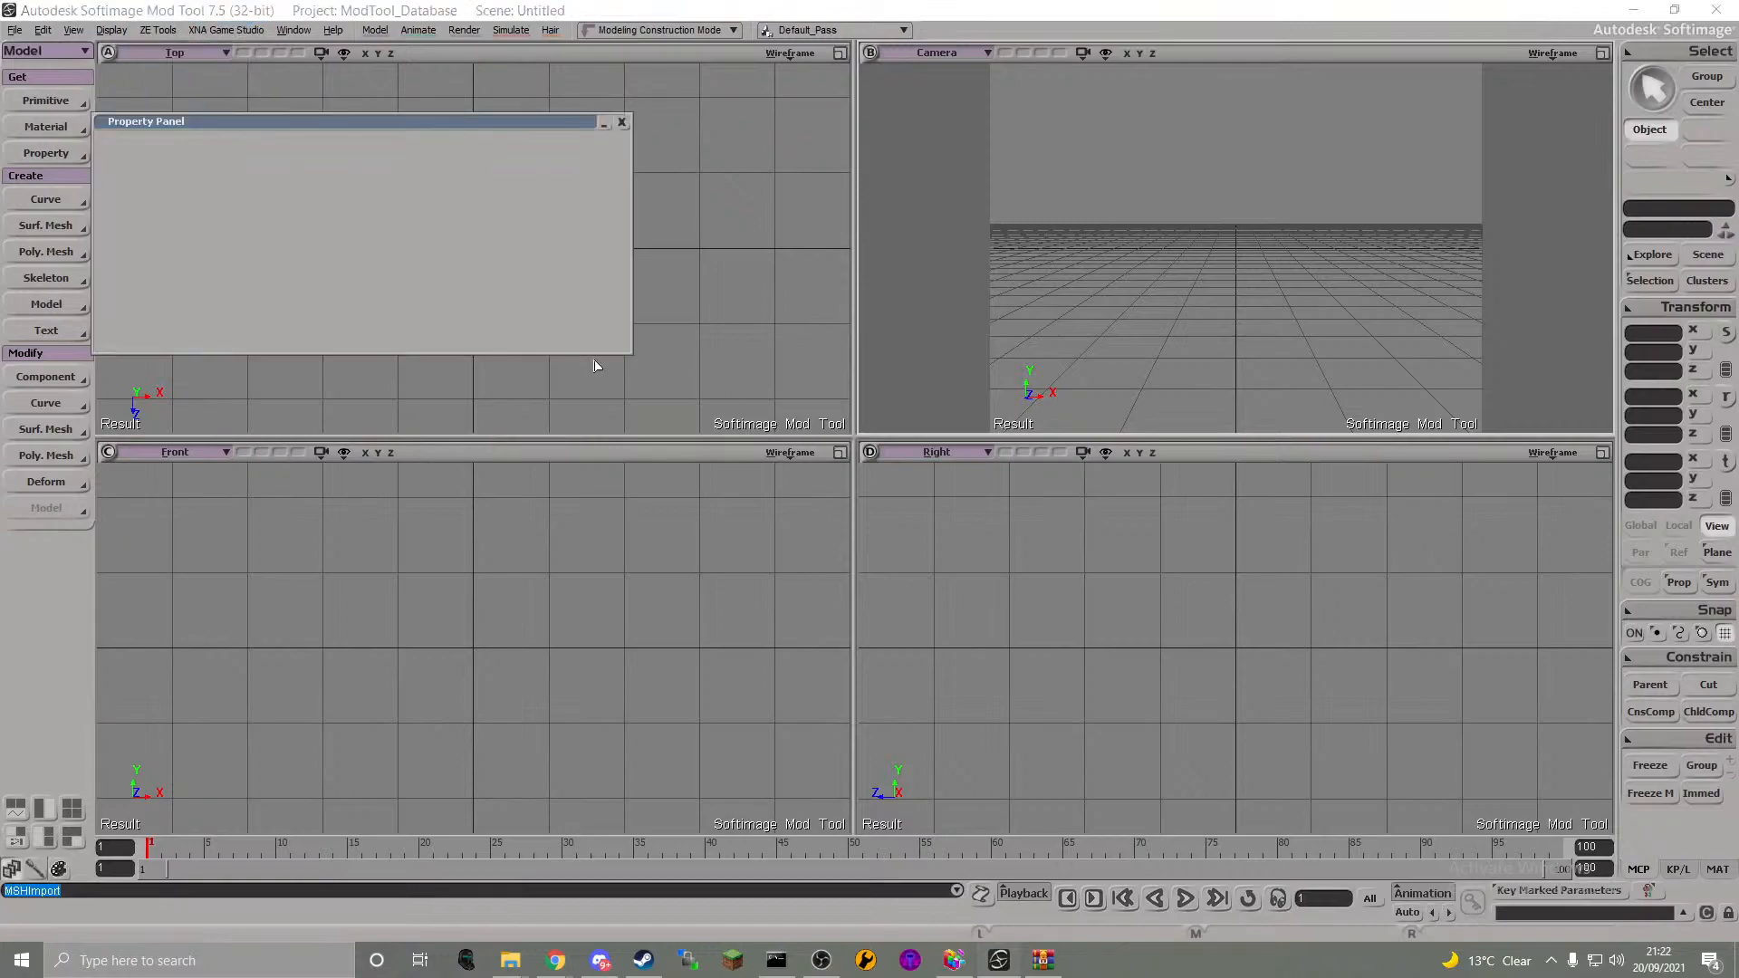
{"action": "left_click", "coordinate": [512, 305]}
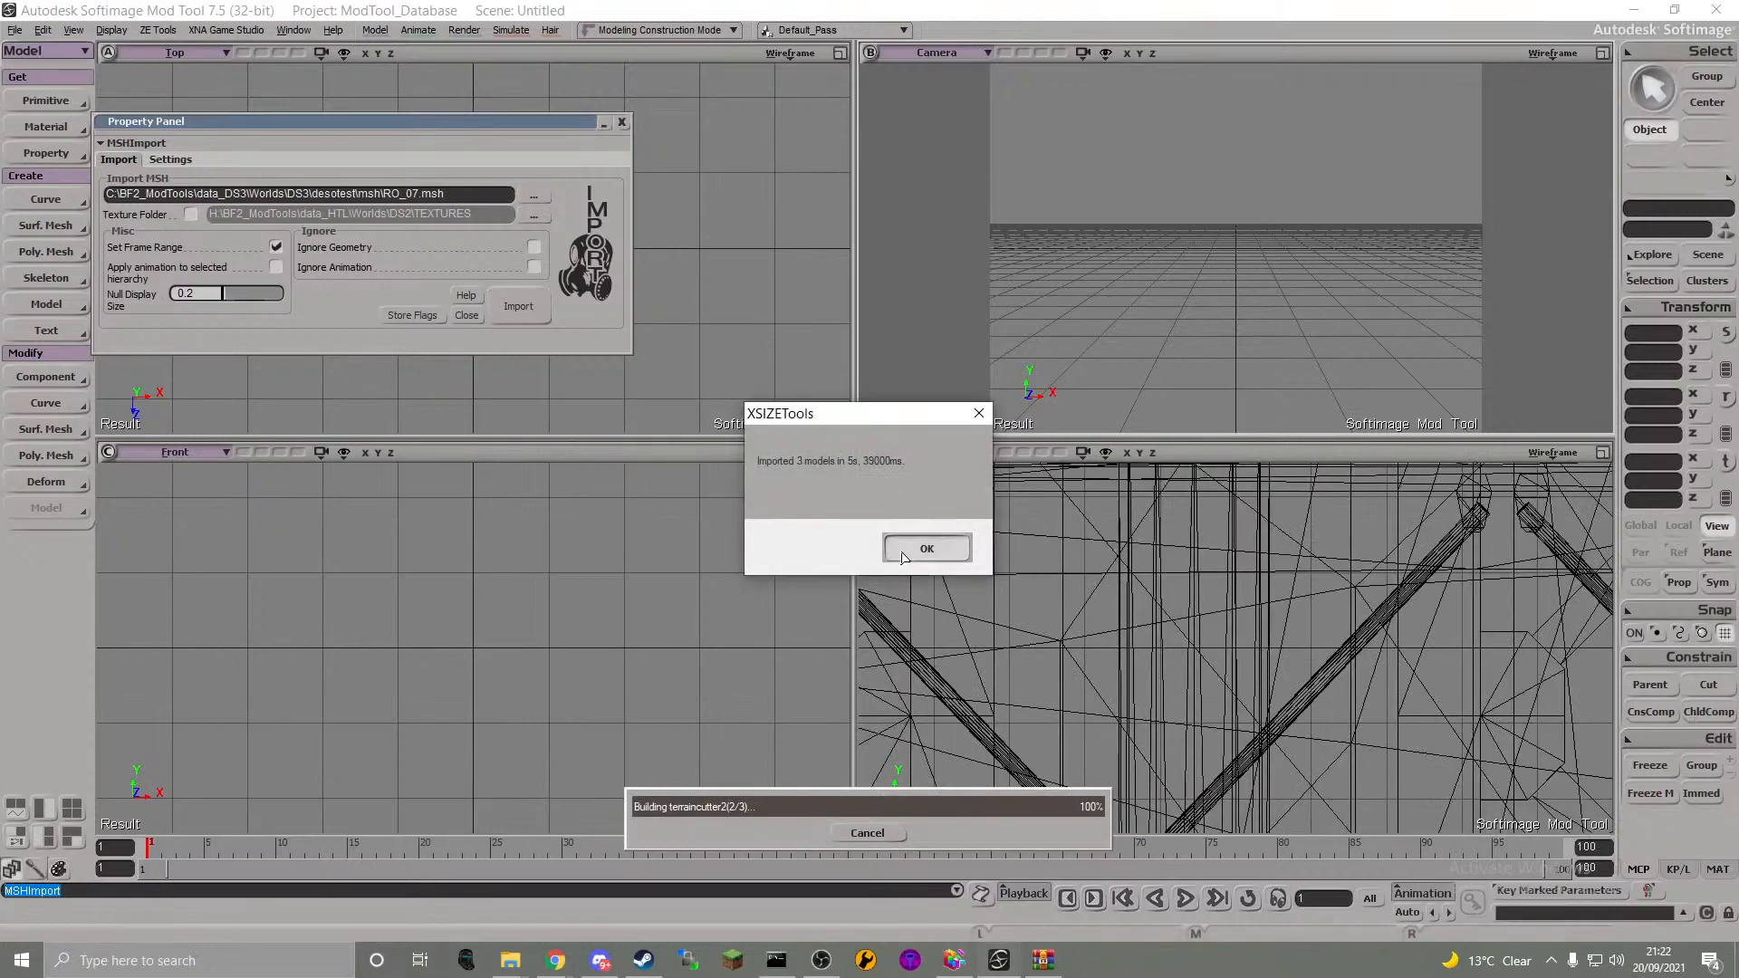
{"action": "left_click", "coordinate": [901, 549]}
{"action": "left_click", "coordinate": [622, 123]}
{"action": "key", "text": "s"}
{"action": "right_click_drag", "start_coordinate": [1281, 256], "coordinate": [1304, 167]}
{"action": "middle_click_drag", "start_coordinate": [1305, 166], "coordinate": [1186, 111]}
{"action": "right_click_drag", "start_coordinate": [1186, 111], "coordinate": [1320, 268]}
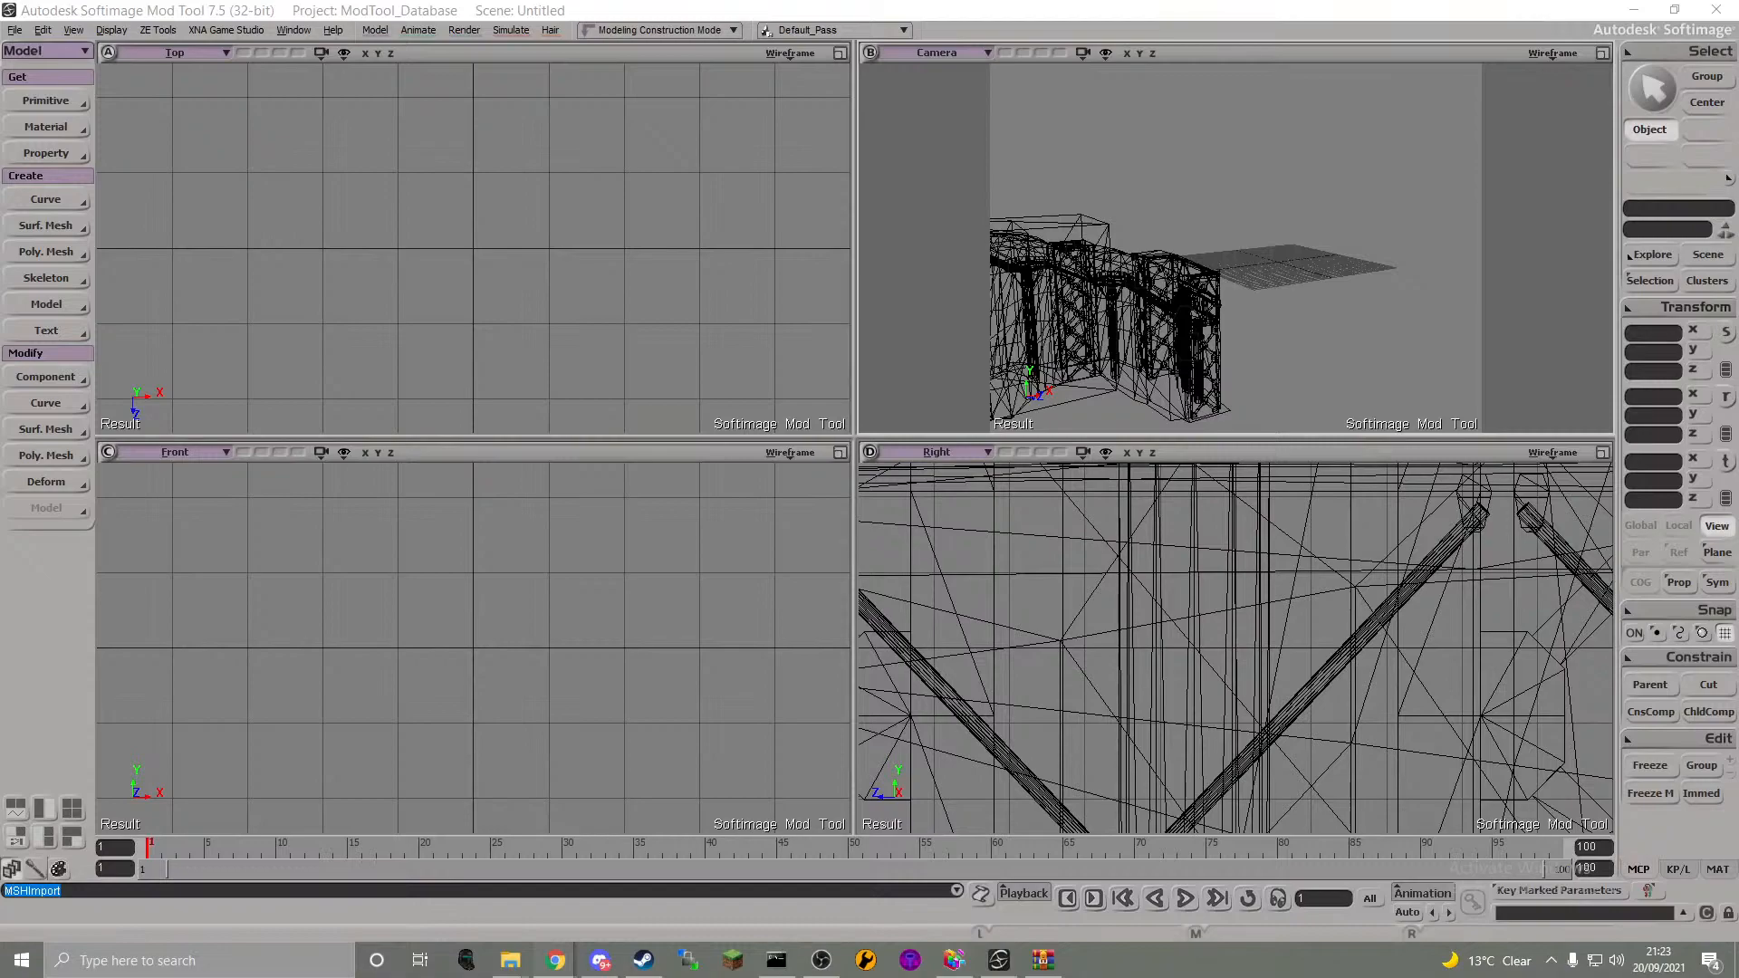
{"action": "key", "text": "s"}
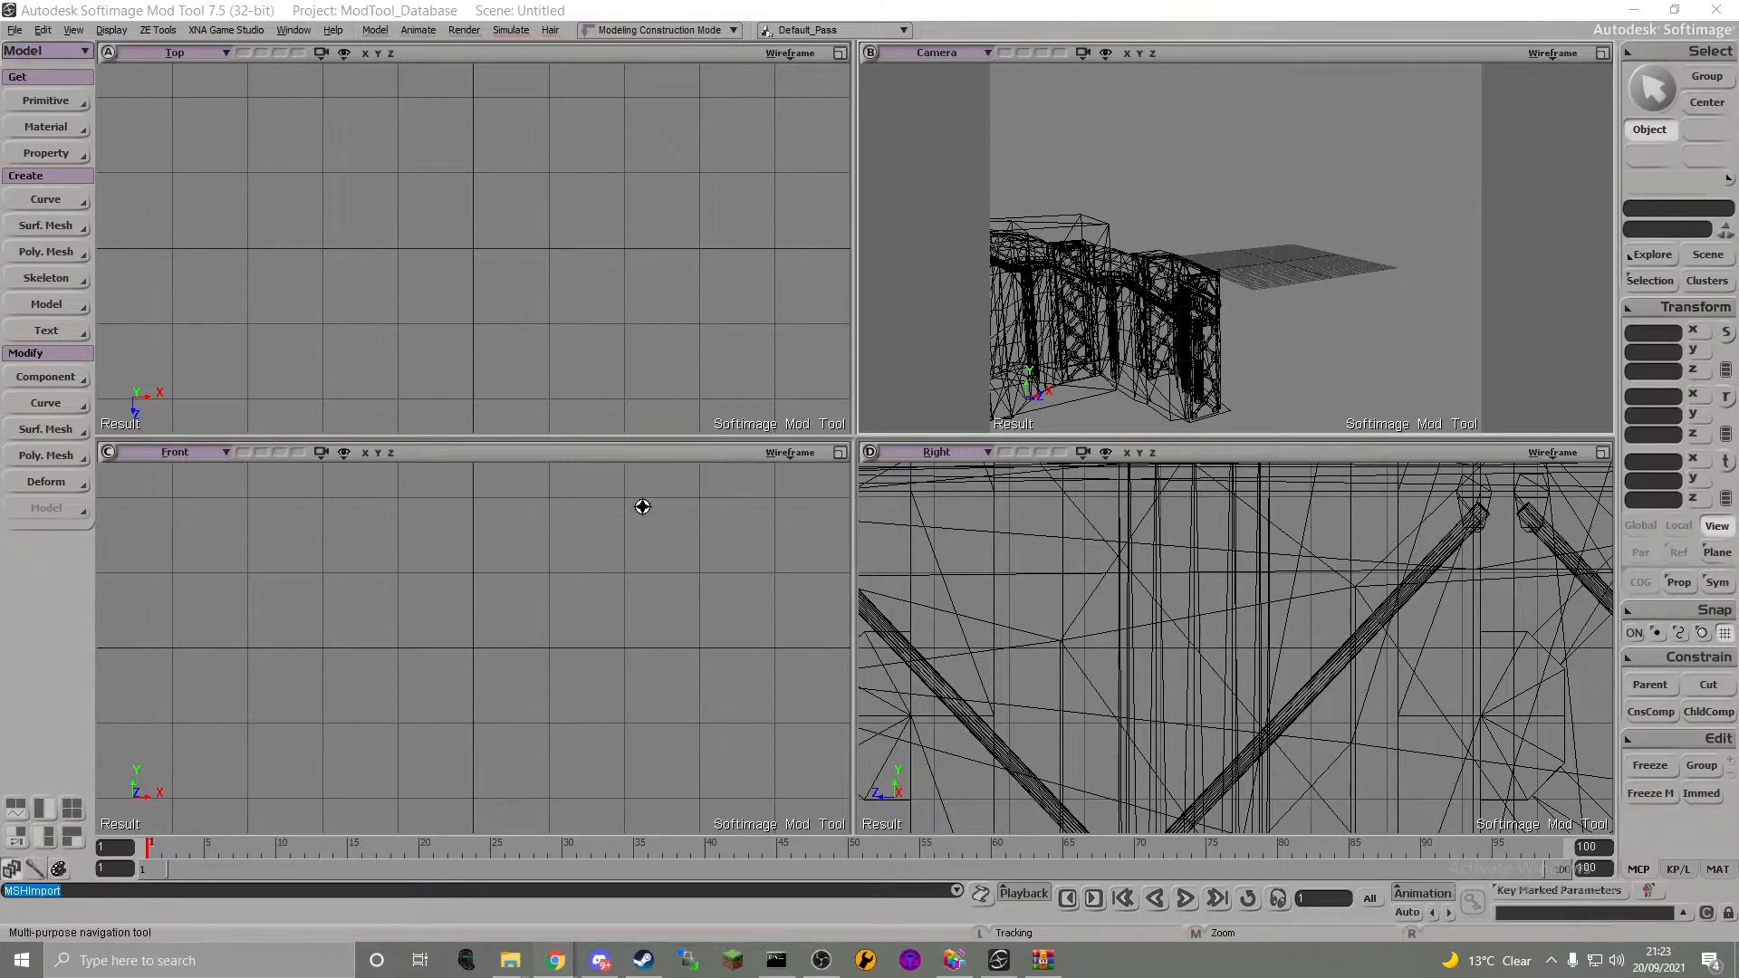
- Switch to File Explorer, look through data_HTL\Worlds\DS2 and return to the BF2_ModTools folder
{"action": "mouse_move", "coordinate": [510, 964]}
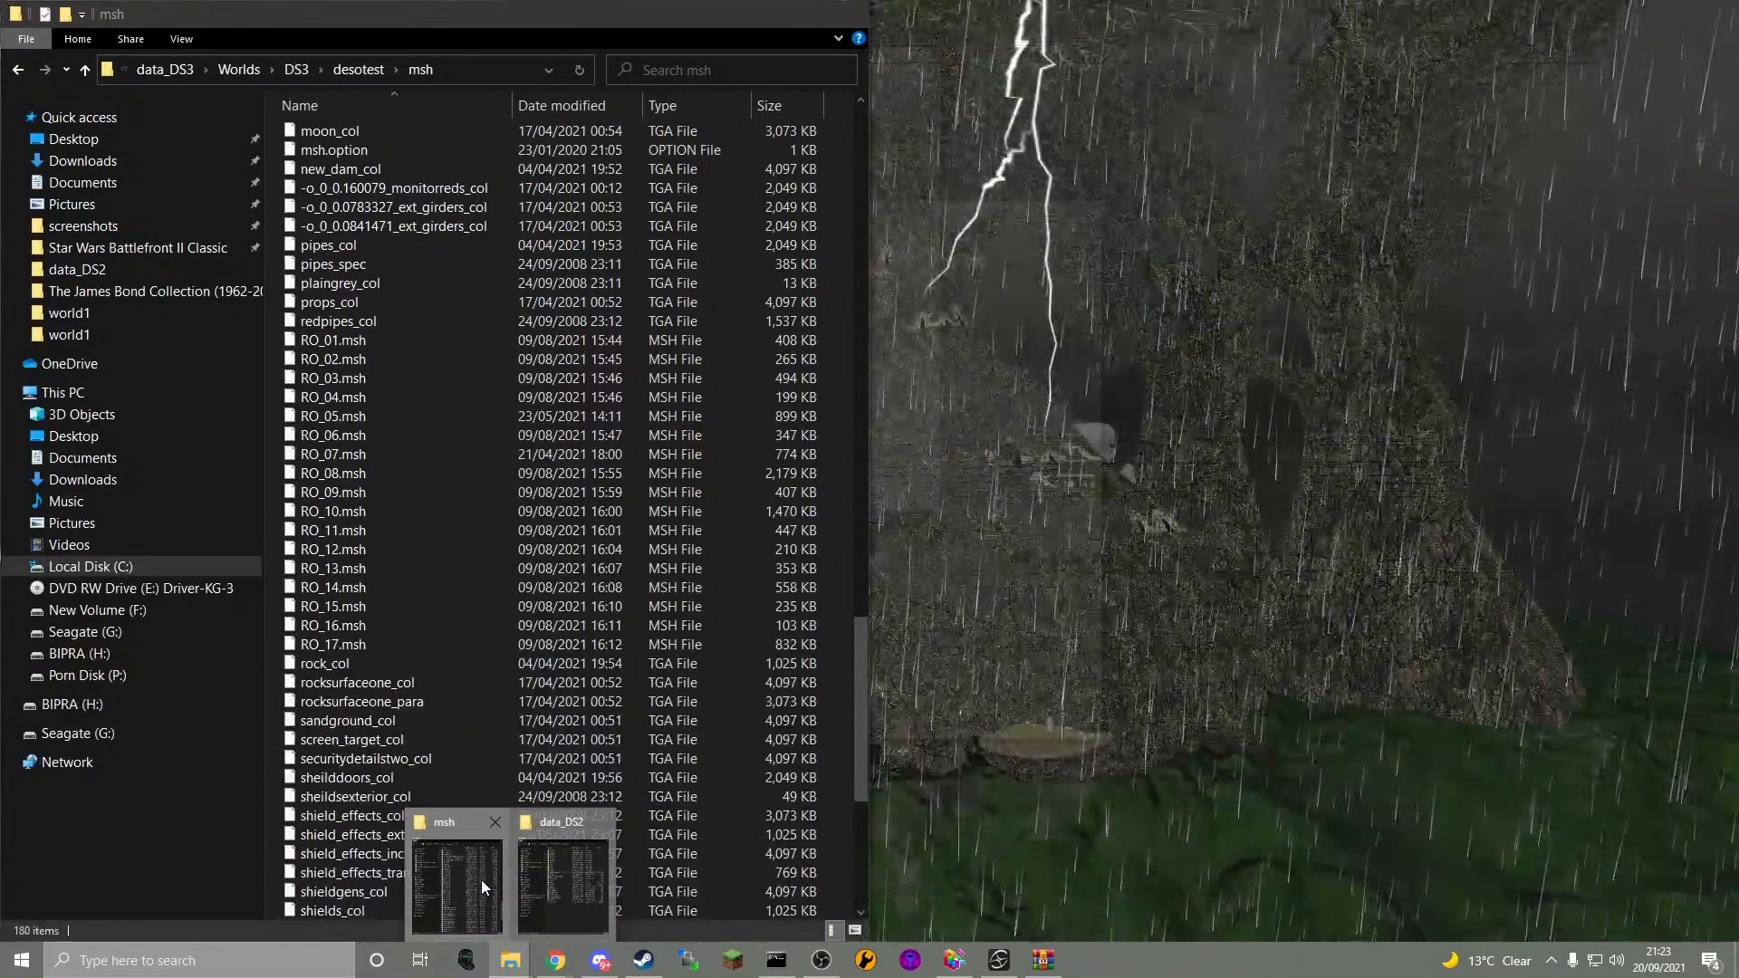
{"action": "left_click", "coordinate": [562, 884]}
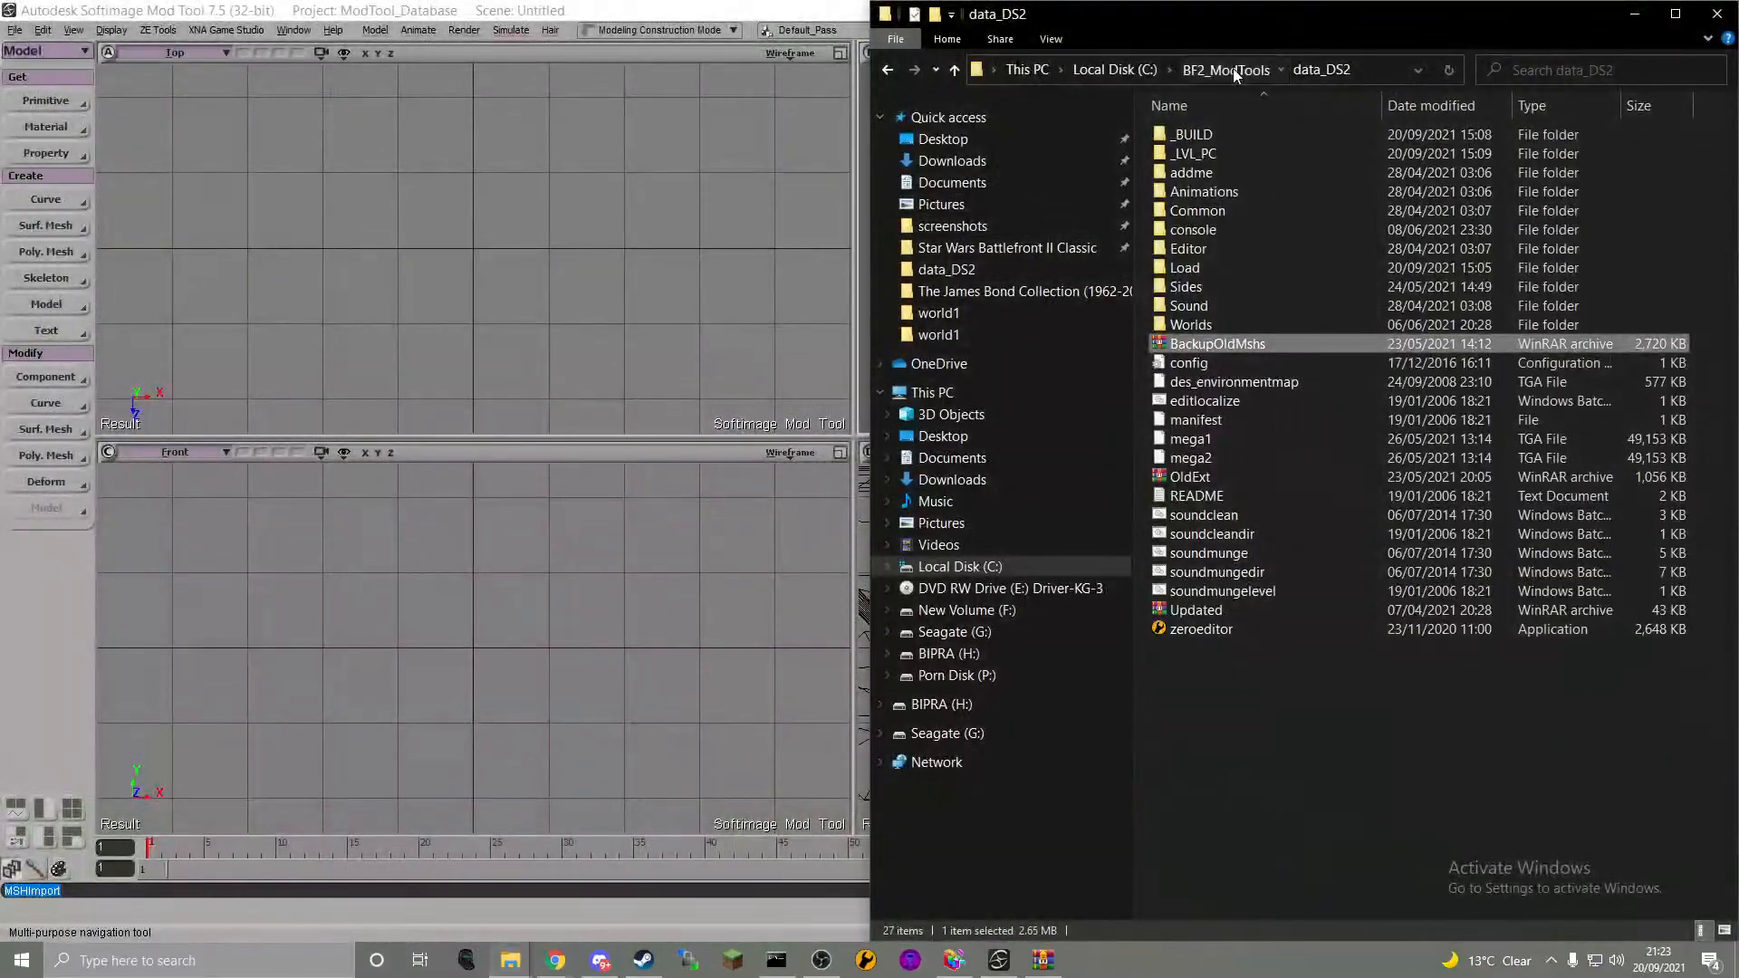
{"action": "left_click", "coordinate": [1232, 69]}
{"action": "scroll", "coordinate": [1382, 400], "scroll_direction": "down", "scroll_amount": 2}
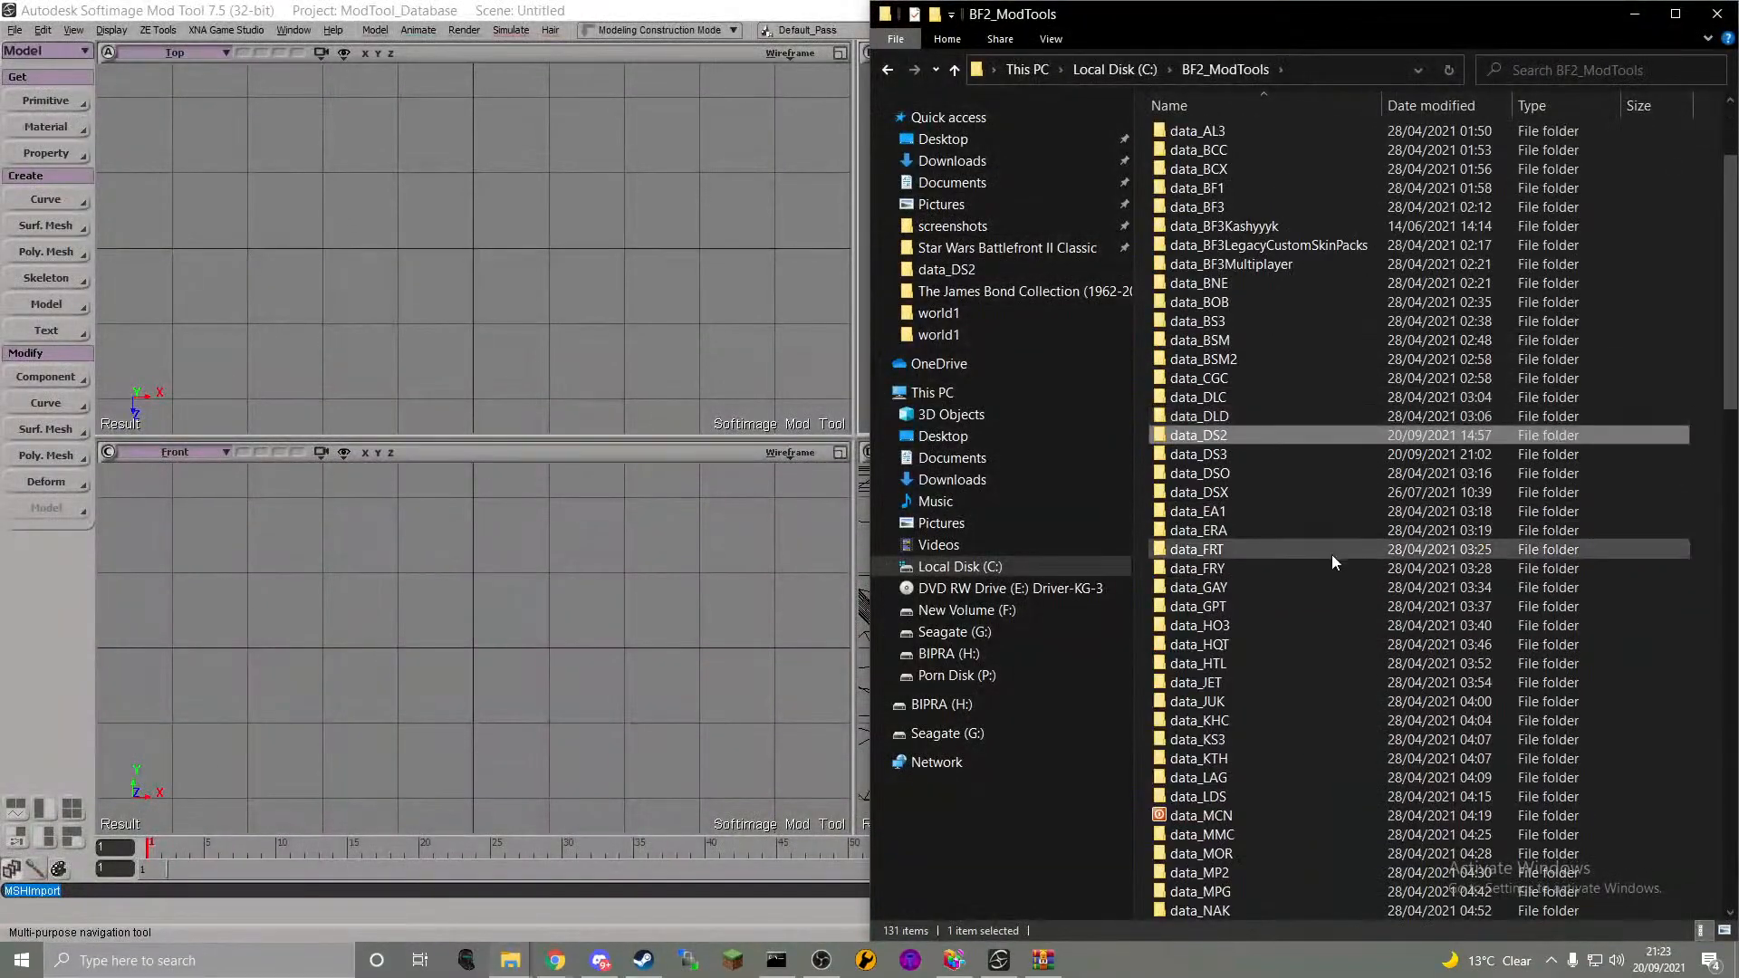
{"action": "double_click", "coordinate": [1288, 663]}
{"action": "double_click", "coordinate": [1290, 346]}
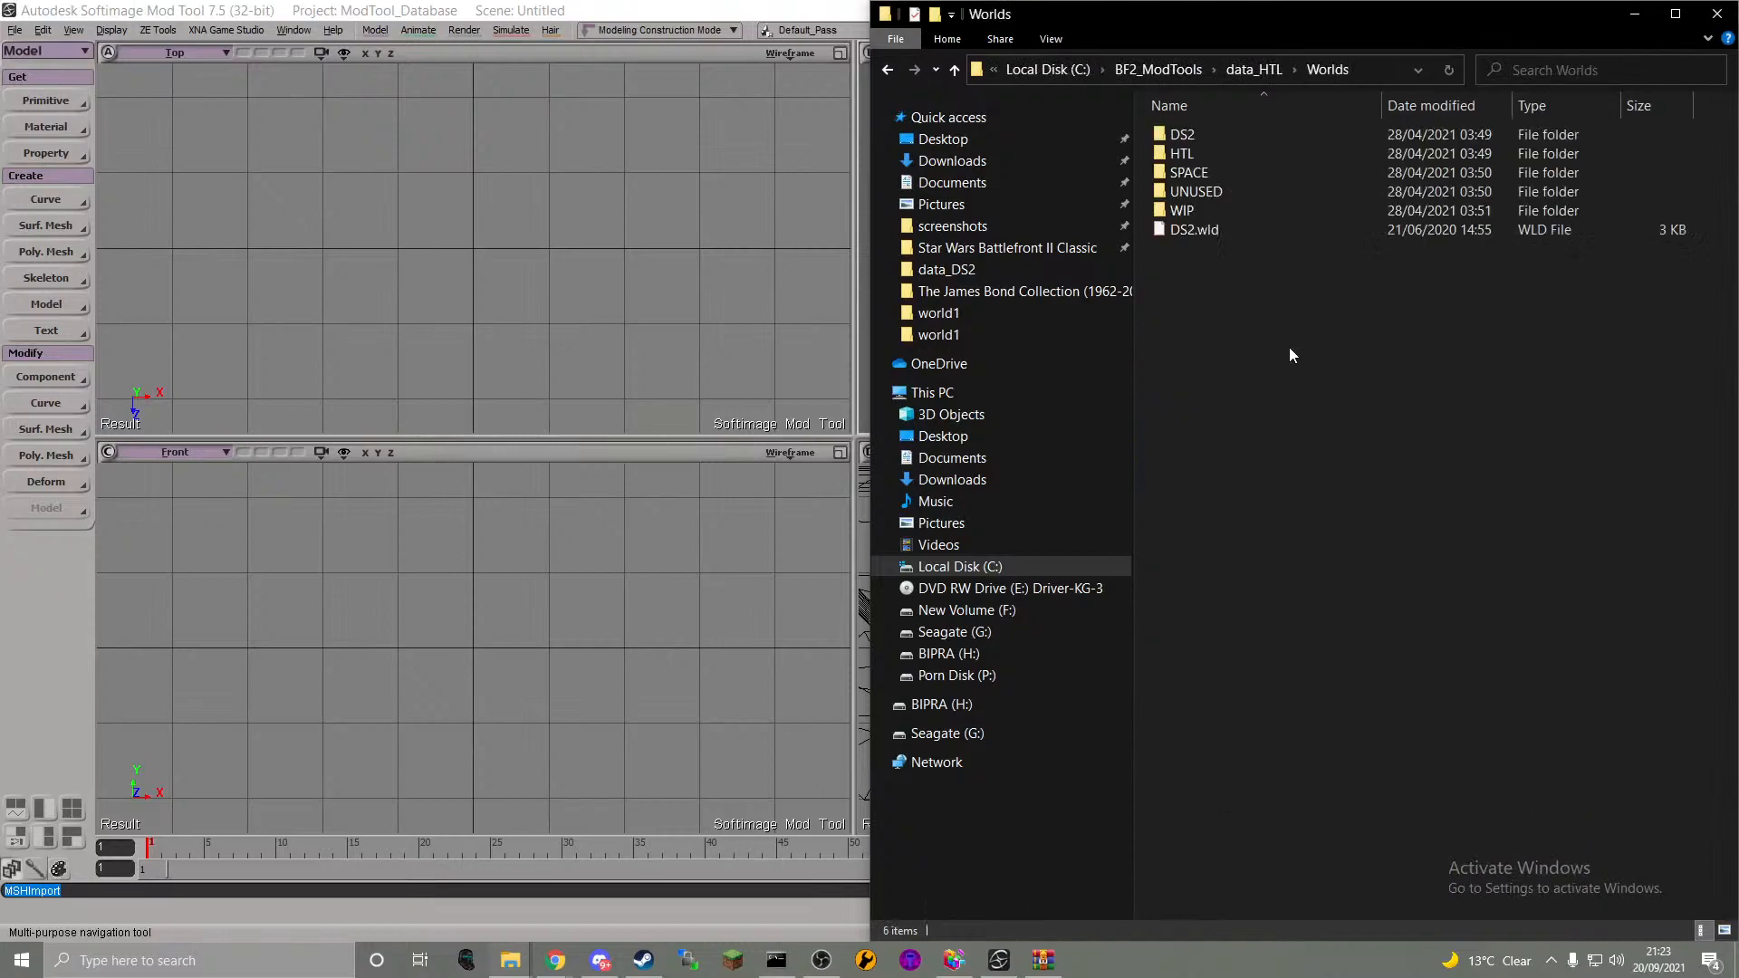
{"action": "key", "text": "d"}
{"action": "key", "text": "Return"}
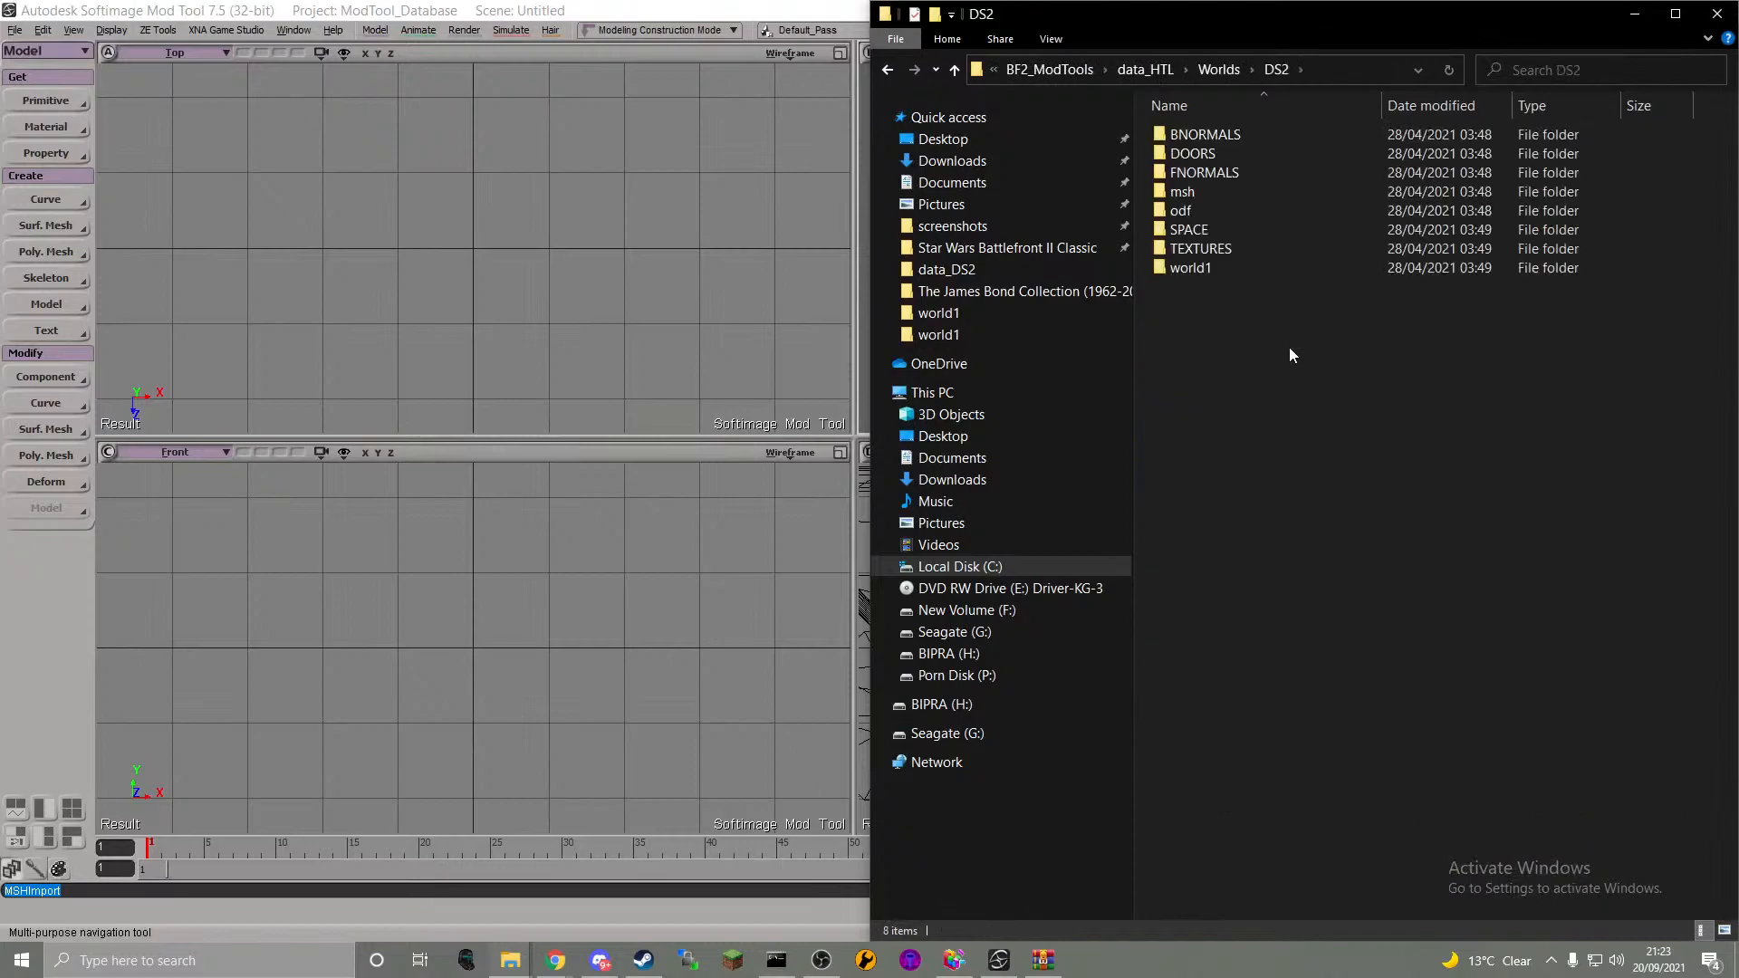
{"action": "left_click", "coordinate": [889, 70]}
{"action": "left_click", "coordinate": [889, 69]}
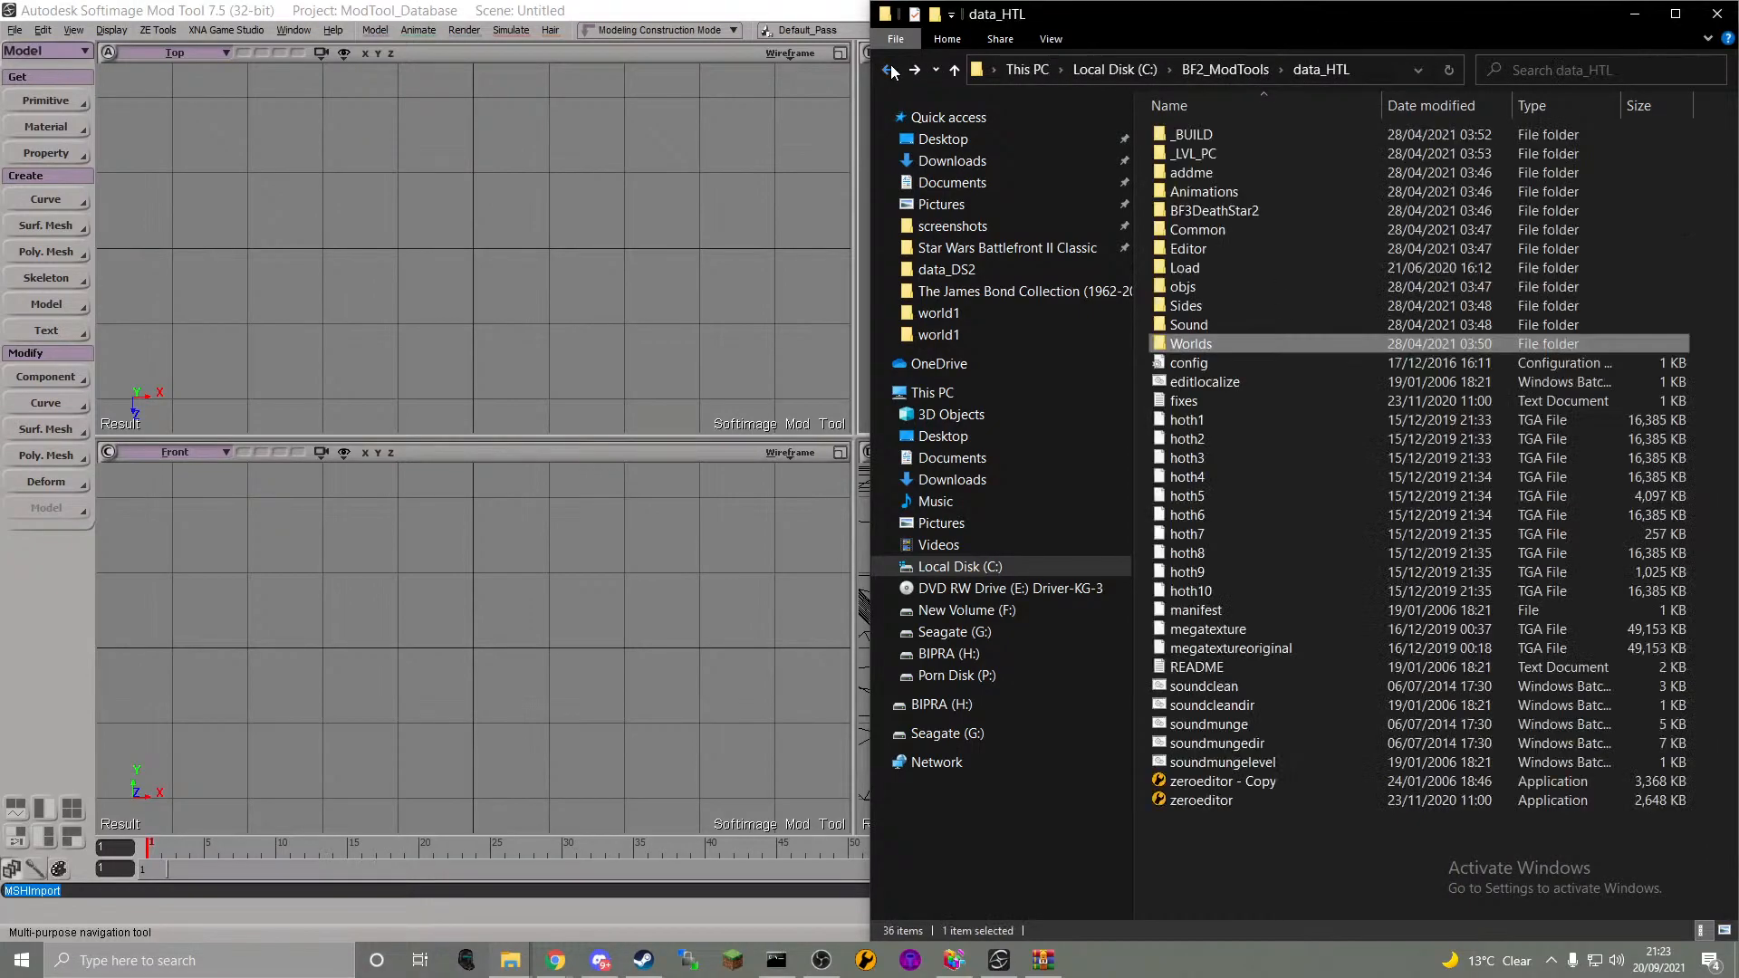
{"action": "left_click", "coordinate": [889, 70]}
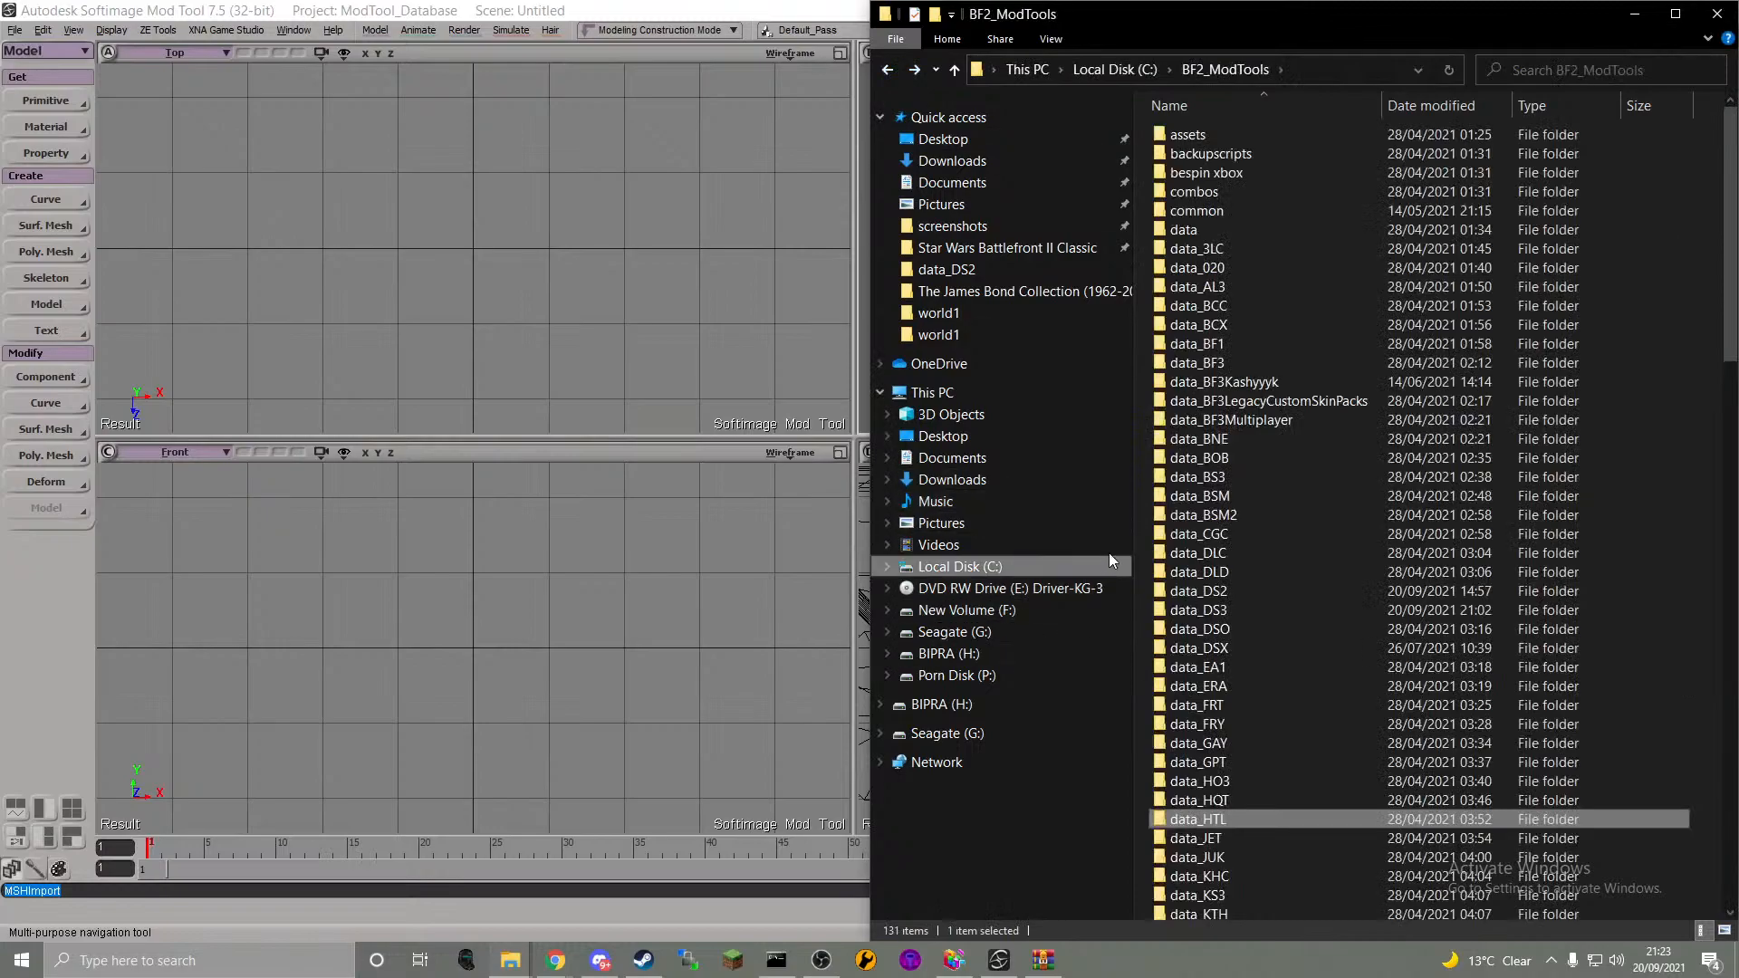
- Look through the Desolation Station folder on drive P: in File Explorer and copy its folder path
{"action": "left_click_drag", "start_coordinate": [1248, 14], "coordinate": [1738, 55]}
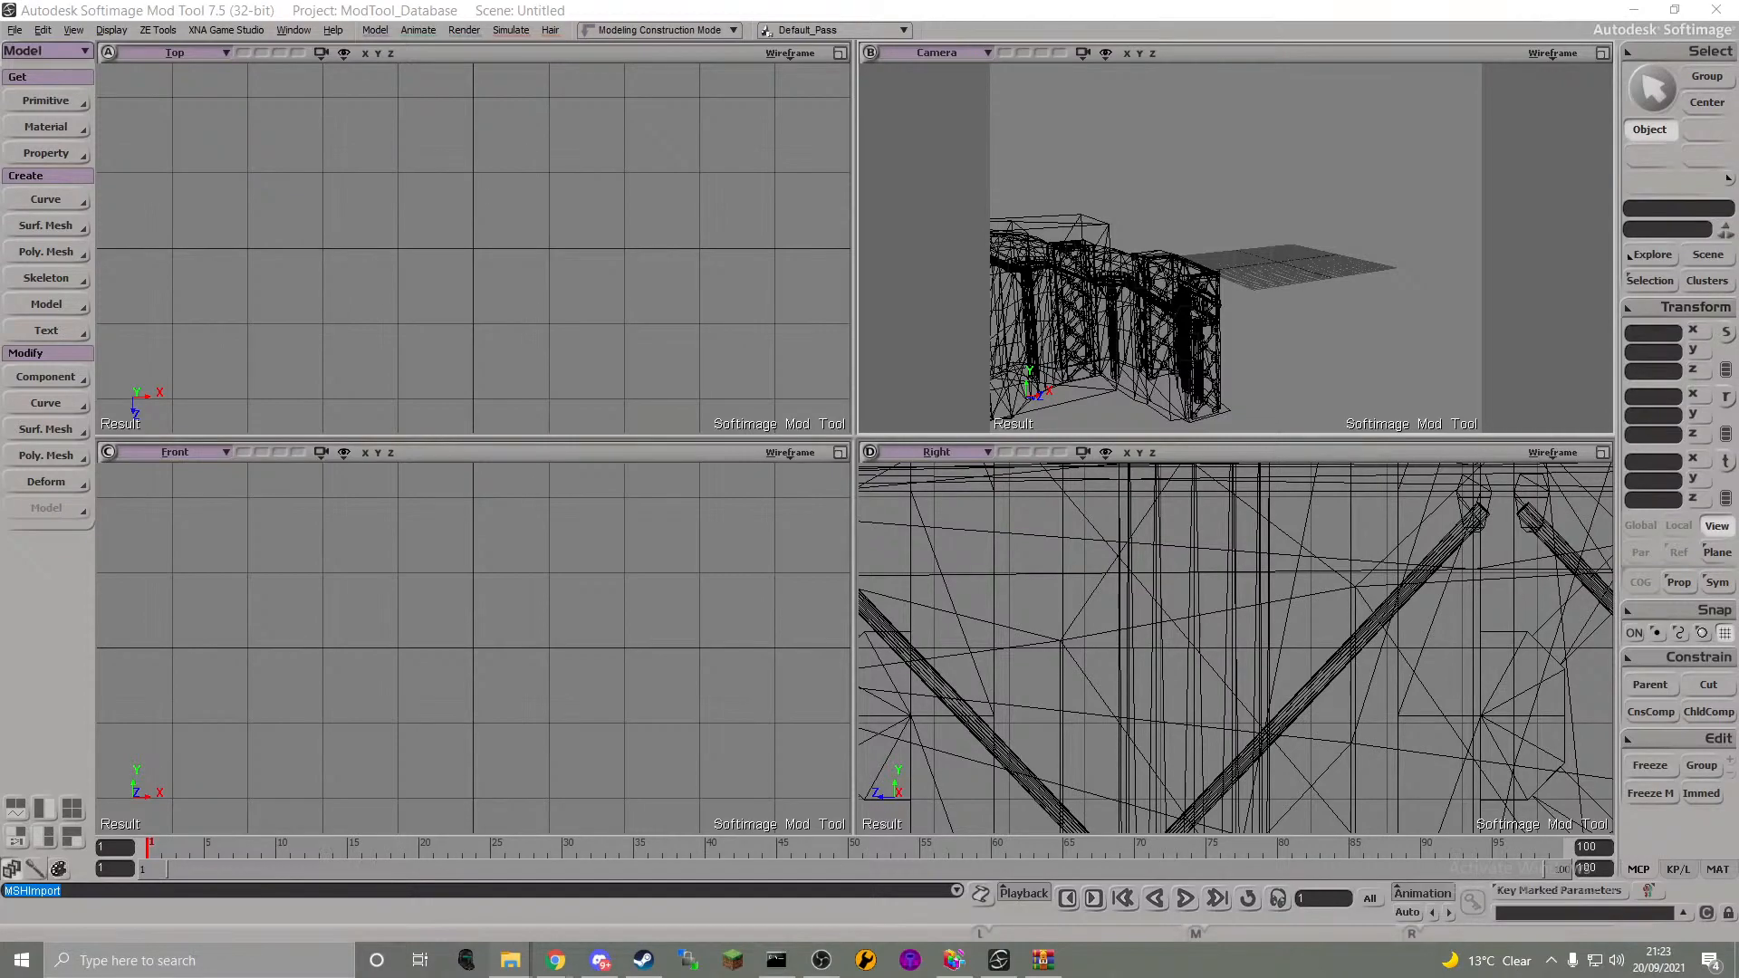
{"action": "left_click_drag", "start_coordinate": [1286, 977], "coordinate": [1738, 478]}
{"action": "left_click", "coordinate": [1497, 439]}
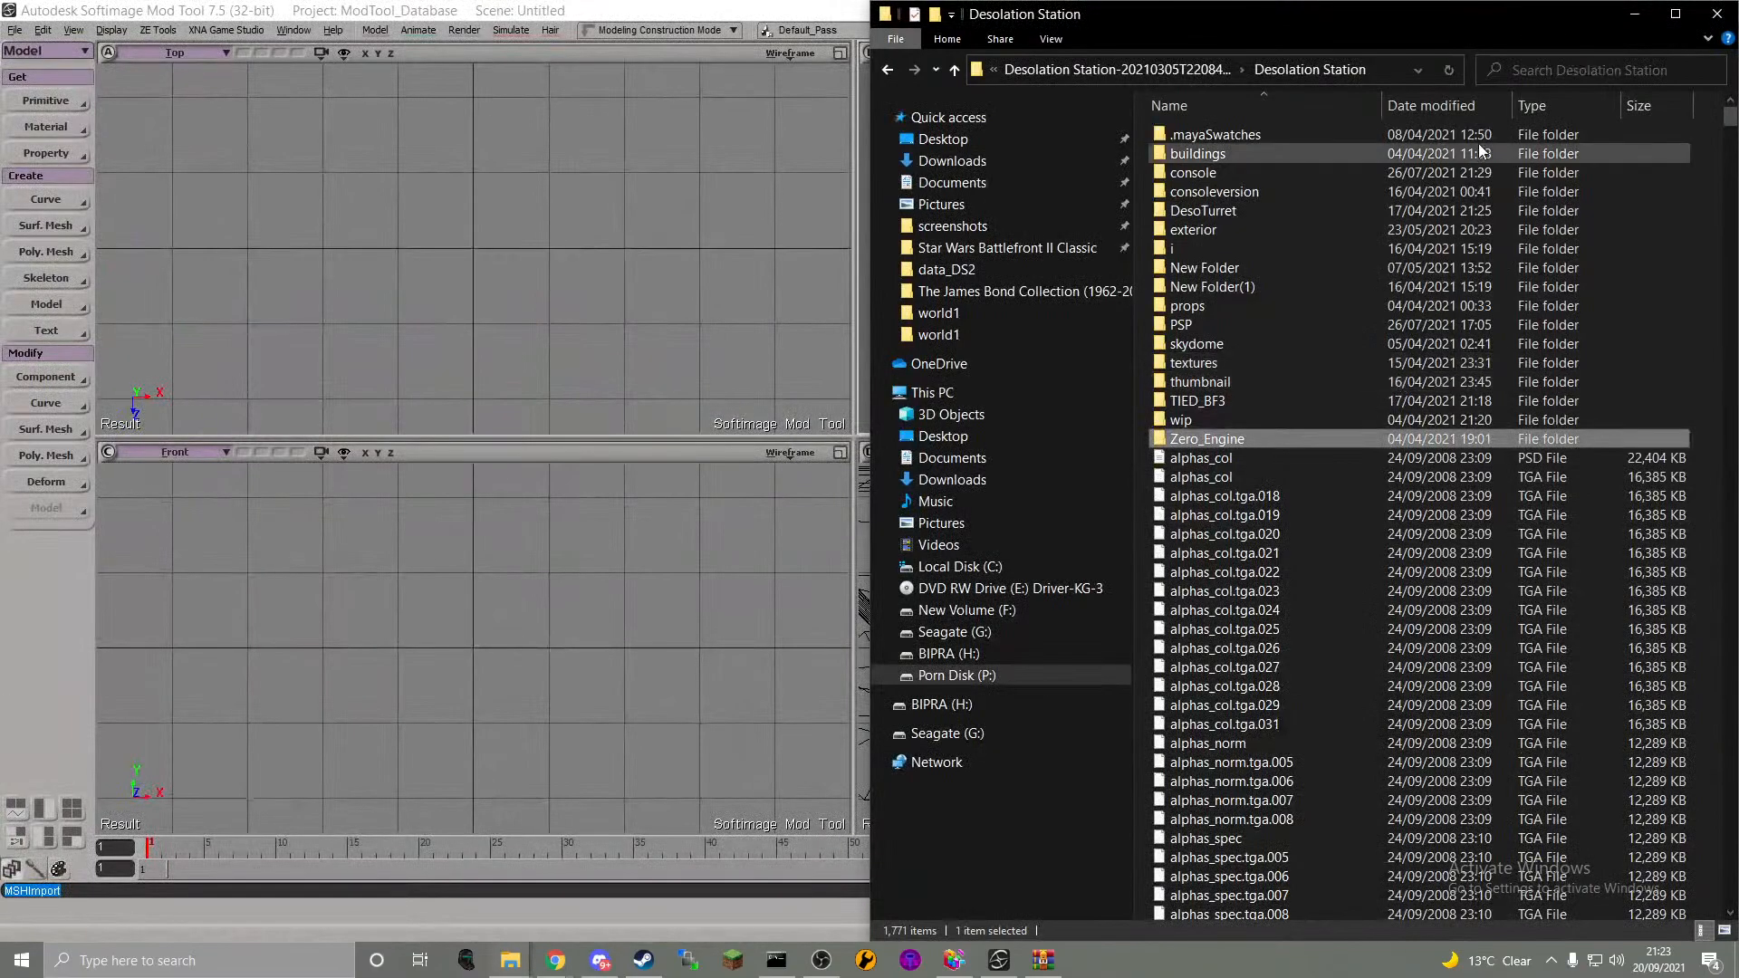
{"action": "scroll", "coordinate": [1488, 533], "scroll_direction": "down", "scroll_amount": 13}
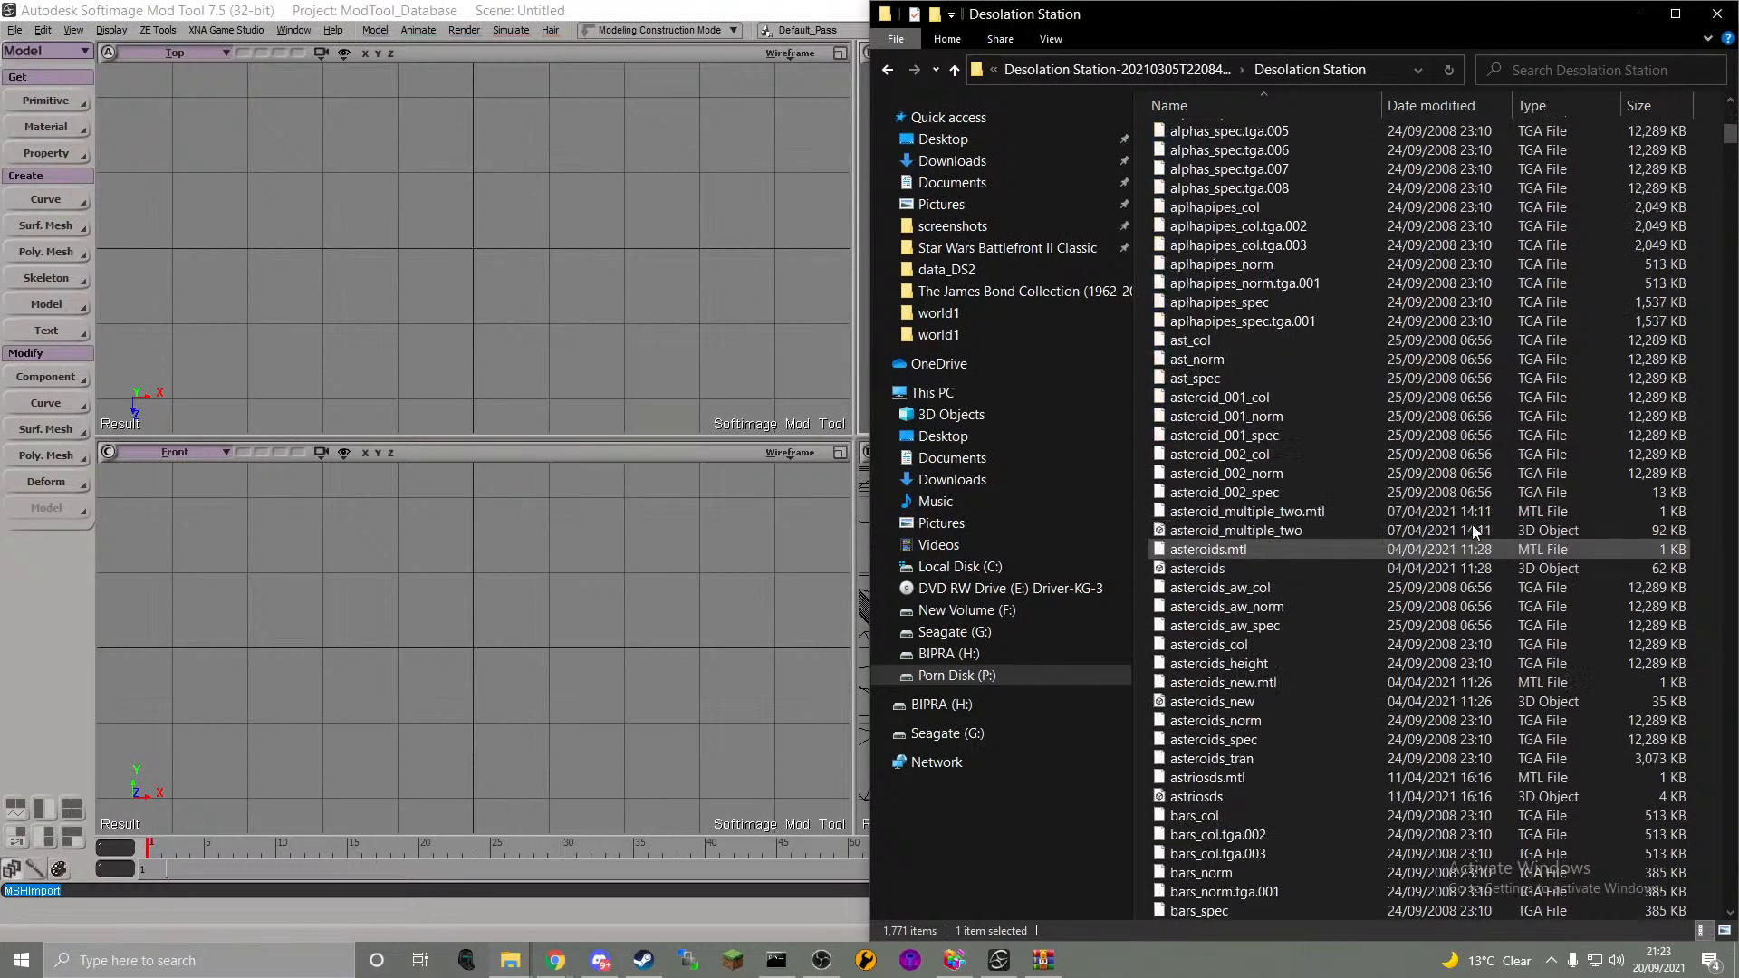
{"action": "left_click", "coordinate": [1373, 71]}
- In Softimage Mod Tool, start an OBJ import and browse to P:\Desolation Station-20210305T220847Z-001\Desolation Station for the file
{"action": "left_click", "coordinate": [614, 8]}
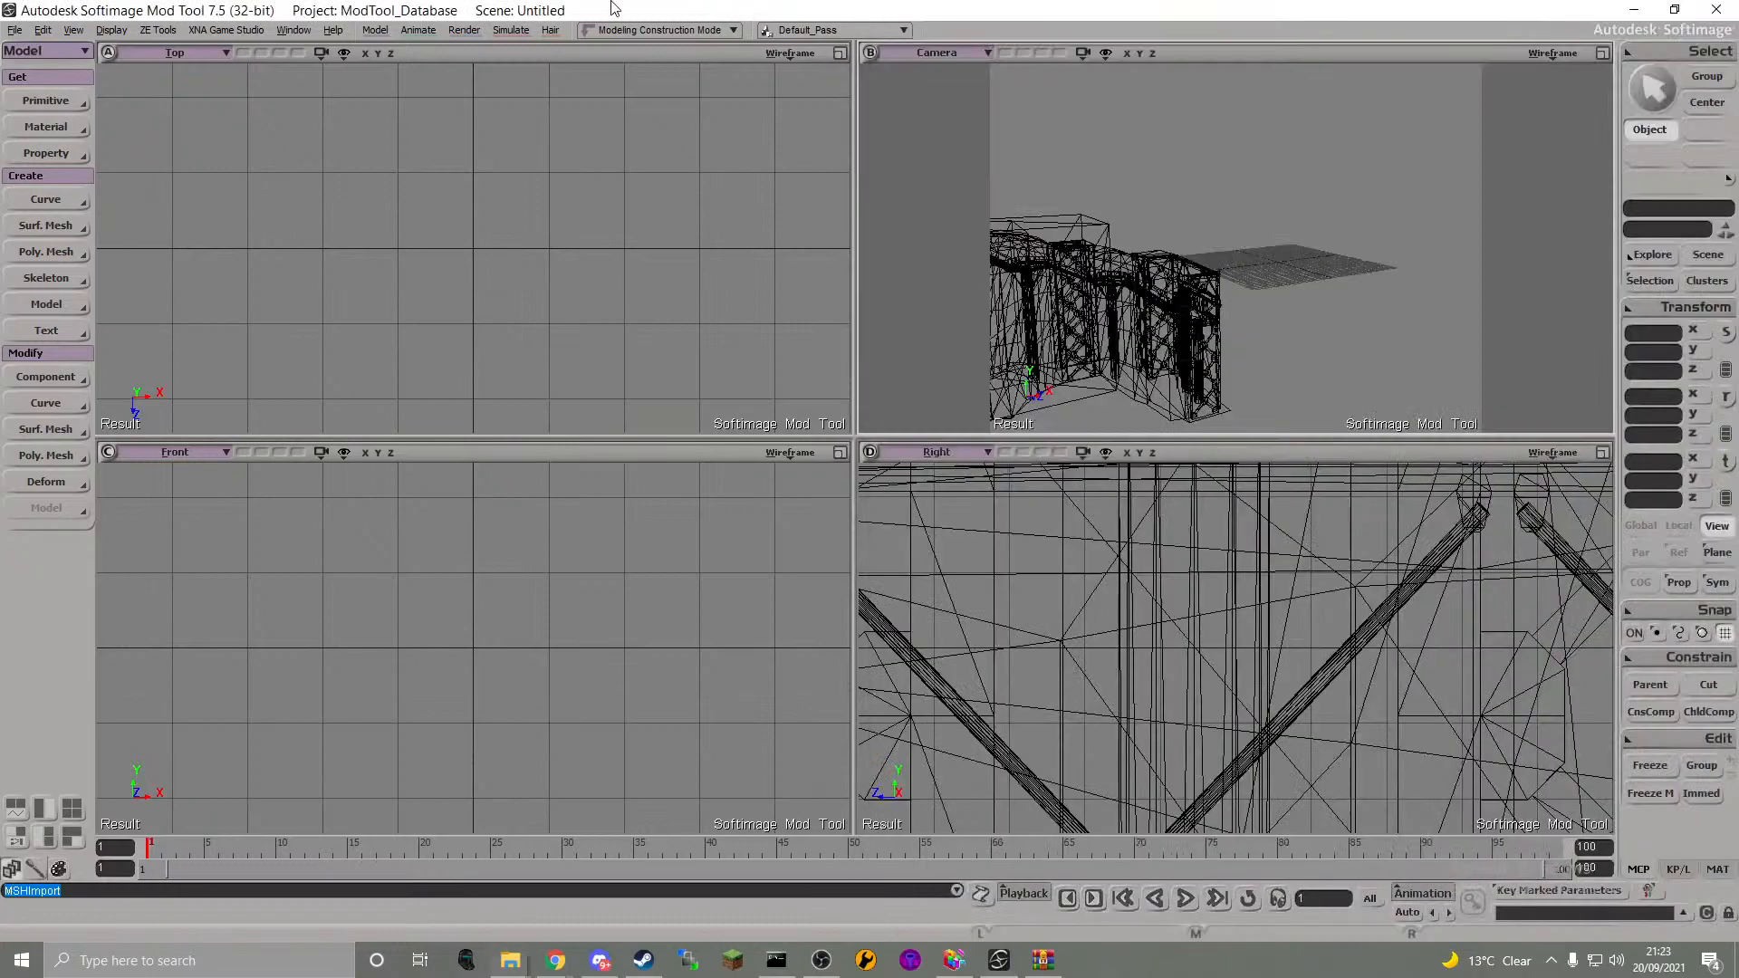
{"action": "left_click", "coordinate": [15, 30]}
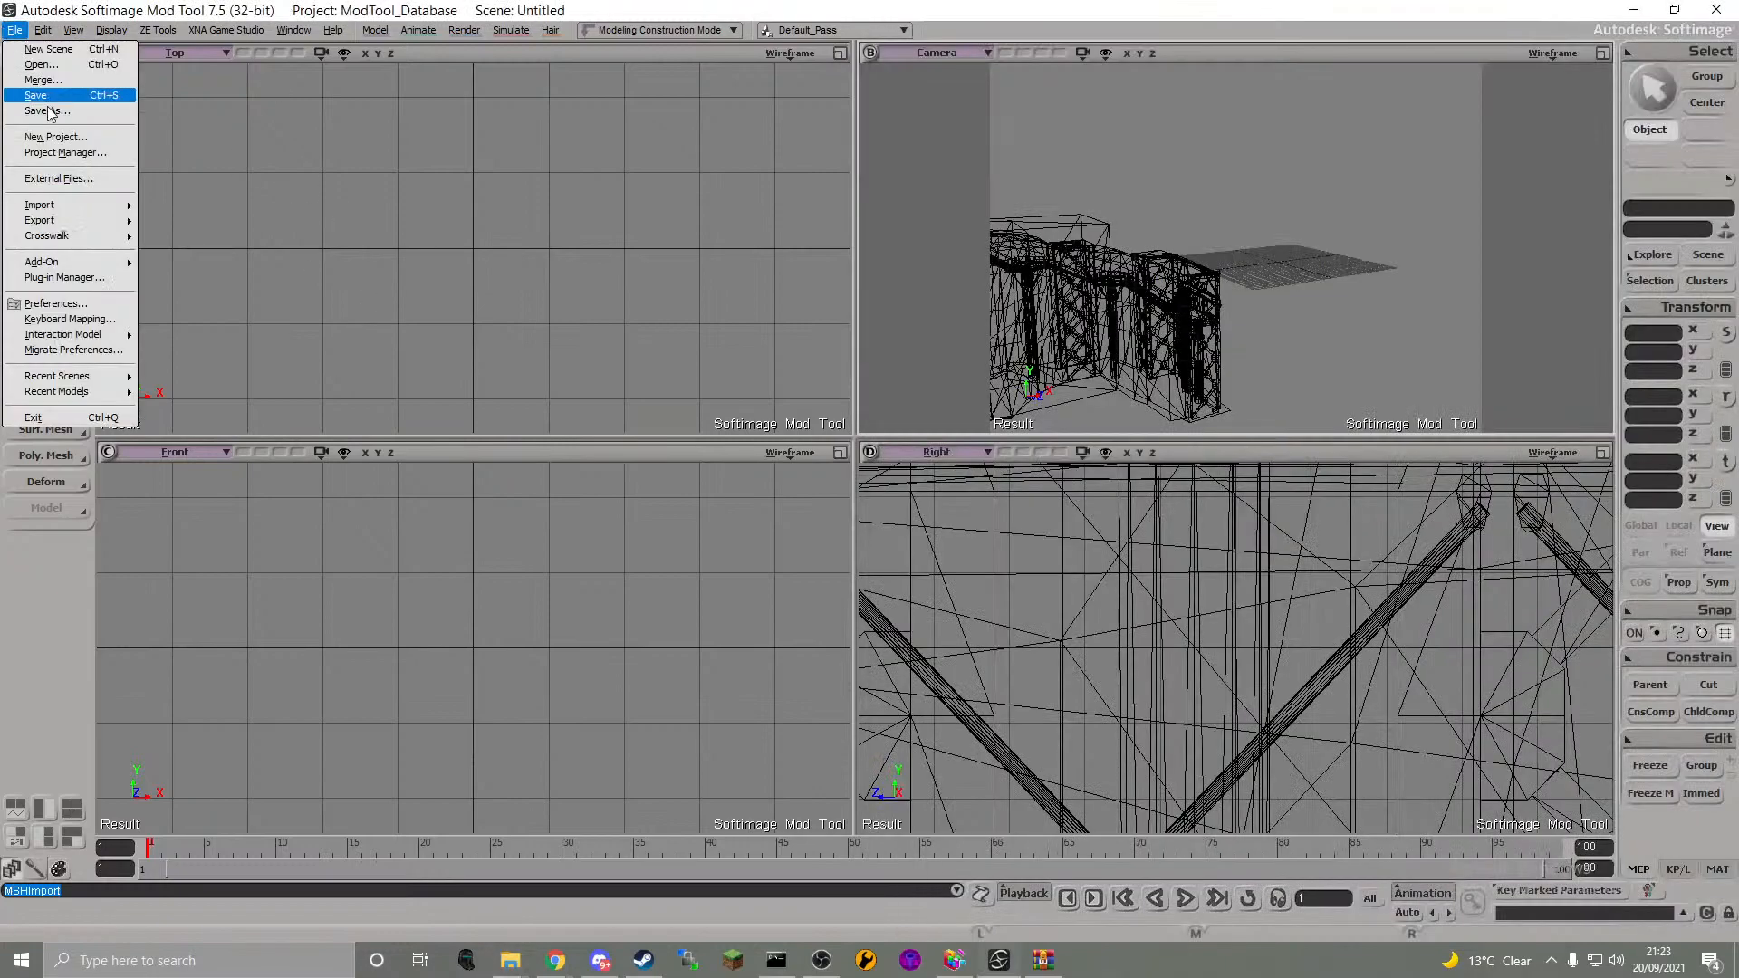
{"action": "mouse_move", "coordinate": [92, 208]}
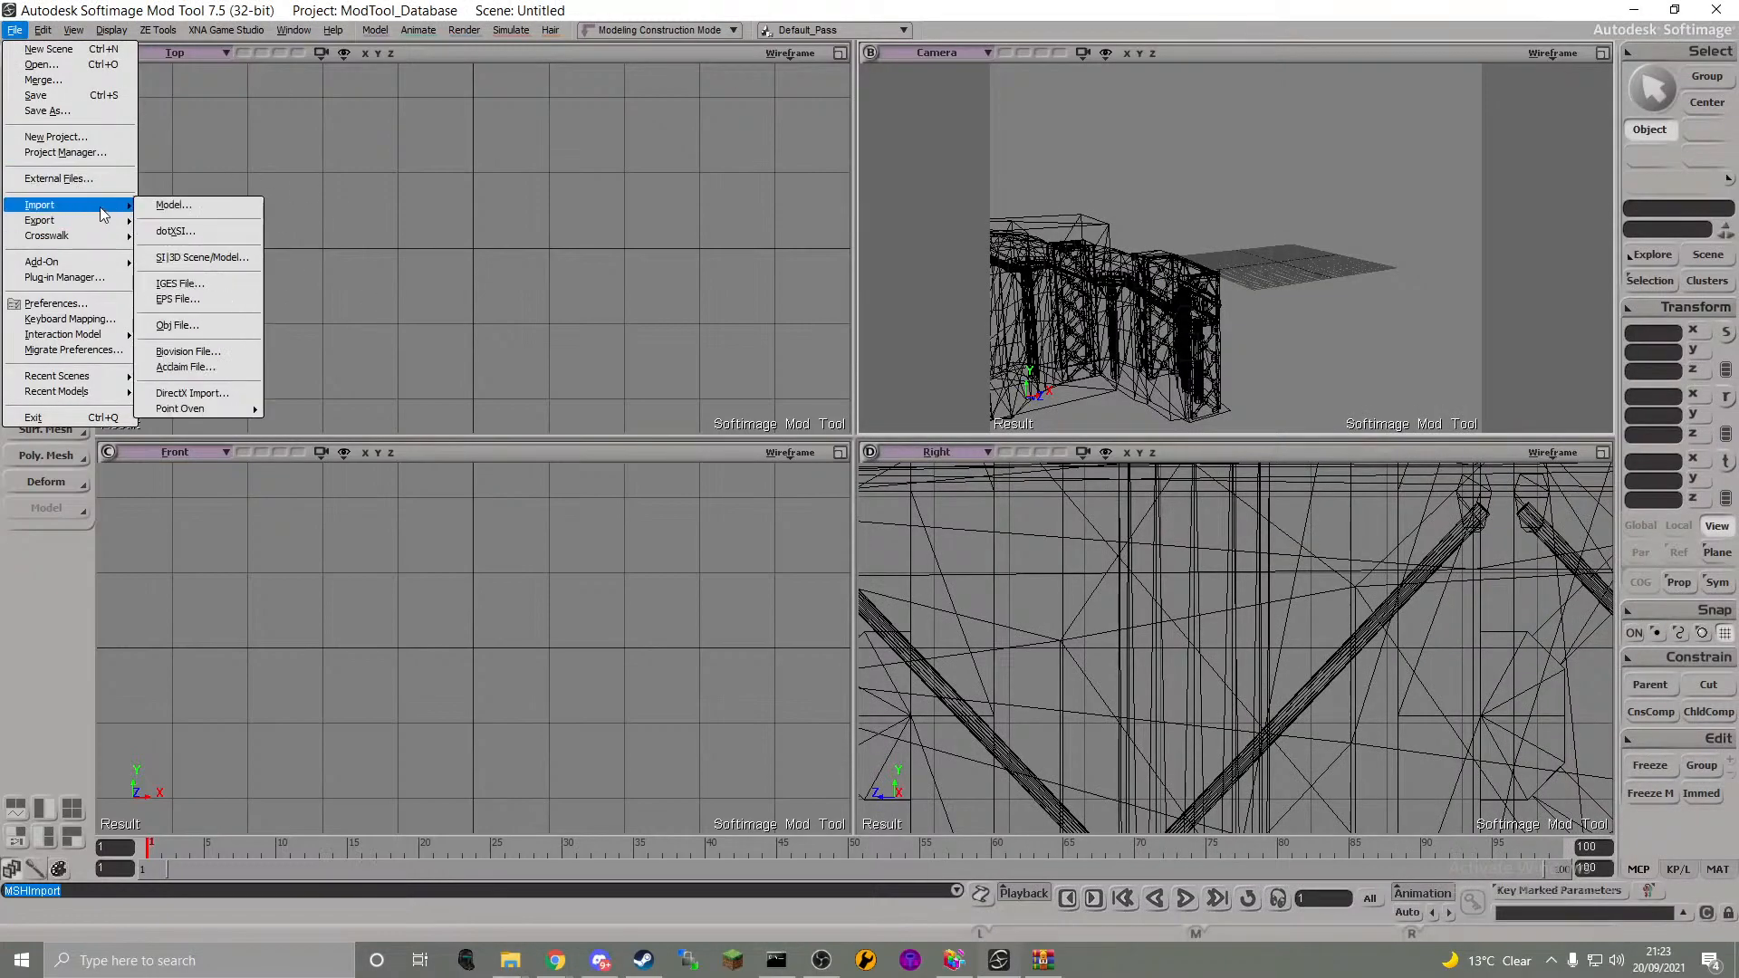
{"action": "left_click", "coordinate": [203, 323]}
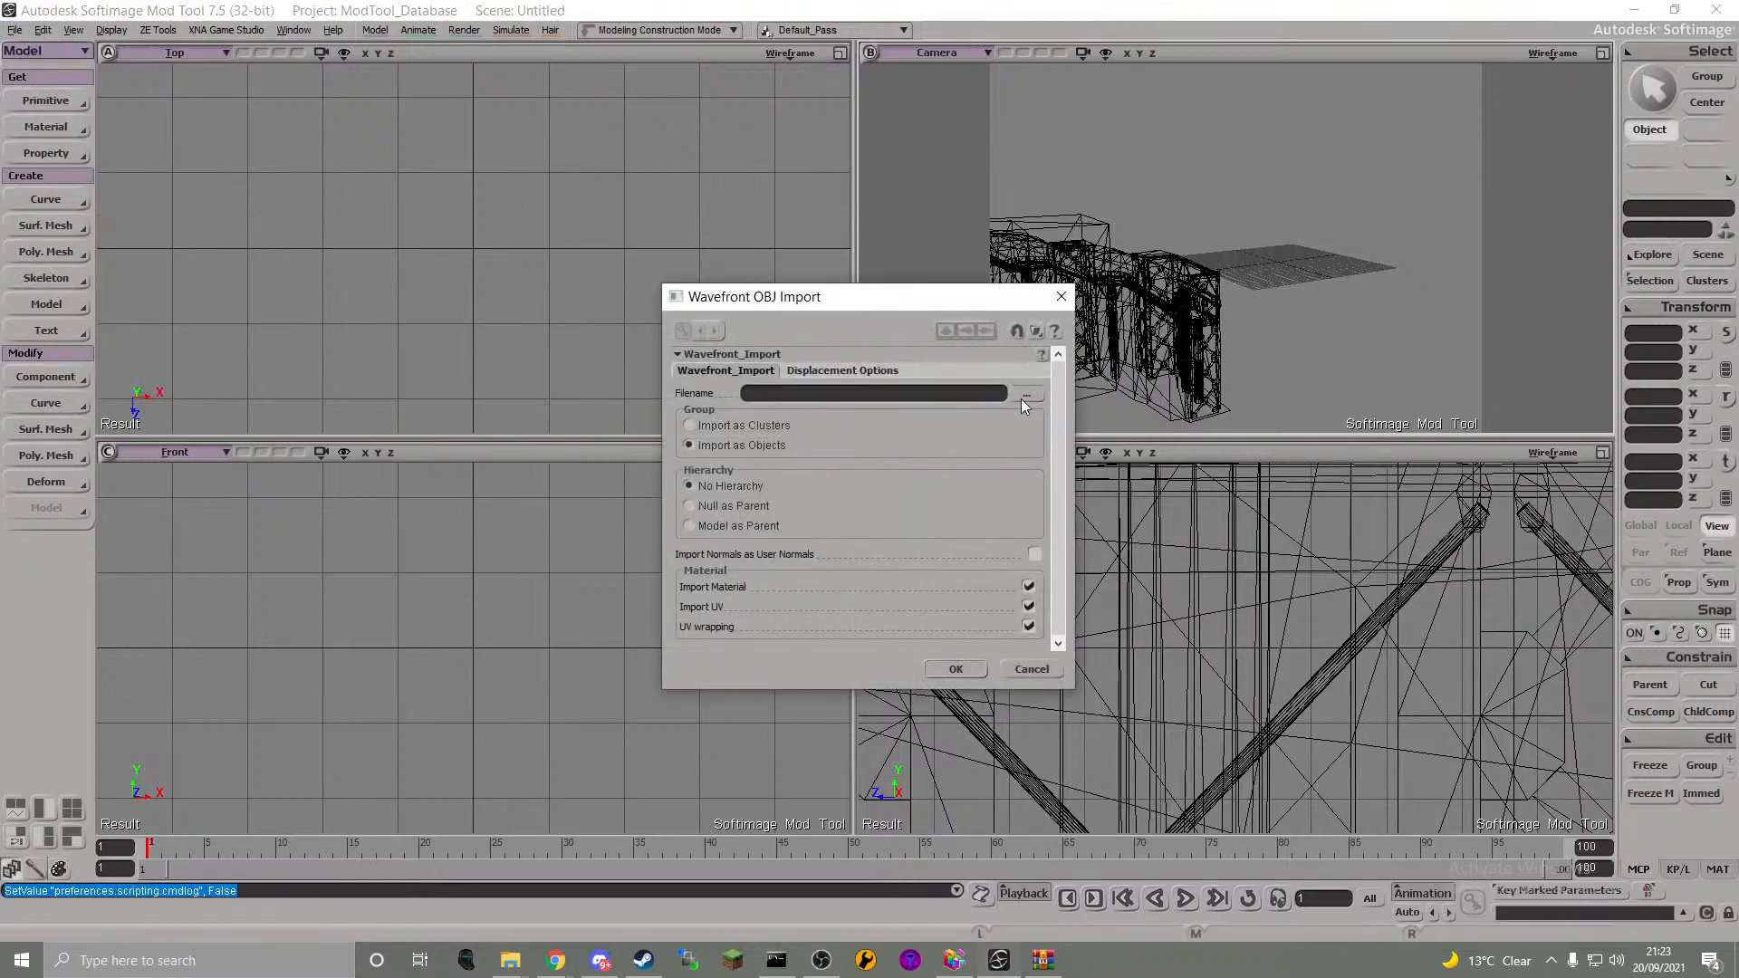
{"action": "left_click", "coordinate": [1026, 396]}
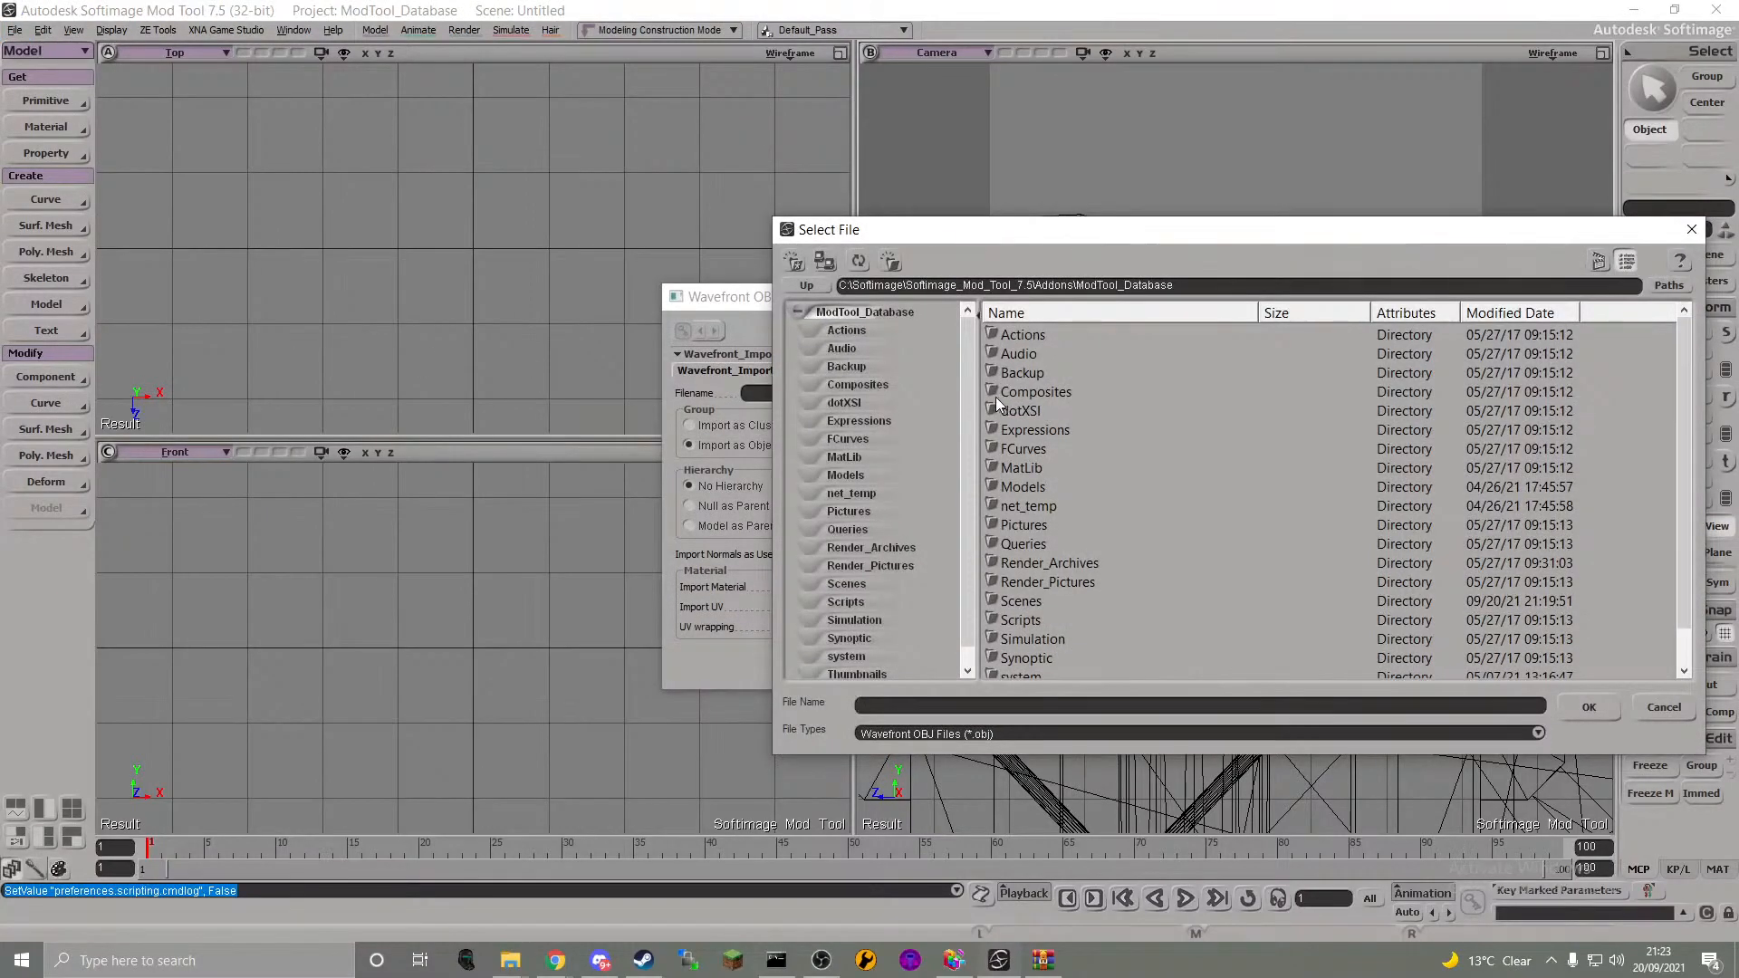
{"action": "left_click", "coordinate": [1061, 287]}
{"action": "type", "text": "P:\\Desolation Station-20210305T220847Z-001\\Desolation Station"}
{"action": "key", "text": "Return"}
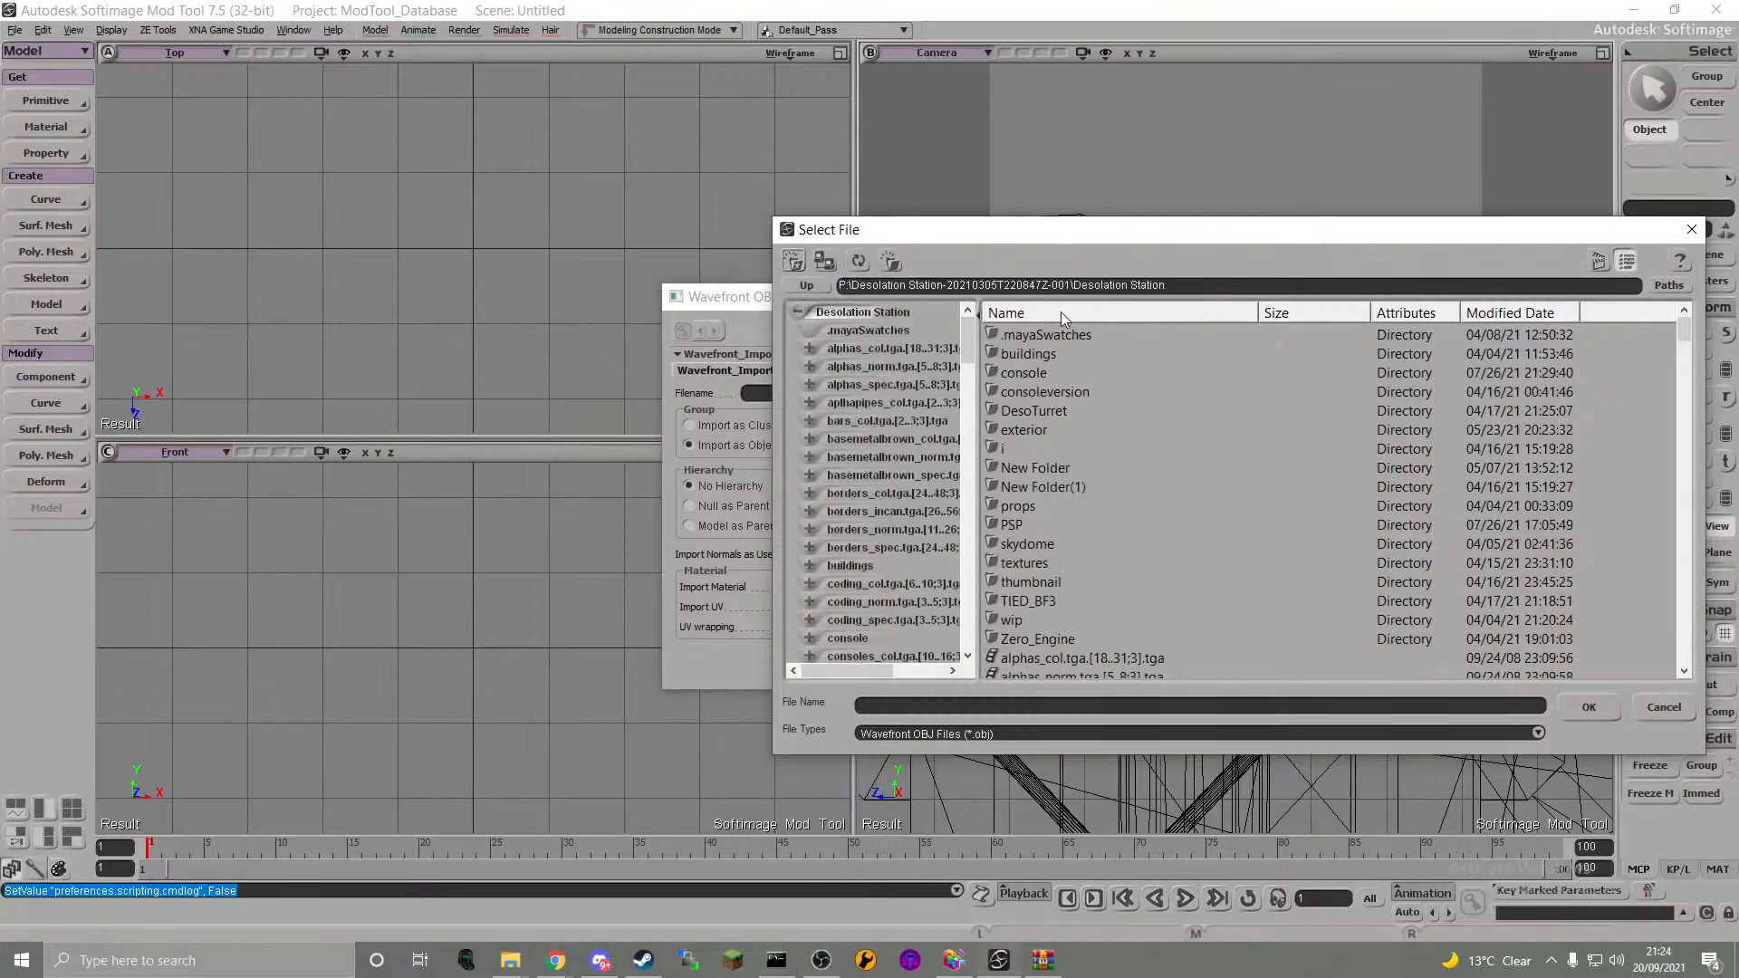
- Find RO_platforms_col.obj in the Desolation Station folder and import it with the current OBJ options
{"action": "left_click", "coordinate": [1165, 440]}
{"action": "type", "text": "ti"}
{"action": "key", "text": "Down"}
{"action": "key", "text": "Down"}
{"action": "key", "text": "Down"}
{"action": "key", "text": "Down"}
{"action": "key", "text": "Down"}
{"action": "key", "text": "Down"}
{"action": "key", "text": "Down"}
{"action": "key", "text": "Down"}
{"action": "key", "text": "Down"}
{"action": "key", "text": "Down"}
{"action": "key", "text": "Down"}
{"action": "key", "text": "Down"}
{"action": "key", "text": "Down"}
{"action": "key", "text": "Down"}
{"action": "key", "text": "Down"}
{"action": "key", "text": "Down"}
{"action": "key", "text": "Down"}
{"action": "key", "text": "Down"}
{"action": "key", "text": "Down"}
{"action": "key", "text": "Down"}
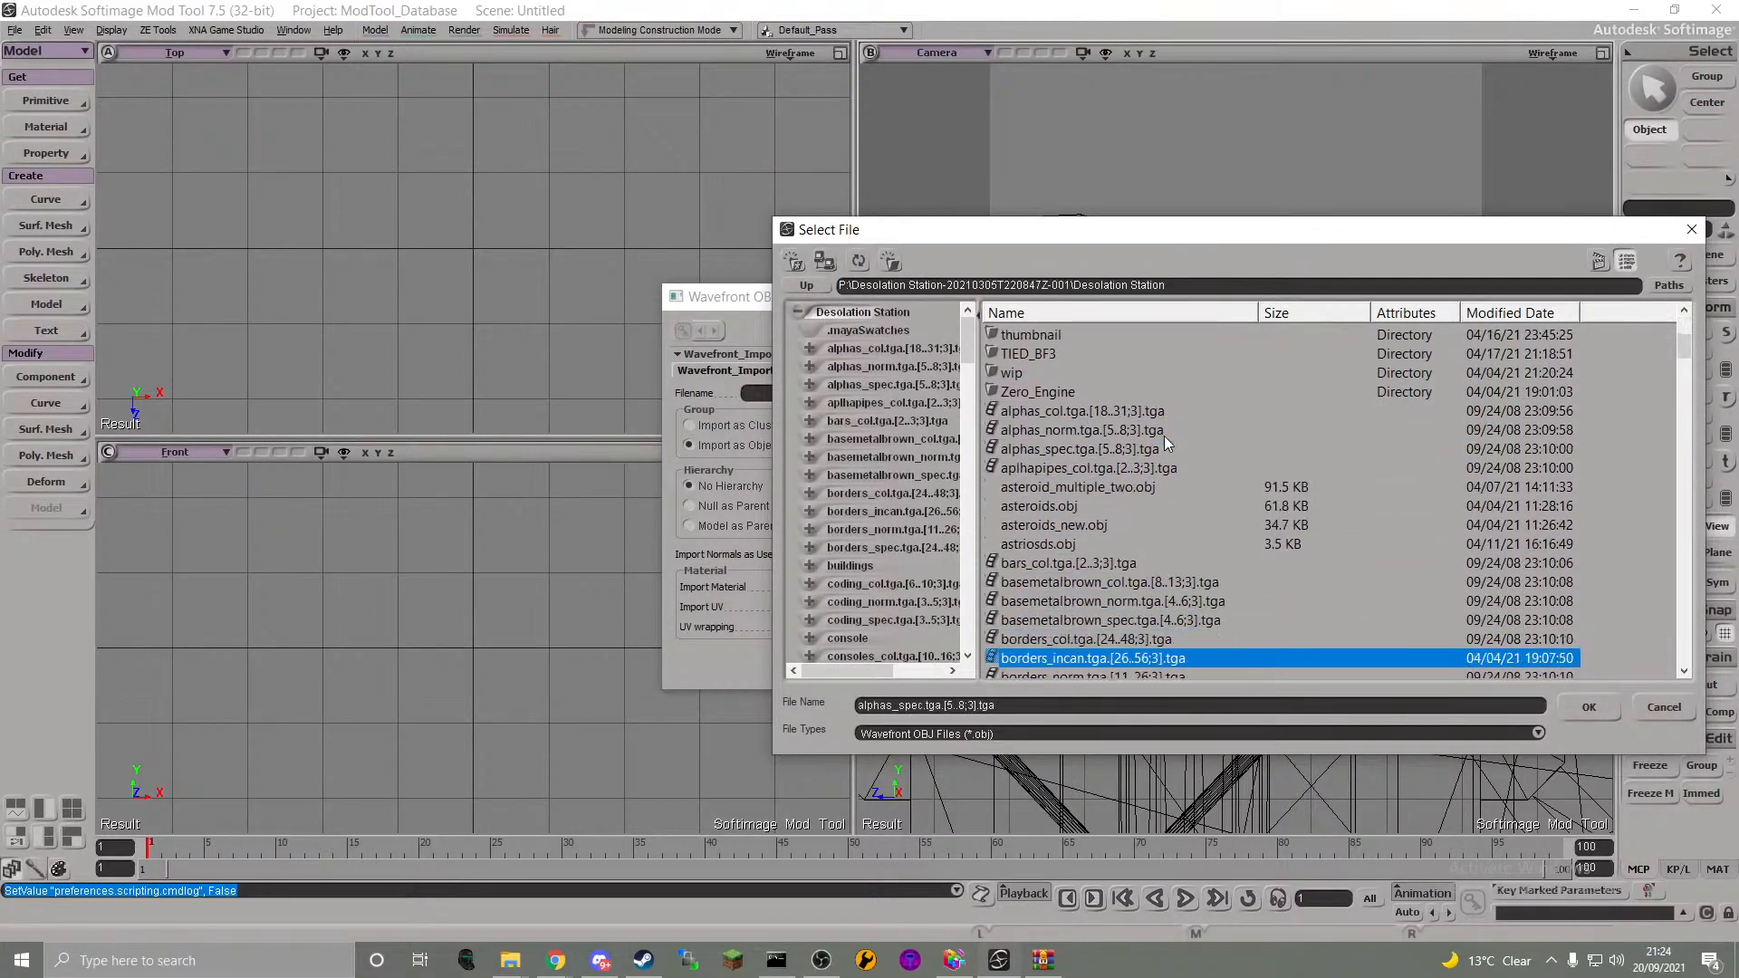
{"action": "key", "text": "Down"}
{"action": "key", "text": "Down"}
{"action": "key", "text": "Down"}
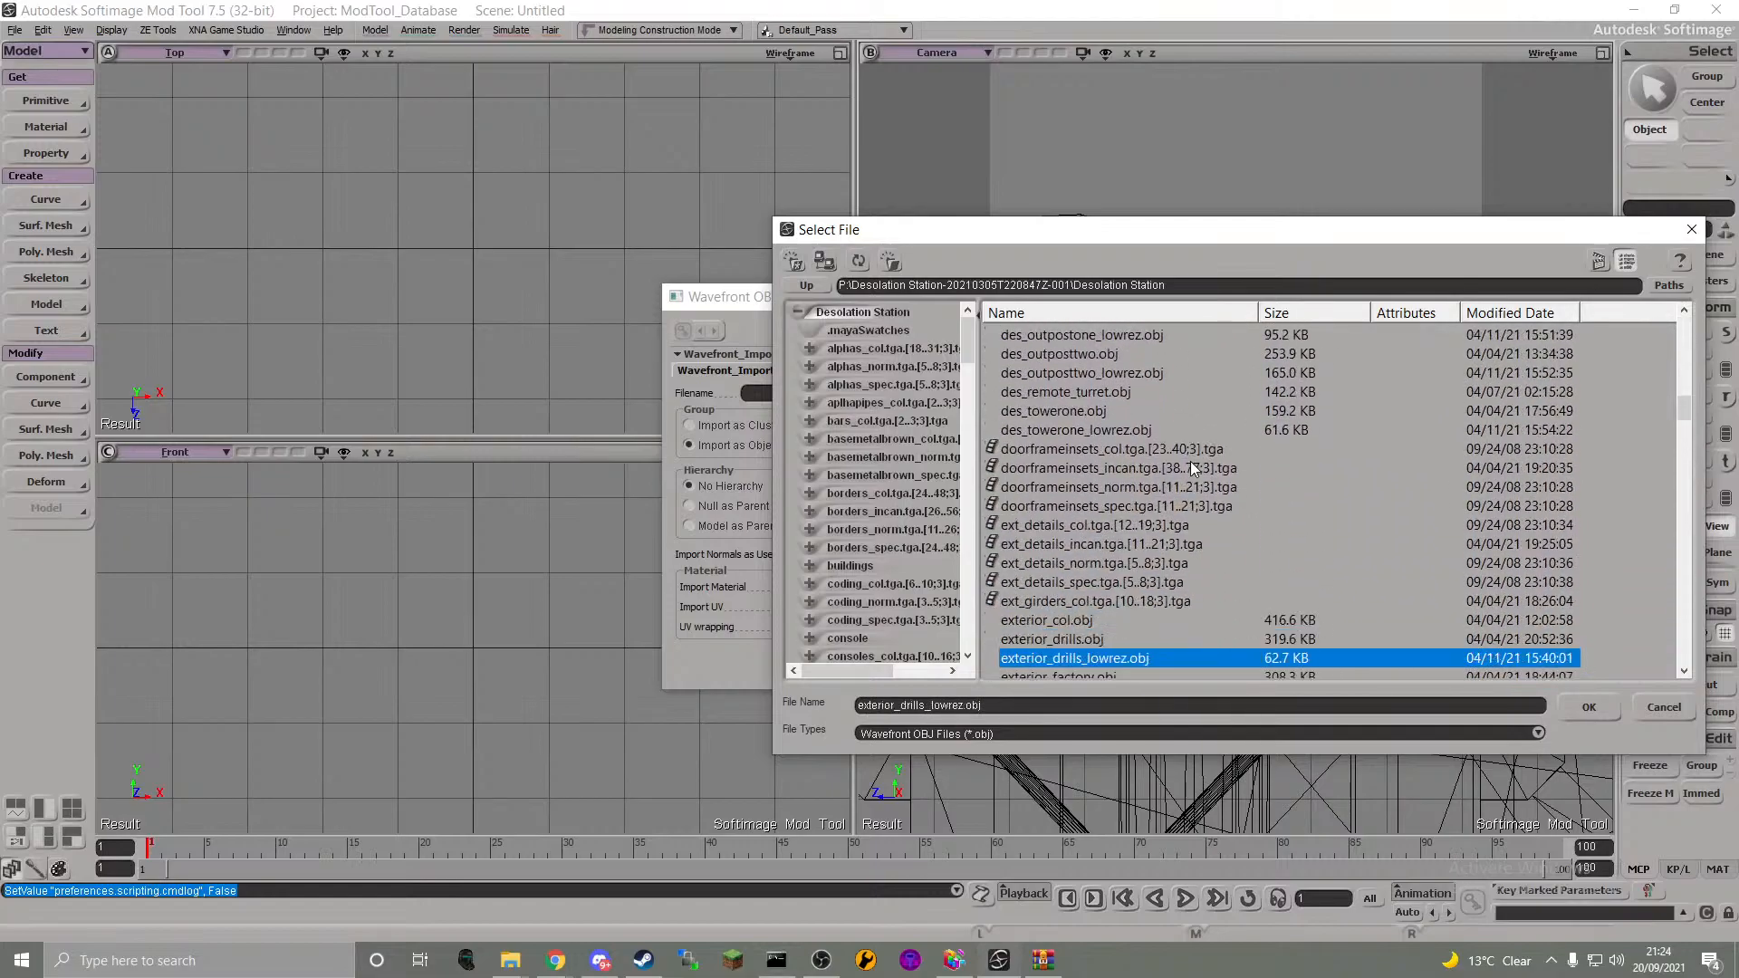
{"action": "scroll", "coordinate": [1201, 484], "scroll_direction": "down", "scroll_amount": 15}
{"action": "scroll", "coordinate": [1206, 496], "scroll_direction": "down", "scroll_amount": 3}
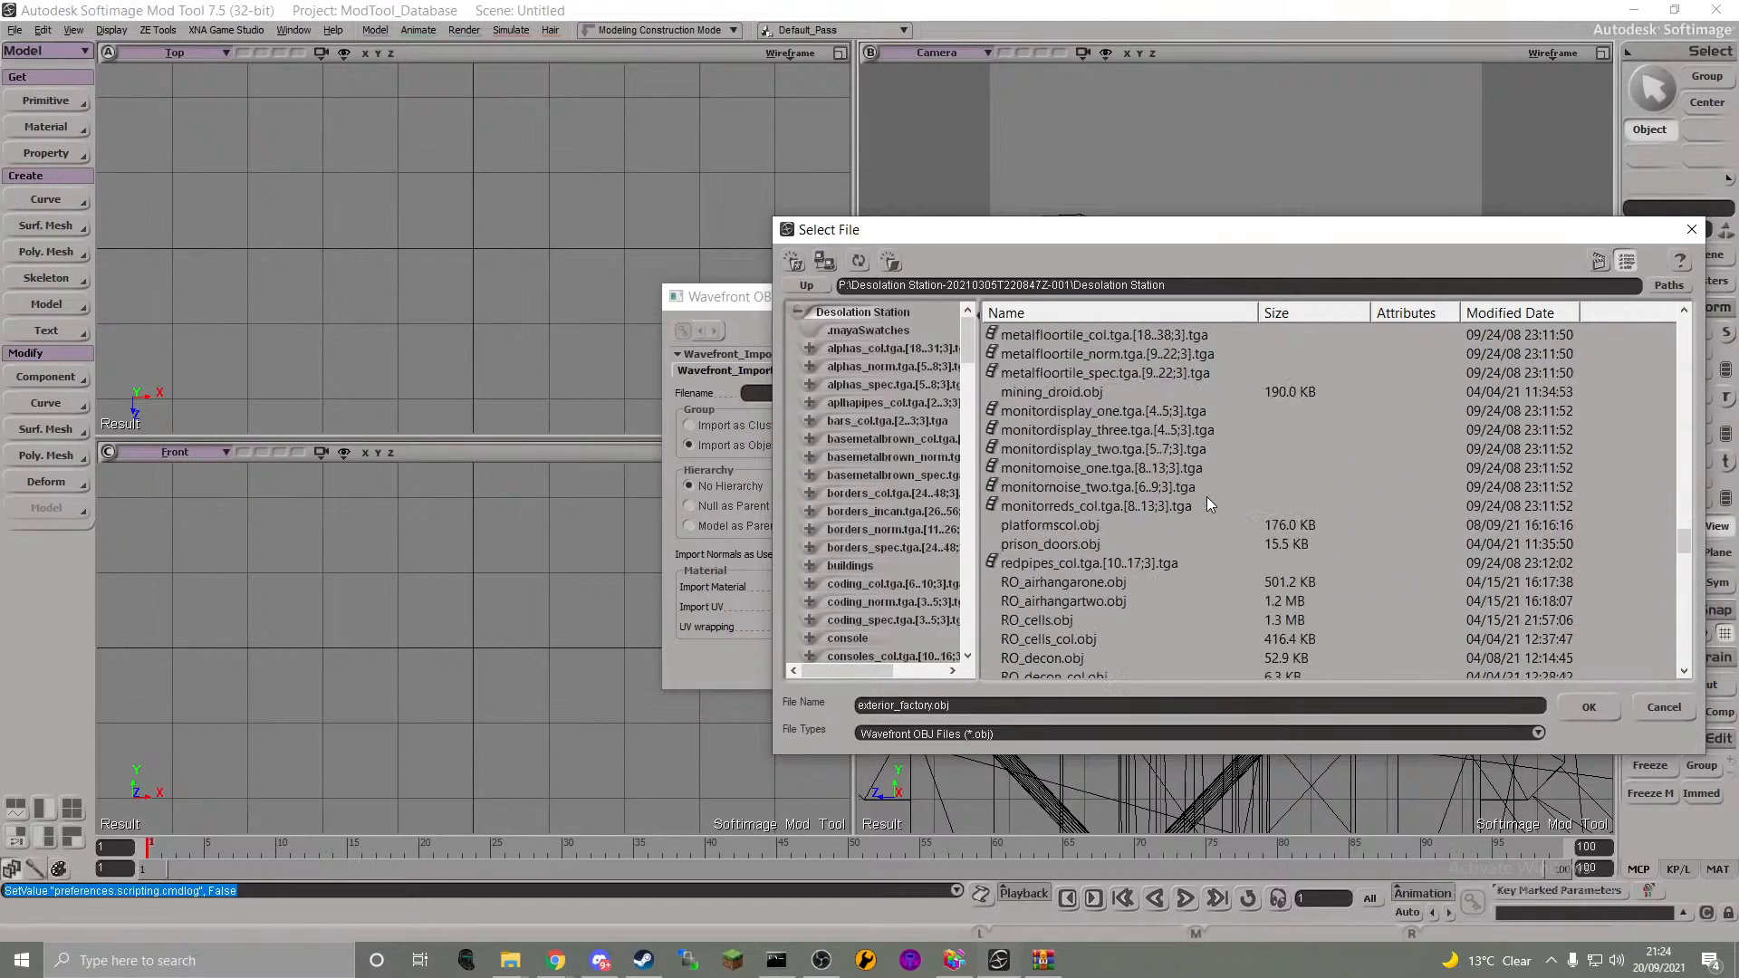
{"action": "scroll", "coordinate": [1206, 496], "scroll_direction": "down", "scroll_amount": 3}
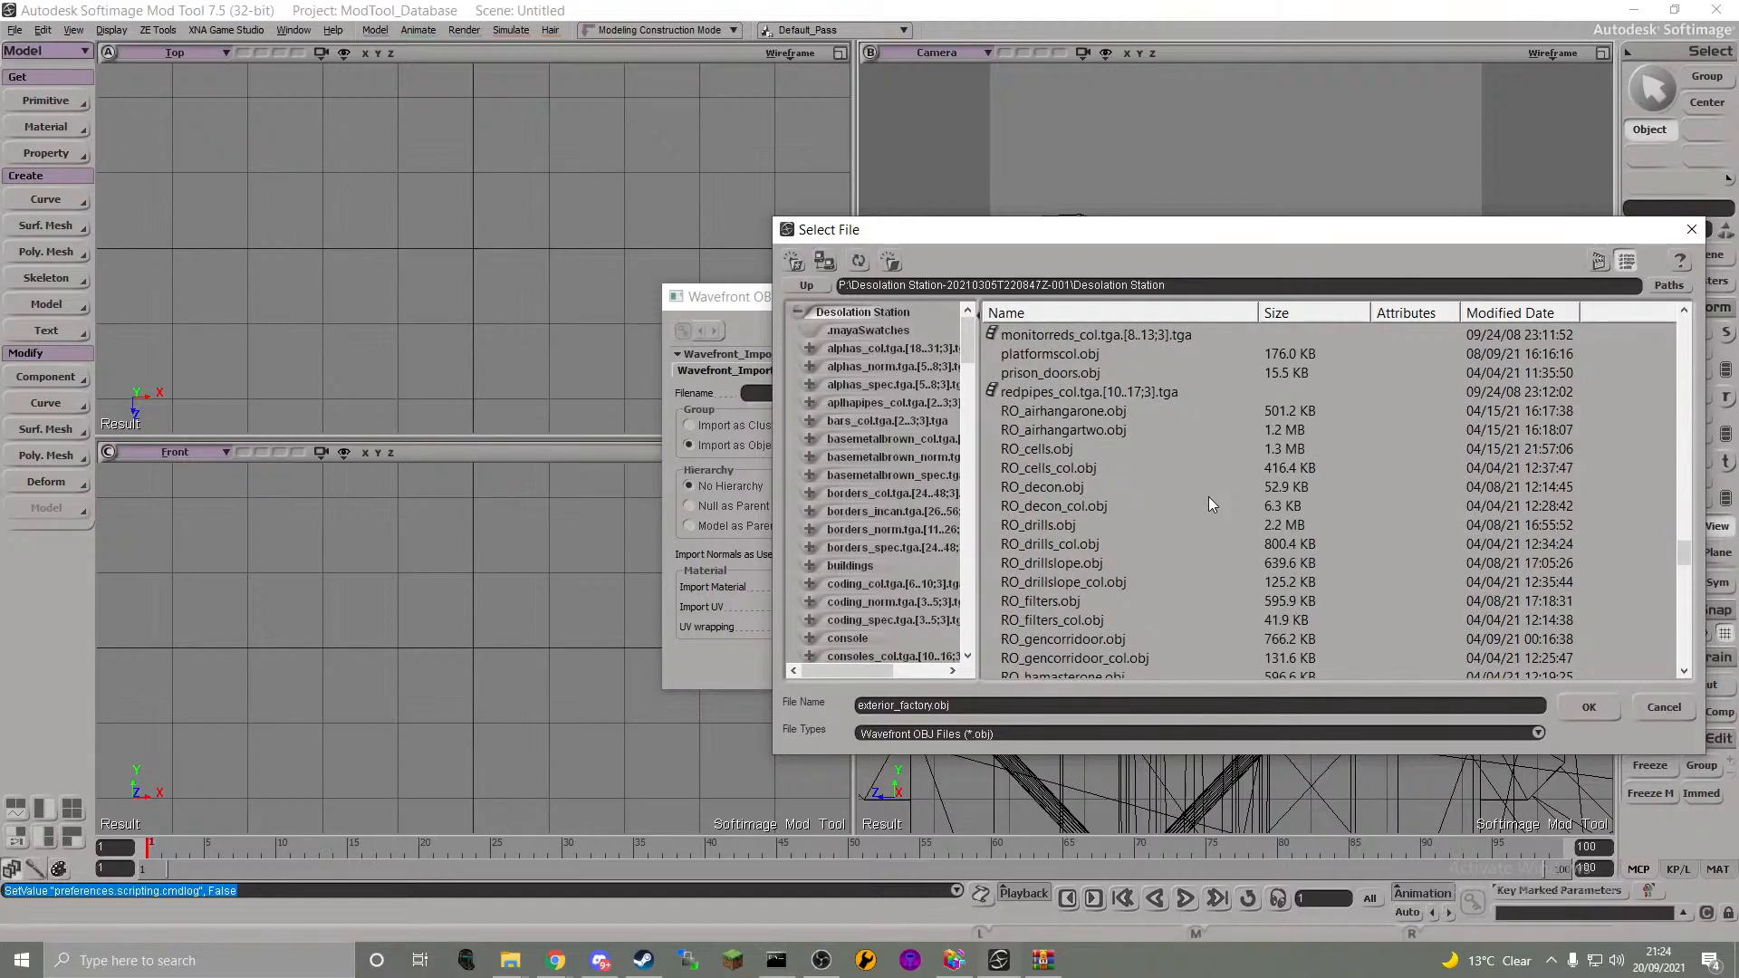
{"action": "scroll", "coordinate": [1208, 496], "scroll_direction": "down", "scroll_amount": 3}
{"action": "scroll", "coordinate": [1209, 497], "scroll_direction": "down", "scroll_amount": 6}
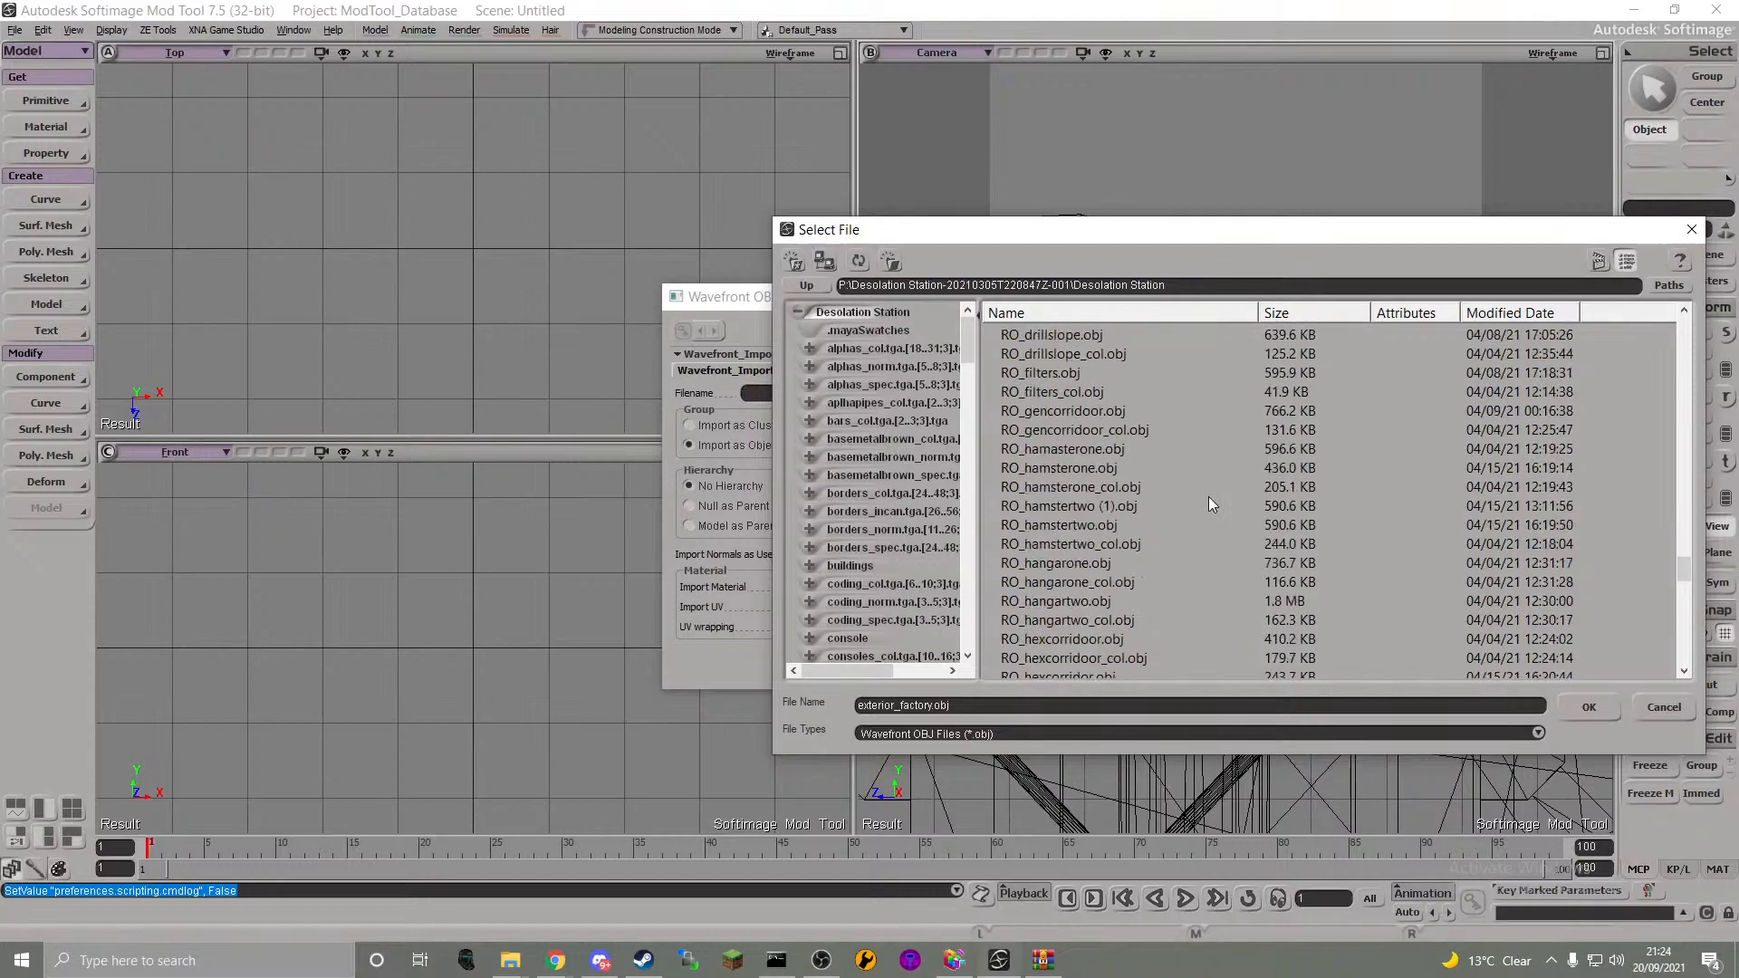
{"action": "scroll", "coordinate": [1208, 496], "scroll_direction": "down", "scroll_amount": 1}
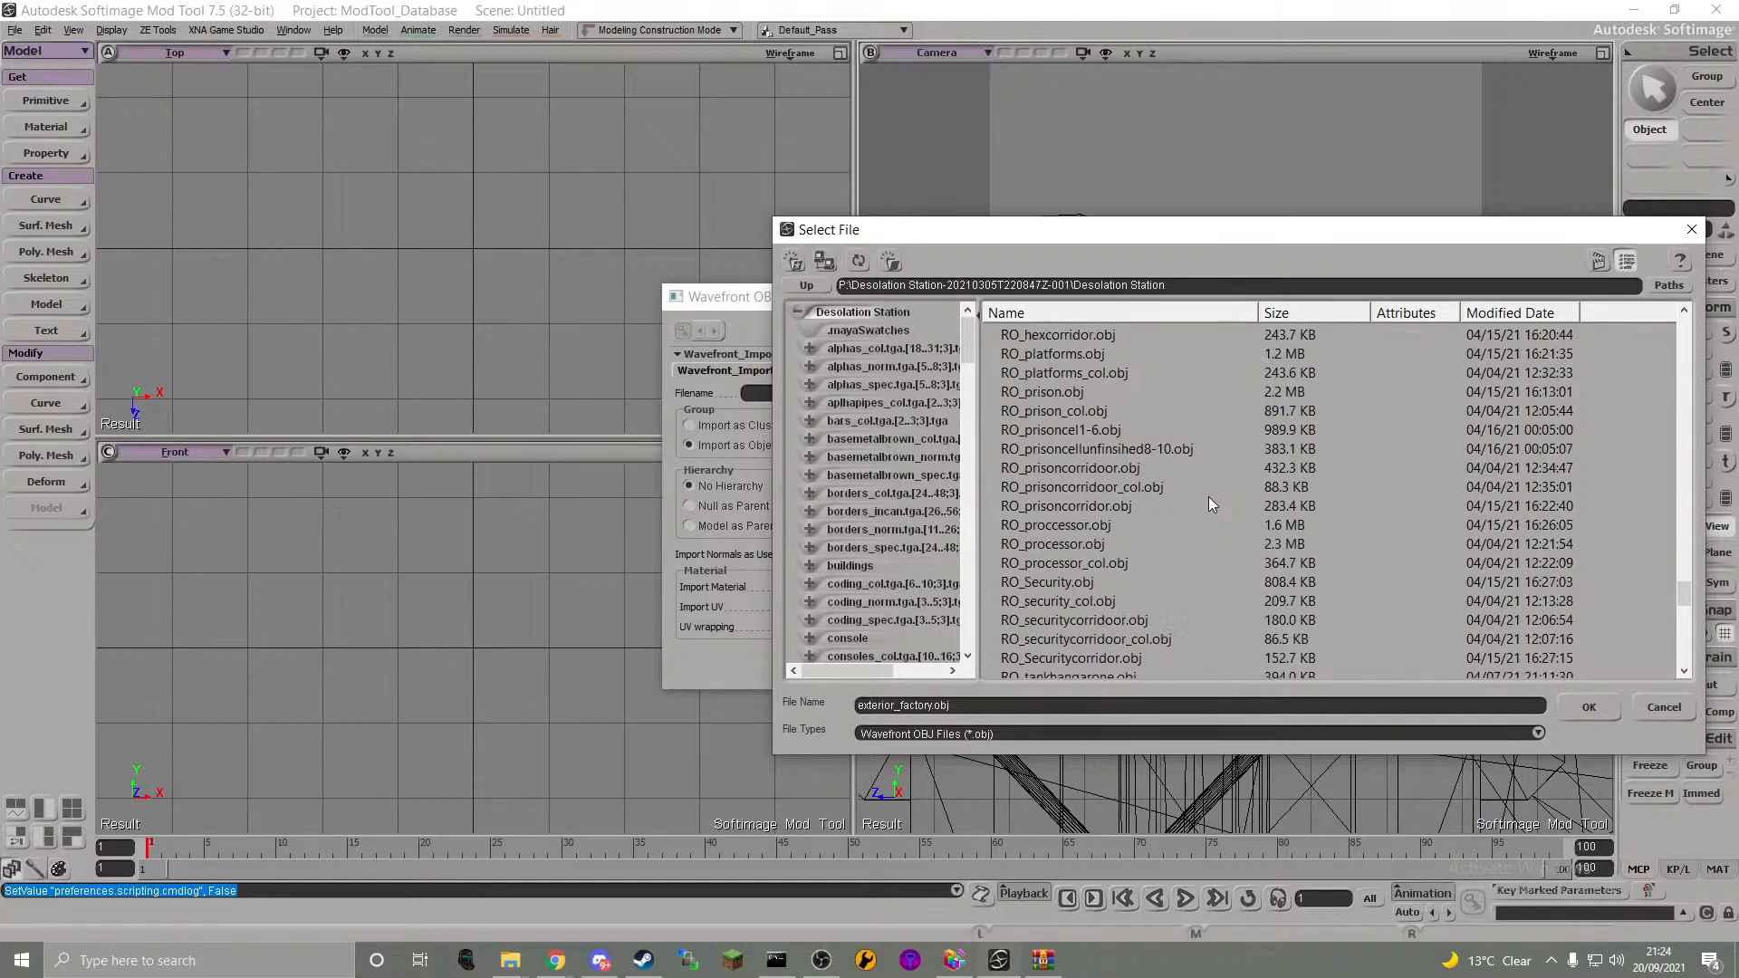
{"action": "scroll", "coordinate": [1209, 496], "scroll_direction": "down", "scroll_amount": 2}
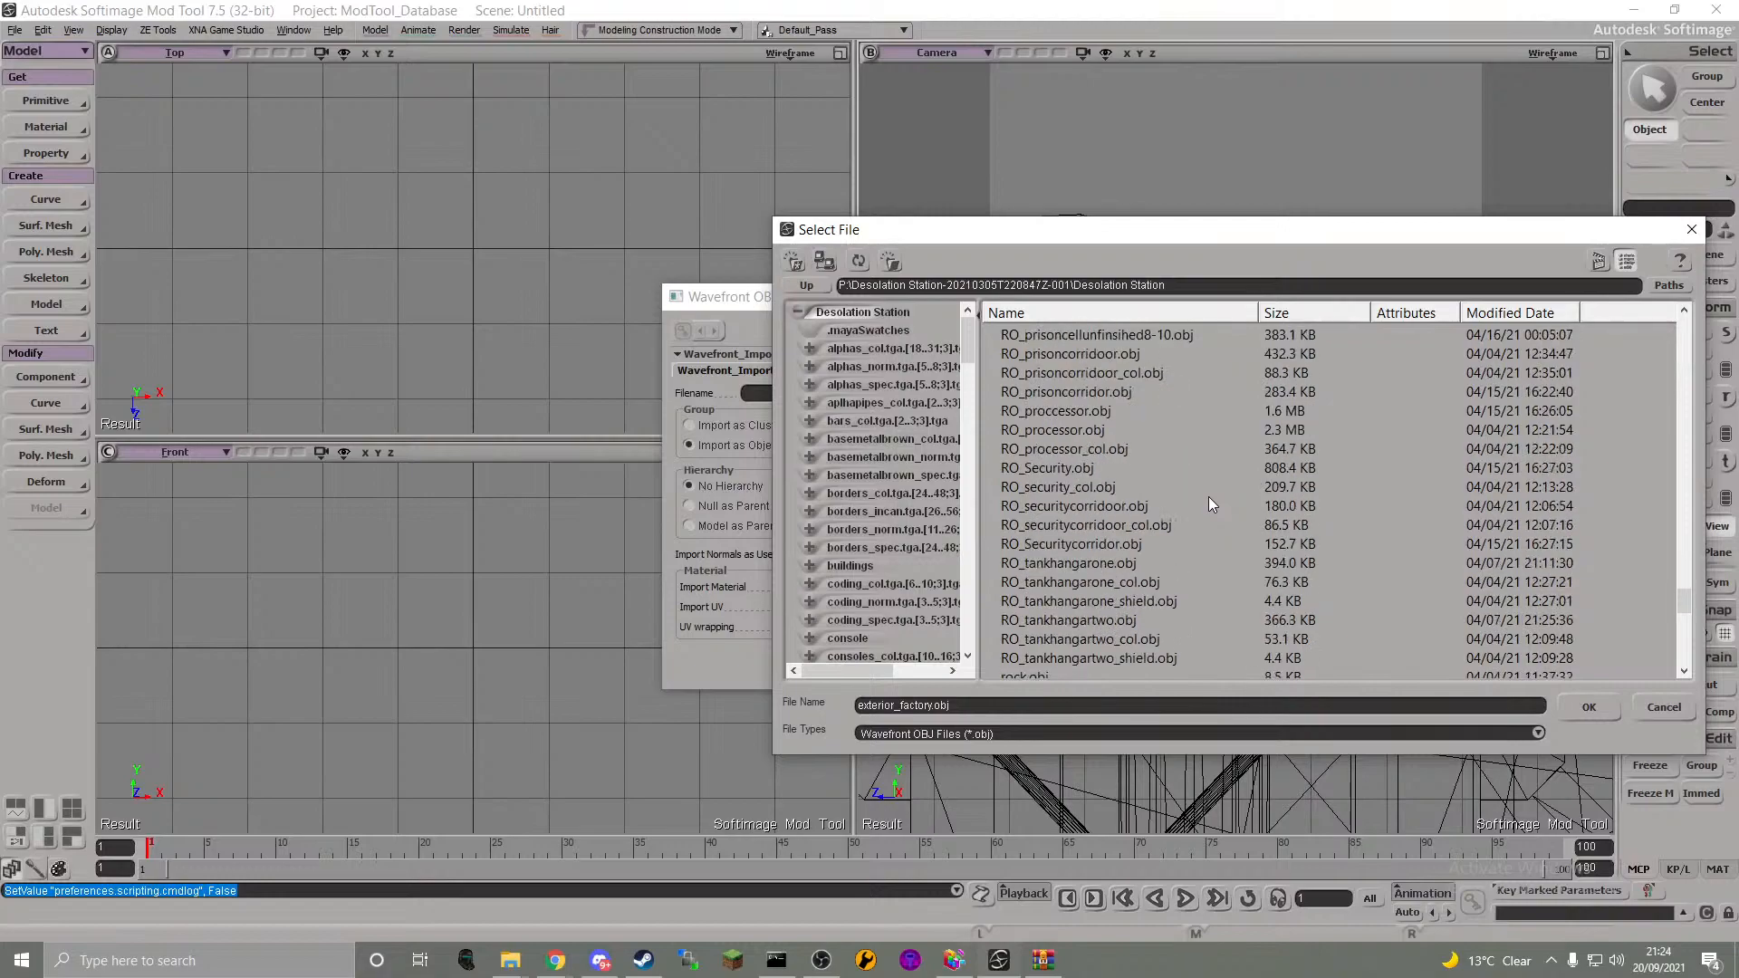
{"action": "scroll", "coordinate": [1208, 496], "scroll_direction": "down", "scroll_amount": 1}
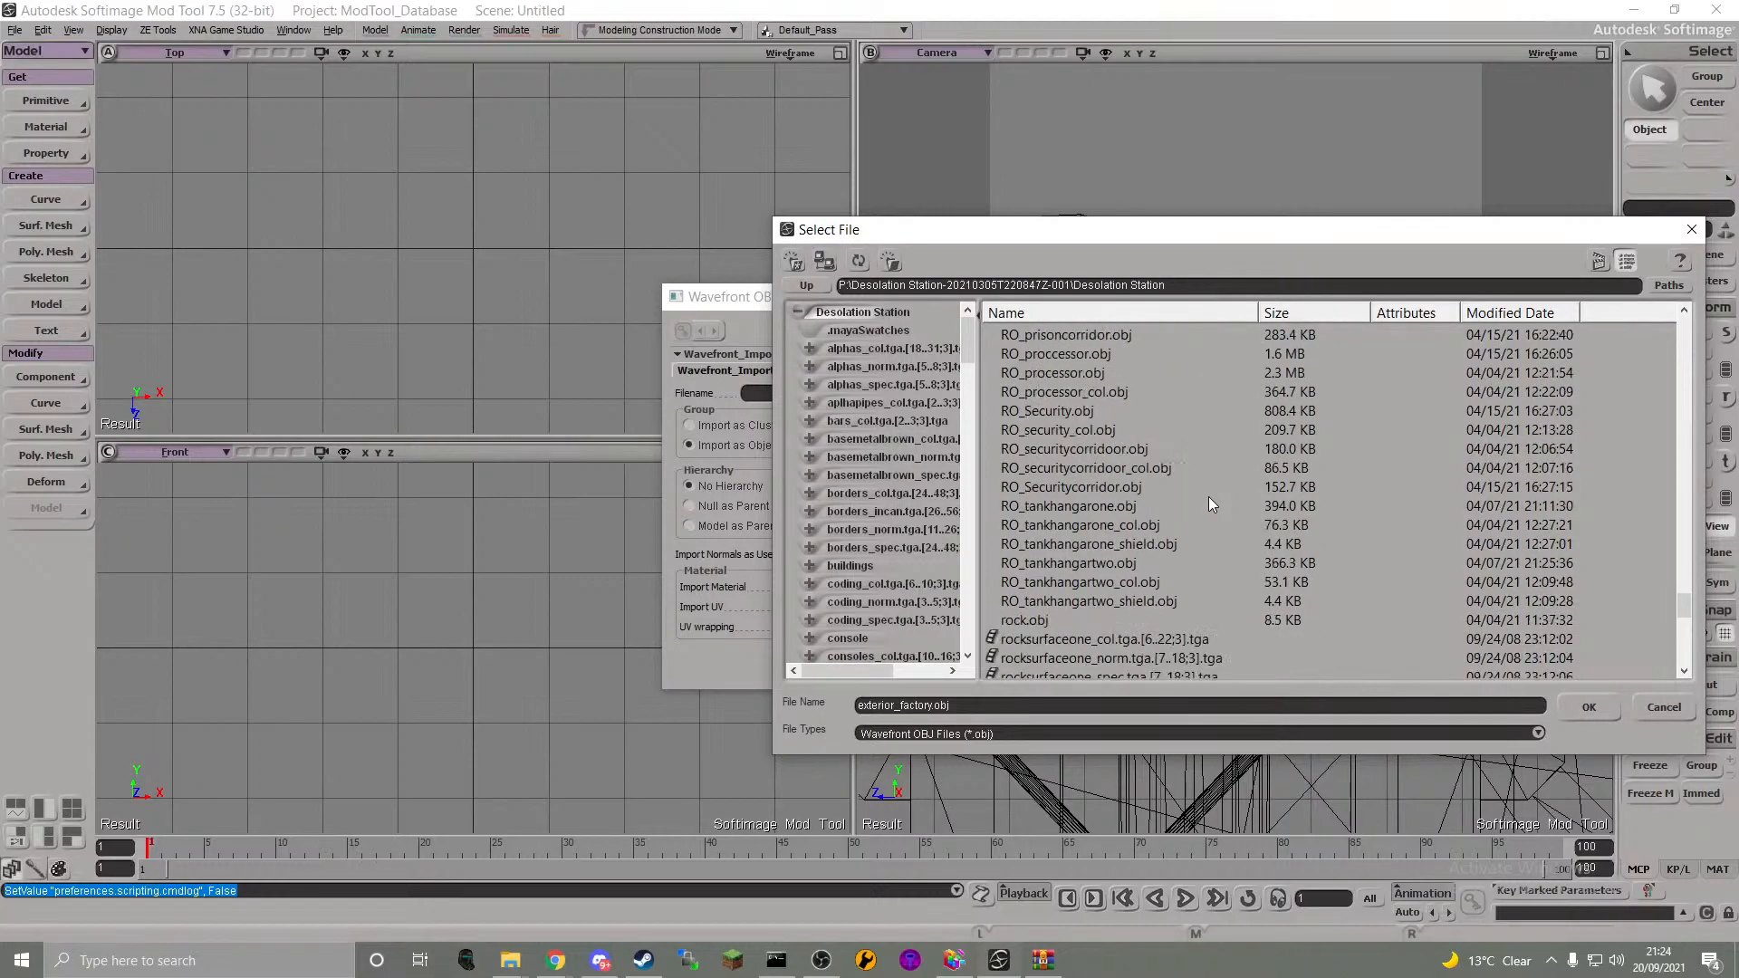
{"action": "scroll", "coordinate": [1208, 497], "scroll_direction": "up", "scroll_amount": 2}
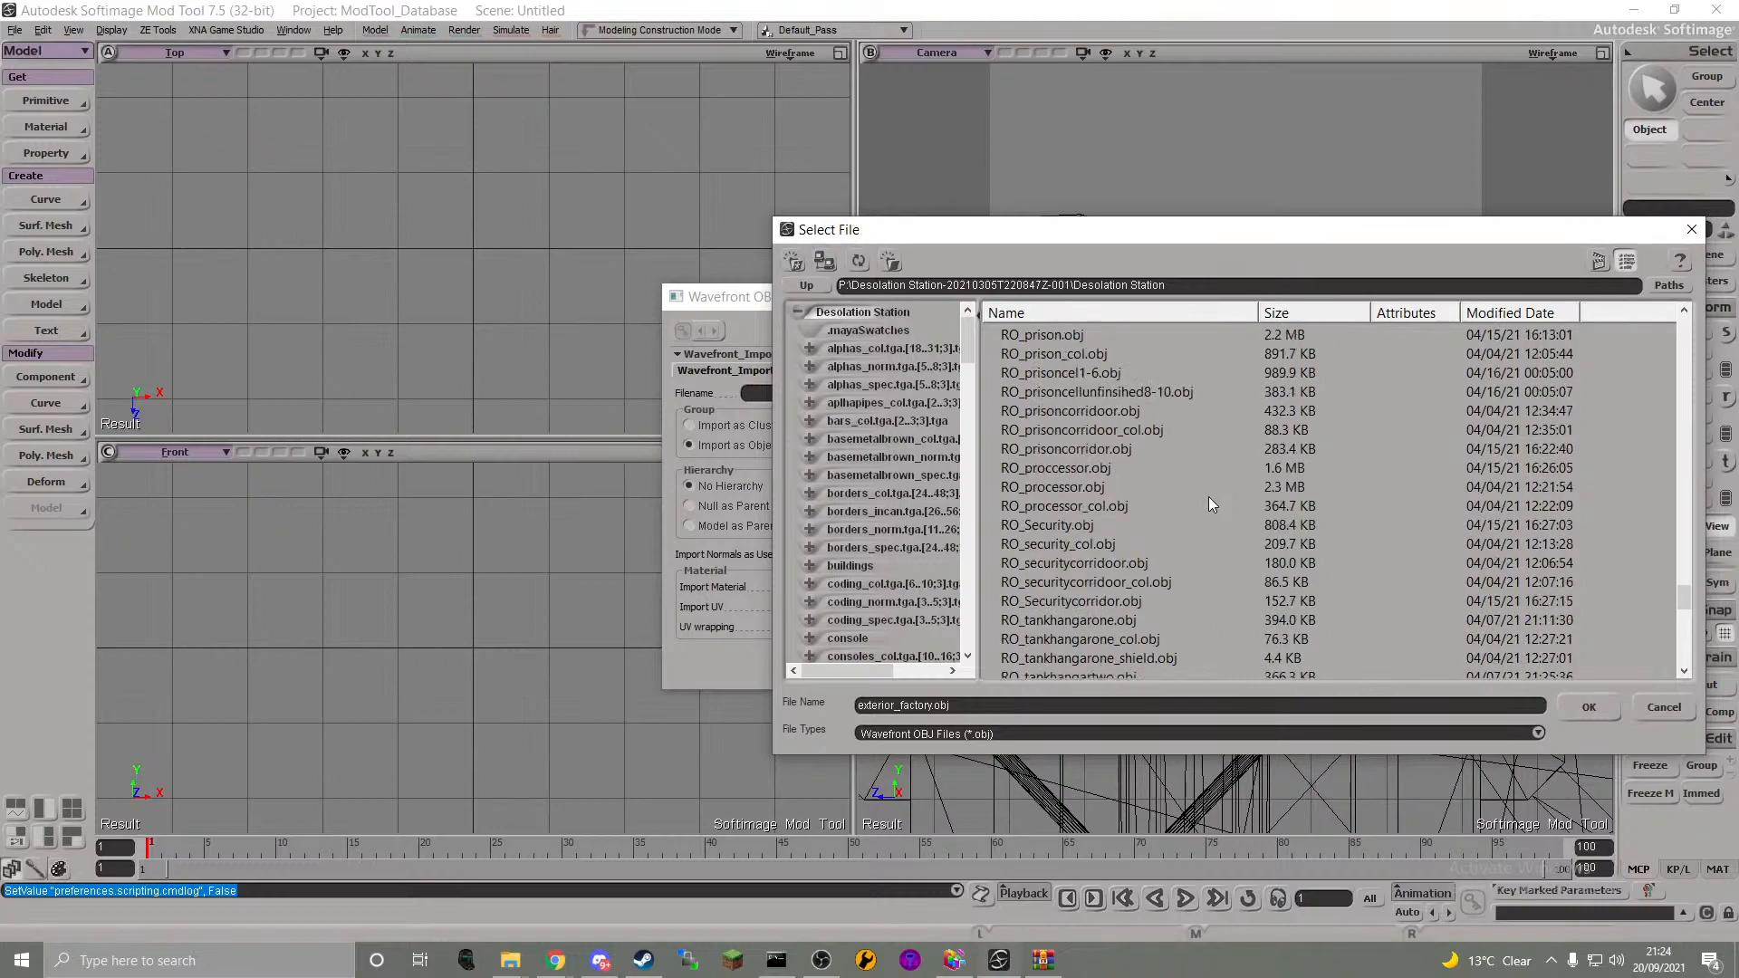
{"action": "scroll", "coordinate": [1208, 496], "scroll_direction": "up", "scroll_amount": 2}
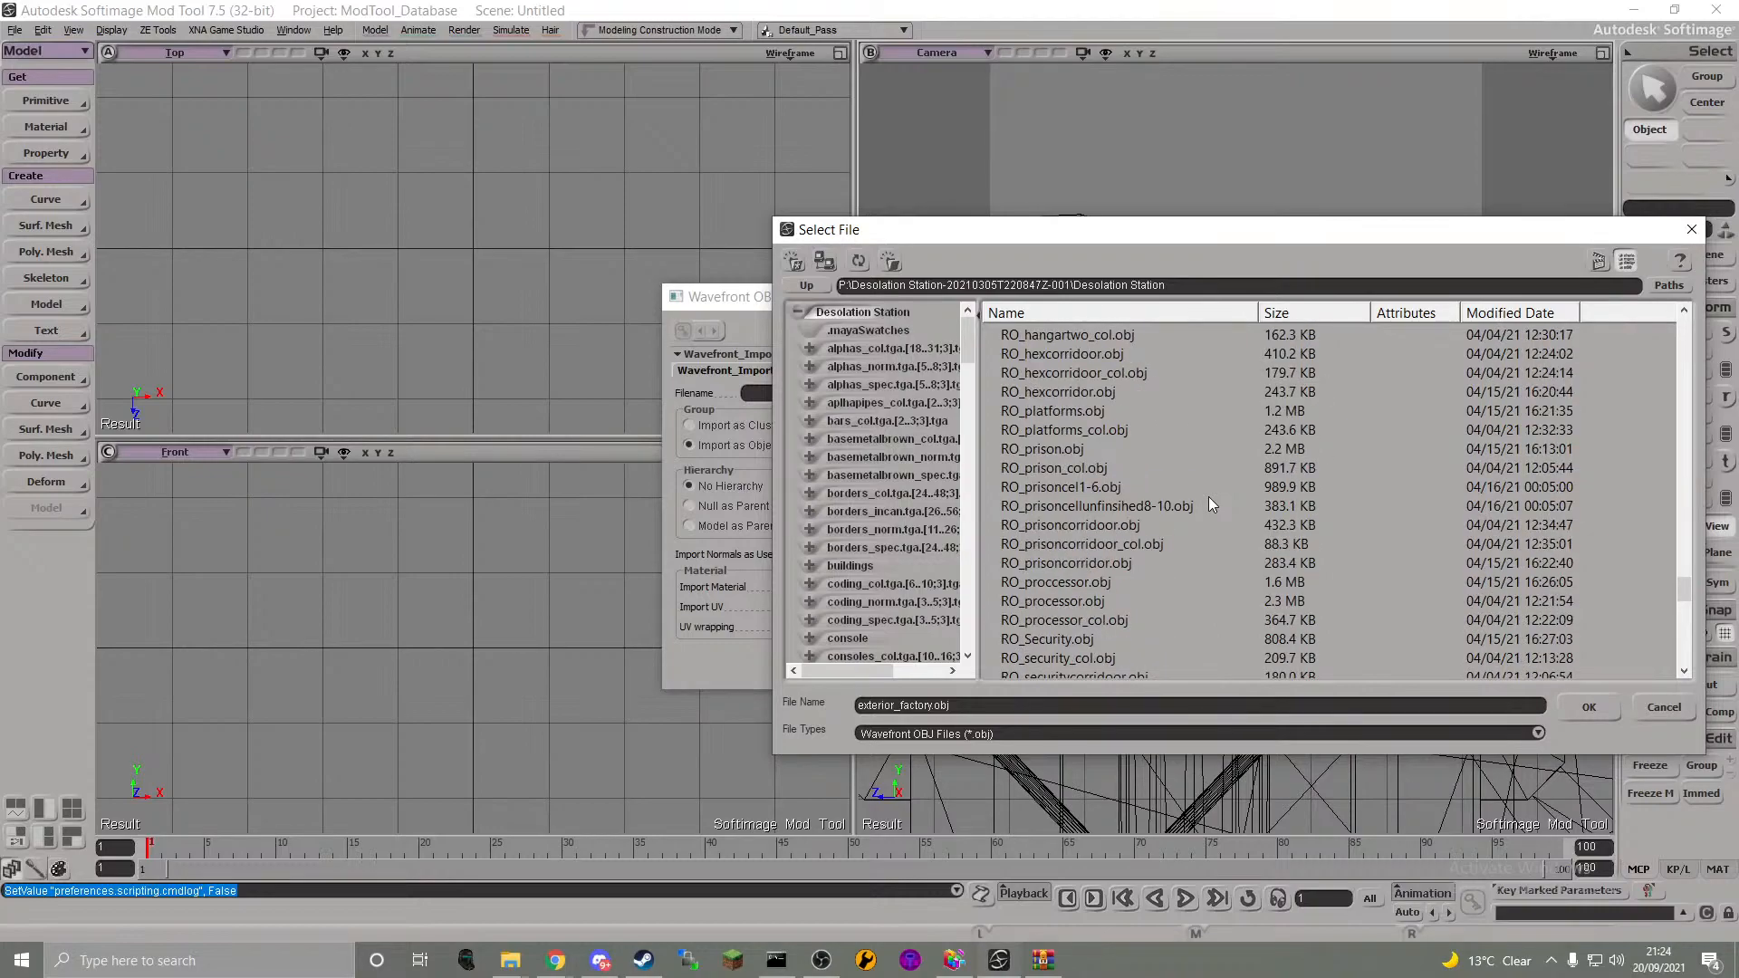
{"action": "scroll", "coordinate": [1211, 504], "scroll_direction": "up", "scroll_amount": 1}
{"action": "left_click", "coordinate": [1155, 488]}
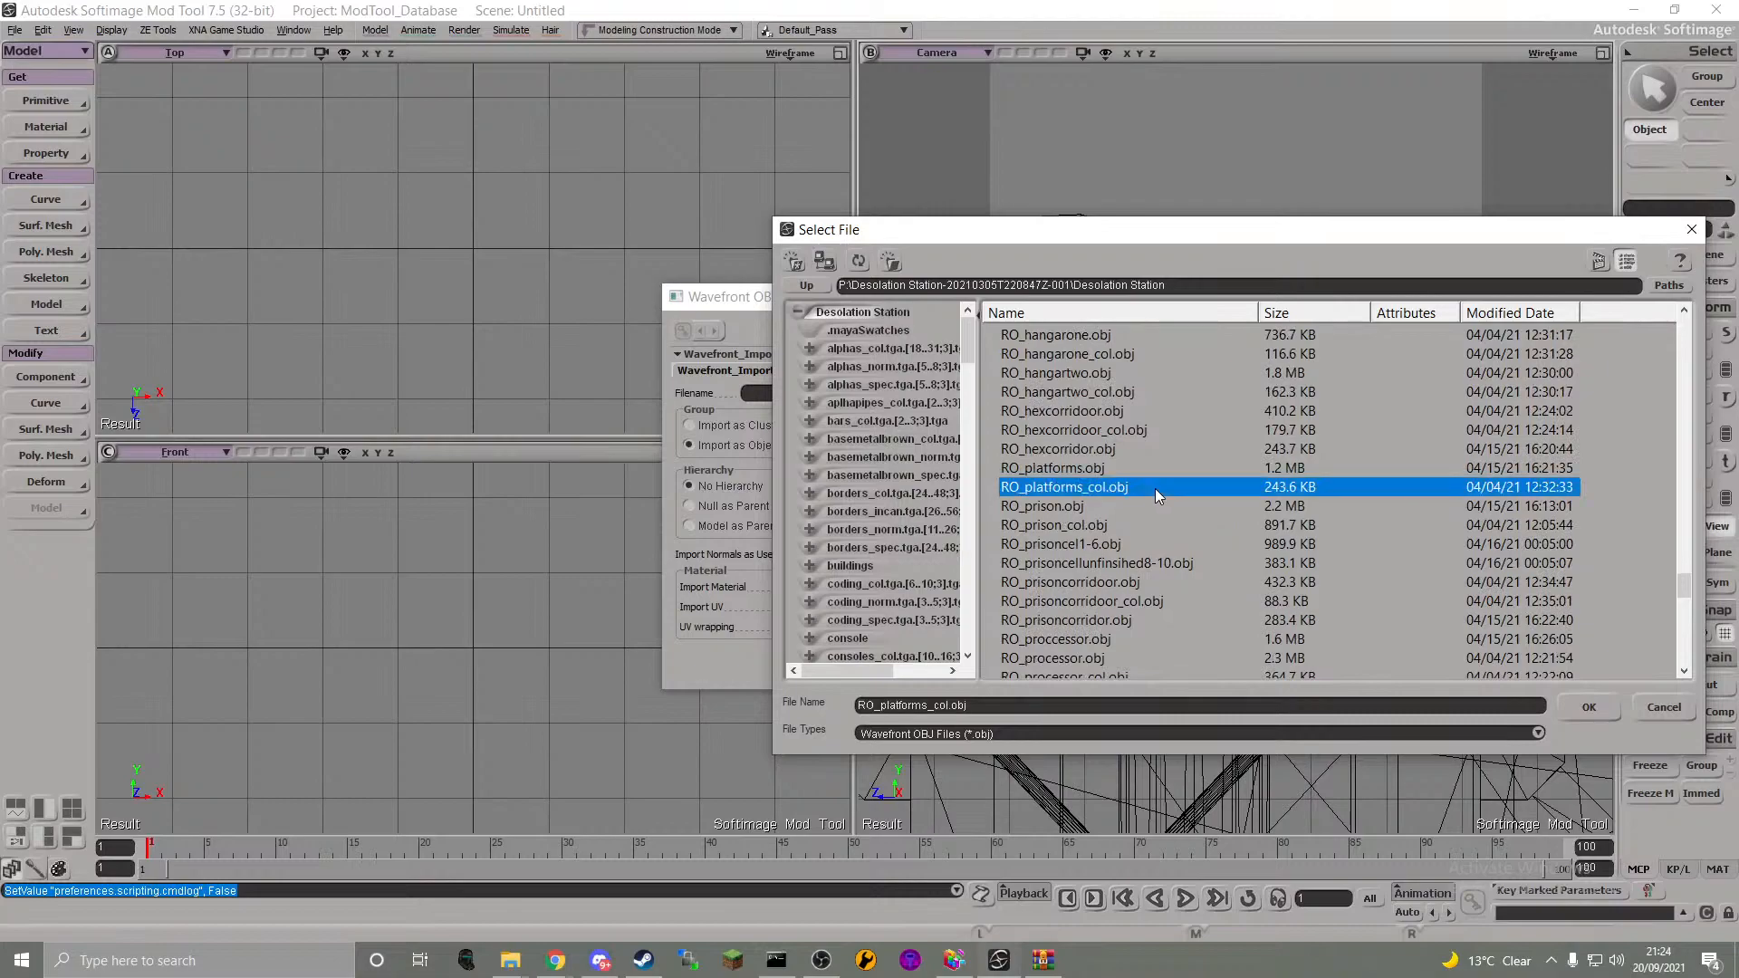
{"action": "double_click", "coordinate": [1155, 488]}
{"action": "left_click", "coordinate": [960, 667]}
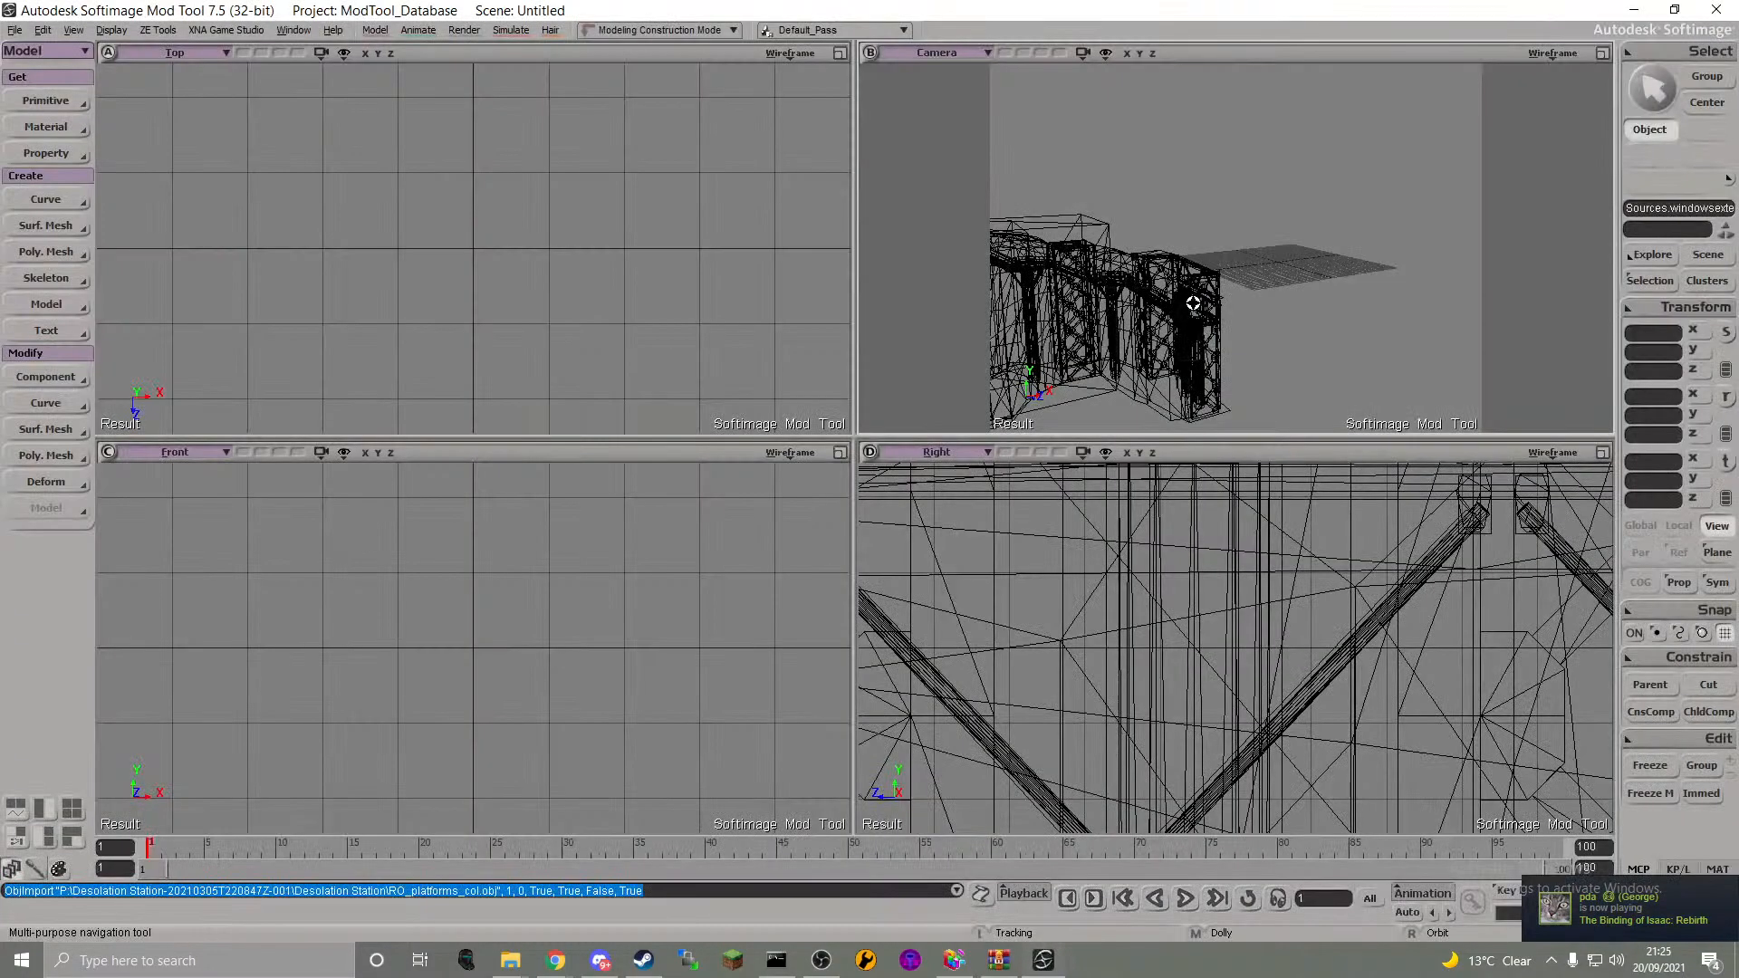
- Set the Camera viewport to textured decal display and orbit in close to the platform to inspect the imported collision geometry
{"action": "mouse_move", "coordinate": [1193, 303]}
{"action": "right_mouse_down"}
{"action": "mouse_move", "coordinate": [1110, 295]}
{"action": "mouse_move", "coordinate": [1177, 338]}
{"action": "mouse_move", "coordinate": [1196, 330]}
{"action": "mouse_move", "coordinate": [1456, 3]}
{"action": "mouse_move", "coordinate": [1177, 230]}
{"action": "mouse_move", "coordinate": [1133, 229]}
{"action": "mouse_move", "coordinate": [1421, 326]}
{"action": "mouse_move", "coordinate": [1452, 317]}
{"action": "mouse_move", "coordinate": [1541, 66]}
{"action": "right_mouse_up"}
{"action": "left_click", "coordinate": [1553, 54]}
{"action": "left_click", "coordinate": [1486, 351]}
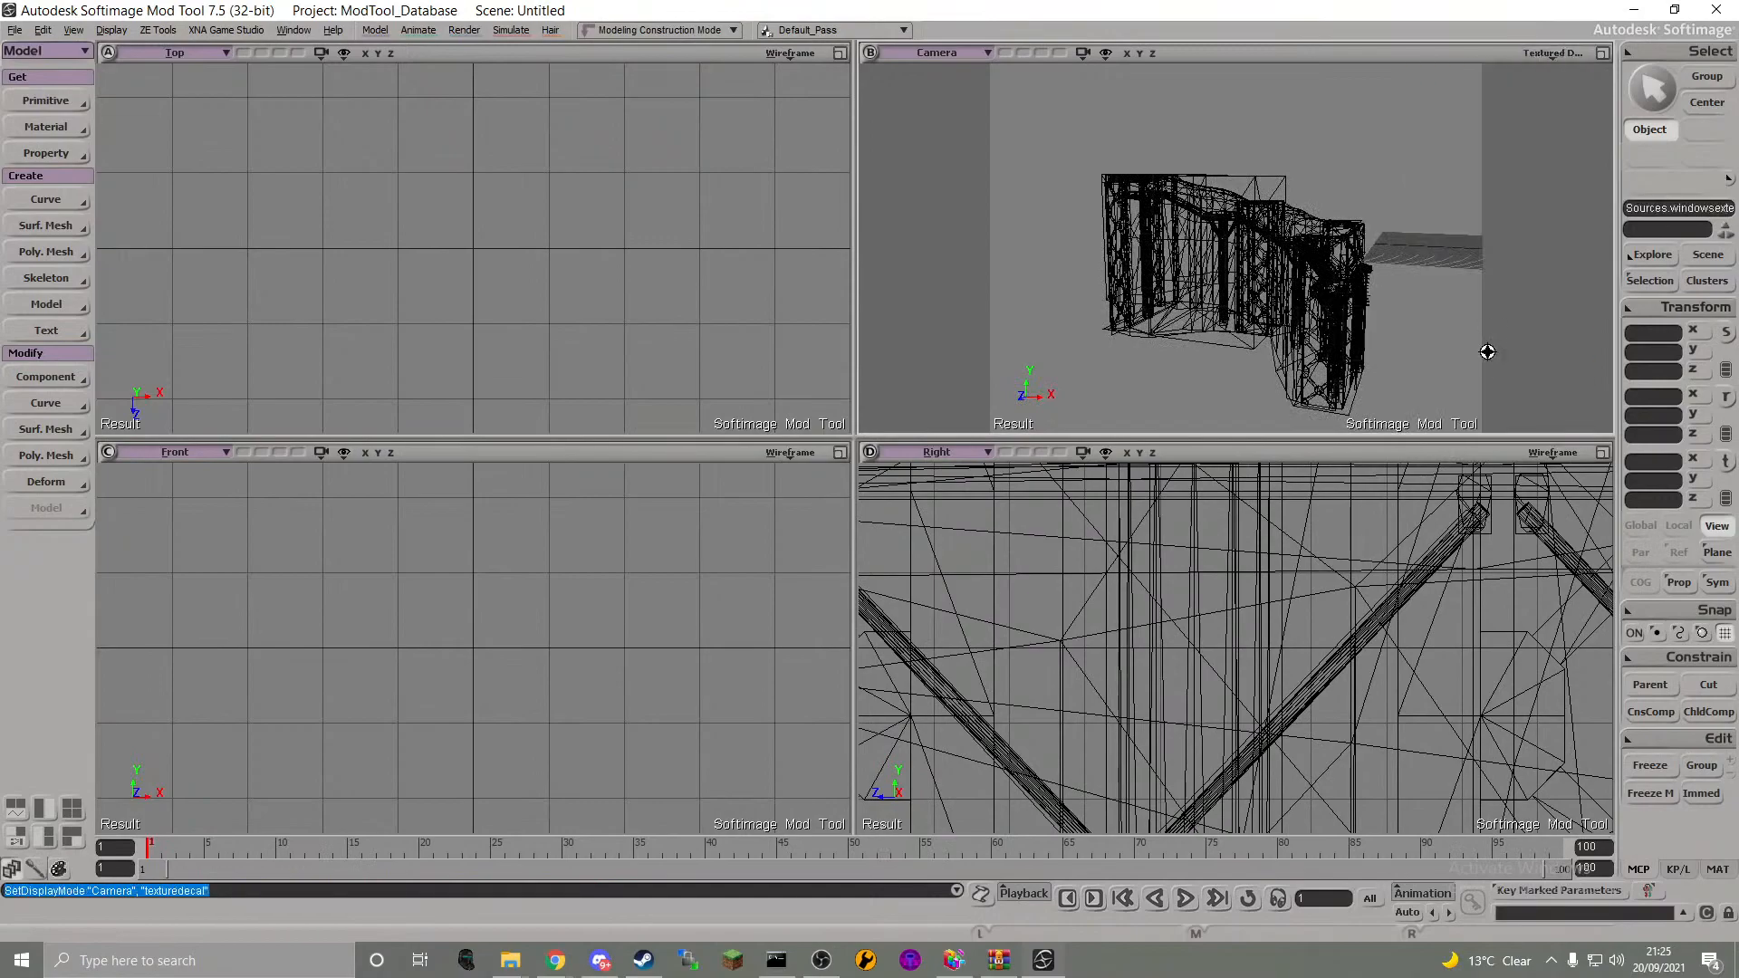
{"action": "right_click_drag", "start_coordinate": [1407, 259], "coordinate": [1296, 195]}
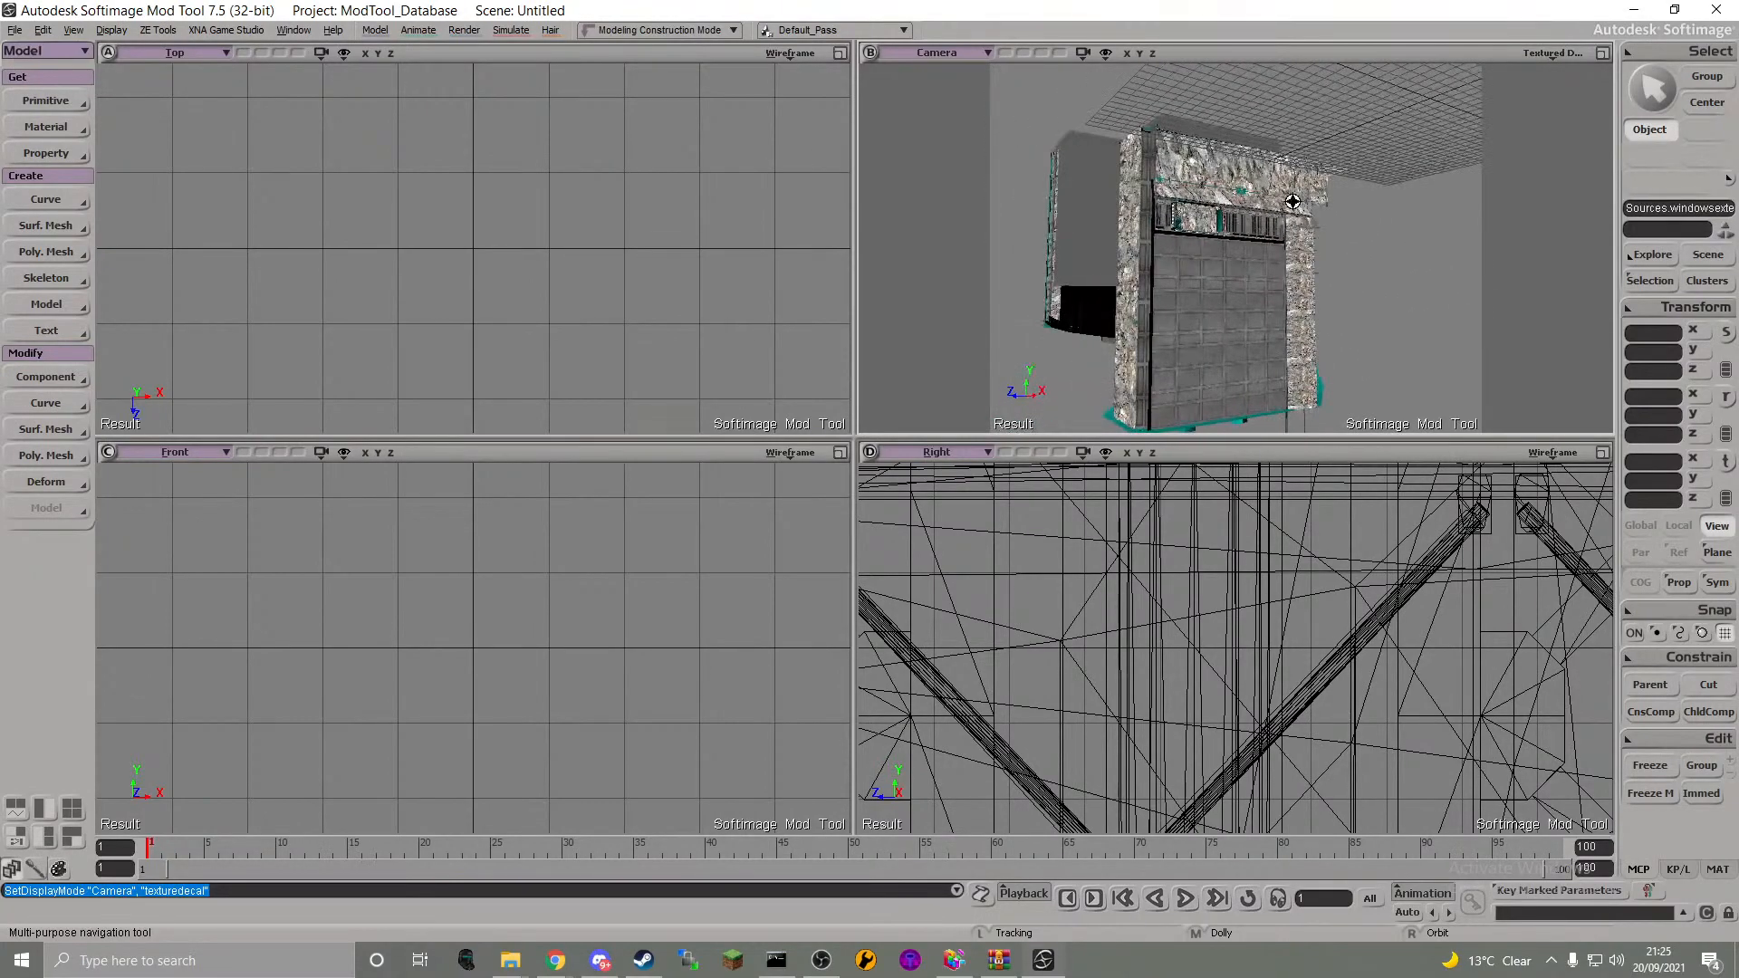
{"action": "scroll", "coordinate": [1242, 236], "scroll_direction": "up", "scroll_amount": 8}
{"action": "left_click_drag", "start_coordinate": [1262, 260], "coordinate": [1214, 244]}
{"action": "middle_click_drag", "start_coordinate": [1215, 245], "coordinate": [1252, 332]}
{"action": "mouse_move", "coordinate": [1288, 245]}
{"action": "right_mouse_down"}
{"action": "mouse_move", "coordinate": [1272, 251]}
{"action": "mouse_move", "coordinate": [1296, 263]}
{"action": "mouse_move", "coordinate": [1305, 225]}
{"action": "right_mouse_up"}
- In the scene explorer, expand RO_platforms and platforms to check their contents, and rename the platforms object to collision
{"action": "key", "text": "8"}
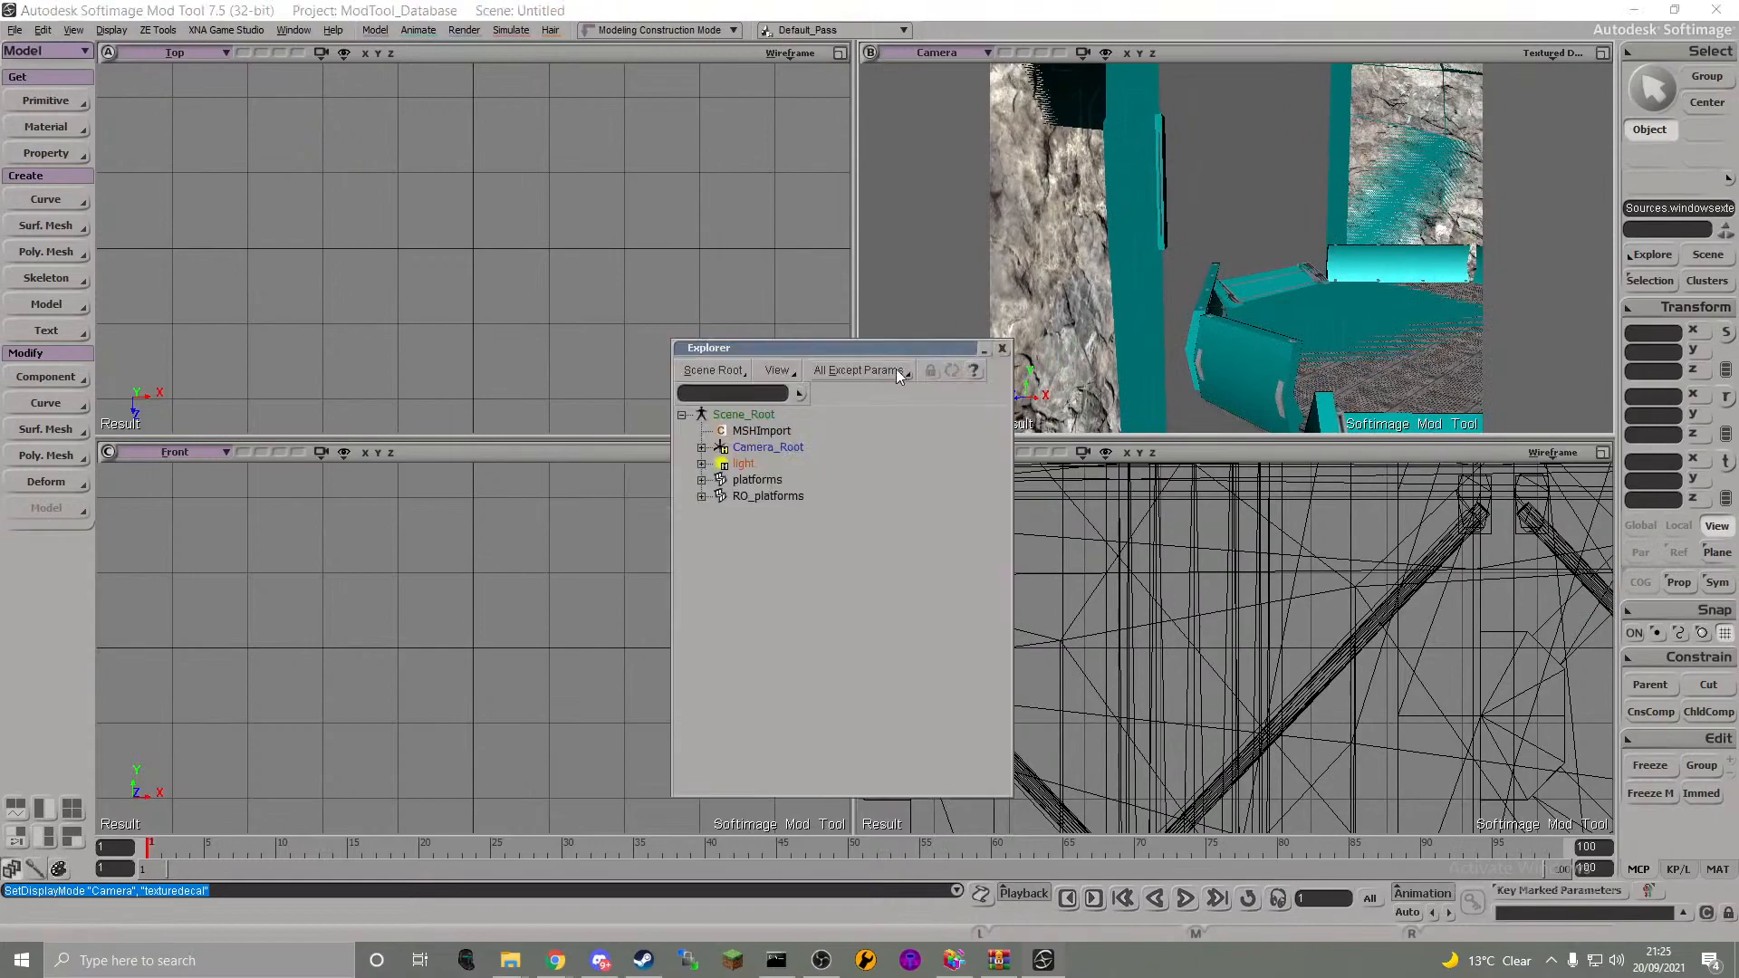
{"action": "left_click", "coordinate": [702, 496]}
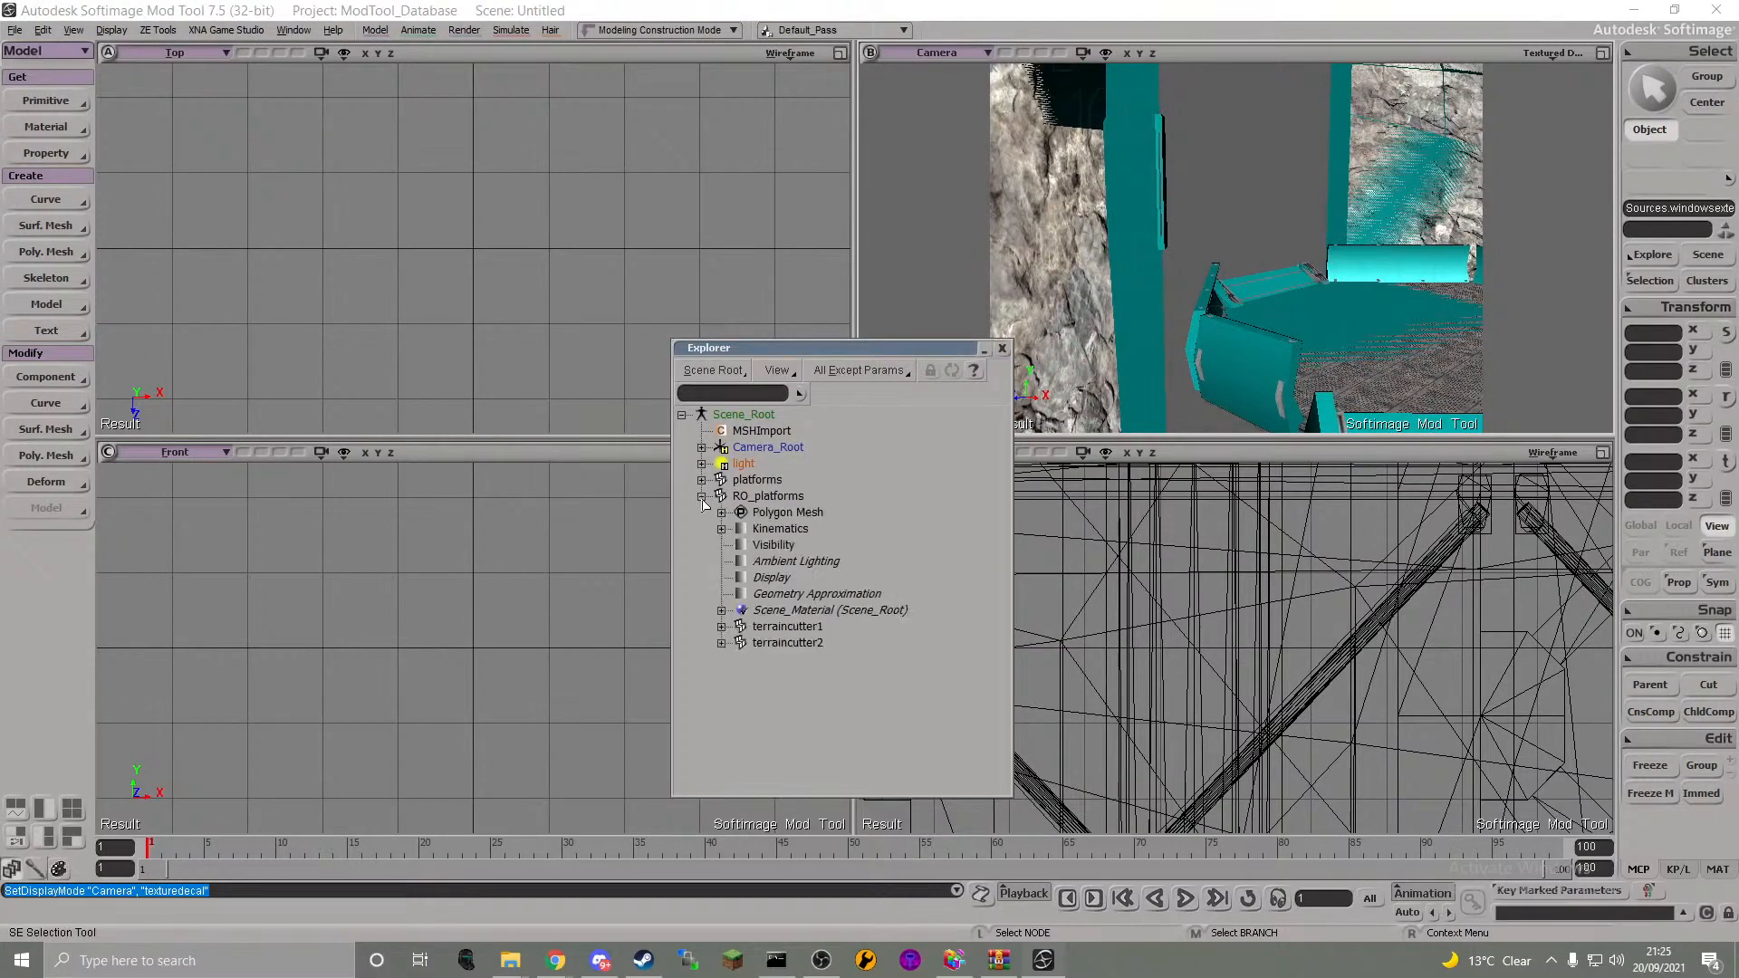
{"action": "left_click", "coordinate": [702, 480]}
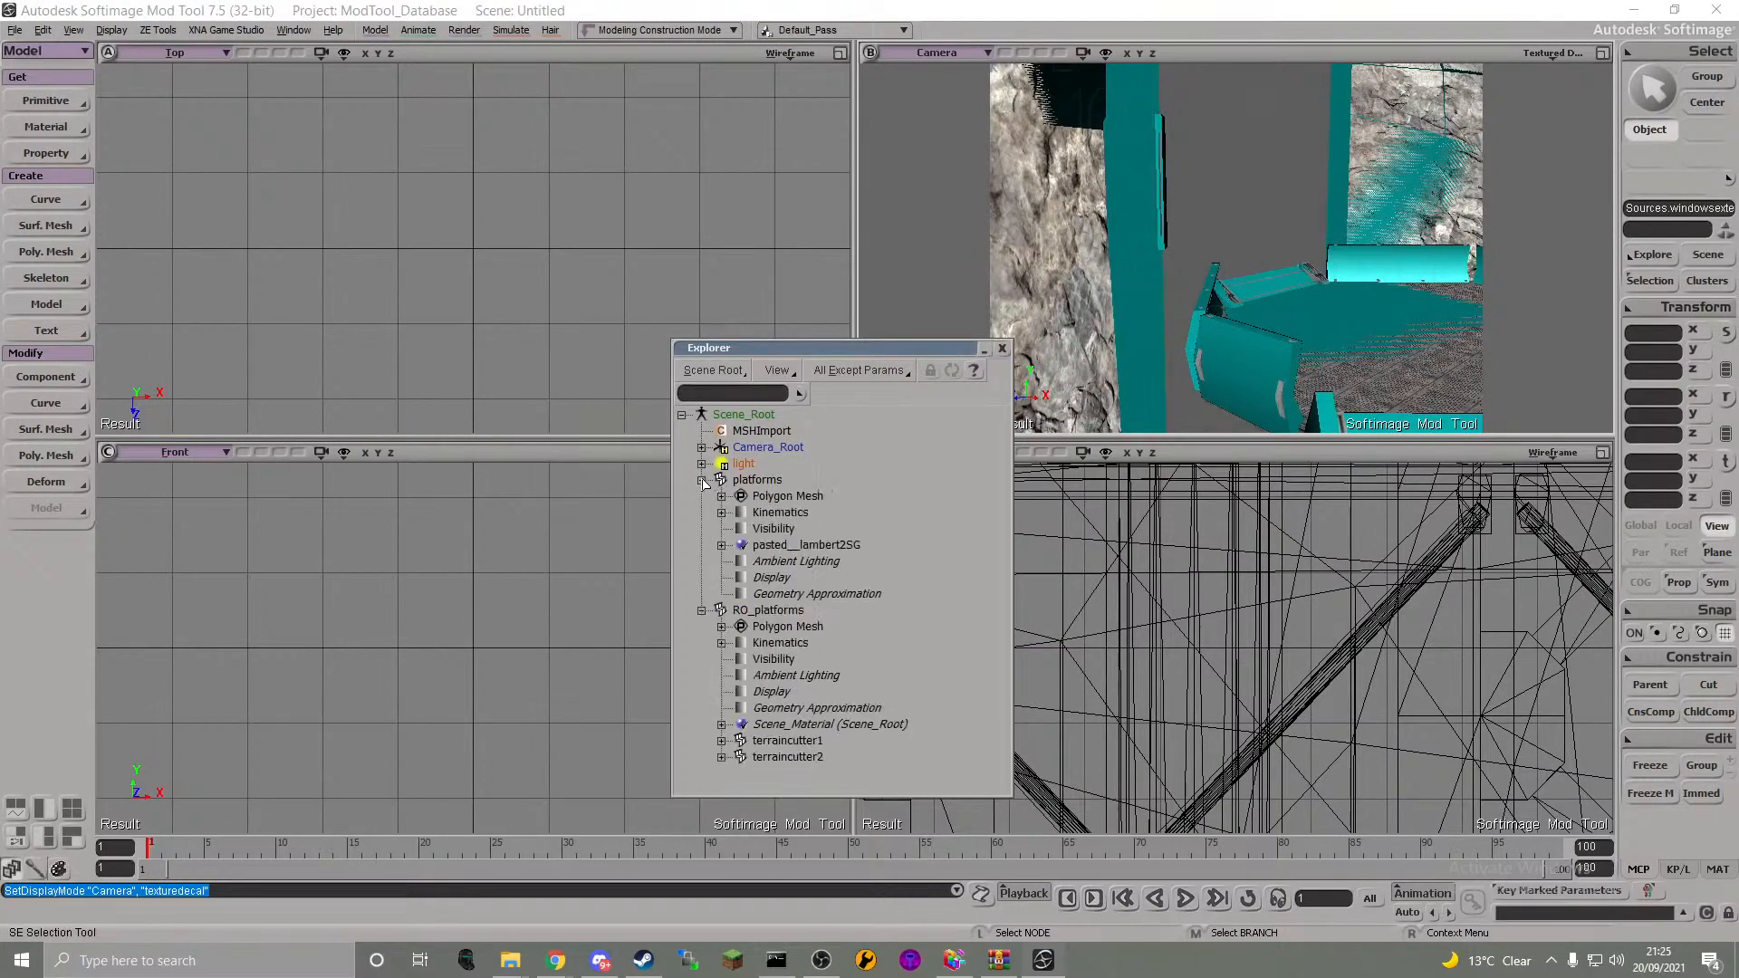
{"action": "left_click", "coordinate": [788, 497]}
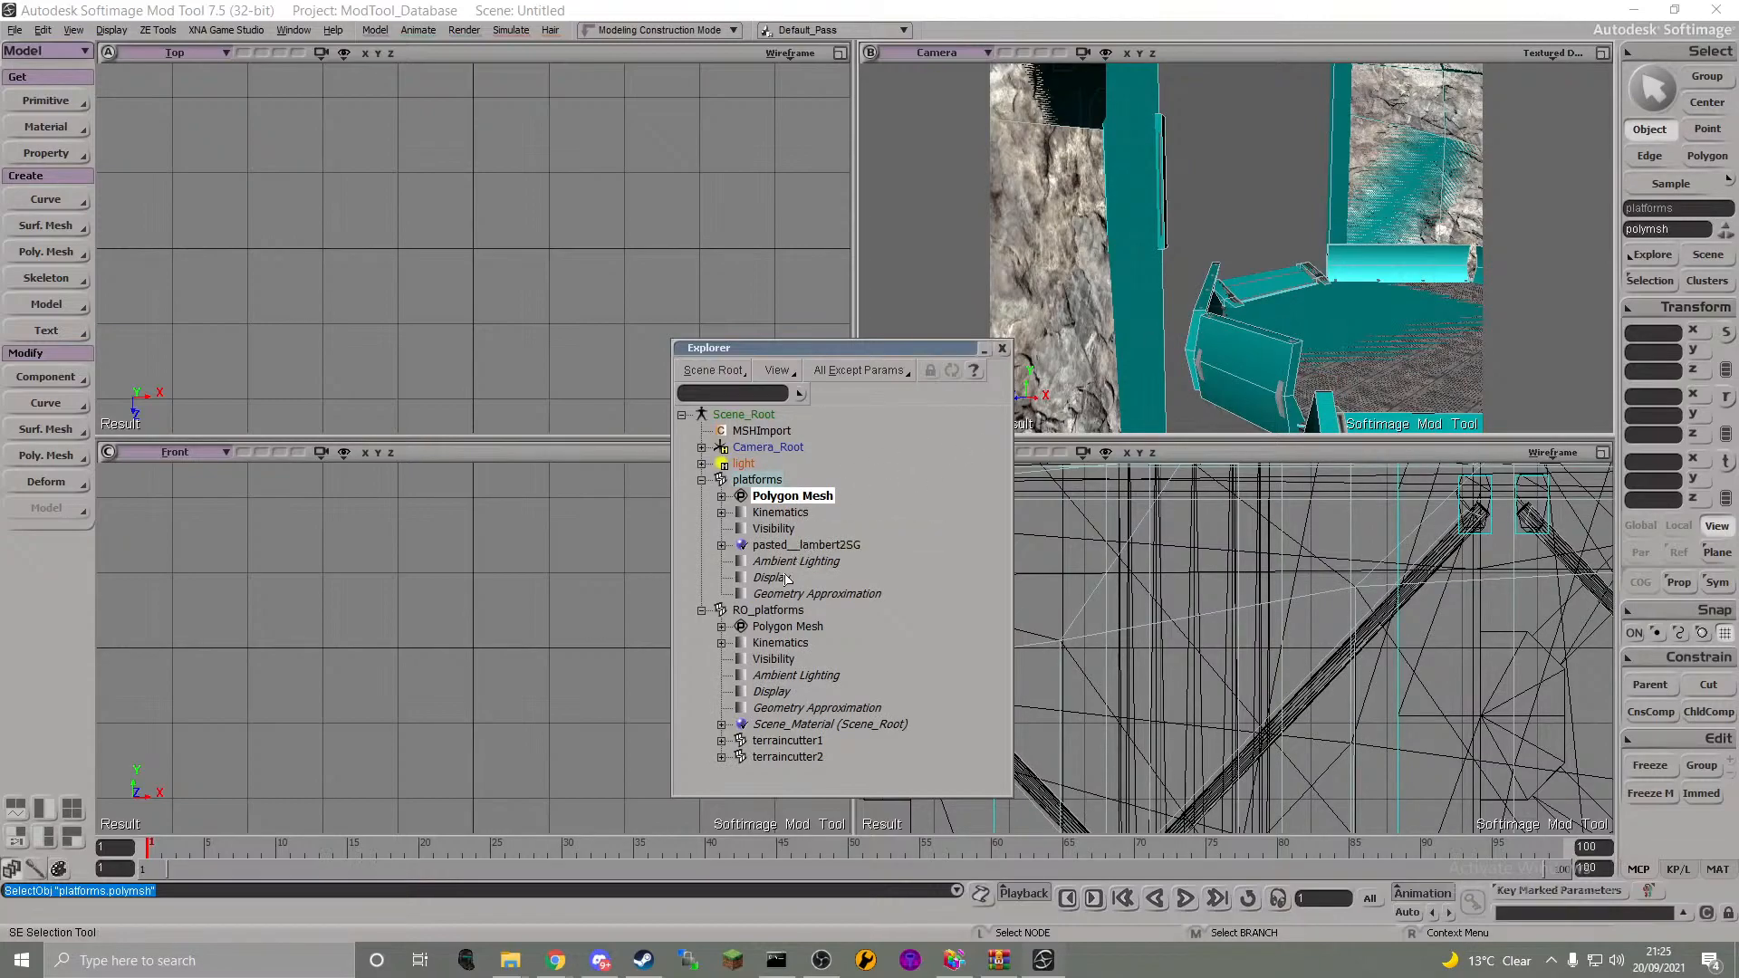
{"action": "left_click", "coordinate": [721, 545]}
{"action": "left_click", "coordinate": [757, 479]}
{"action": "right_click", "coordinate": [757, 479]}
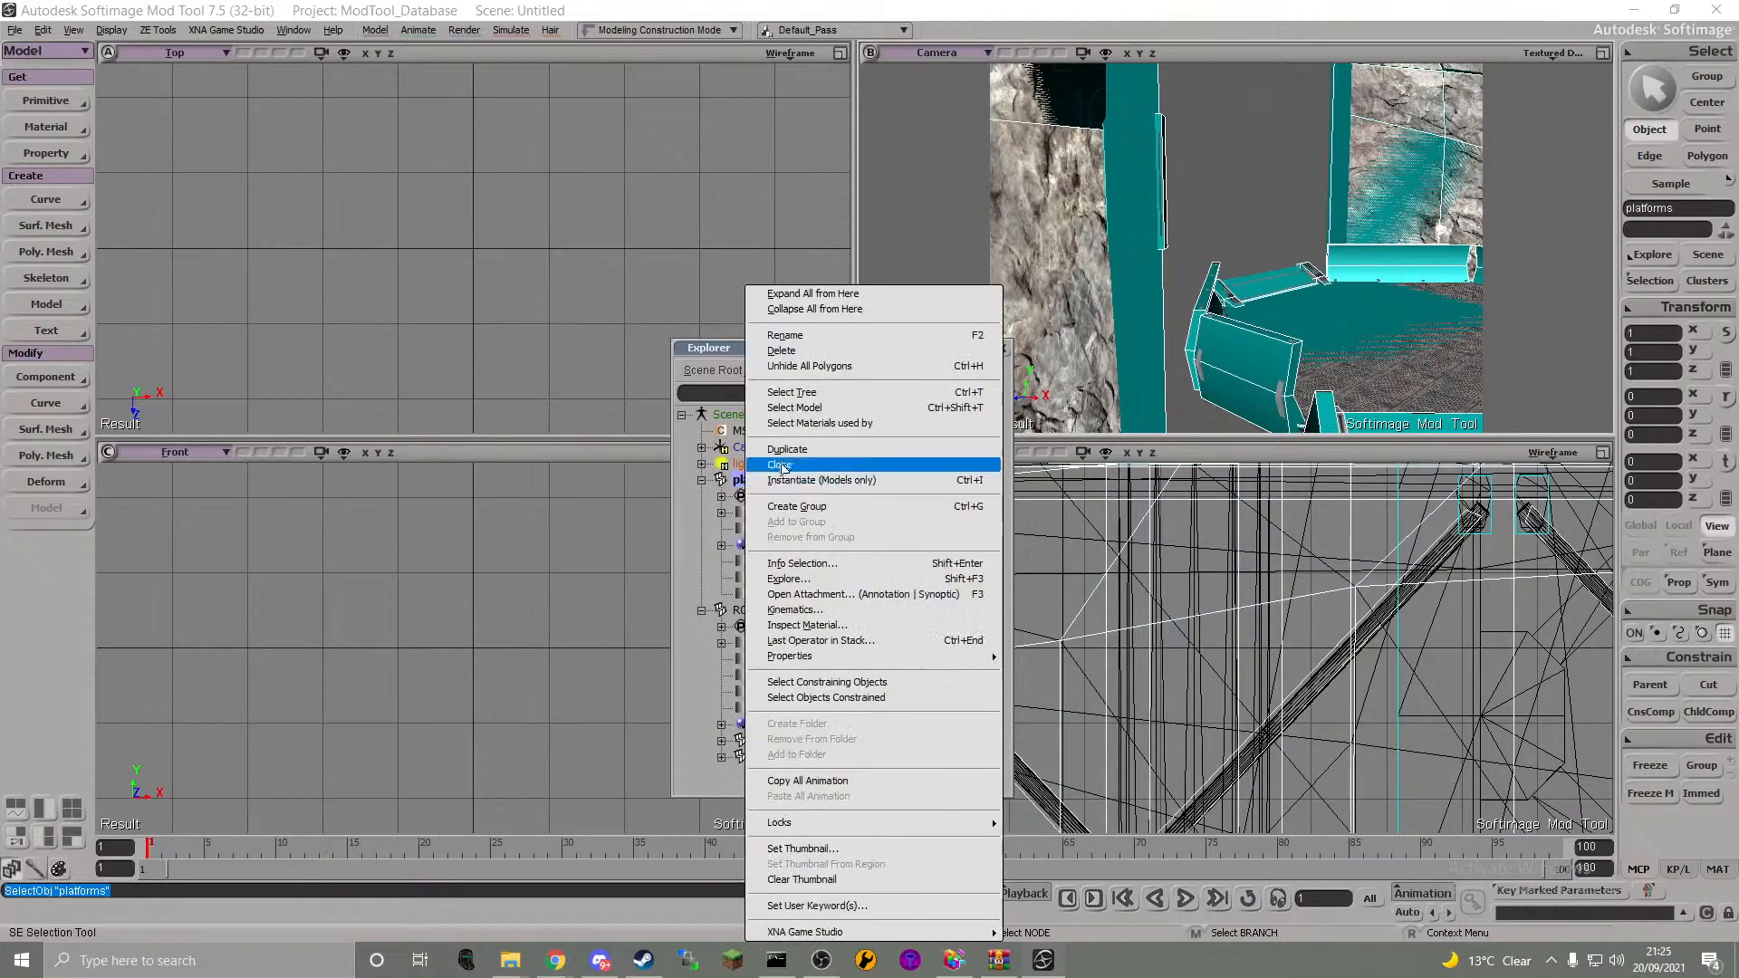
{"action": "left_click", "coordinate": [836, 336]}
{"action": "type", "text": "collision"}
{"action": "key", "text": "Return"}
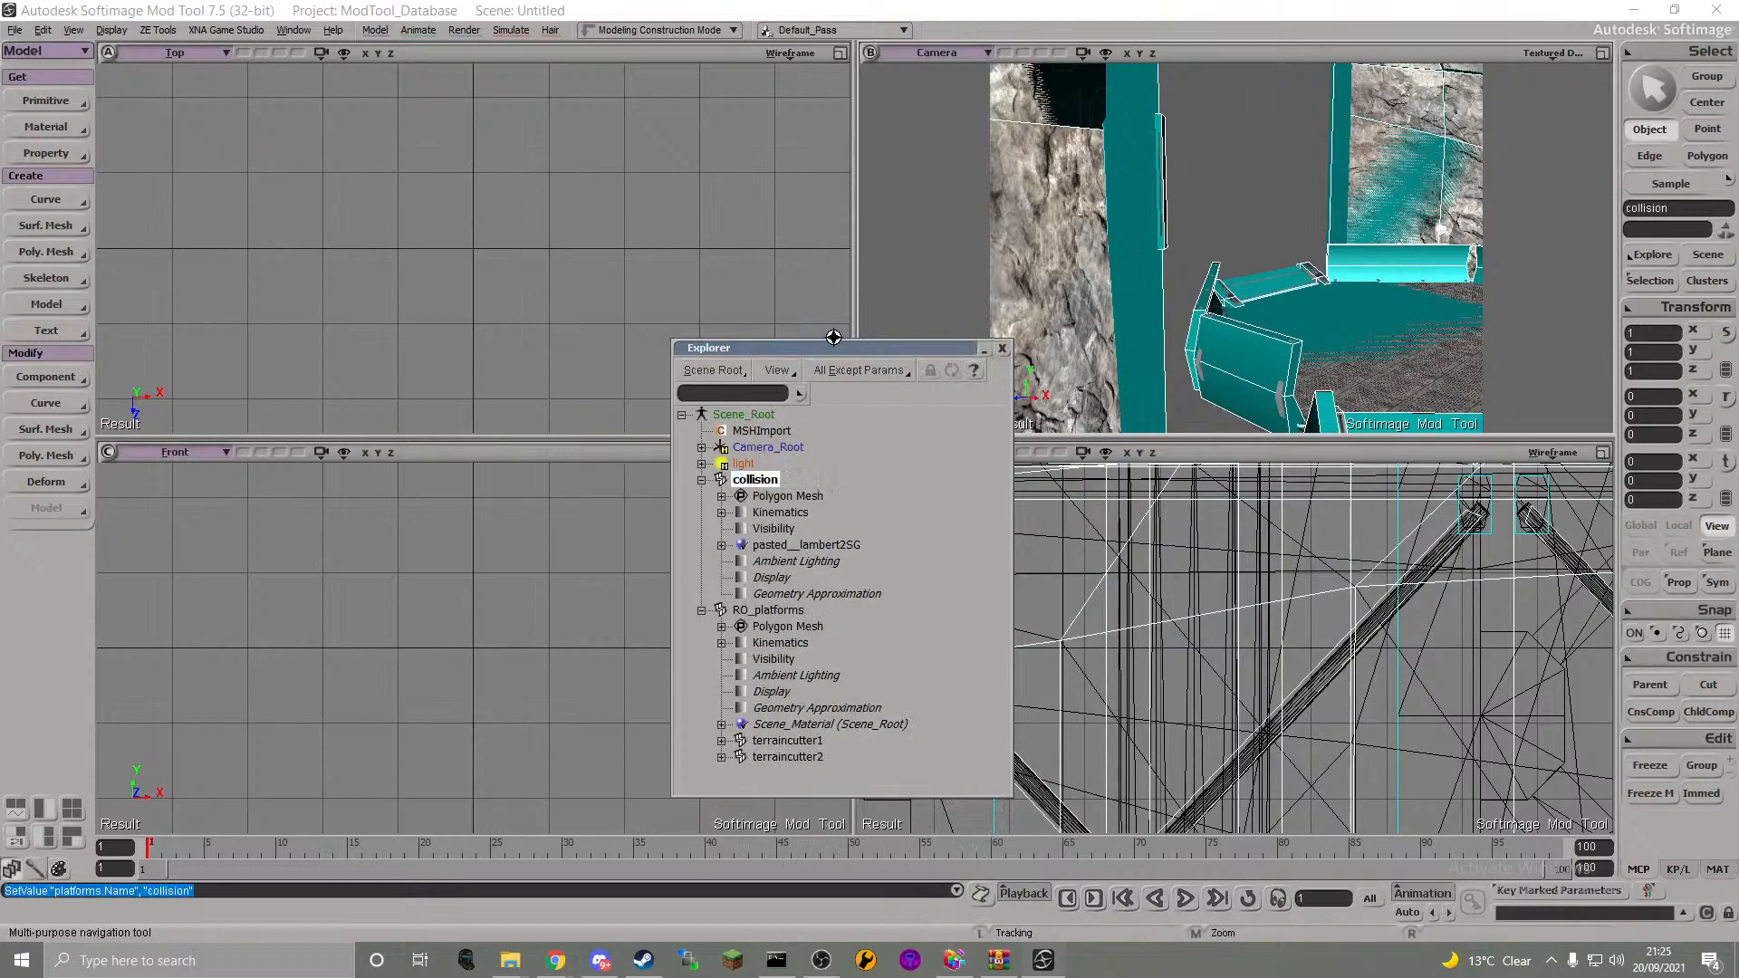
{"action": "left_click", "coordinate": [702, 481]}
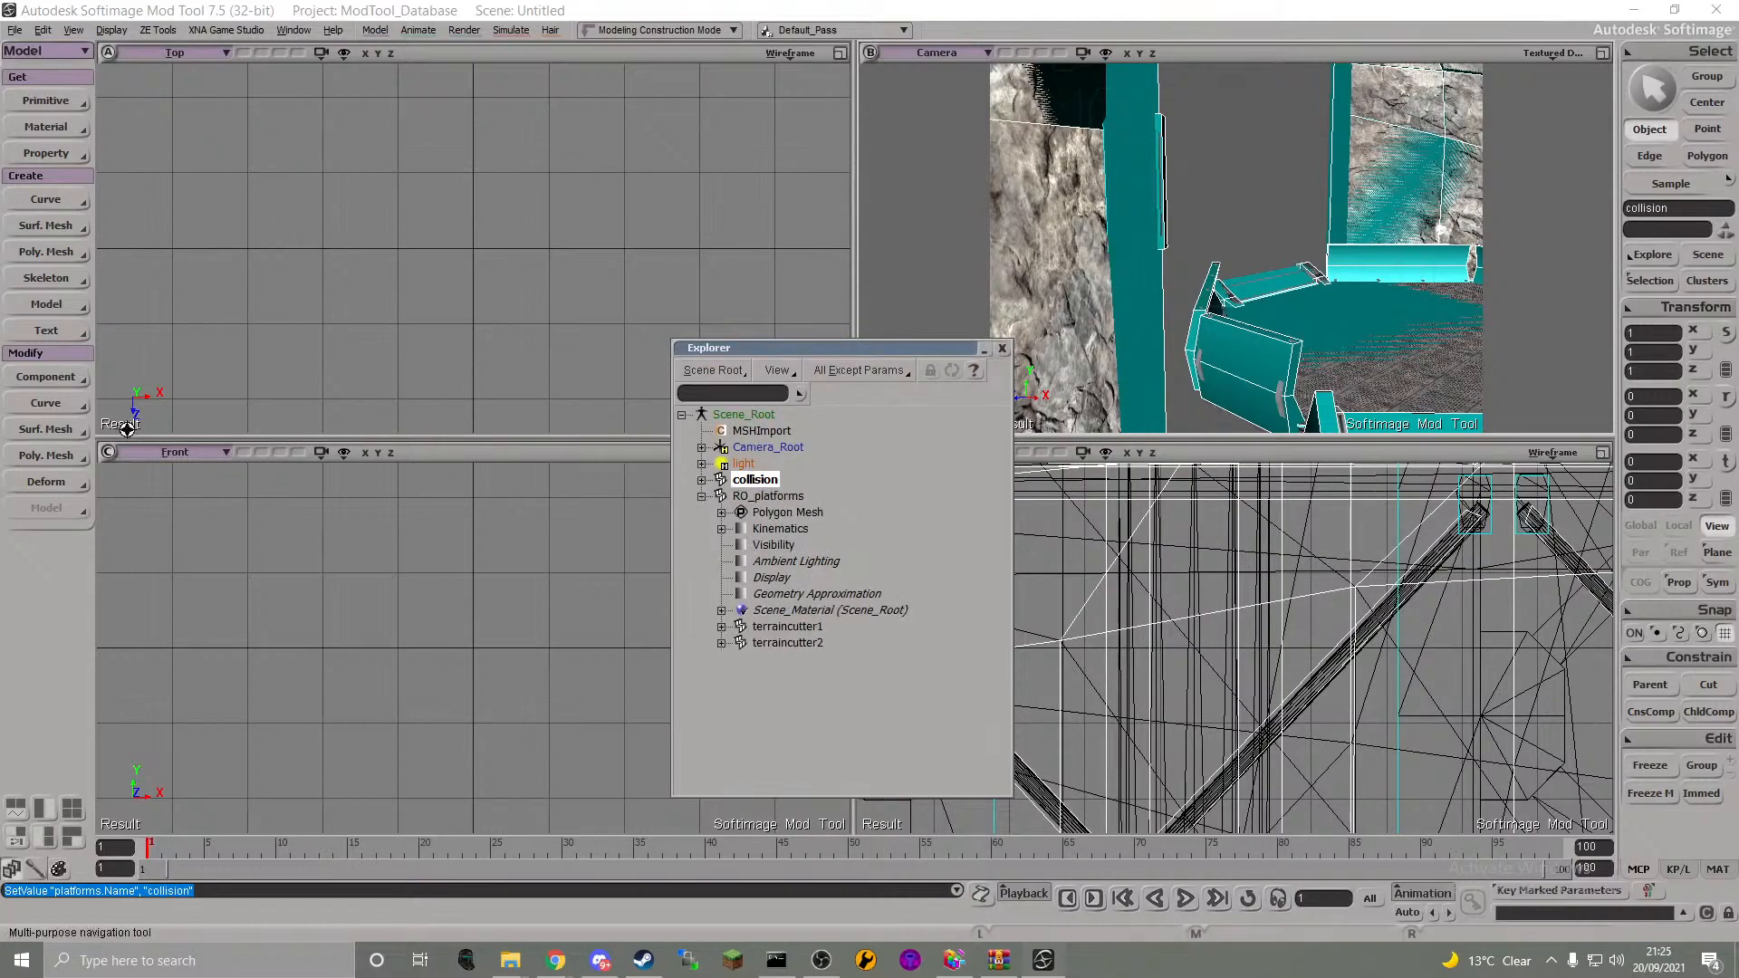
- Triangulate the collision mesh and hide it
{"action": "left_click", "coordinate": [56, 455]}
{"action": "mouse_move", "coordinate": [177, 794]}
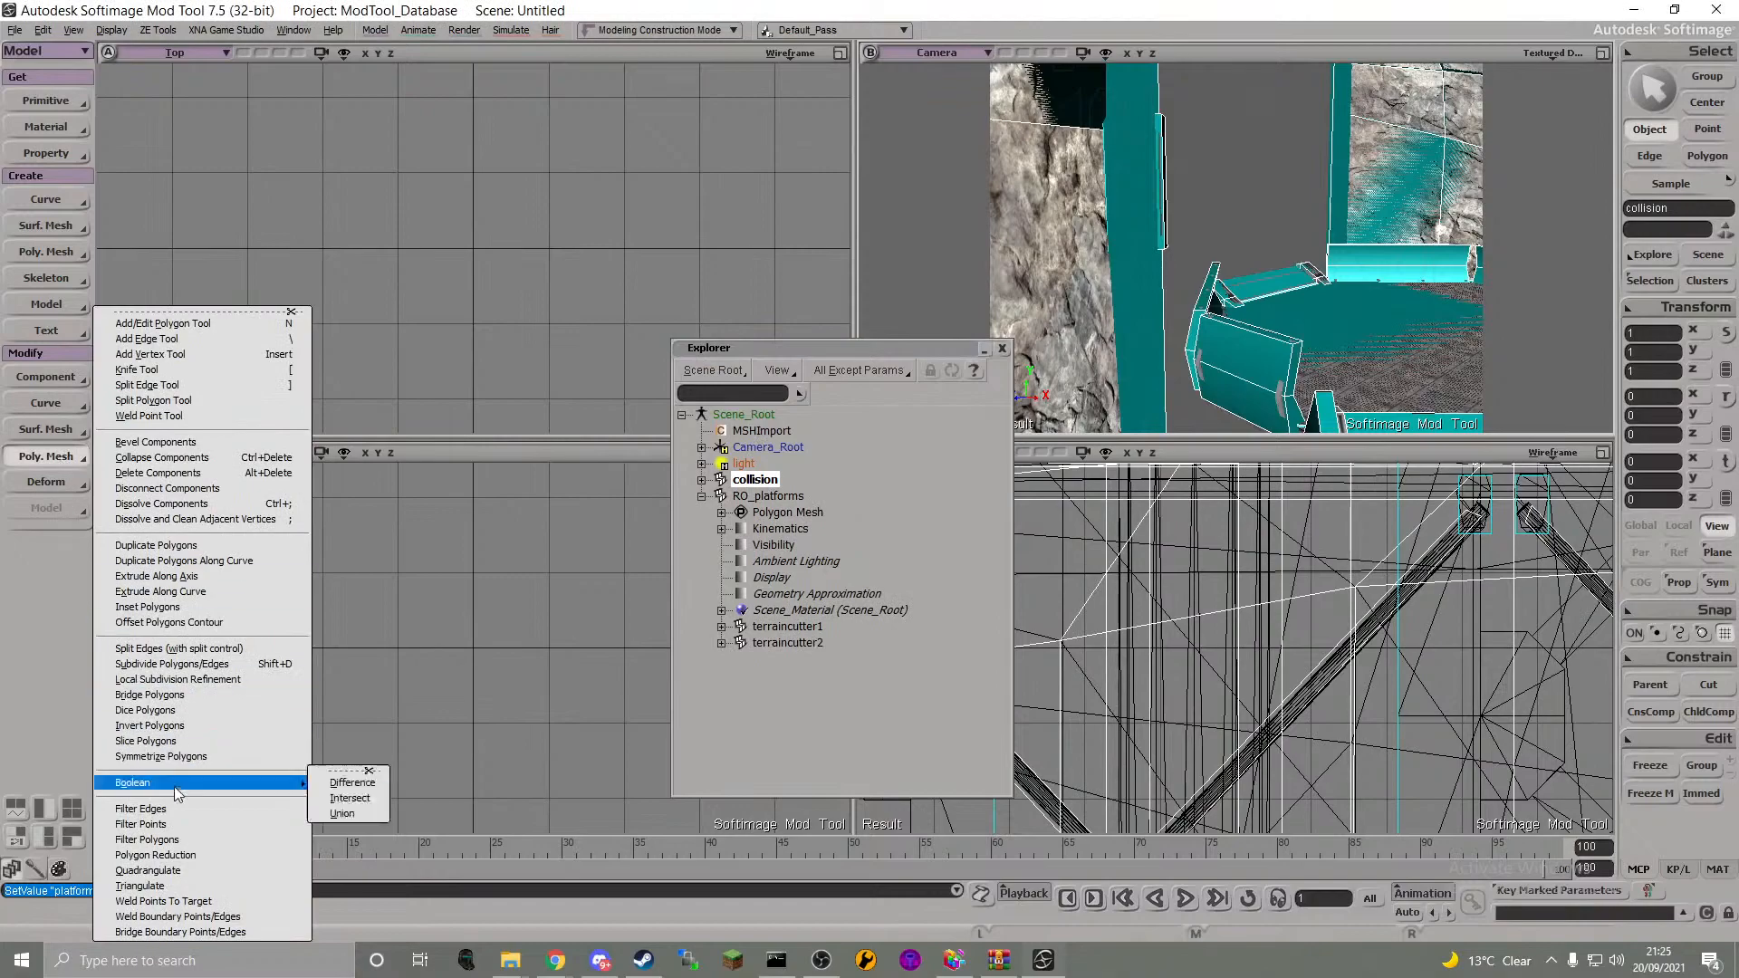
{"action": "left_click", "coordinate": [139, 886]}
{"action": "key", "text": "h"}
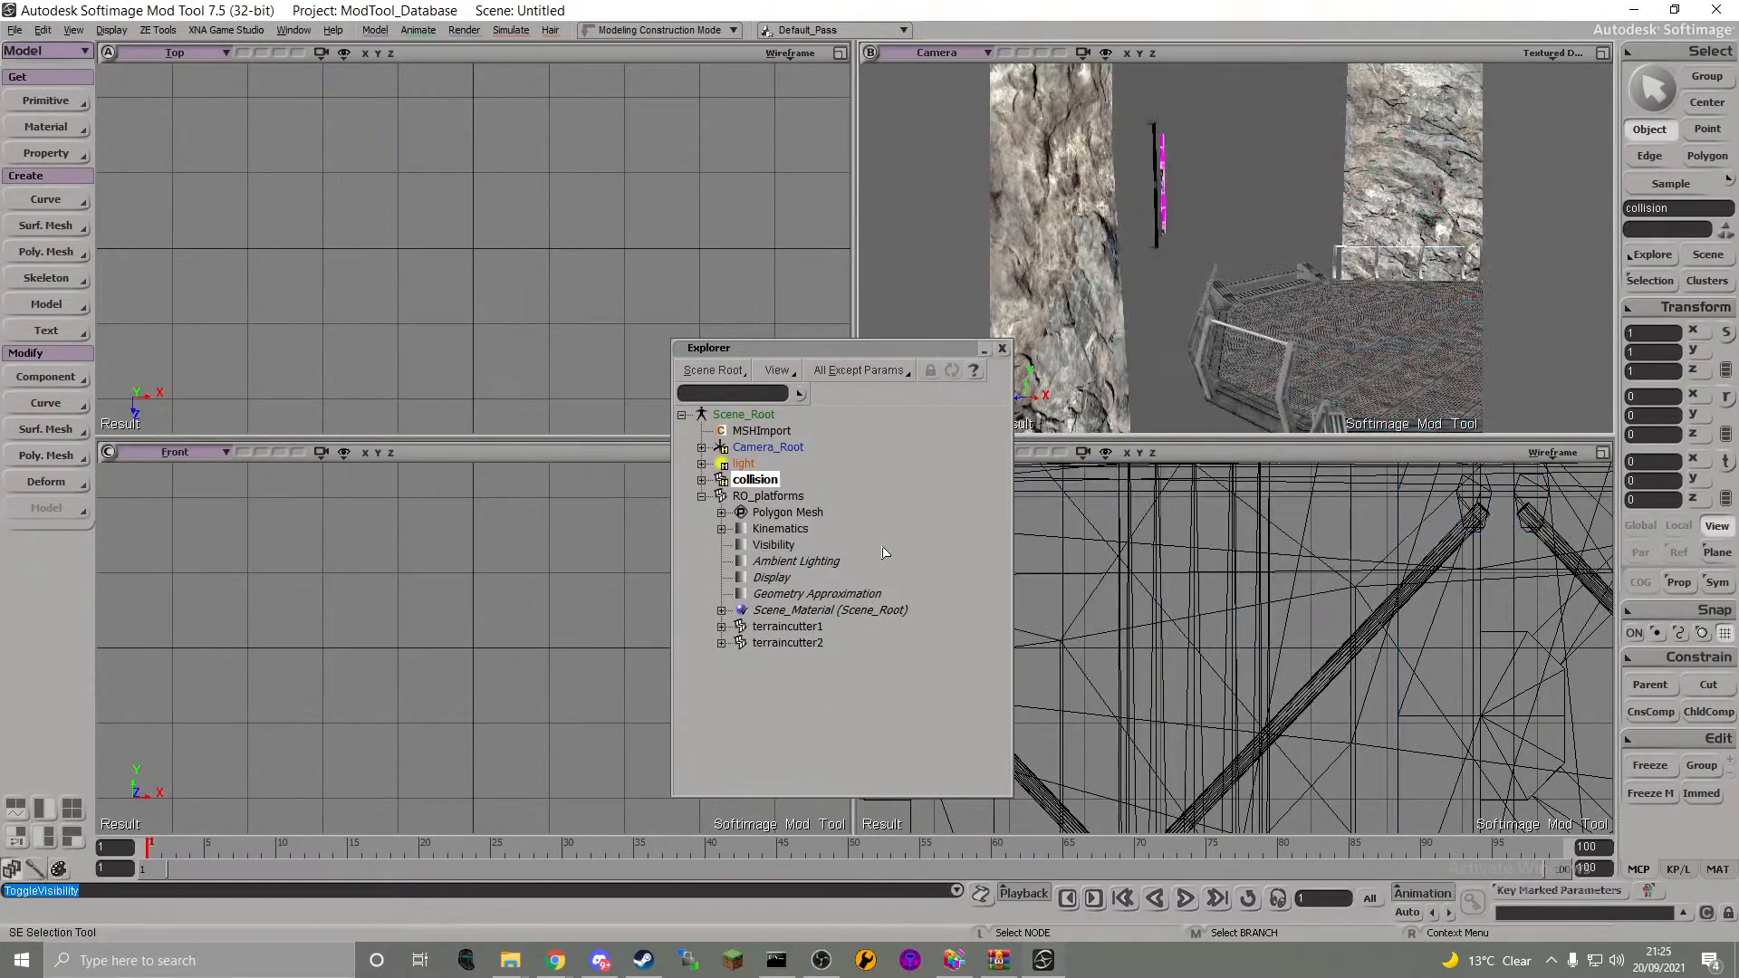
- Parent the collision object under RO_platforms in the scene hierarchy and close the explorer
{"action": "left_click", "coordinate": [746, 487]}
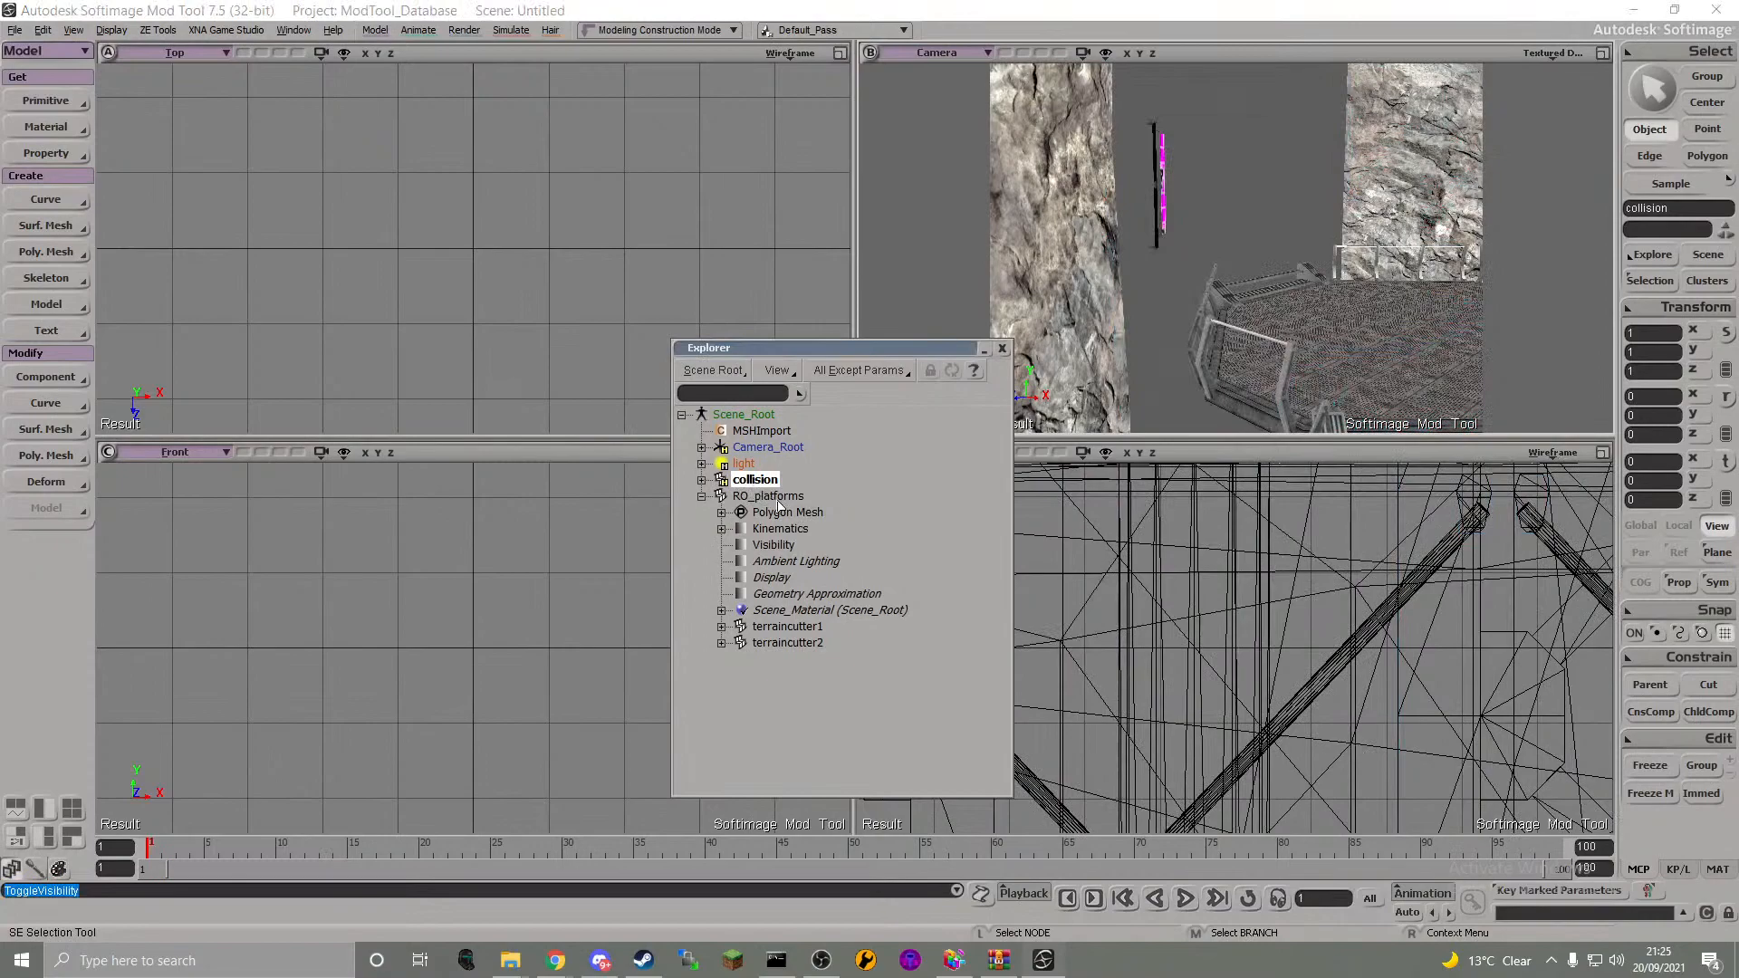
{"action": "left_click_drag", "start_coordinate": [763, 513], "coordinate": [752, 496]}
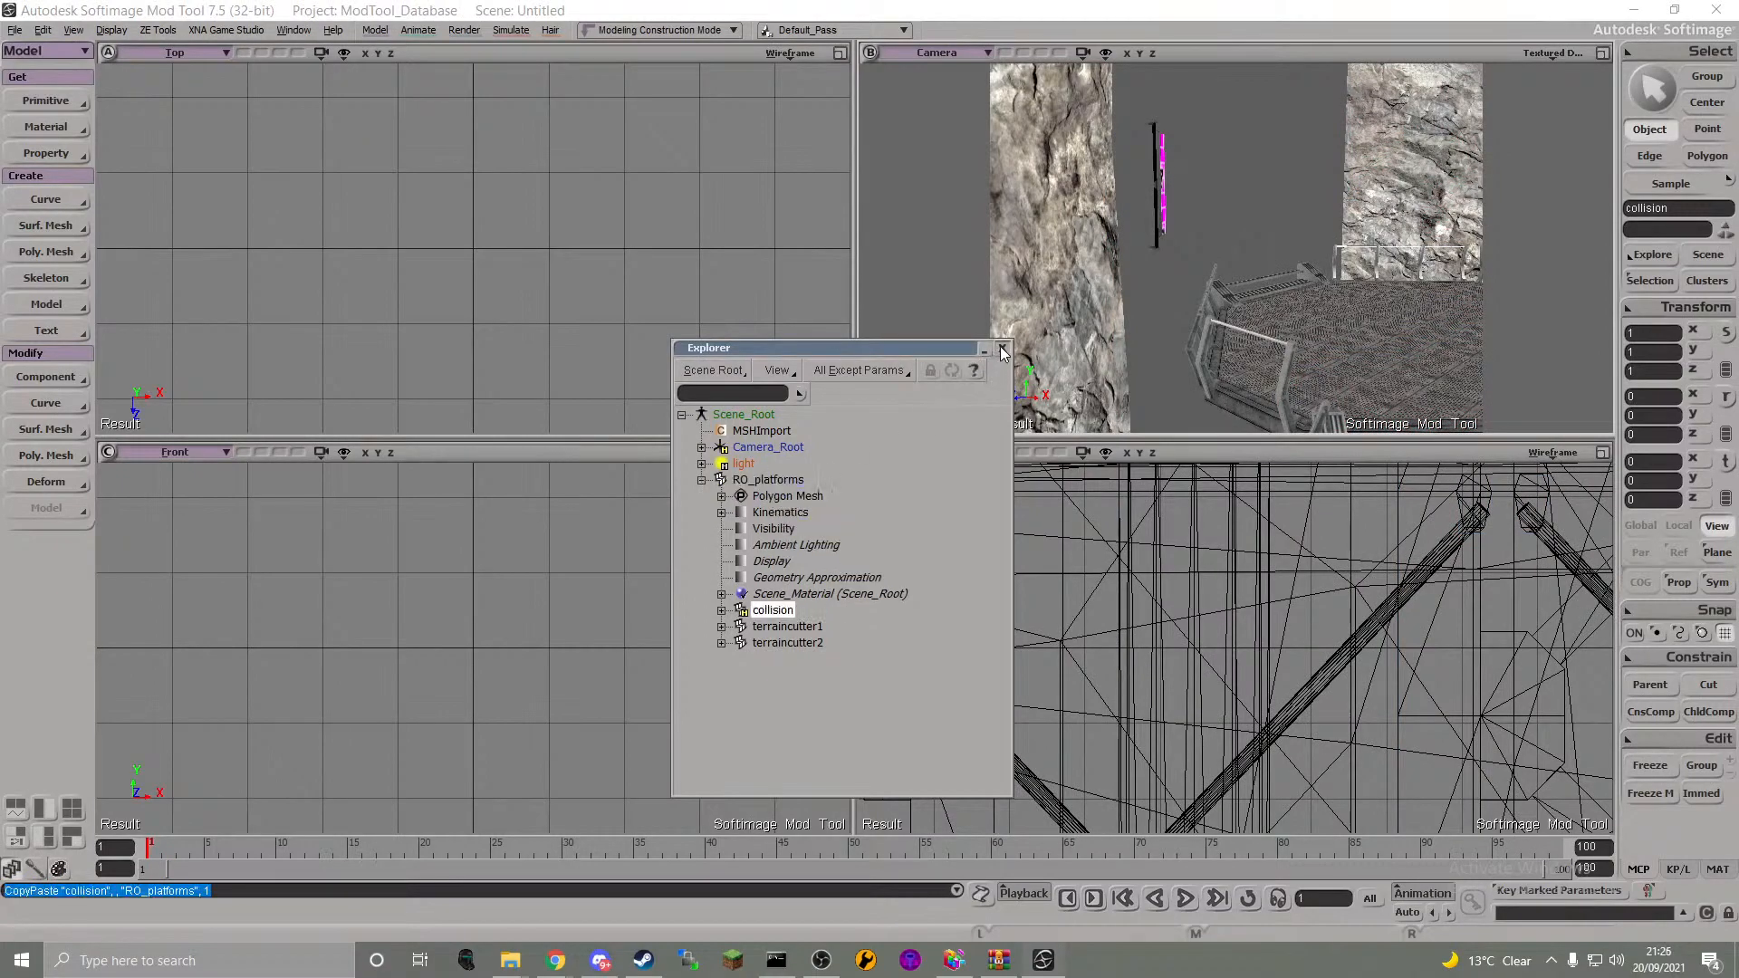
{"action": "left_click", "coordinate": [1001, 349]}
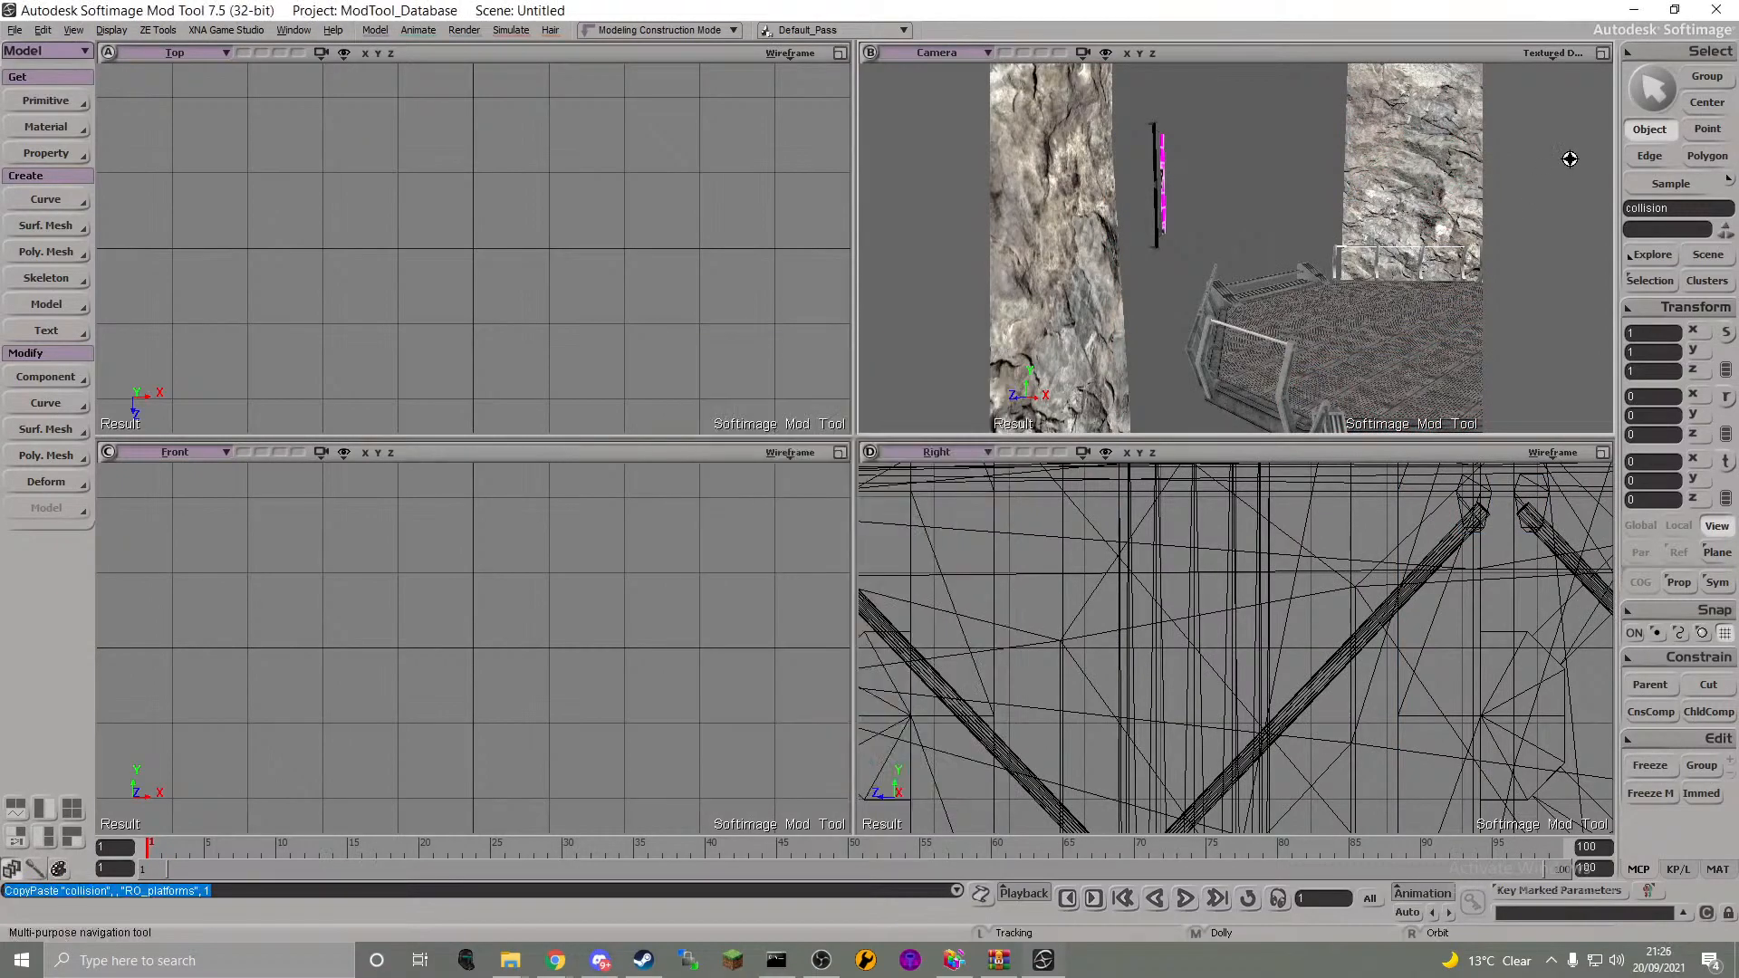
- Select the RO_platforms mesh with its whole hierarchy in the Camera viewport and open the MSH export settings
{"action": "right_click", "coordinate": [1314, 241]}
{"action": "key", "text": "s"}
{"action": "right_click_drag", "start_coordinate": [1314, 242], "coordinate": [1280, 243]}
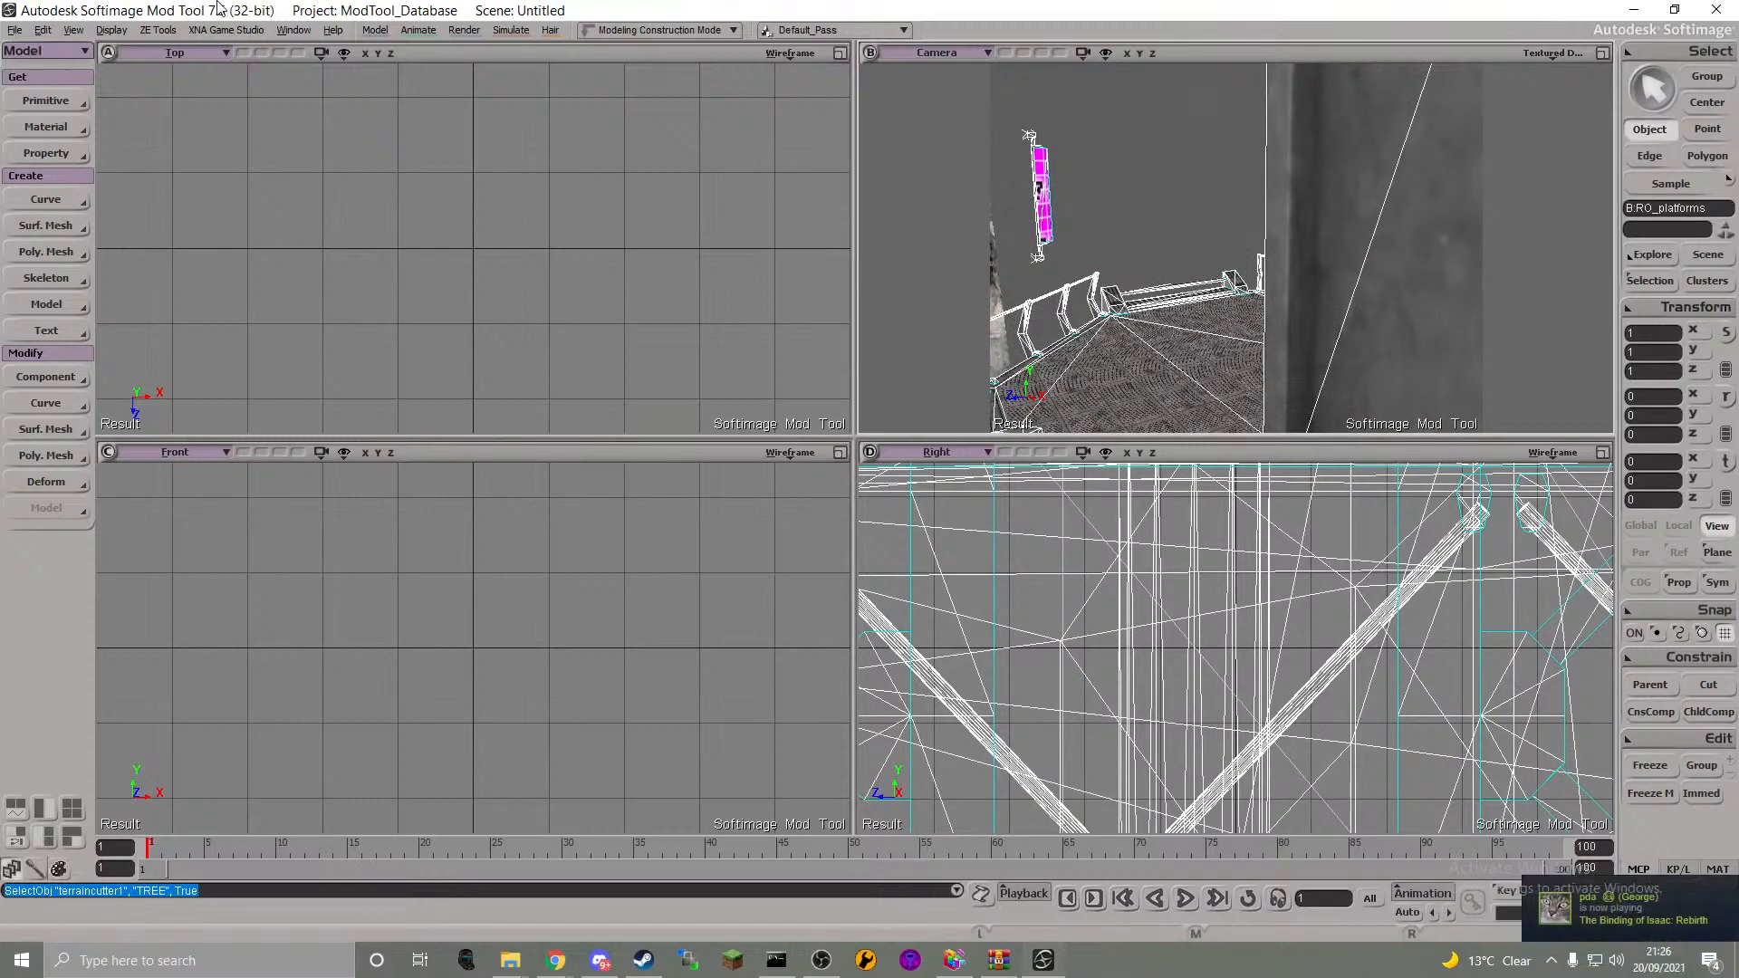
{"action": "left_click", "coordinate": [157, 30]}
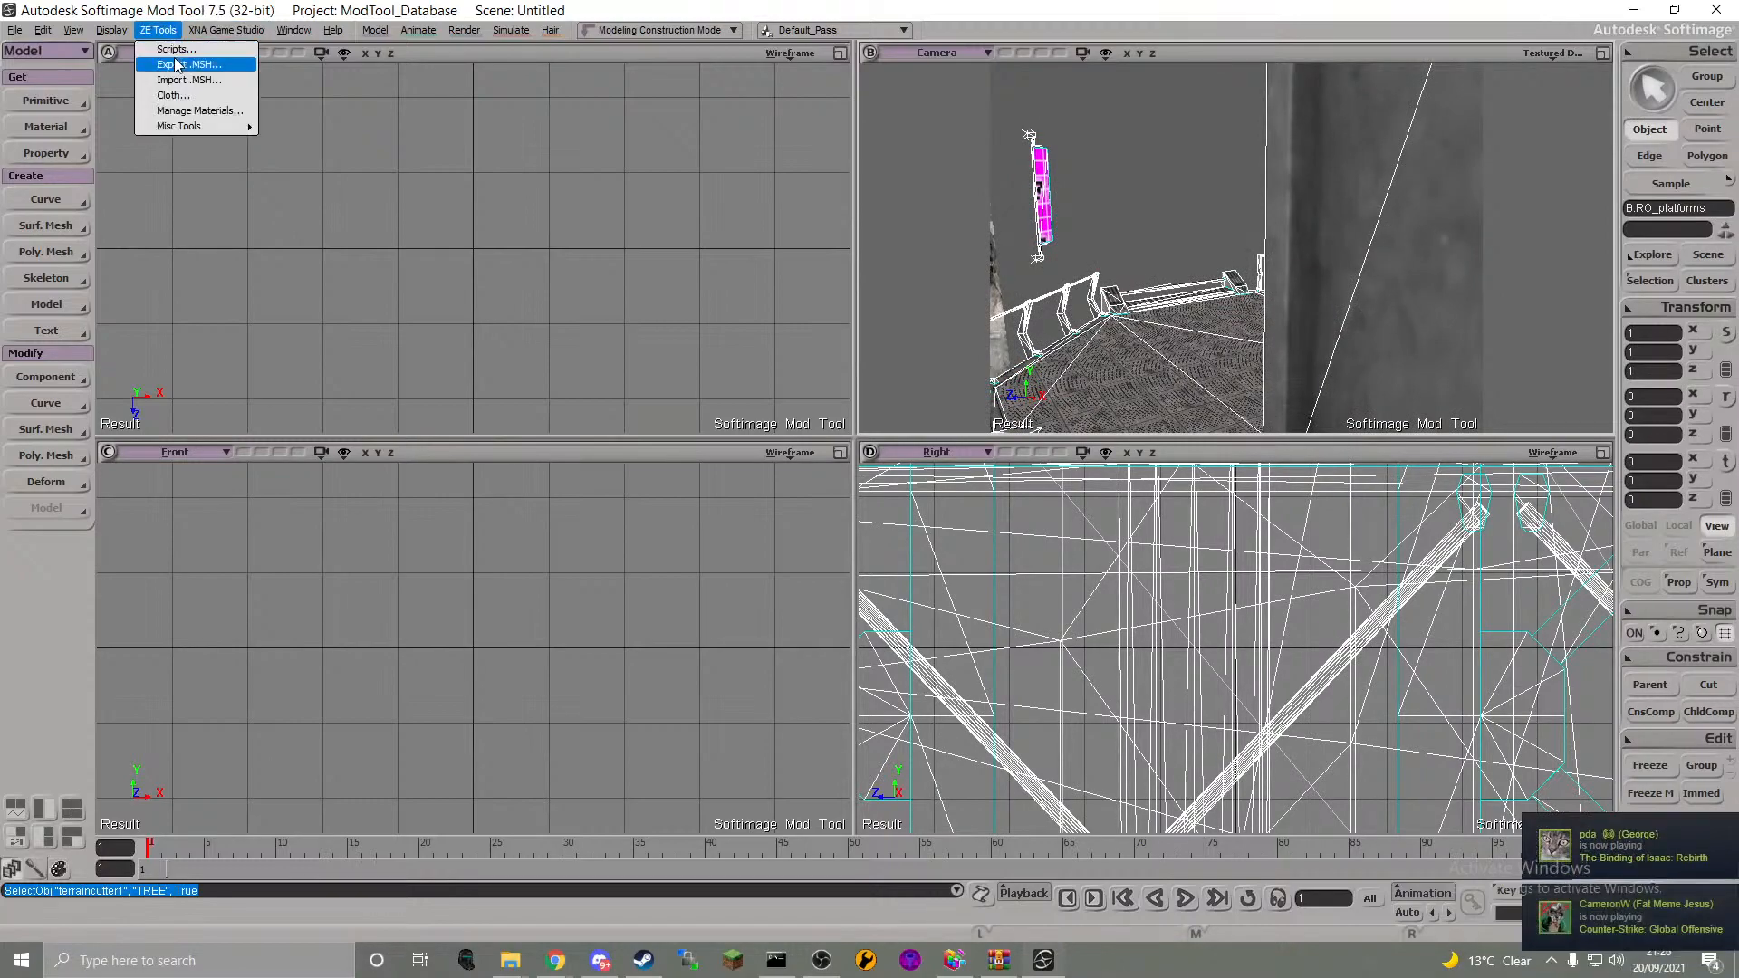
{"action": "left_click", "coordinate": [177, 64]}
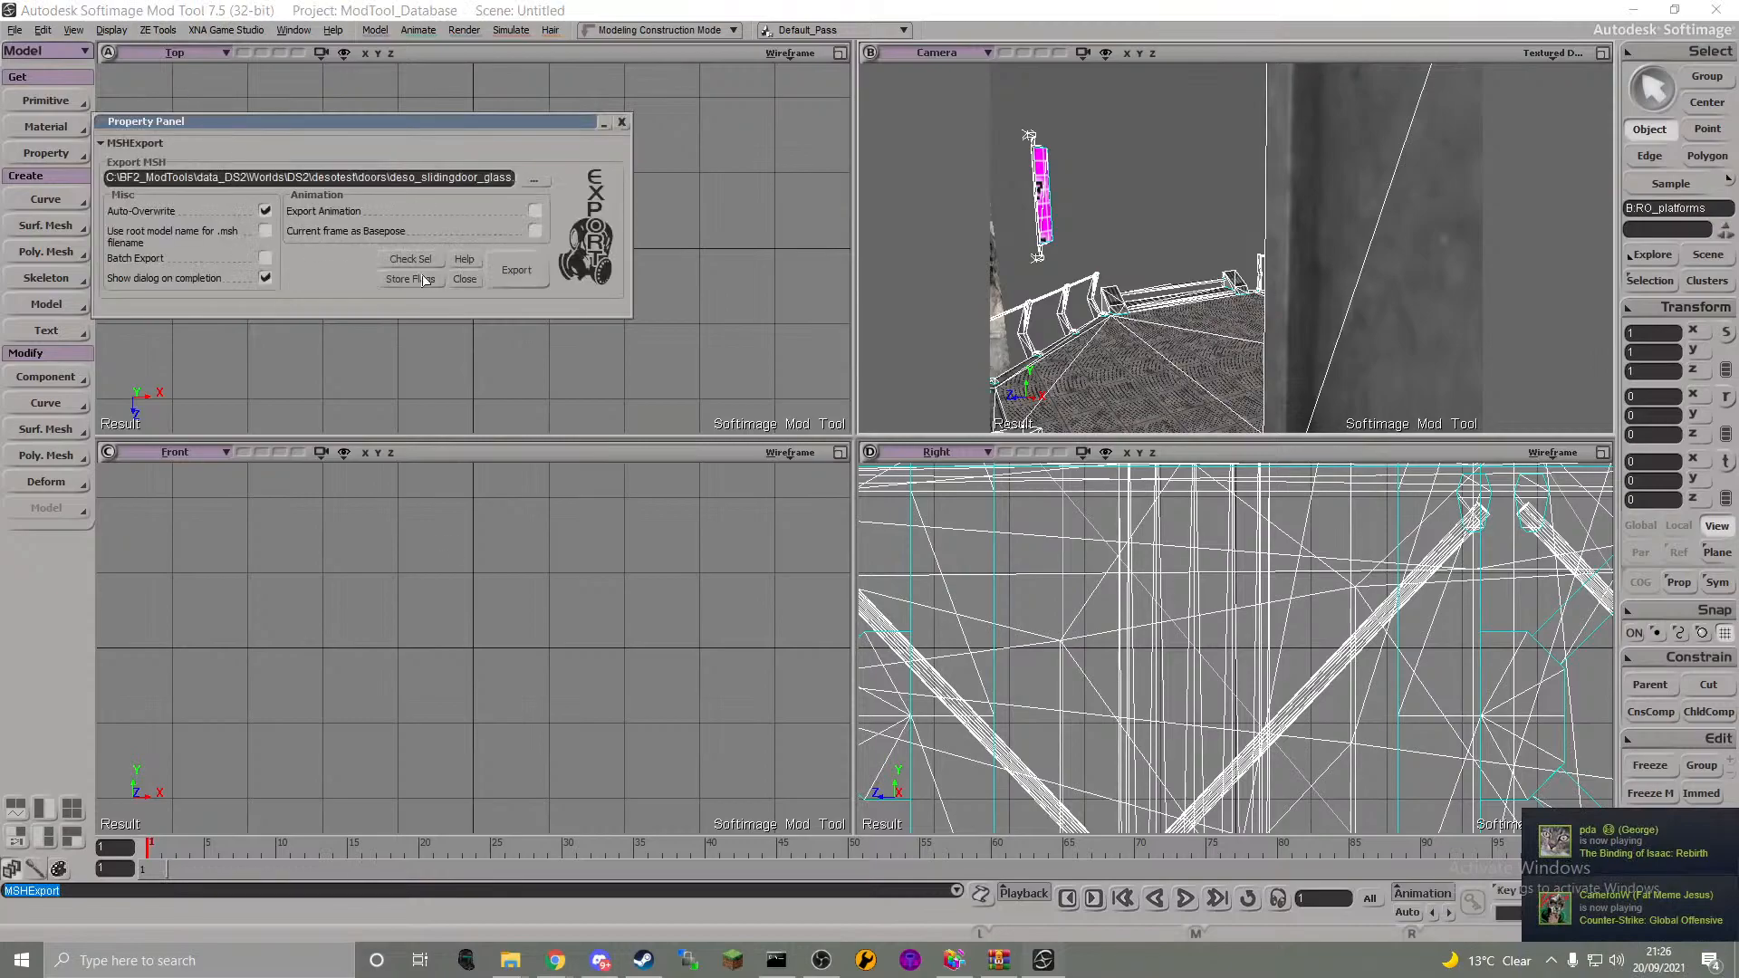
- Copy DS3's desotest\msh folder path from File Explorer and enter it as the MSH export path in Softimage Mod Tool
{"action": "mouse_move", "coordinate": [511, 960]}
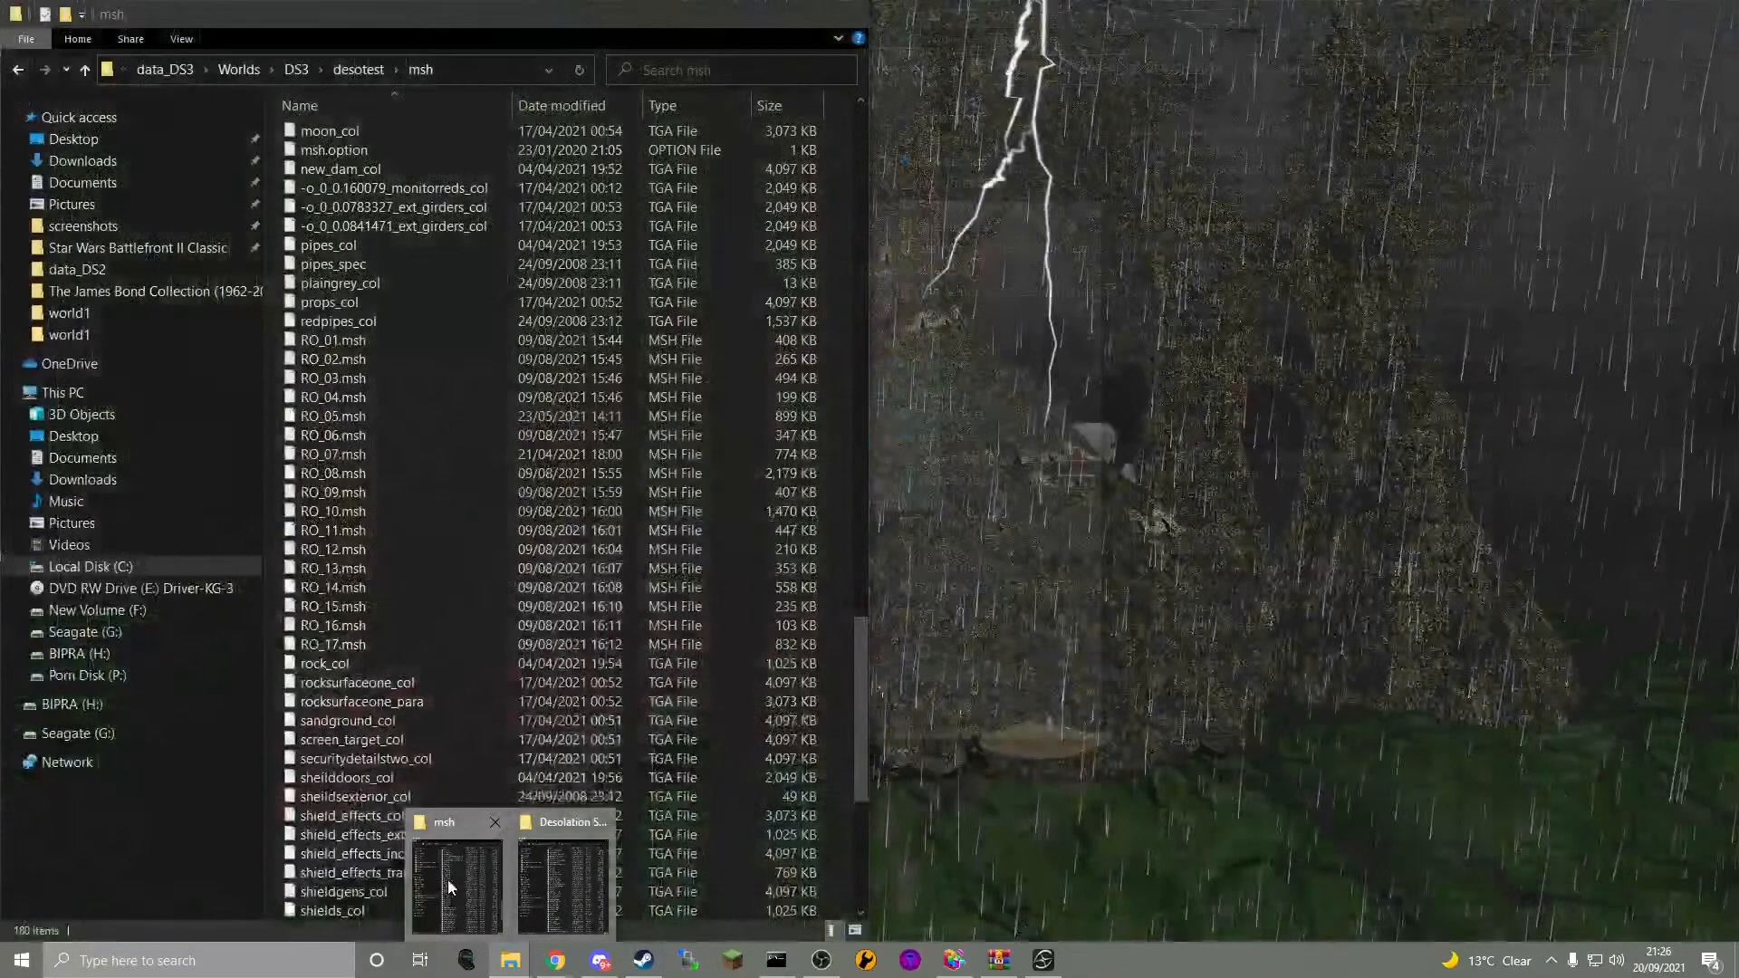
{"action": "left_click", "coordinate": [447, 879]}
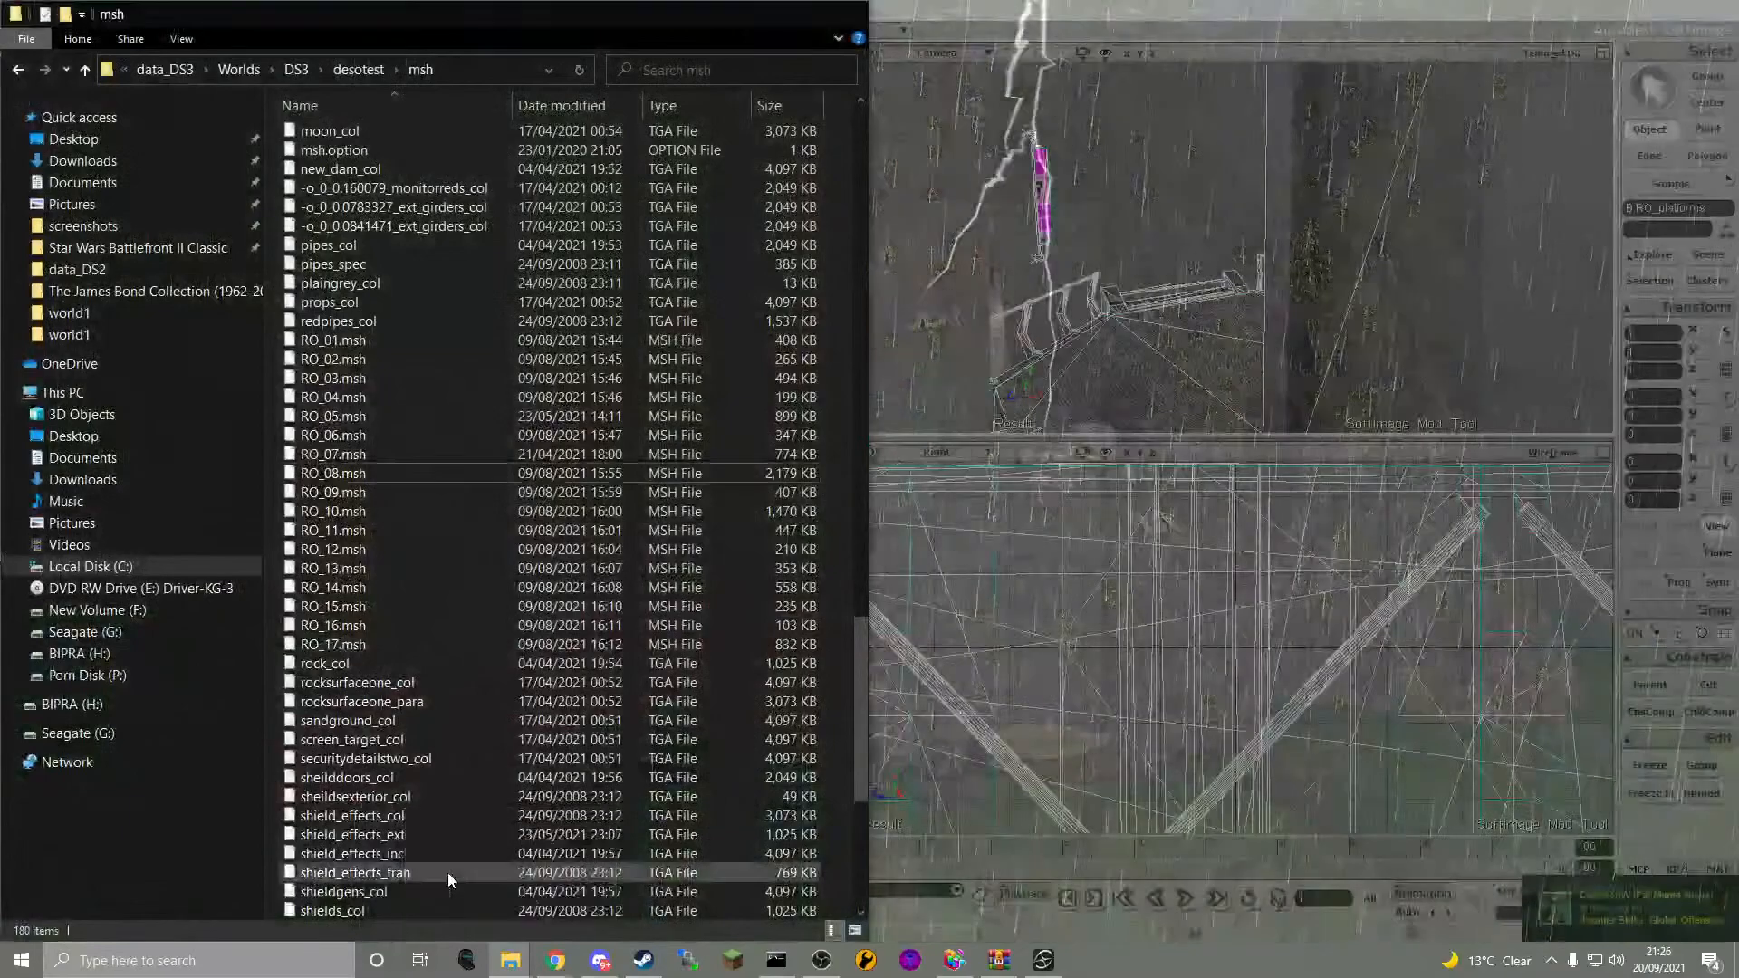
{"action": "left_click", "coordinate": [437, 69]}
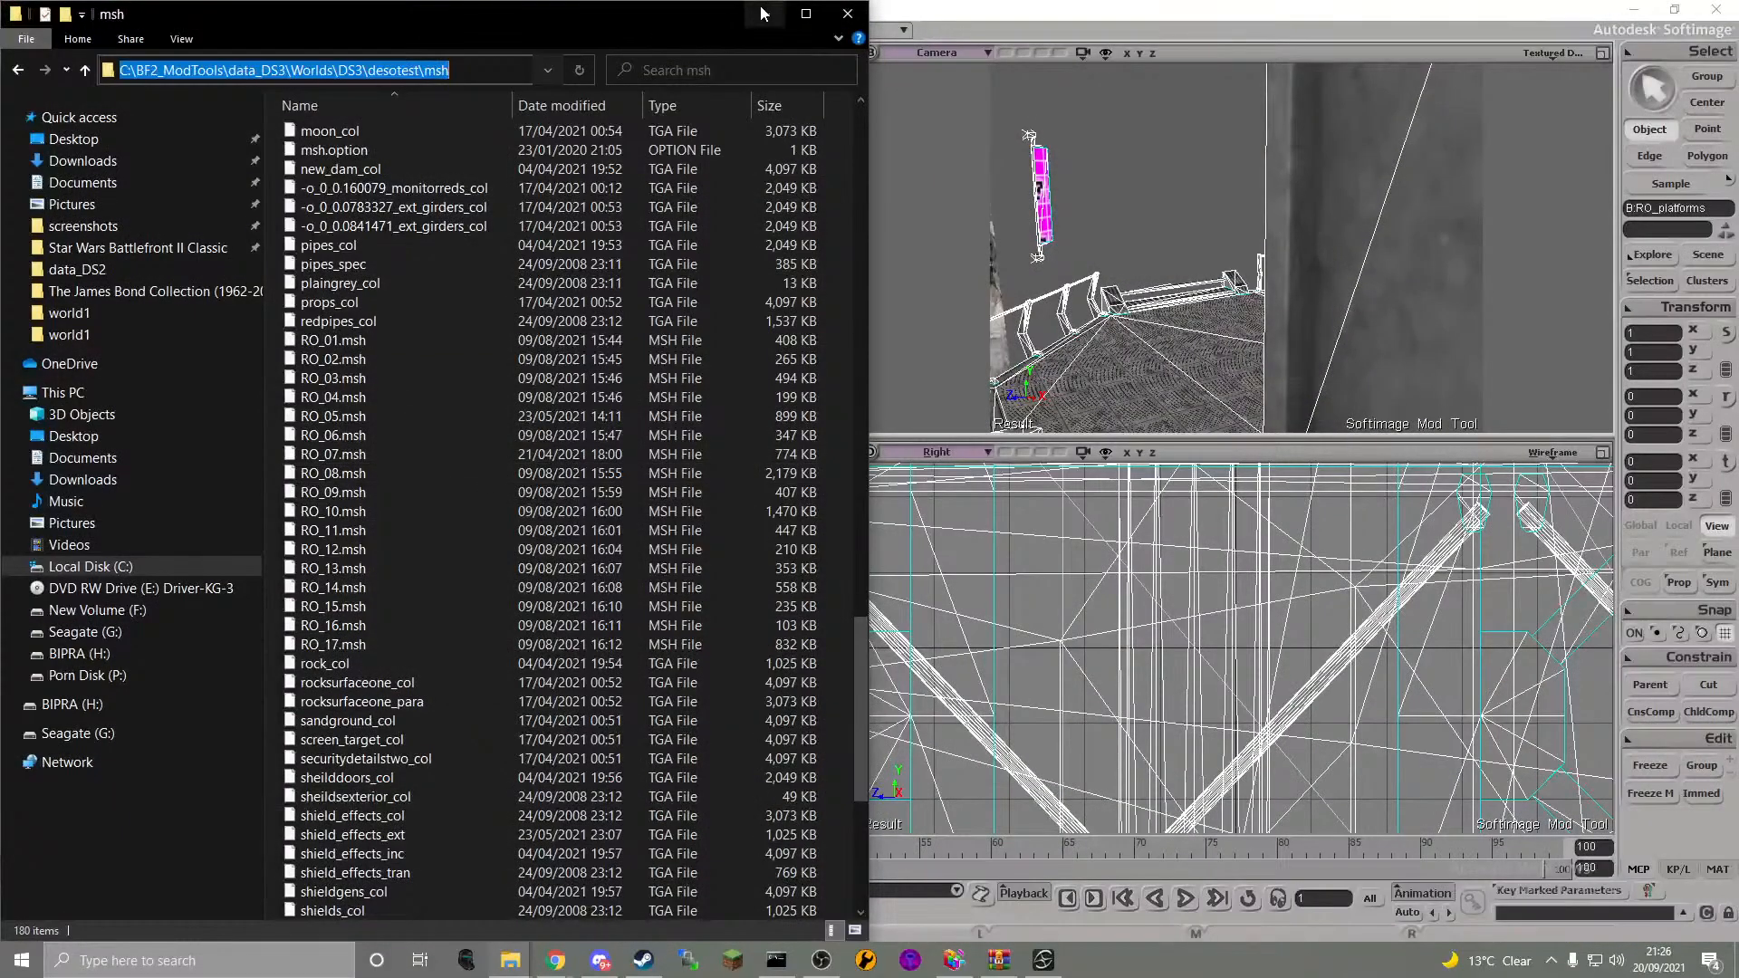
{"action": "left_click", "coordinate": [1138, 7]}
{"action": "left_click", "coordinate": [342, 185]}
{"action": "key", "text": "ctrl+v"}
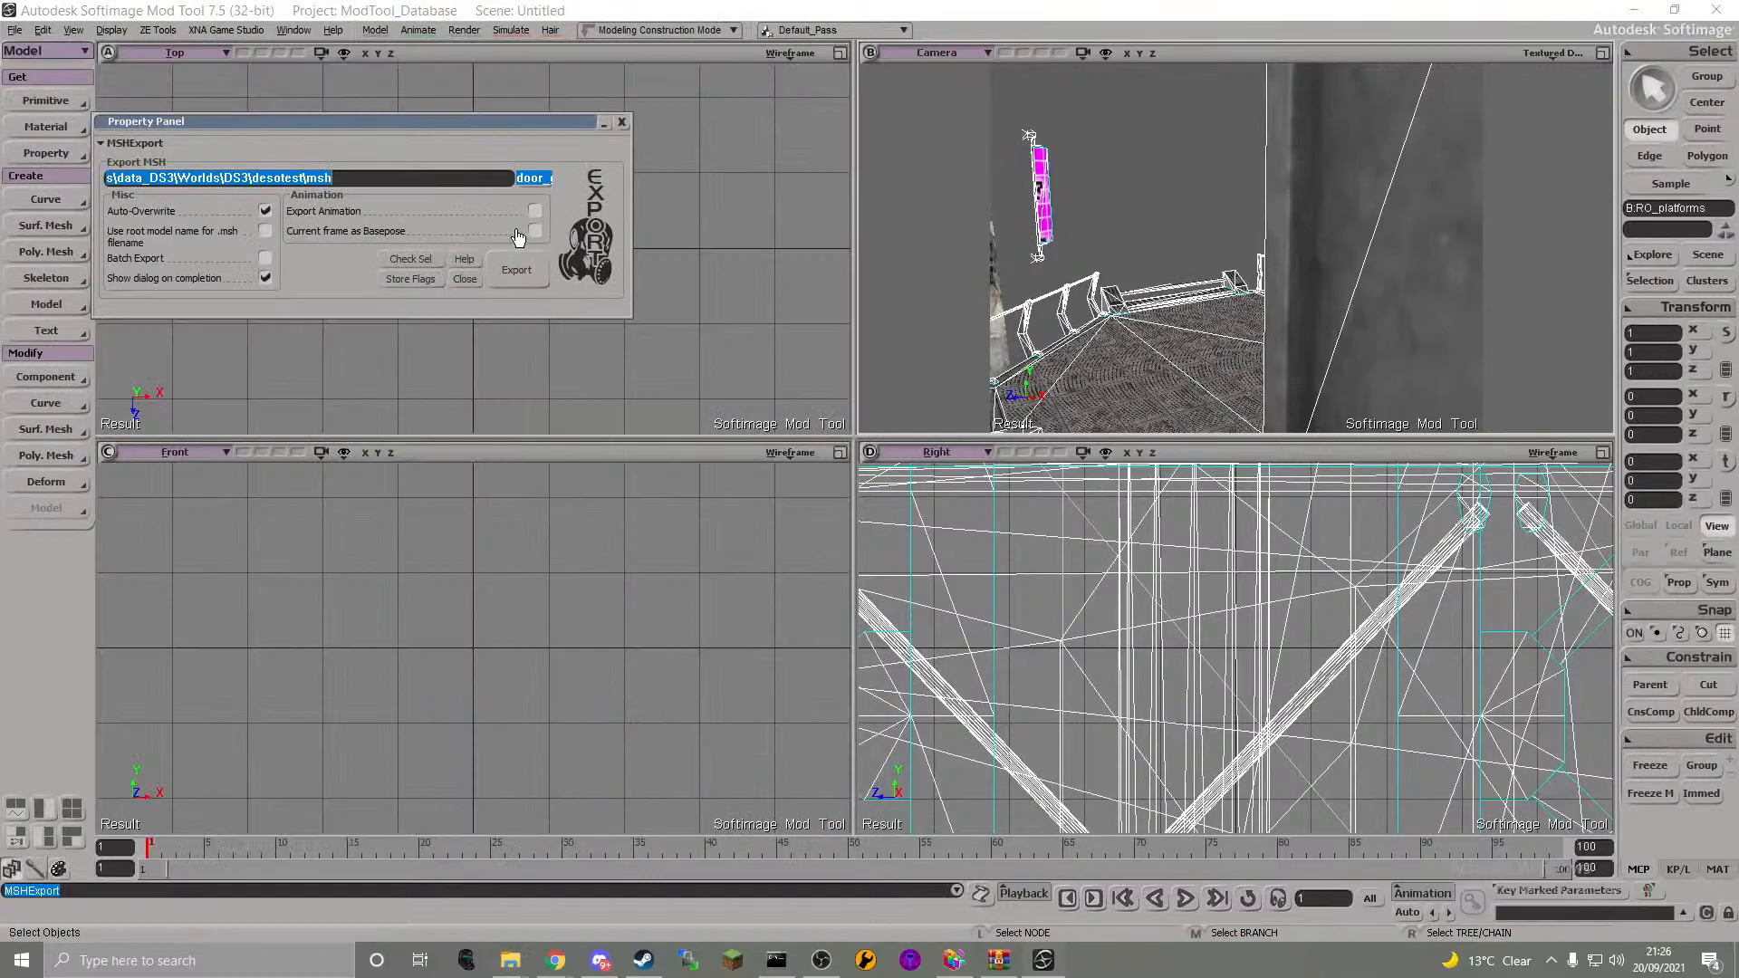
- Export the selected hierarchy as RO_07.msh into DS3's desotest\msh folder, replacing the existing file
{"action": "left_click", "coordinate": [547, 182]}
{"action": "left_click", "coordinate": [547, 182]}
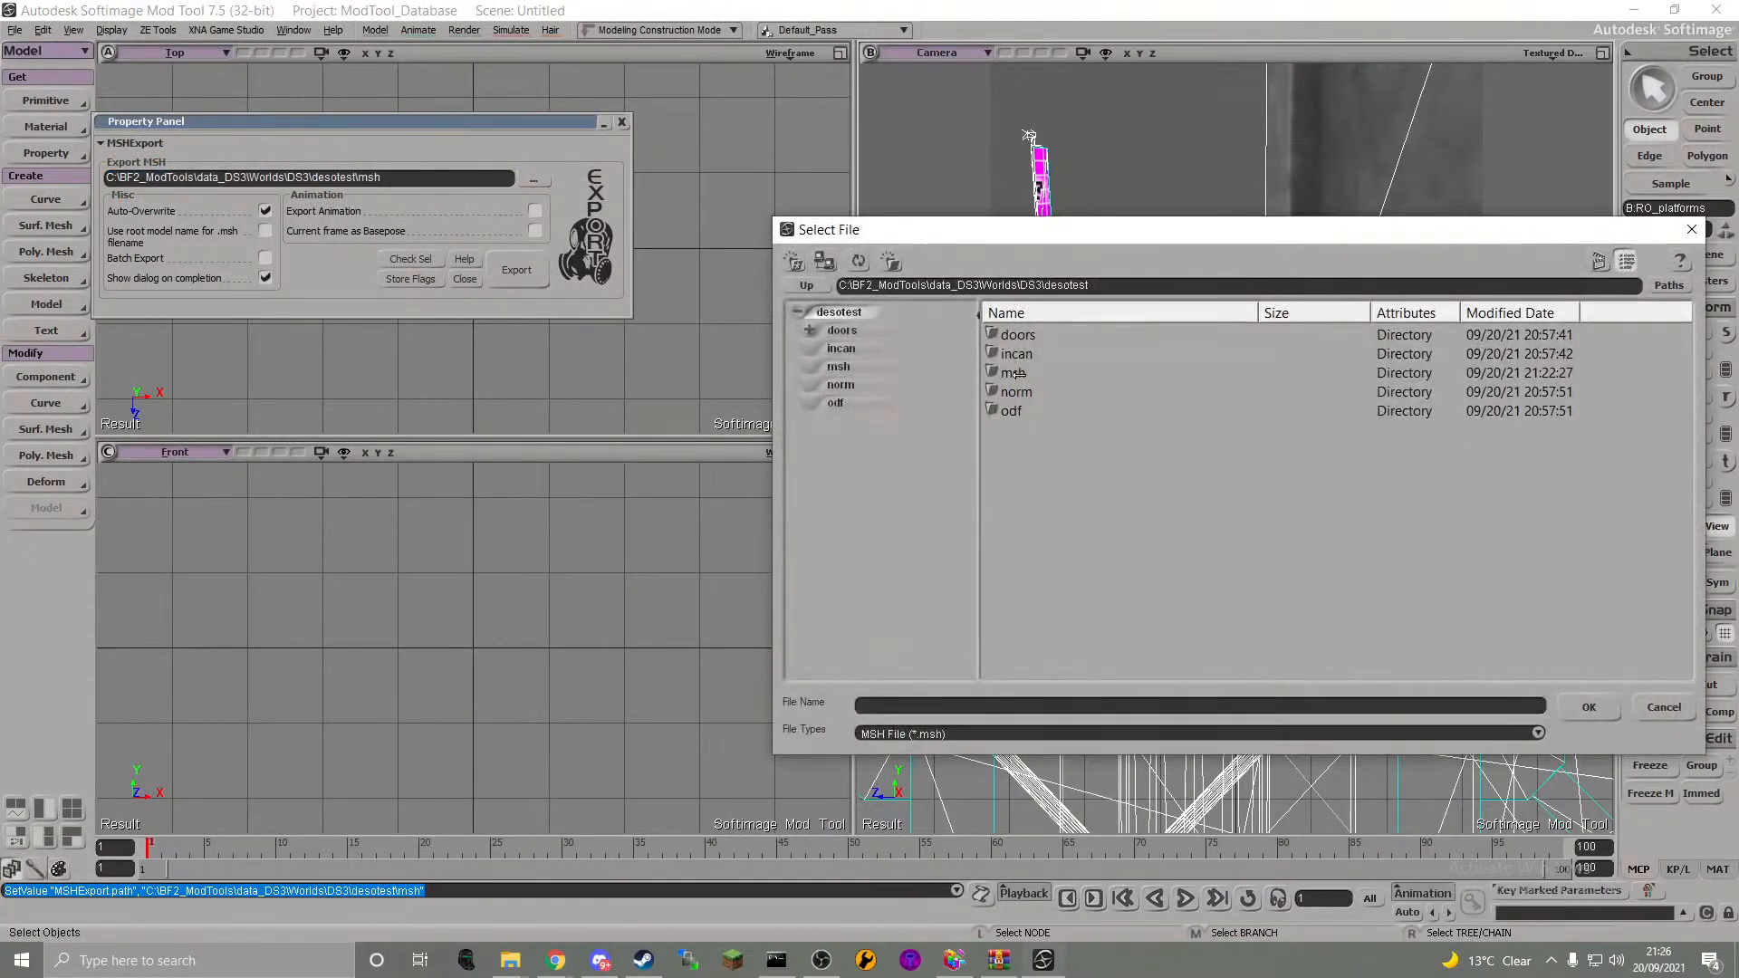
{"action": "double_click", "coordinate": [1013, 373]}
{"action": "left_click", "coordinate": [1091, 410]}
{"action": "key", "text": "r"}
{"action": "scroll", "coordinate": [1103, 509], "scroll_direction": "down", "scroll_amount": 5}
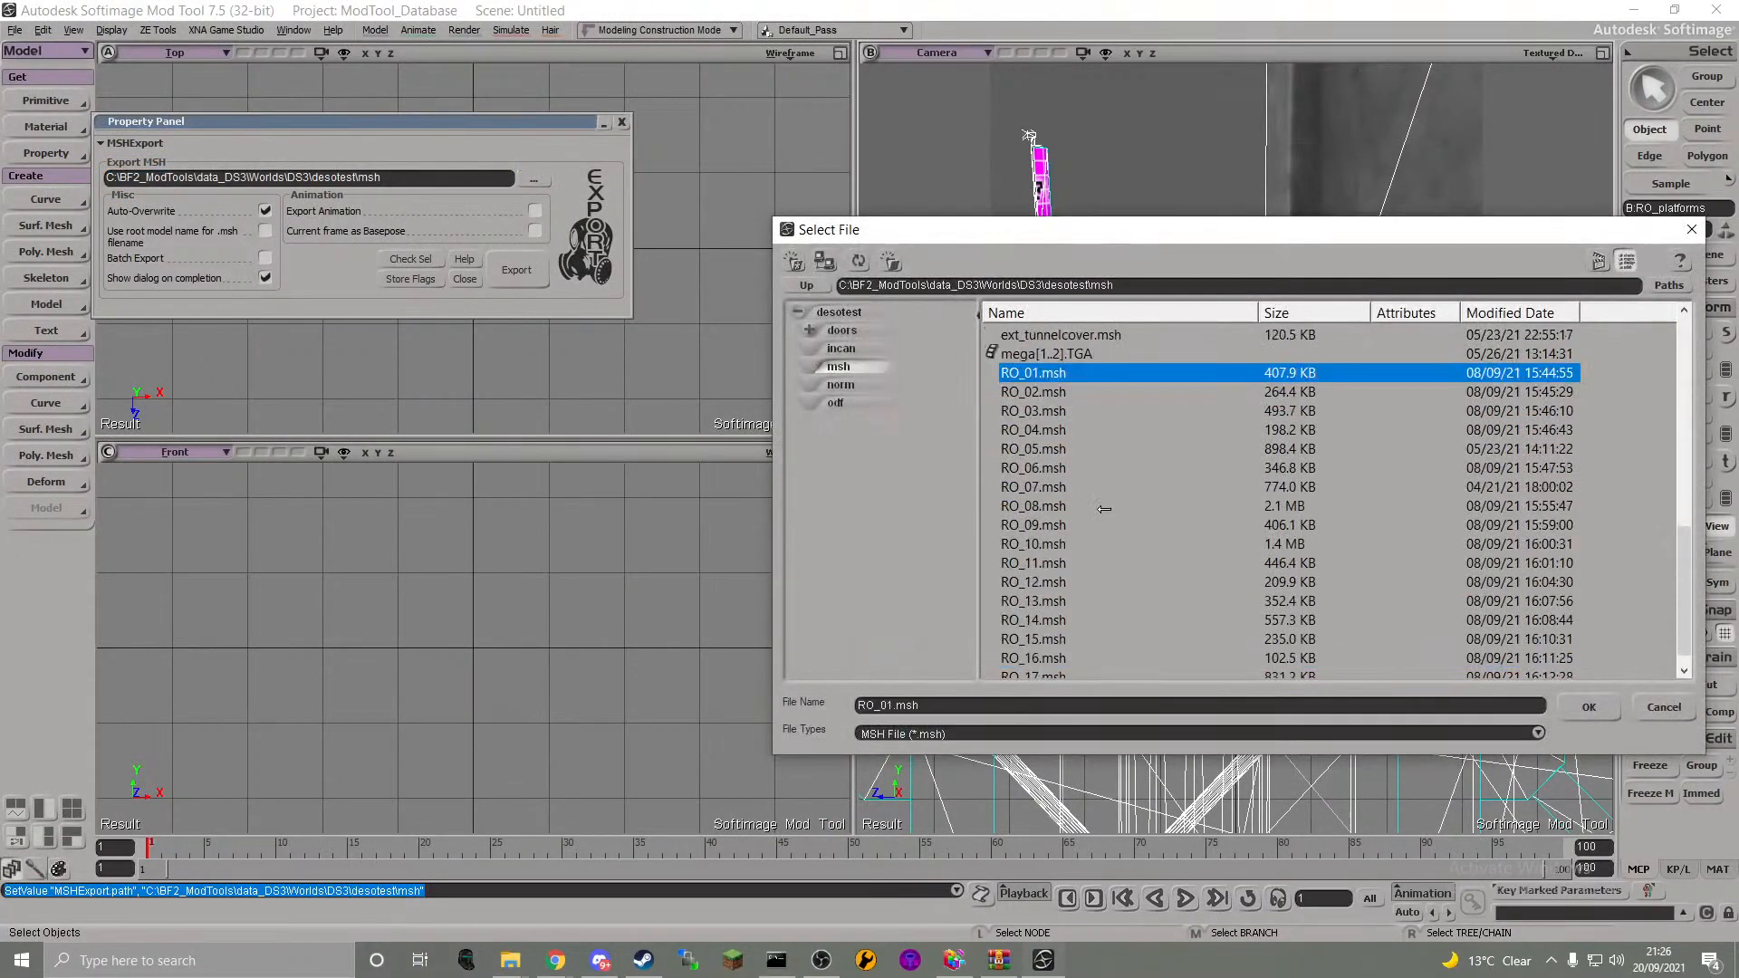
{"action": "left_click", "coordinate": [1043, 488]}
{"action": "left_click", "coordinate": [1611, 712]}
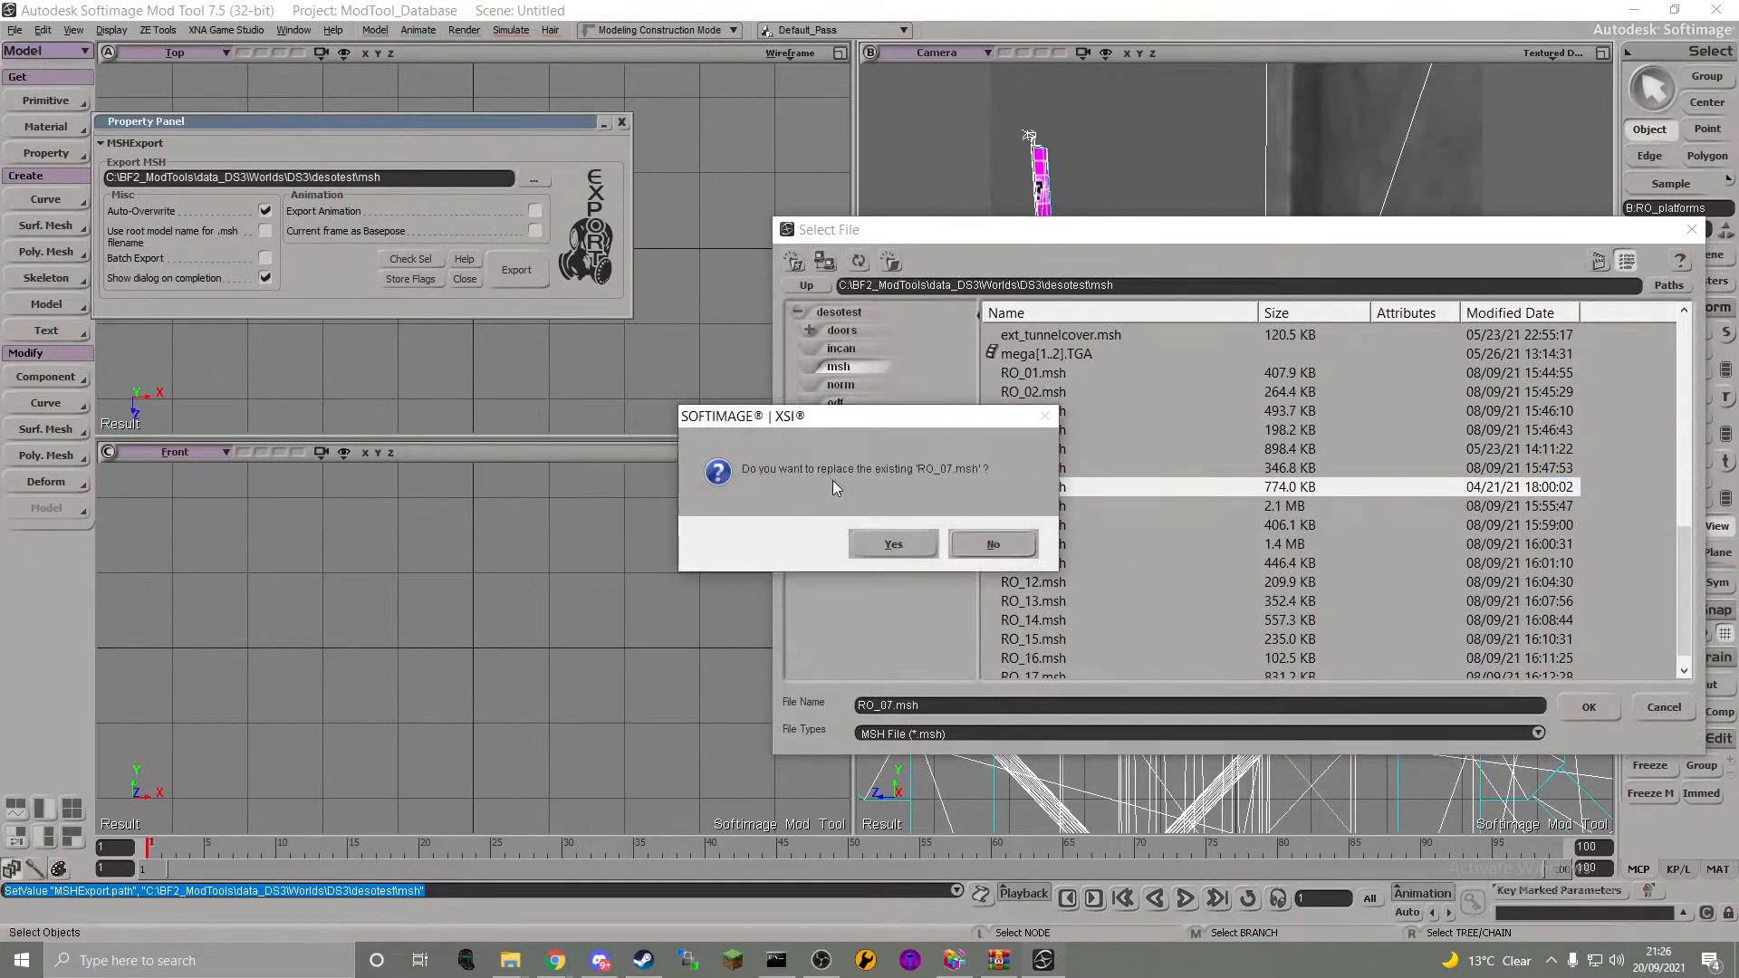
{"action": "left_click", "coordinate": [888, 539]}
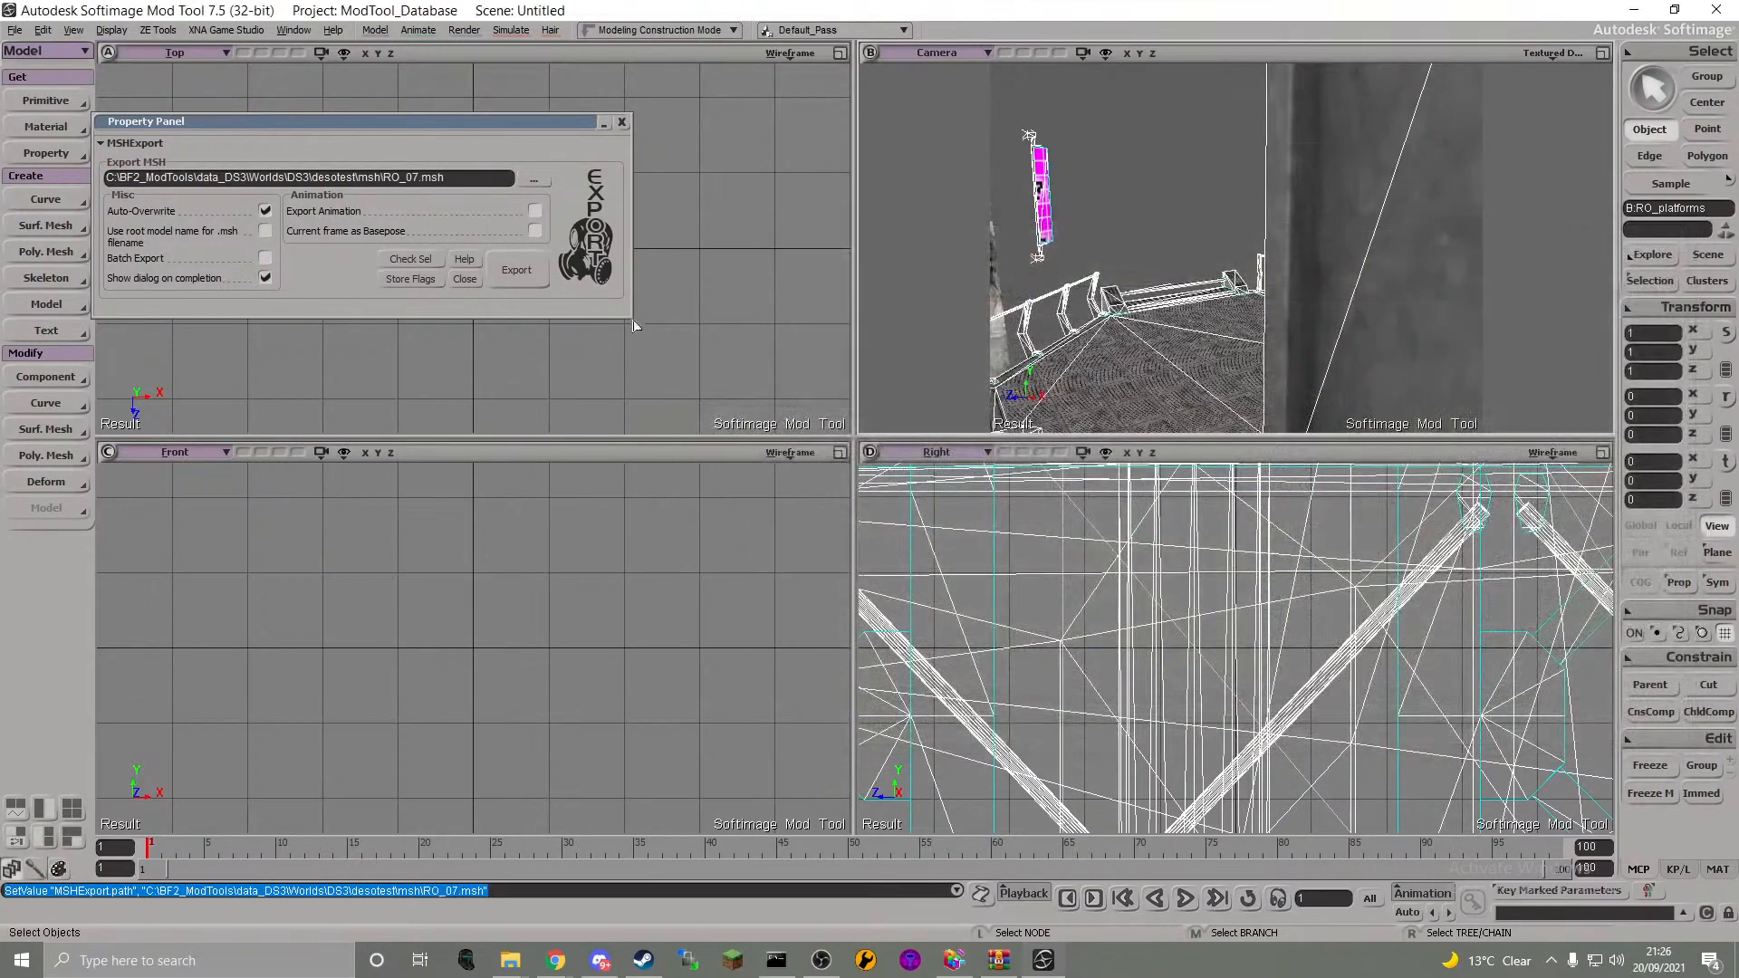
{"action": "left_click", "coordinate": [535, 269]}
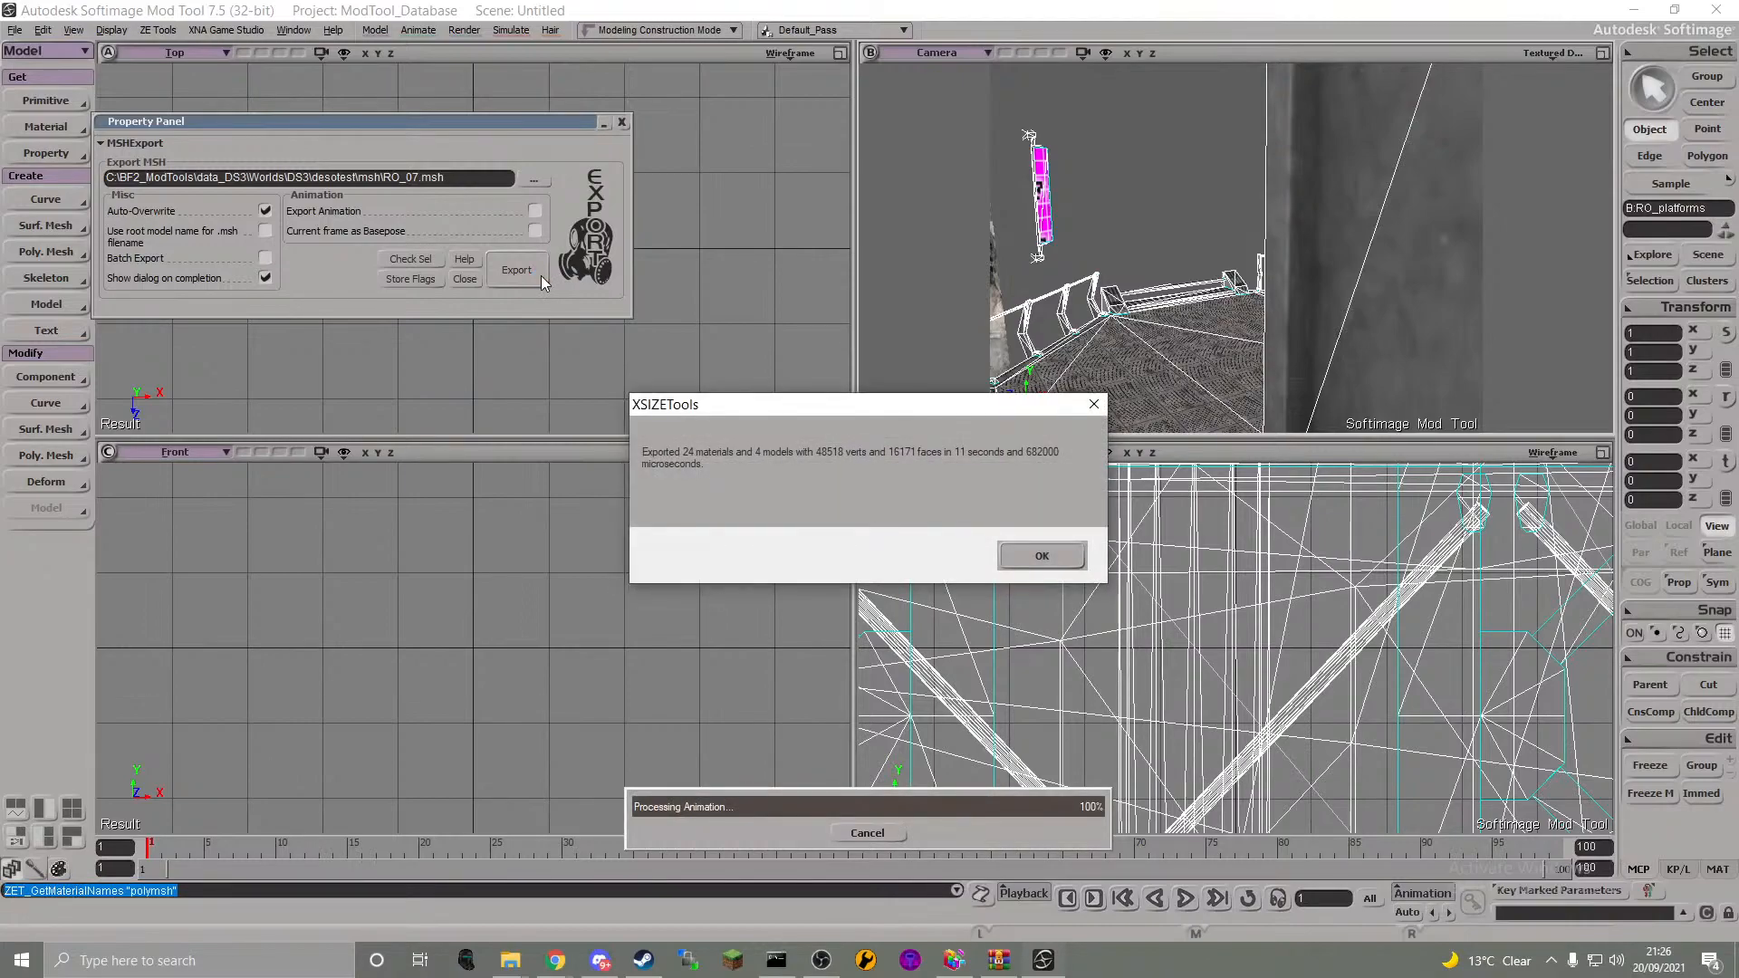
{"action": "key", "text": "Return"}
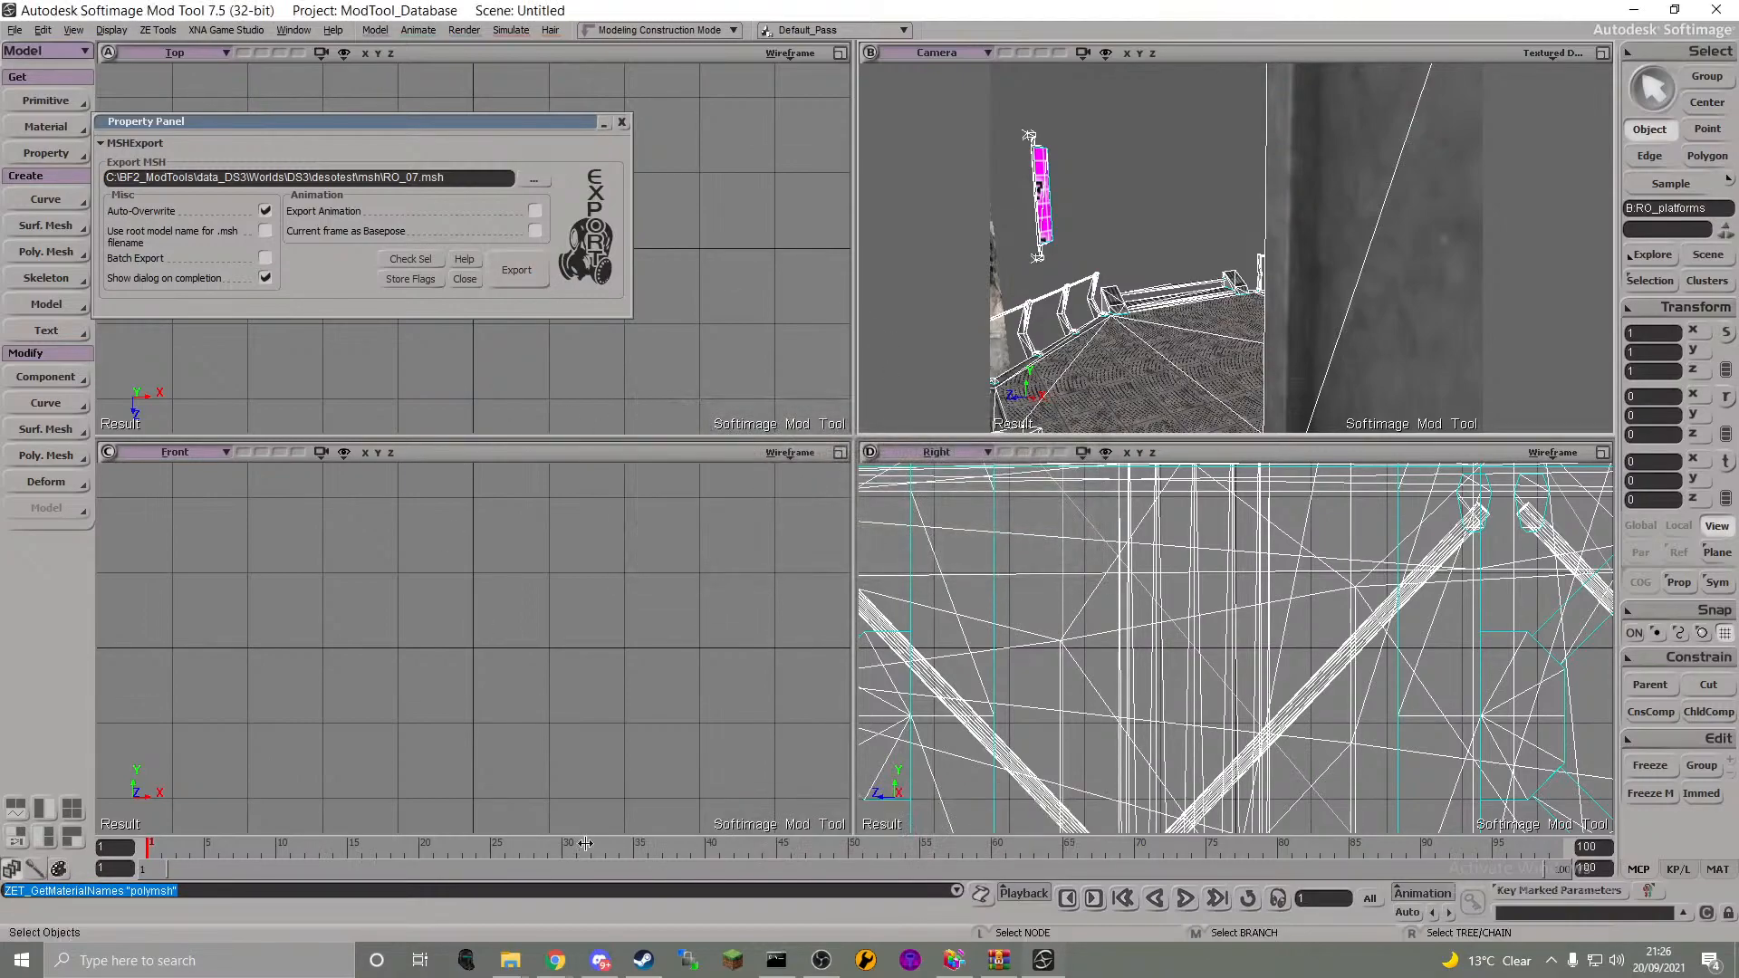
- Switch to VisualMunge and munge the DS3 world
{"action": "left_click", "coordinate": [954, 960]}
{"action": "left_click", "coordinate": [735, 527]}
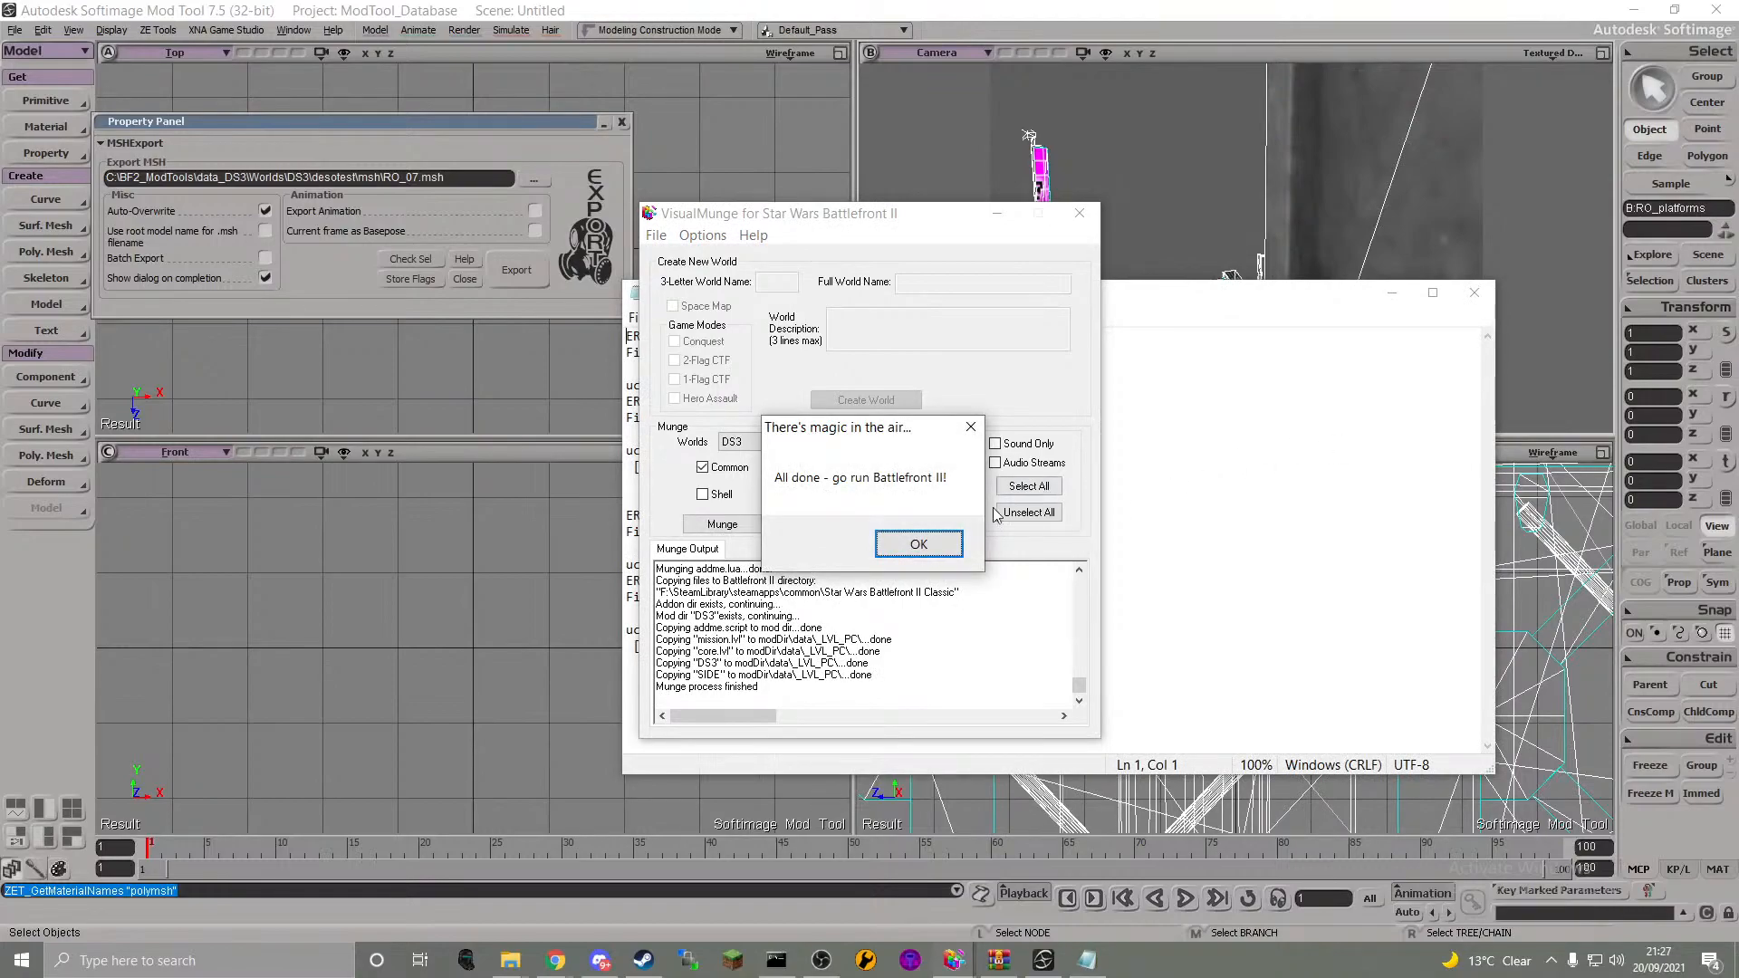
{"action": "left_click", "coordinate": [918, 544]}
- Read through the errors and the files they name in the PC_MungeLog
{"action": "left_click", "coordinate": [1286, 491]}
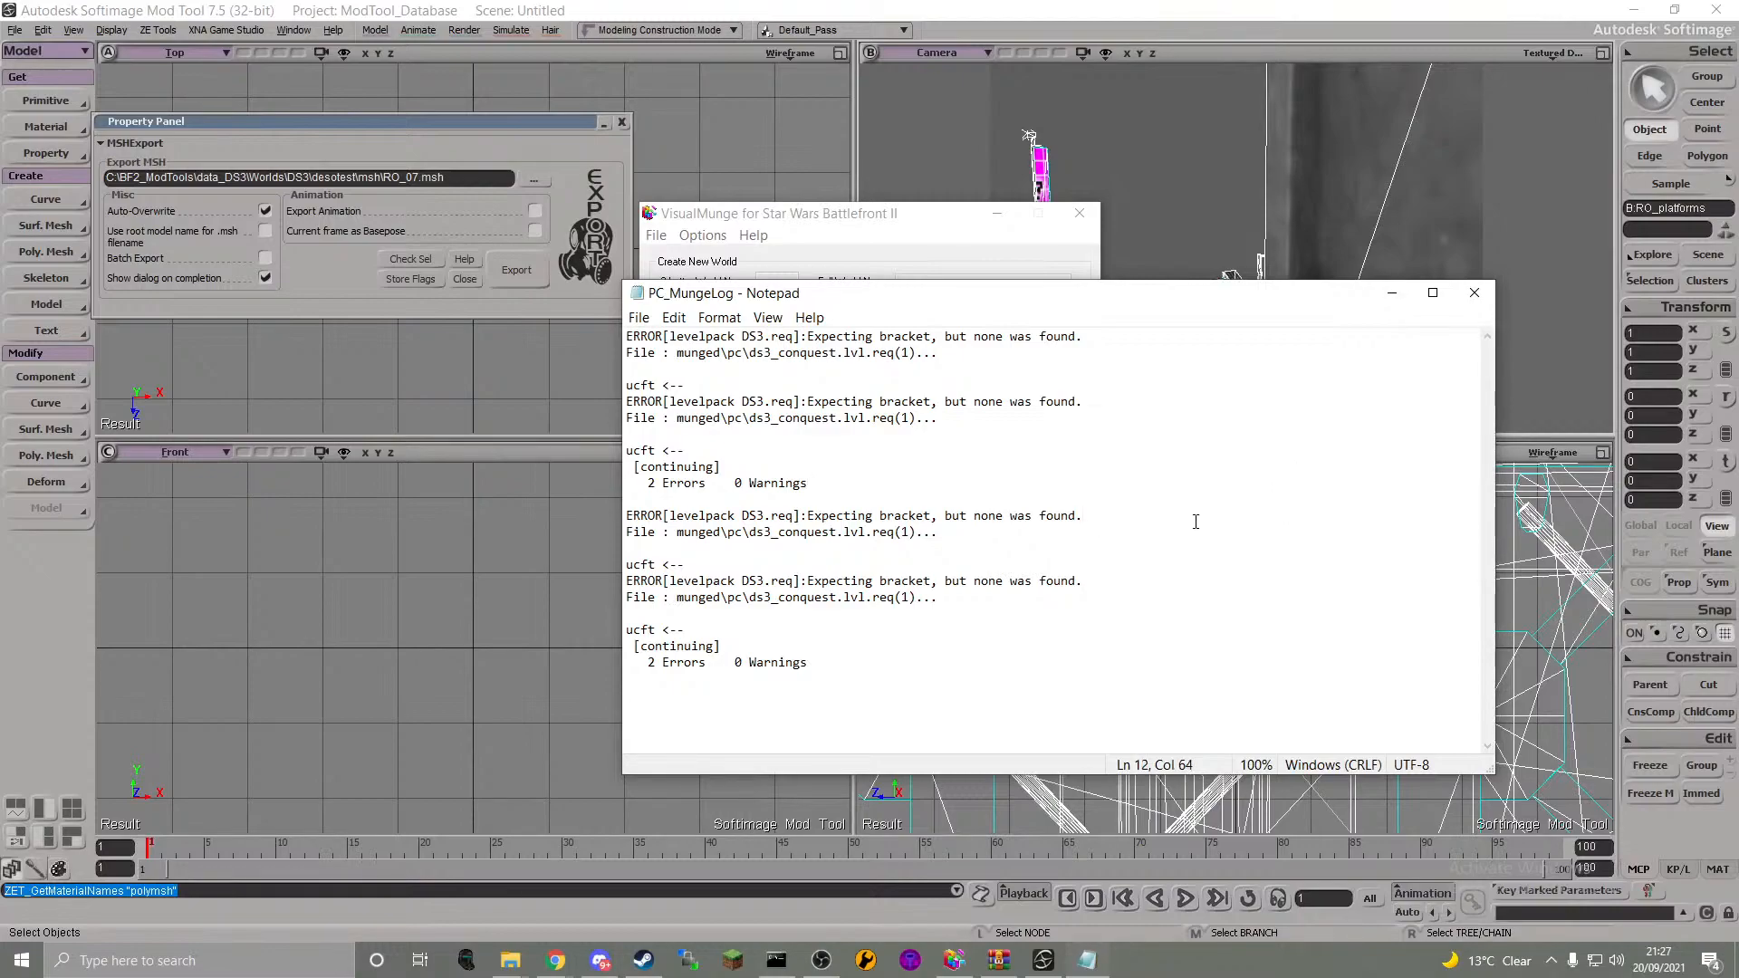
{"action": "key", "text": "Down"}
{"action": "key", "text": "Up"}
{"action": "key", "text": "Up"}
{"action": "key", "text": "Up"}
{"action": "key", "text": "Up"}
{"action": "key", "text": "Up"}
{"action": "key", "text": "Up"}
{"action": "key", "text": "Up"}
{"action": "key", "text": "Down"}
{"action": "key", "text": "Down"}
{"action": "key", "text": "Down"}
{"action": "key", "text": "Down"}
{"action": "key", "text": "Down"}
{"action": "key", "text": "Down"}
{"action": "key", "text": "Down"}
{"action": "key", "text": "Down"}
{"action": "key", "text": "Down"}
{"action": "key", "text": "Down"}
{"action": "key", "text": "Down"}
{"action": "key", "text": "Down"}
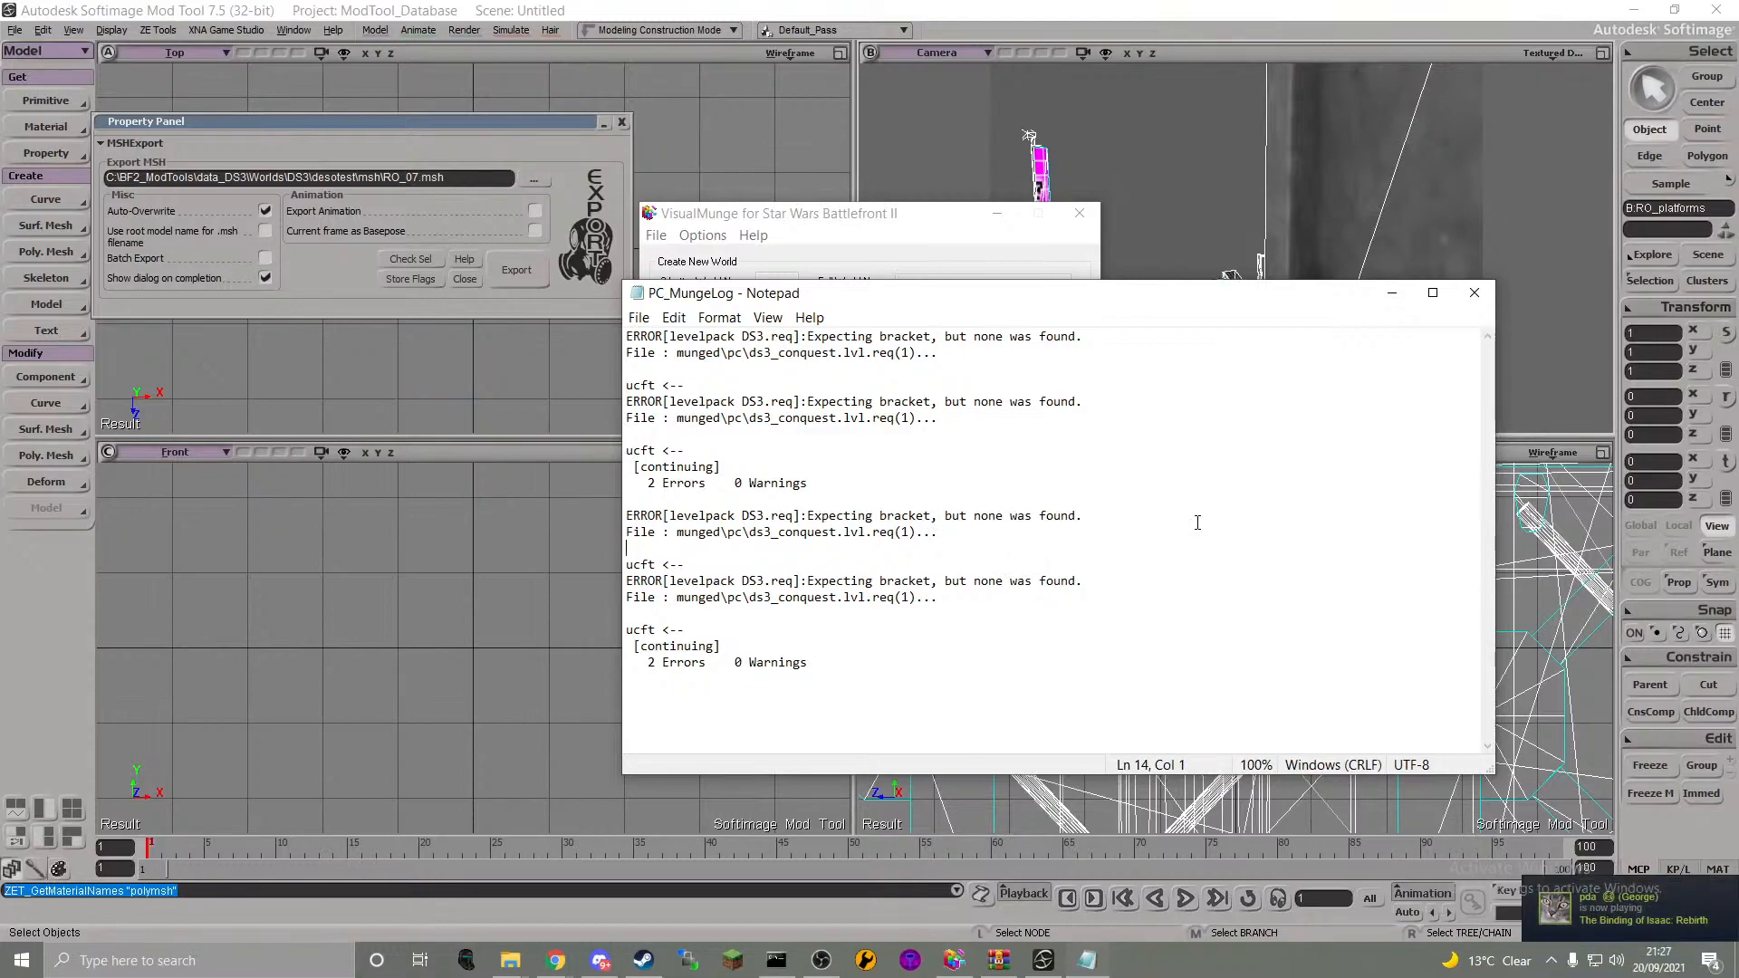
{"action": "key", "text": "Down"}
{"action": "key", "text": "Left"}
{"action": "key", "text": "Left"}
{"action": "key", "text": "Left"}
{"action": "key", "text": "Left"}
{"action": "key", "text": "Left"}
{"action": "key", "text": "Left"}
{"action": "key", "text": "Left"}
{"action": "key", "text": "Left"}
{"action": "key", "text": "Left"}
{"action": "key", "text": "Left"}
{"action": "key", "text": "Left"}
{"action": "key", "text": "Left"}
{"action": "key", "text": "Left"}
{"action": "key", "text": "Left"}
{"action": "key", "text": "Down"}
{"action": "key", "text": "Down"}
{"action": "key", "text": "Right"}
{"action": "key", "text": "Right"}
{"action": "key", "text": "Right"}
{"action": "key", "text": "Right"}
{"action": "key", "text": "Right"}
{"action": "key", "text": "Right"}
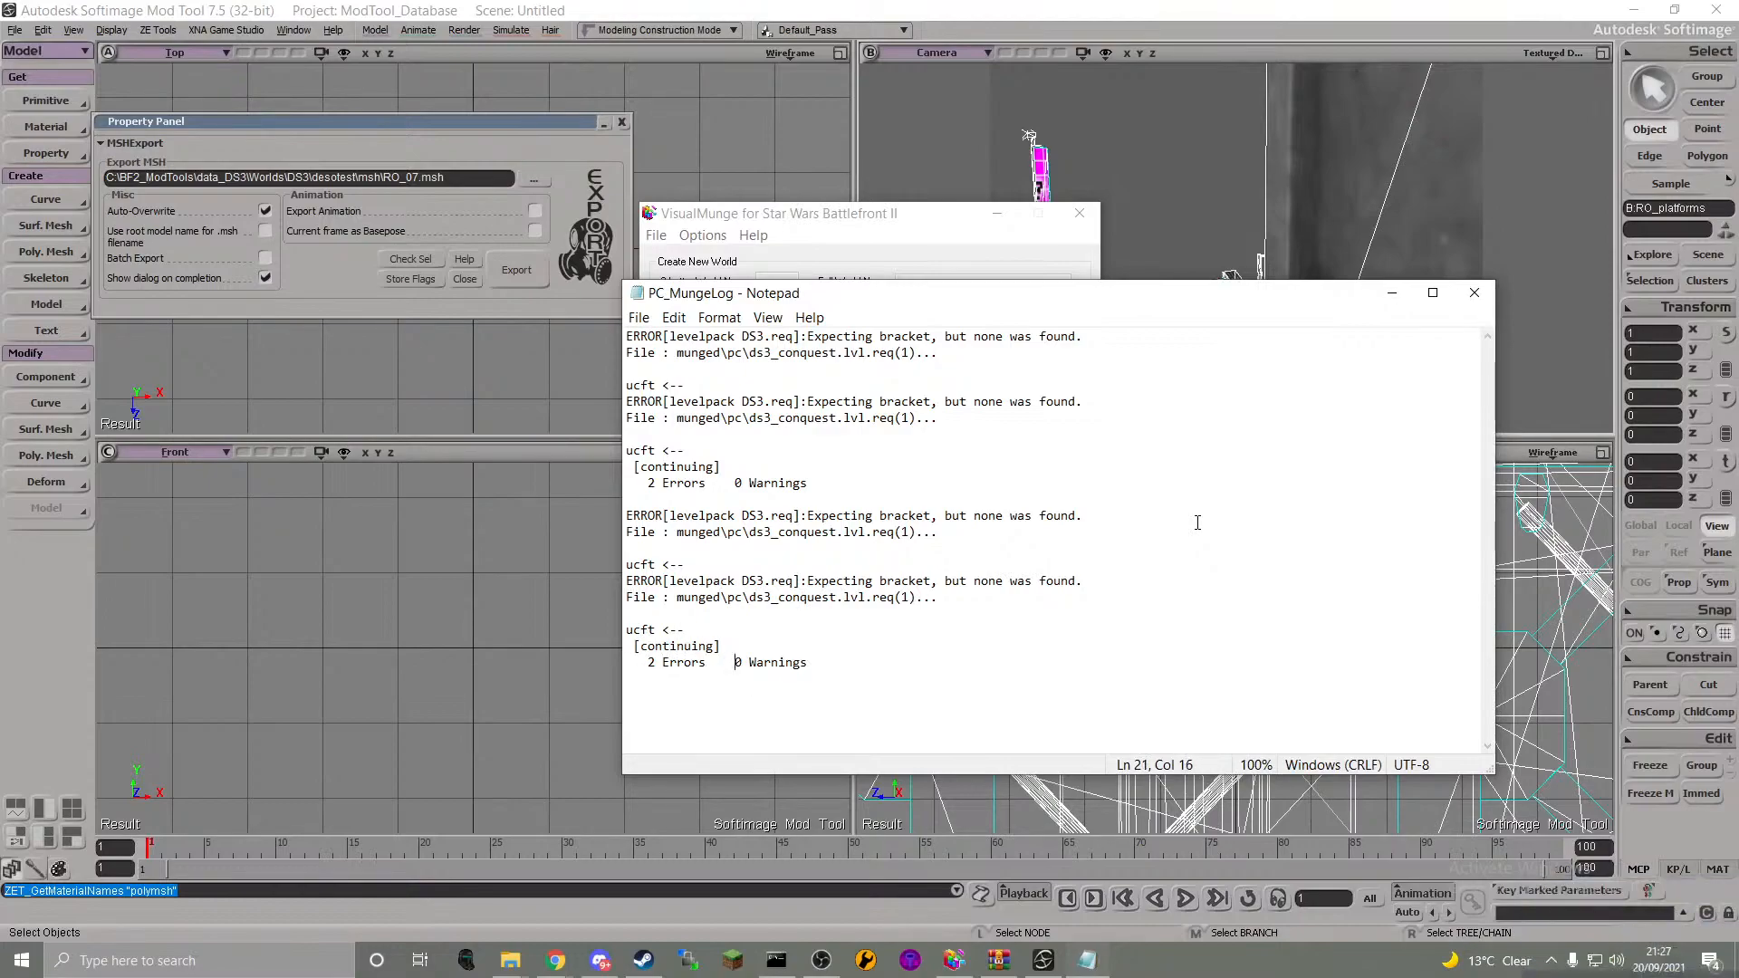
- Switch to File Explorer and go to the data_DS3\_BUILD\Worlds\DS3\MUNGED\PC folder
{"action": "mouse_move", "coordinate": [533, 960]}
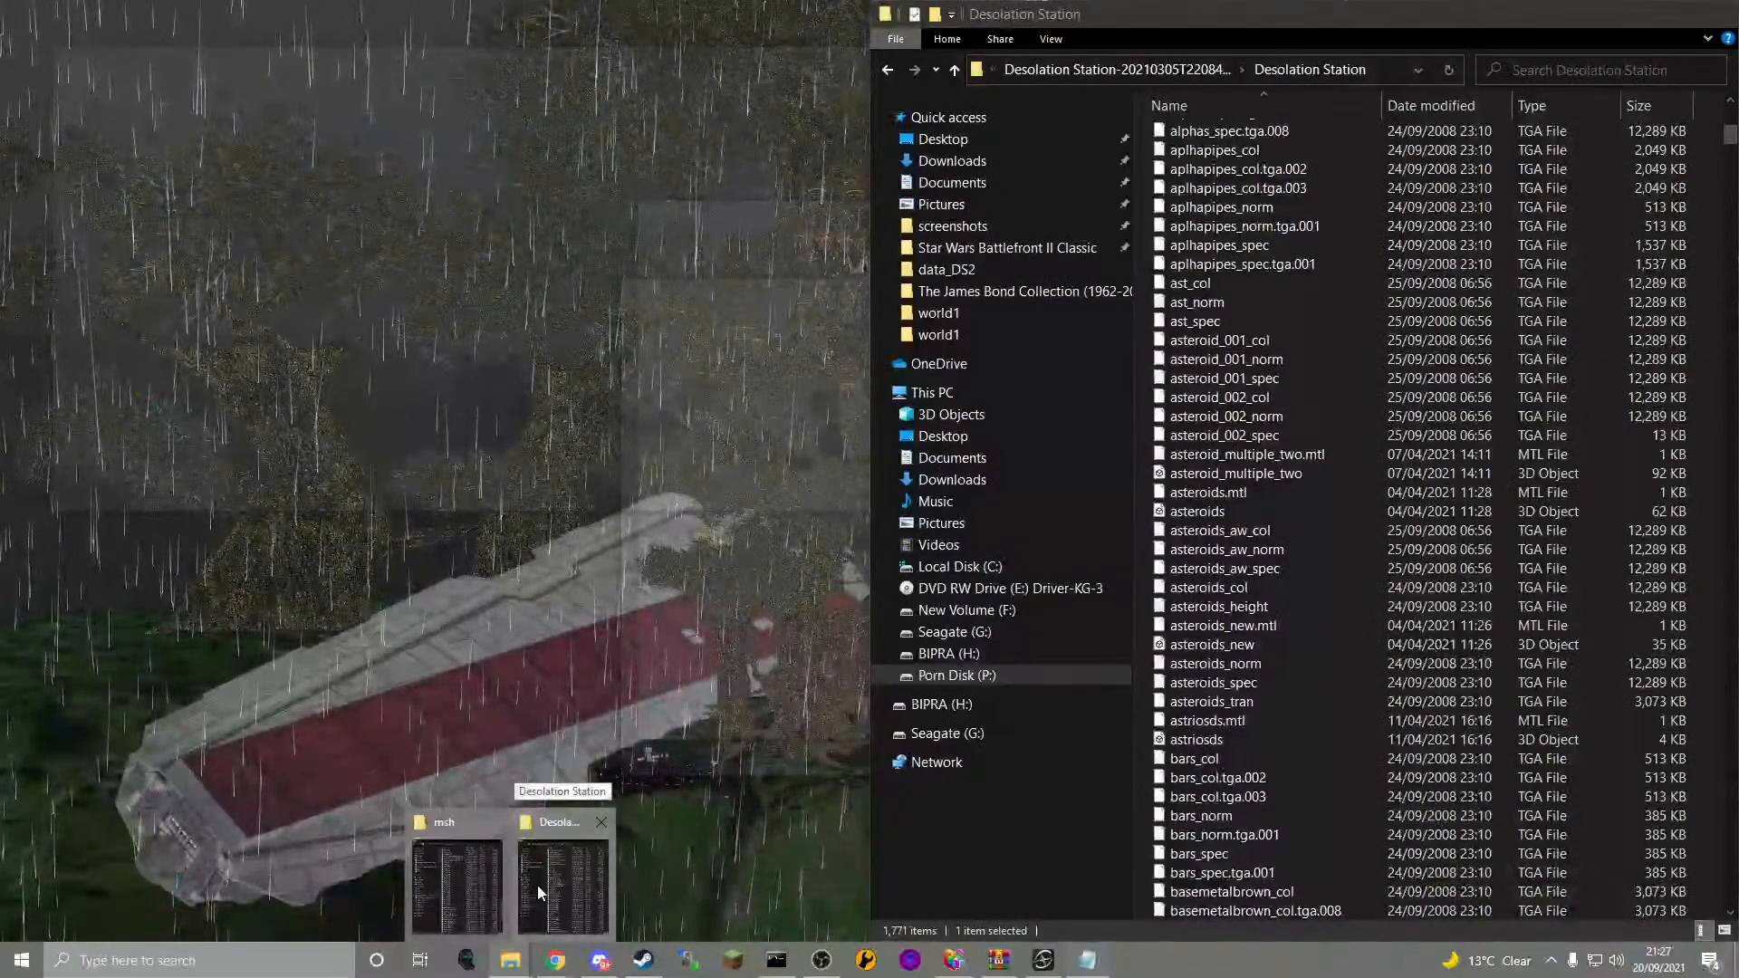
{"action": "left_click", "coordinate": [458, 886]}
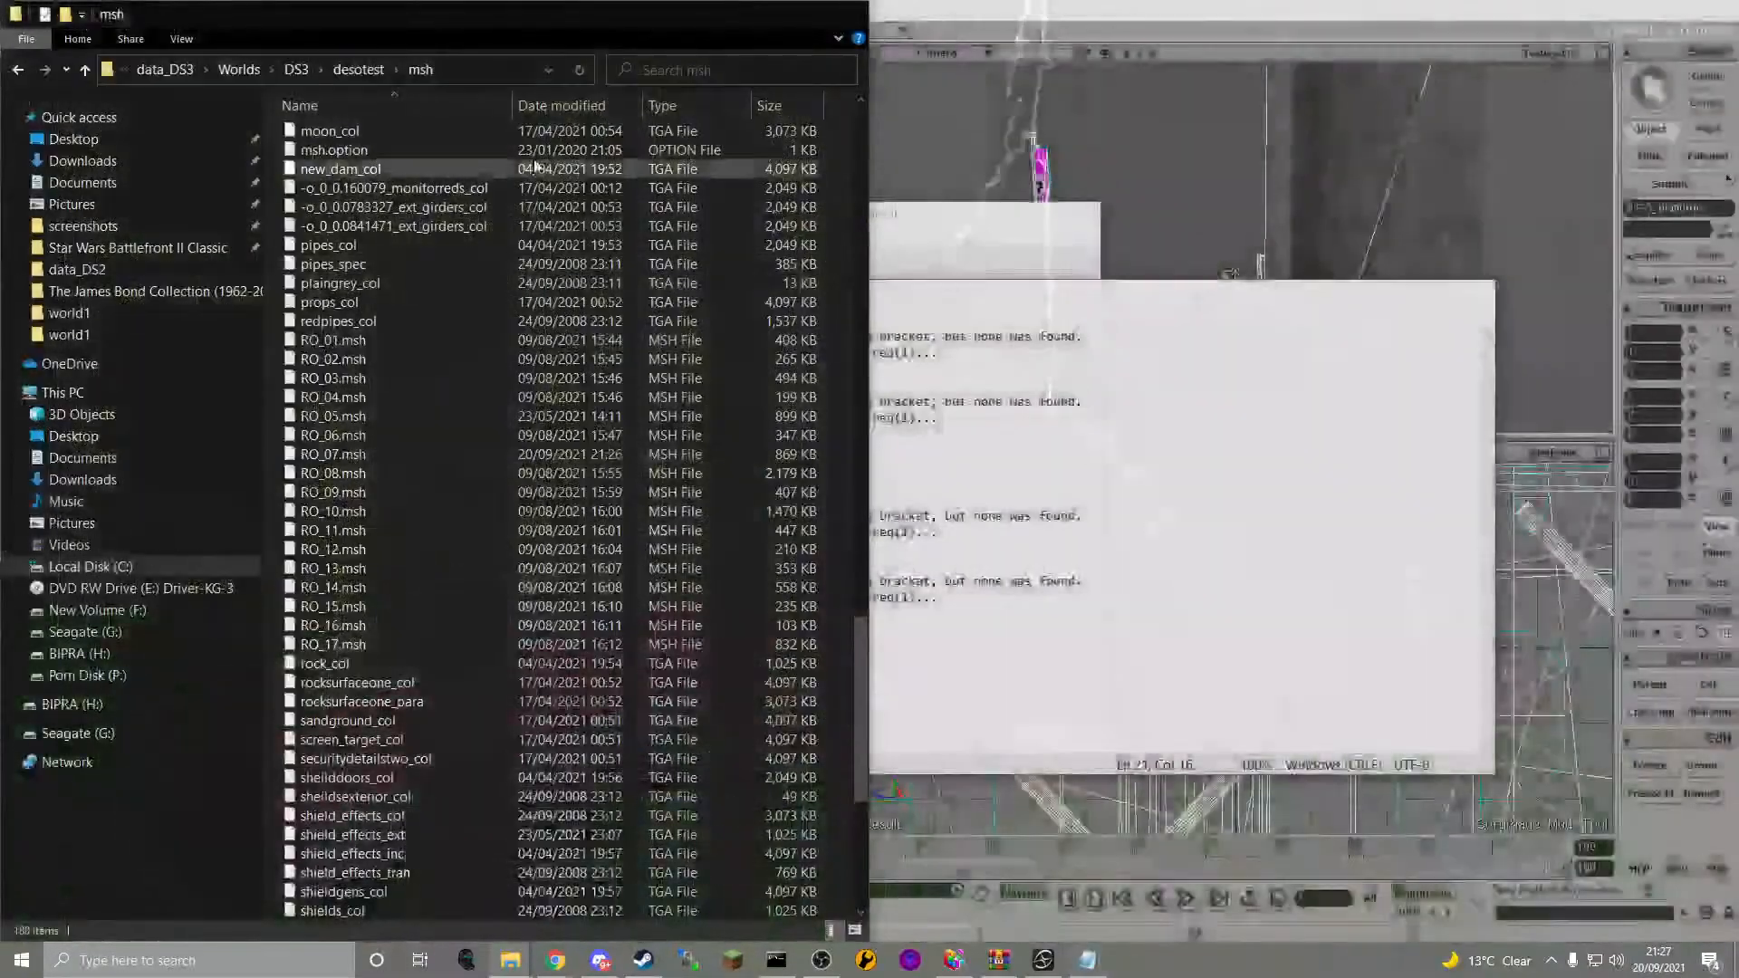
{"action": "left_click", "coordinate": [165, 69]}
{"action": "double_click", "coordinate": [304, 136]}
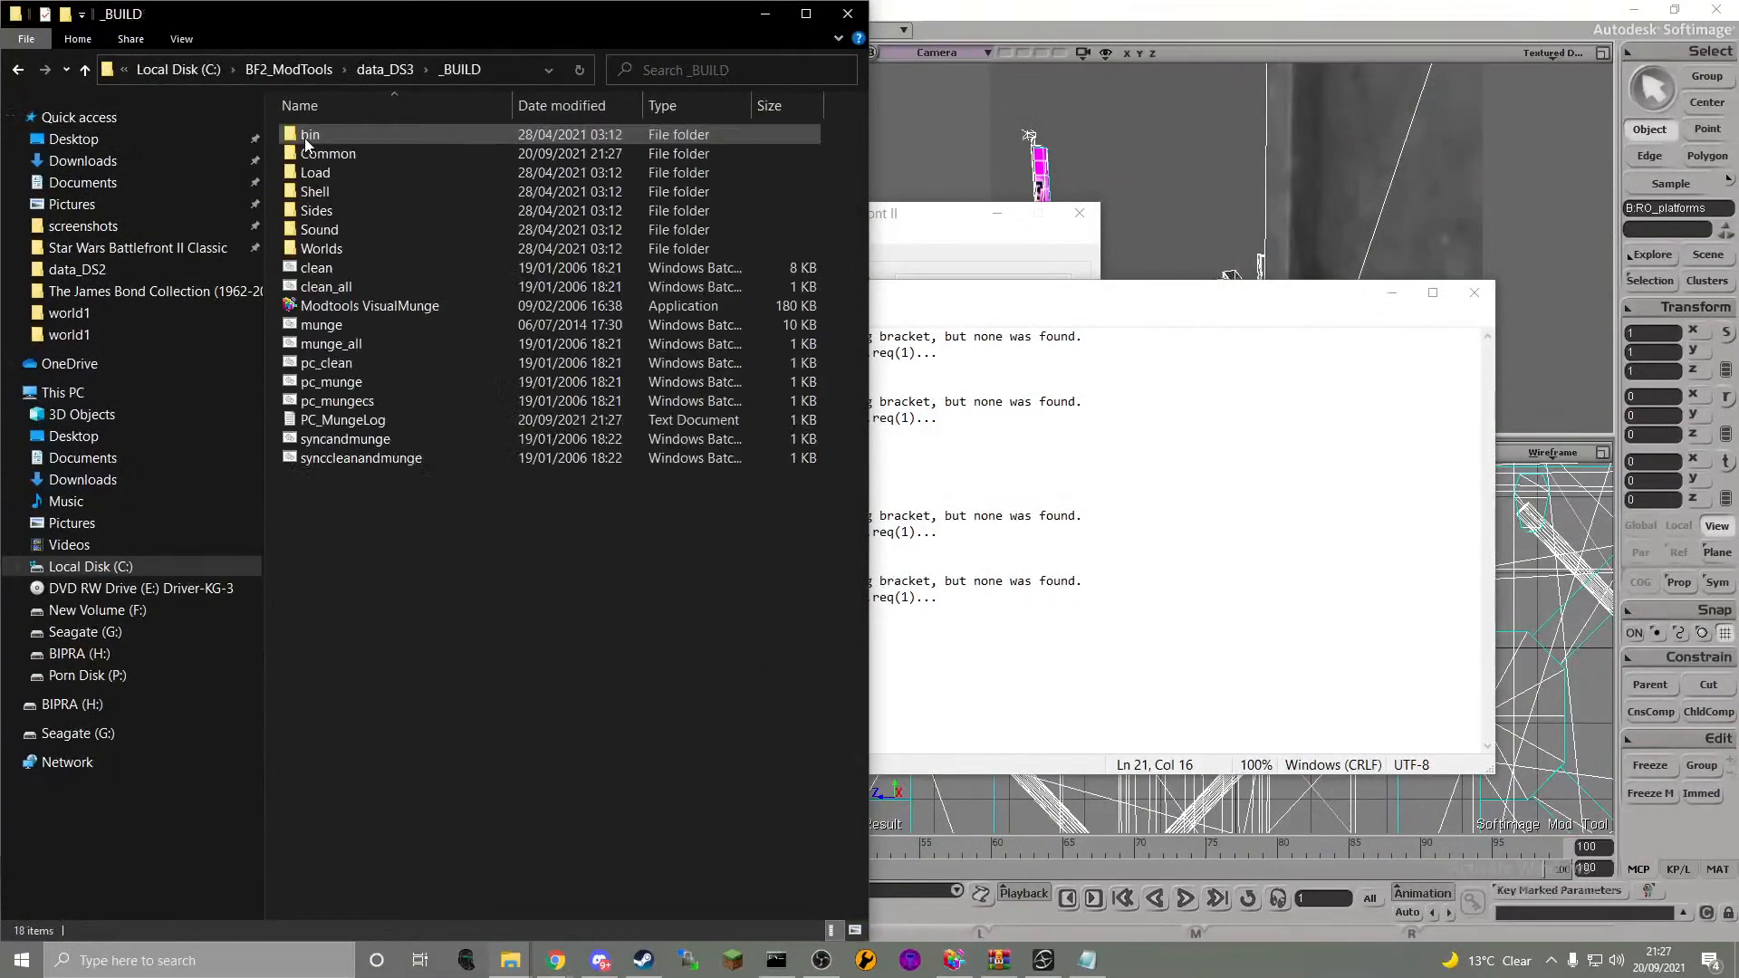
{"action": "double_click", "coordinate": [353, 248]}
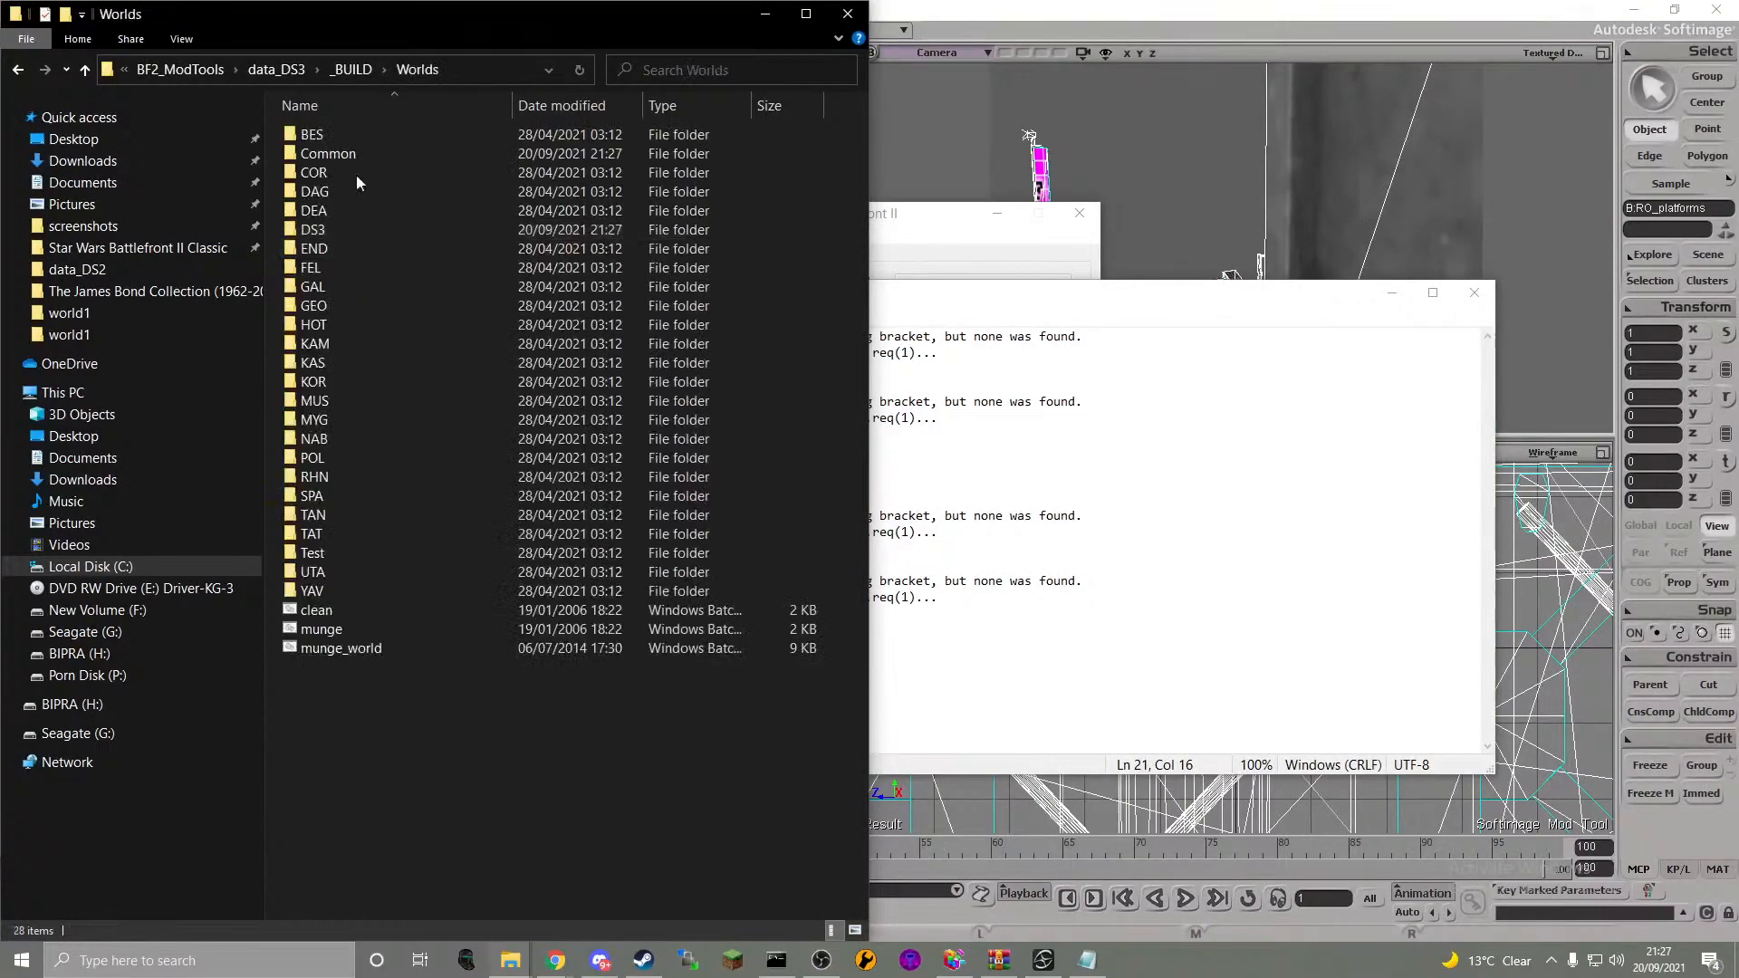
{"action": "double_click", "coordinate": [367, 232]}
{"action": "double_click", "coordinate": [335, 134]}
{"action": "double_click", "coordinate": [335, 134]}
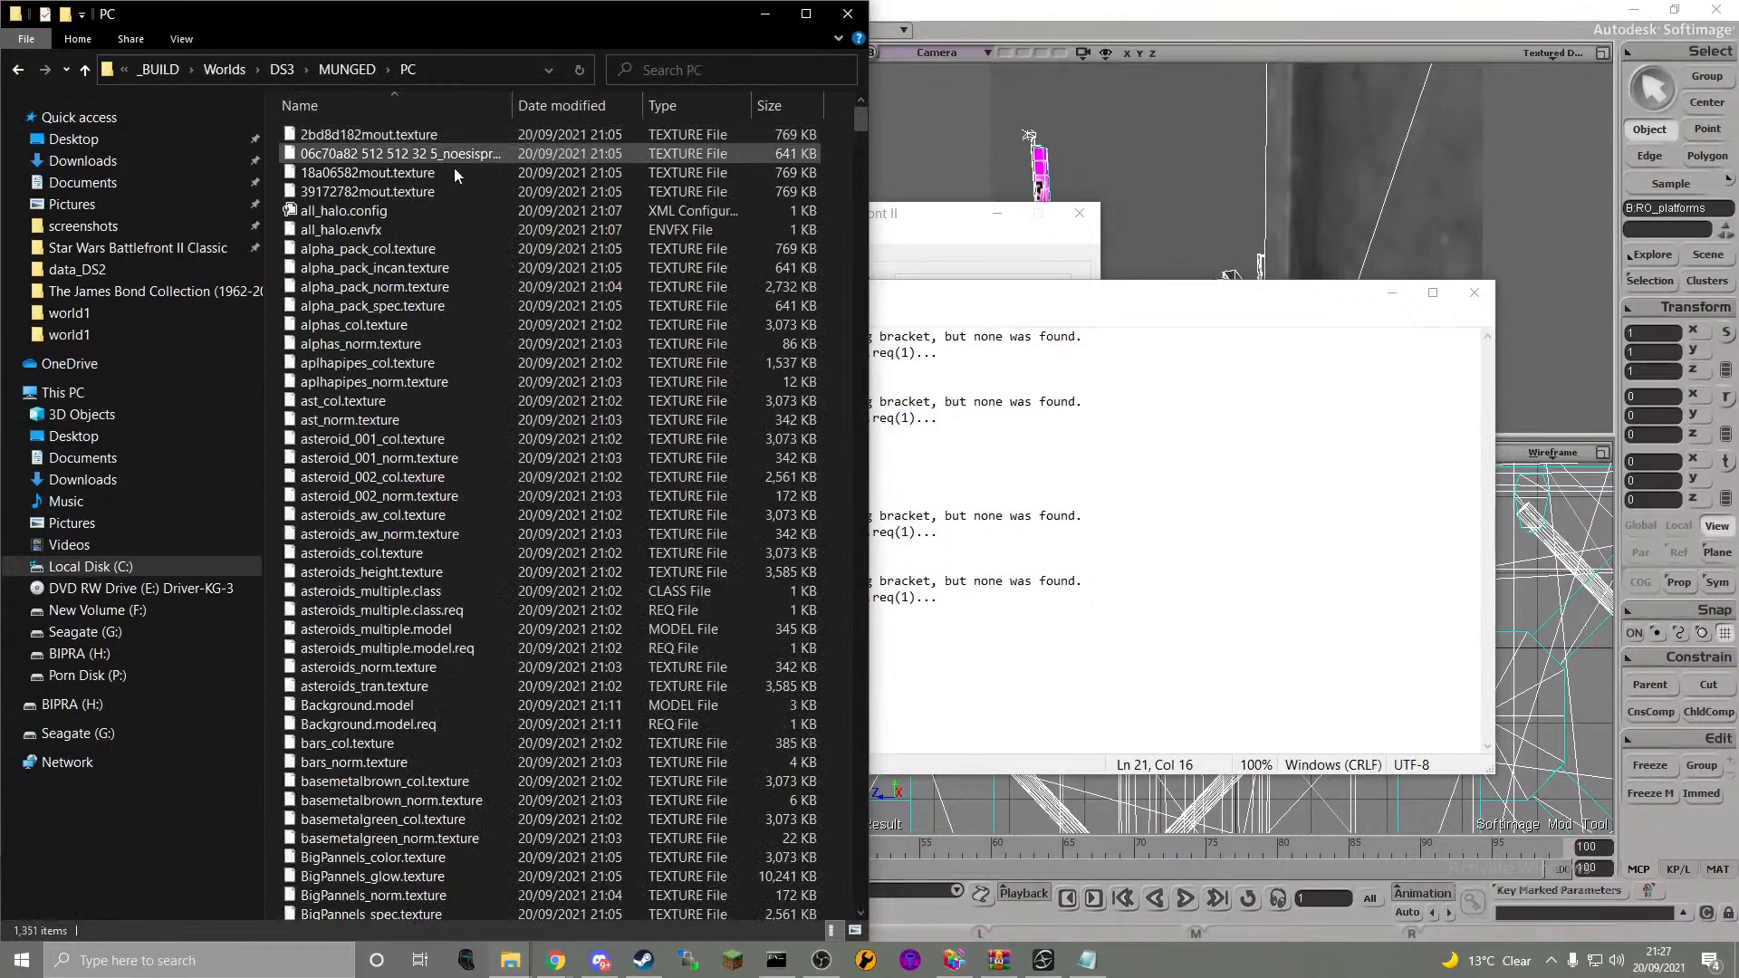
- Look through the munged files for the DS3_conquest level and req files named in the log
{"action": "left_click", "coordinate": [483, 508]}
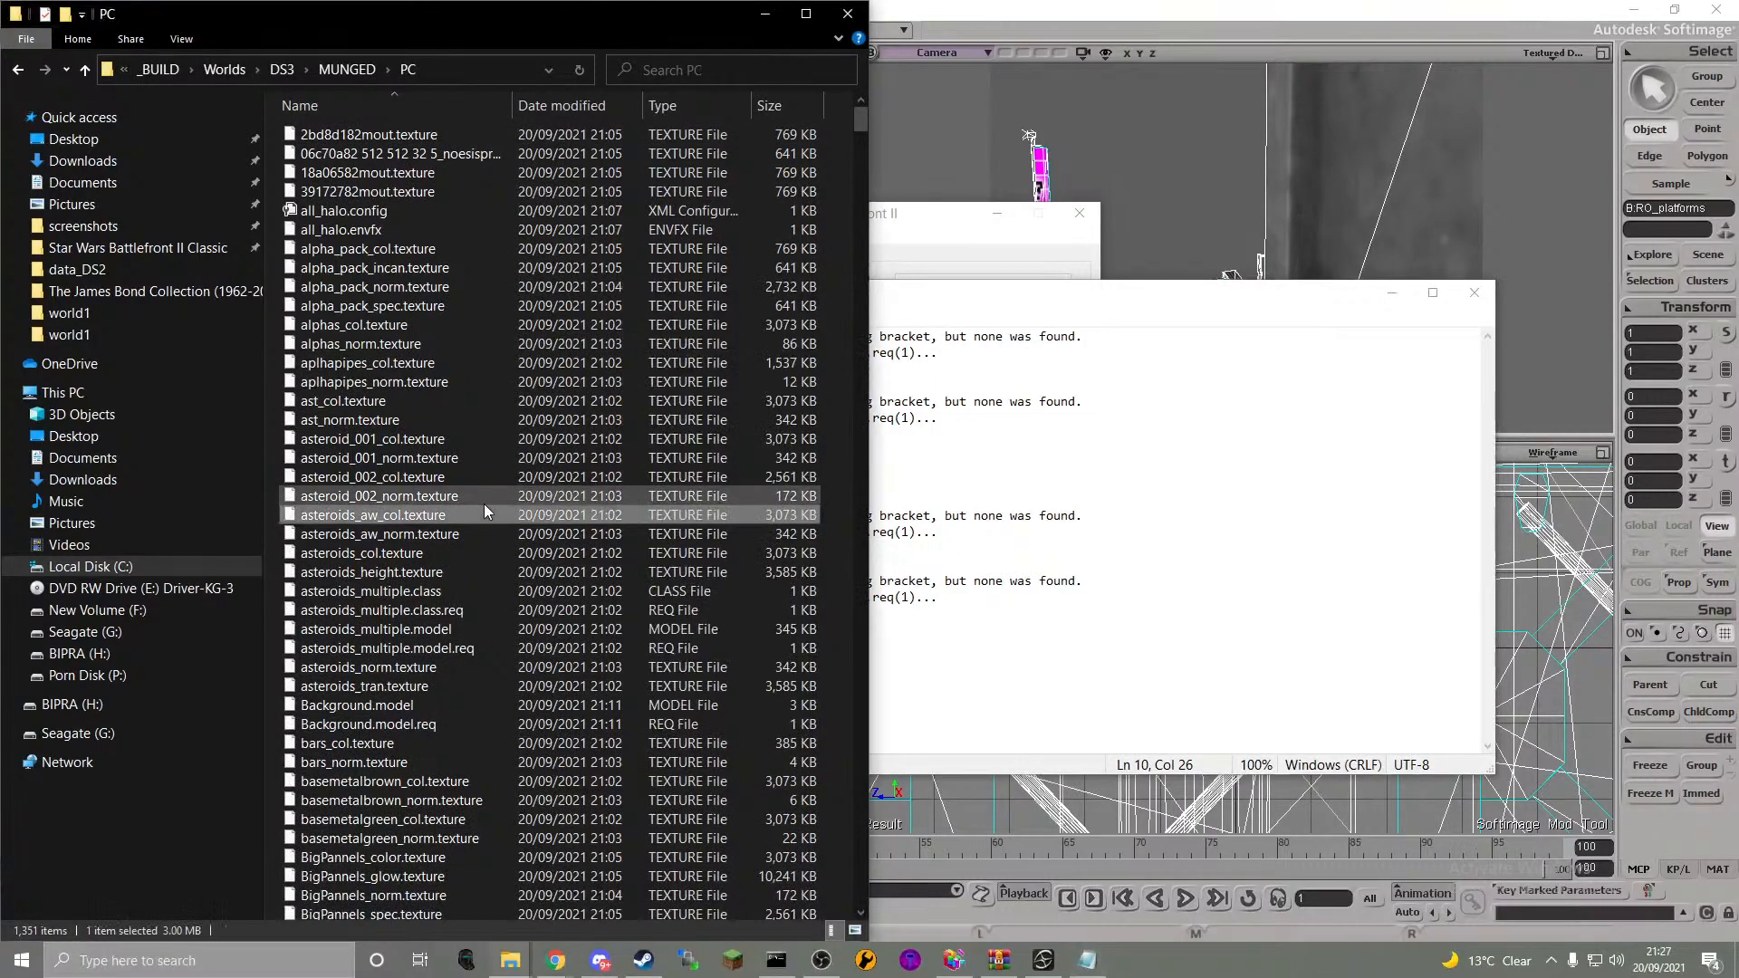
{"action": "key", "text": "d"}
{"action": "key", "text": "Down"}
{"action": "key", "text": "Down"}
{"action": "key", "text": "Down"}
{"action": "key", "text": "Down"}
{"action": "key", "text": "Down"}
{"action": "key", "text": "Down"}
{"action": "key", "text": "Down"}
{"action": "key", "text": "Down"}
{"action": "key", "text": "Down"}
{"action": "key", "text": "Down"}
{"action": "key", "text": "Down"}
{"action": "key", "text": "Down"}
{"action": "key", "text": "Down"}
{"action": "key", "text": "Down"}
{"action": "key", "text": "Down"}
{"action": "key", "text": "Down"}
{"action": "key", "text": "Down"}
{"action": "key", "text": "Down"}
{"action": "key", "text": "Down"}
{"action": "key", "text": "Down"}
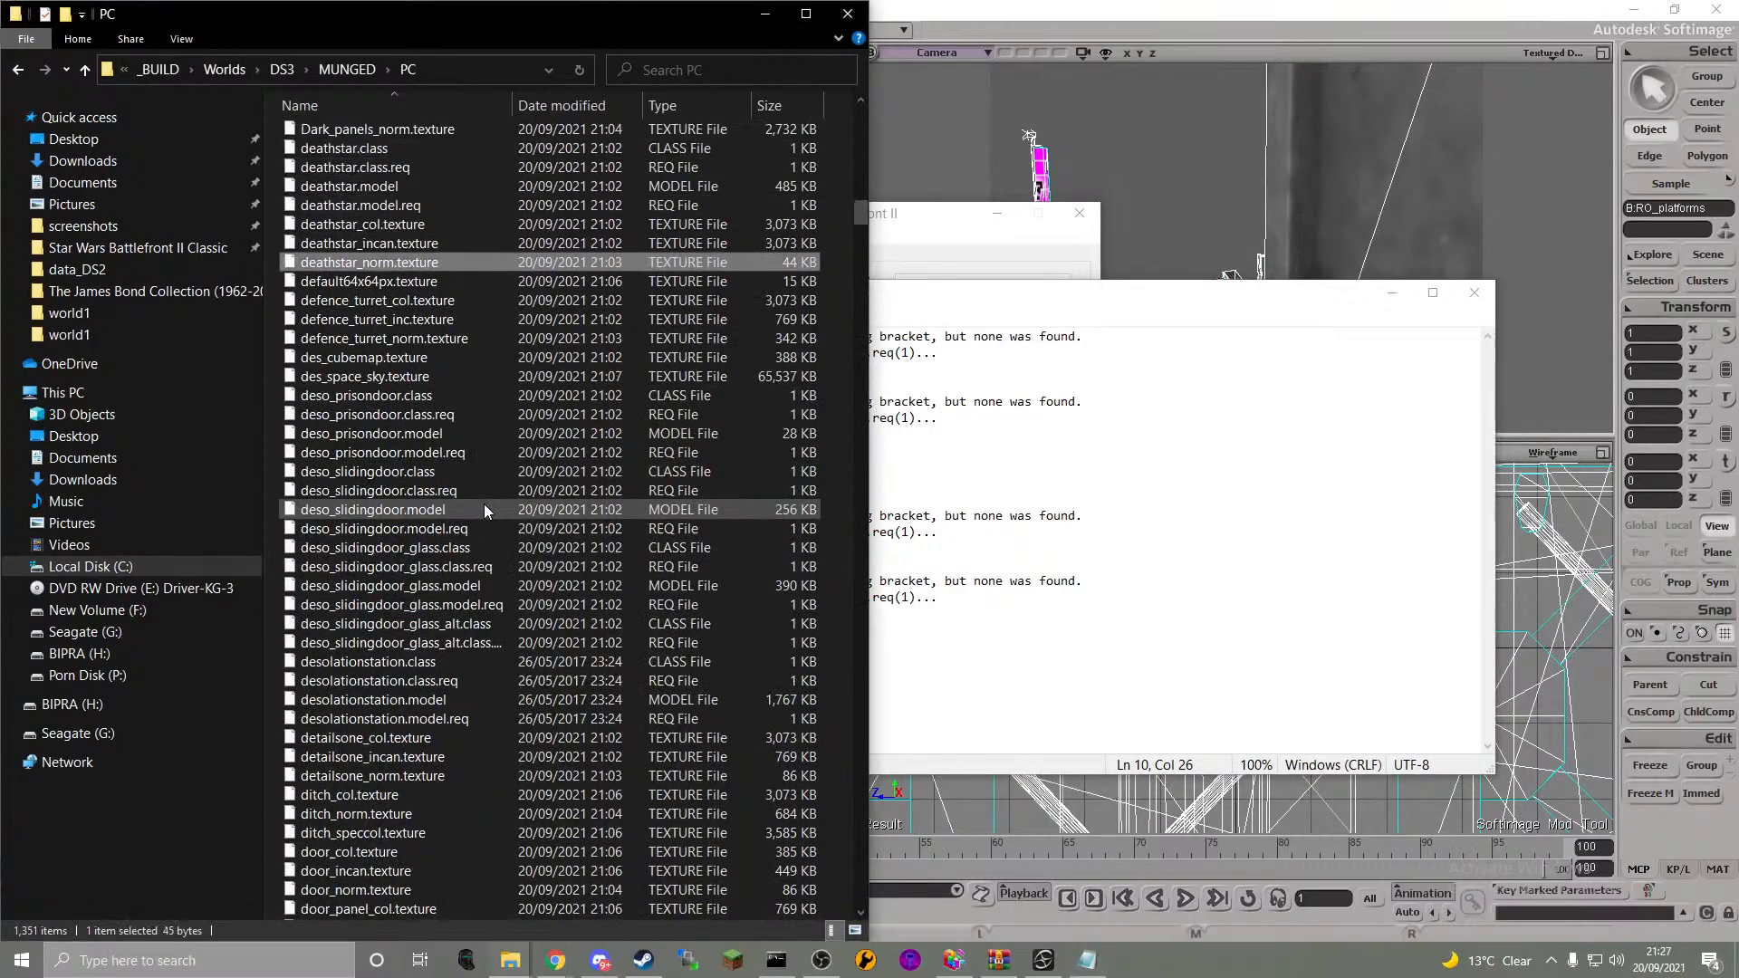
{"action": "key", "text": "Down"}
{"action": "key", "text": "Down"}
{"action": "key", "text": "Down"}
{"action": "key", "text": "Down"}
{"action": "key", "text": "Down"}
{"action": "key", "text": "Down"}
{"action": "key", "text": "Down"}
{"action": "key", "text": "Down"}
{"action": "key", "text": "Down"}
{"action": "key", "text": "Down"}
{"action": "key", "text": "Down"}
{"action": "key", "text": "Down"}
{"action": "key", "text": "Down"}
{"action": "key", "text": "Down"}
{"action": "key", "text": "Down"}
{"action": "key", "text": "Down"}
{"action": "key", "text": "Down"}
{"action": "key", "text": "Down"}
{"action": "key", "text": "Down"}
{"action": "key", "text": "Down"}
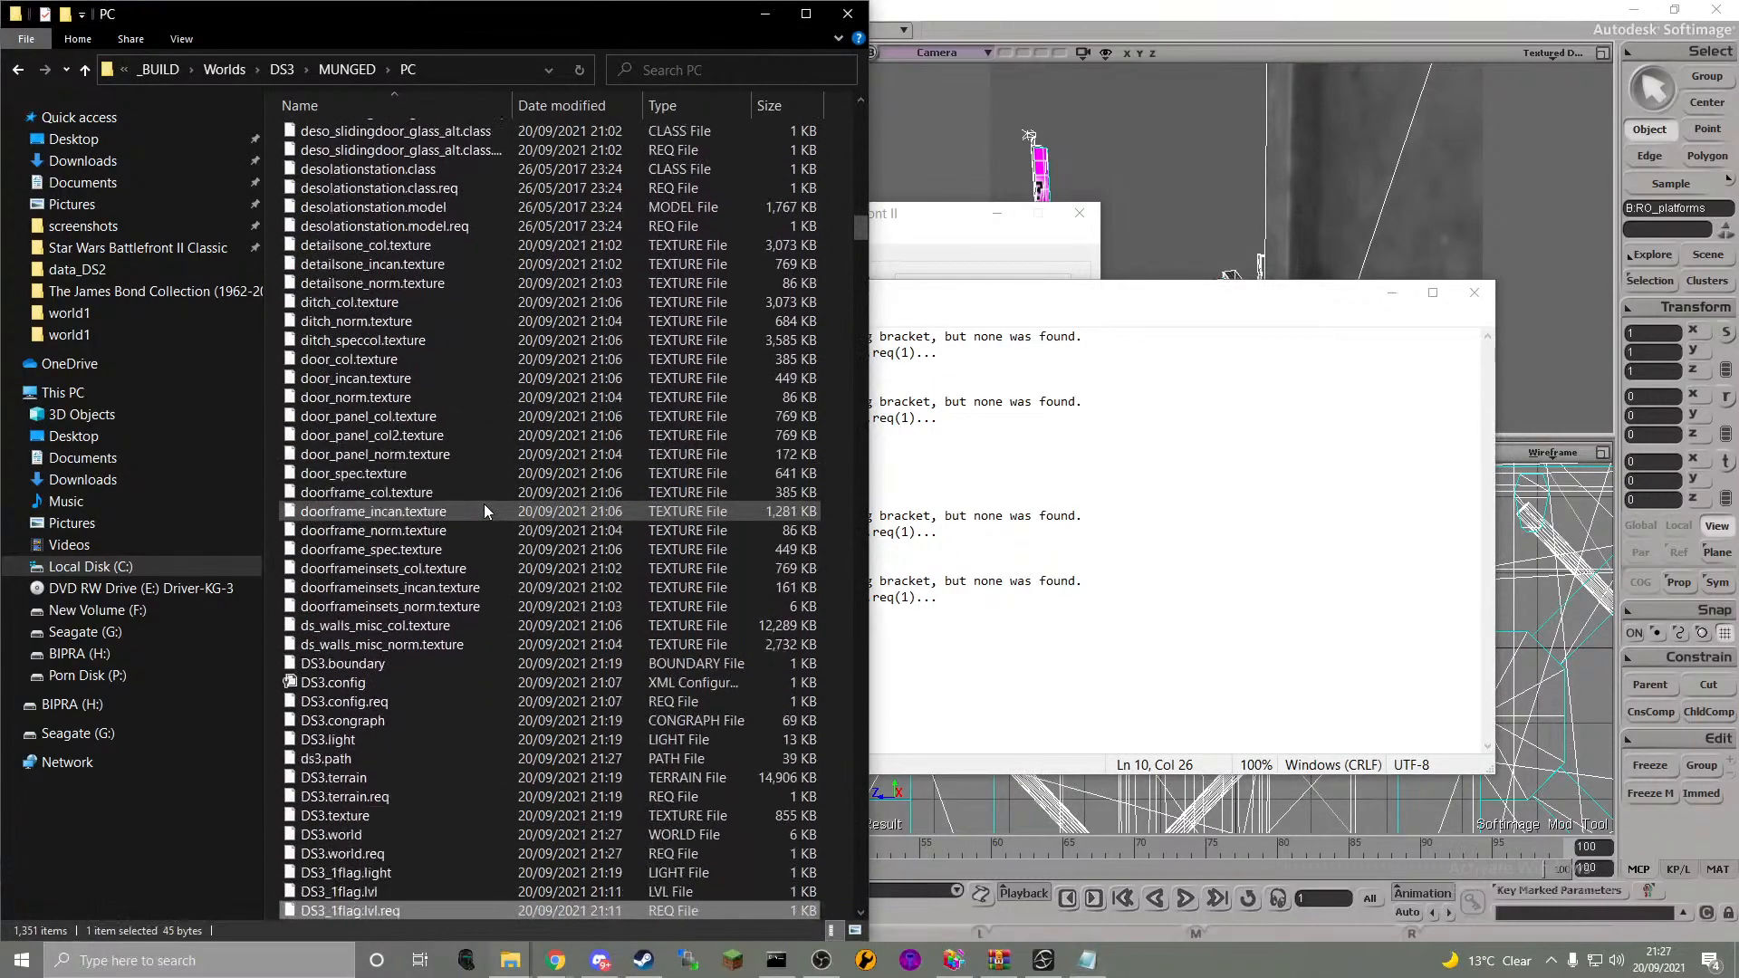
{"action": "scroll", "coordinate": [481, 601], "scroll_direction": "down", "scroll_amount": 2}
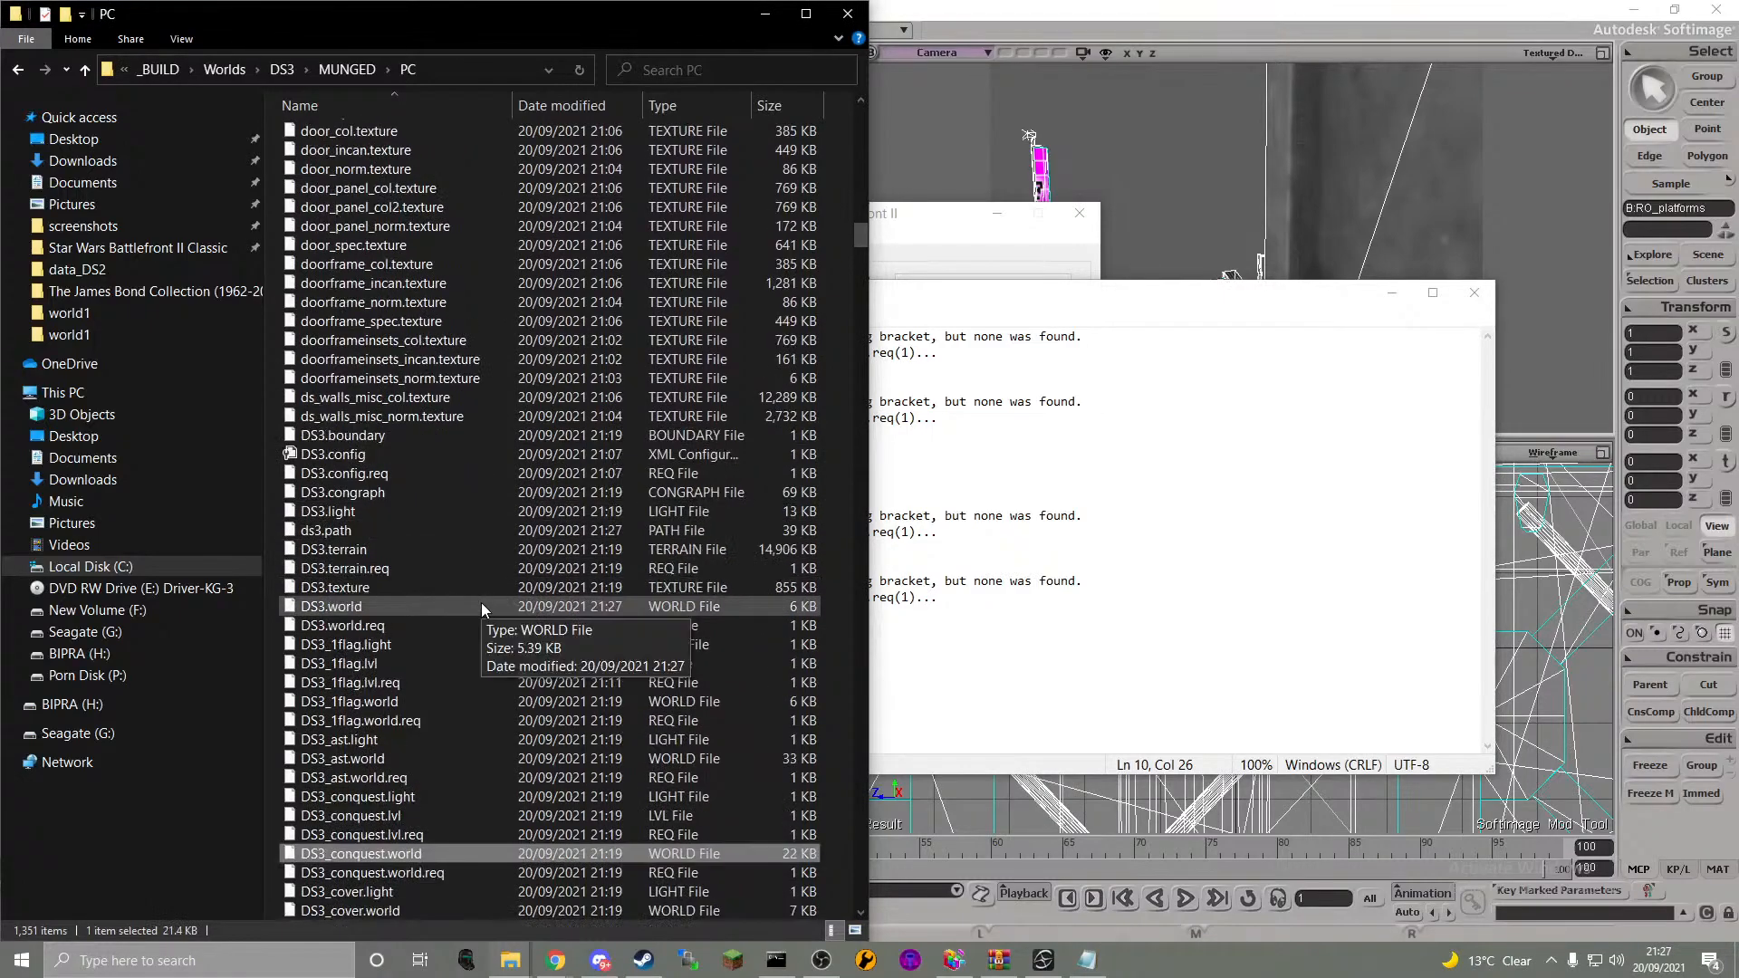
{"action": "left_click", "coordinate": [475, 770]}
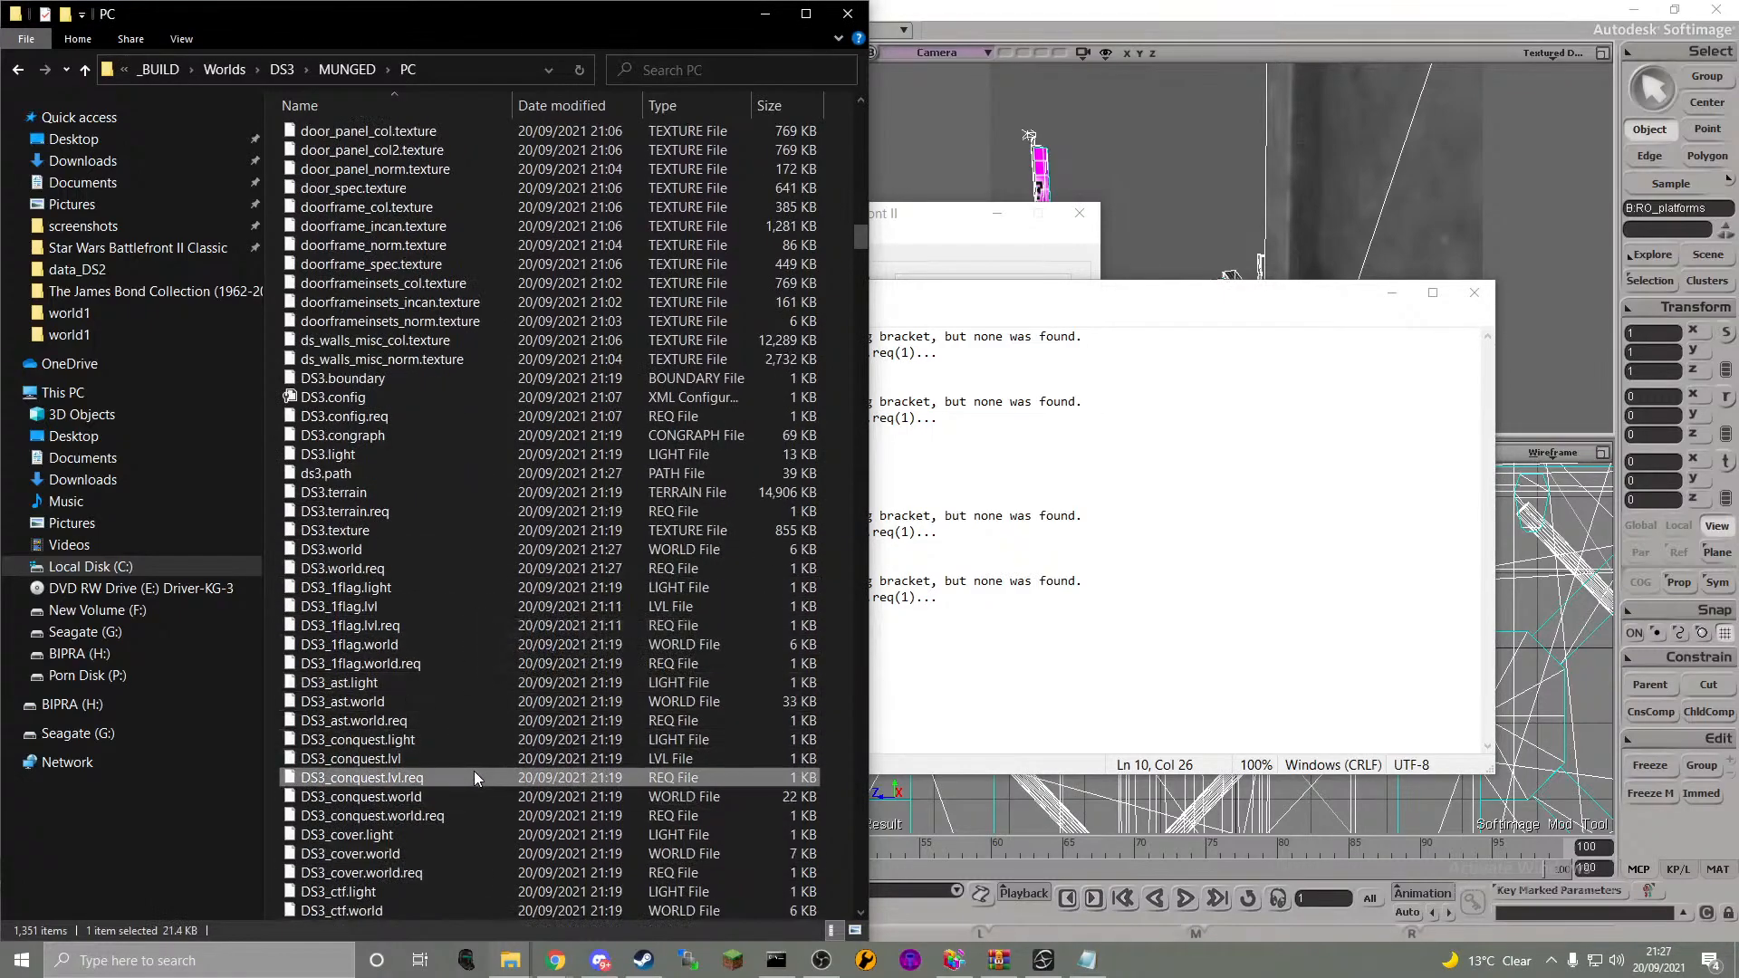
{"action": "scroll", "coordinate": [475, 770], "scroll_direction": "down", "scroll_amount": 1}
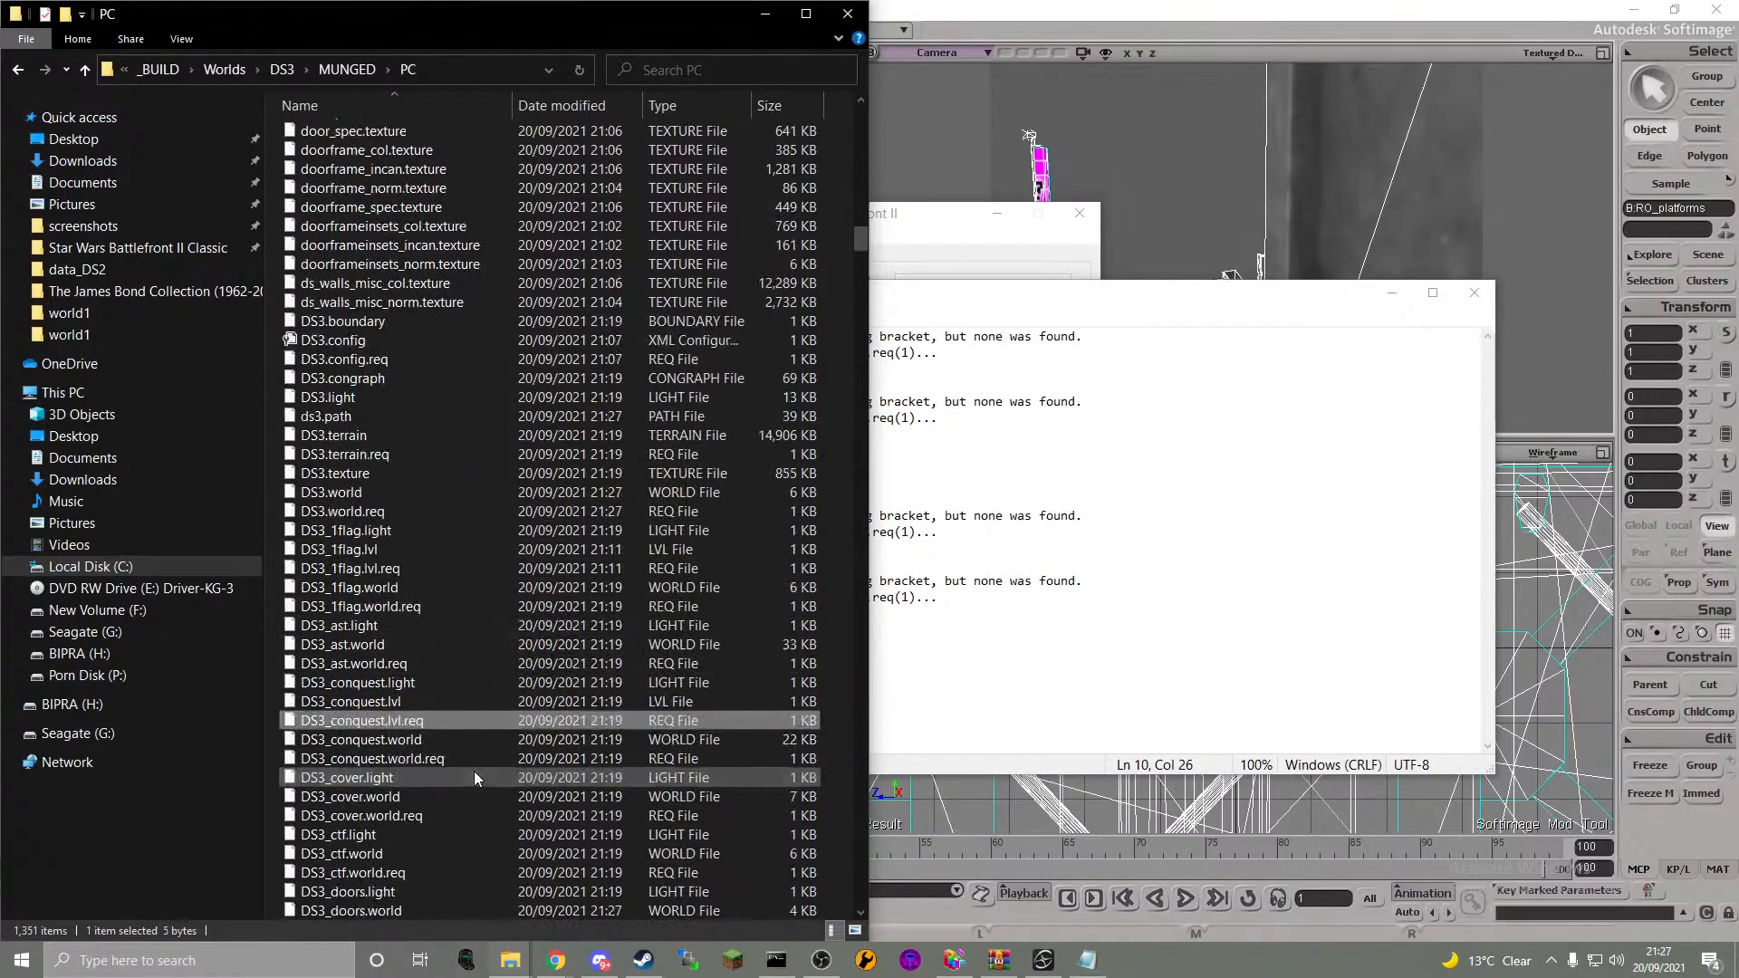
- Open DS3_conquest.lvl.req and DS3_conquest.lvl in Notepad++ to inspect their contents
{"action": "right_click", "coordinate": [489, 707]}
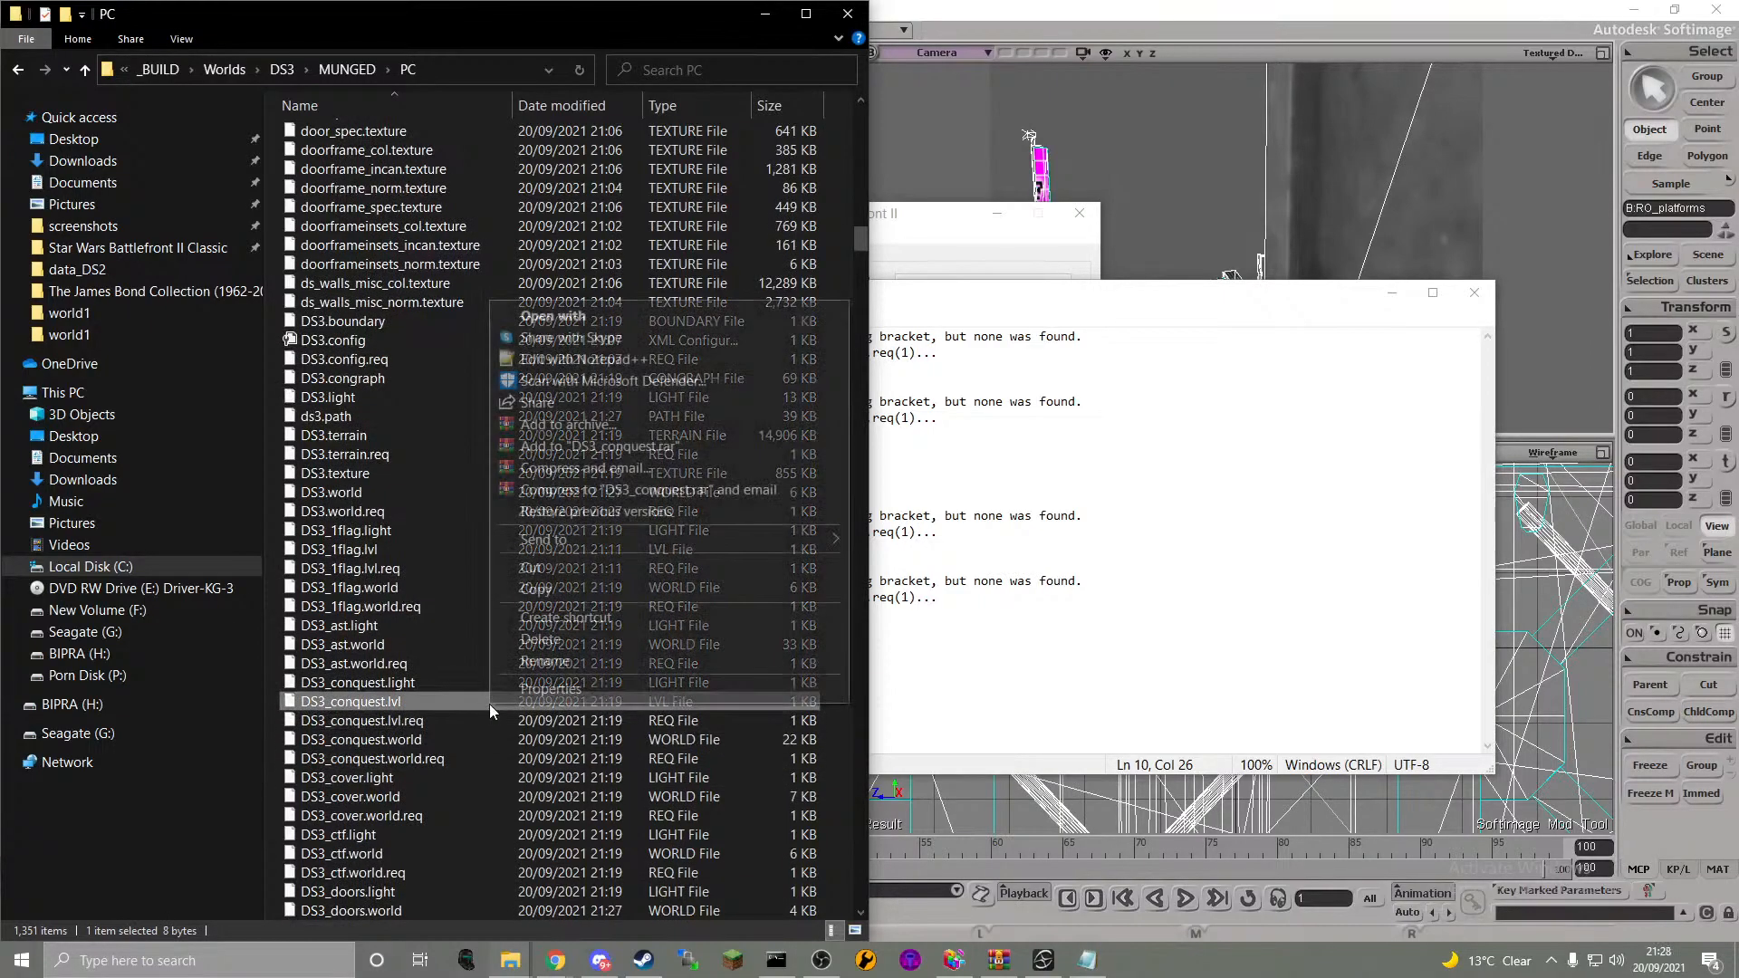
{"action": "left_click", "coordinate": [451, 732]}
{"action": "right_click", "coordinate": [439, 726]}
{"action": "left_click", "coordinate": [532, 382]}
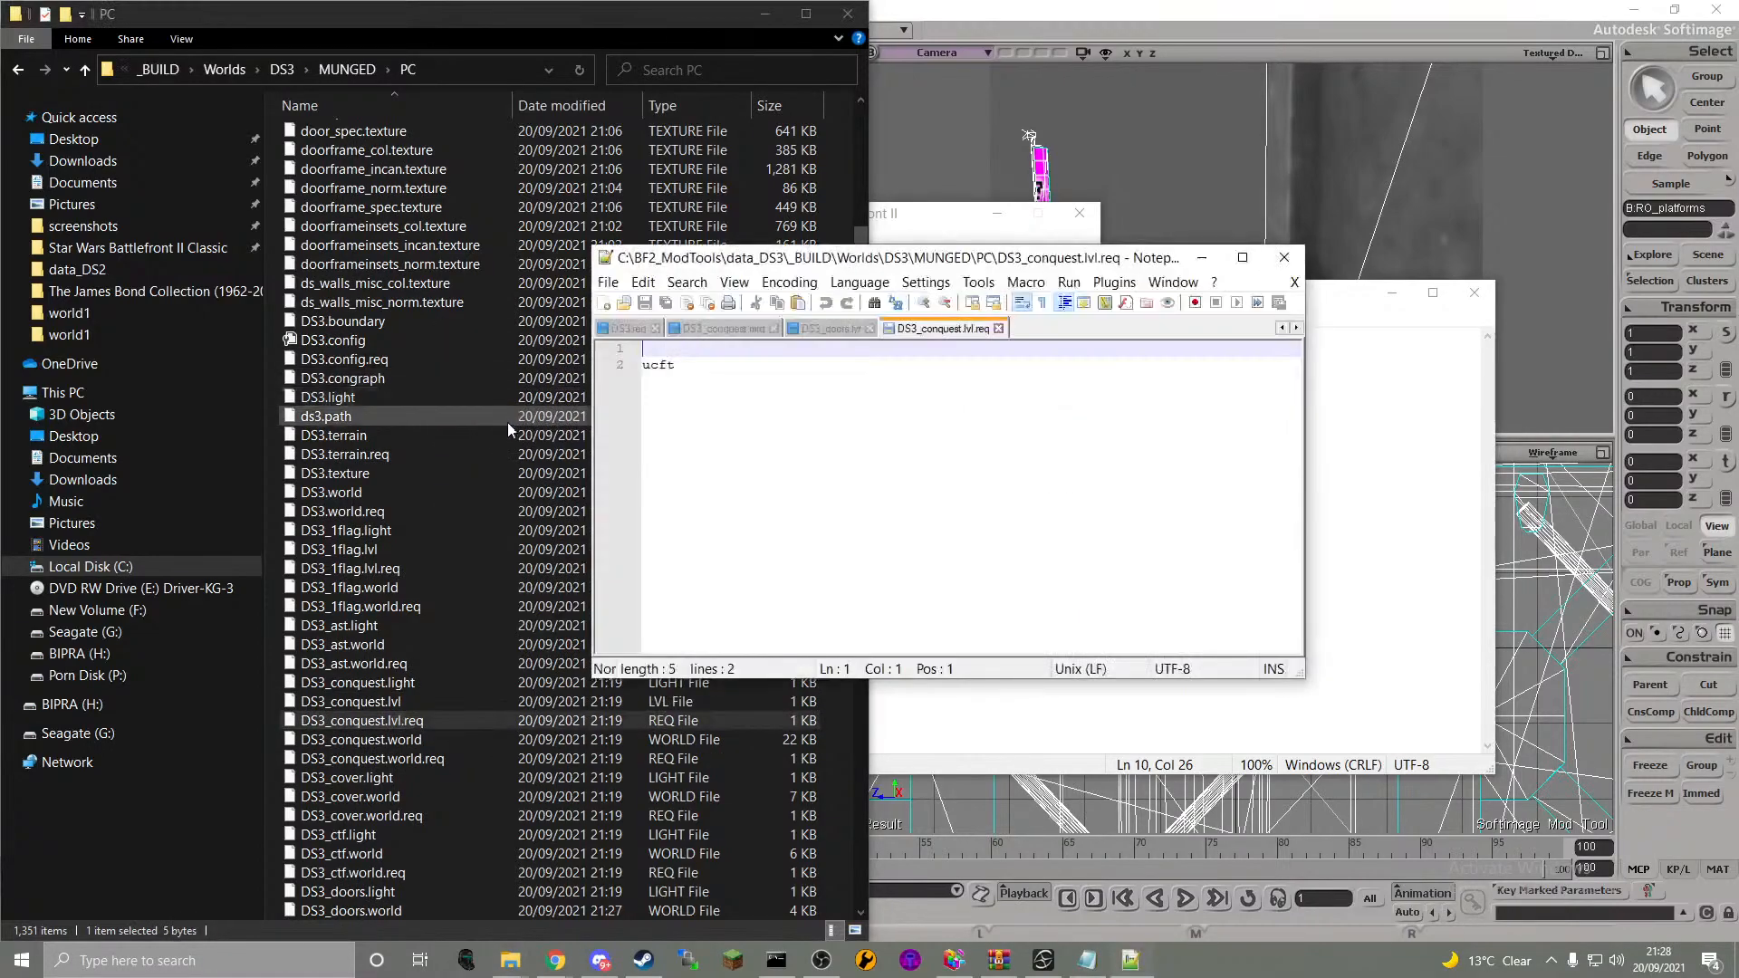
{"action": "right_click", "coordinate": [426, 695]}
{"action": "left_click", "coordinate": [541, 357]}
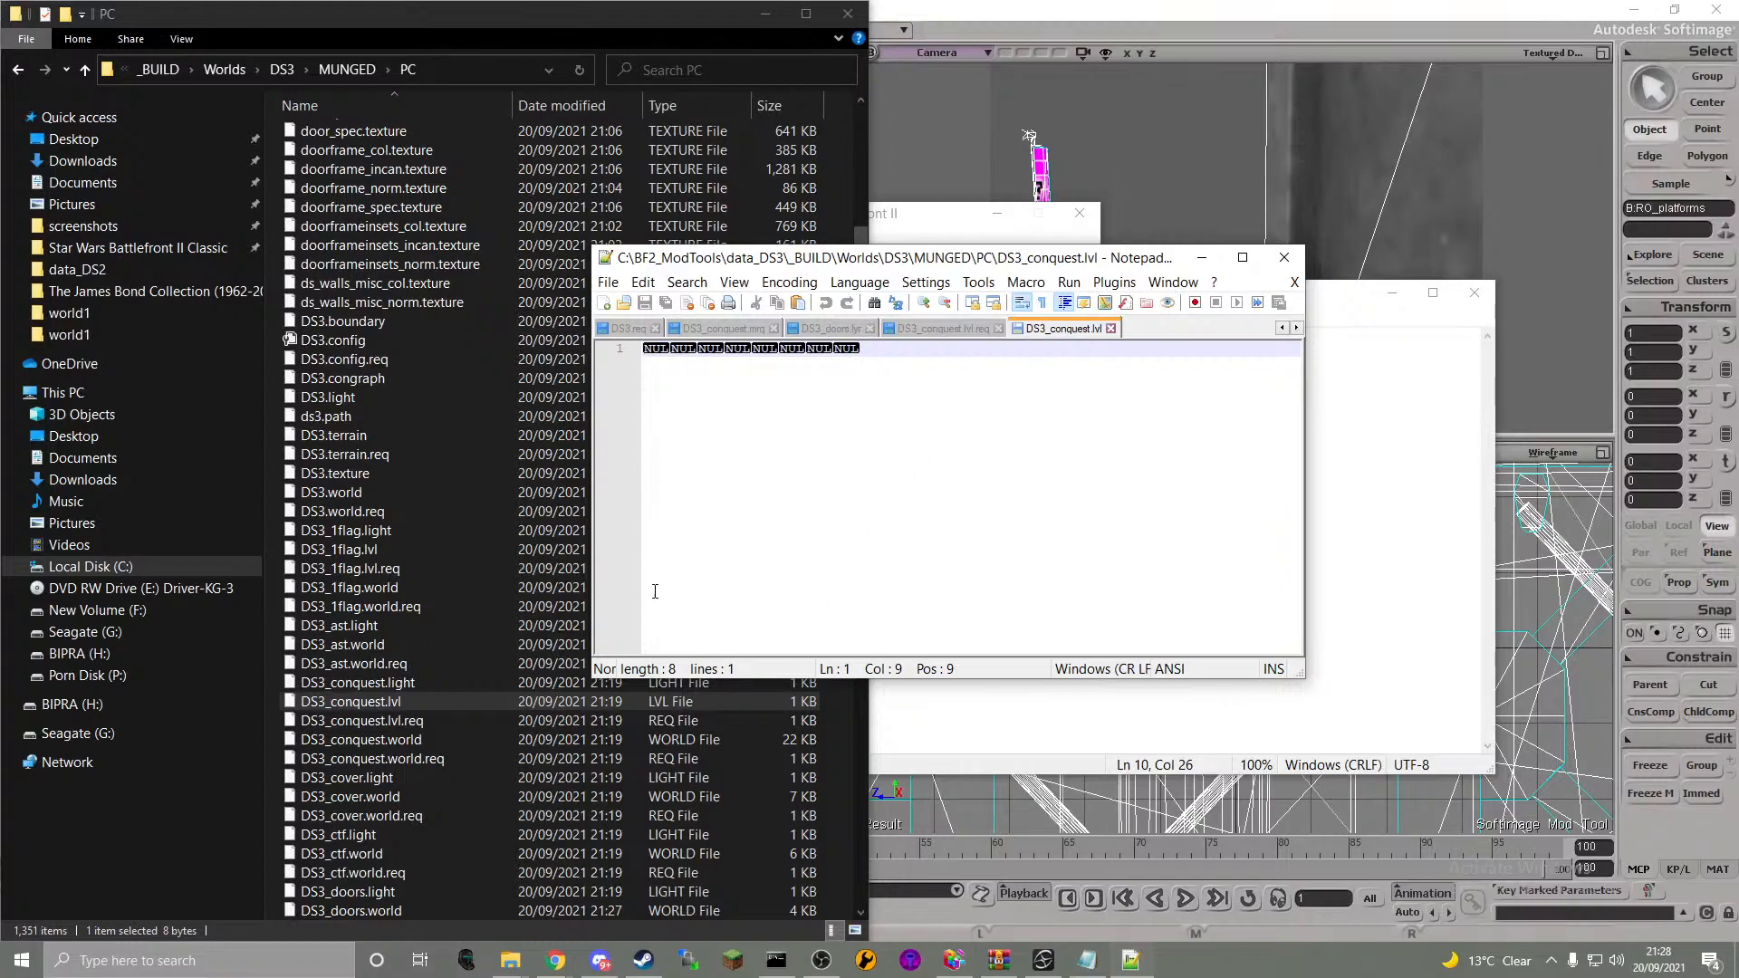
- Inspect the munged DS3.world file in Notepad++ and close it again
{"action": "left_click", "coordinate": [413, 741]}
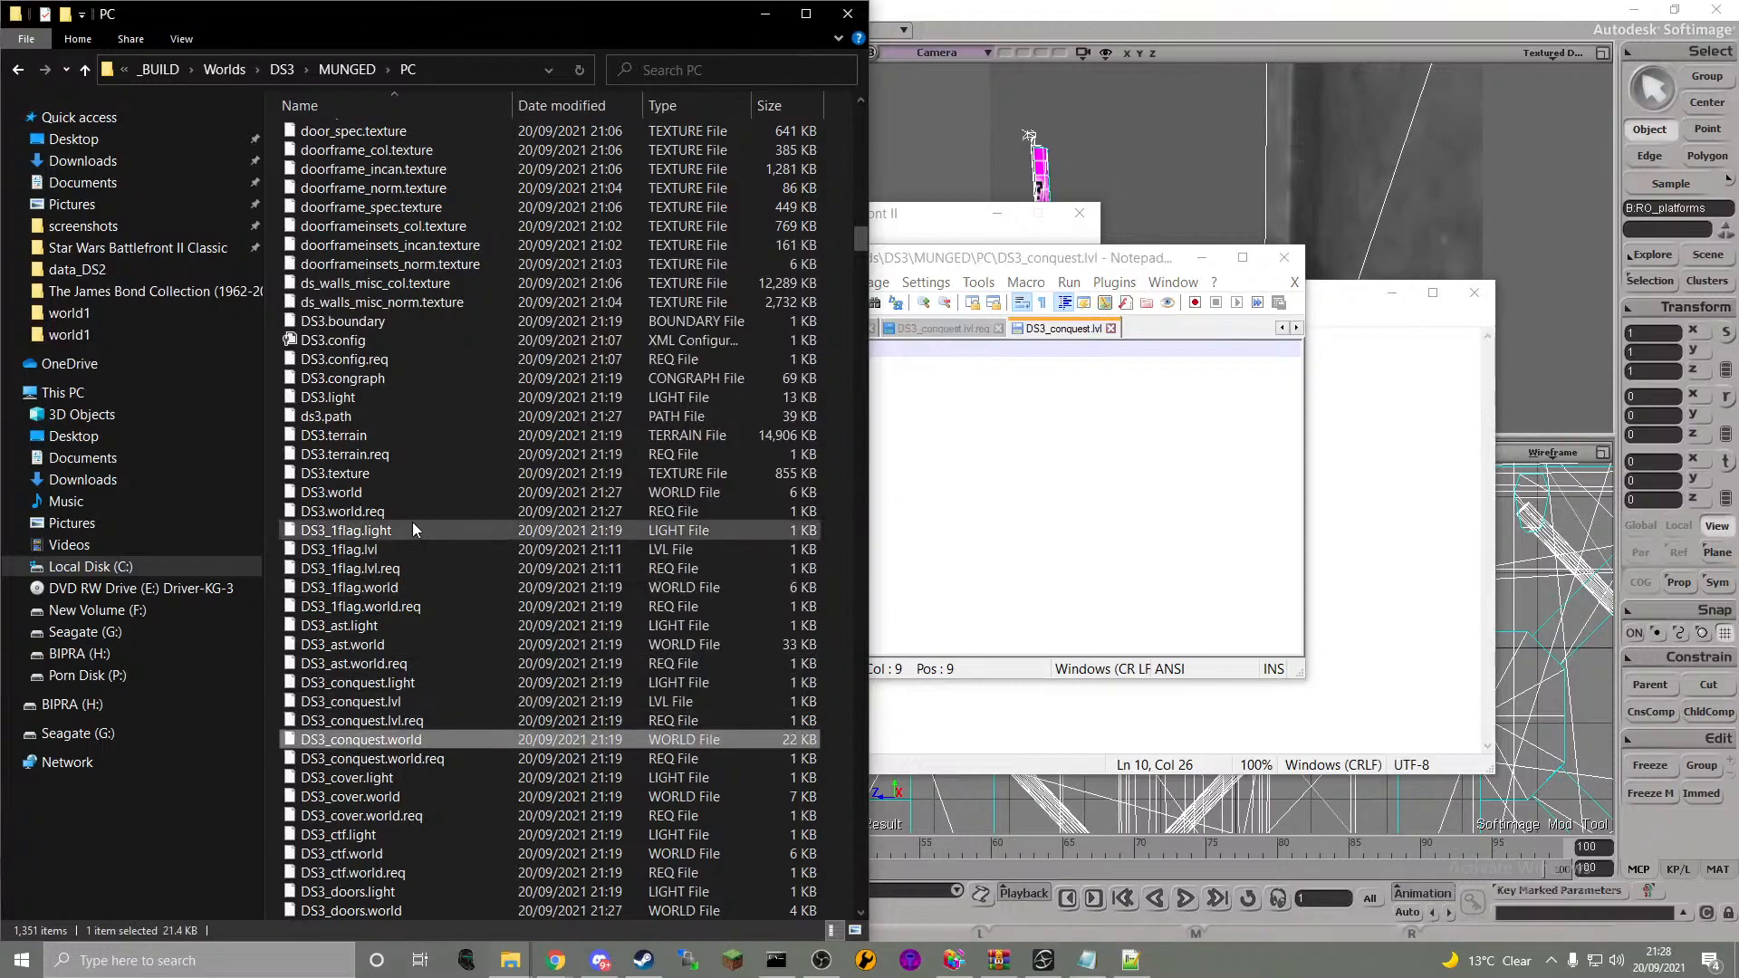
{"action": "left_click", "coordinate": [416, 490]}
{"action": "right_click", "coordinate": [416, 490]}
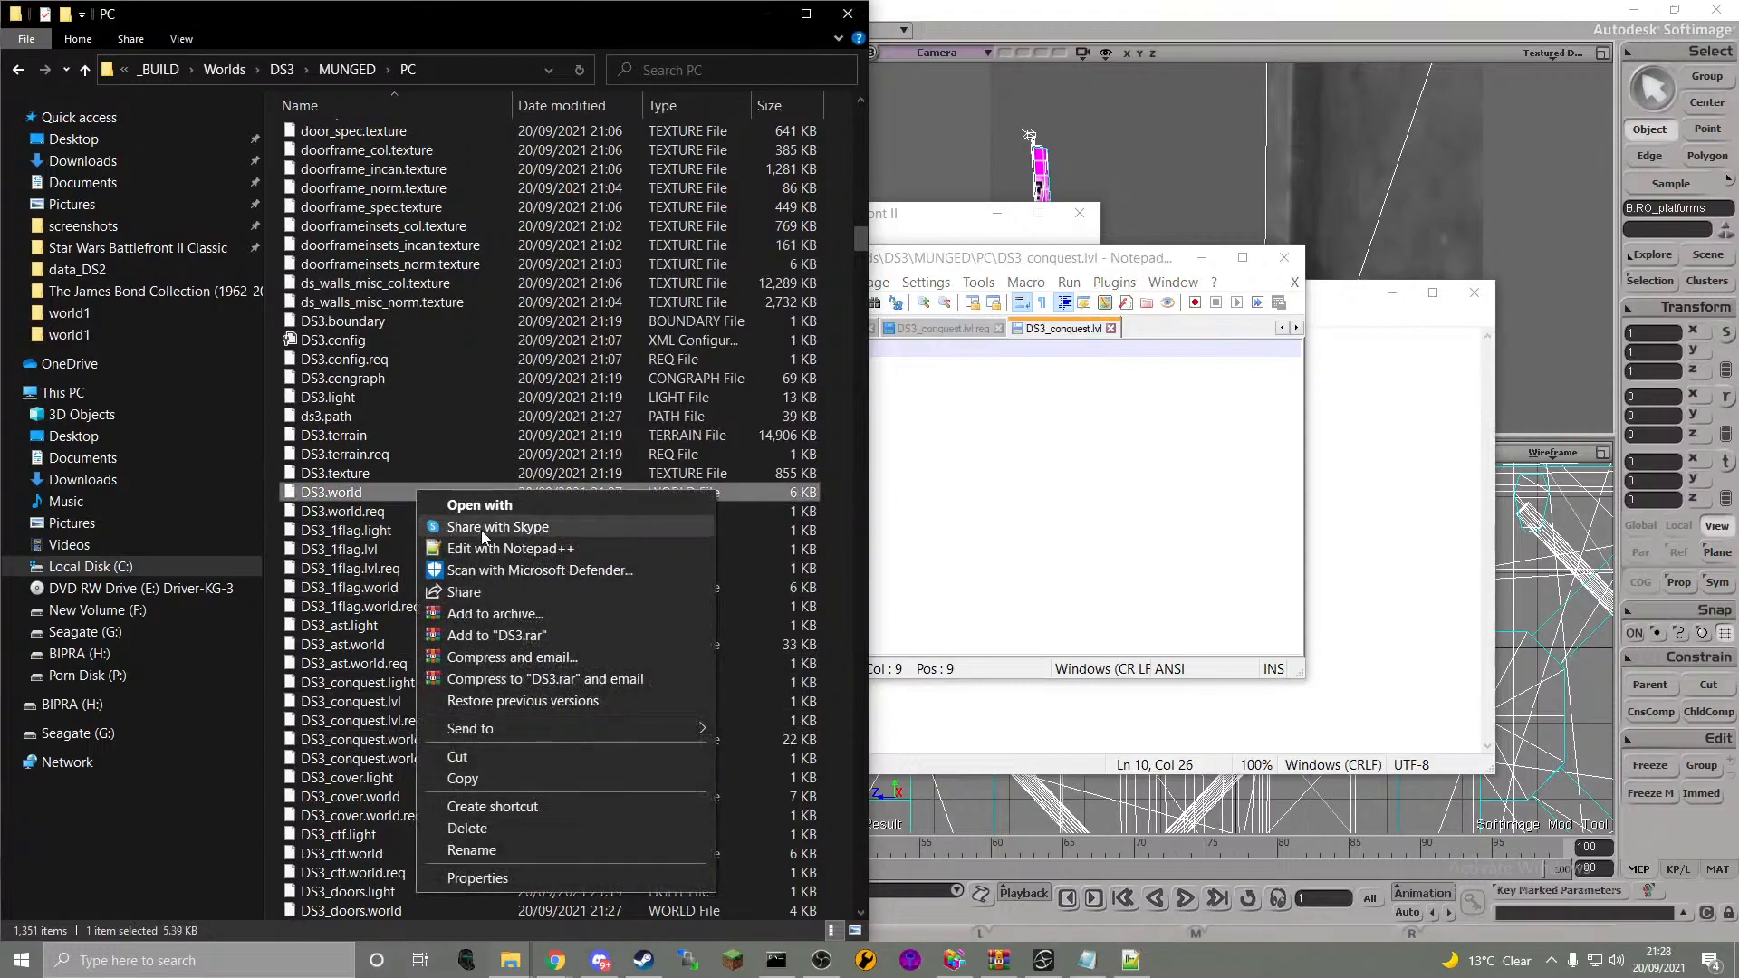
{"action": "left_click", "coordinate": [486, 547]}
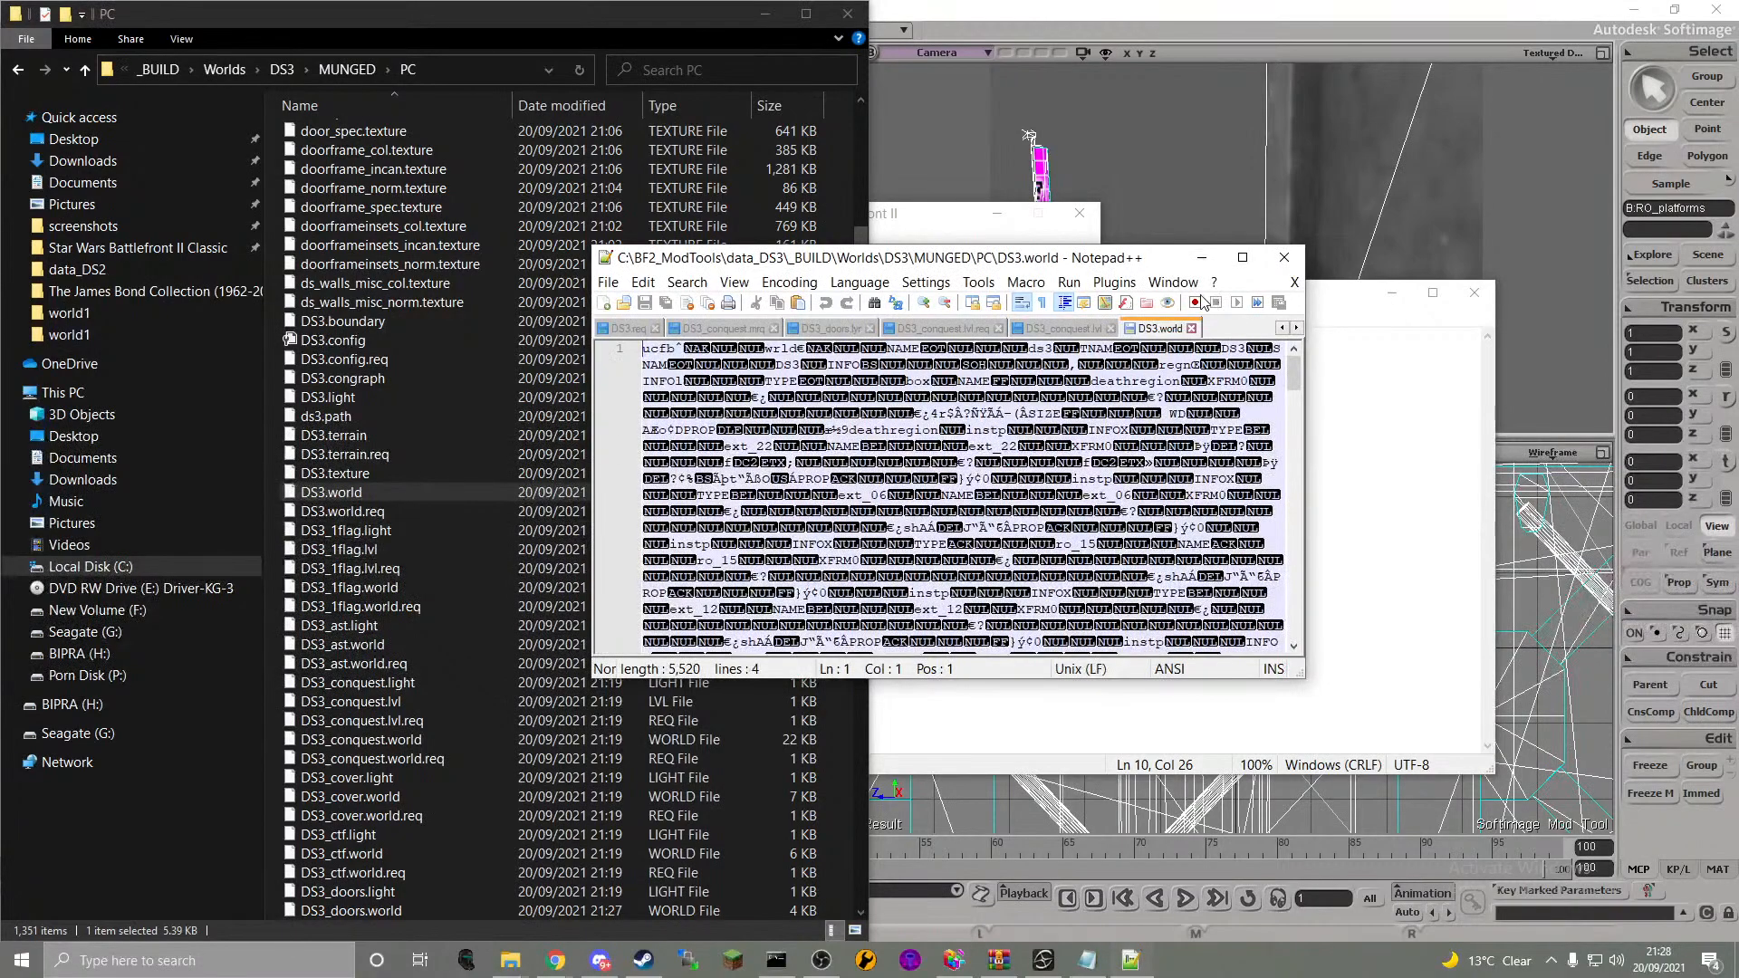
{"action": "left_click", "coordinate": [1191, 329]}
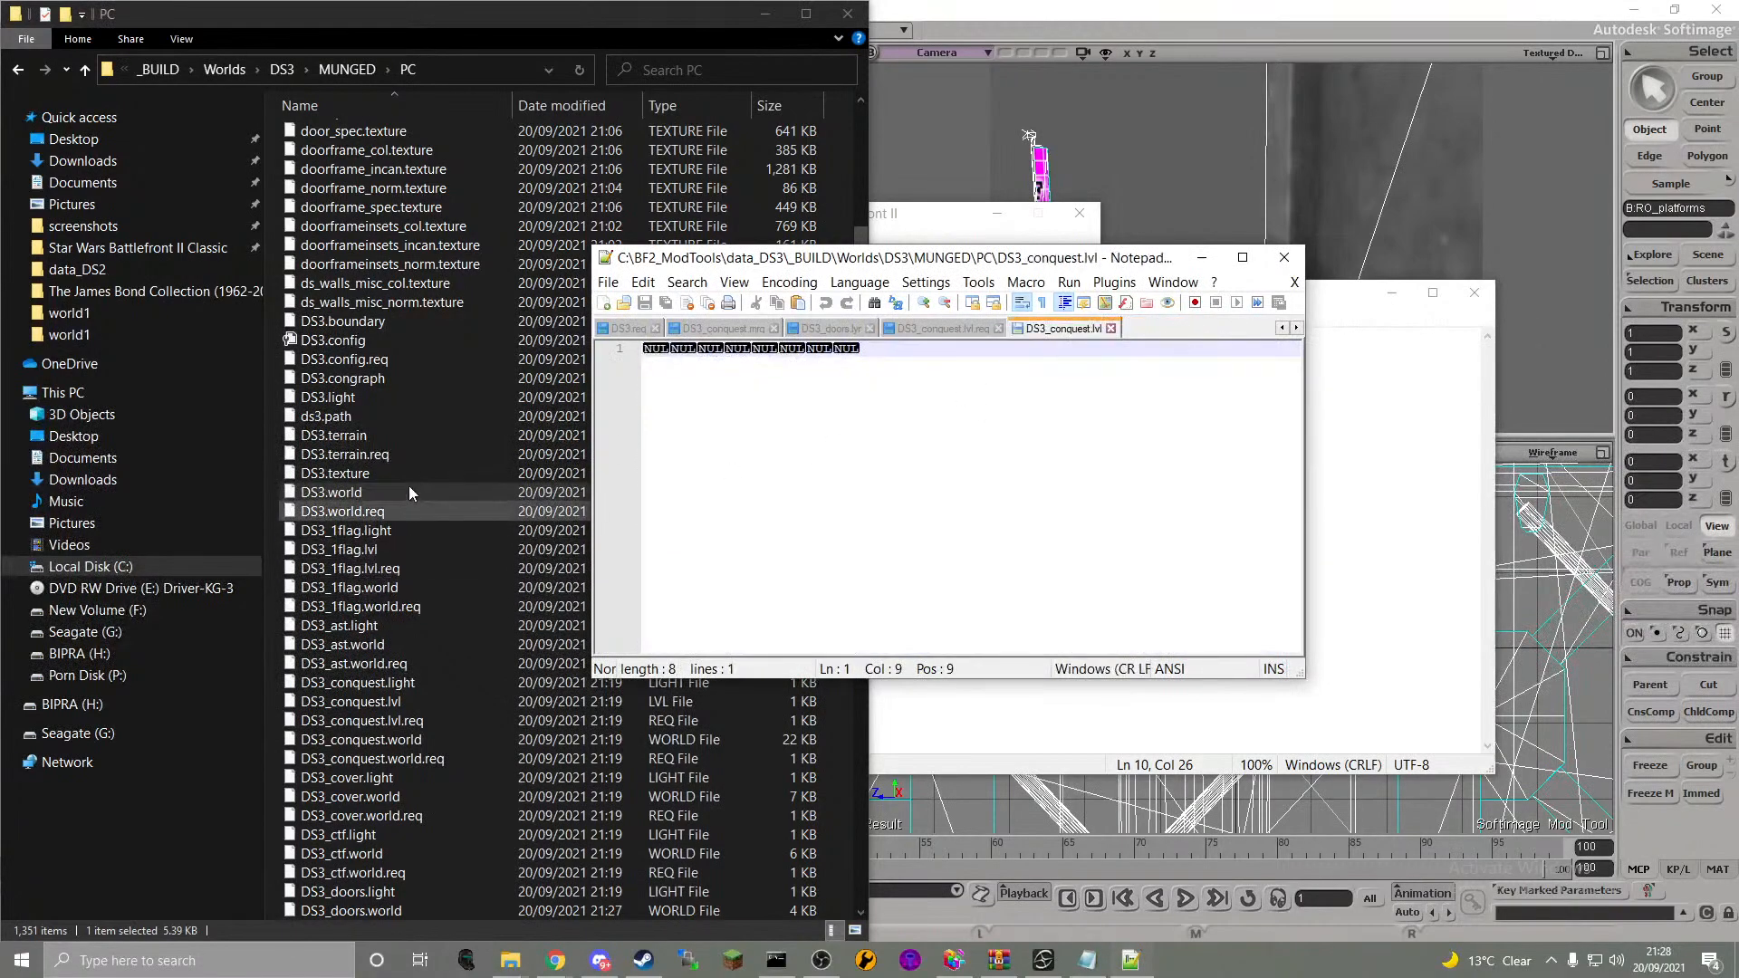
- Inspect the munged DS3.terrain file in Notepad++ and close it again
{"action": "left_click", "coordinate": [417, 441]}
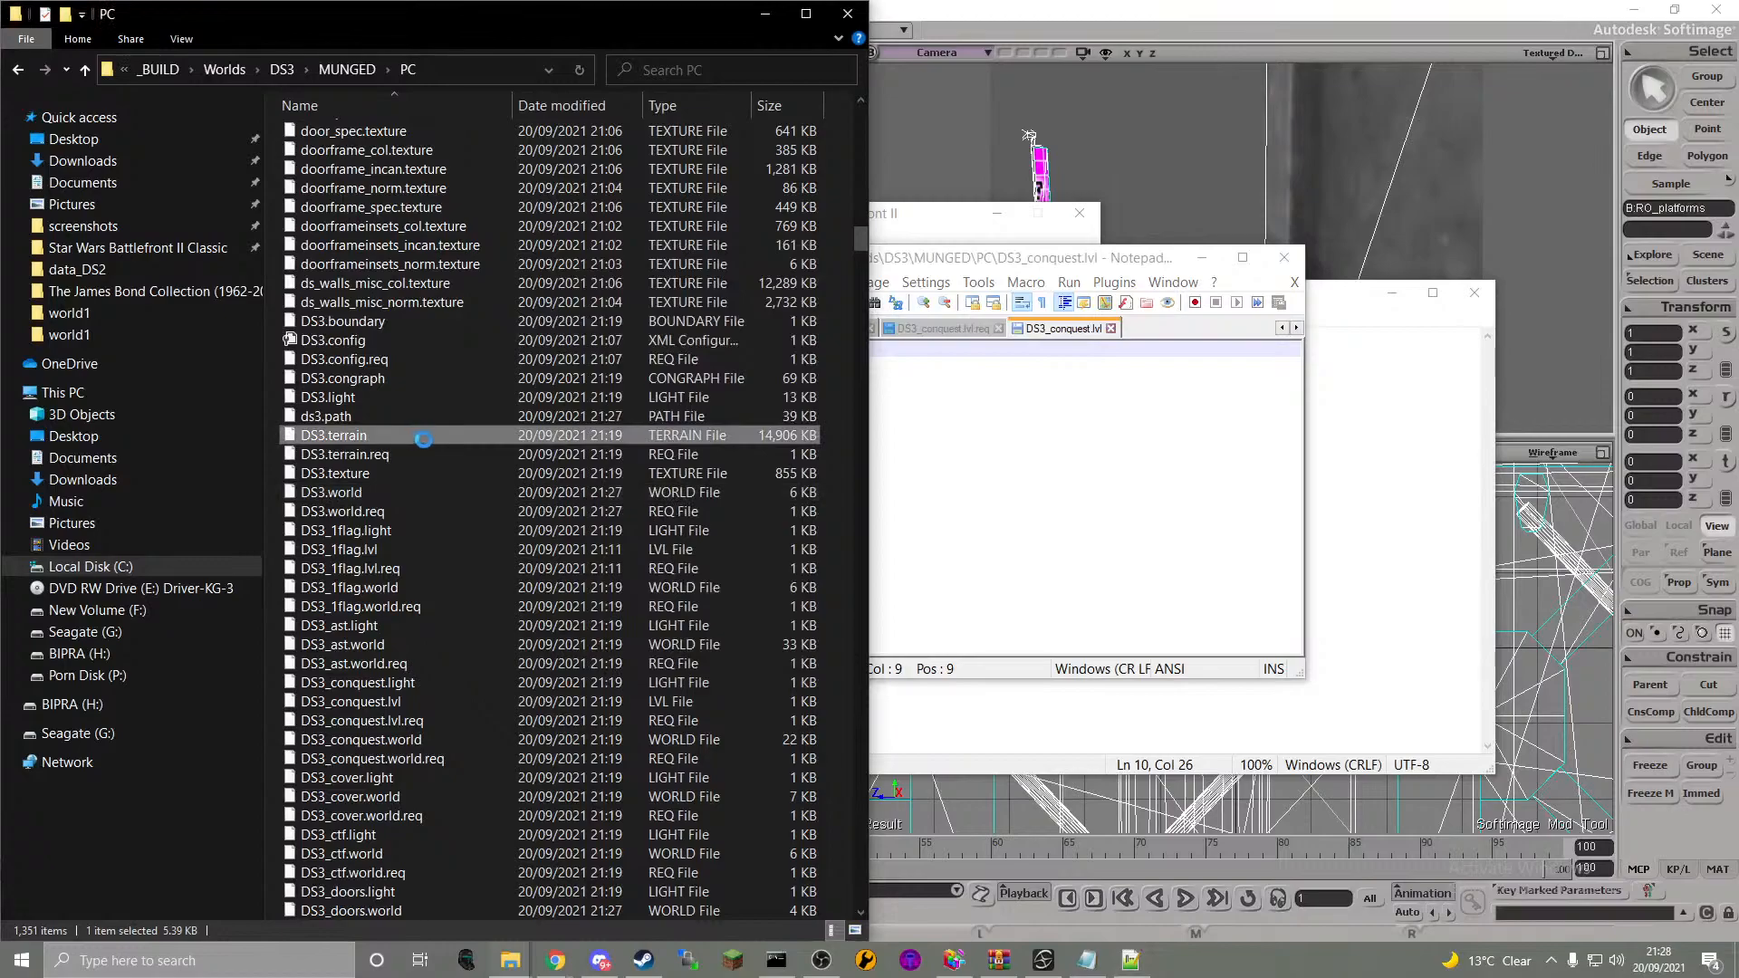
{"action": "right_click", "coordinate": [424, 445]}
{"action": "left_click", "coordinate": [453, 500]}
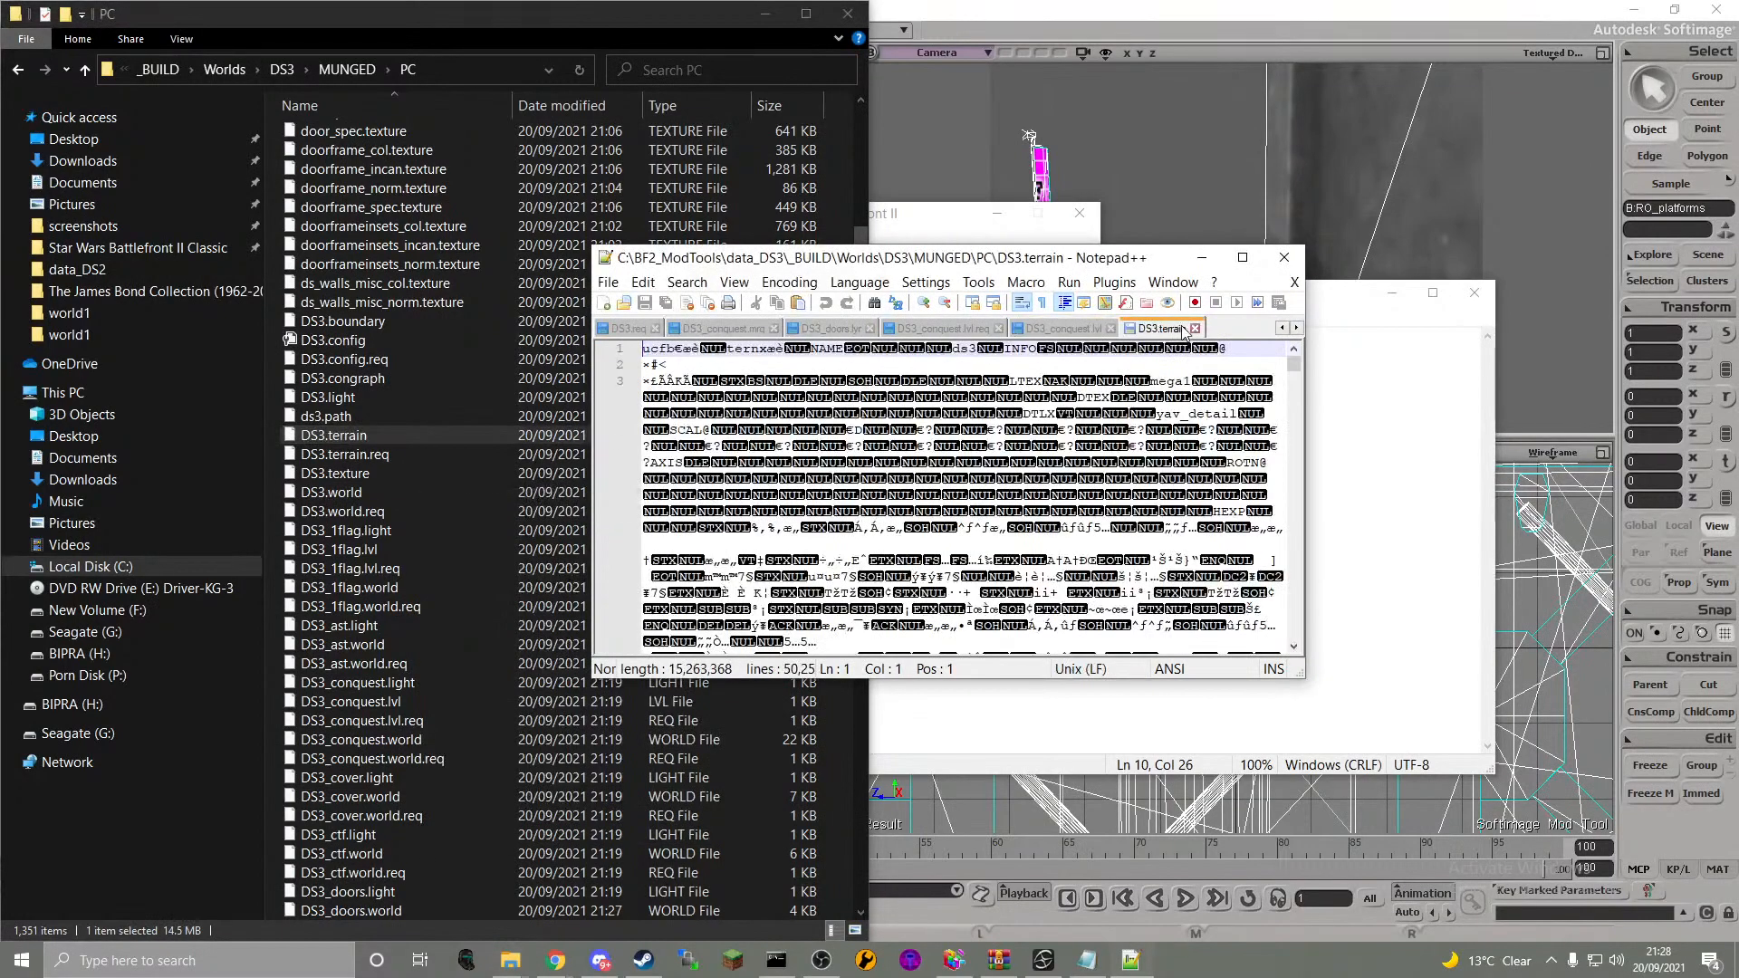
{"action": "left_click", "coordinate": [1195, 329]}
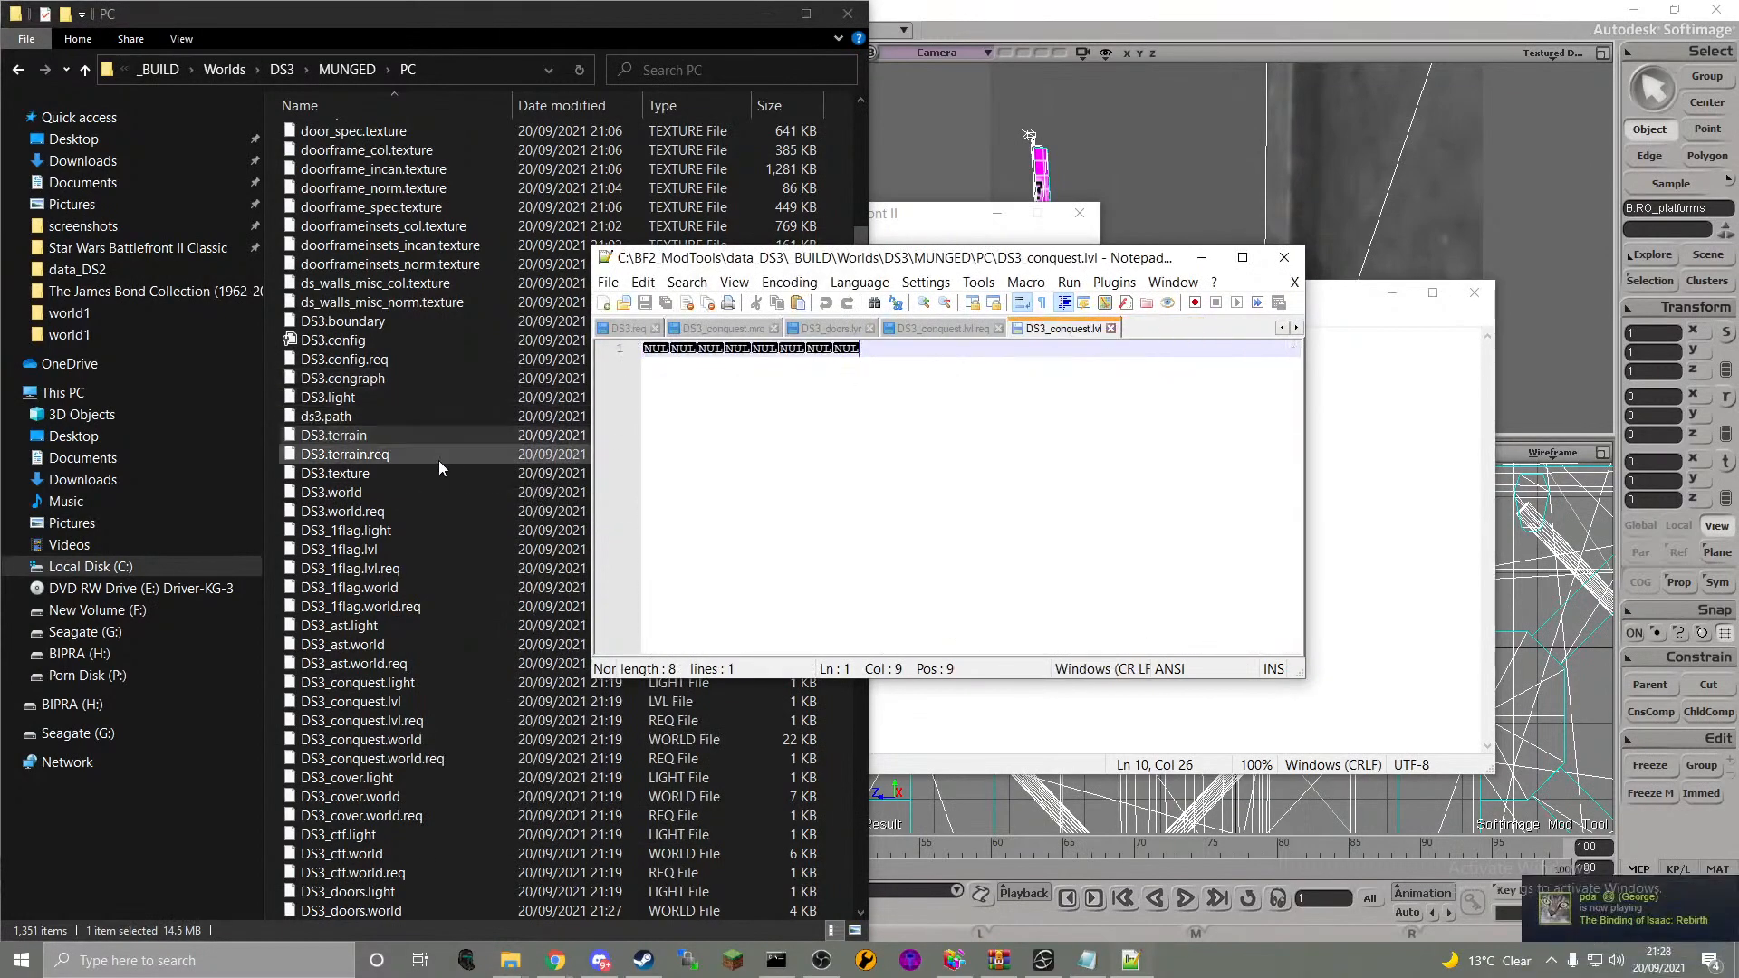
- Close all open documents in Notepad++ and exit the editor
{"action": "right_click", "coordinate": [437, 491]}
{"action": "left_click", "coordinate": [1105, 334]}
{"action": "right_click", "coordinate": [1098, 330]}
{"action": "left_click", "coordinate": [1169, 417]}
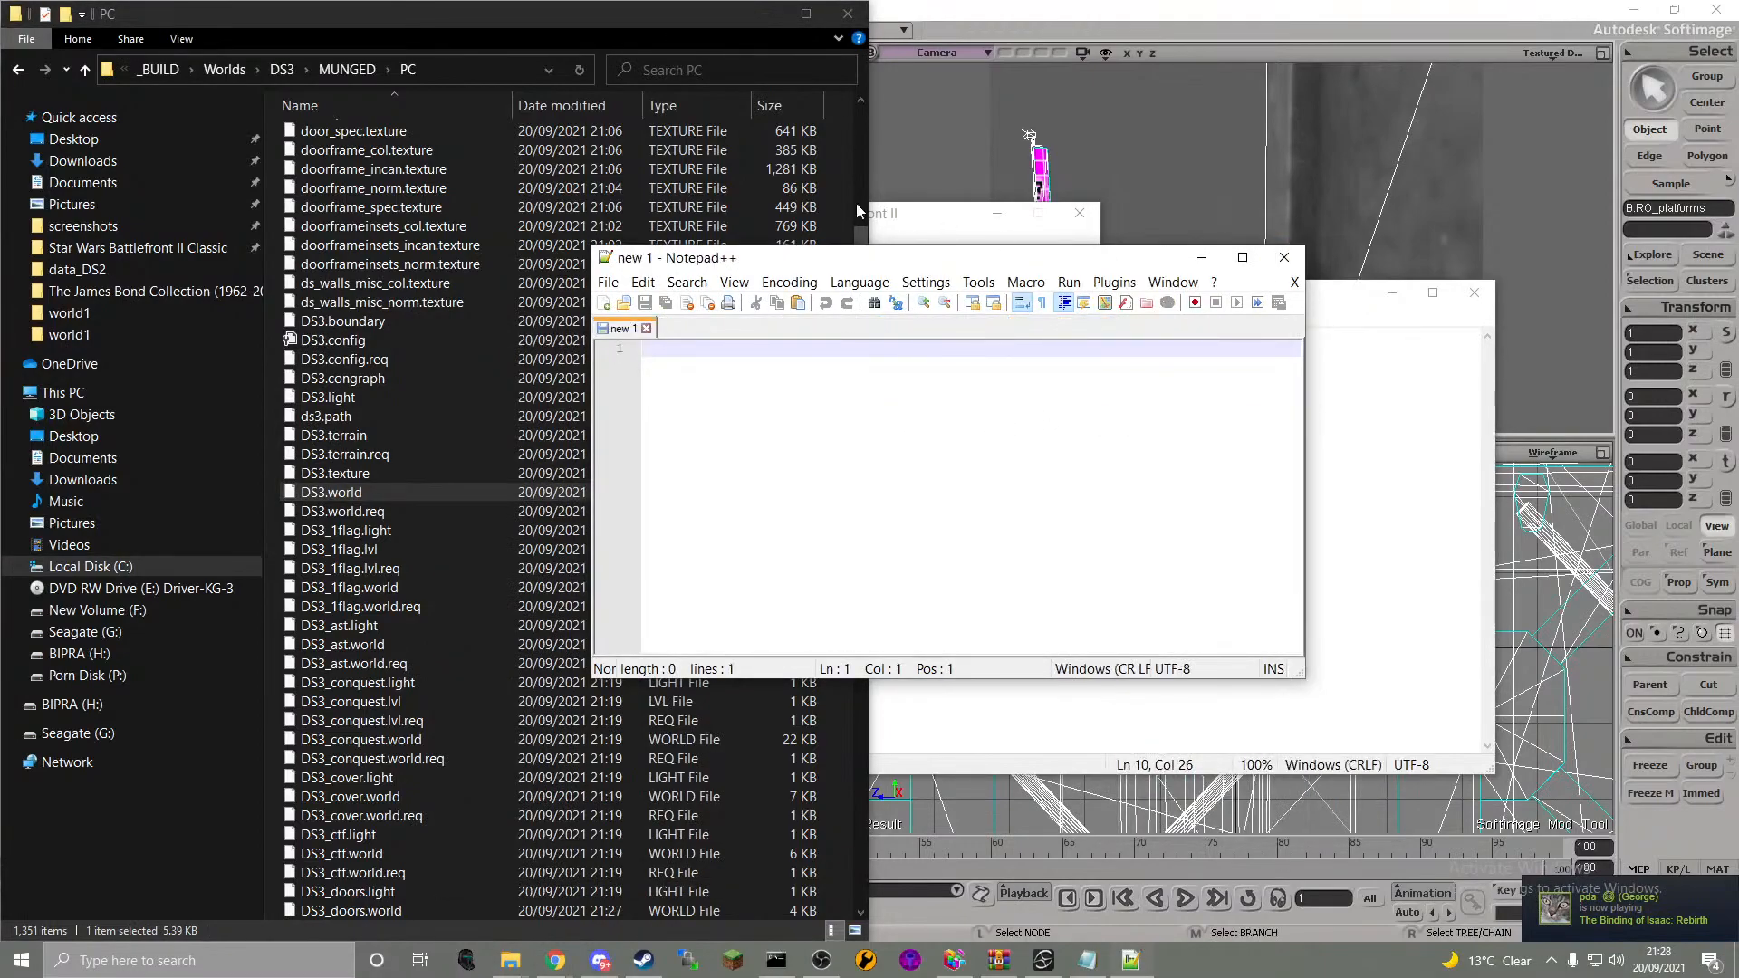
{"action": "left_click", "coordinate": [1285, 257]}
- Go to the map's source folder data_DS3\Worlds\DS3 in File Explorer
{"action": "left_click", "coordinate": [156, 73]}
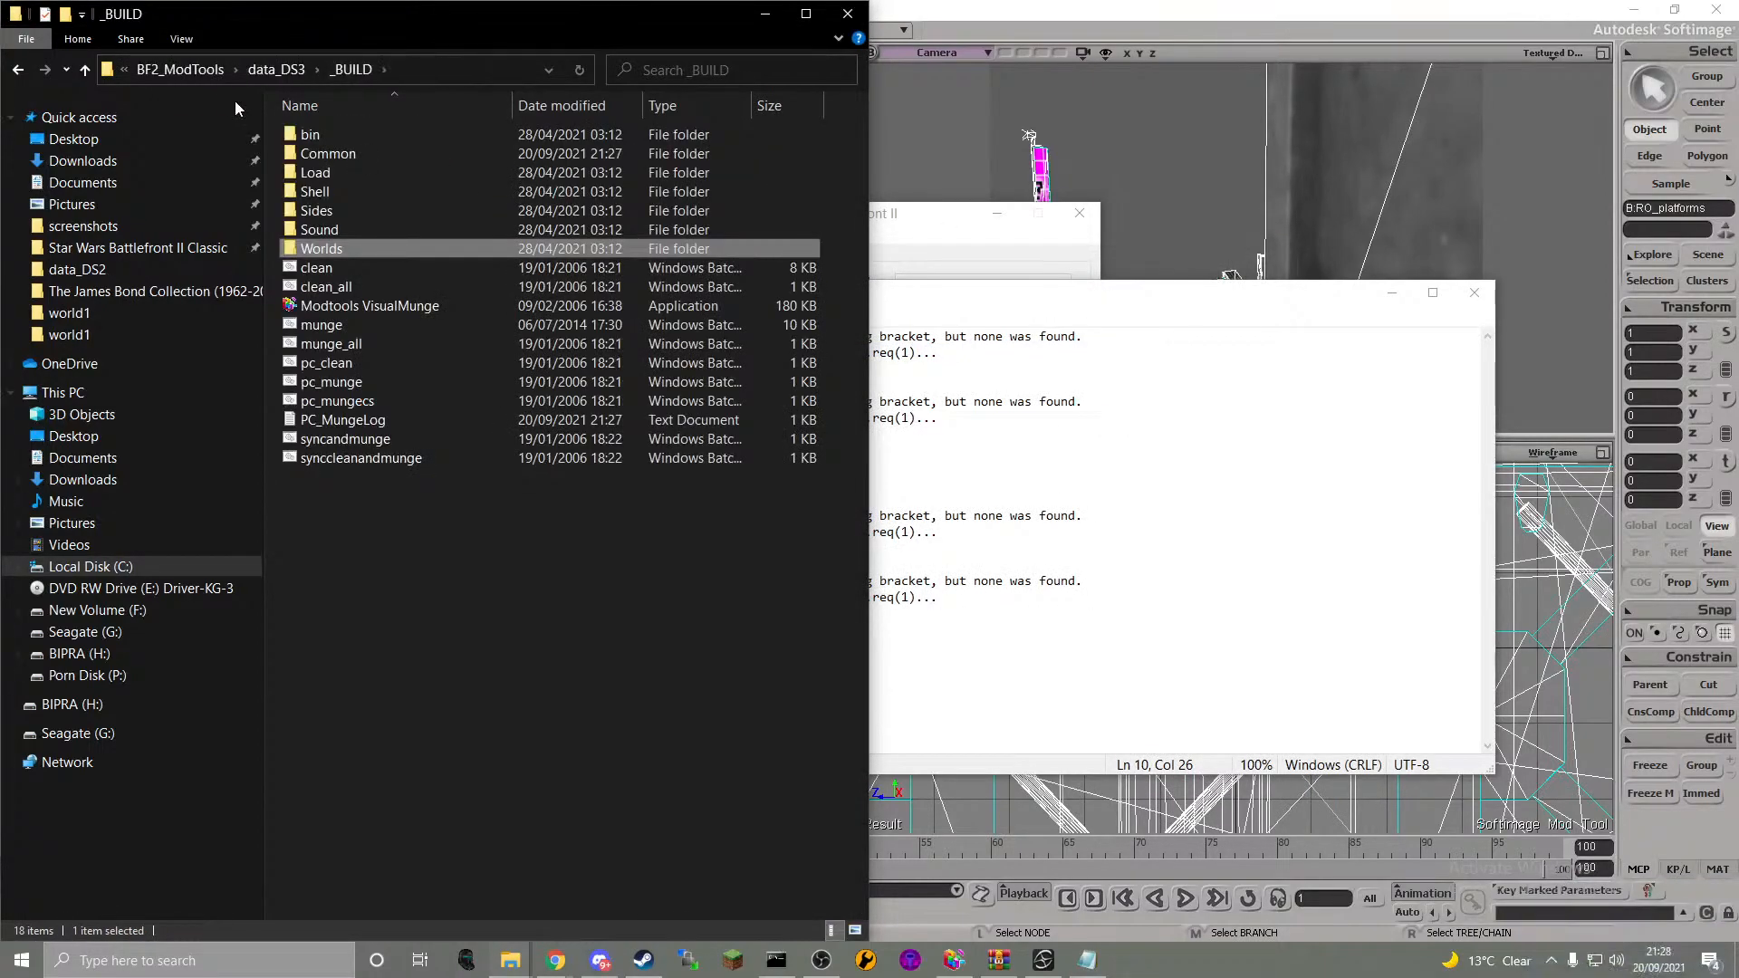
{"action": "left_click", "coordinate": [284, 74]}
{"action": "double_click", "coordinate": [387, 290]}
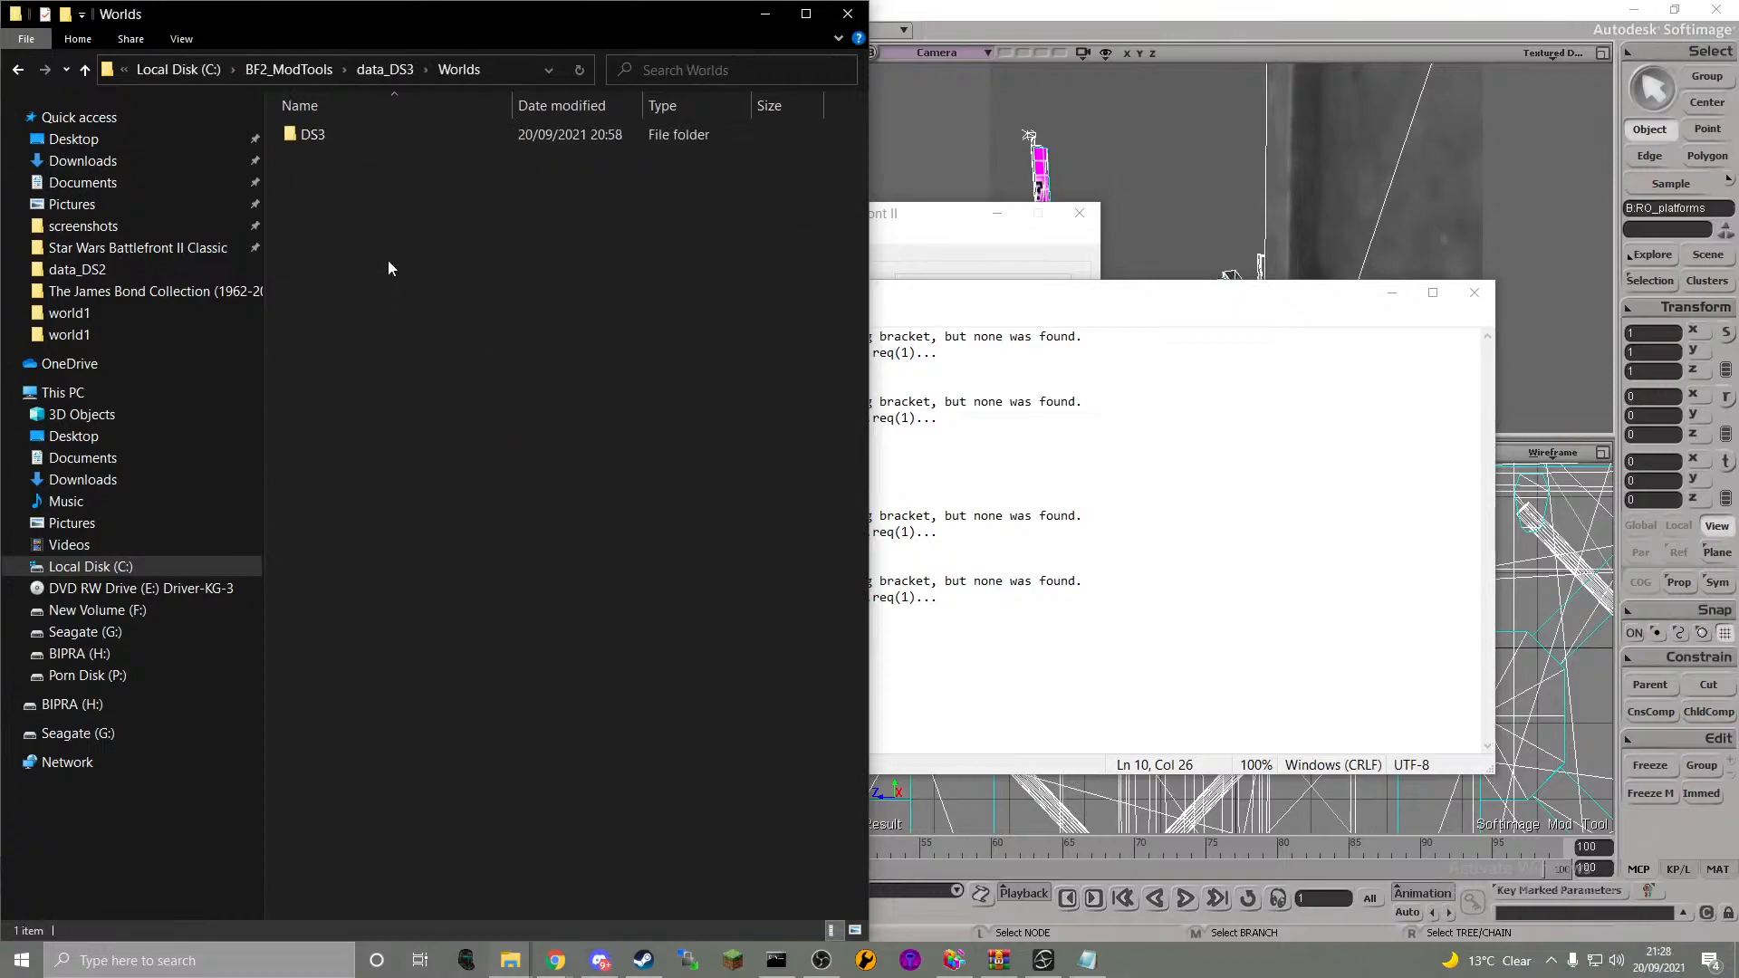
{"action": "double_click", "coordinate": [373, 145]}
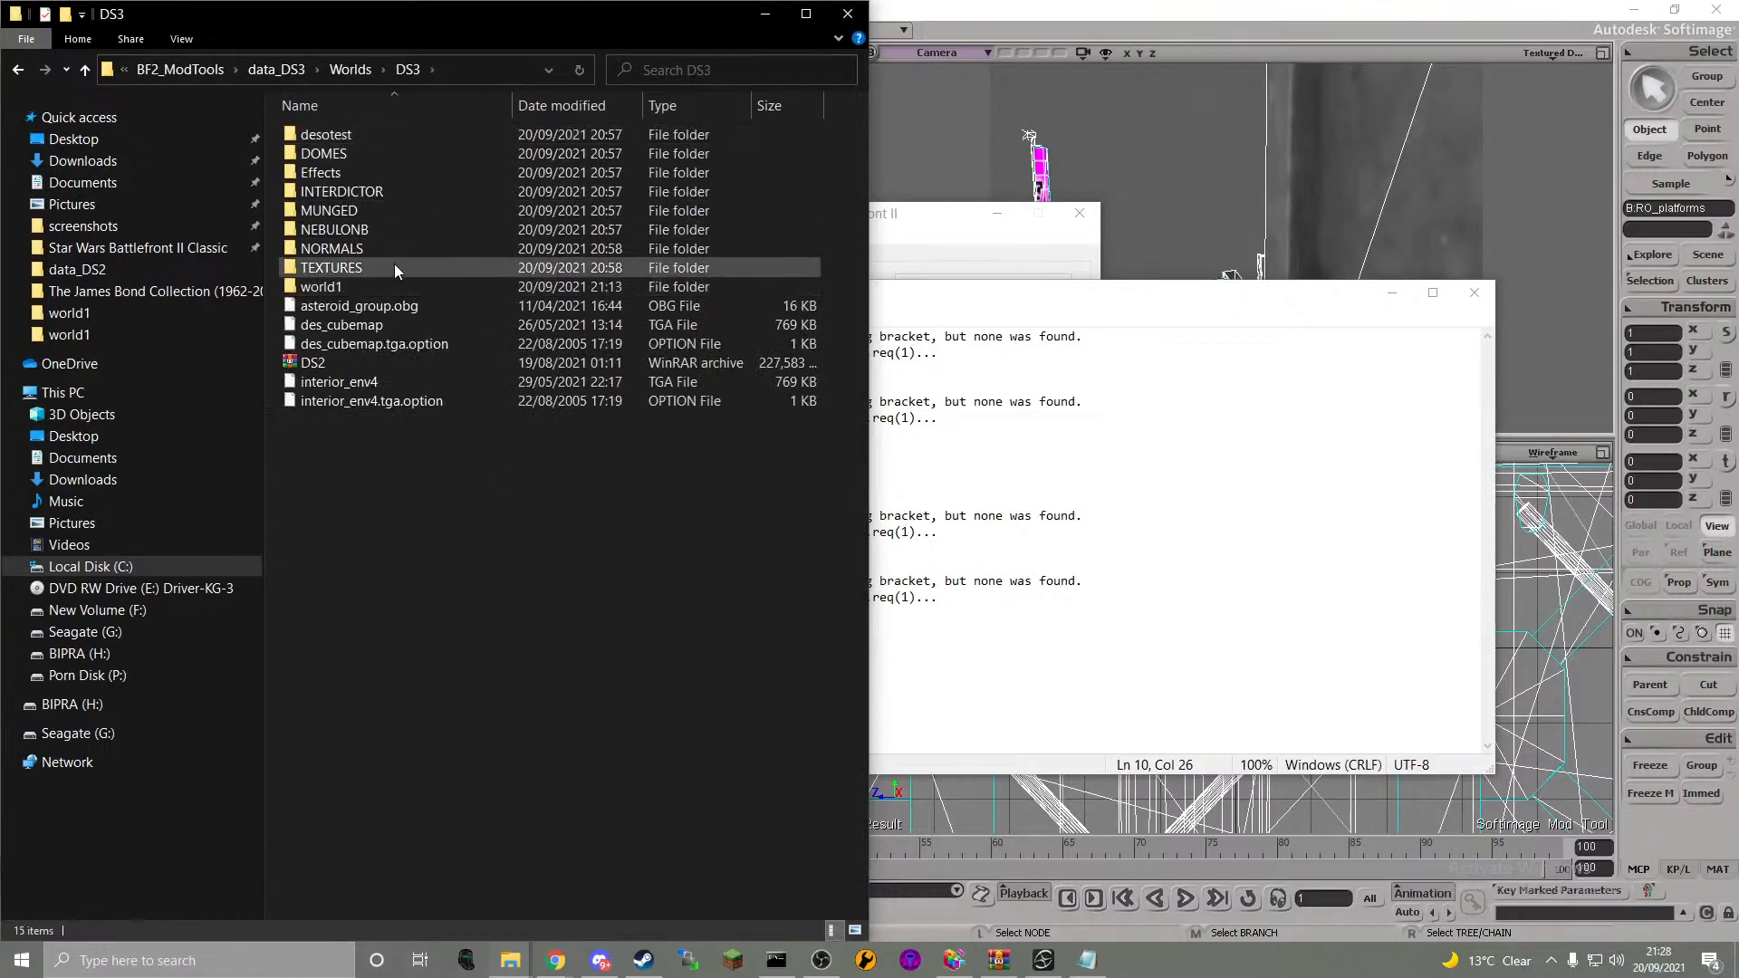
- Go into the world1 folder and inspect DS3.LDX in Notepad++
{"action": "double_click", "coordinate": [392, 286]}
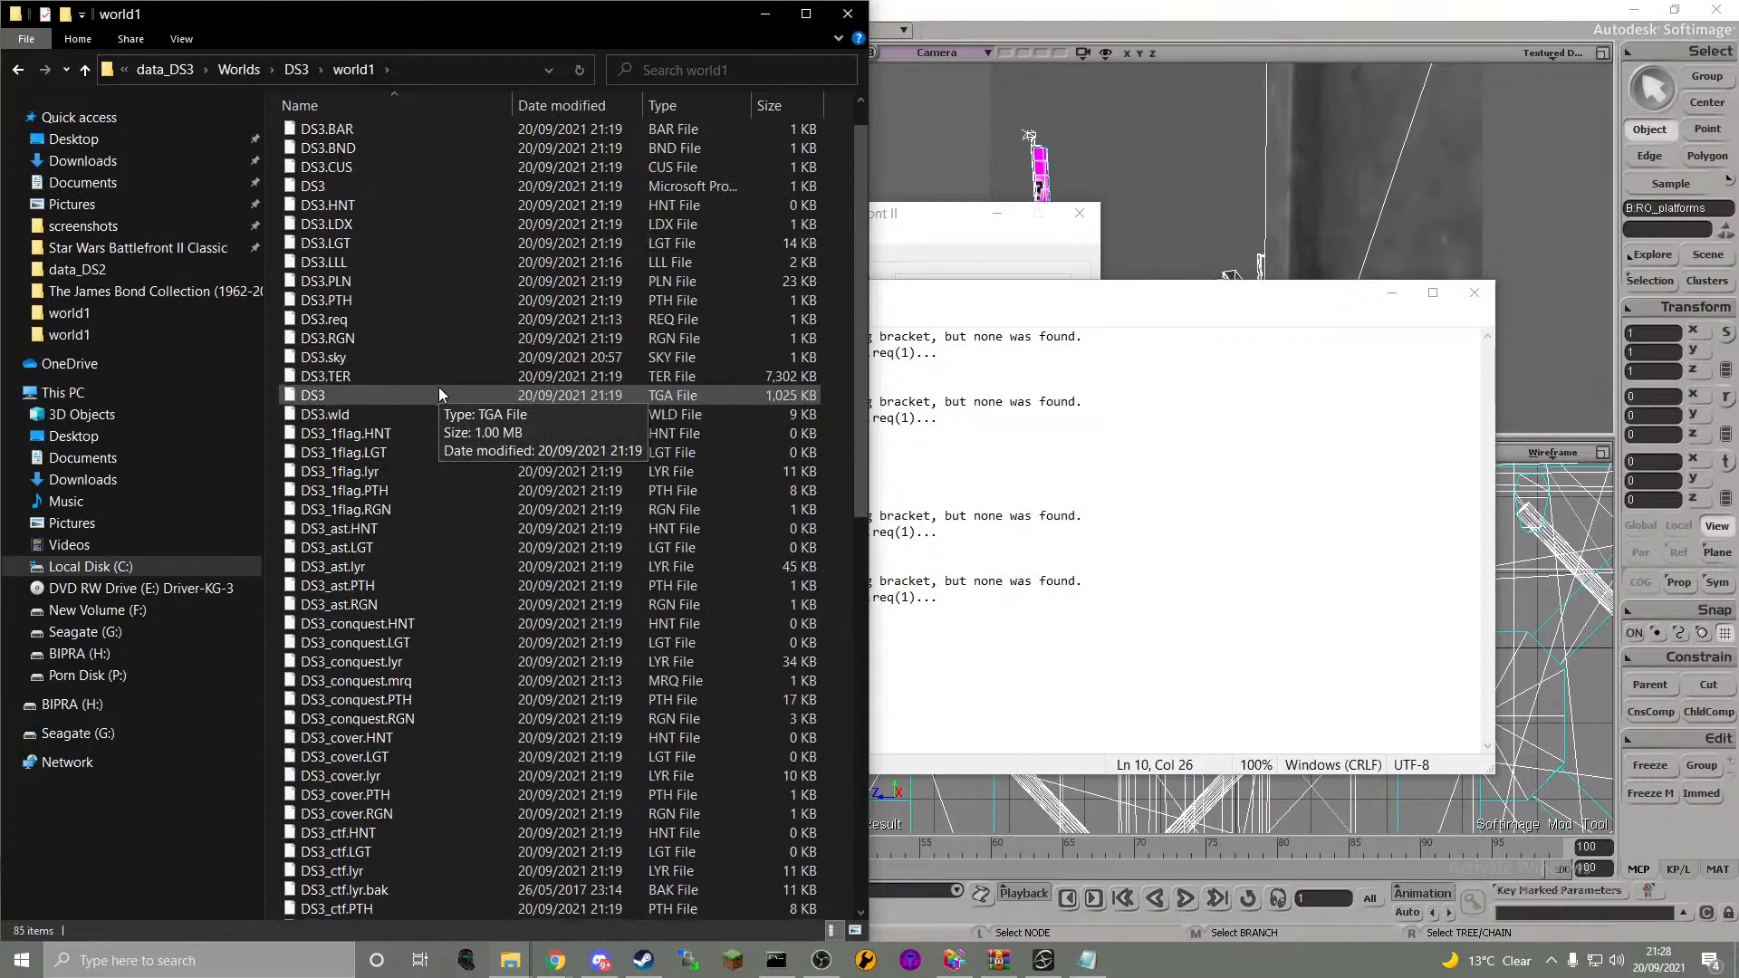
{"action": "right_click", "coordinate": [463, 223]}
{"action": "left_click", "coordinate": [536, 285]}
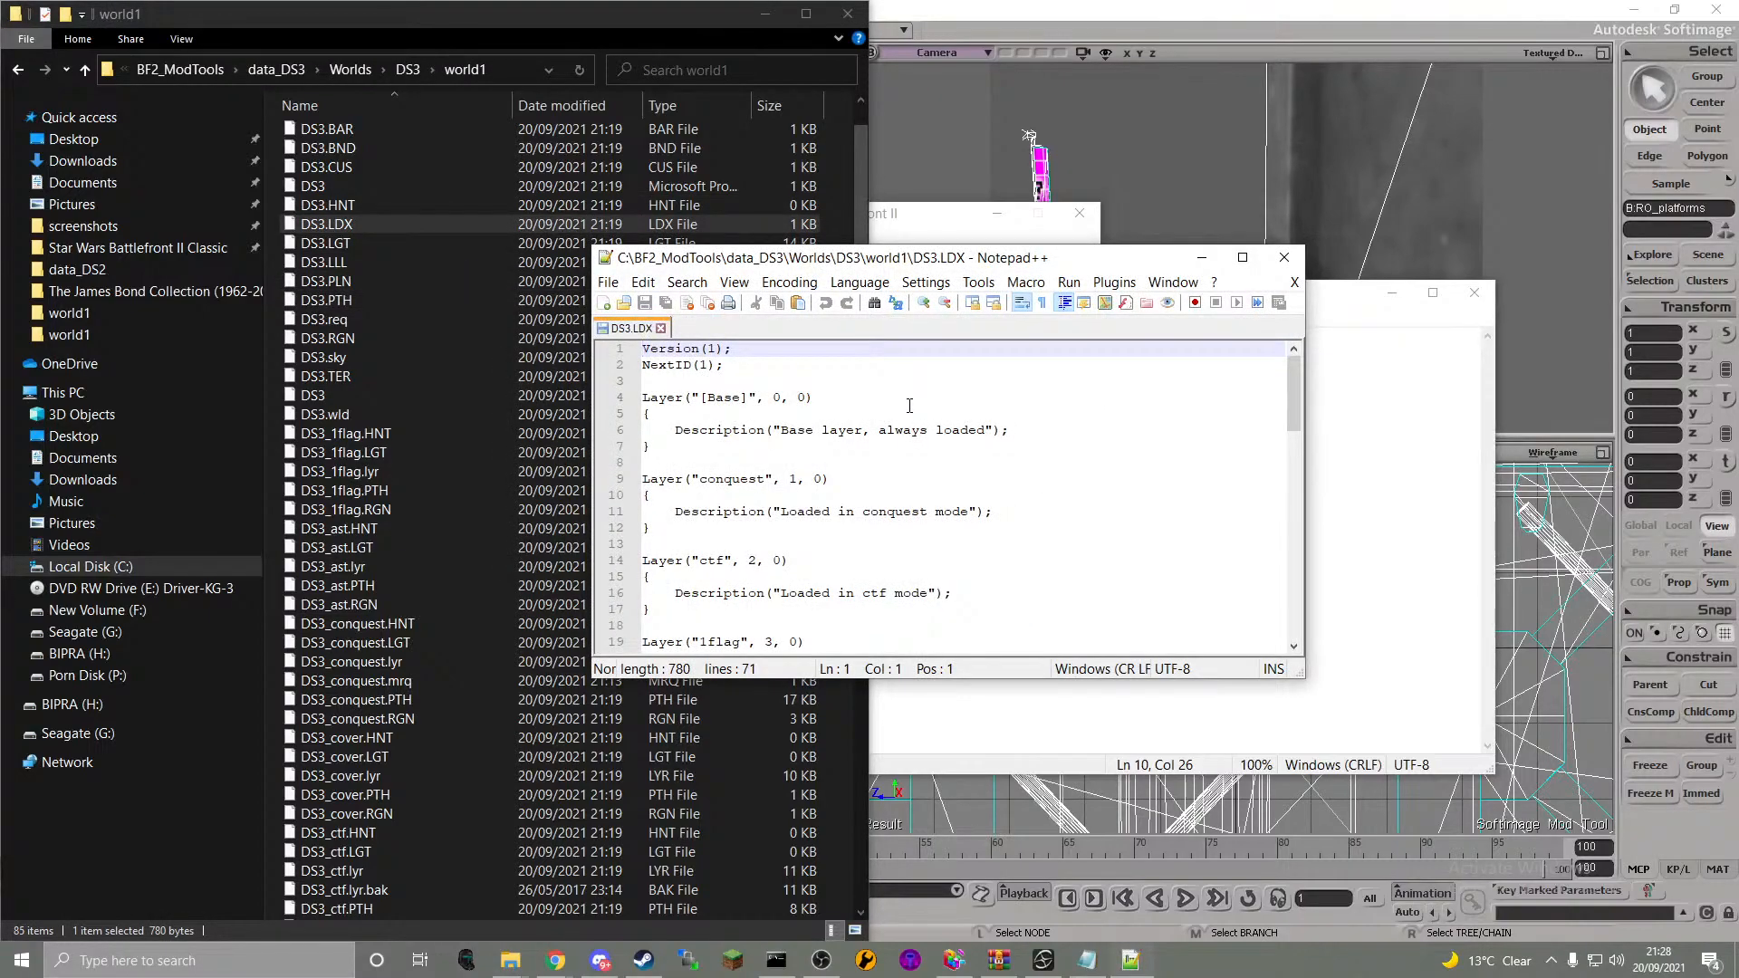
{"action": "left_click", "coordinate": [906, 479]}
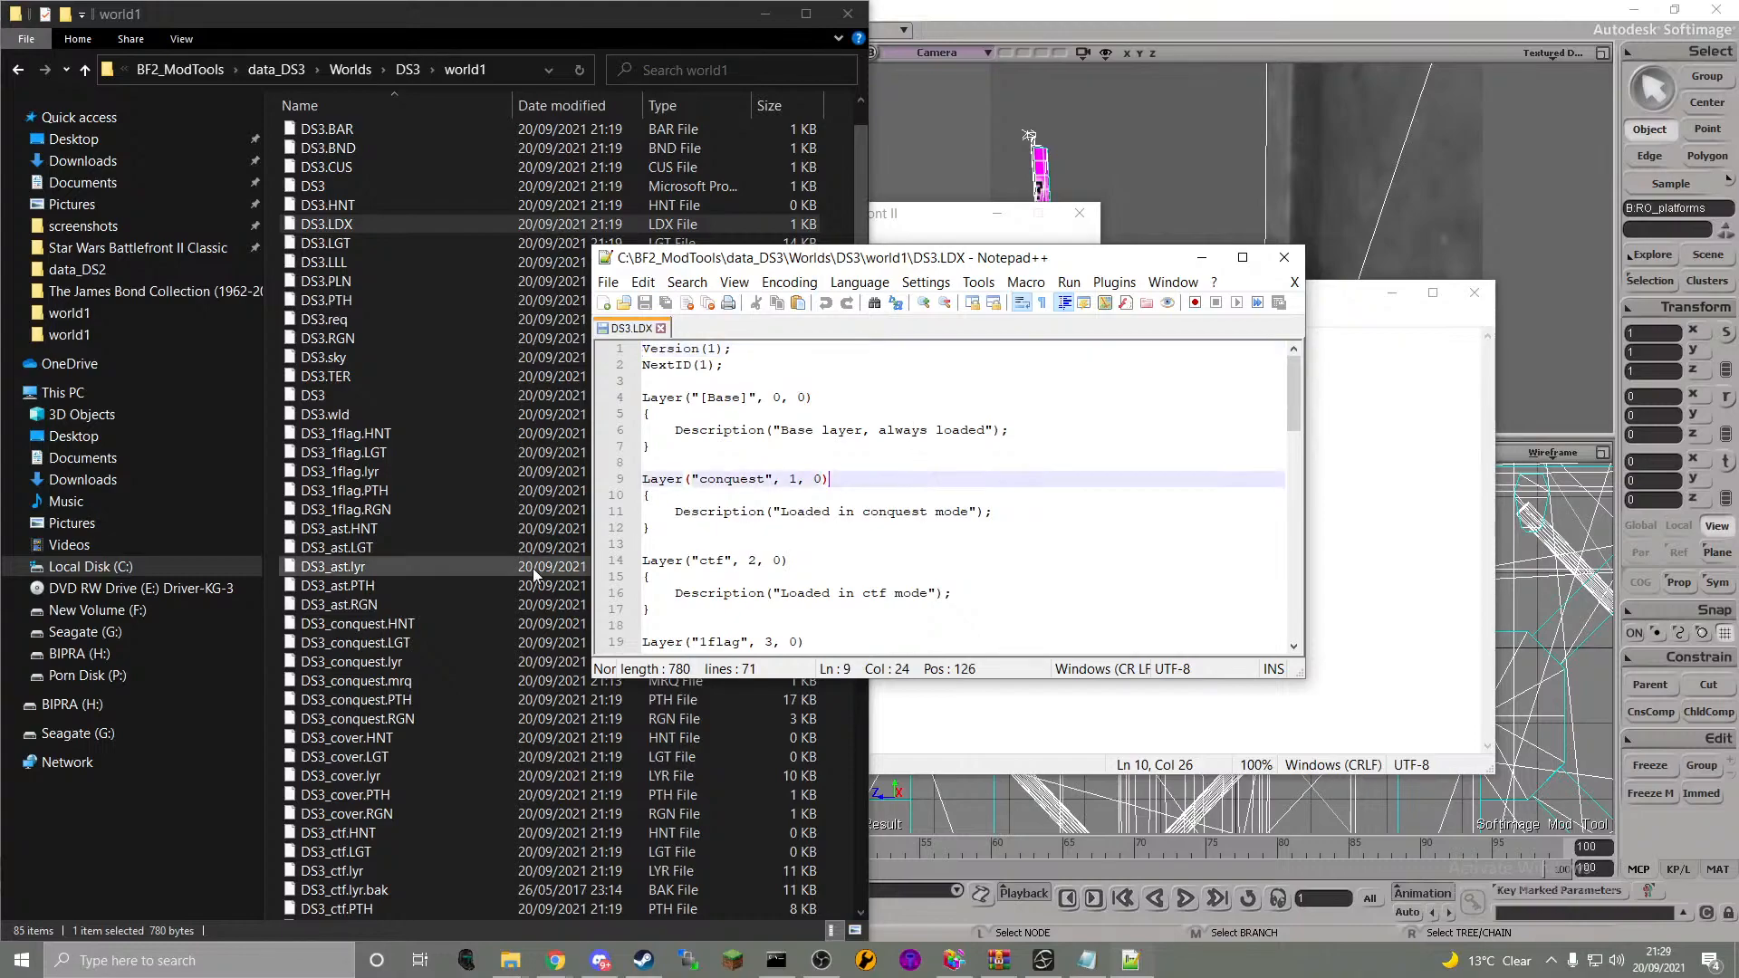
- Open DS3_conquest.lyr in Notepad++ and examine its camera, light, world extents and first object definitions
{"action": "left_click", "coordinate": [545, 568]}
{"action": "left_click", "coordinate": [442, 661]}
{"action": "right_click", "coordinate": [442, 661]}
{"action": "left_click", "coordinate": [499, 317]}
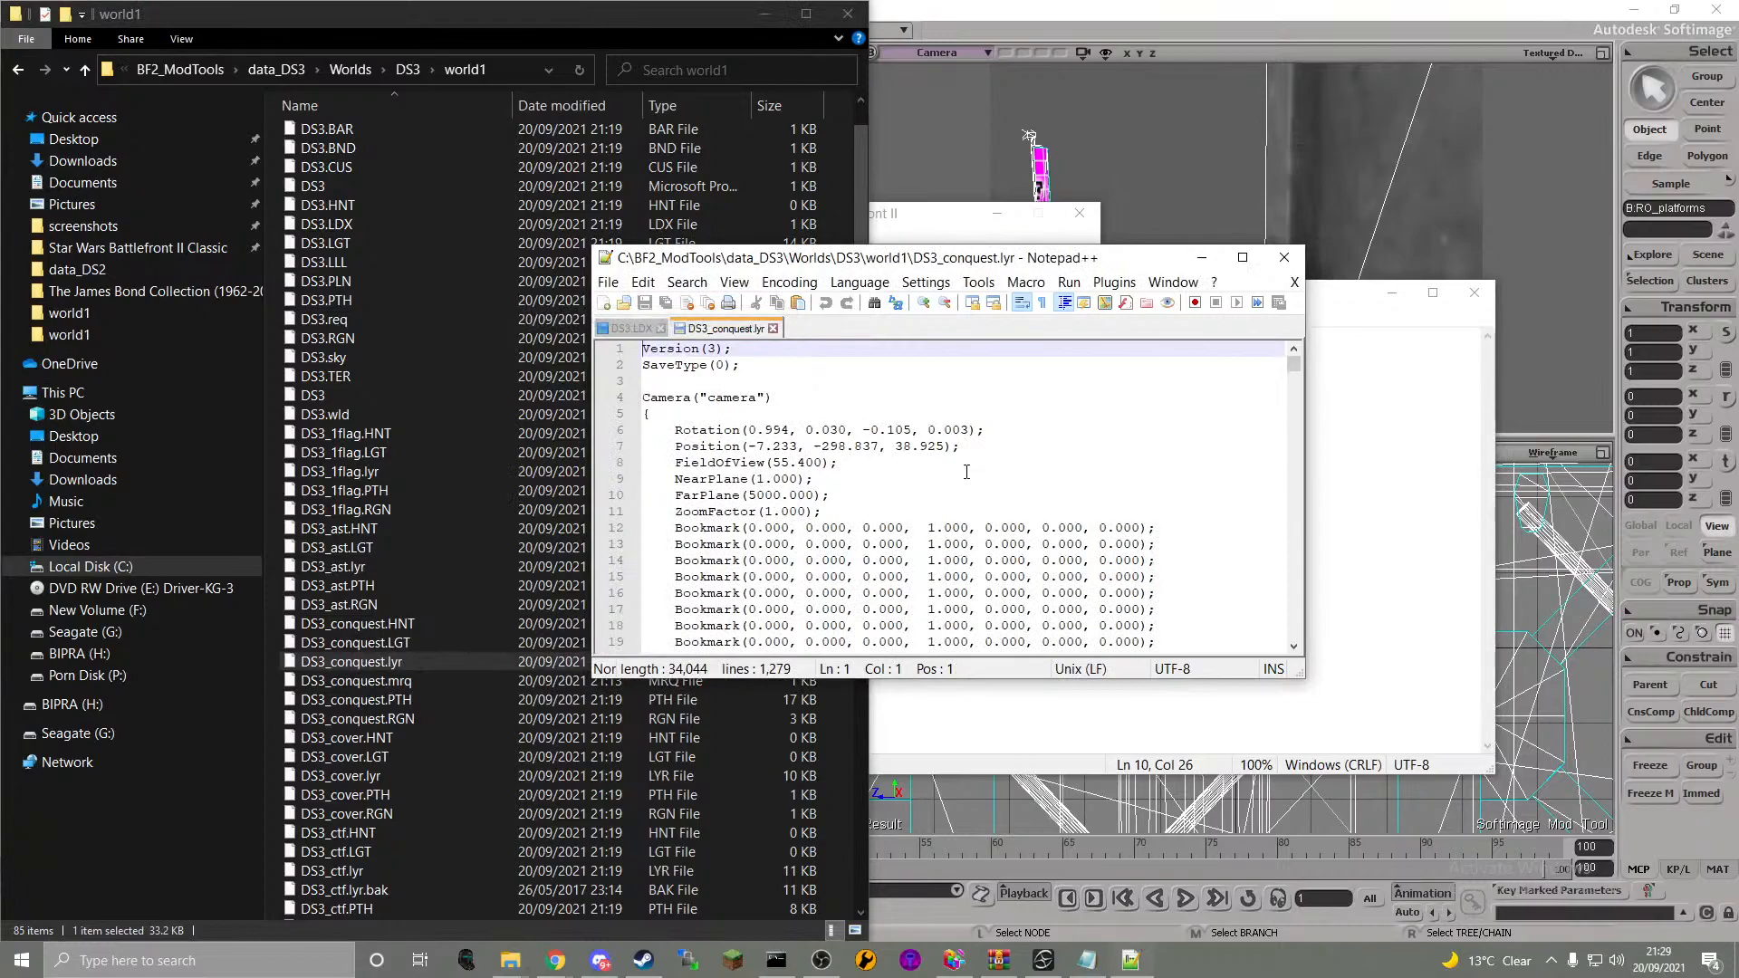
{"action": "scroll", "coordinate": [965, 472], "scroll_direction": "down", "scroll_amount": 1}
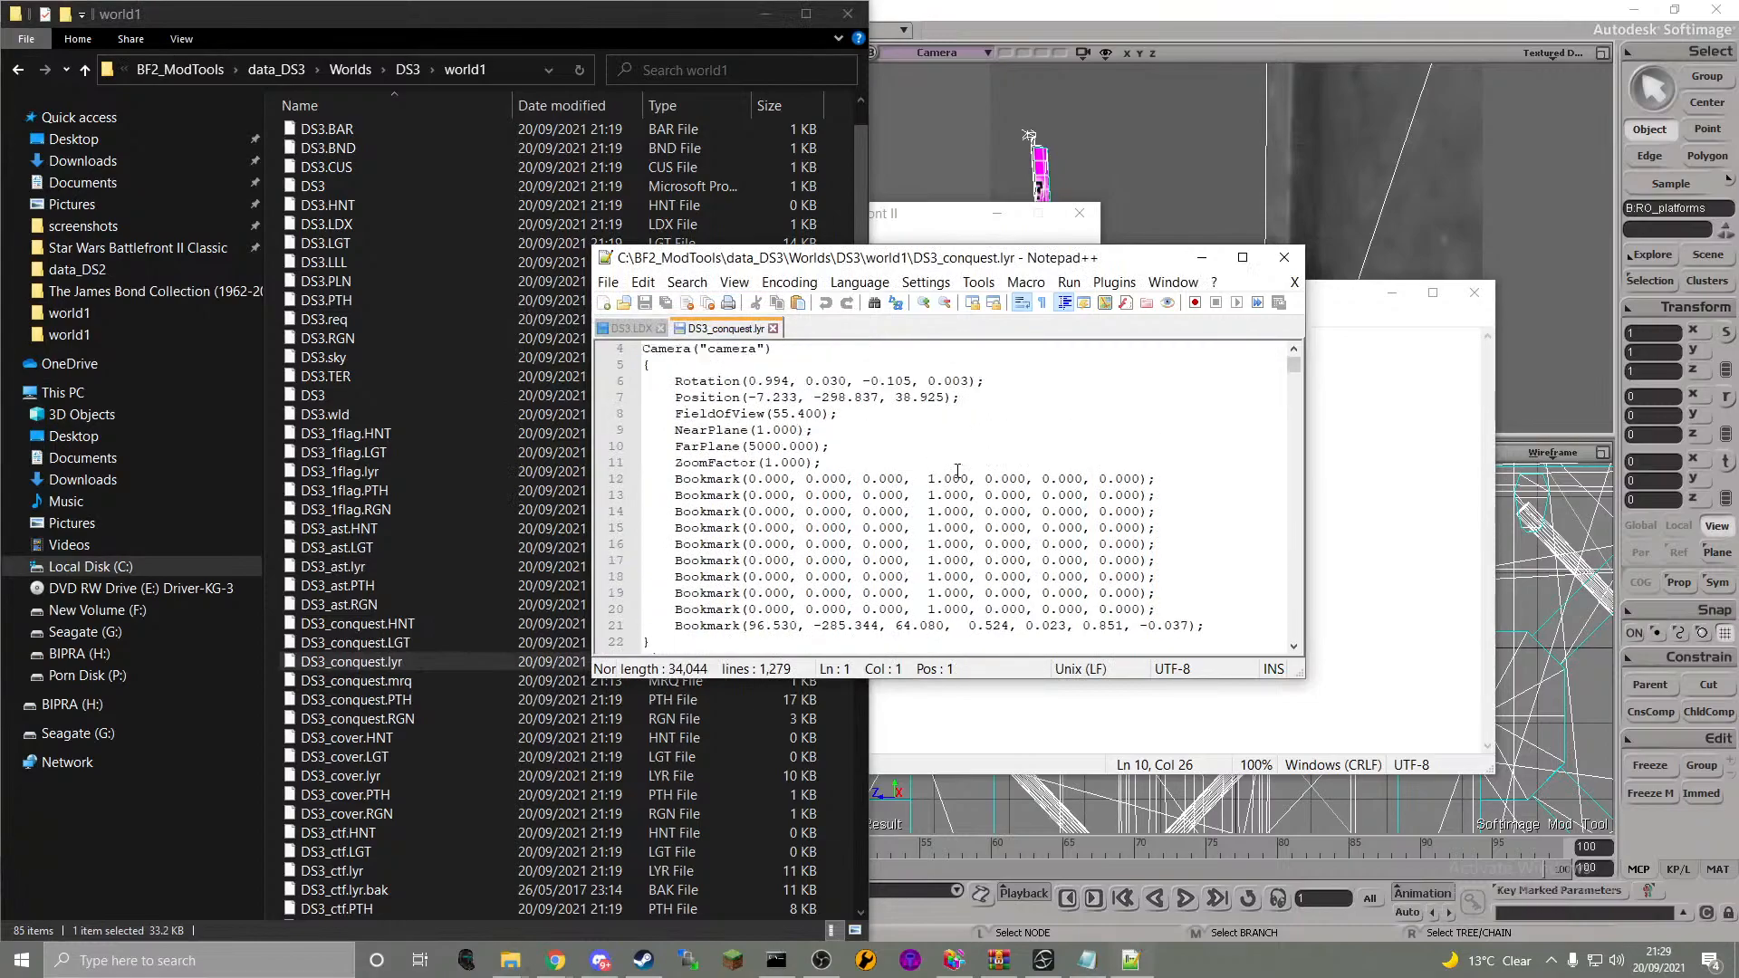
{"action": "scroll", "coordinate": [958, 471], "scroll_direction": "down", "scroll_amount": 3}
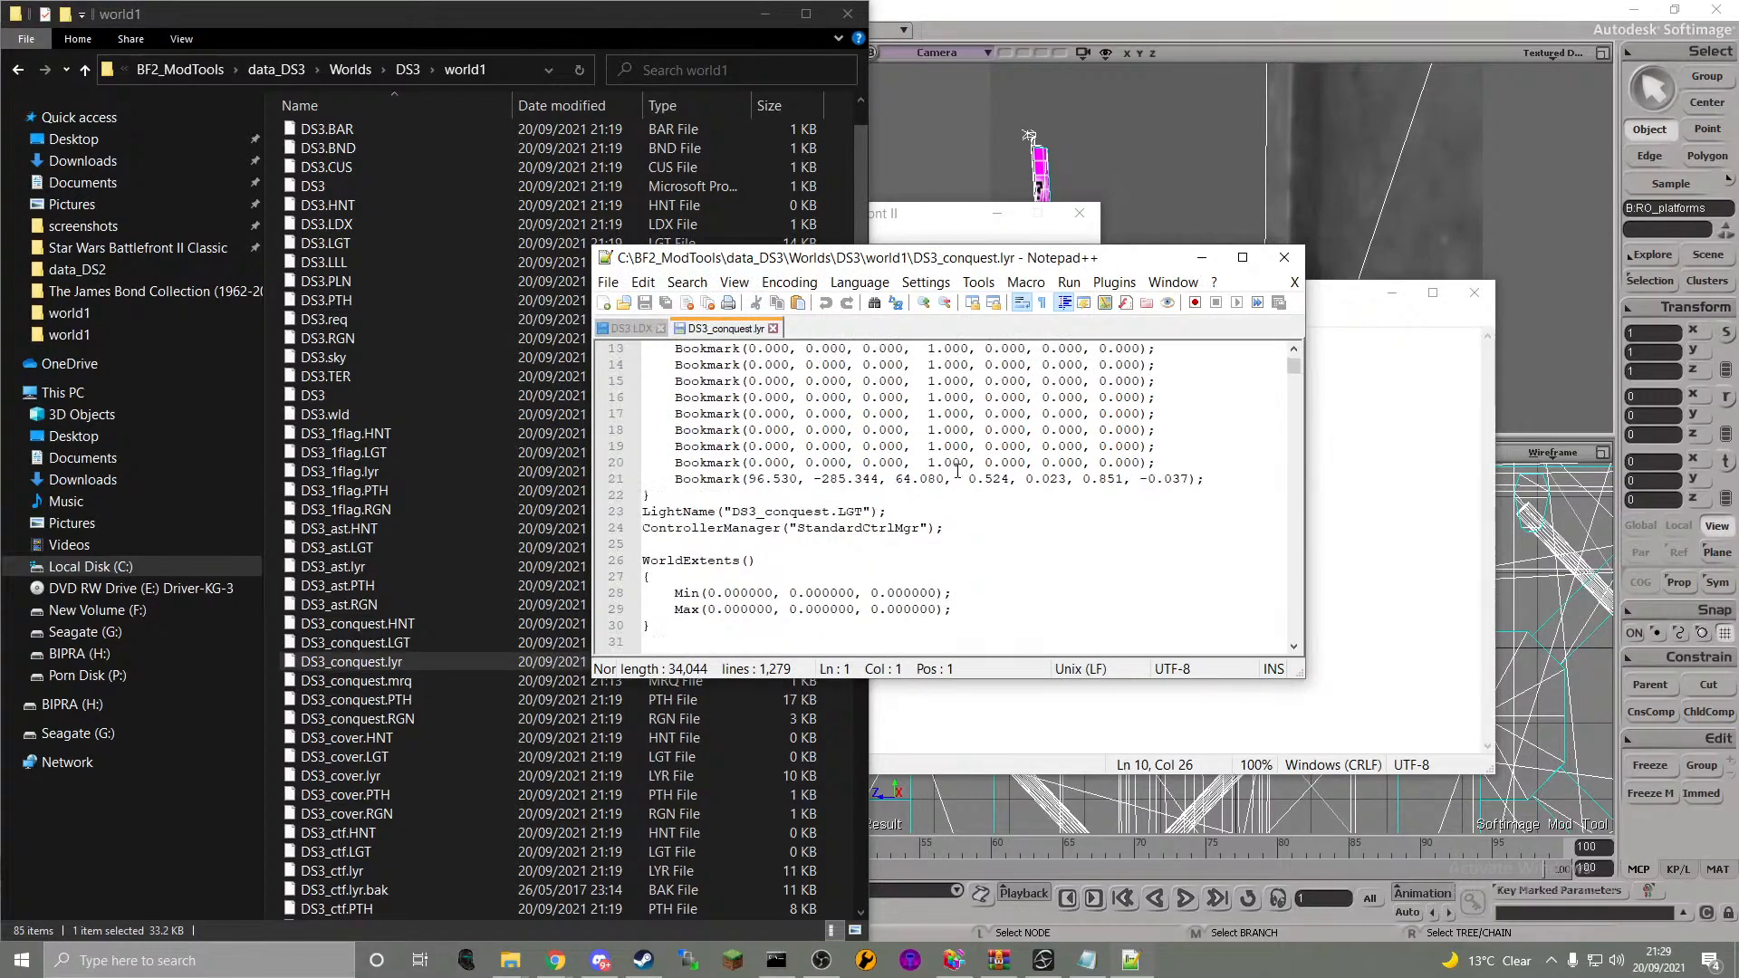
{"action": "scroll", "coordinate": [957, 471], "scroll_direction": "down", "scroll_amount": 1}
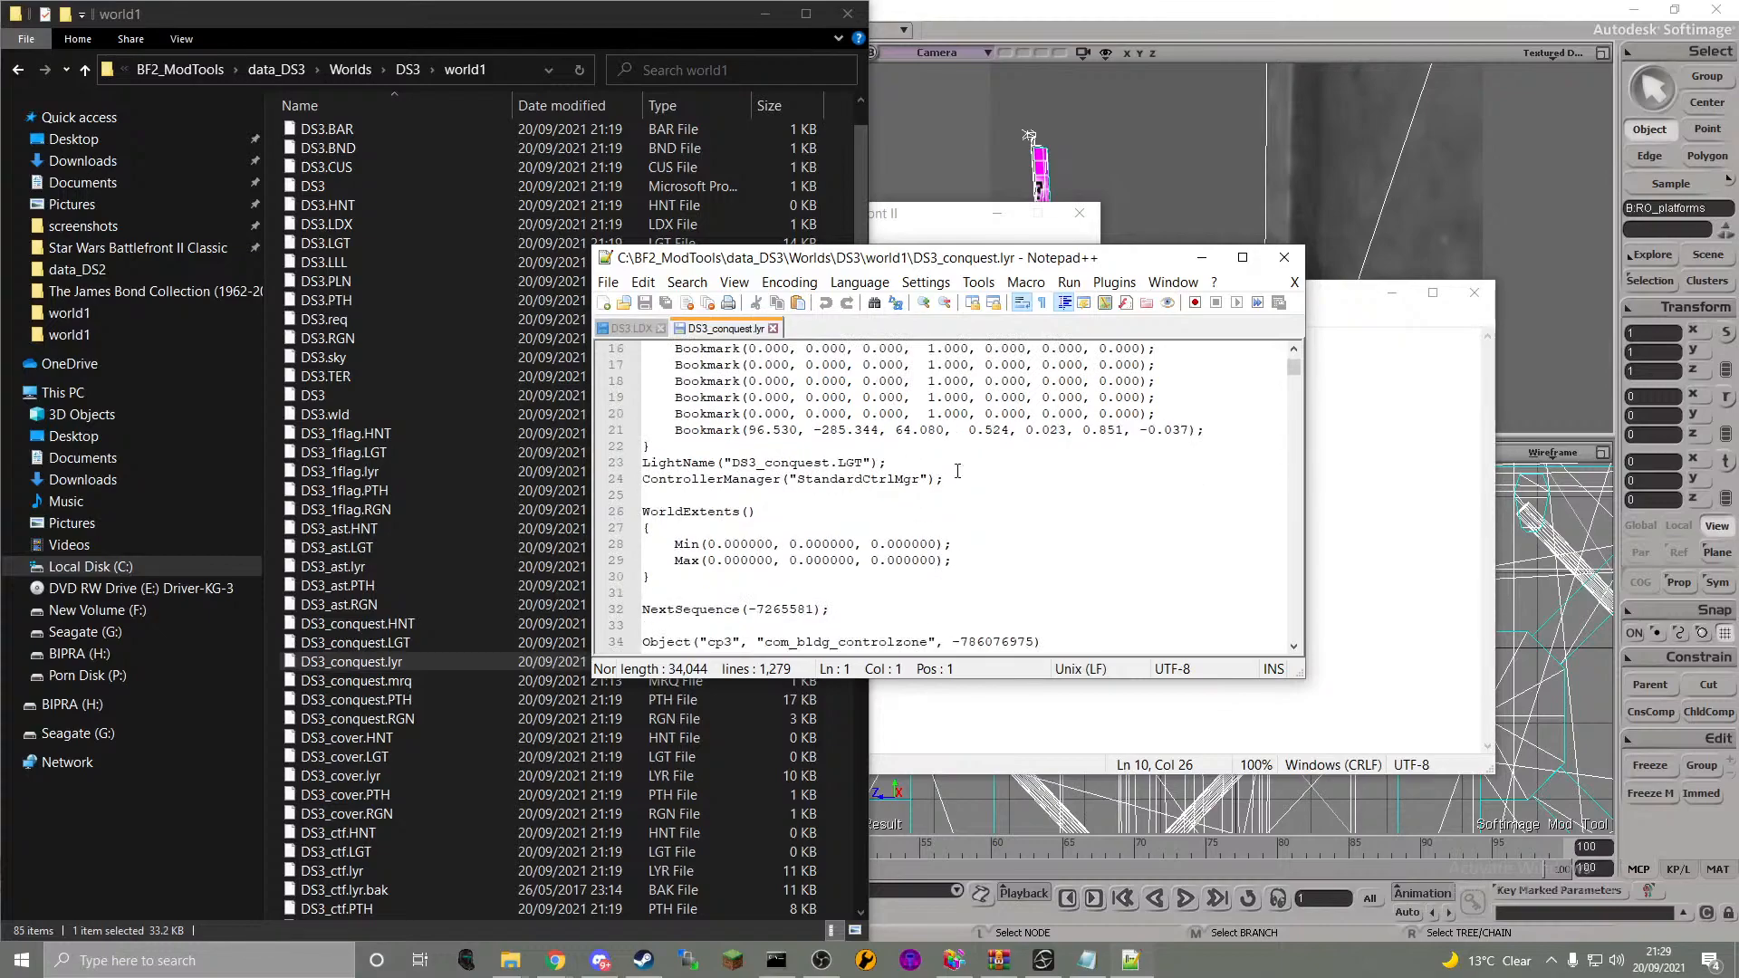
{"action": "scroll", "coordinate": [958, 471], "scroll_direction": "down", "scroll_amount": 1}
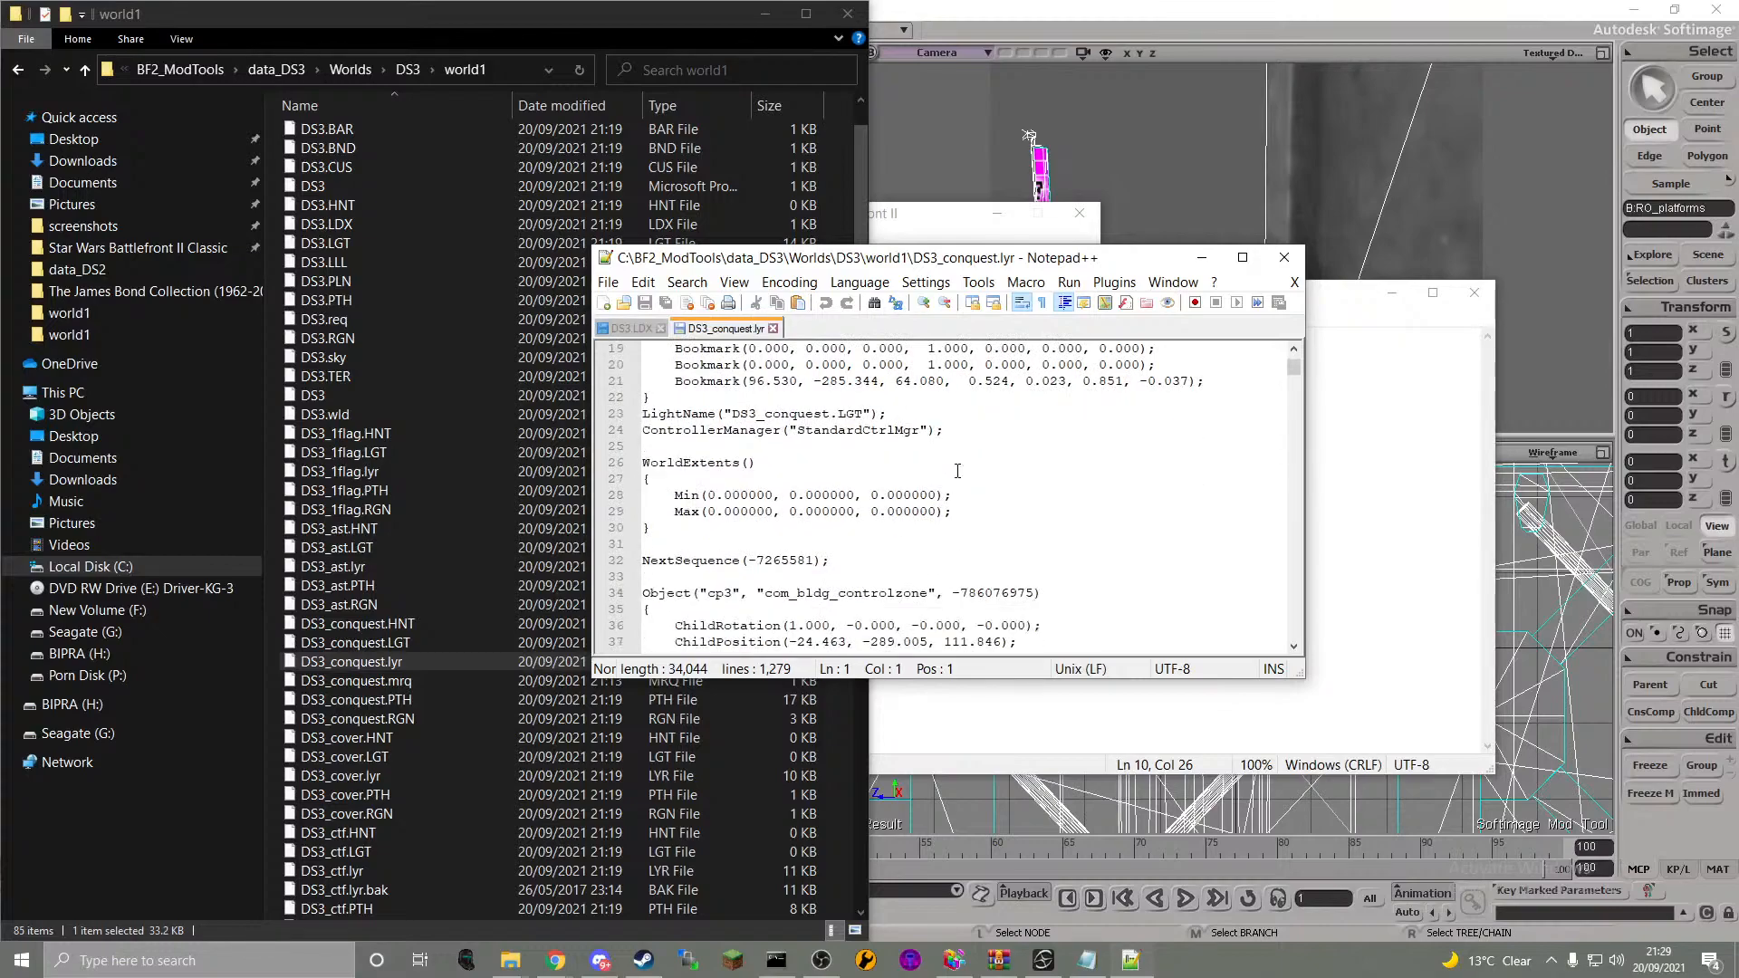
{"action": "scroll", "coordinate": [957, 471], "scroll_direction": "down", "scroll_amount": 1}
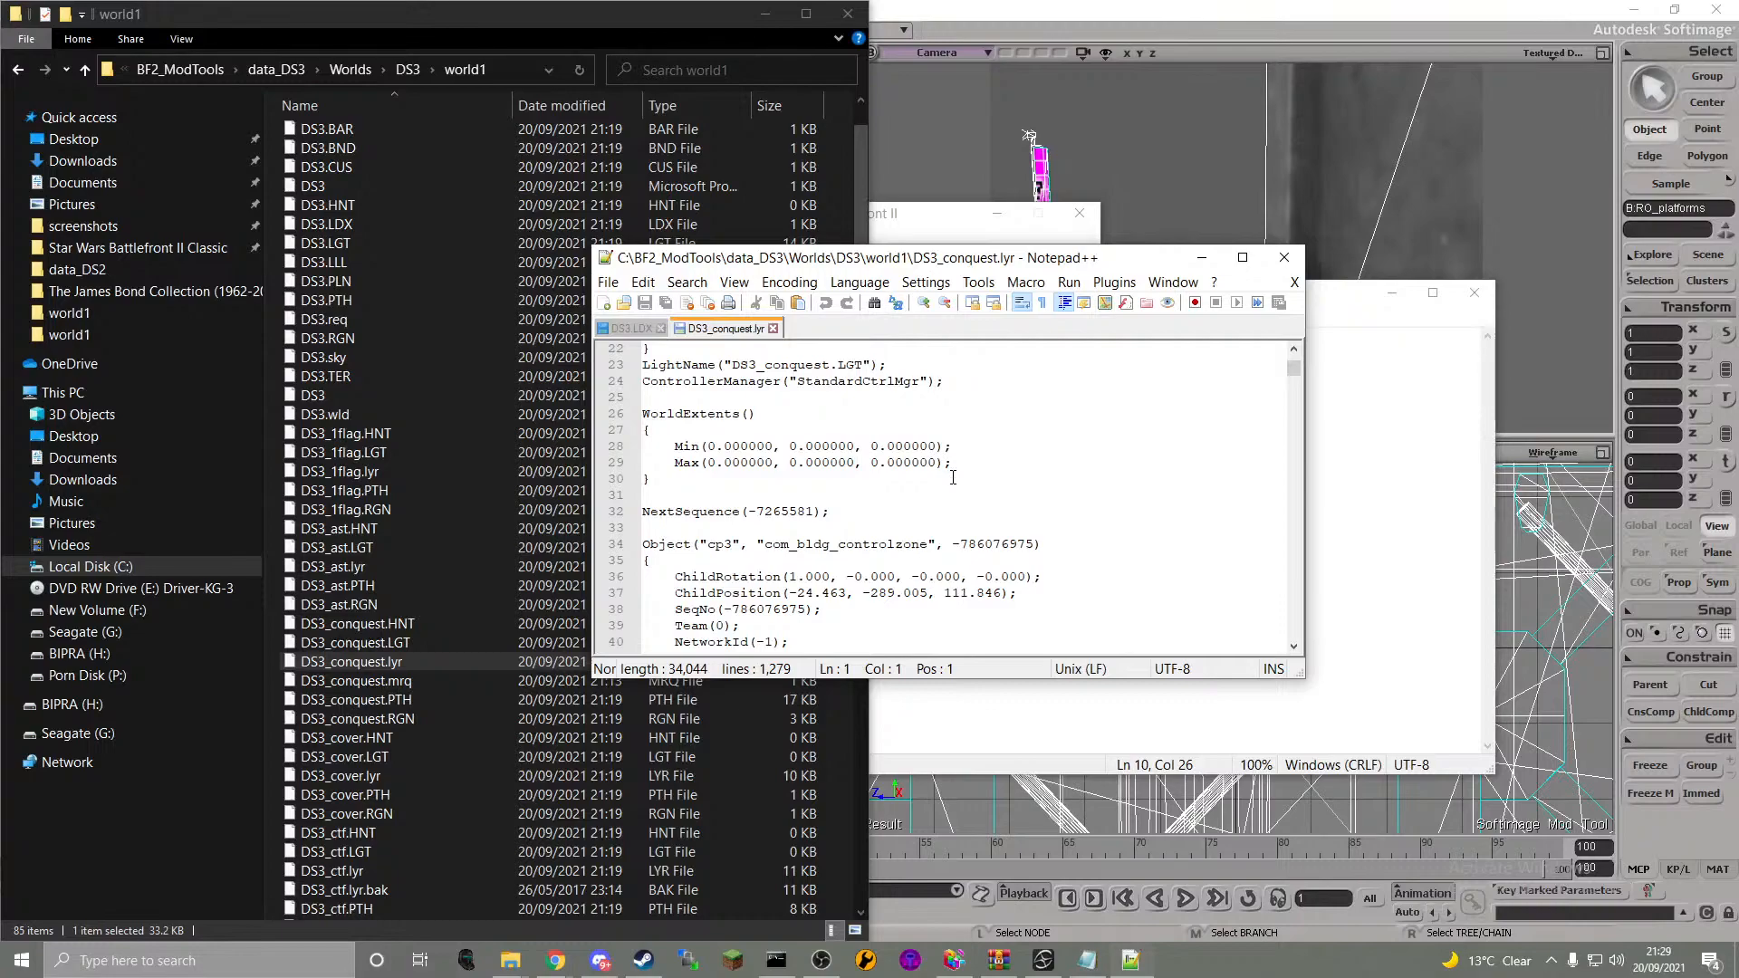
- Open DS3_conquest.mrq in Notepad++ and examine the entries in its world REQN block
{"action": "right_click", "coordinate": [556, 683]}
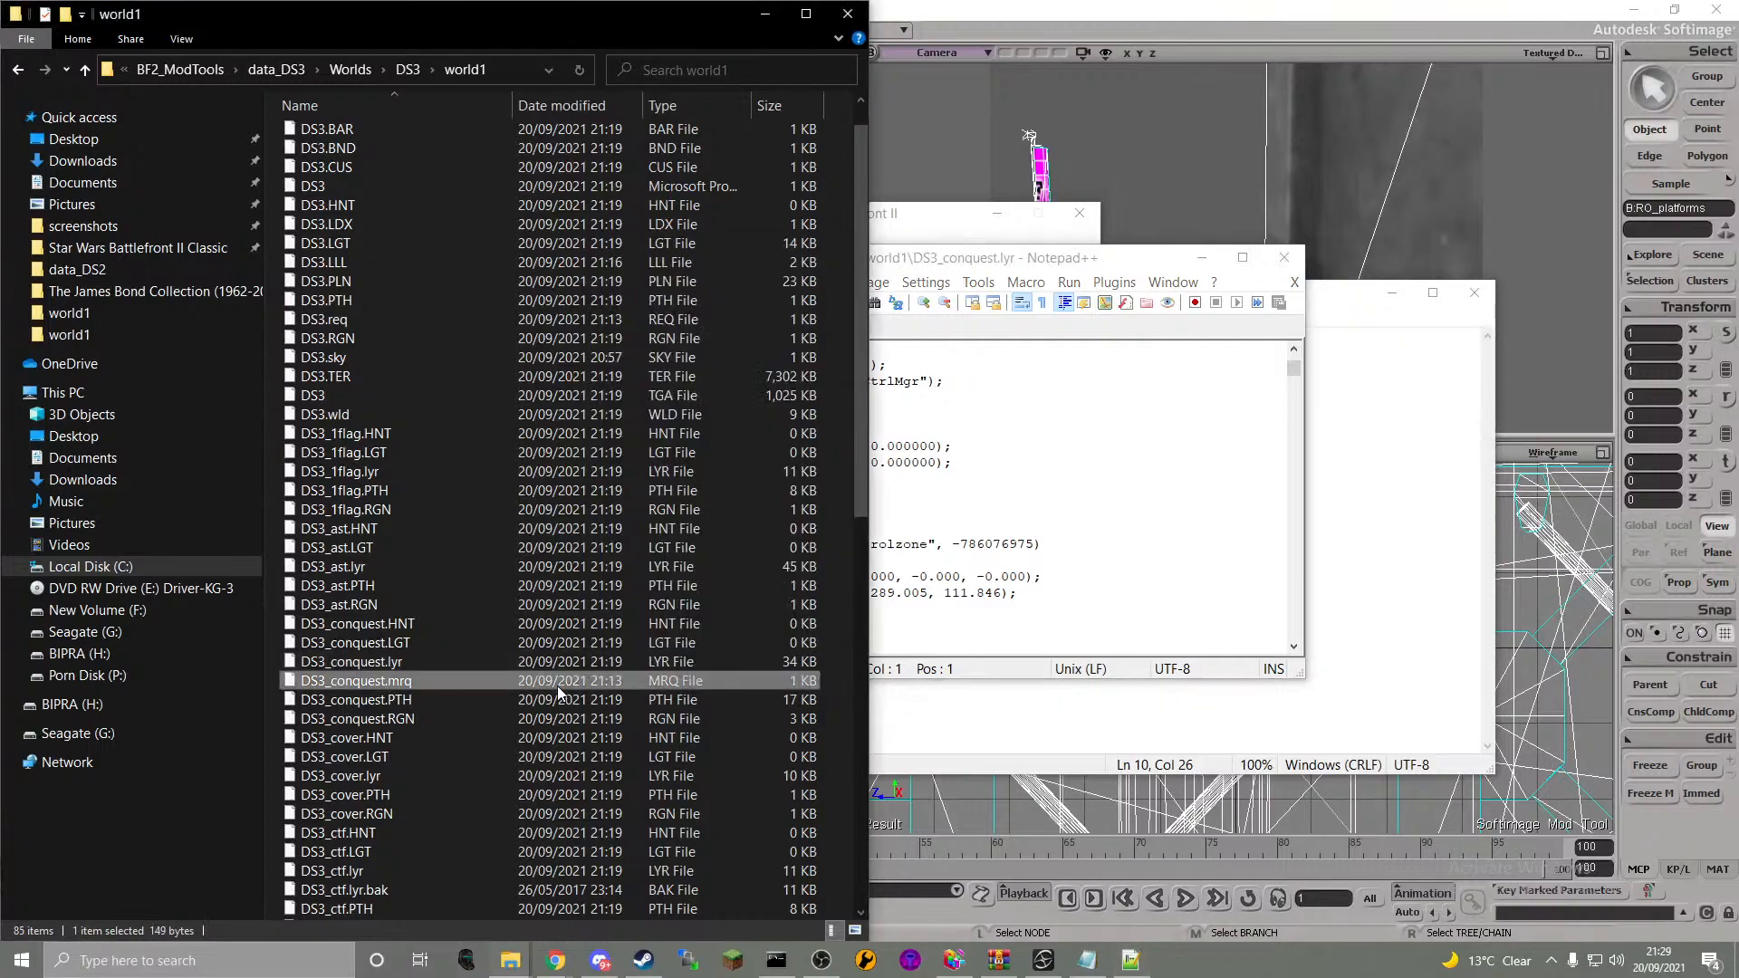
{"action": "left_click", "coordinate": [634, 342]}
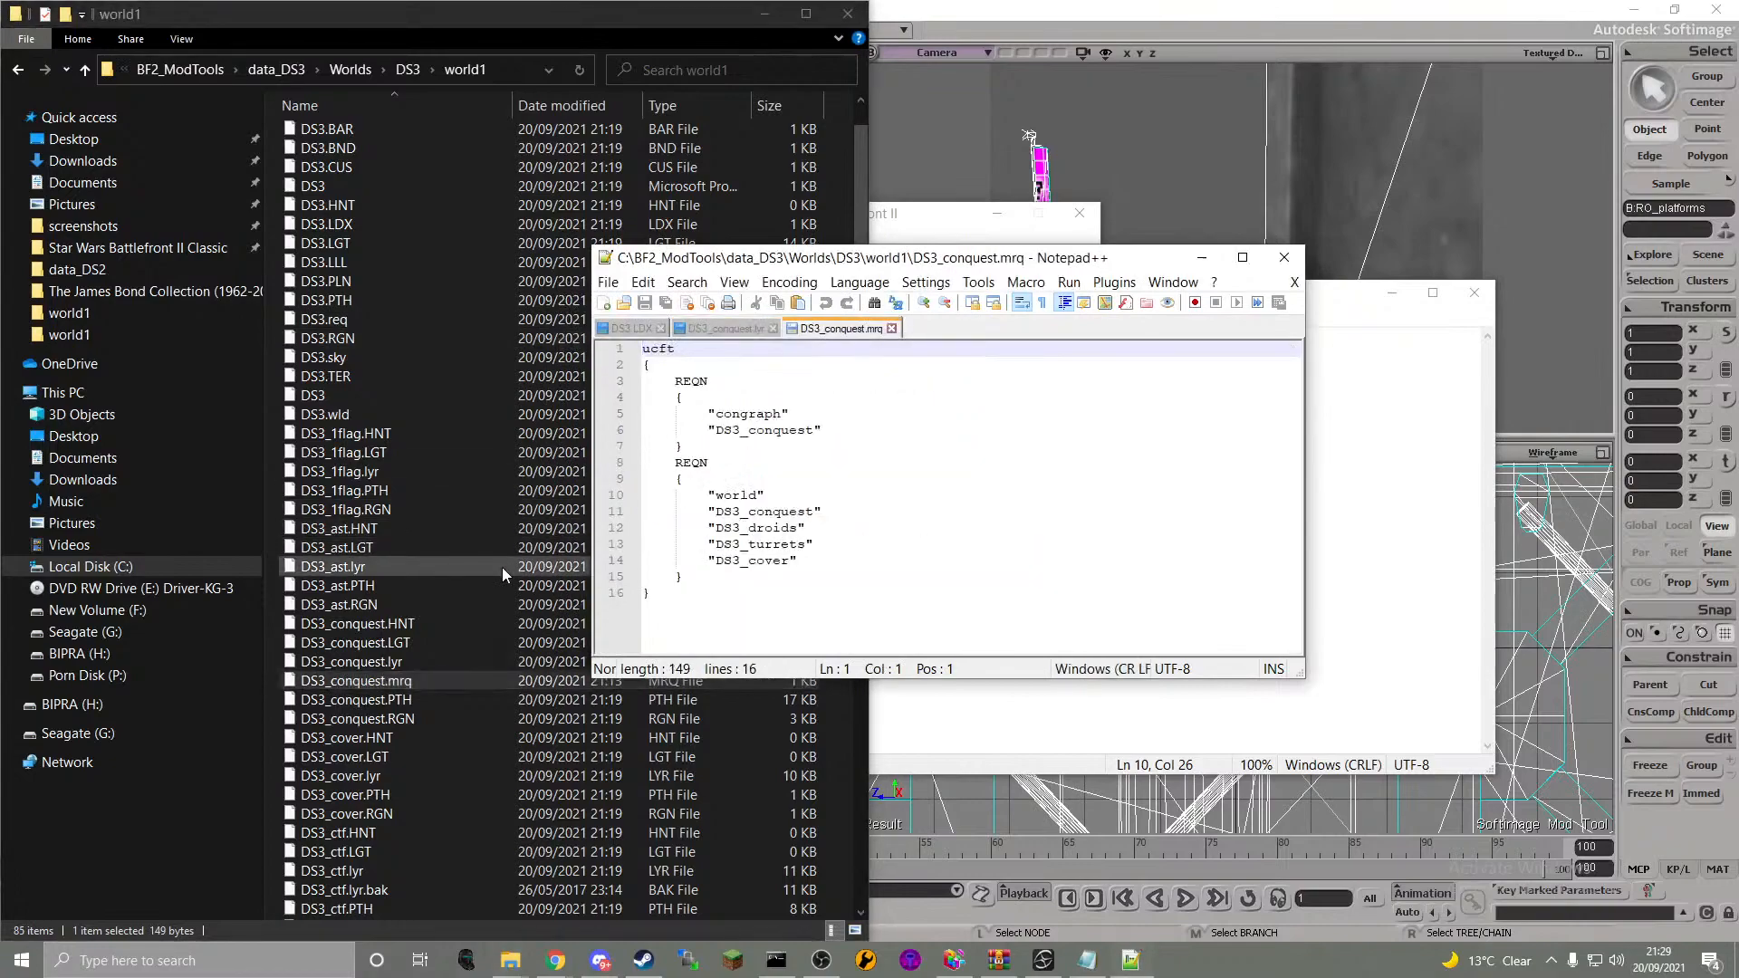
{"action": "left_click", "coordinate": [850, 580]}
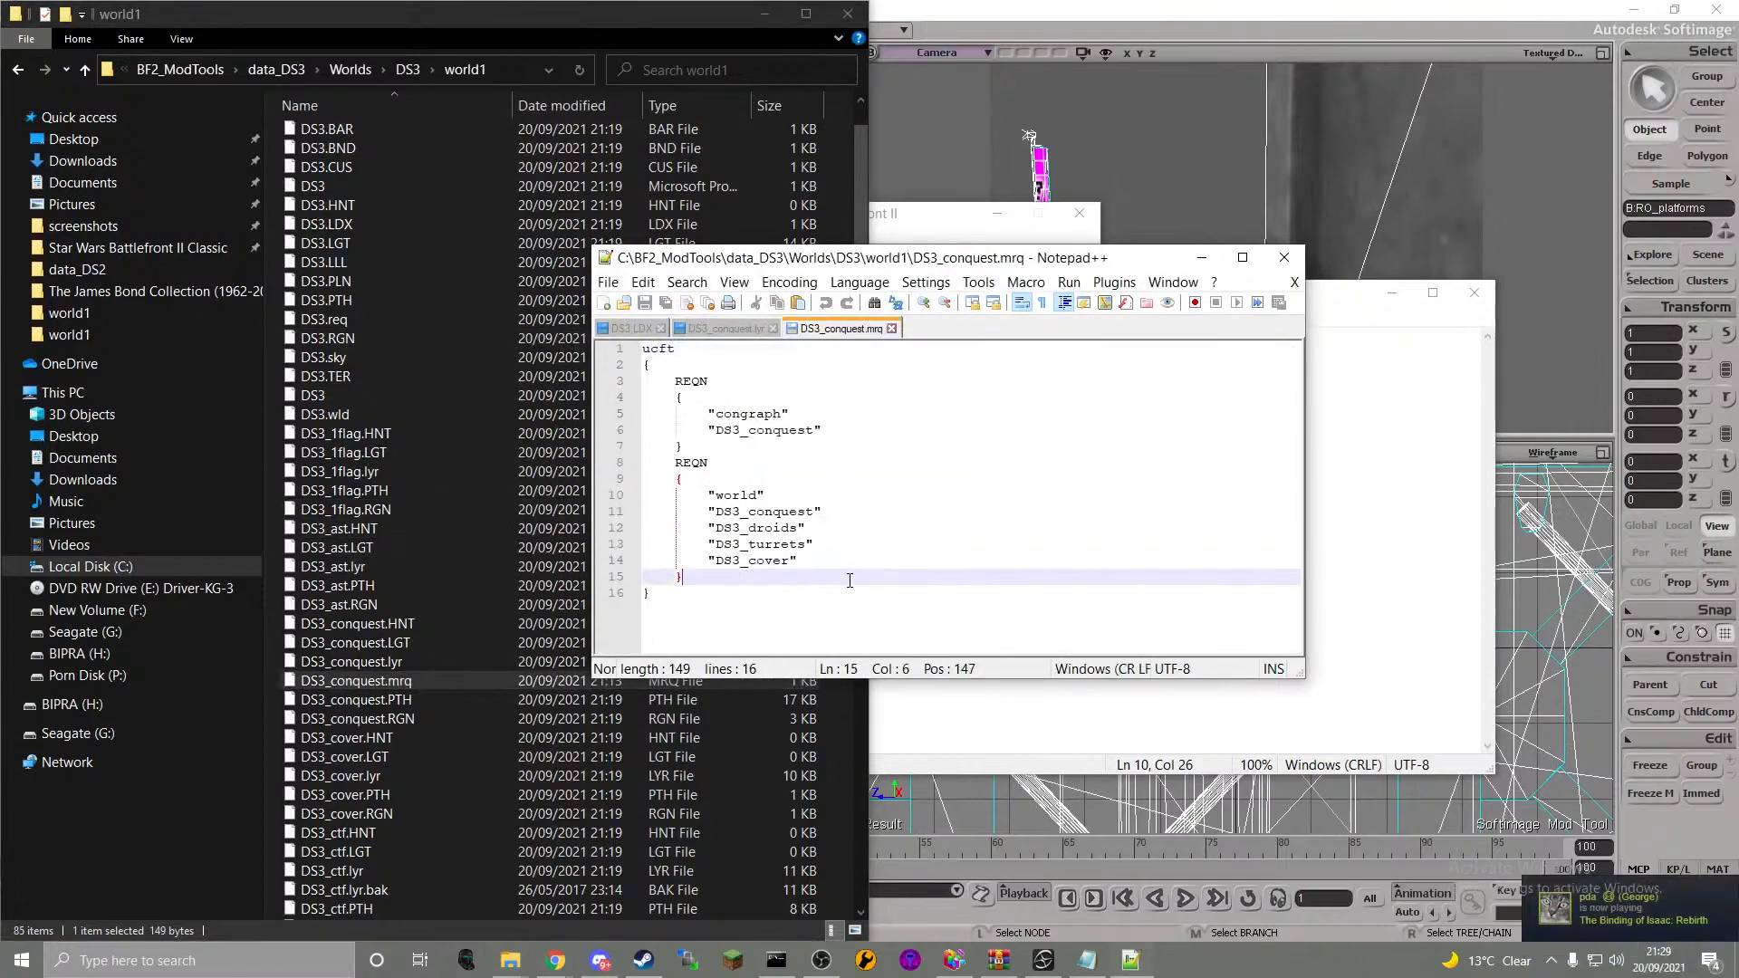
{"action": "left_click_drag", "start_coordinate": [856, 549], "coordinate": [866, 498]}
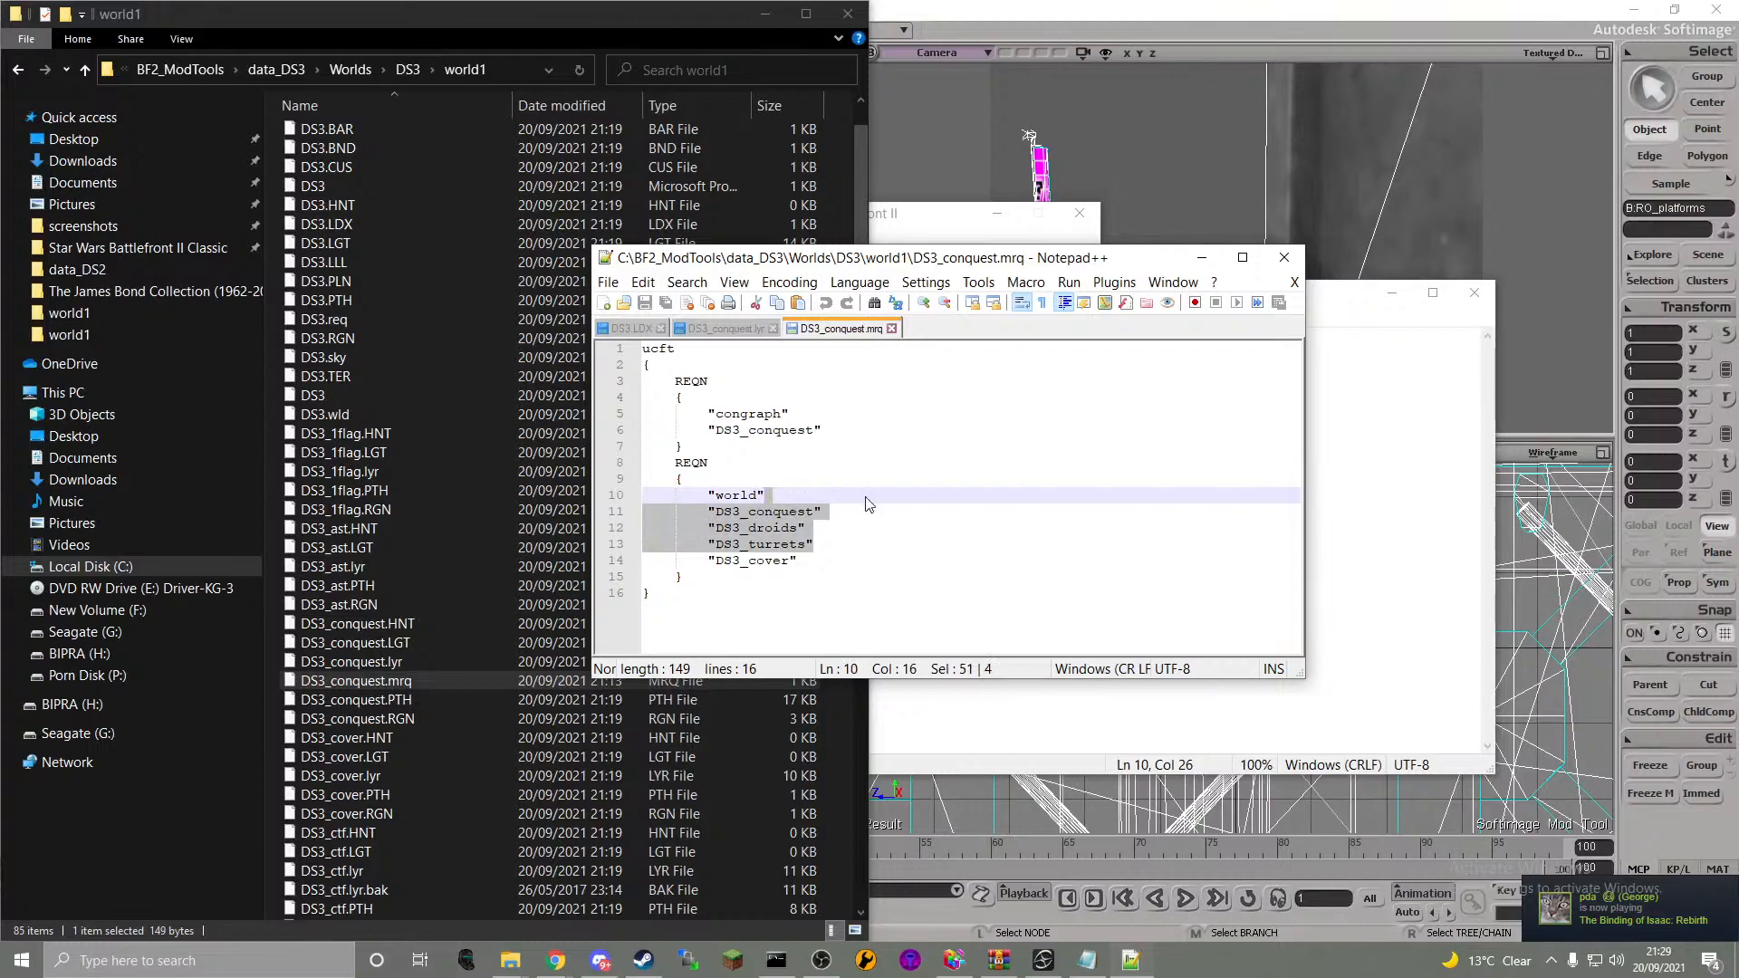
{"action": "left_click", "coordinate": [867, 498]}
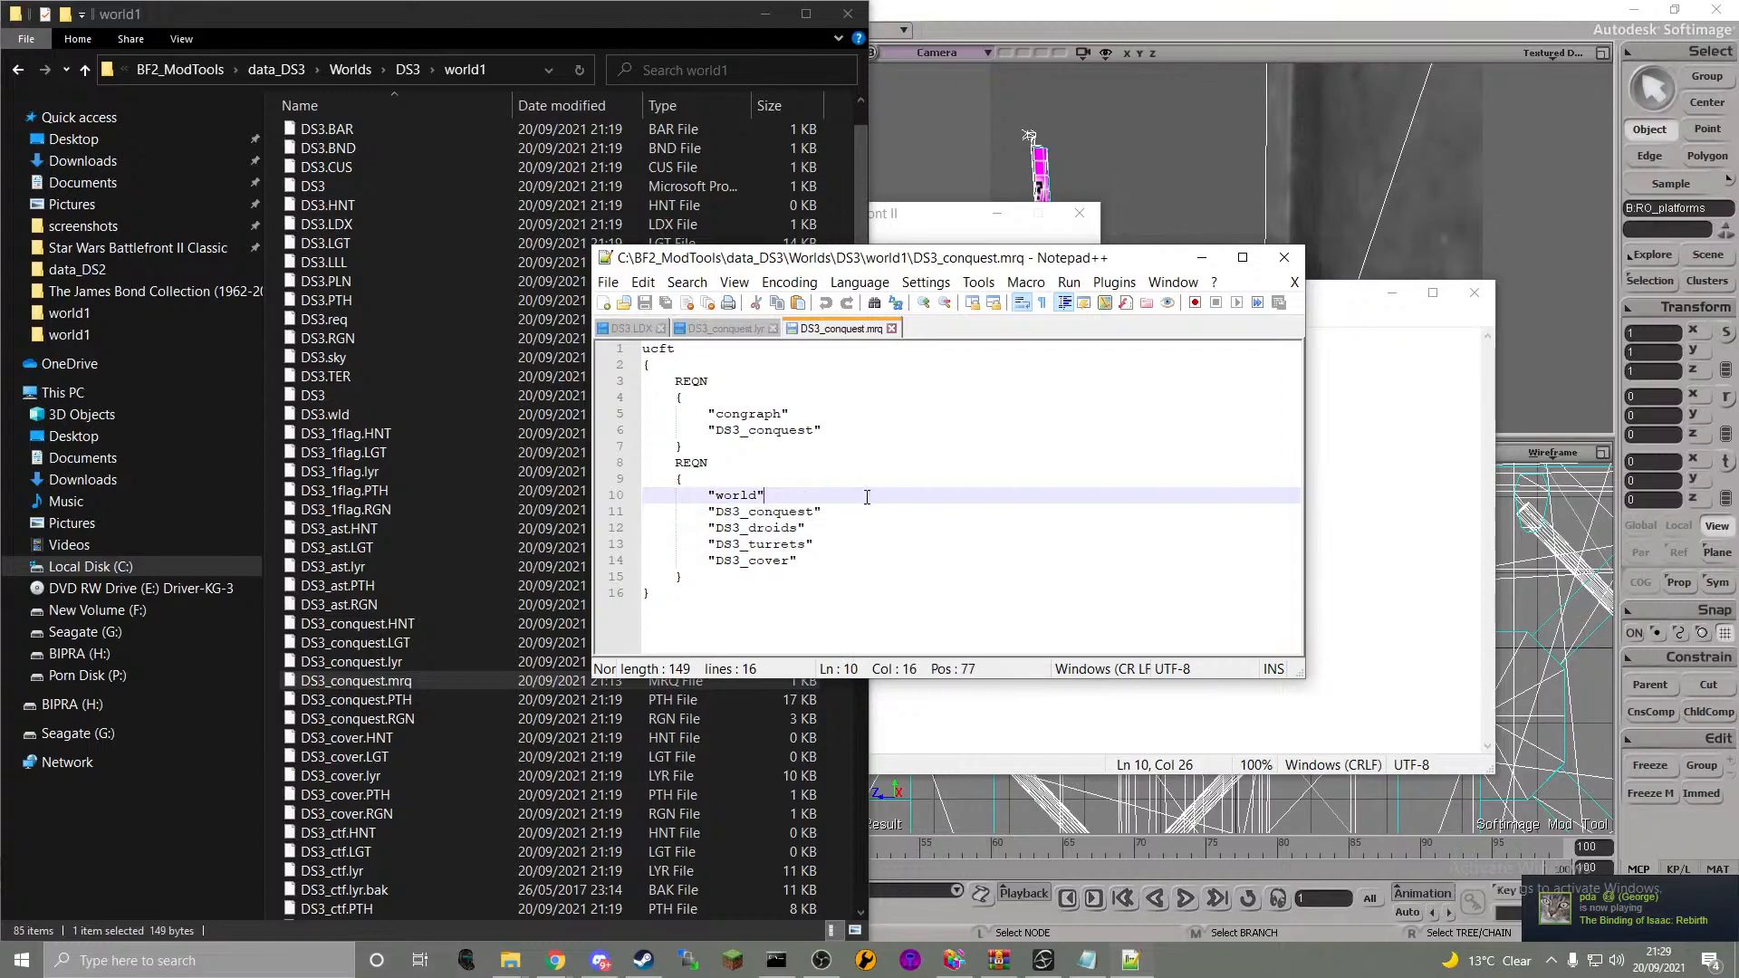
{"action": "left_click", "coordinate": [857, 545]}
{"action": "left_click", "coordinate": [852, 559]}
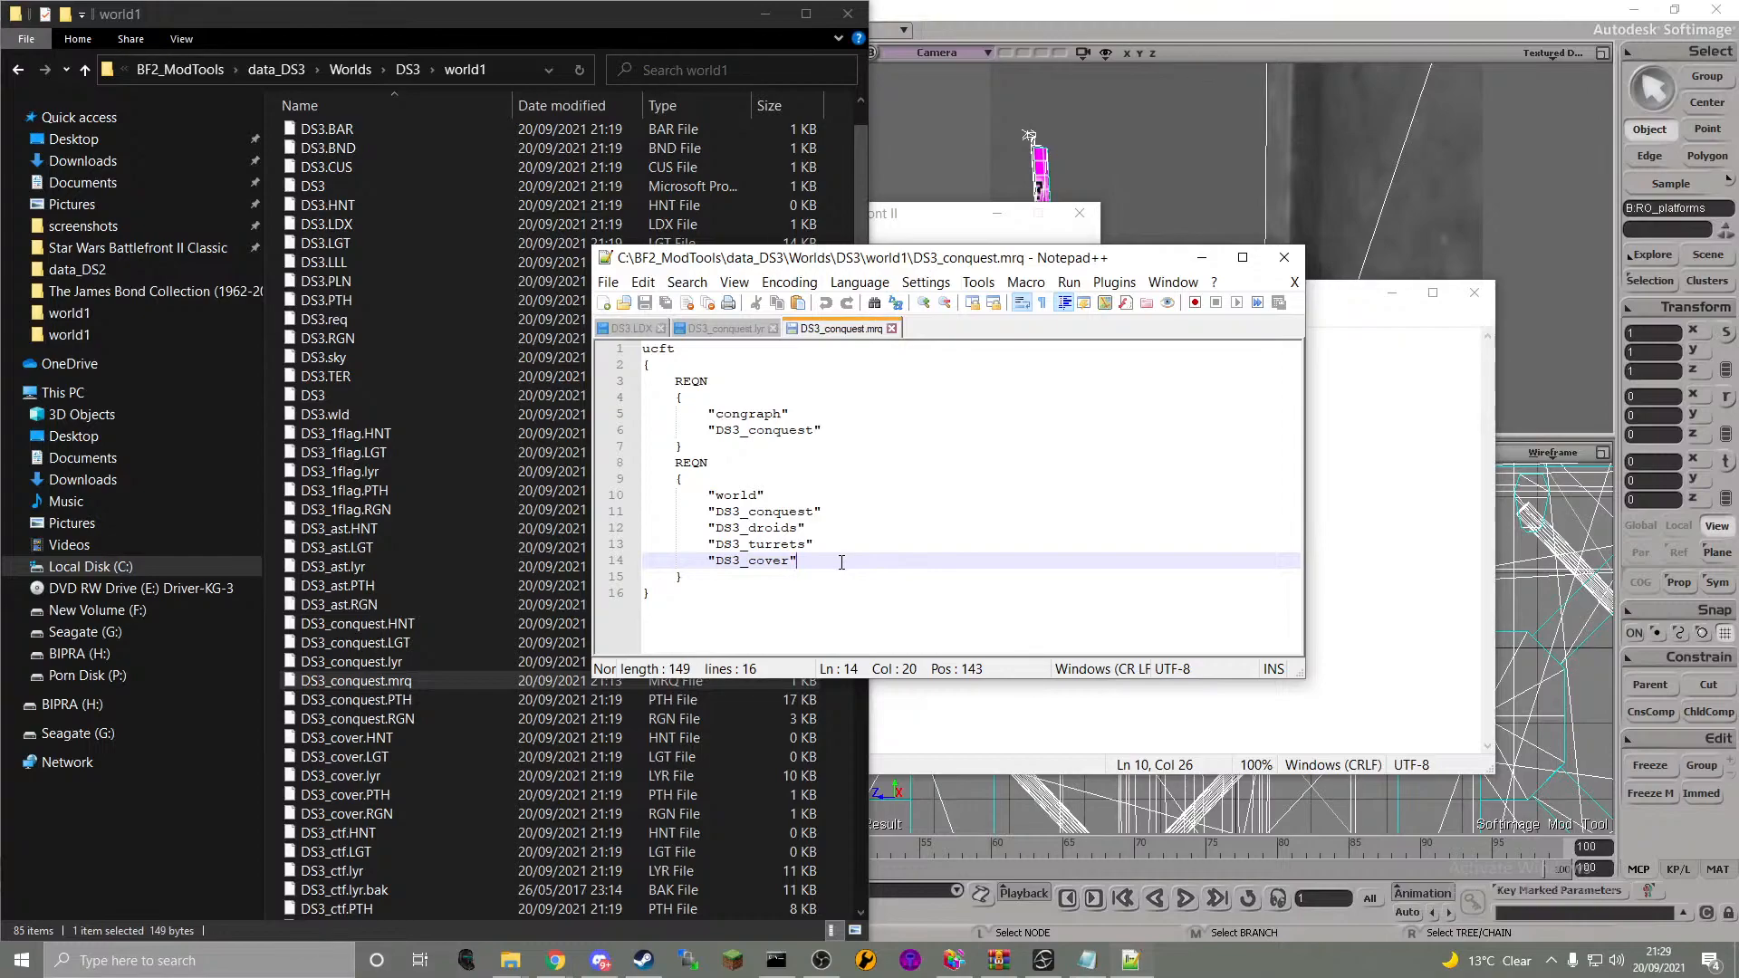
- Copy and remove the DS3_droids, DS3_turrets and DS3_cover entries from the world block of DS3_conquest.mrq, and save the file
{"action": "left_click_drag", "start_coordinate": [841, 563], "coordinate": [617, 535]}
{"action": "key", "text": "ctrl+c"}
{"action": "key", "text": "BackSpace"}
{"action": "key", "text": "BackSpace"}
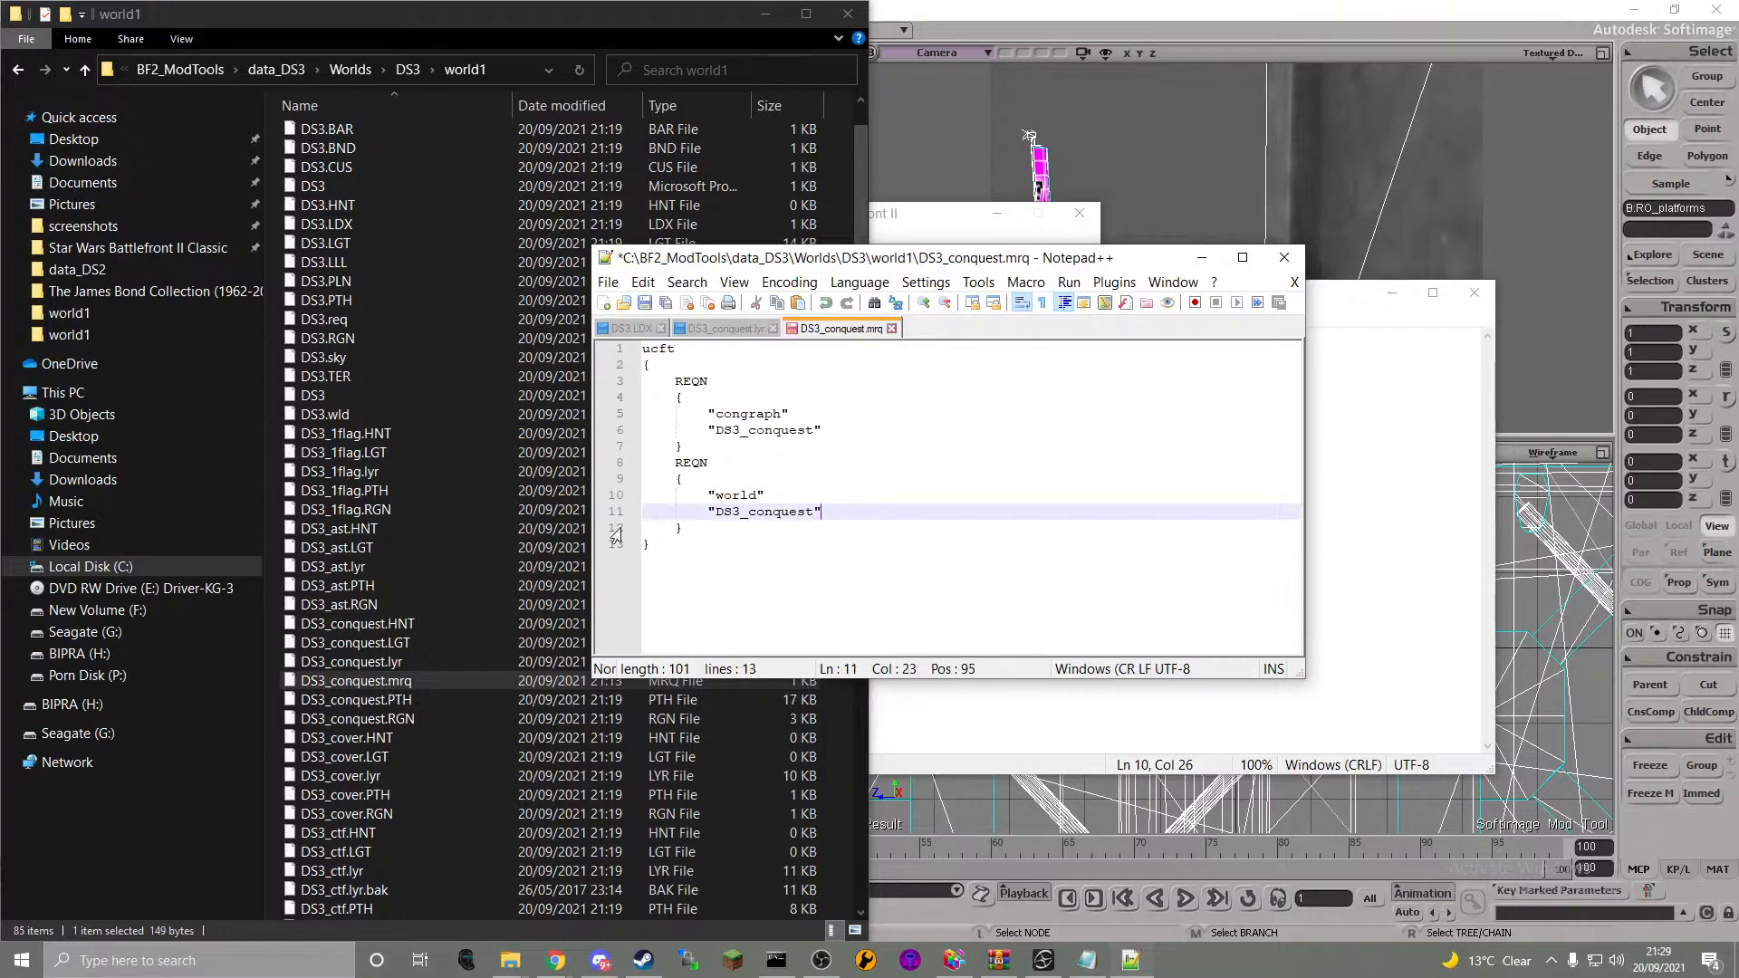
{"action": "key", "text": "ctrl+s"}
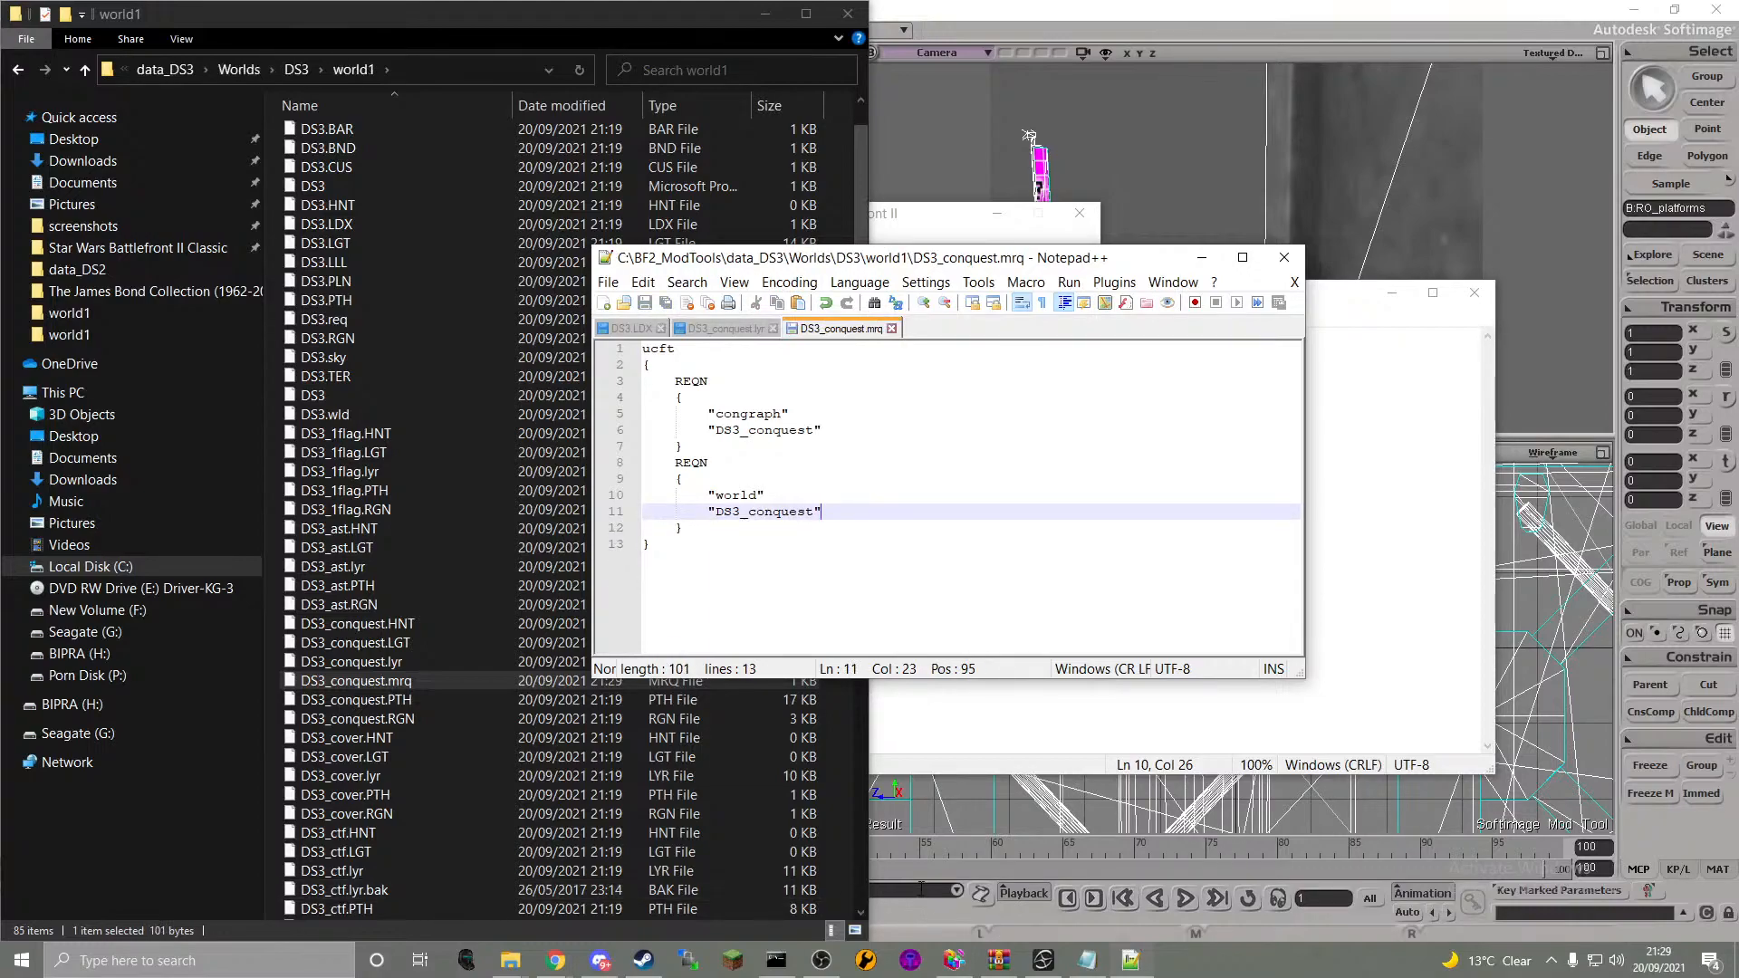
- Munge the DS3 world with Common enabled in VisualMunge
{"action": "left_click", "coordinate": [951, 963]}
{"action": "left_click", "coordinate": [725, 524]}
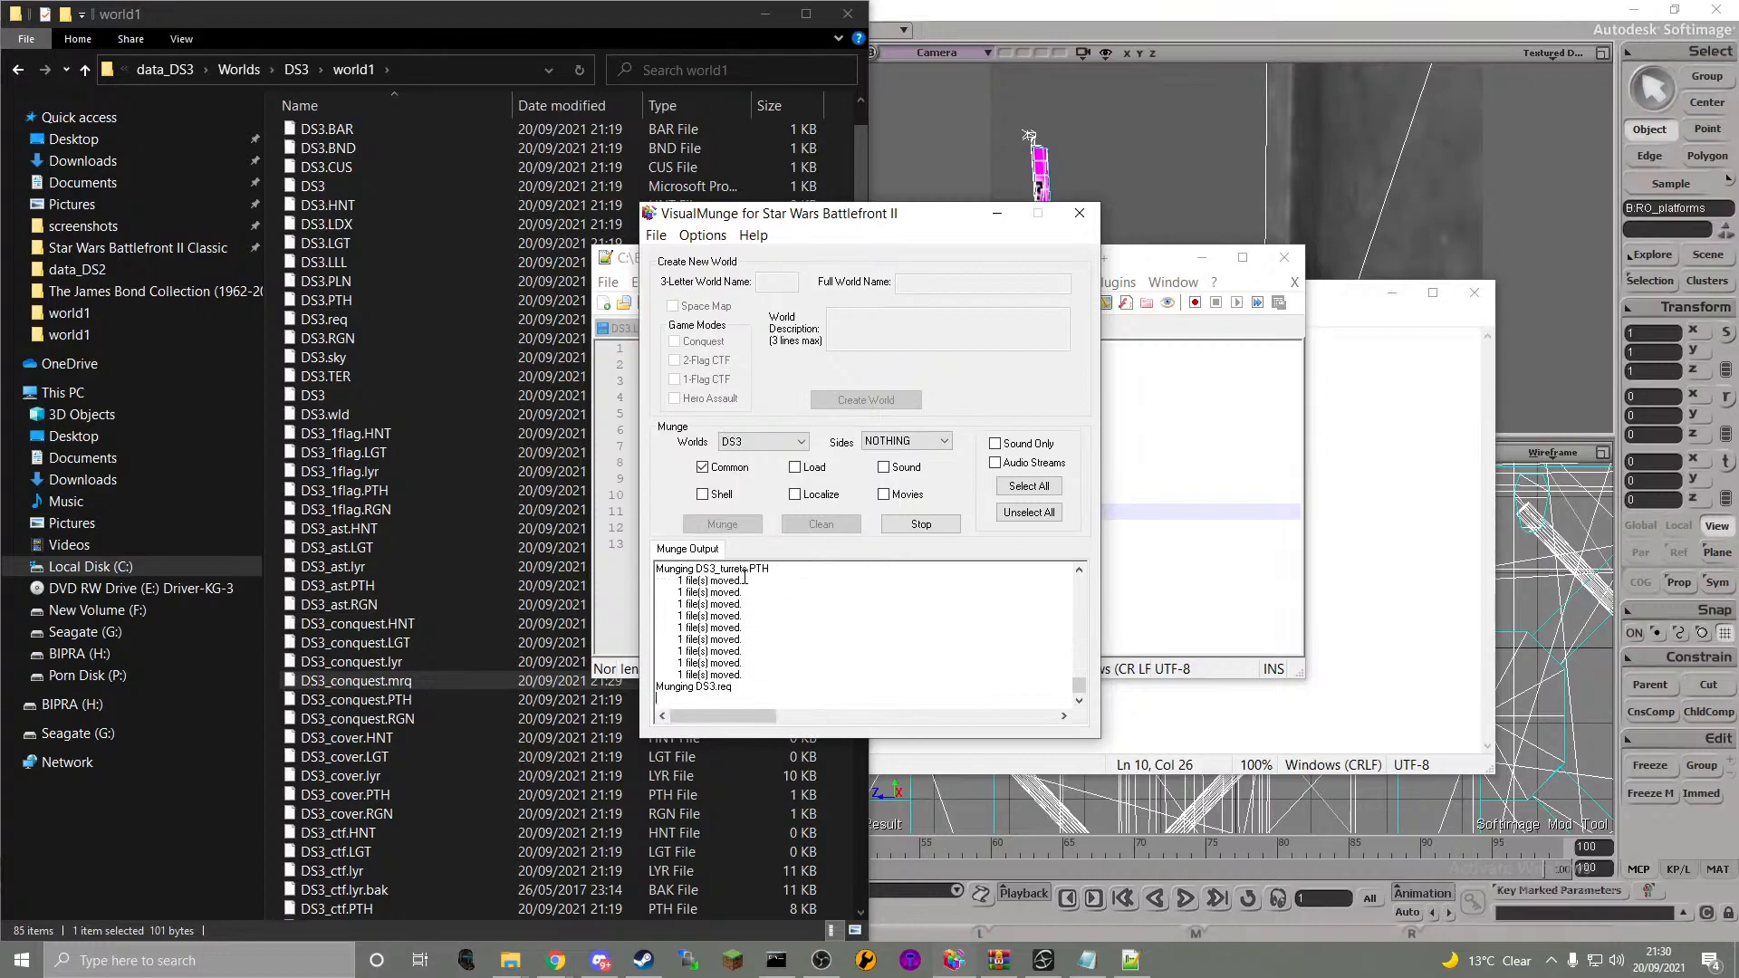
{"action": "left_click", "coordinate": [918, 543]}
- Read through the errors in the new PC_MungeLog and close the log
{"action": "left_click", "coordinate": [1360, 570]}
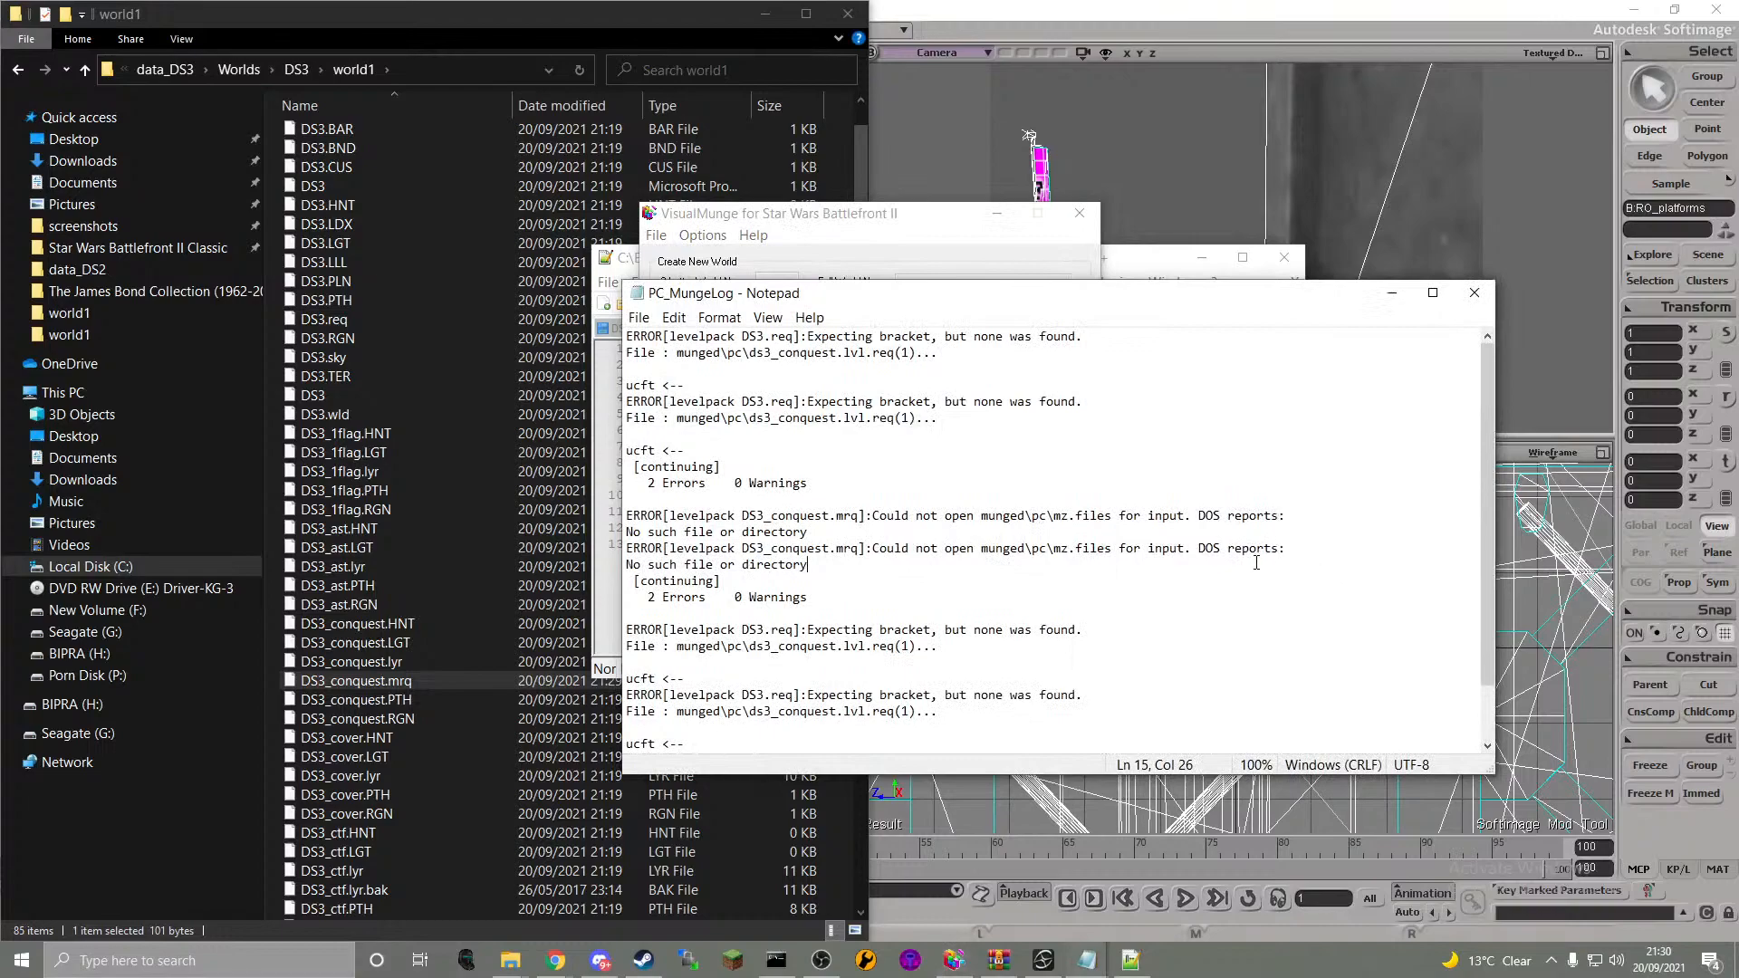
{"action": "scroll", "coordinate": [1257, 563], "scroll_direction": "down", "scroll_amount": 1}
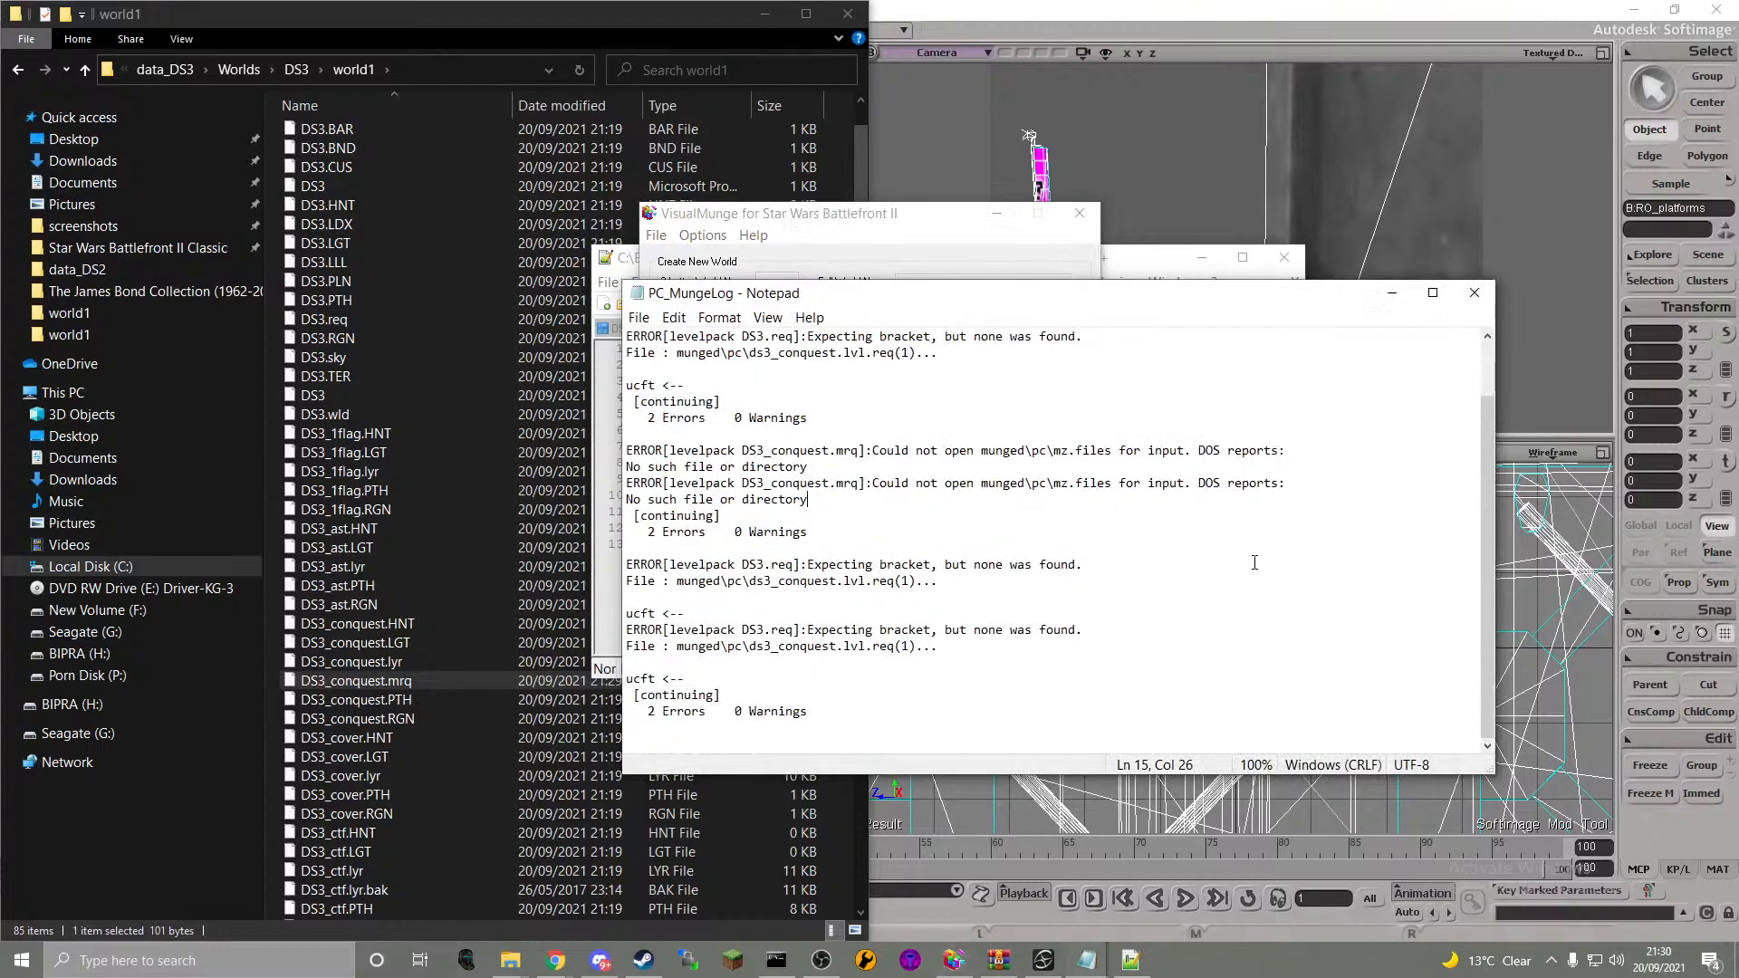
{"action": "scroll", "coordinate": [1256, 563], "scroll_direction": "up", "scroll_amount": 1}
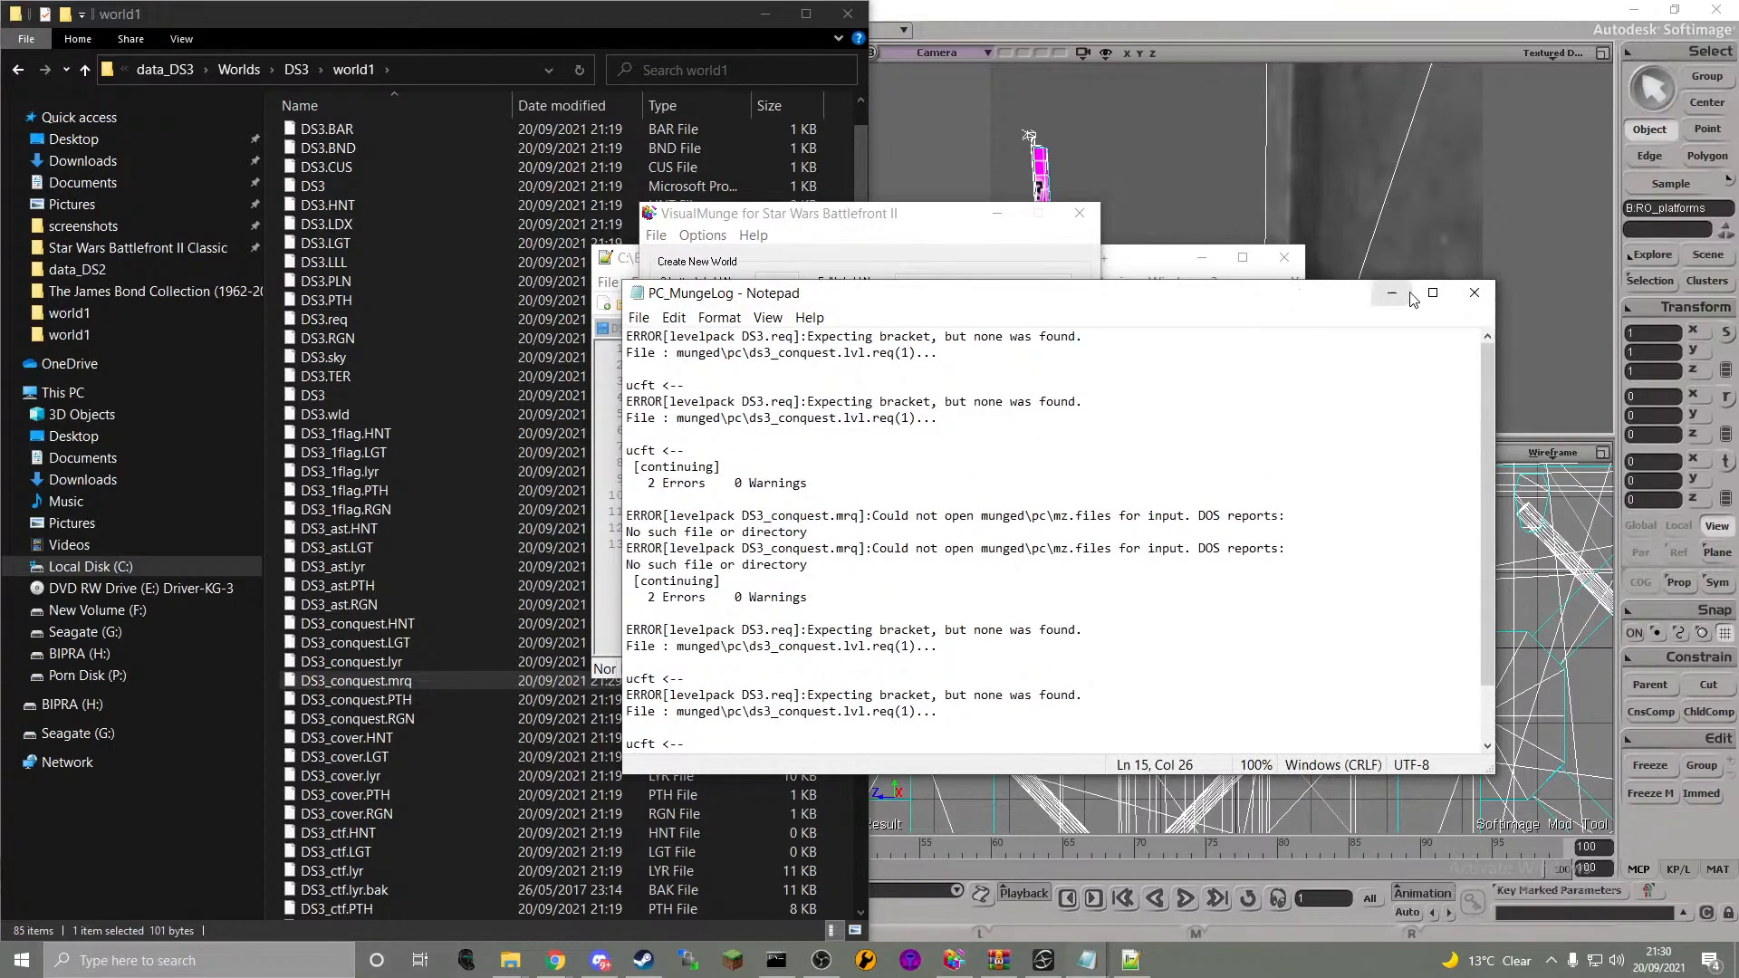
{"action": "left_click", "coordinate": [1475, 292]}
- Paste DS3_droids, DS3_turrets and DS3_cover back below DS3_conquest in the world block of DS3_conquest.mrq, and save the file
{"action": "left_click", "coordinate": [1203, 529]}
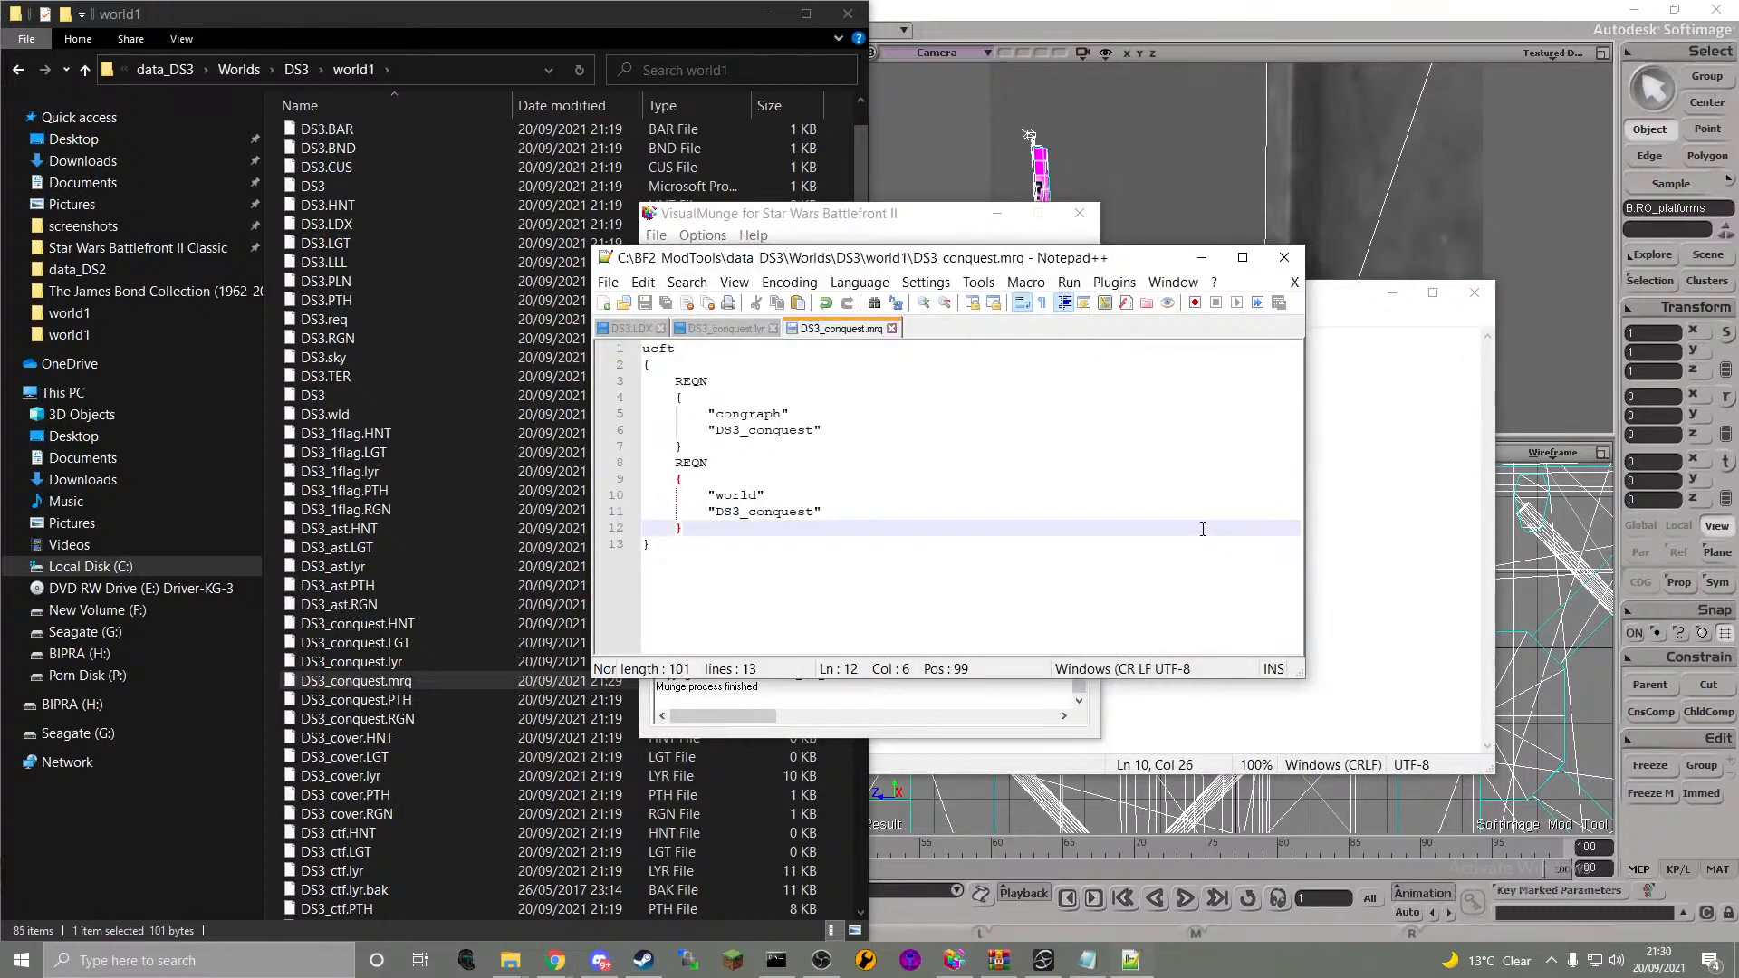
{"action": "key", "text": "Up"}
{"action": "key", "text": "End"}
{"action": "key", "text": "ctrl+v"}
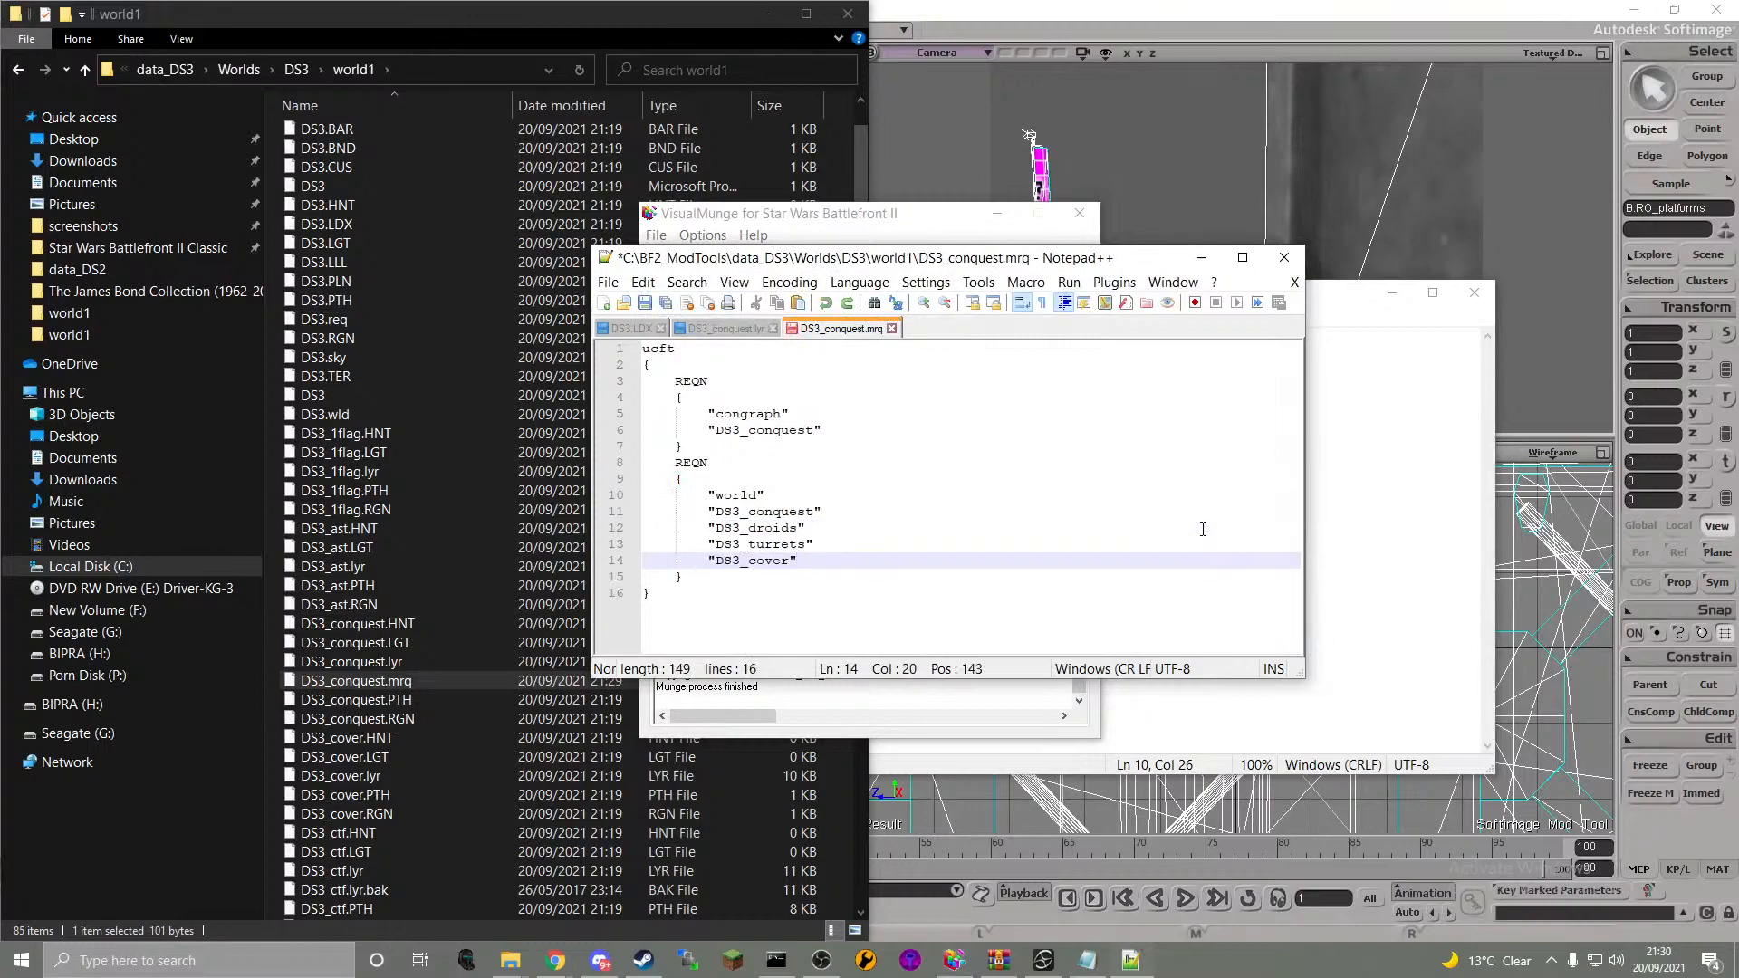
{"action": "key", "text": "ctrl+a"}
{"action": "left_click", "coordinate": [1148, 520]}
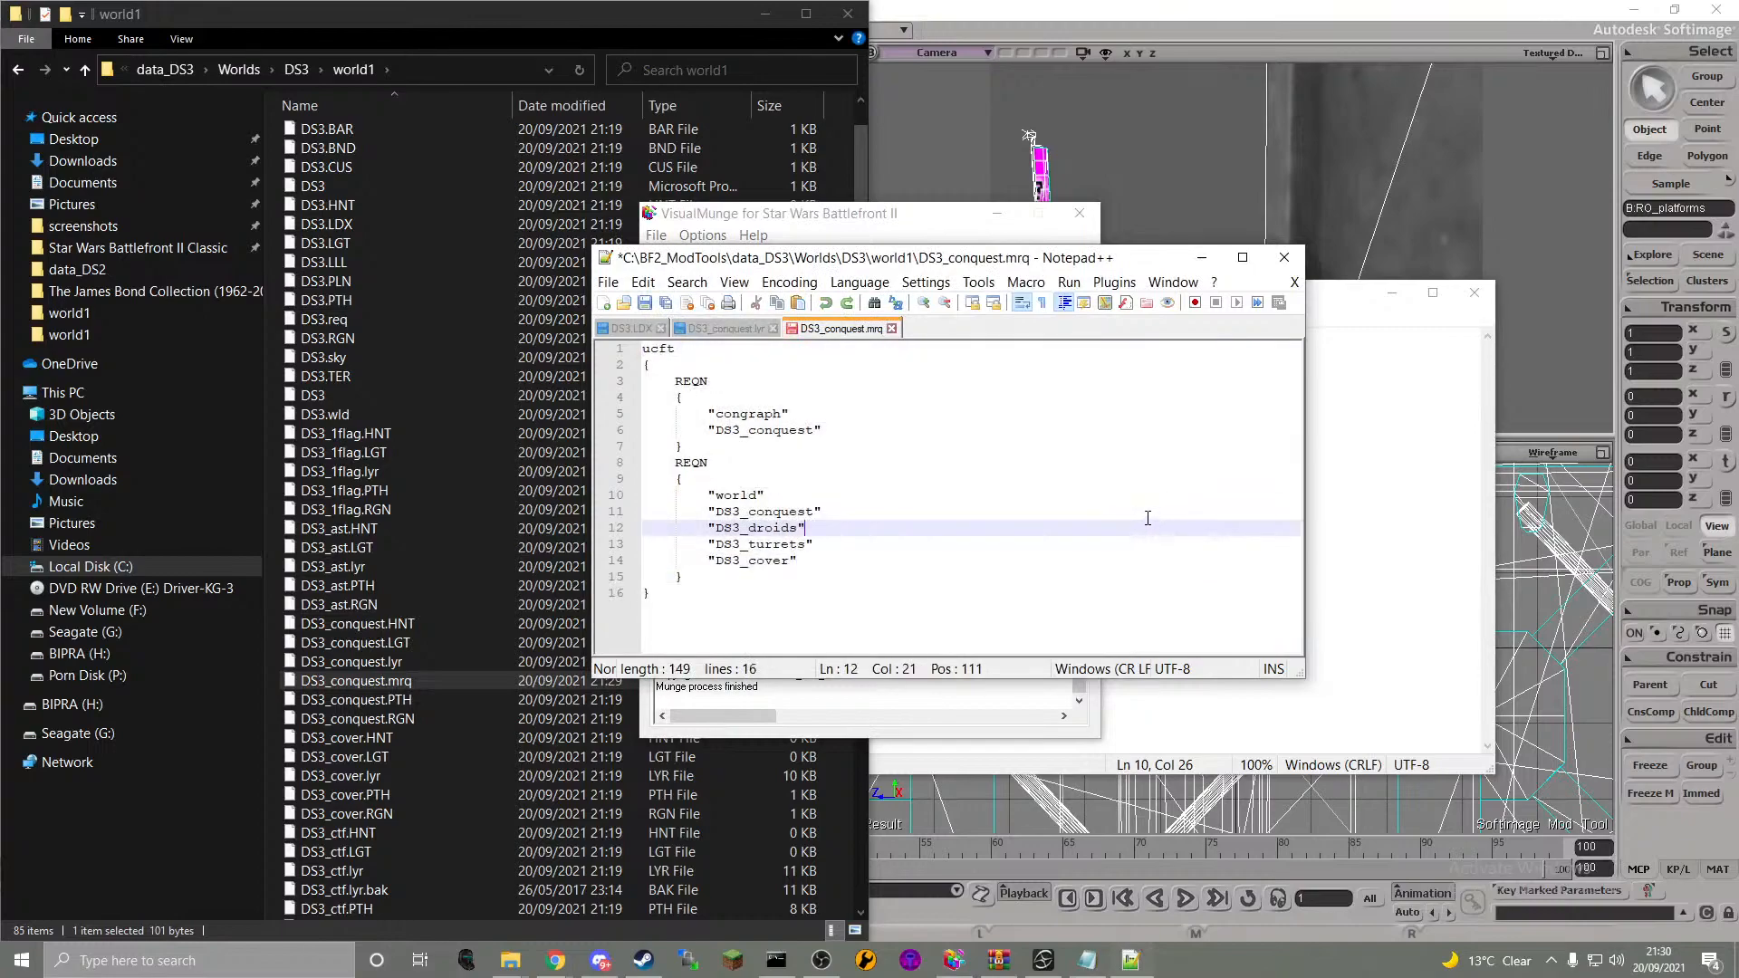
{"action": "key", "text": "ctrl+s"}
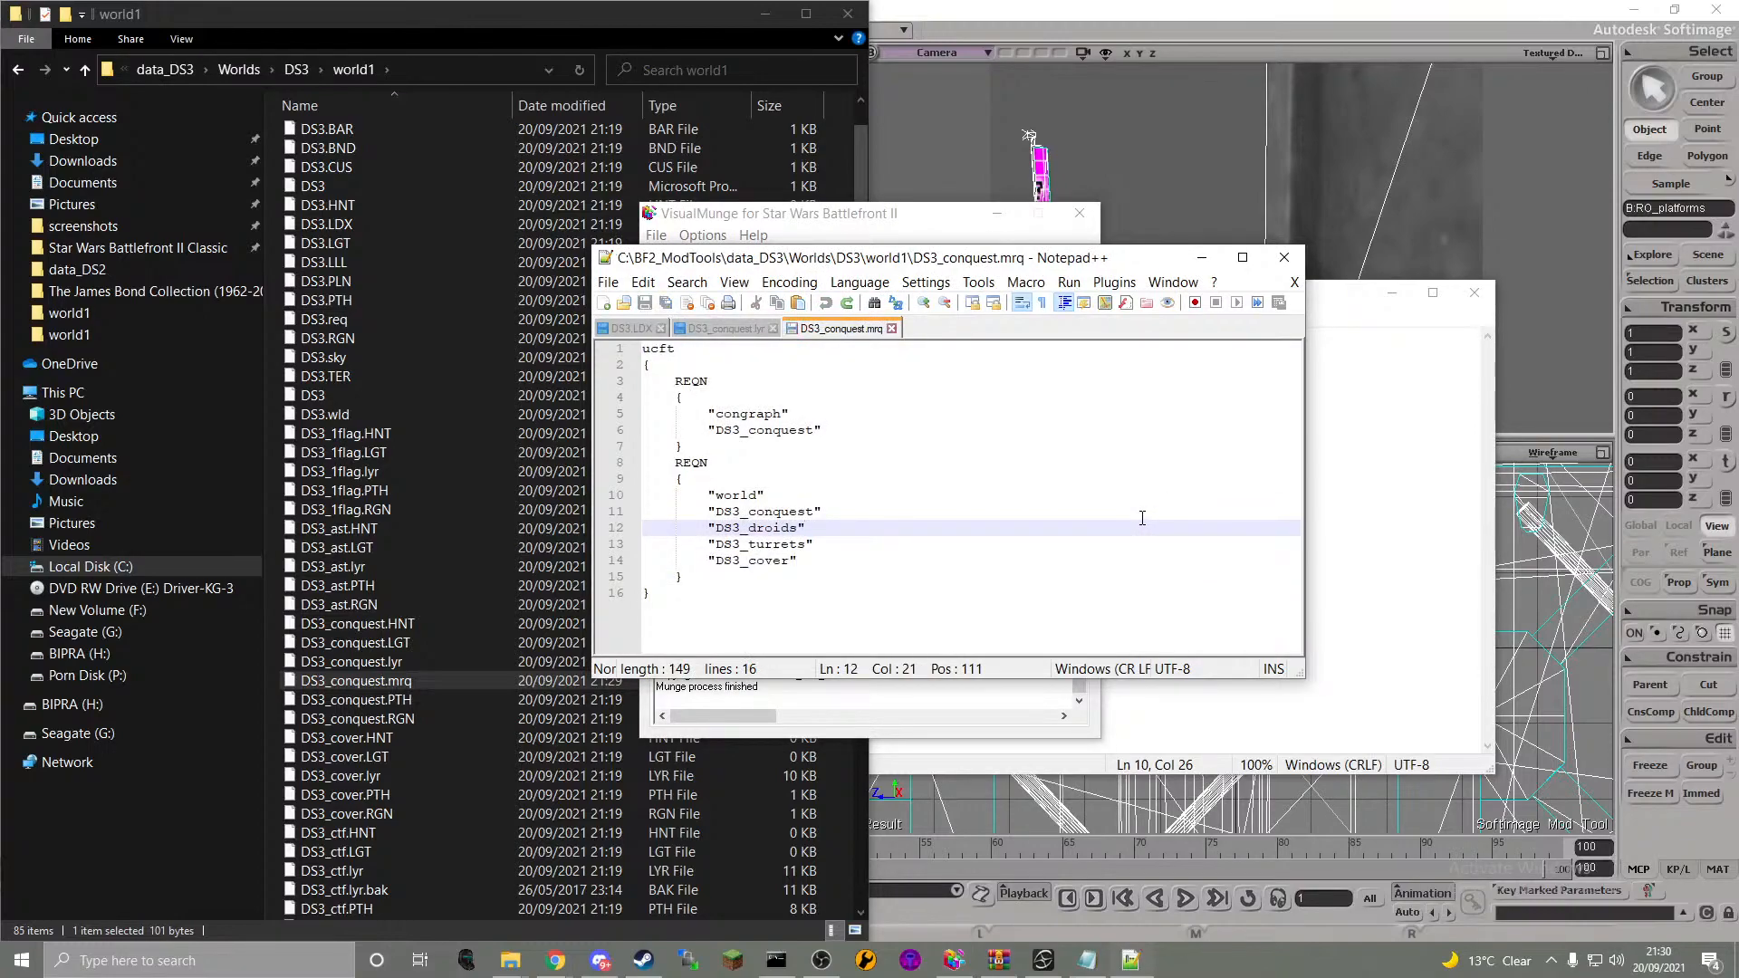
- Look through the file list of the world1 folder, and close Notepad++ and the old munge log
{"action": "scroll", "coordinate": [431, 530], "scroll_direction": "down", "scroll_amount": 5}
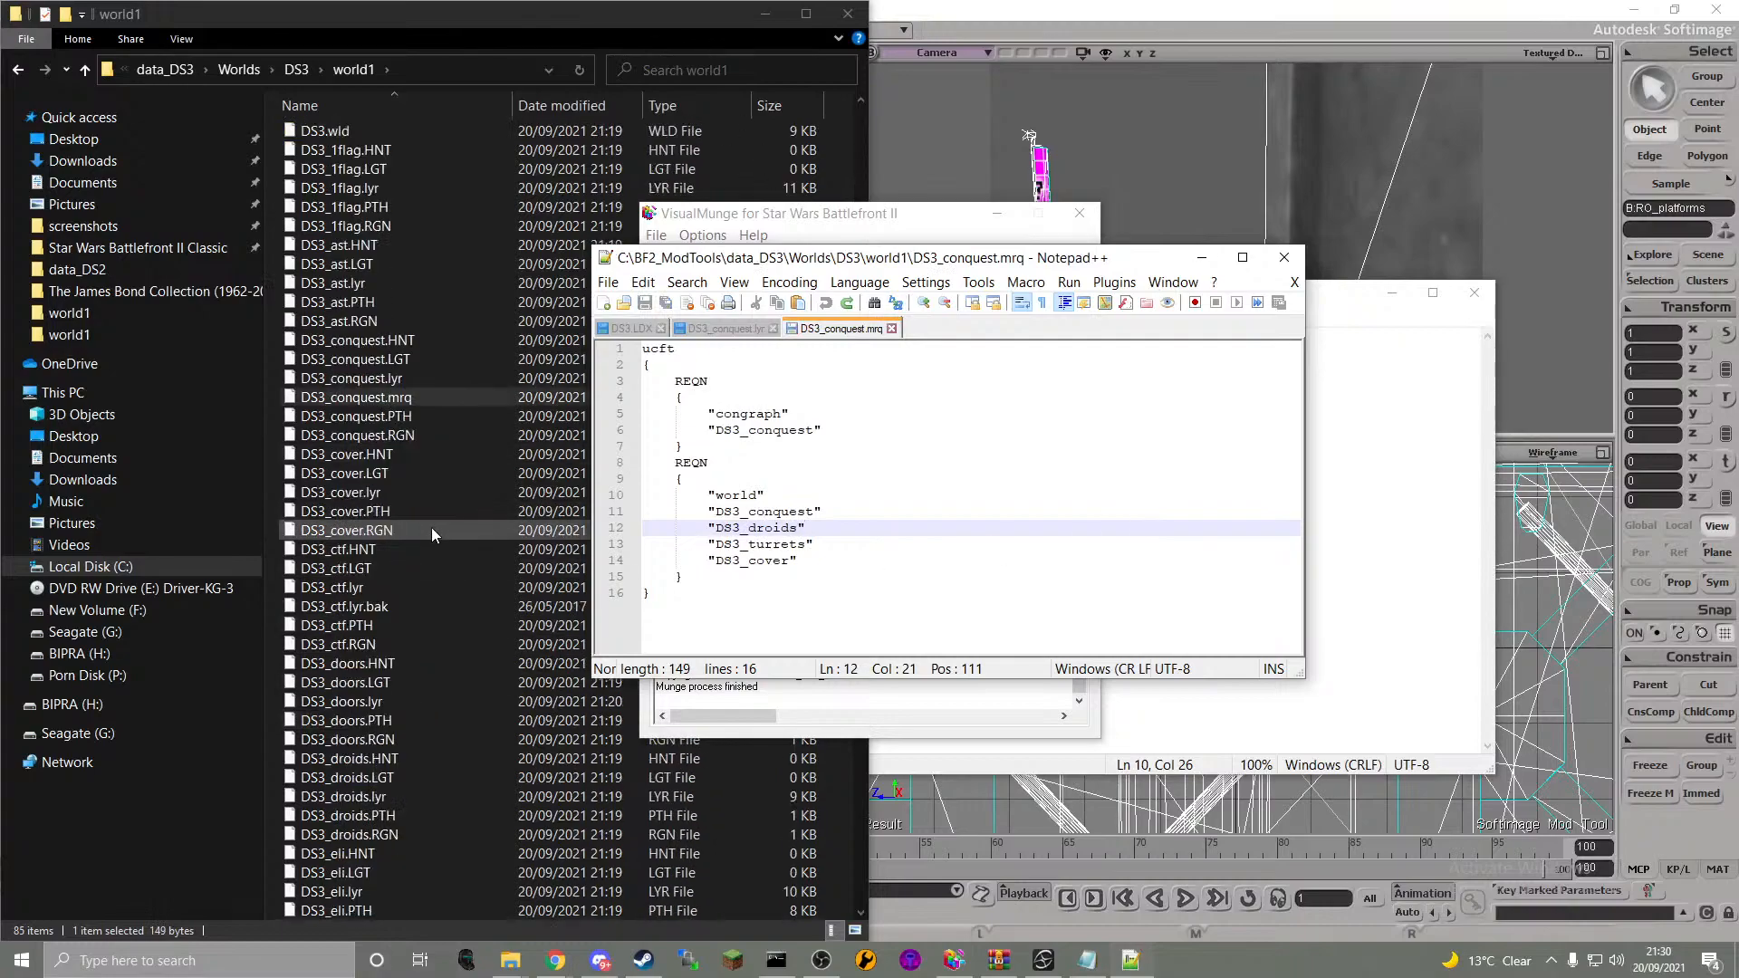
{"action": "scroll", "coordinate": [432, 530], "scroll_direction": "down", "scroll_amount": 7}
{"action": "scroll", "coordinate": [431, 535], "scroll_direction": "down", "scroll_amount": 1}
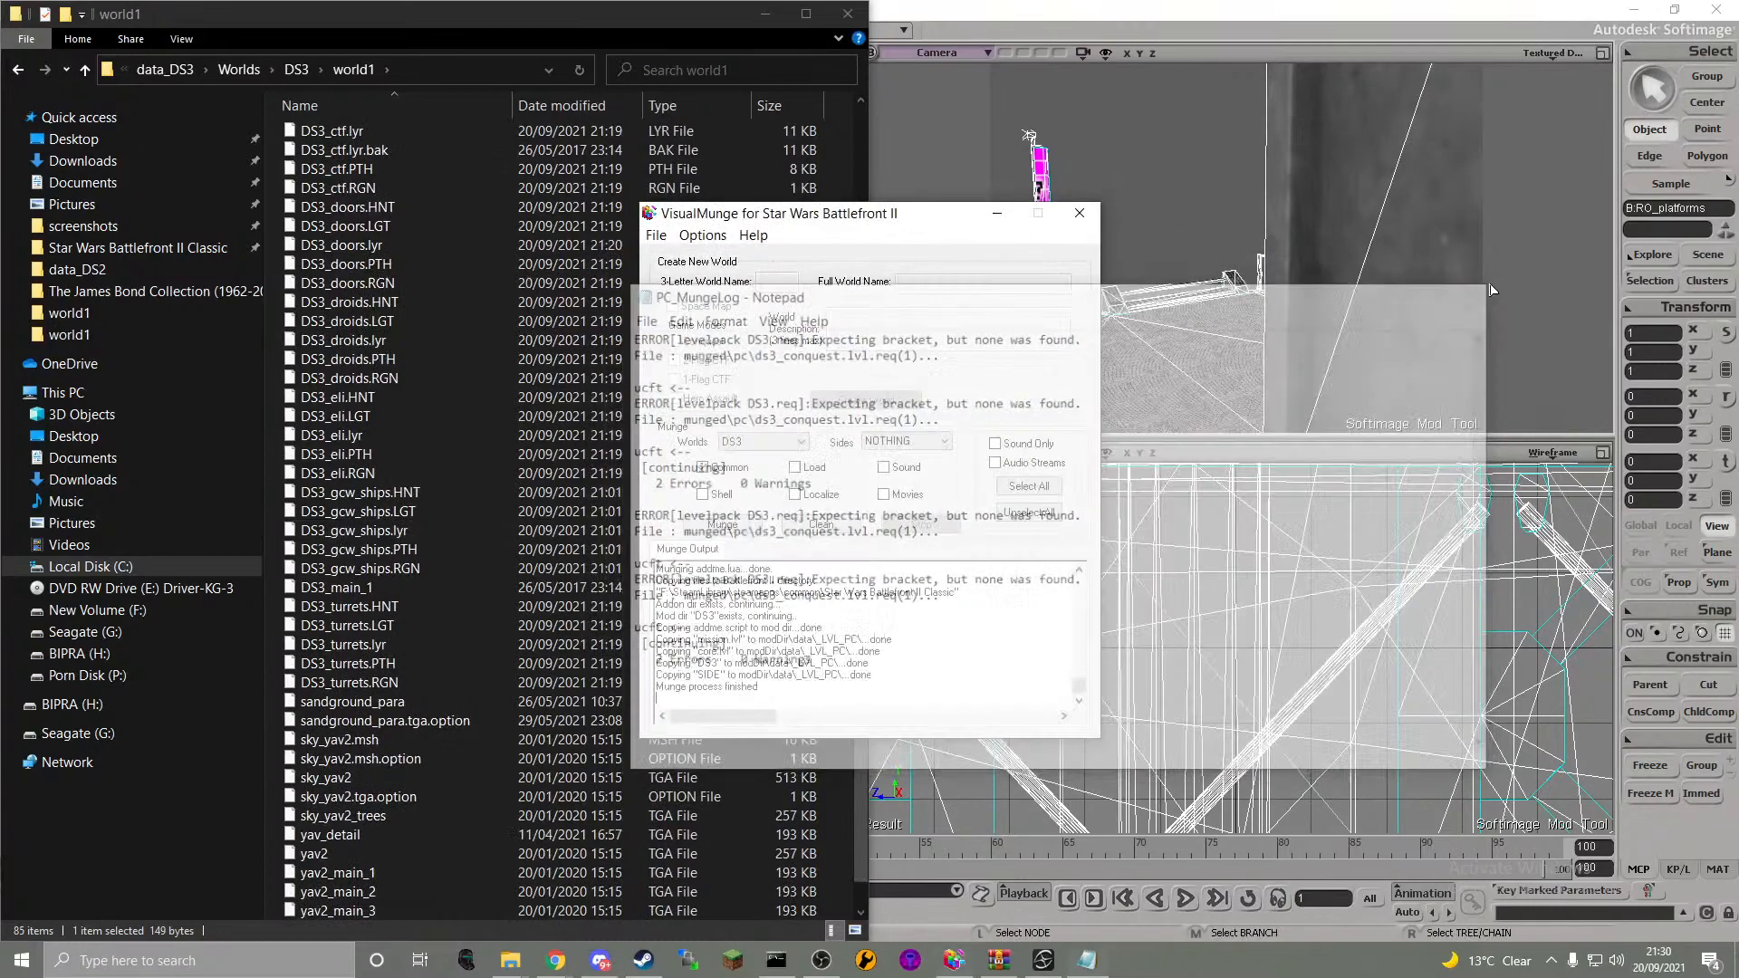
{"action": "scroll", "coordinate": [441, 353], "scroll_direction": "up", "scroll_amount": 9}
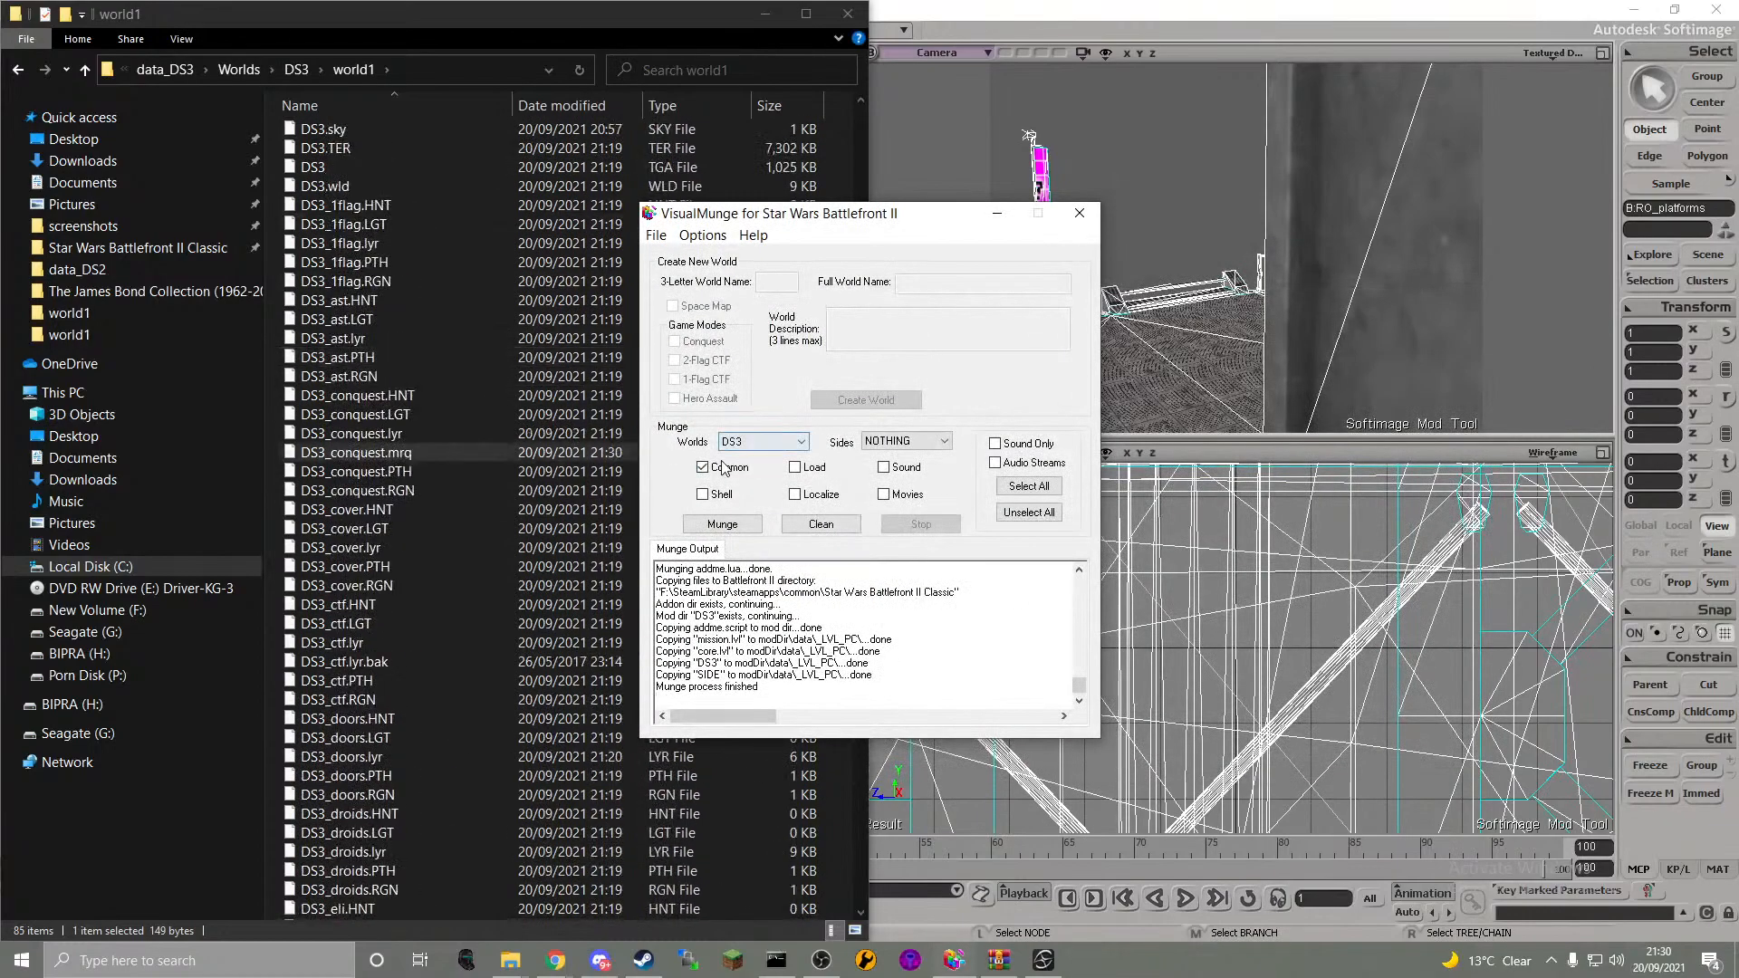
- Clean the munged files of the DS3 world and munge it again with Common enabled
{"action": "left_click", "coordinate": [822, 522]}
{"action": "left_click", "coordinate": [834, 544]}
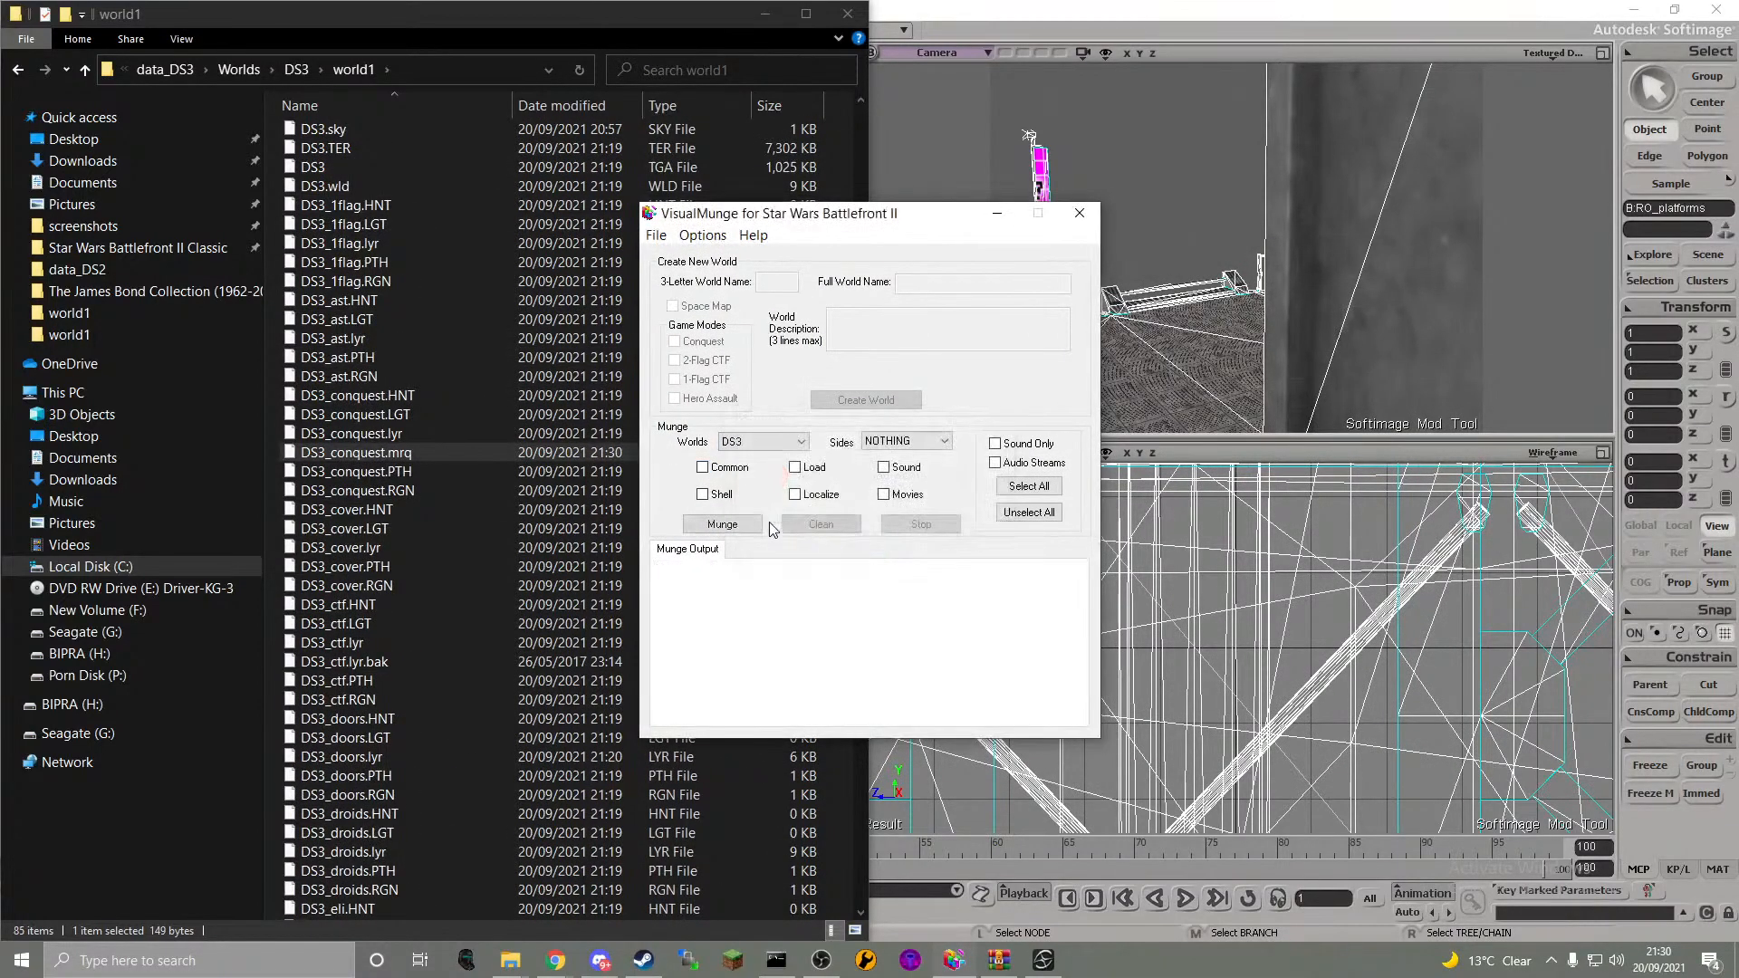
{"action": "left_click", "coordinate": [728, 473]}
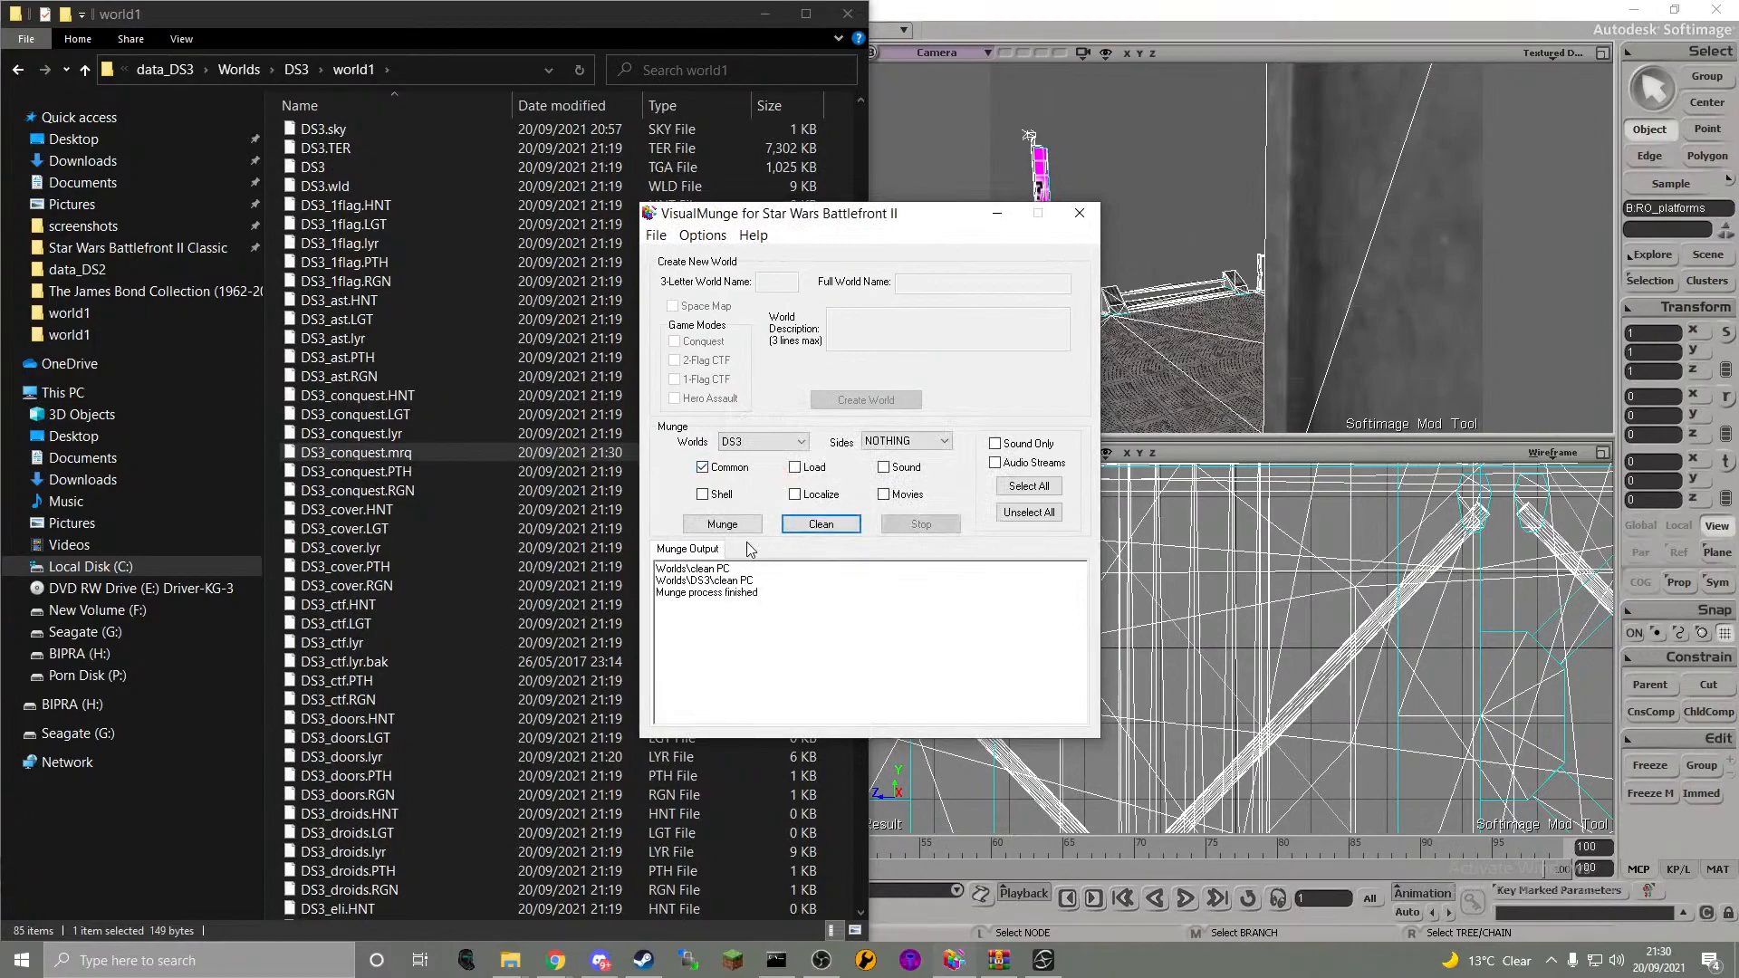
{"action": "left_click", "coordinate": [736, 528]}
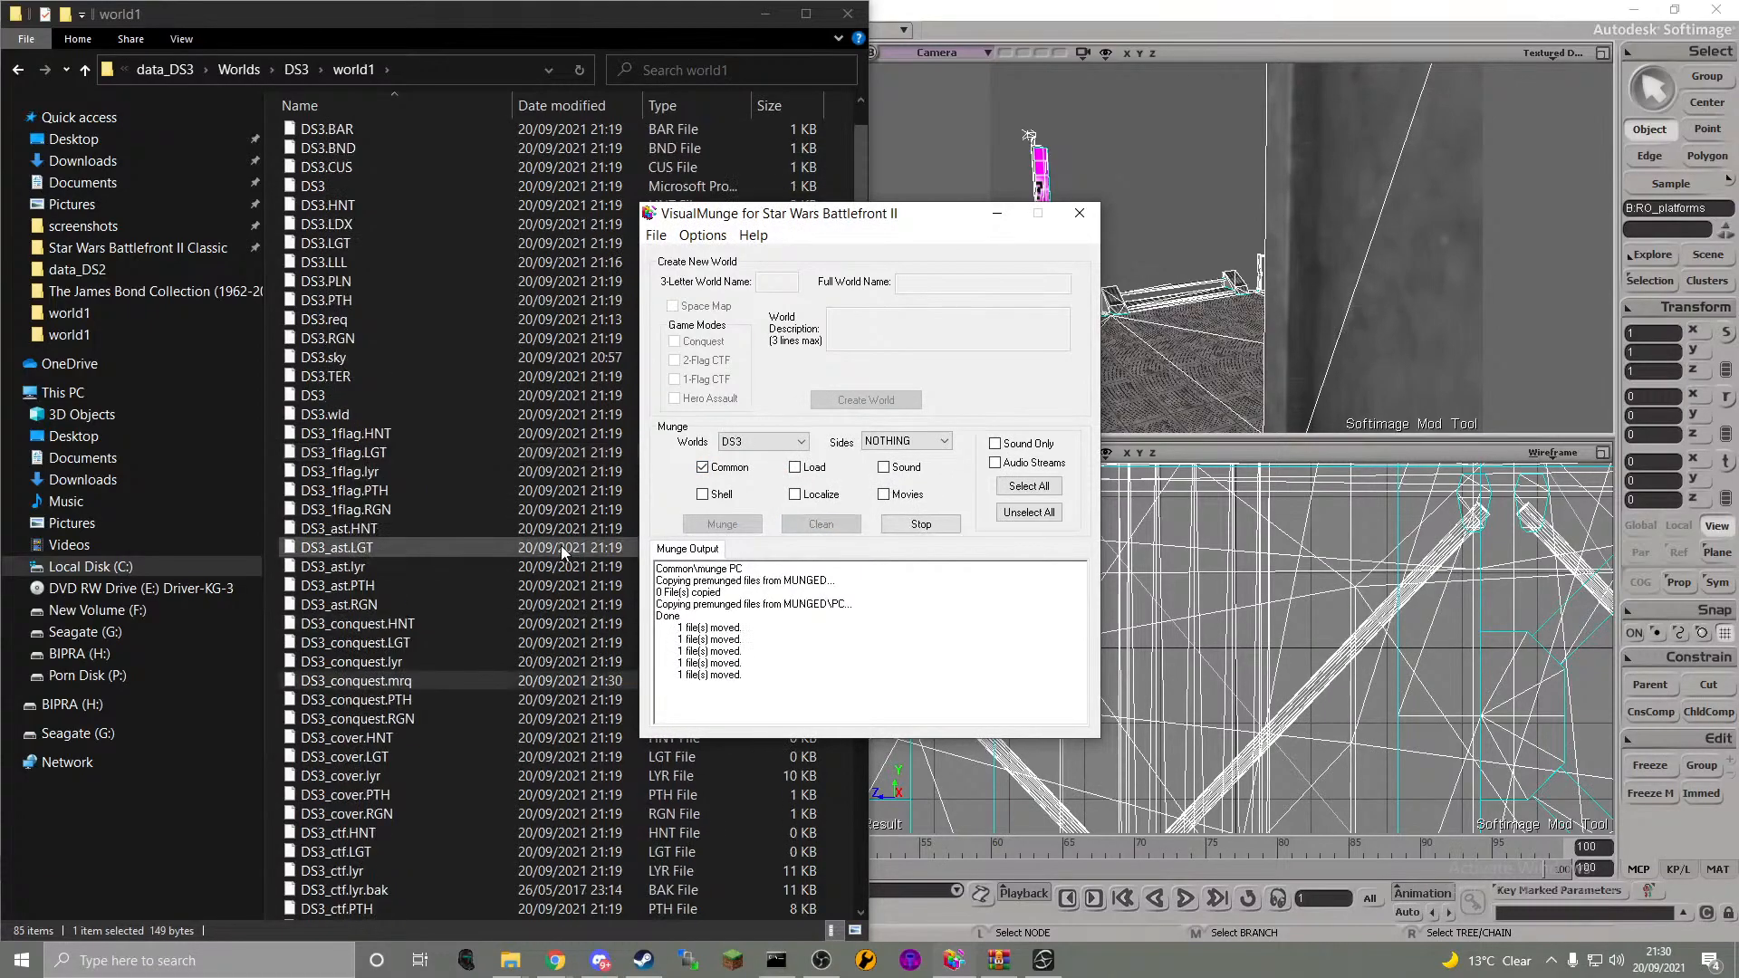
- Open DS3.sky from the world1 folder in Notepad++ and examine its dome, terrain bump and low-res terrain settings
{"action": "left_click", "coordinate": [481, 402]}
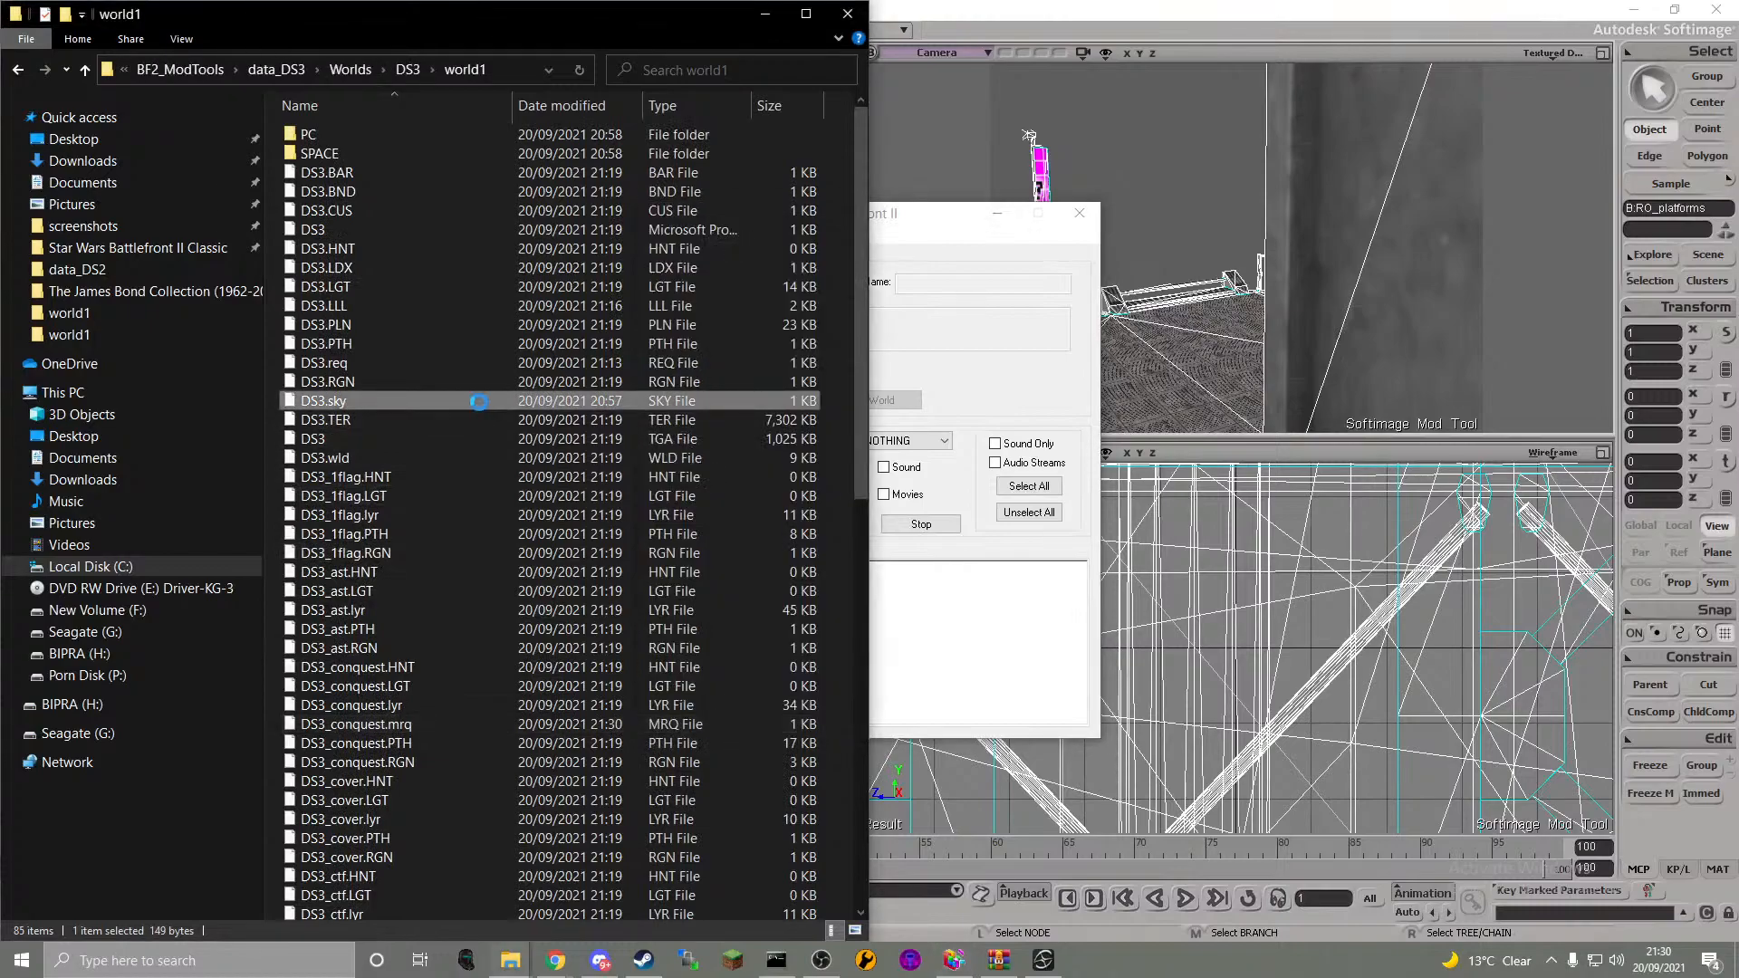
{"action": "right_click", "coordinate": [480, 402]}
{"action": "left_click", "coordinate": [558, 461]}
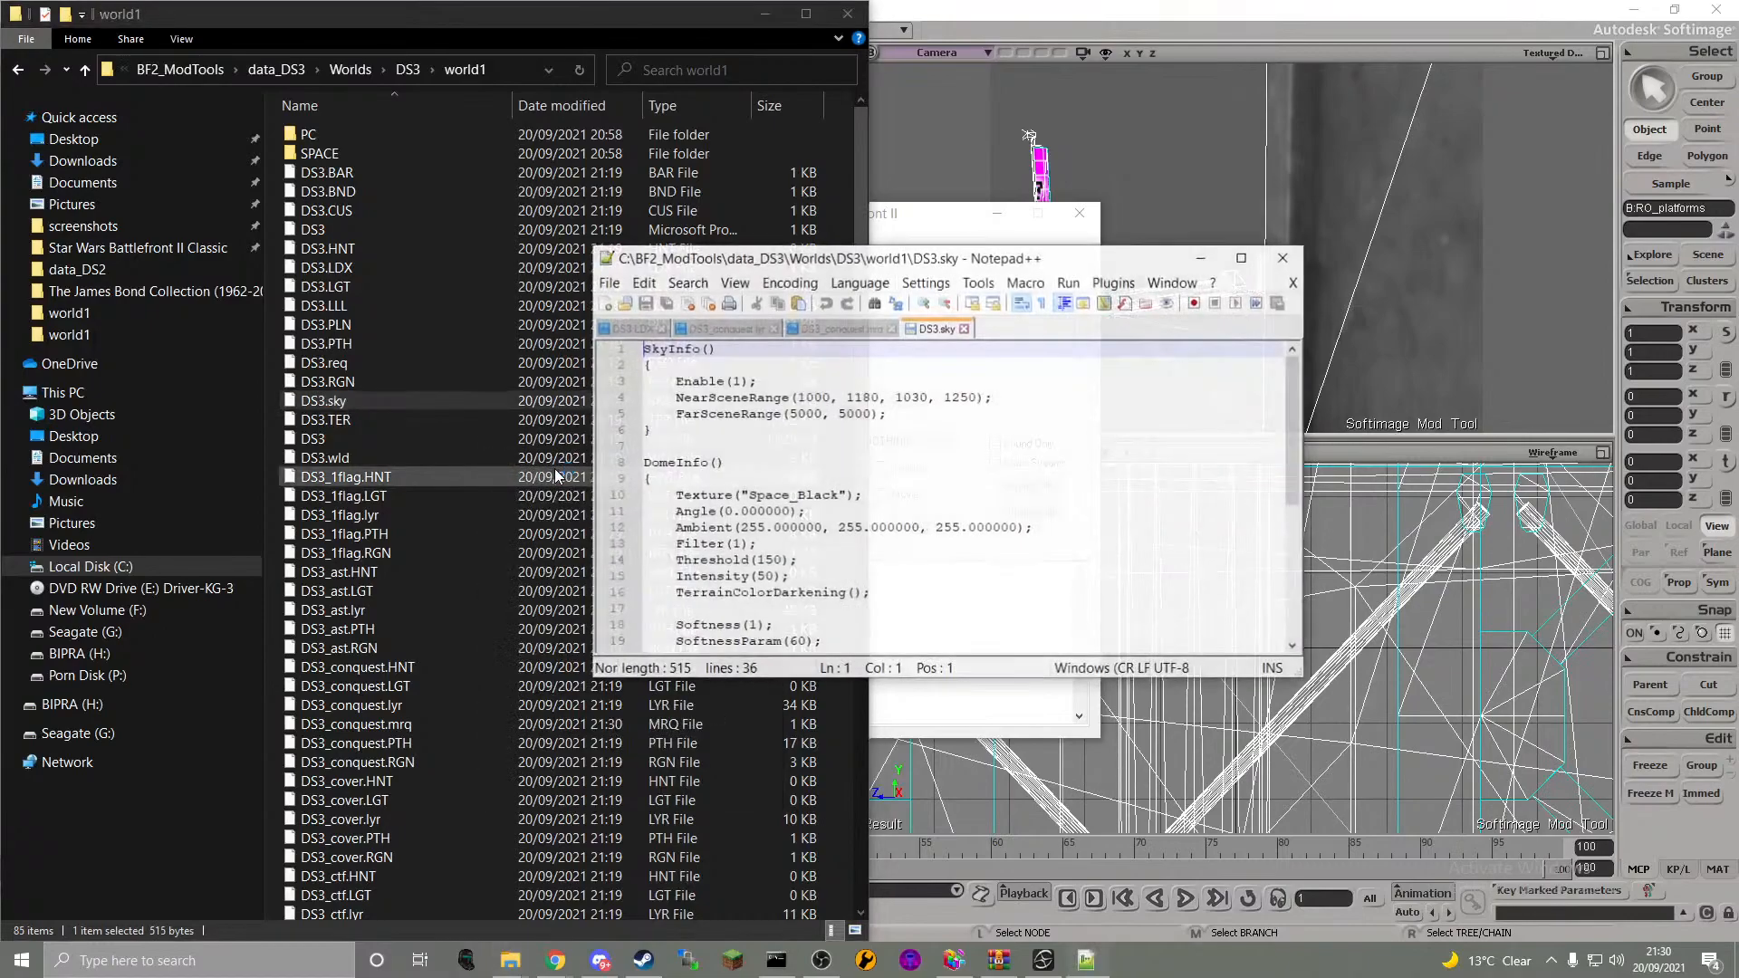
{"action": "scroll", "coordinate": [770, 542], "scroll_direction": "down", "scroll_amount": 6}
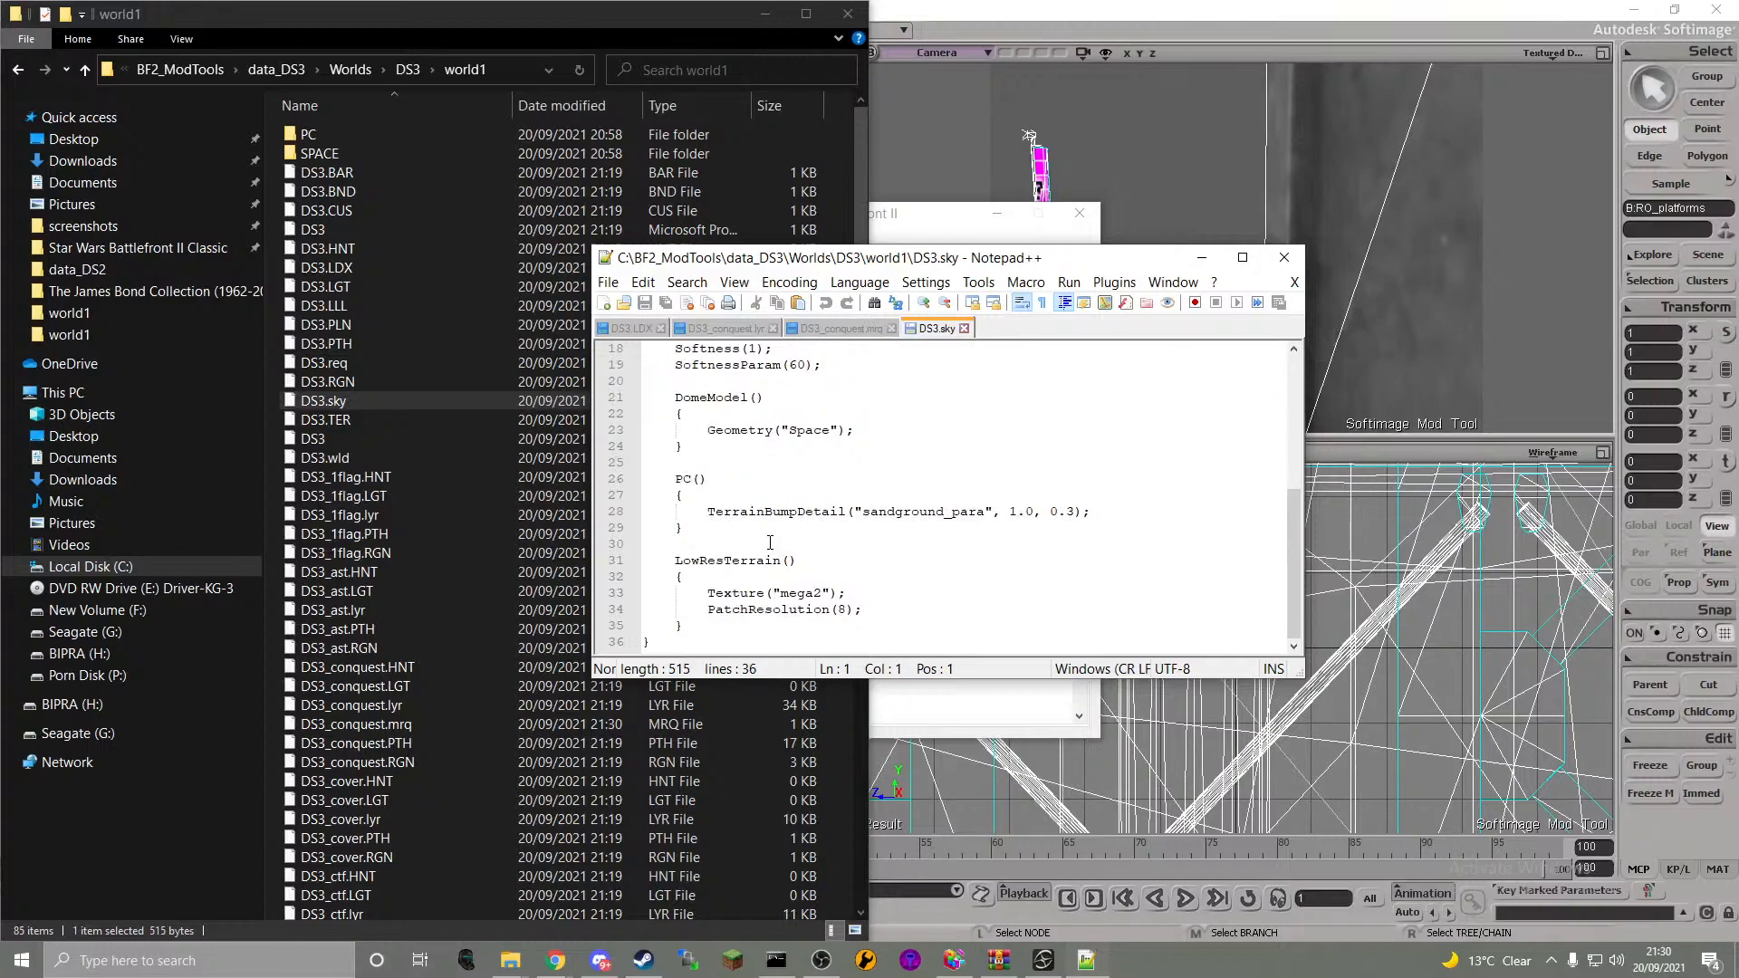
{"action": "scroll", "coordinate": [770, 542], "scroll_direction": "up", "scroll_amount": 1}
{"action": "scroll", "coordinate": [770, 542], "scroll_direction": "up", "scroll_amount": 4}
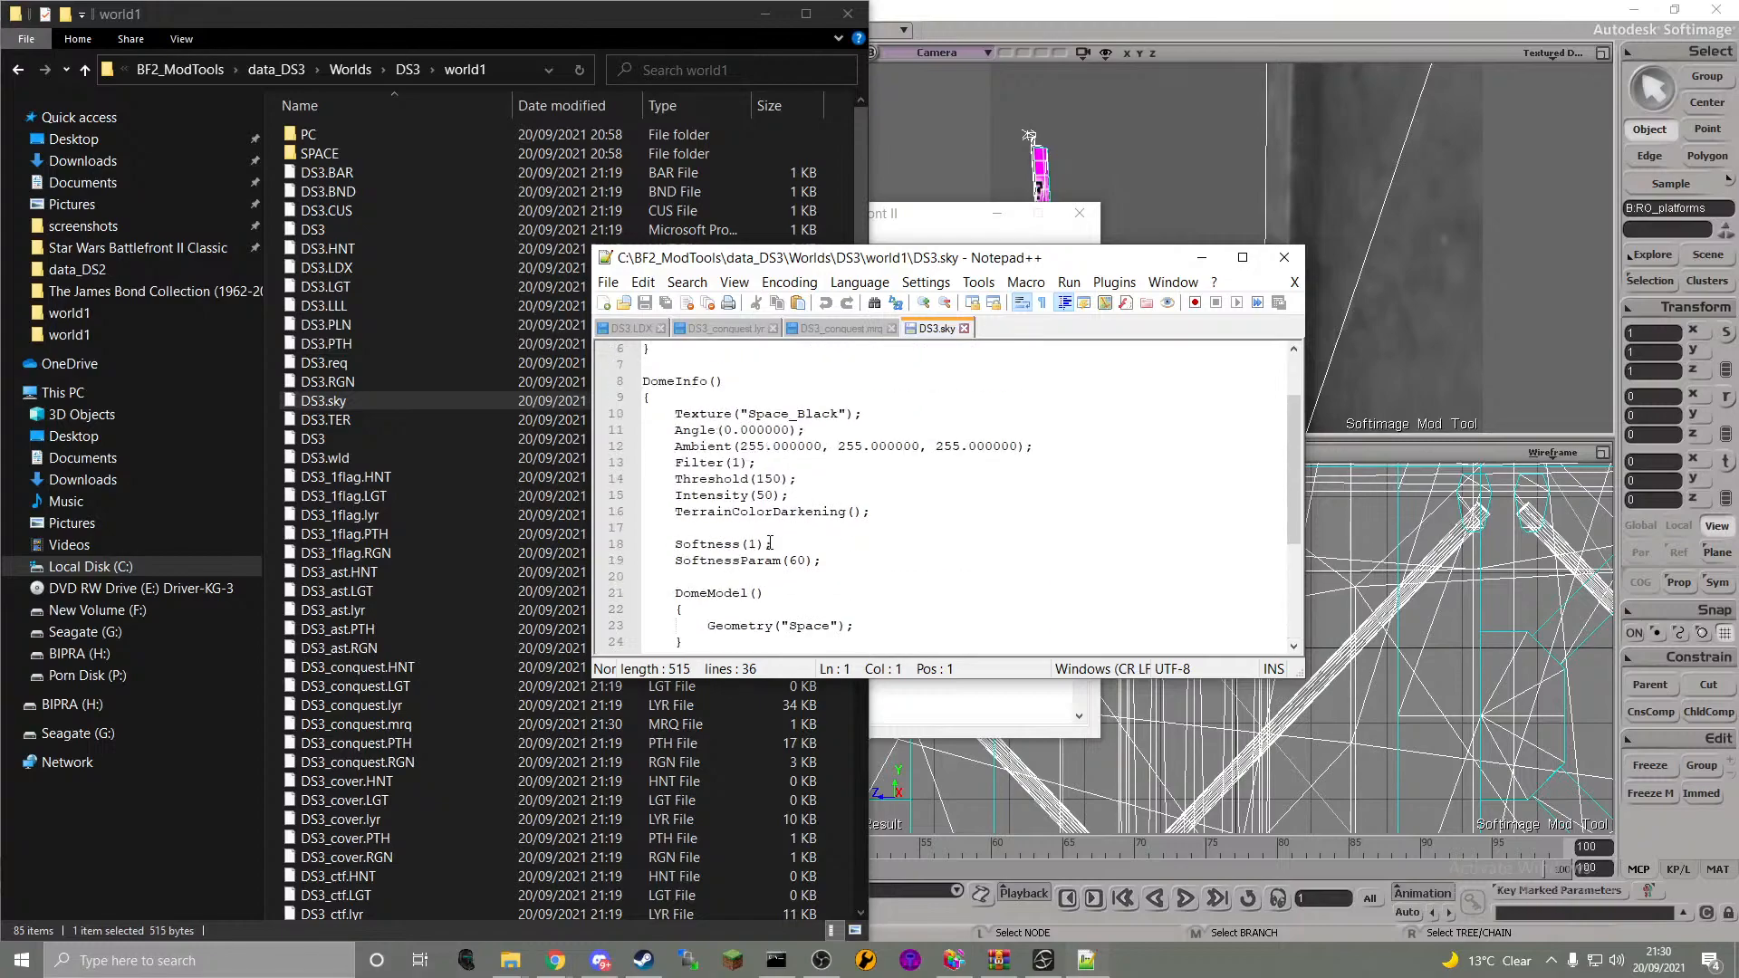
- Close Notepad++ and look through the DS3 files in the world1 folder while the munge runs
{"action": "left_click", "coordinate": [1284, 258]}
{"action": "left_click", "coordinate": [1011, 574]}
{"action": "scroll", "coordinate": [540, 606], "scroll_direction": "down", "scroll_amount": 7}
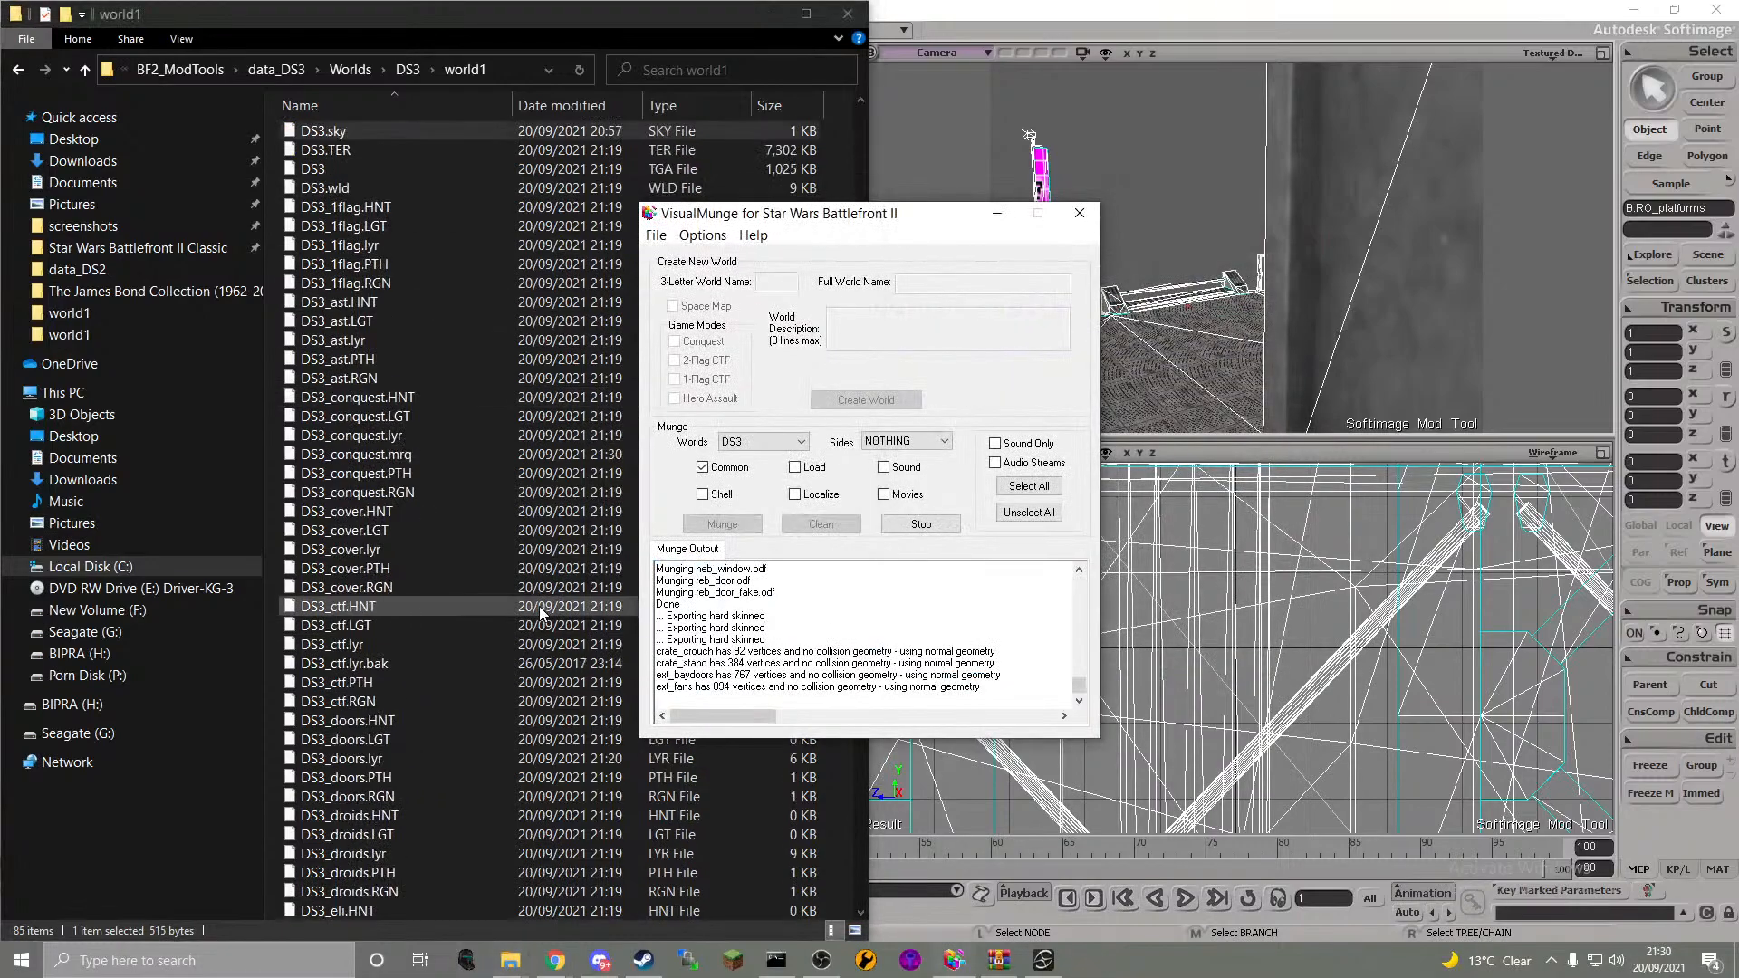
{"action": "scroll", "coordinate": [540, 606], "scroll_direction": "down", "scroll_amount": 3}
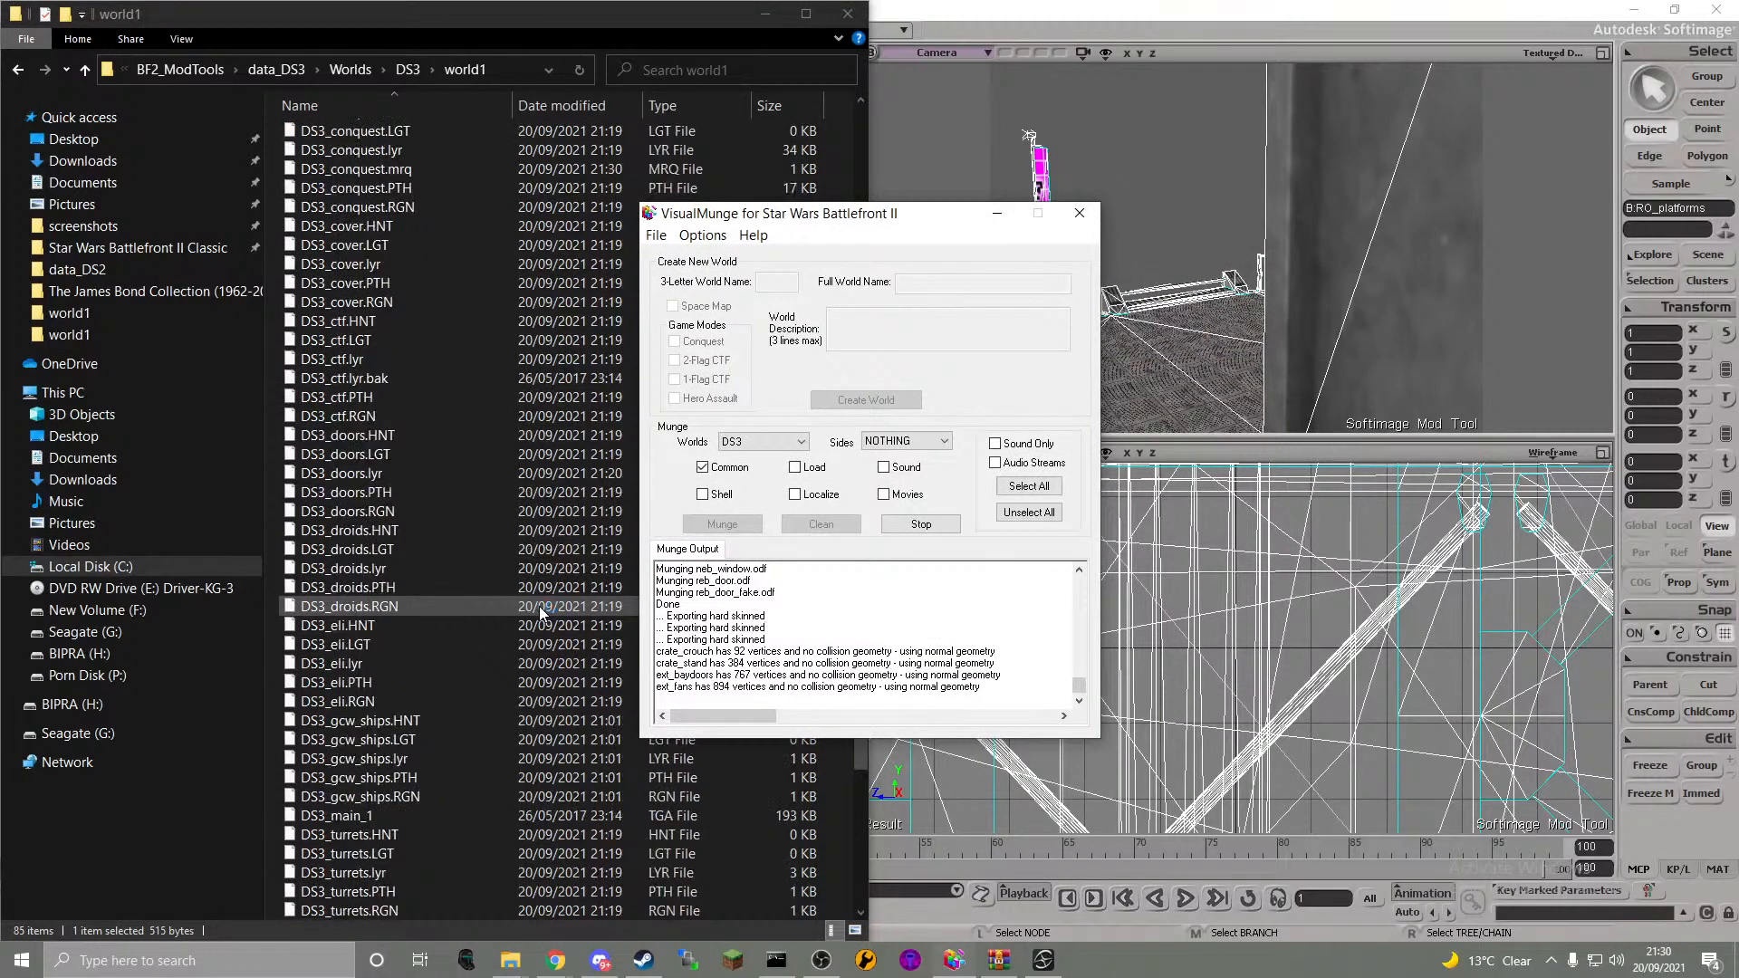
{"action": "scroll", "coordinate": [527, 511], "scroll_direction": "up", "scroll_amount": 10}
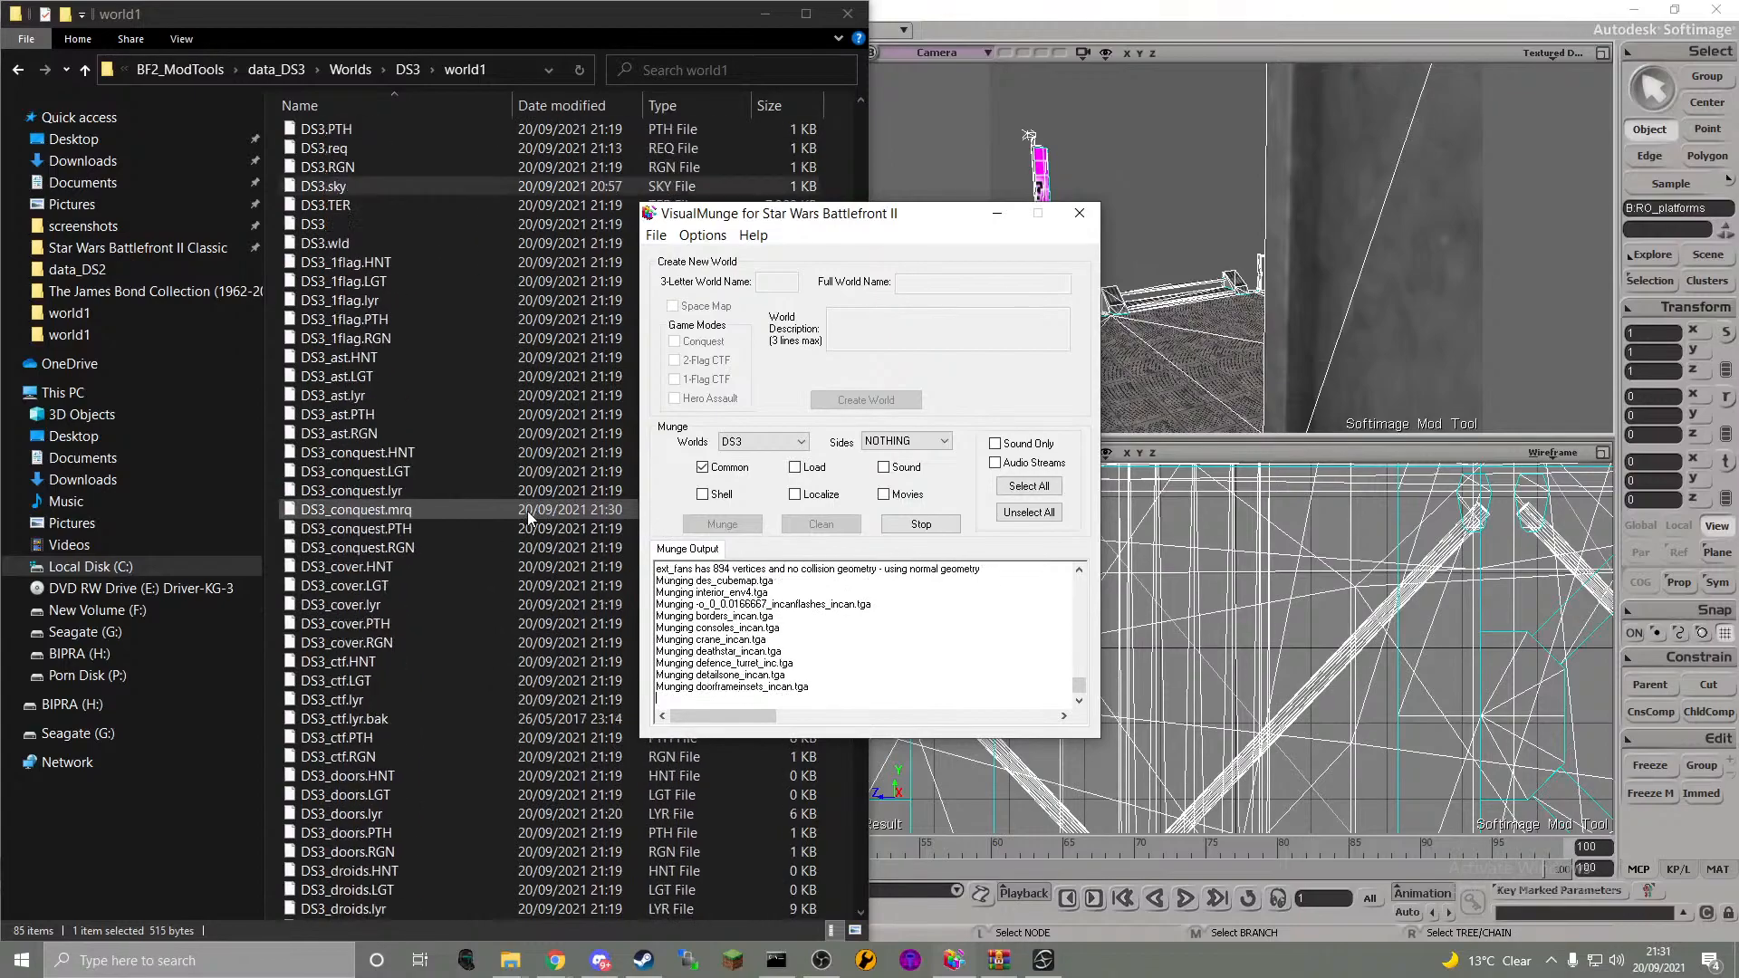
- Open DS3.req from the world1 folder in Notepad++ and close the other open files
{"action": "right_click", "coordinate": [498, 368]}
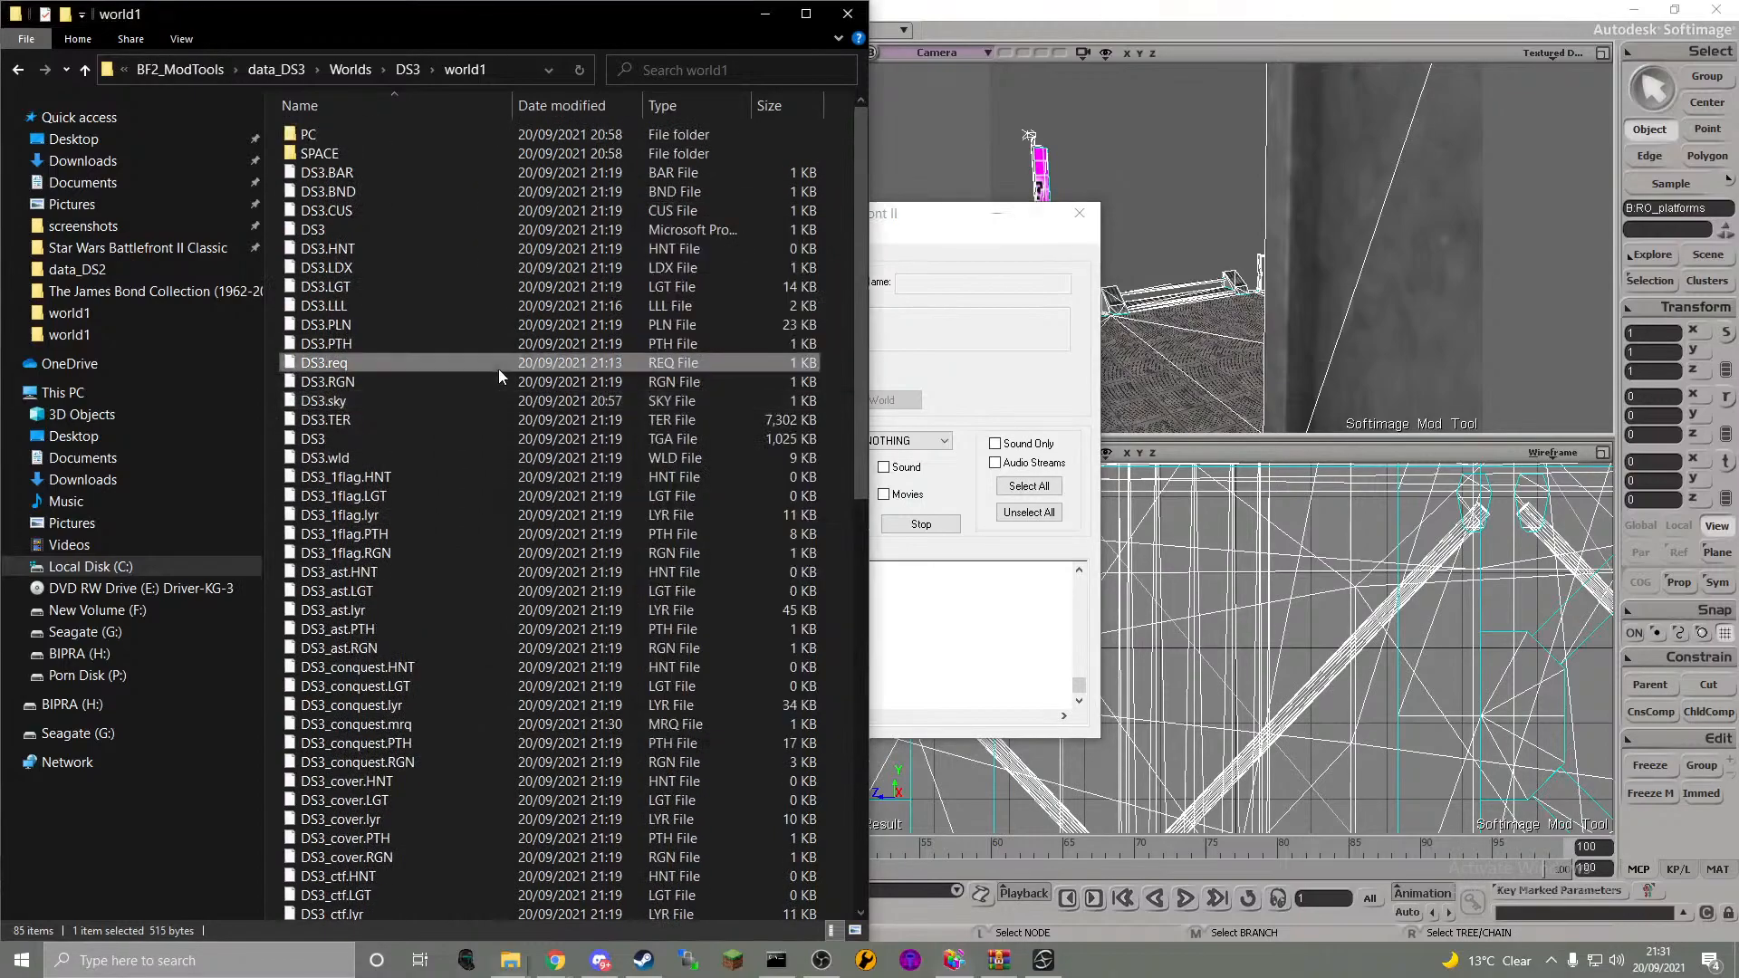
{"action": "left_click", "coordinate": [594, 428]}
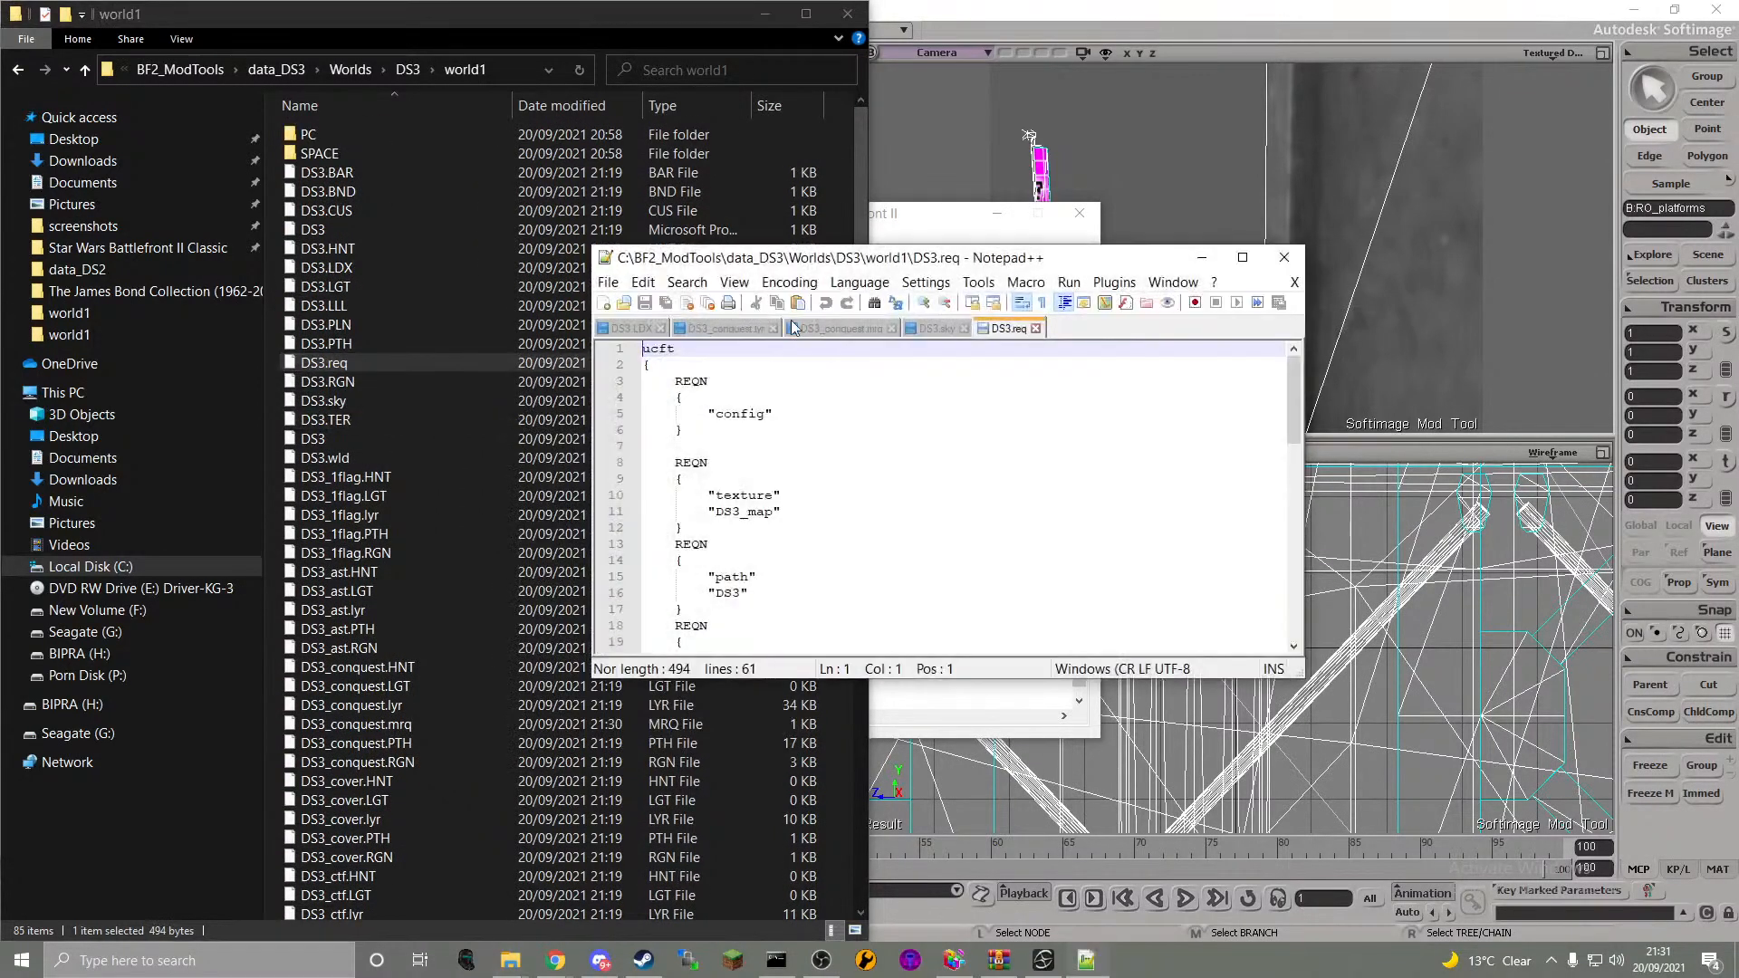
{"action": "right_click", "coordinate": [1022, 330]}
{"action": "left_click", "coordinate": [1078, 380]}
- Examine the REQN blocks of DS3.req down to the lvl entry, close Notepad++ and return to the munge output
{"action": "scroll", "coordinate": [974, 451], "scroll_direction": "down", "scroll_amount": 9}
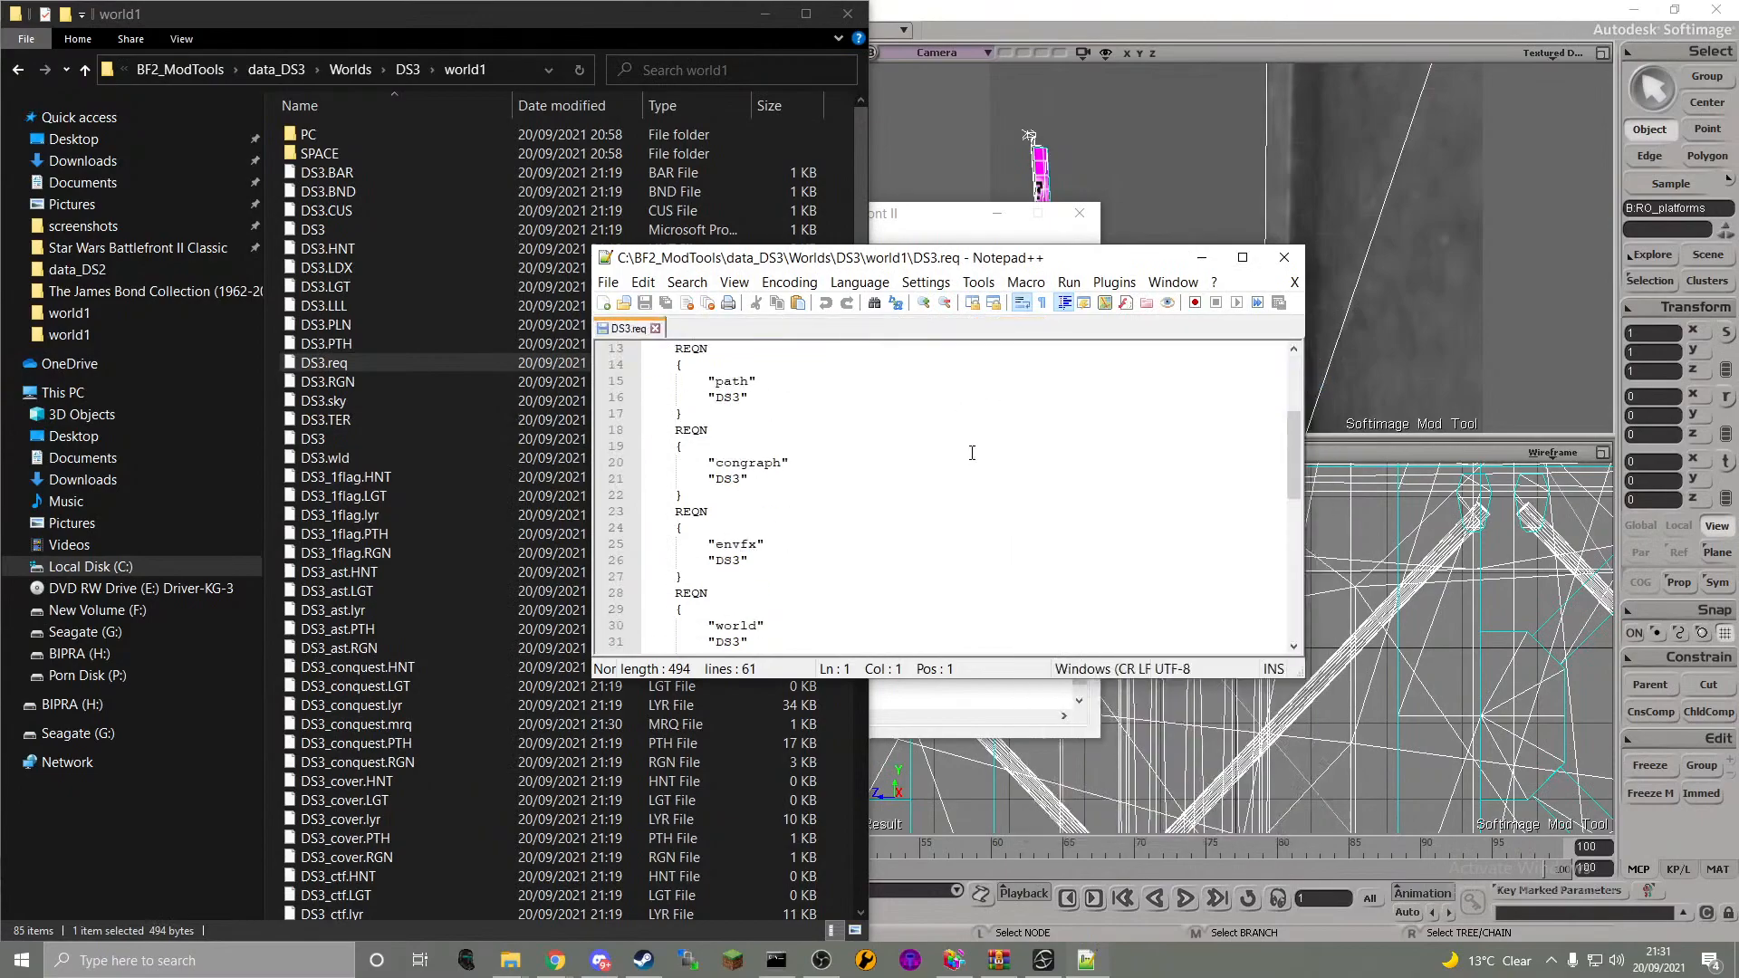
{"action": "scroll", "coordinate": [972, 453], "scroll_direction": "down", "scroll_amount": 1}
{"action": "scroll", "coordinate": [972, 453], "scroll_direction": "up", "scroll_amount": 1}
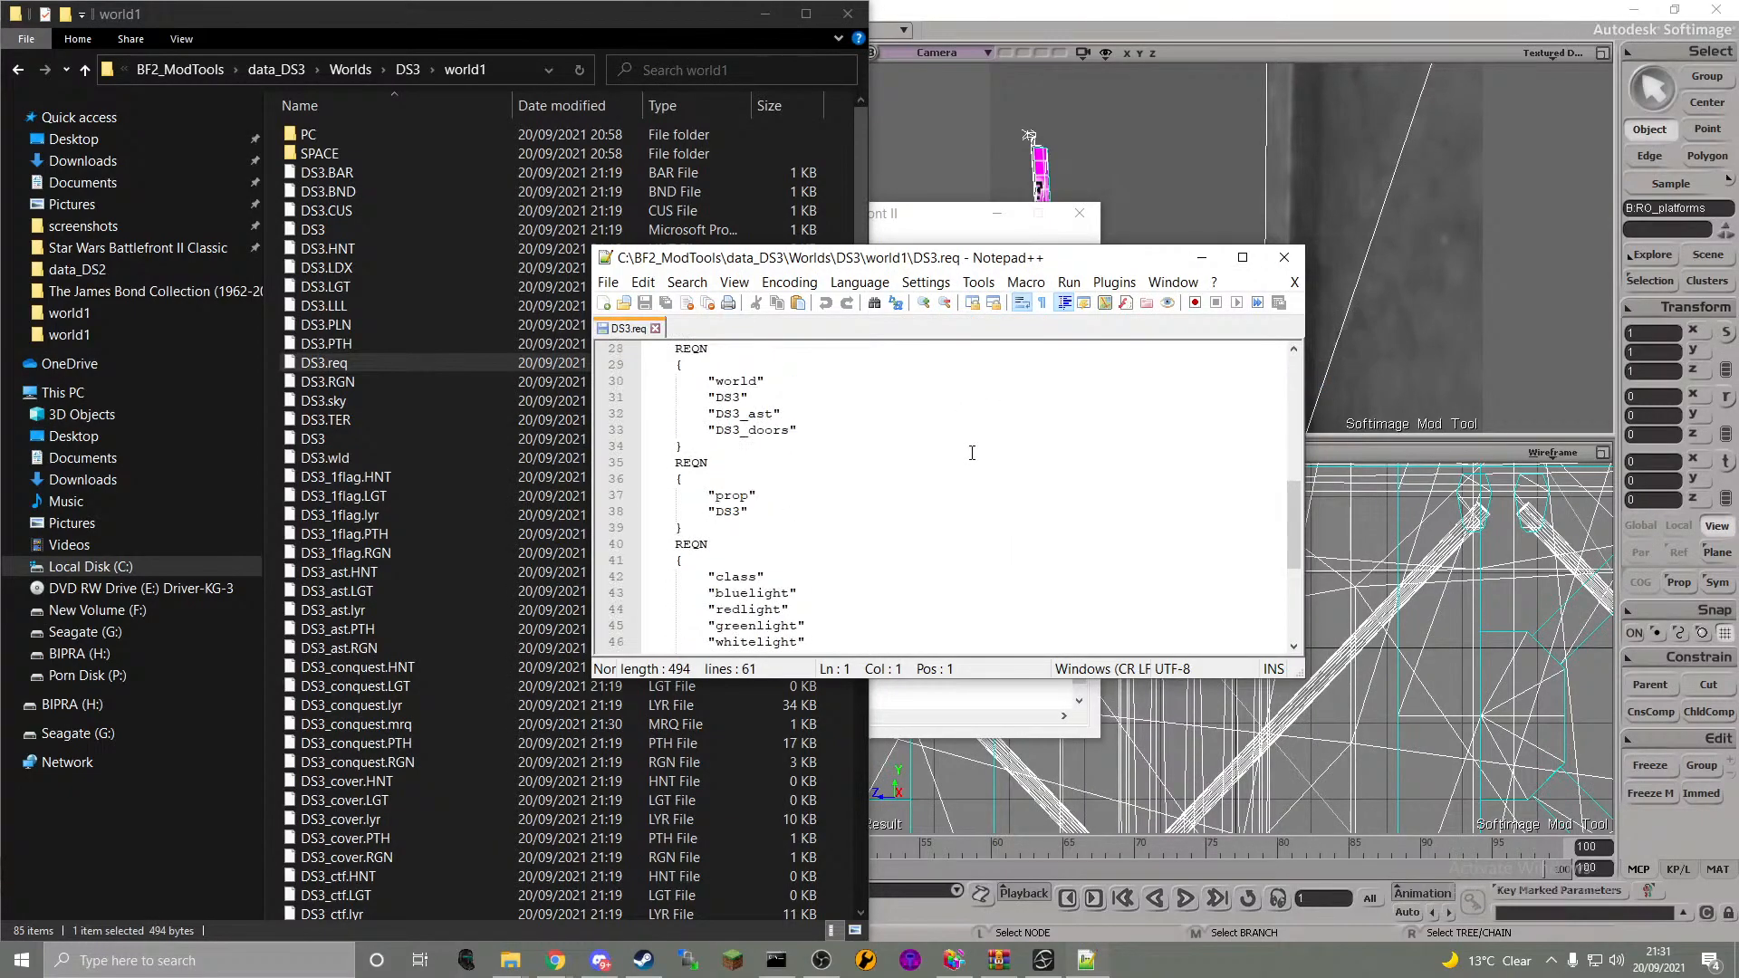
{"action": "scroll", "coordinate": [972, 453], "scroll_direction": "down", "scroll_amount": 3}
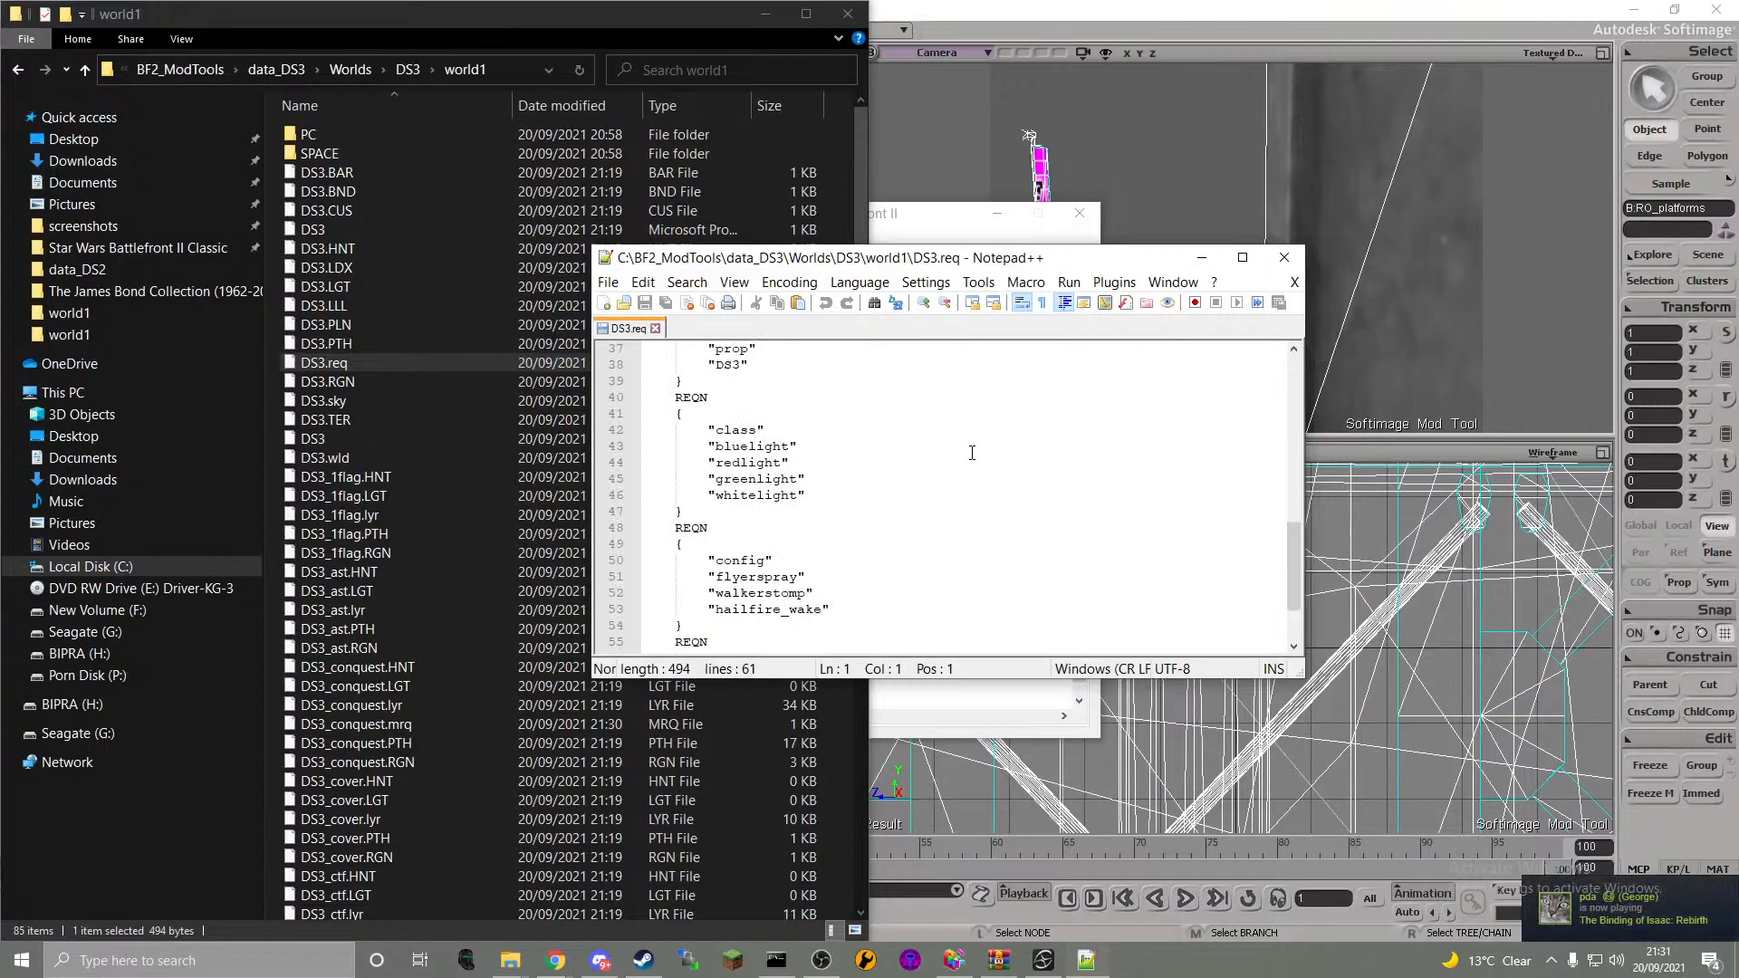
{"action": "scroll", "coordinate": [972, 453], "scroll_direction": "down", "scroll_amount": 2}
{"action": "left_click", "coordinate": [800, 596]}
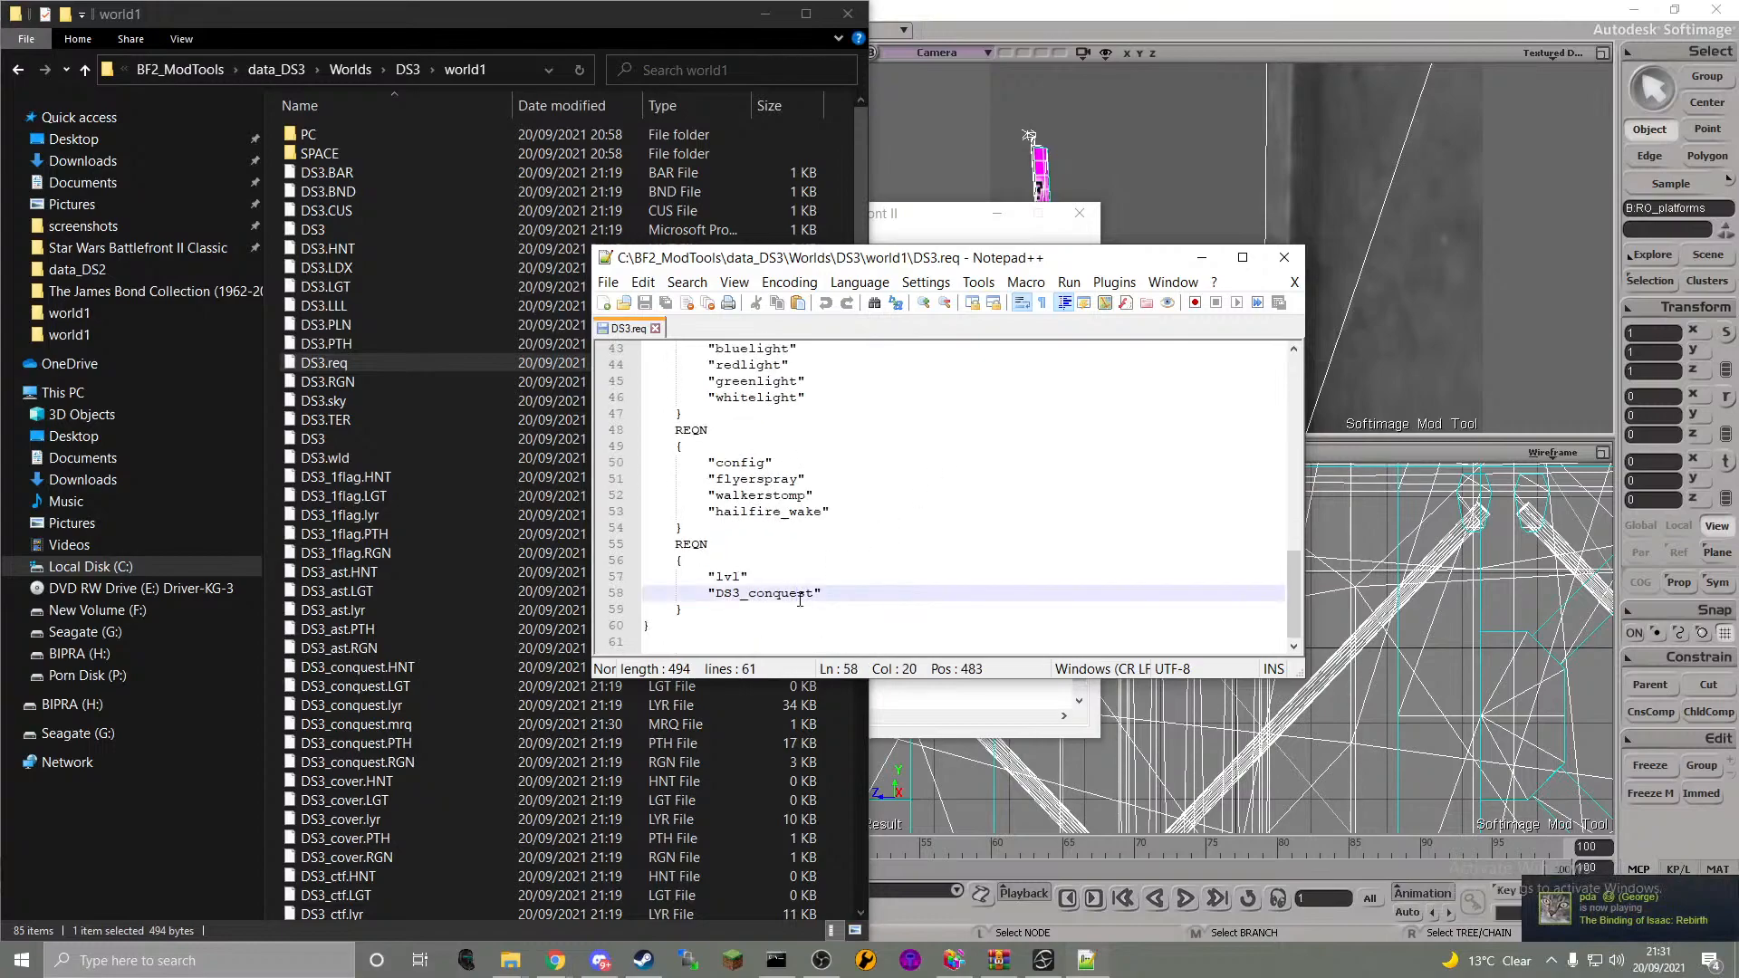
{"action": "left_click", "coordinate": [800, 620]}
{"action": "scroll", "coordinate": [487, 591], "scroll_direction": "down", "scroll_amount": 12}
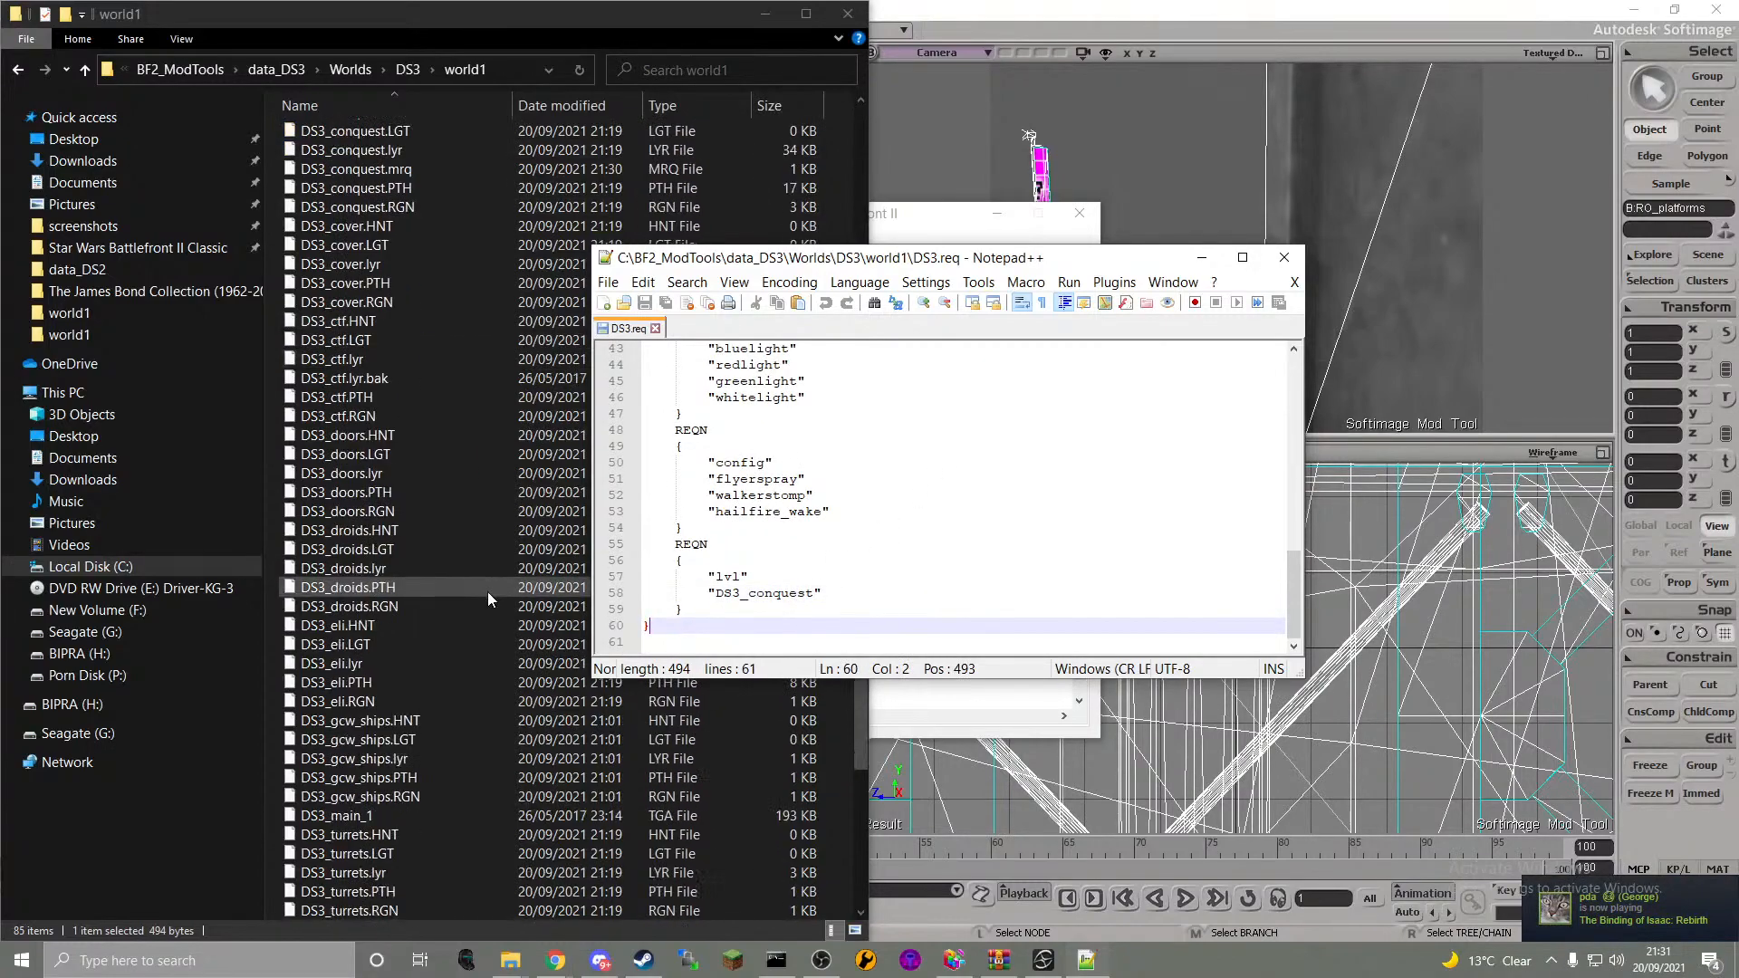
{"action": "left_click", "coordinate": [1285, 259]}
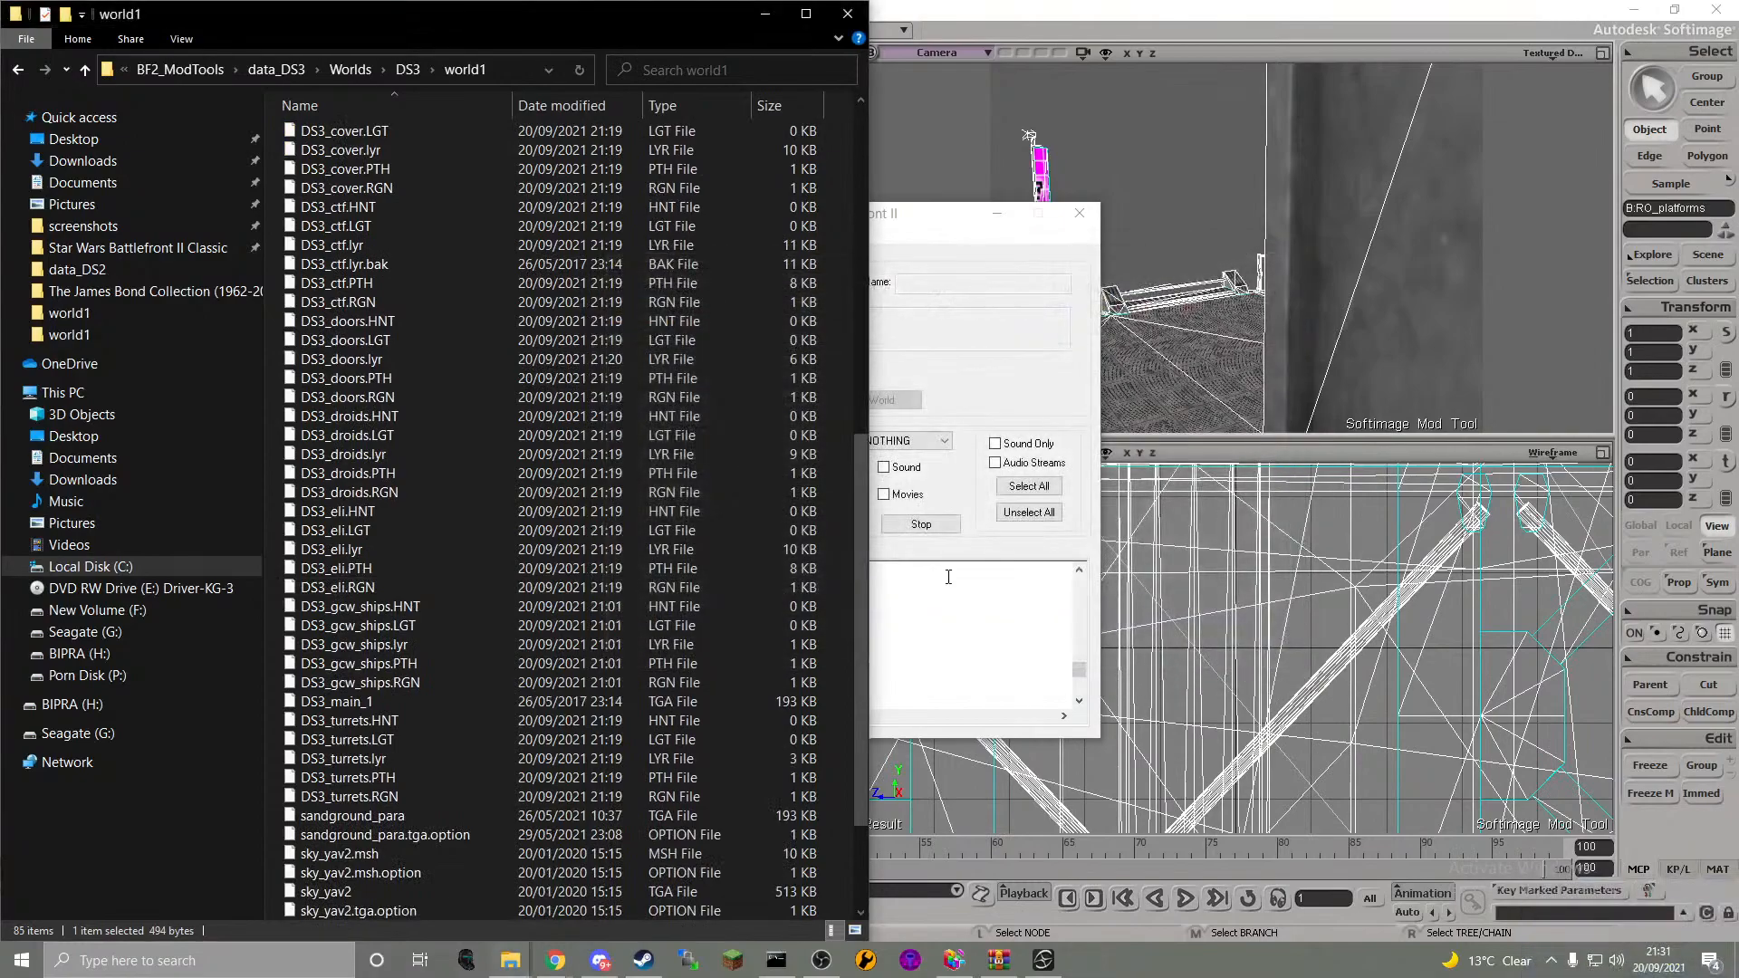
{"action": "left_click", "coordinate": [947, 593]}
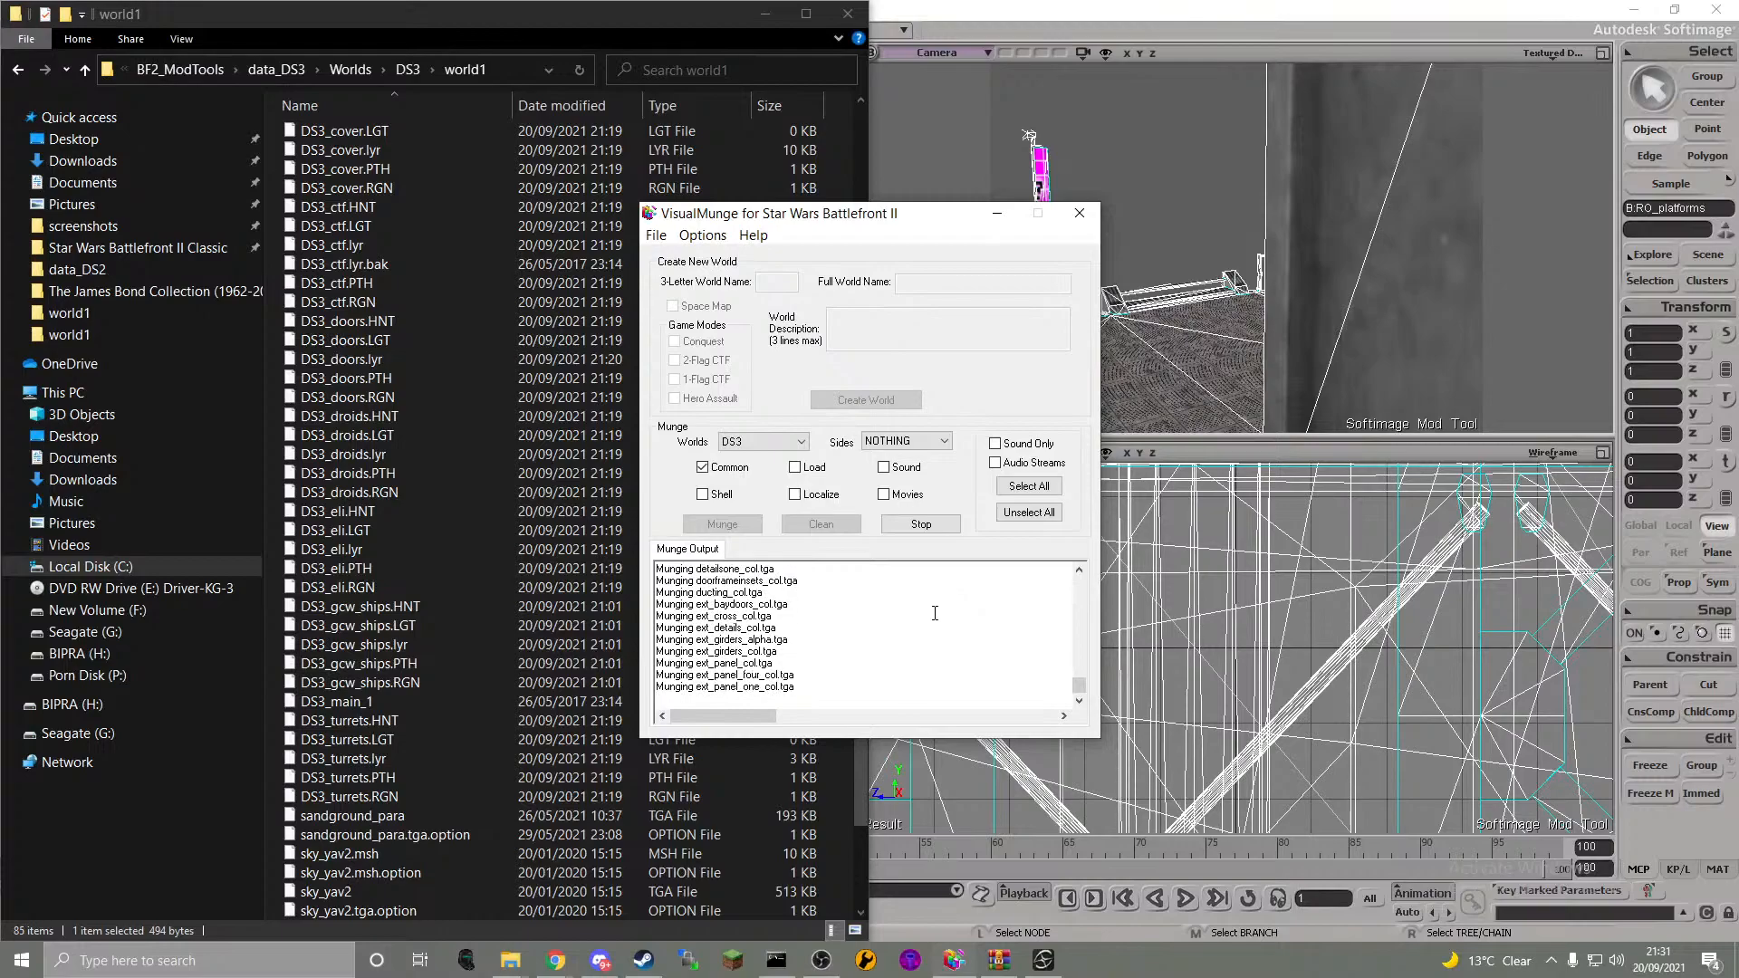
- Open DS3_turrets.lyr in Notepad++, examine its chaingun turret objects, close it and look back over the world1 file list
{"action": "left_click", "coordinate": [638, 761]}
{"action": "right_click", "coordinate": [638, 758]}
{"action": "left_click", "coordinate": [721, 412]}
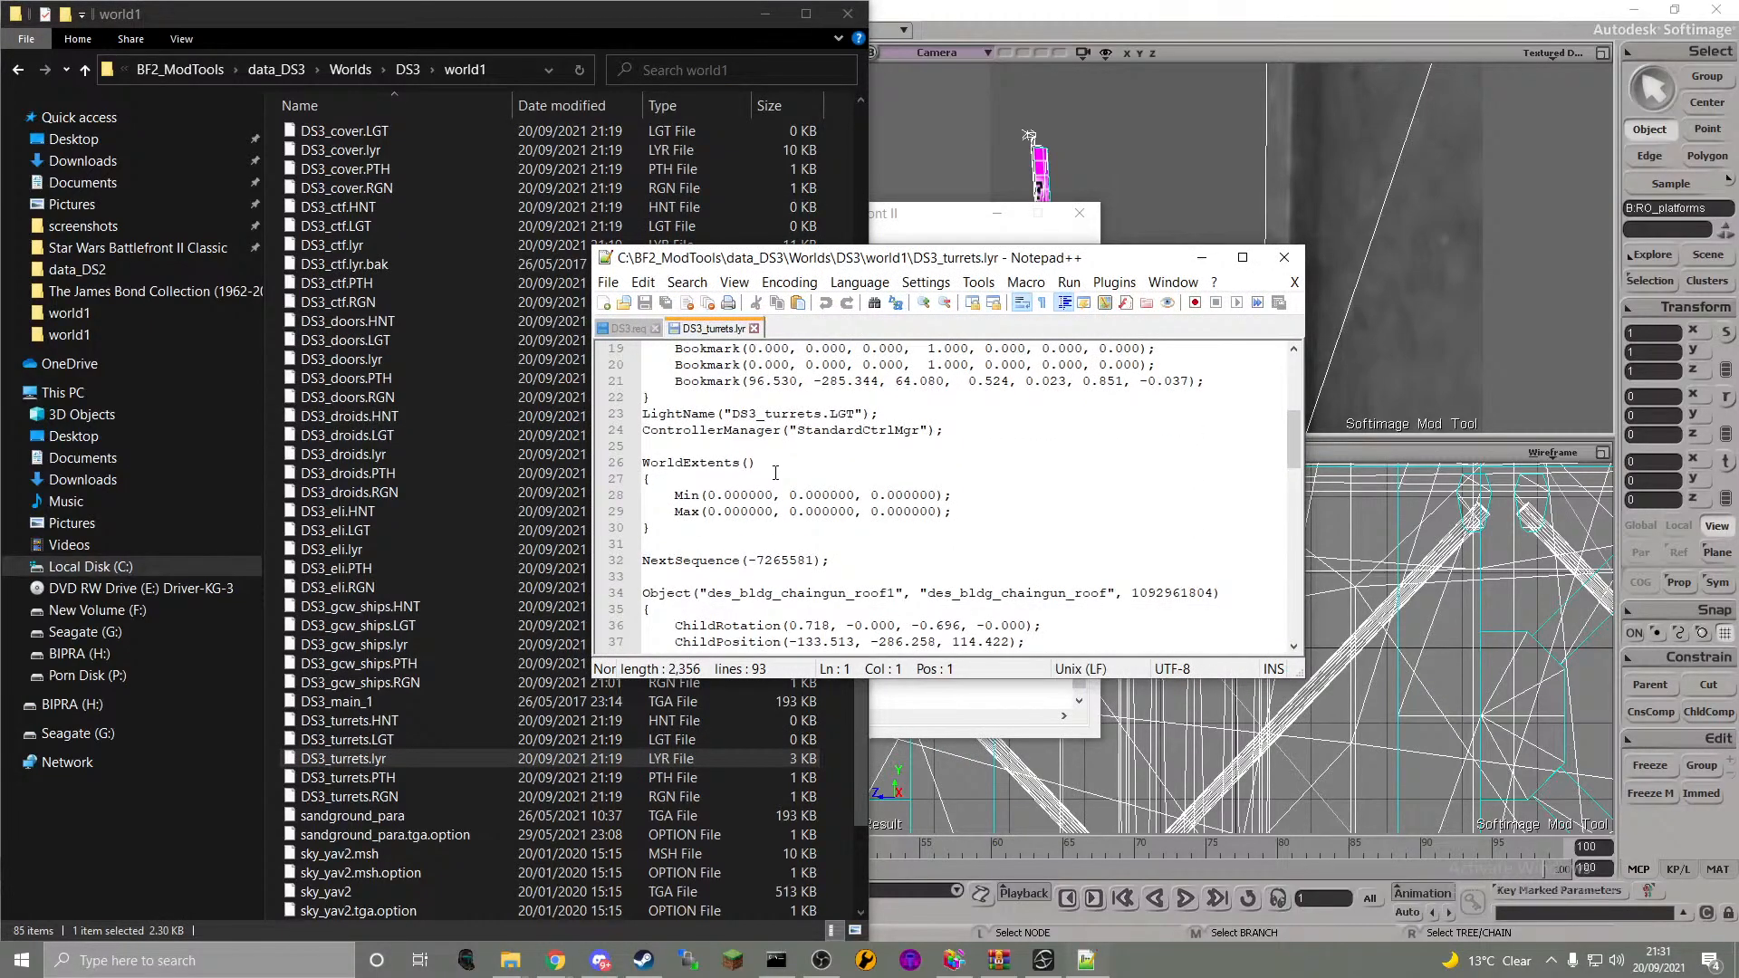
{"action": "scroll", "coordinate": [776, 472], "scroll_direction": "down", "scroll_amount": 5}
{"action": "scroll", "coordinate": [776, 473], "scroll_direction": "down", "scroll_amount": 14}
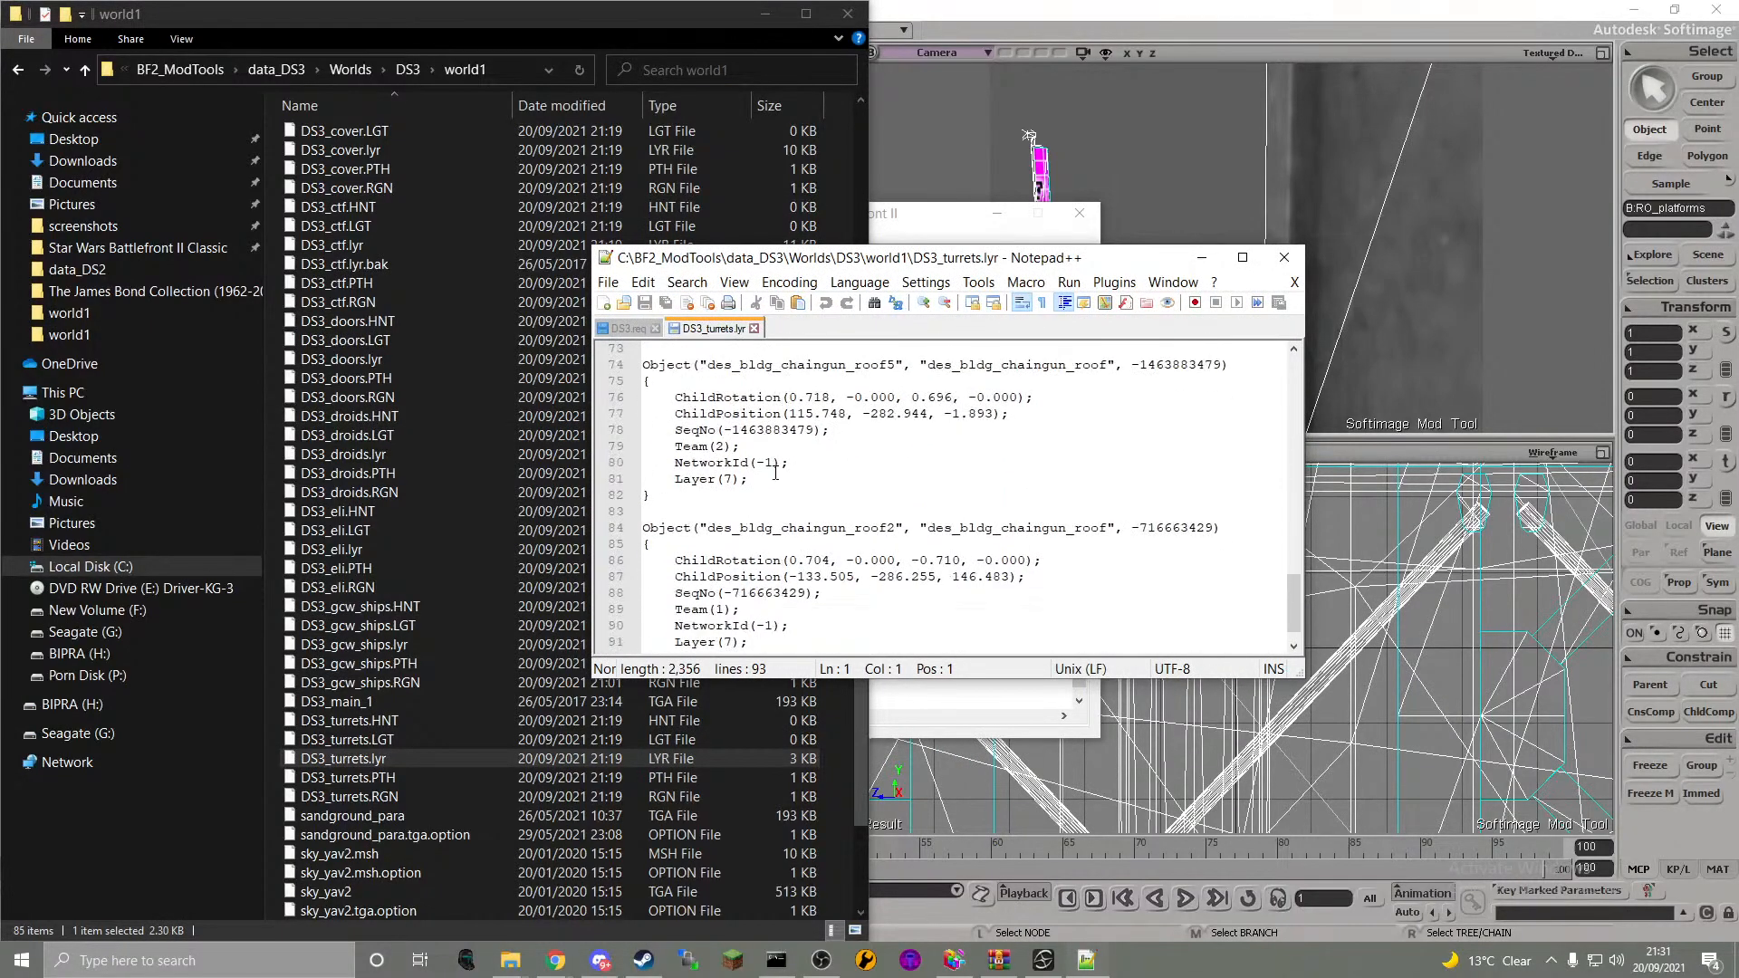
{"action": "scroll", "coordinate": [779, 419], "scroll_direction": "up", "scroll_amount": 20}
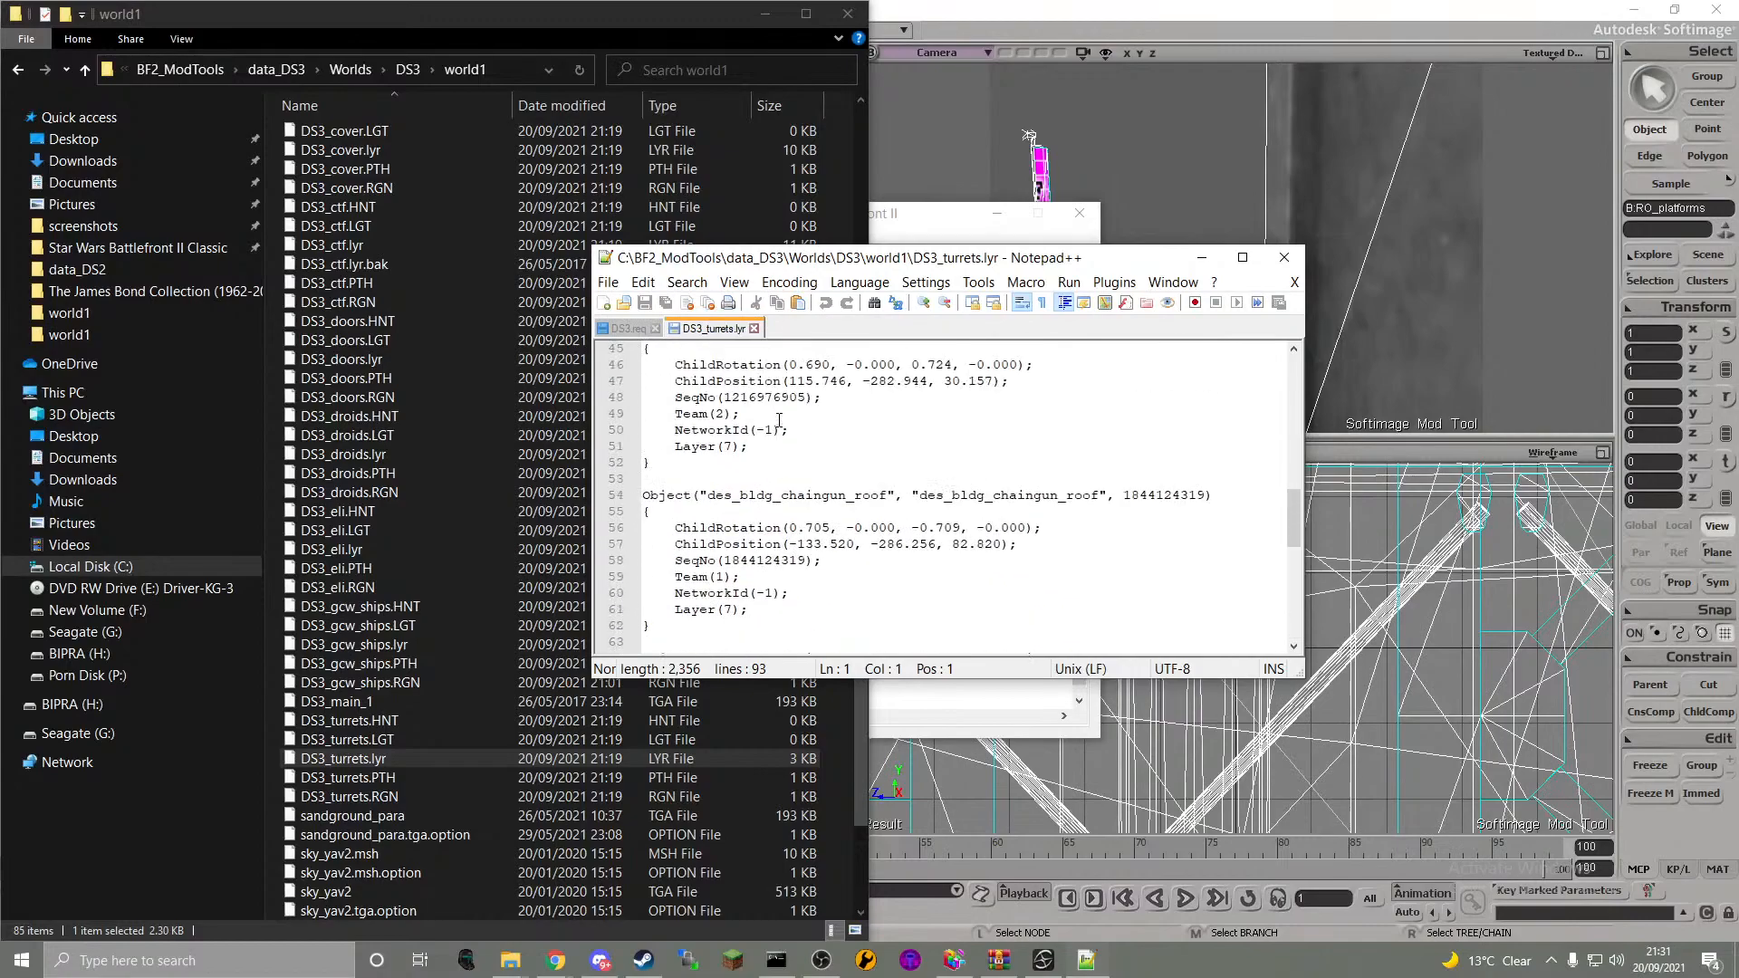
{"action": "scroll", "coordinate": [779, 419], "scroll_direction": "down", "scroll_amount": 2}
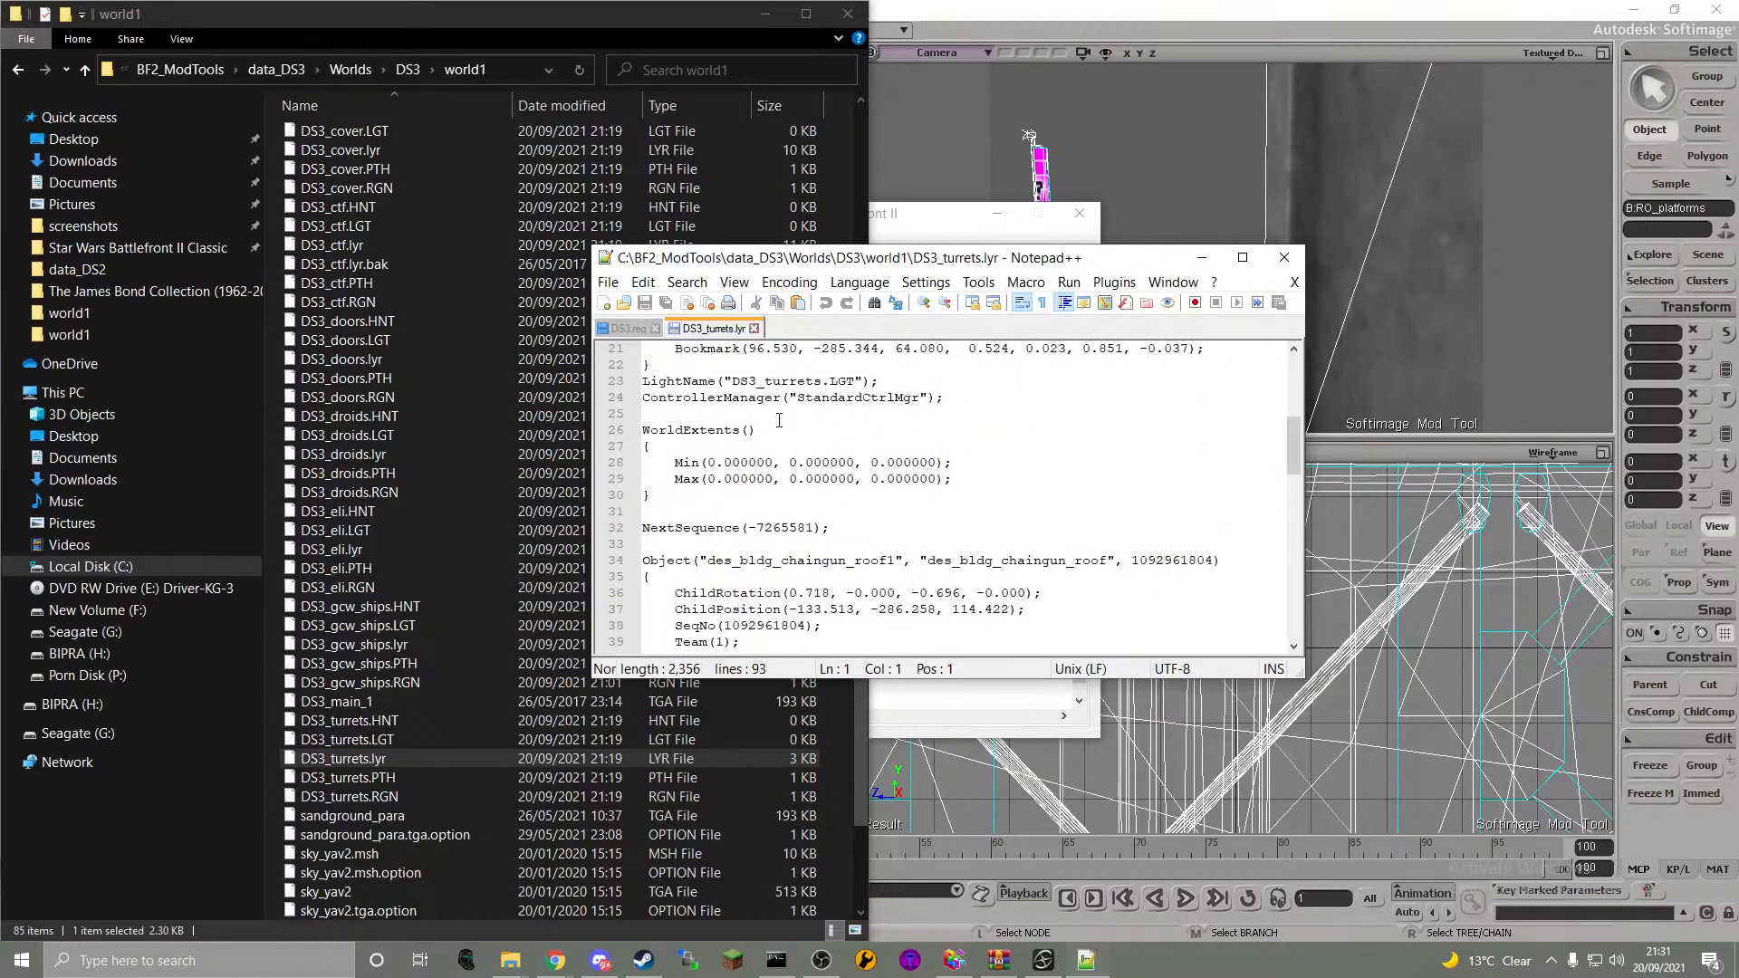
{"action": "right_click", "coordinate": [718, 332]}
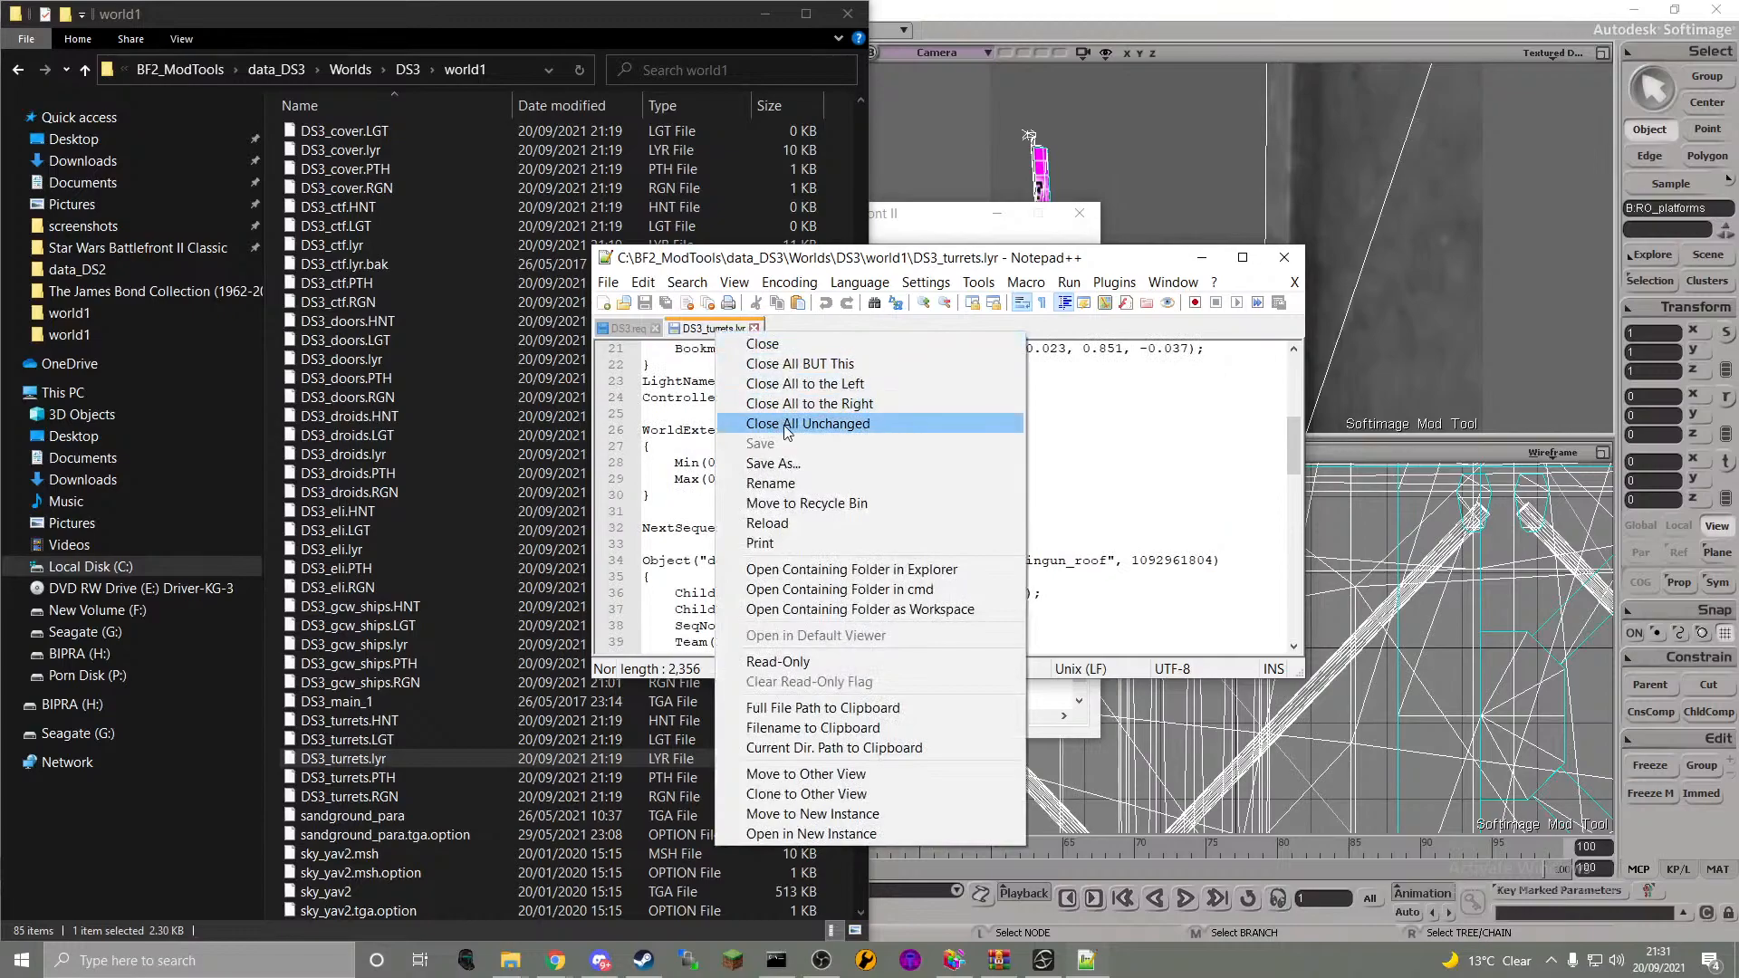
{"action": "left_click", "coordinate": [781, 423]}
{"action": "left_click", "coordinate": [1287, 263]}
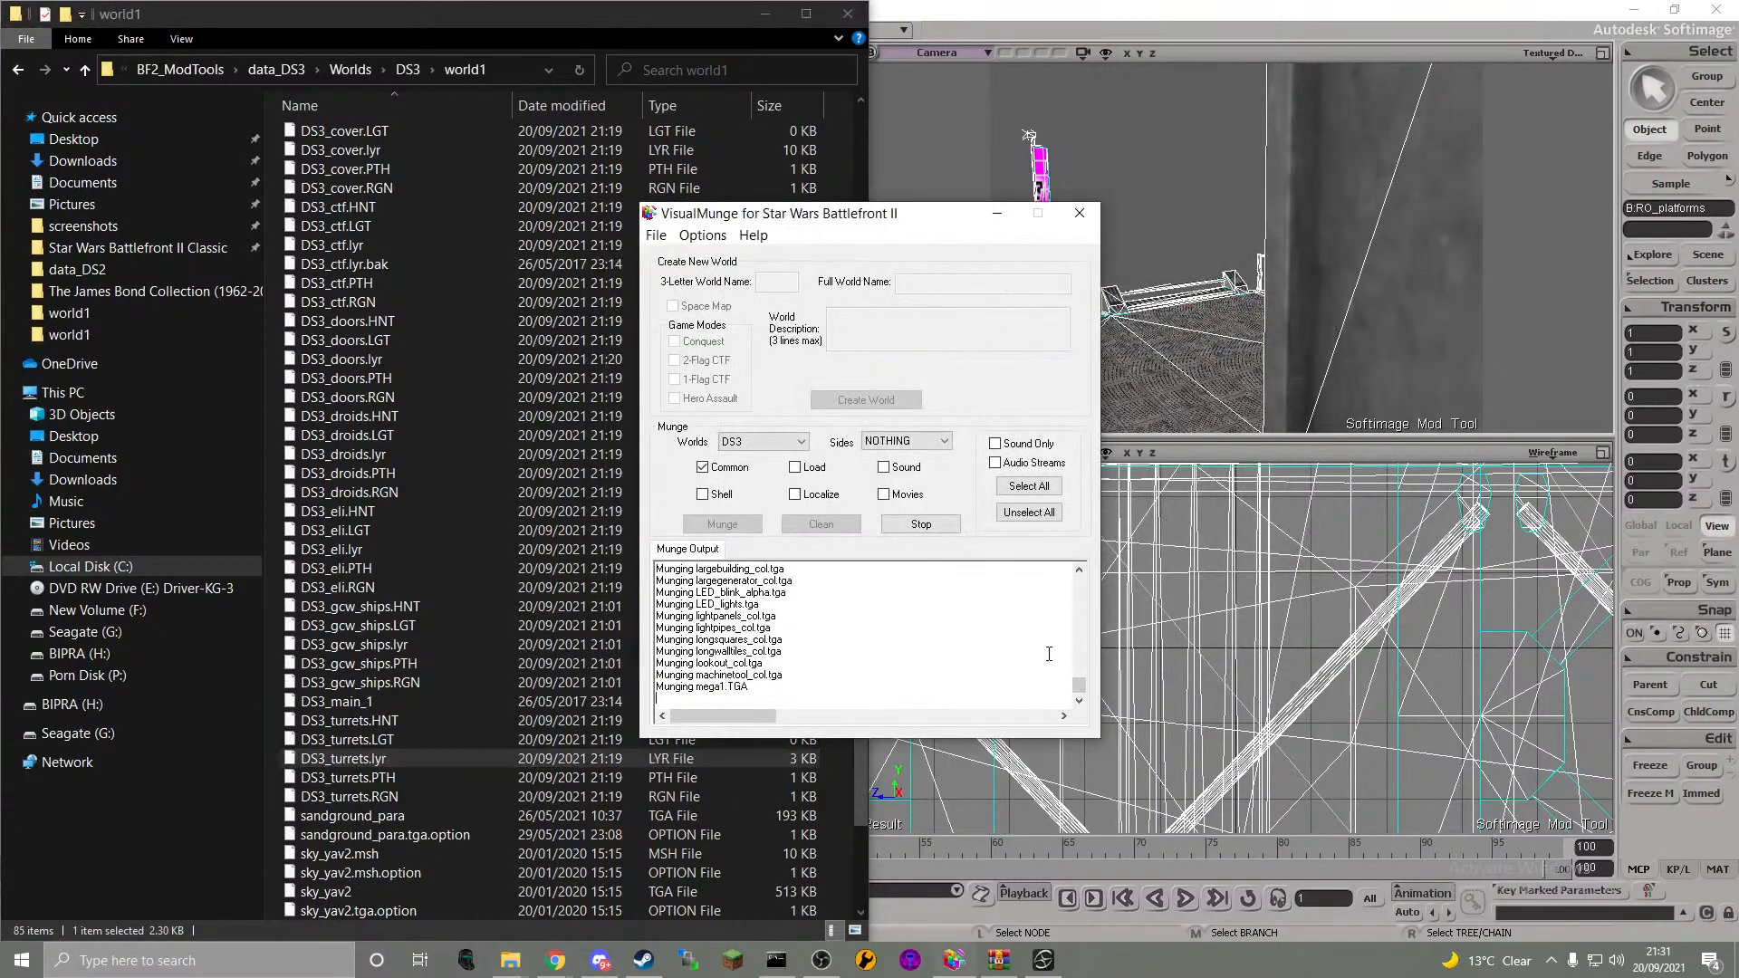
{"action": "scroll", "coordinate": [556, 666], "scroll_direction": "up", "scroll_amount": 10}
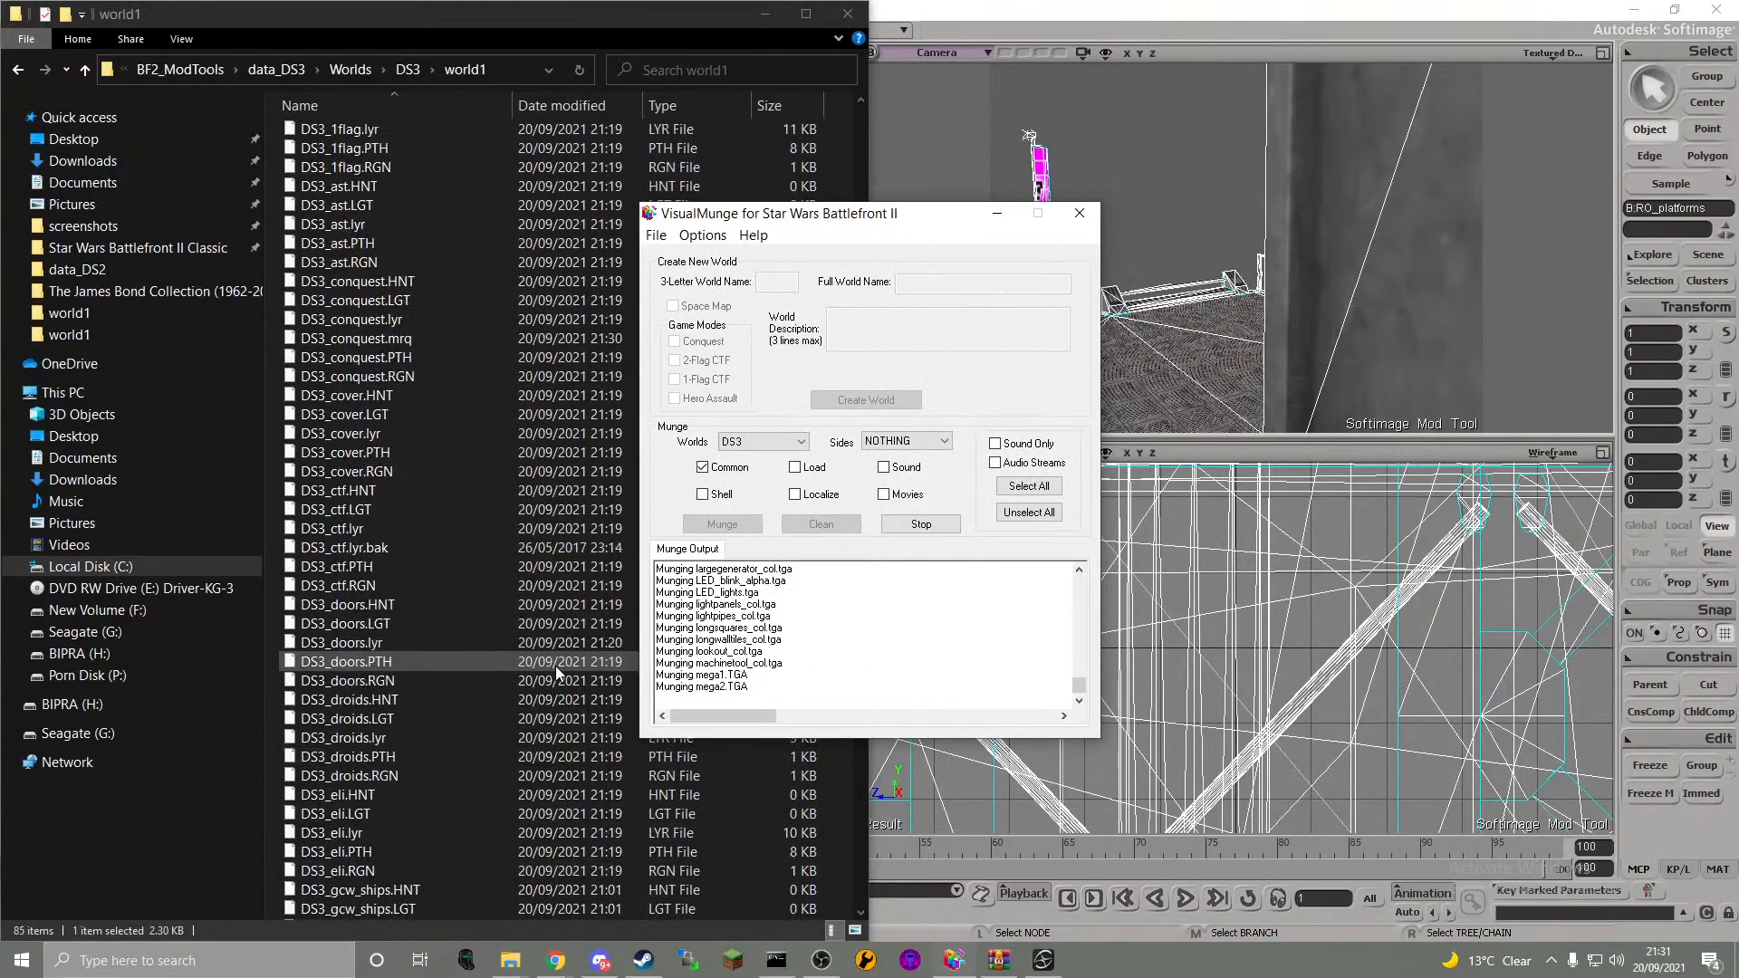
{"action": "scroll", "coordinate": [556, 666], "scroll_direction": "up", "scroll_amount": 2}
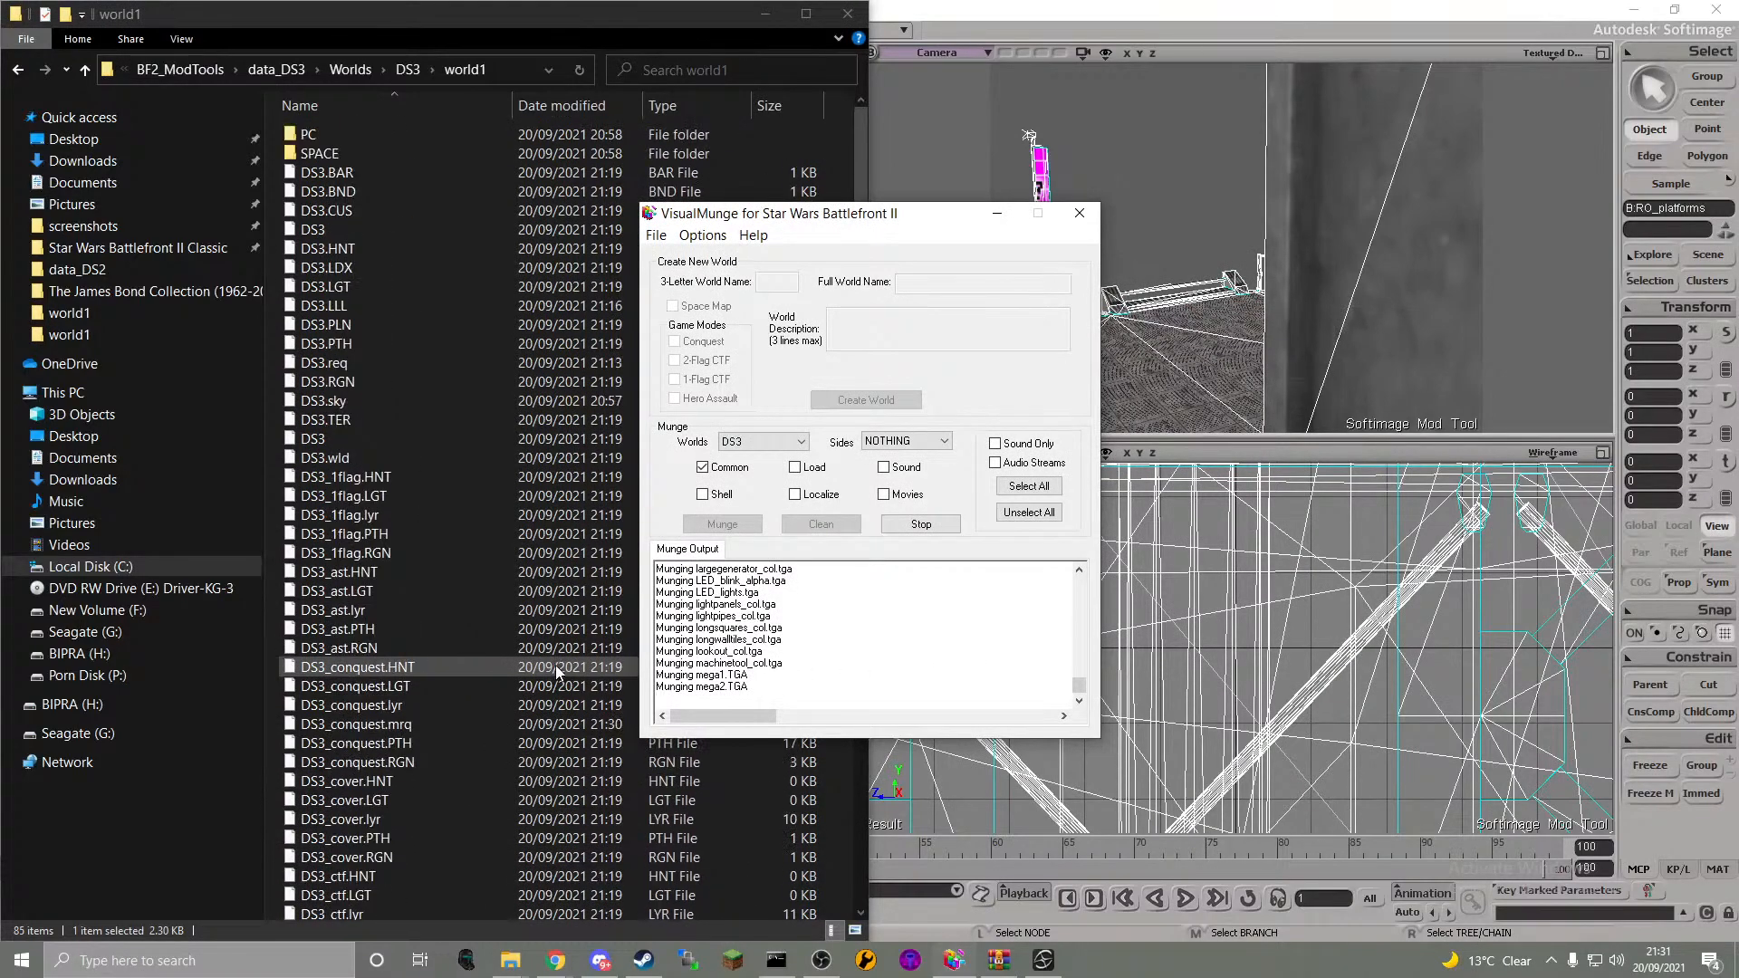
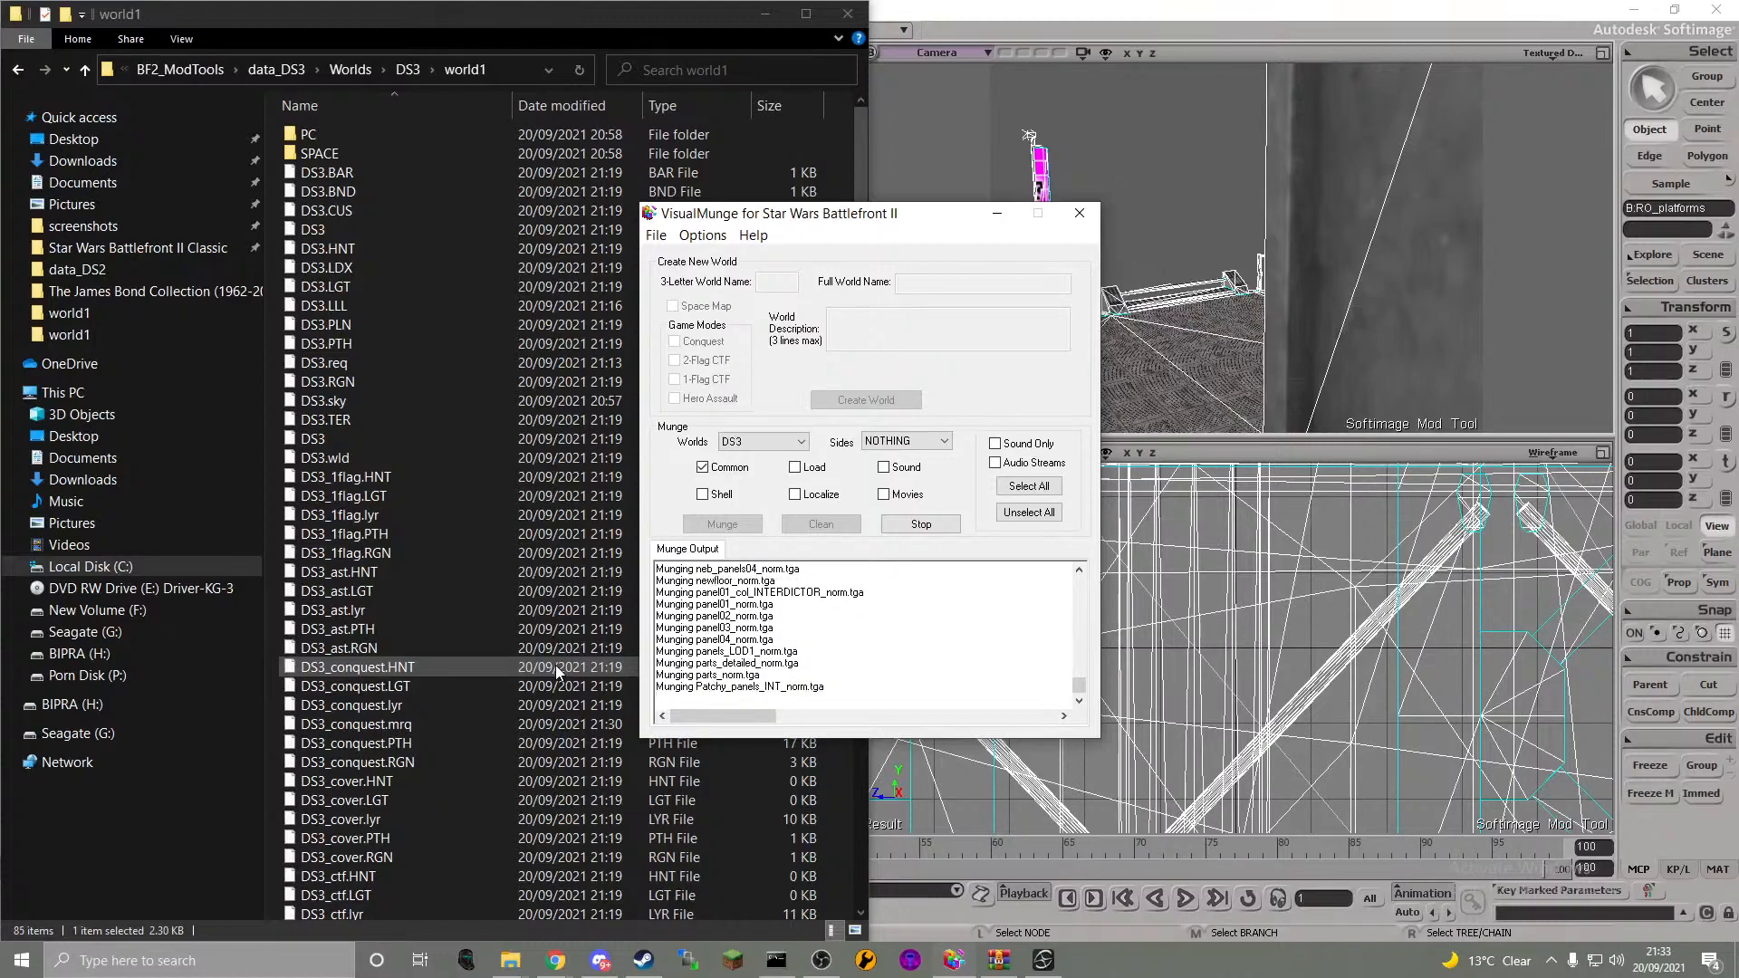
- Open a new File Explorer window and move it and the 3D Object Converter window out of the way
{"action": "right_click", "coordinate": [511, 960]}
{"action": "left_click", "coordinate": [504, 863]}
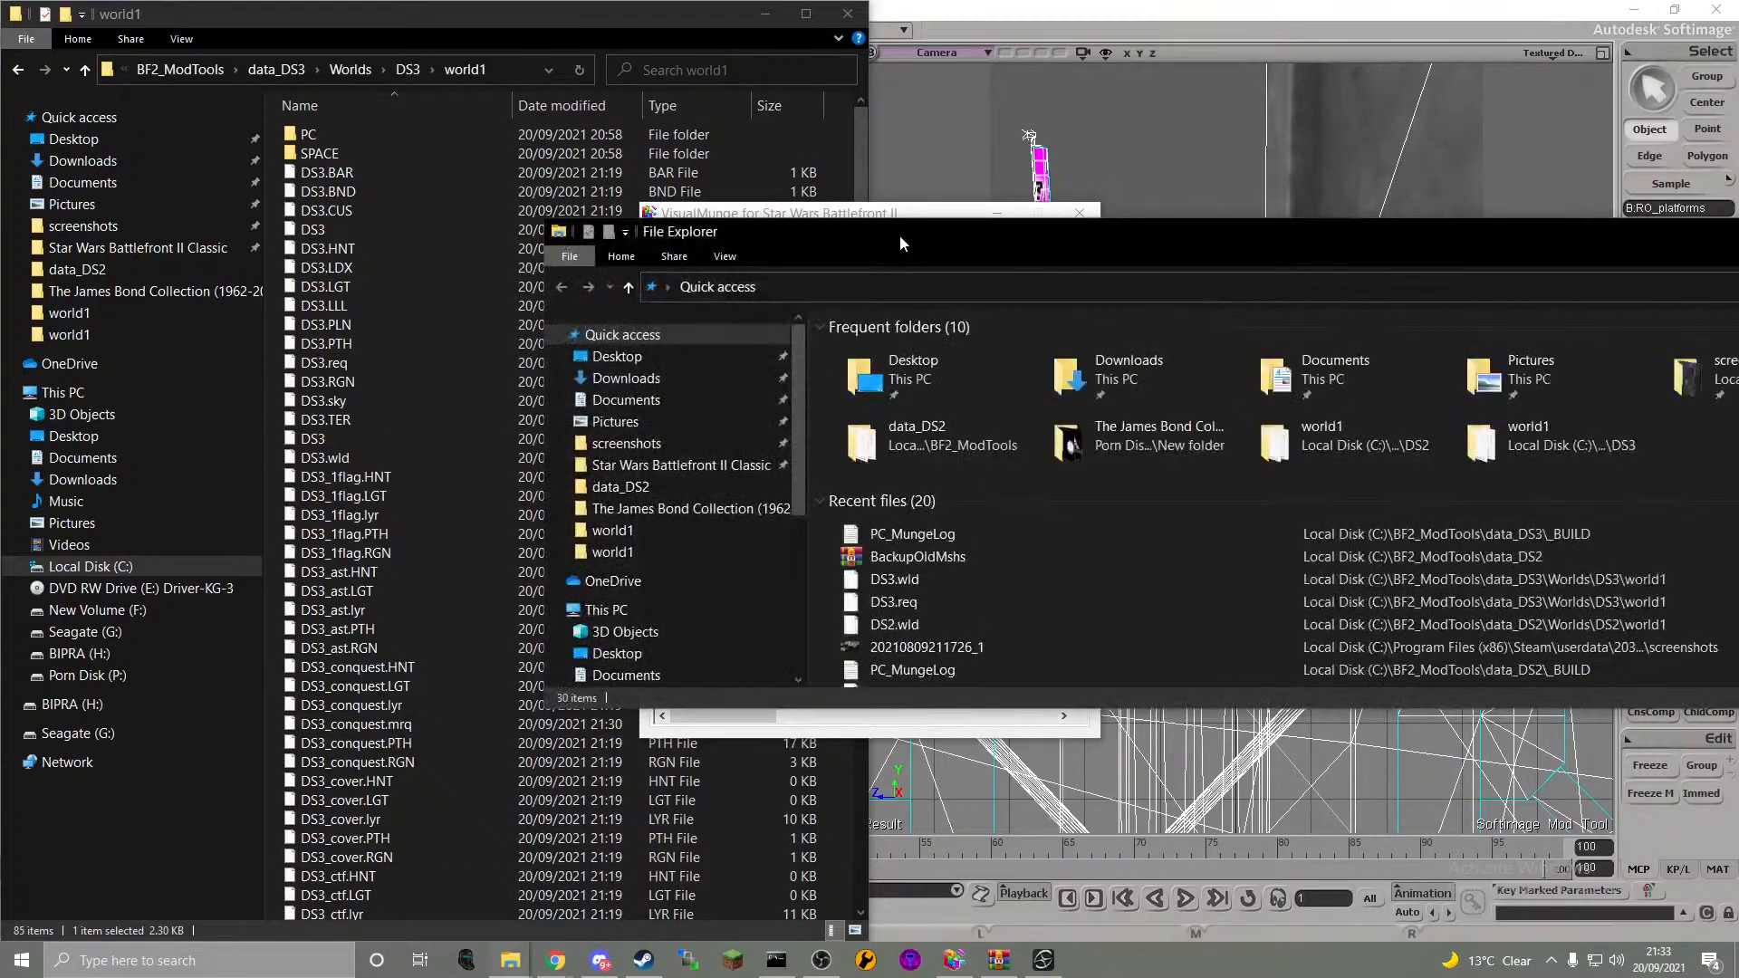
{"action": "left_click_drag", "start_coordinate": [899, 236], "coordinate": [1738, 362]}
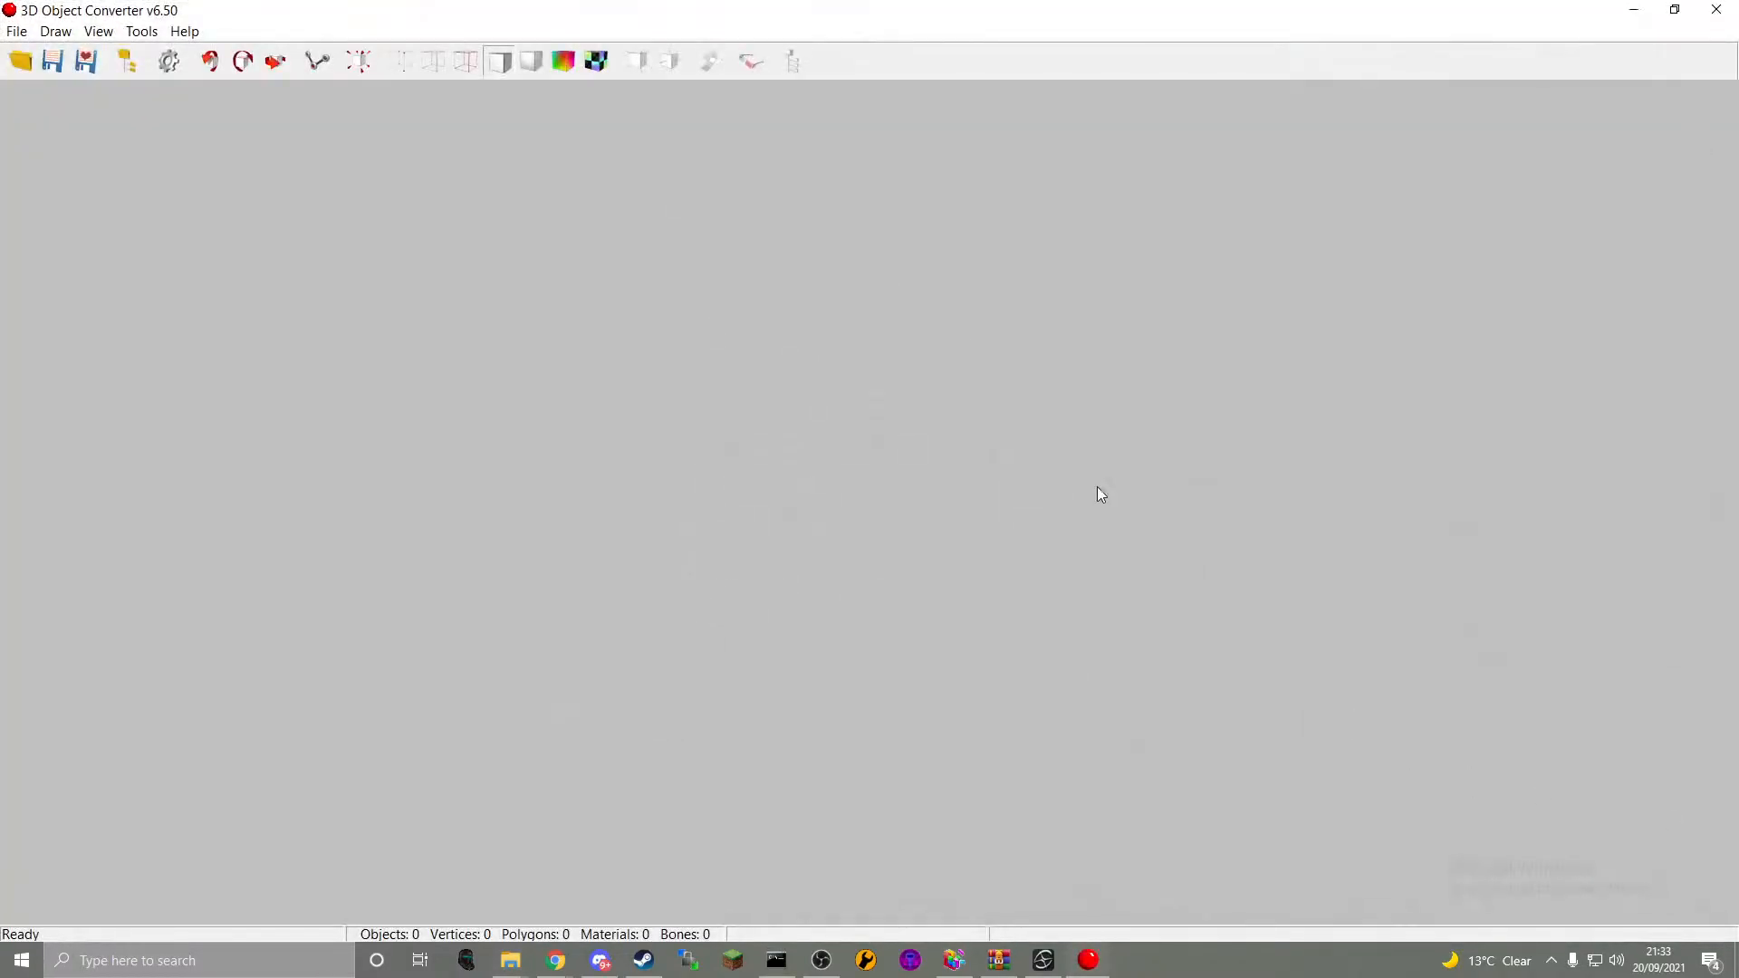
{"action": "left_click_drag", "start_coordinate": [513, 5], "coordinate": [1738, 534]}
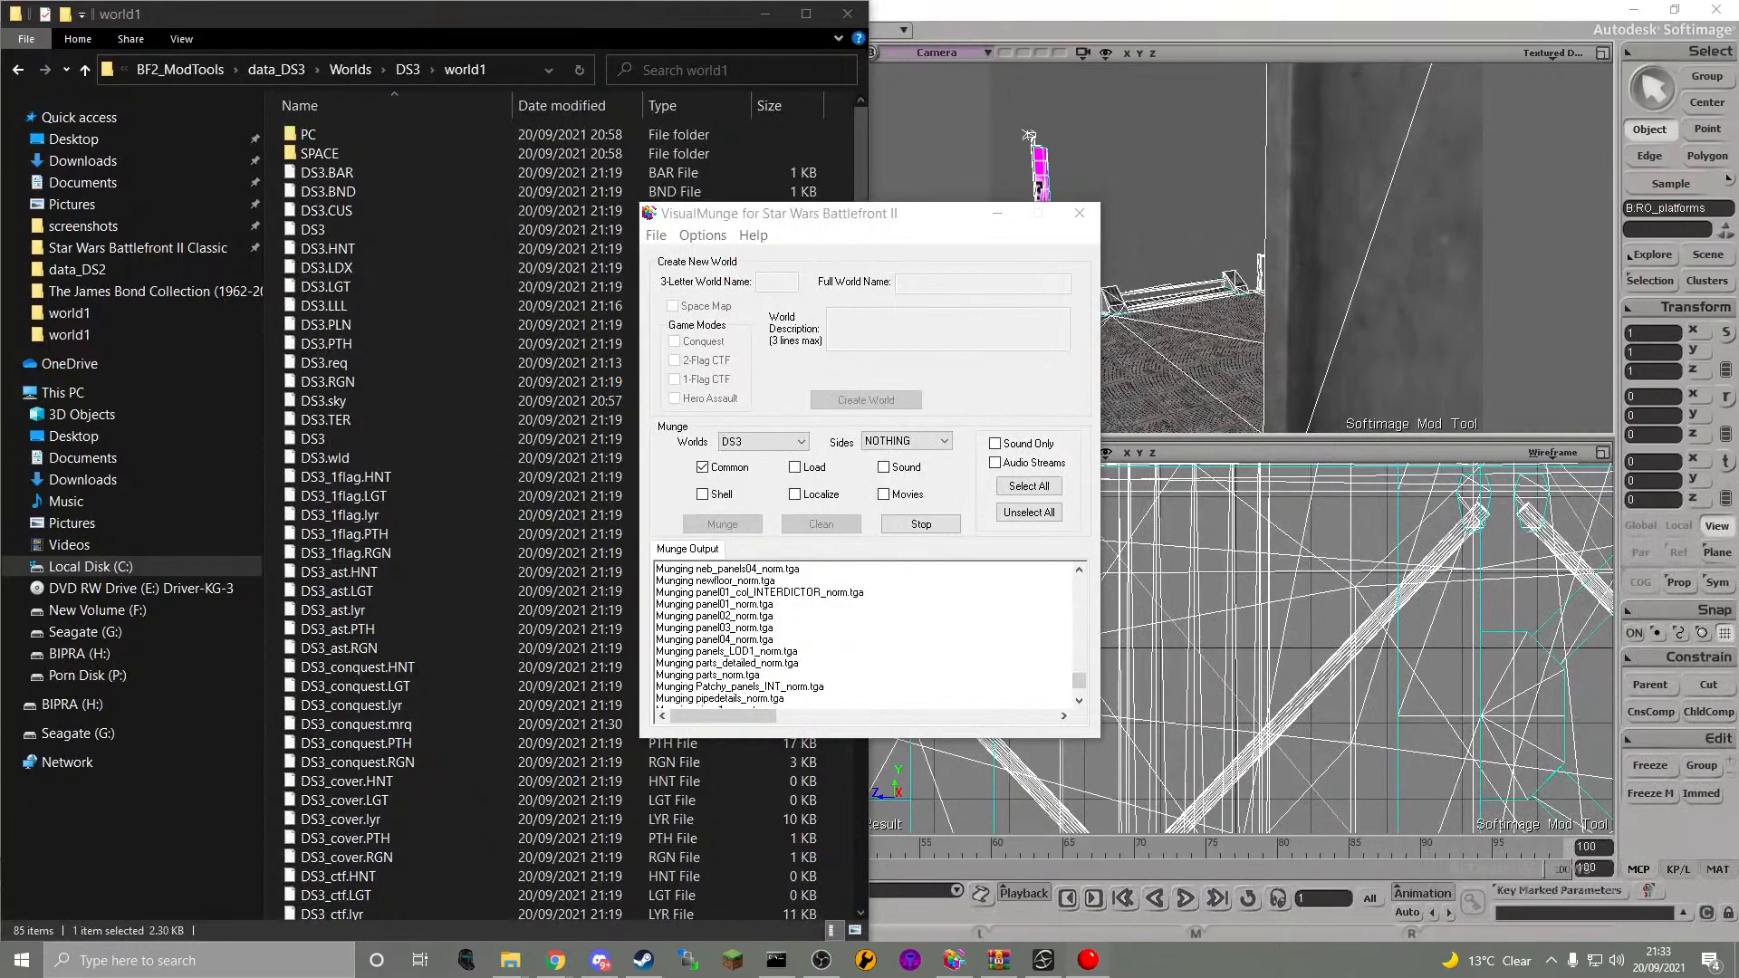
{"action": "left_click_drag", "start_coordinate": [893, 220], "coordinate": [1738, 404]}
{"action": "left_click", "coordinate": [883, 715]}
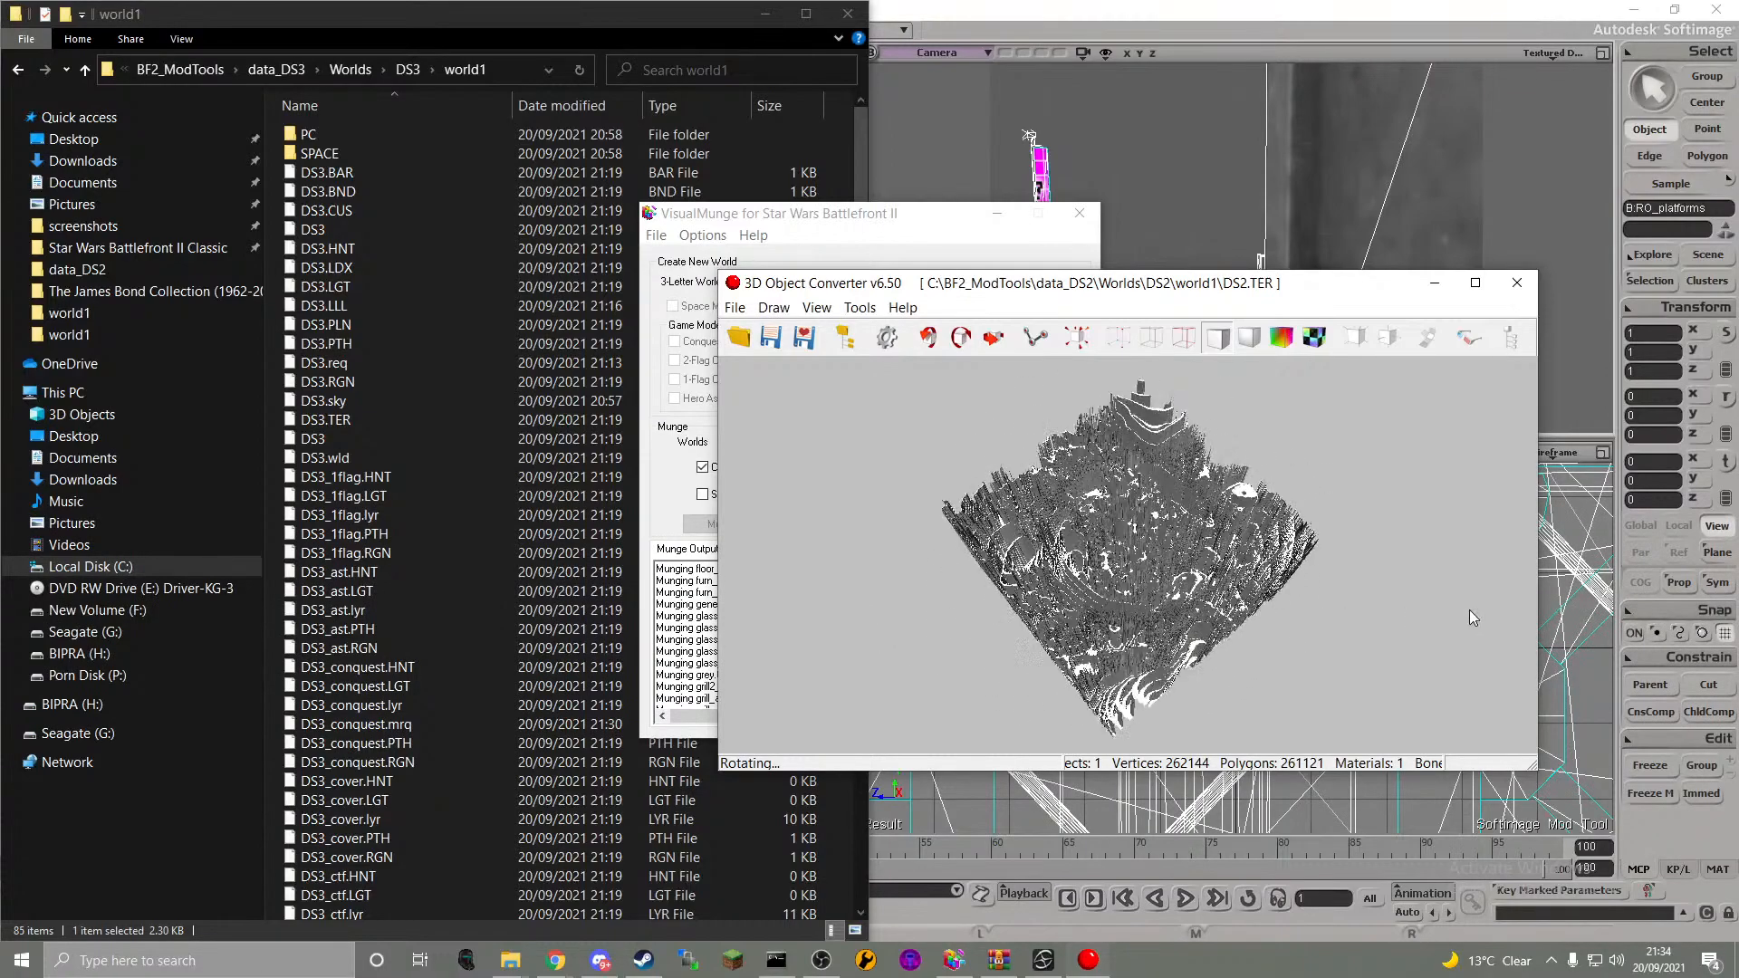
- Rotate the DS2.TER terrain in 3D Object Converter to inspect its shape, and move the window aside
{"action": "left_click", "coordinate": [1061, 597]}
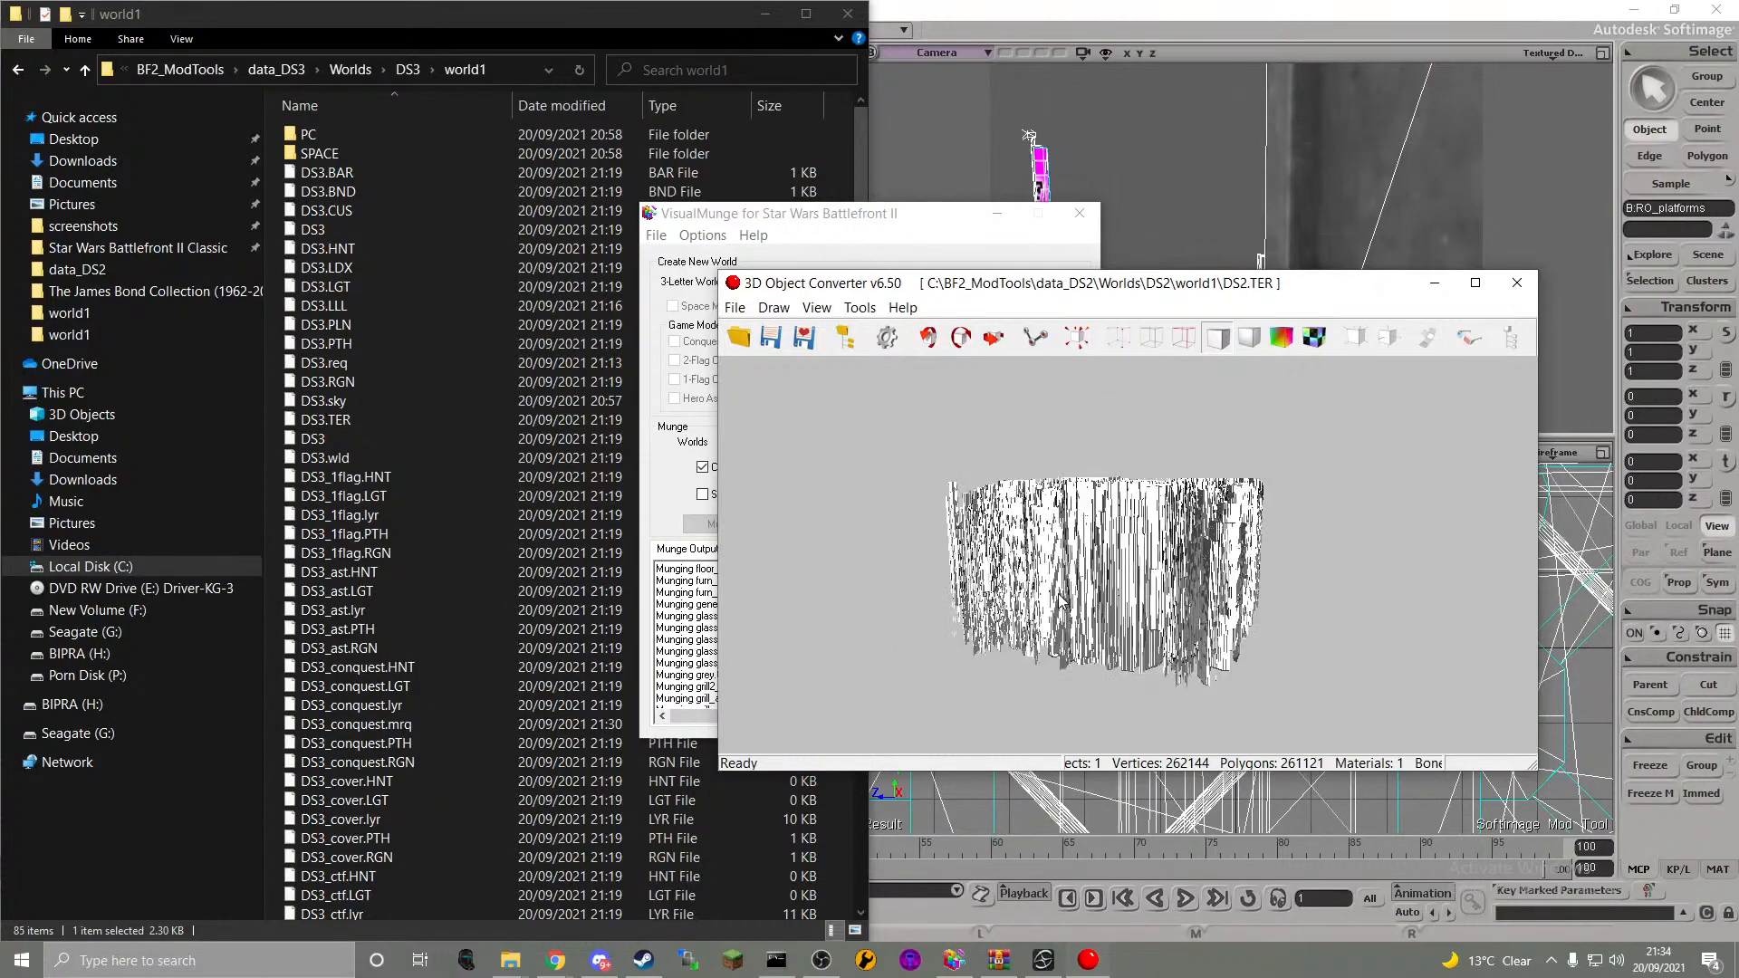
{"action": "left_click_drag", "start_coordinate": [908, 628], "coordinate": [1182, 779]}
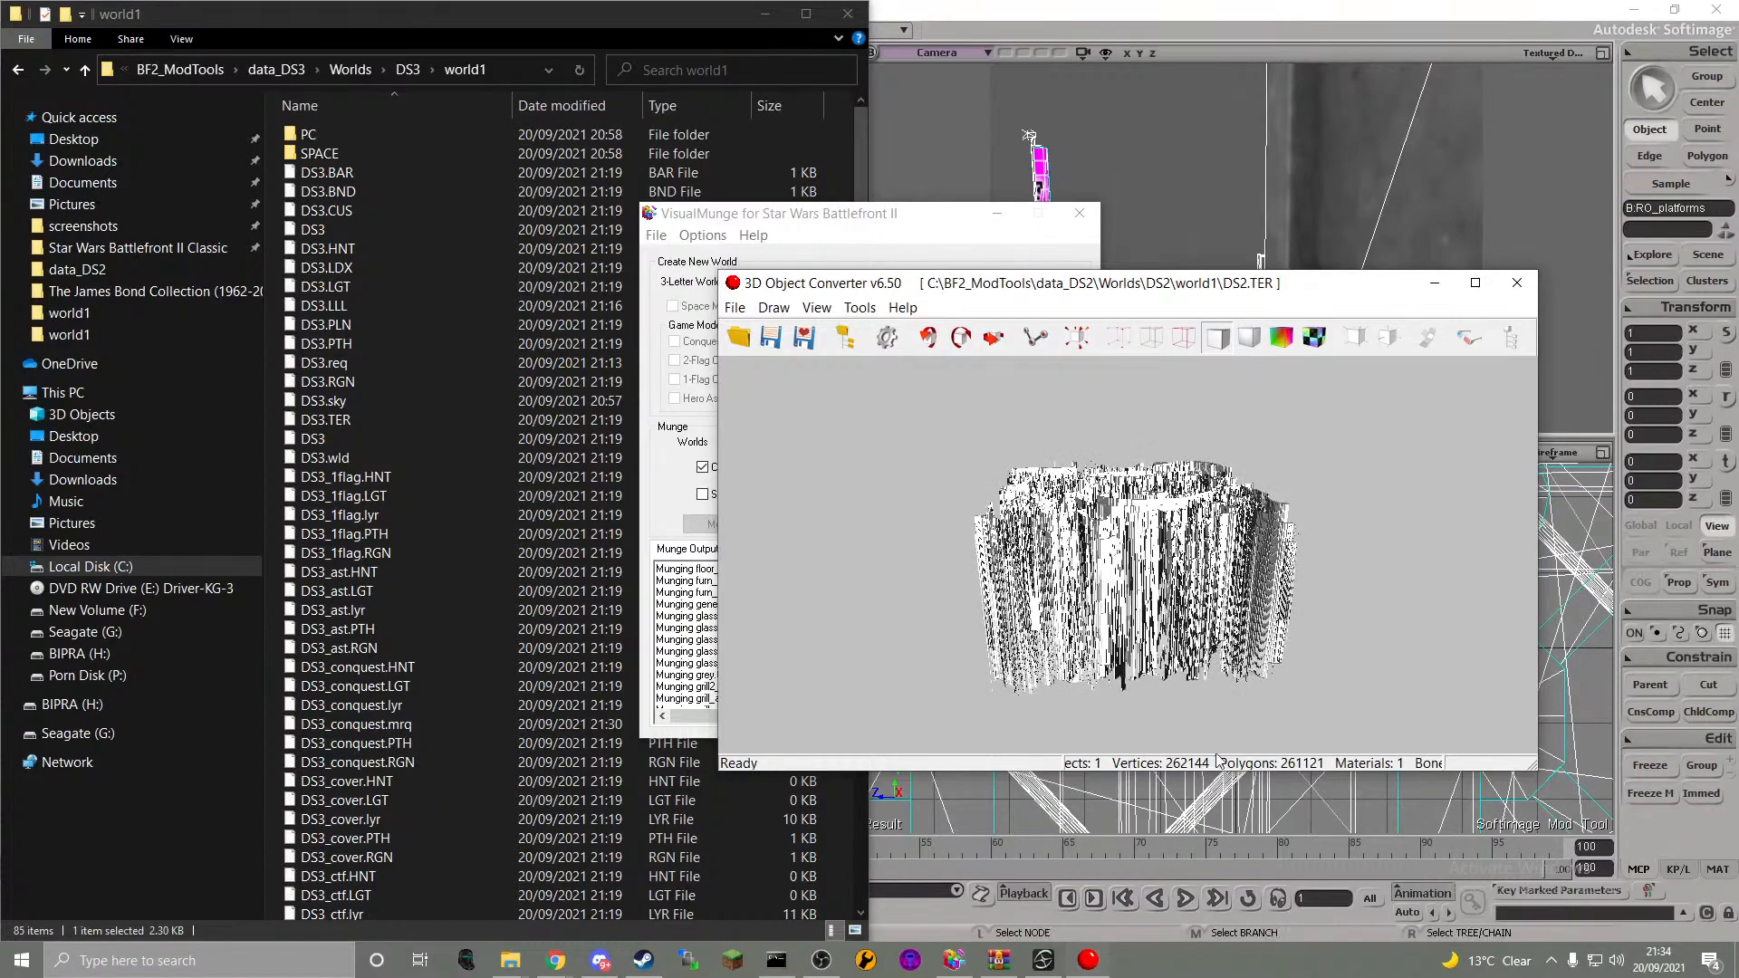
{"action": "left_click_drag", "start_coordinate": [1184, 291], "coordinate": [1738, 353]}
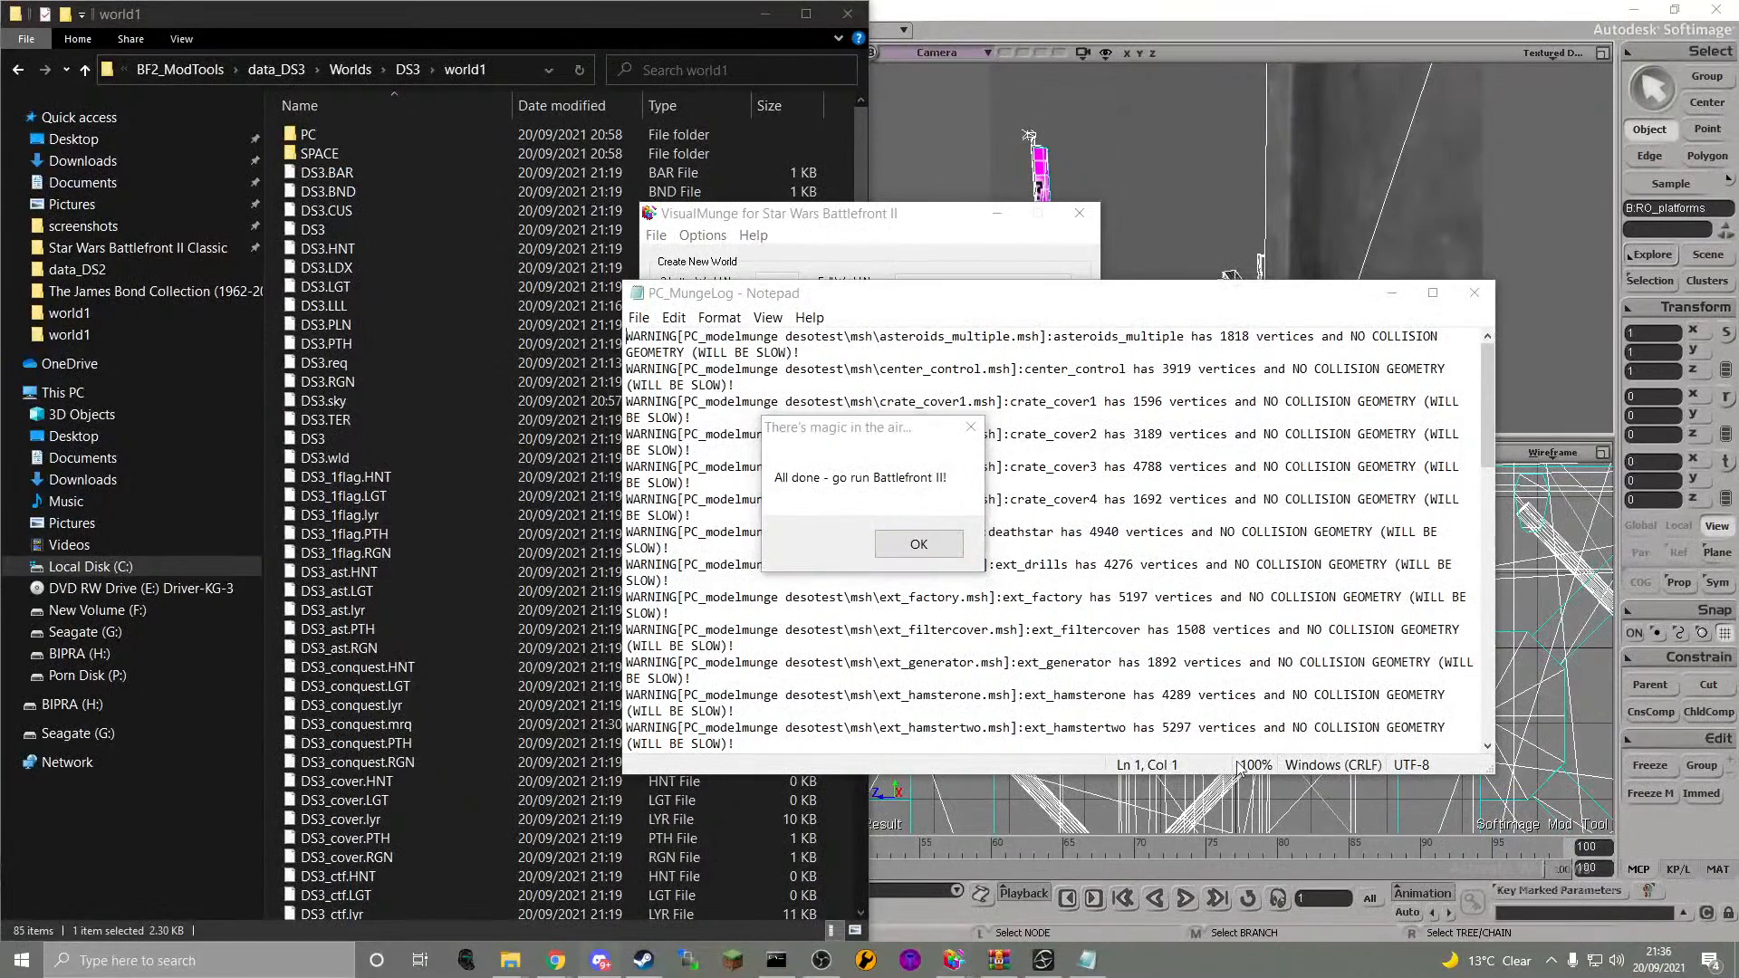
- Dismiss the munge completion message, read PC_MungeLog down to its DS3.req and DS3_conquest.mrq errors, and close the log
{"action": "left_click", "coordinate": [919, 543]}
{"action": "left_click", "coordinate": [1039, 531]}
{"action": "scroll", "coordinate": [1099, 534], "scroll_direction": "down", "scroll_amount": 10}
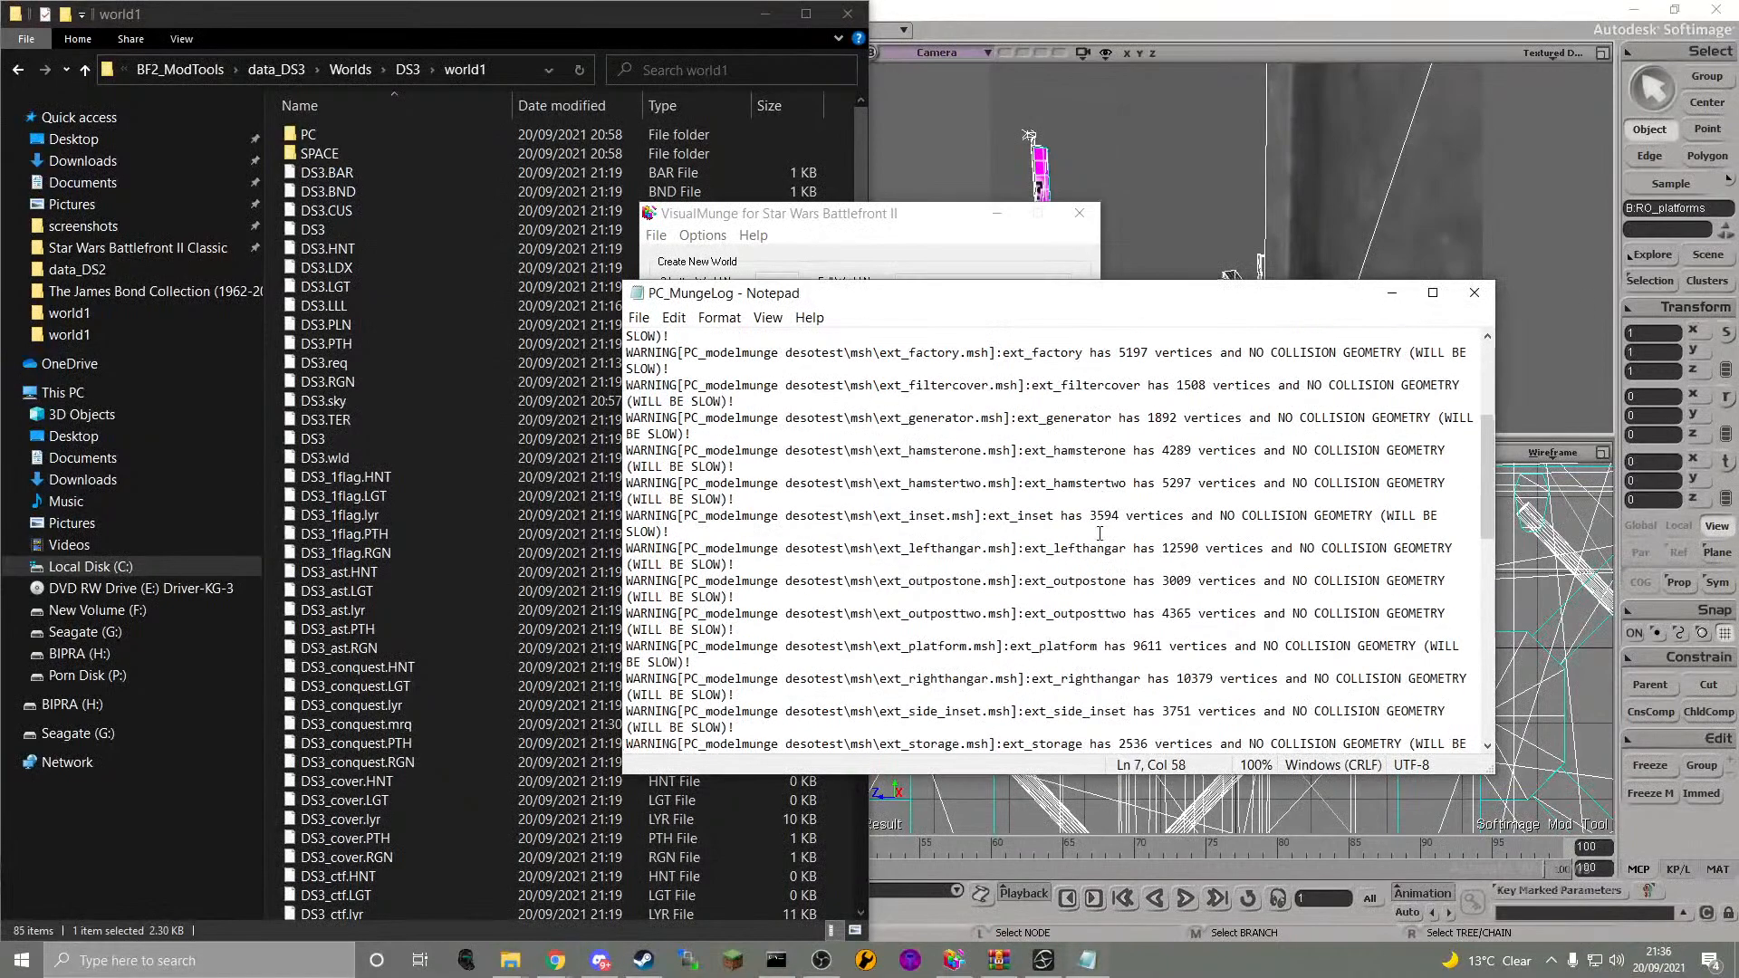
{"action": "scroll", "coordinate": [1100, 535], "scroll_direction": "down", "scroll_amount": 1}
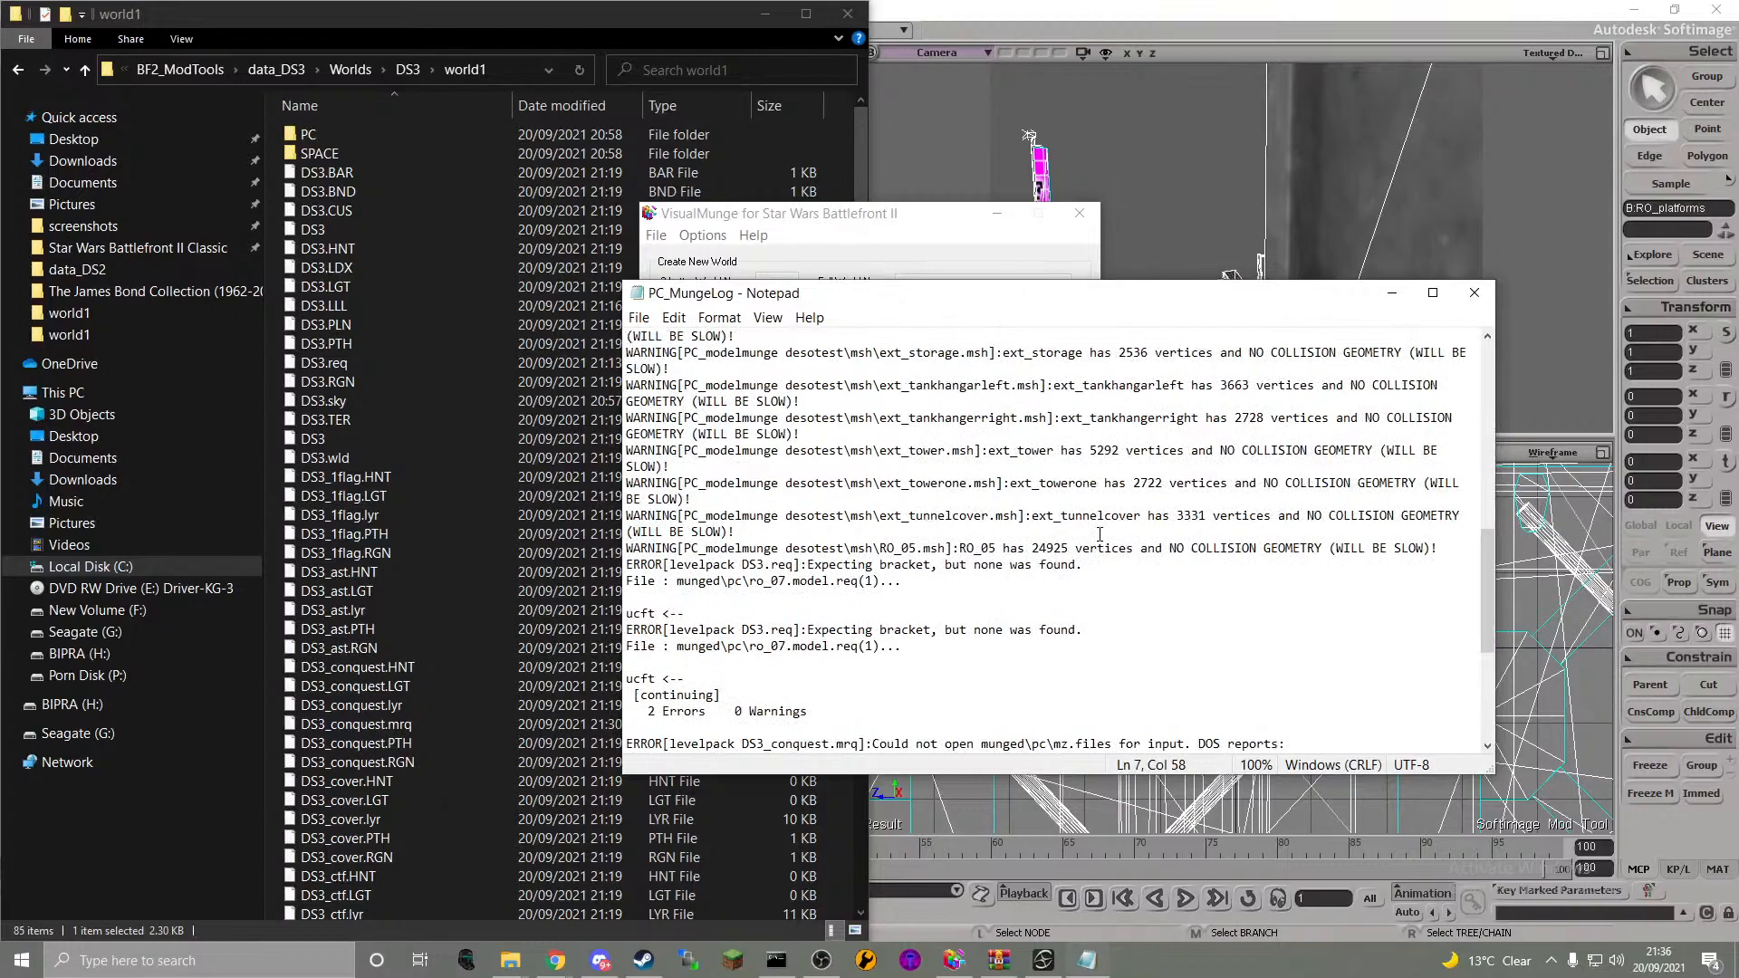
{"action": "scroll", "coordinate": [1100, 535], "scroll_direction": "down", "scroll_amount": 6}
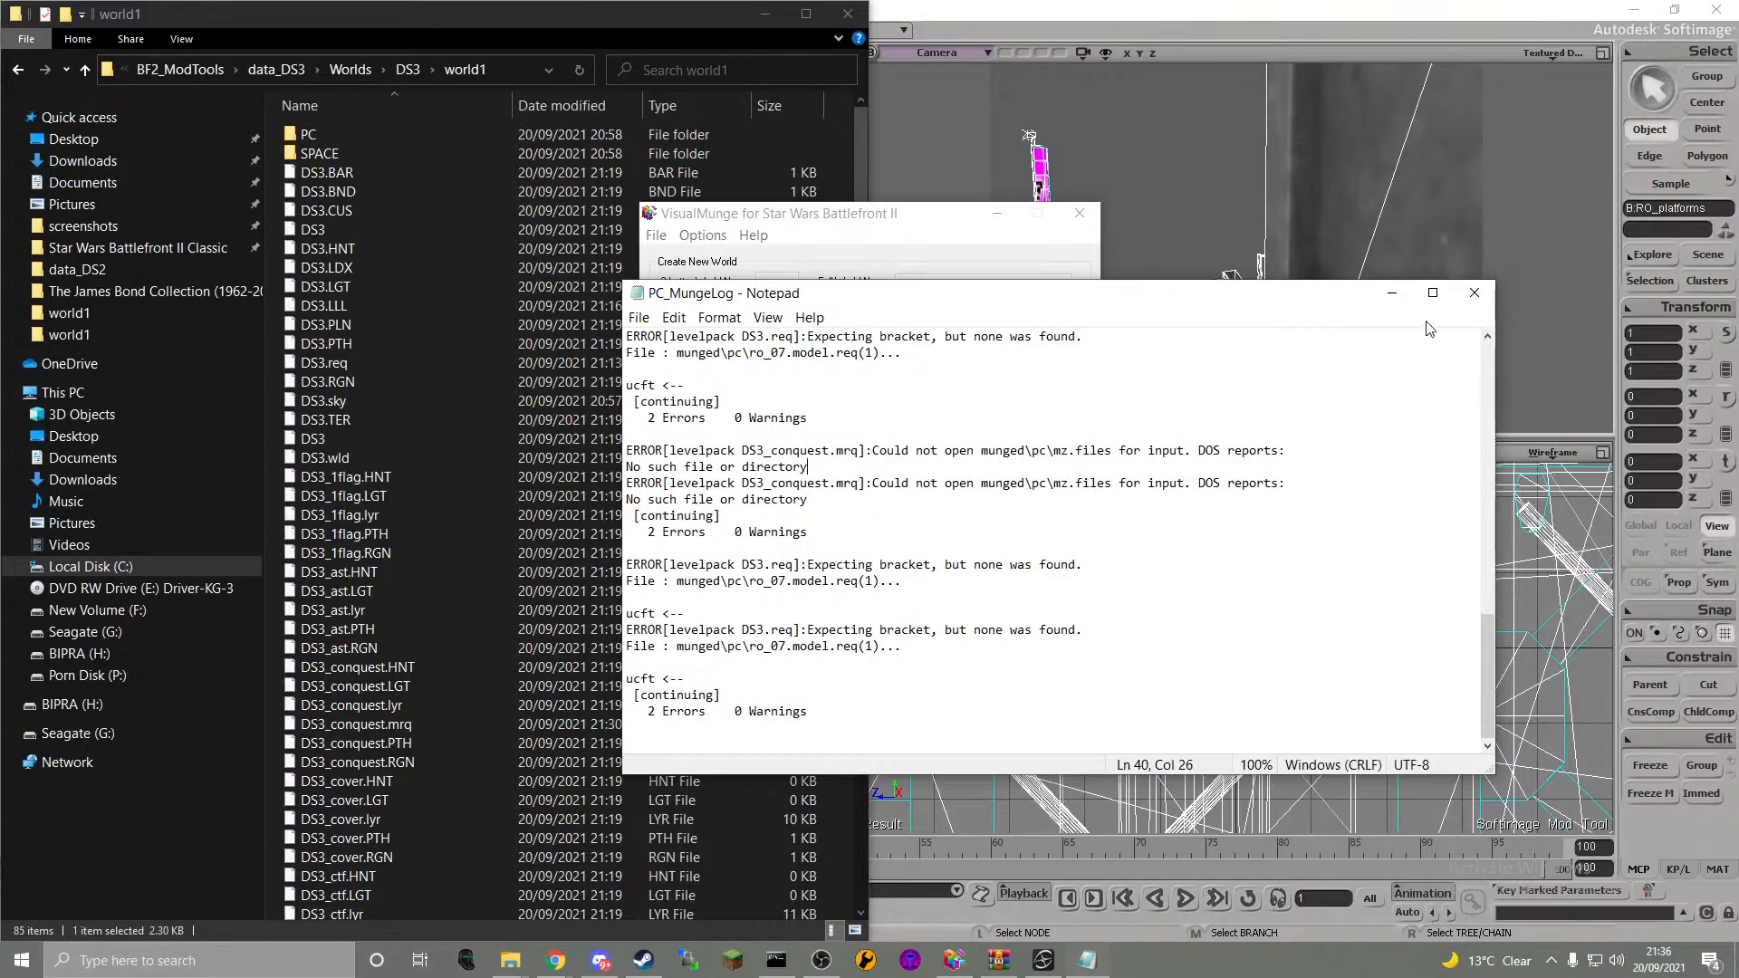
{"action": "left_click", "coordinate": [1440, 299]}
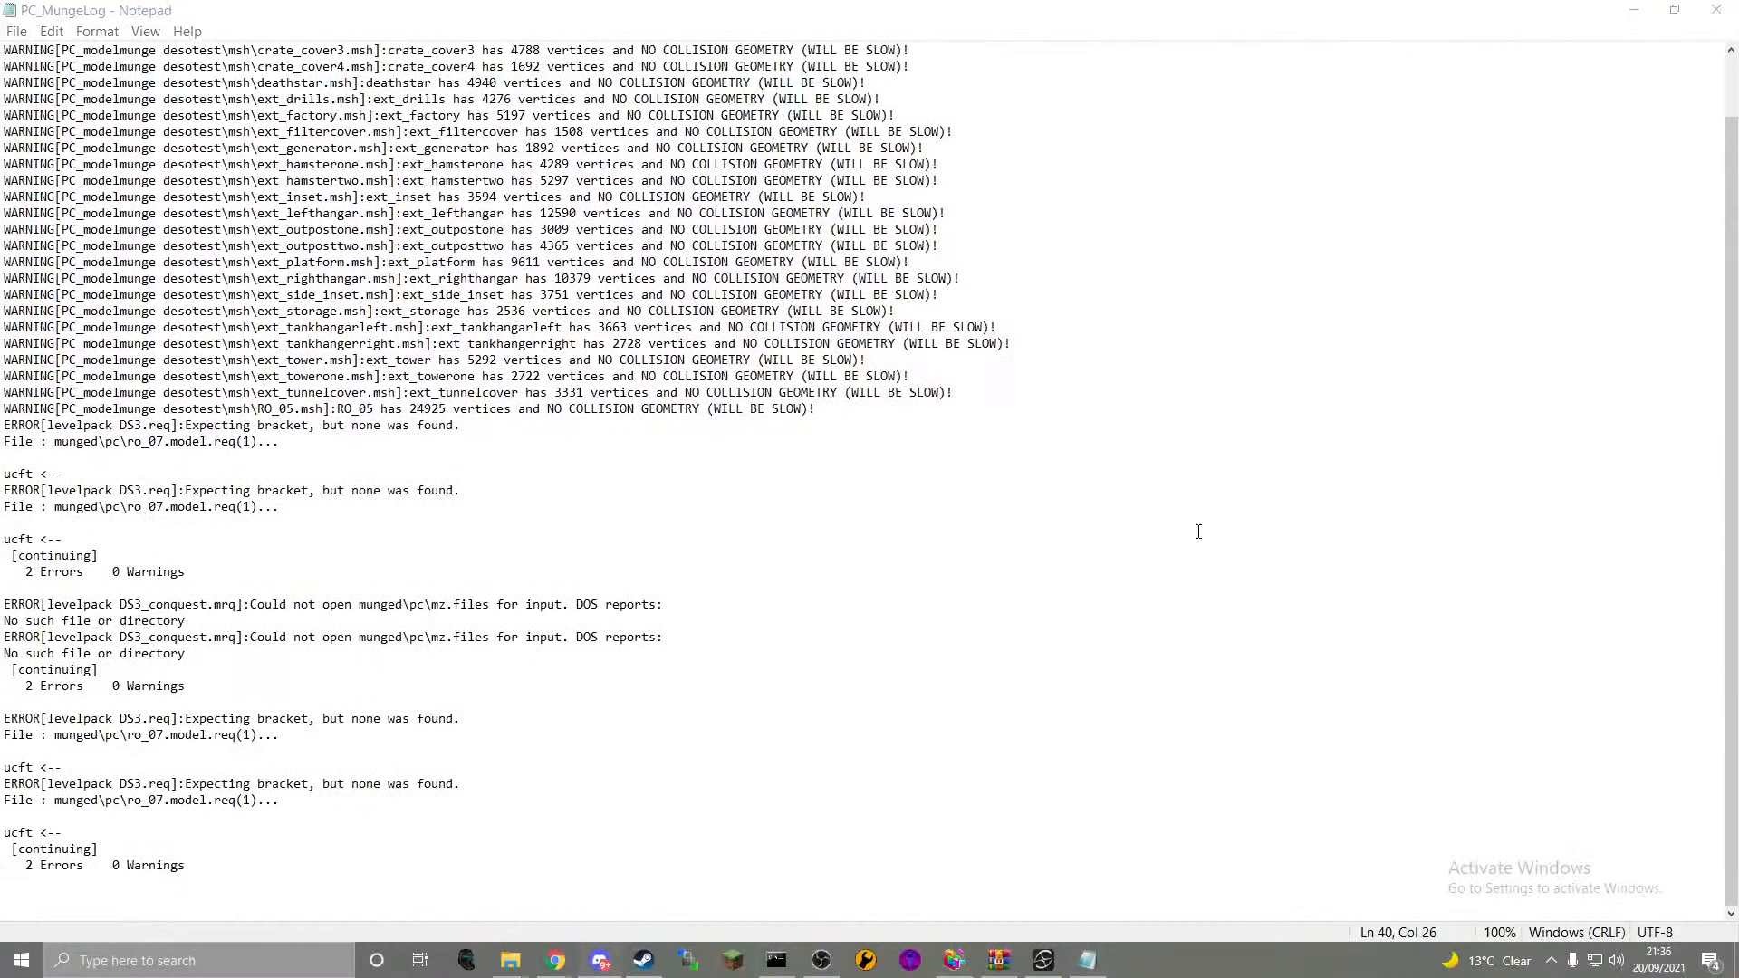
{"action": "left_click", "coordinate": [1712, 10]}
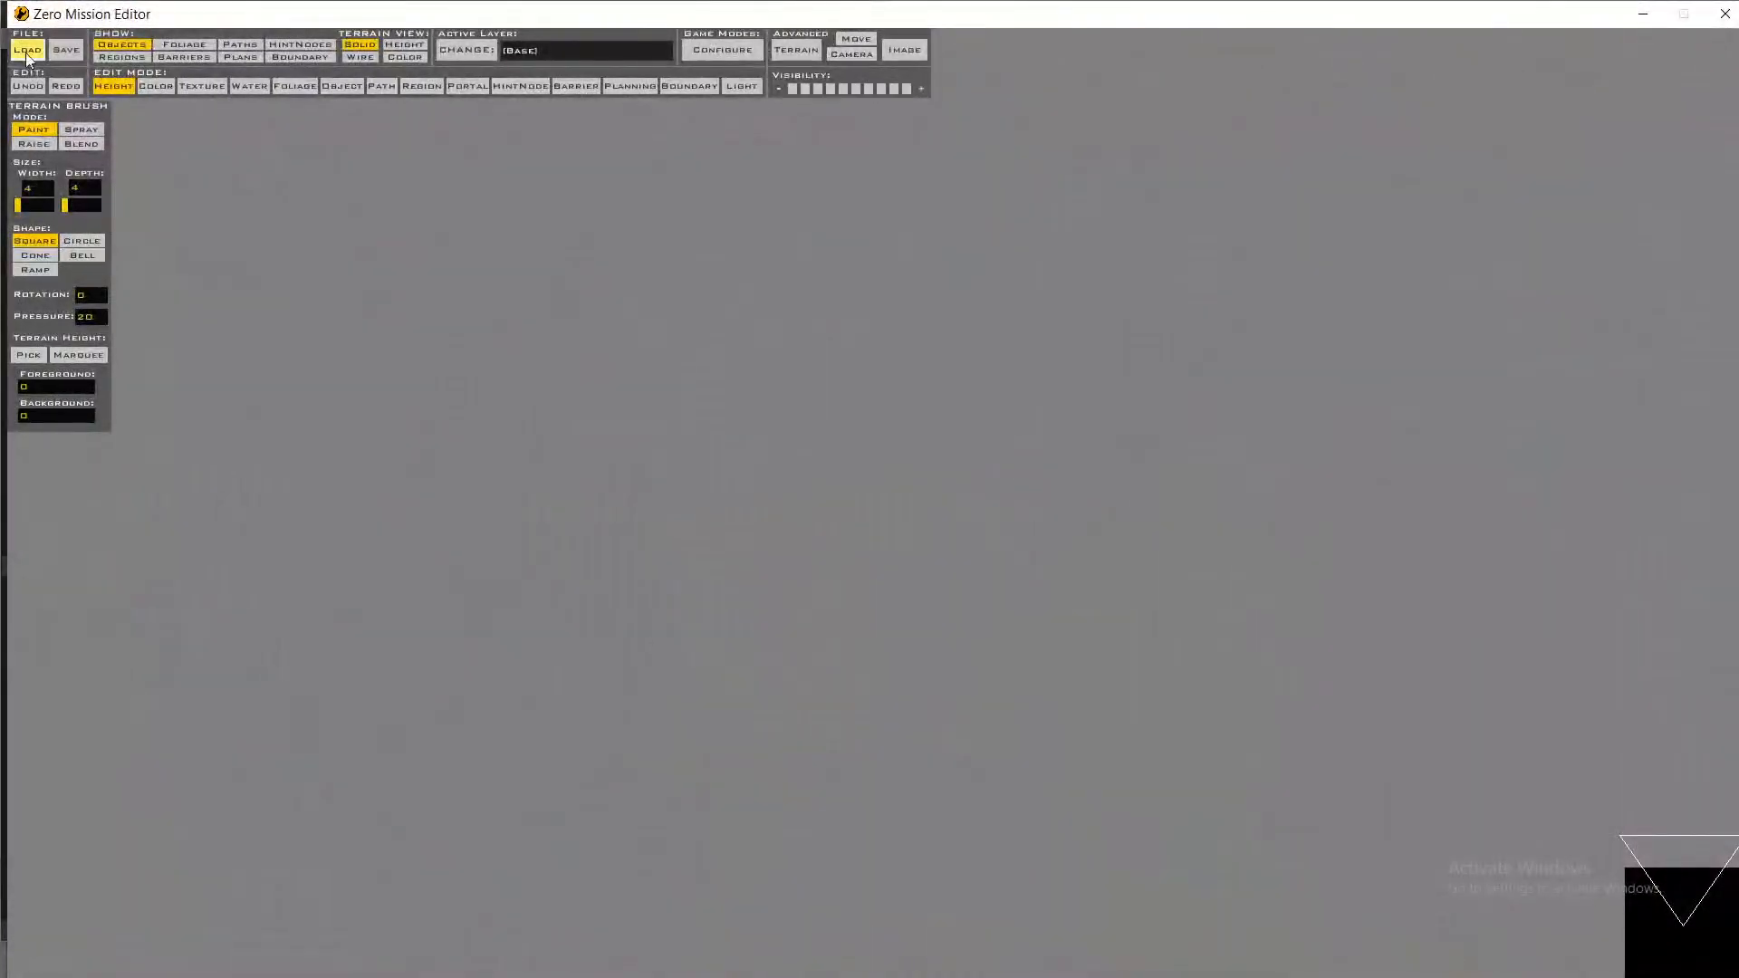
- In Zero Mission Editor, load DS3.wld with all of its layers from 1flag to turrets
{"action": "left_click", "coordinate": [28, 53]}
{"action": "double_click", "coordinate": [217, 207]}
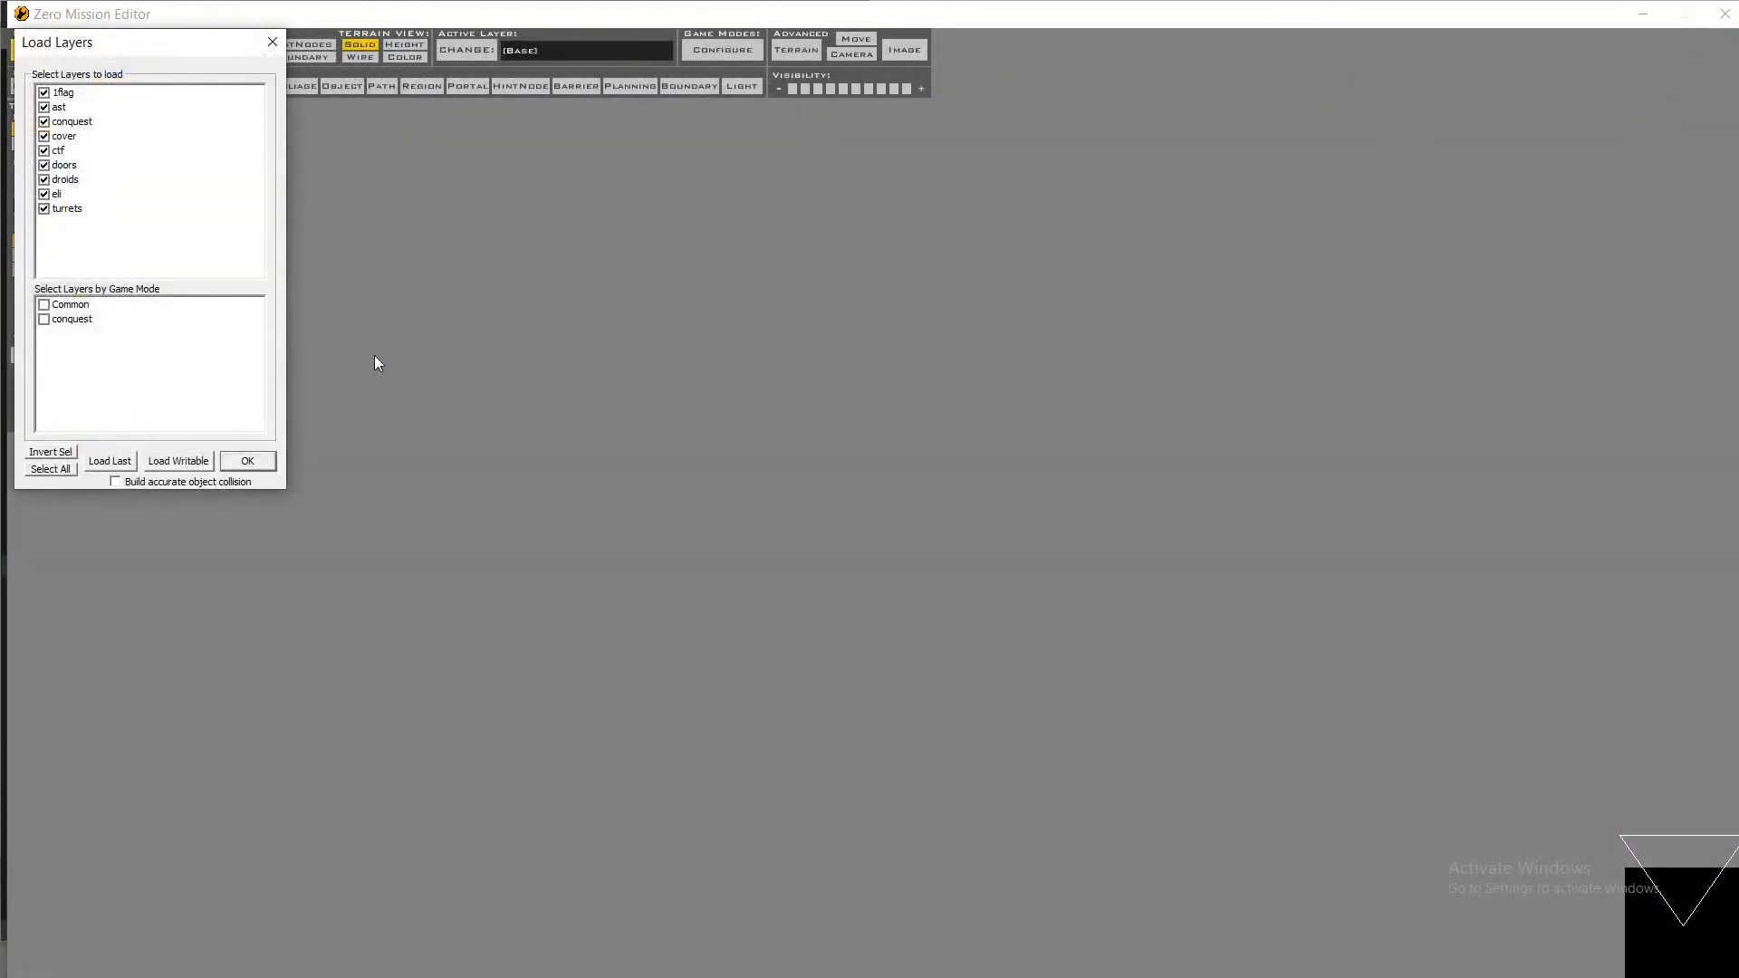
{"action": "left_click", "coordinate": [257, 462]}
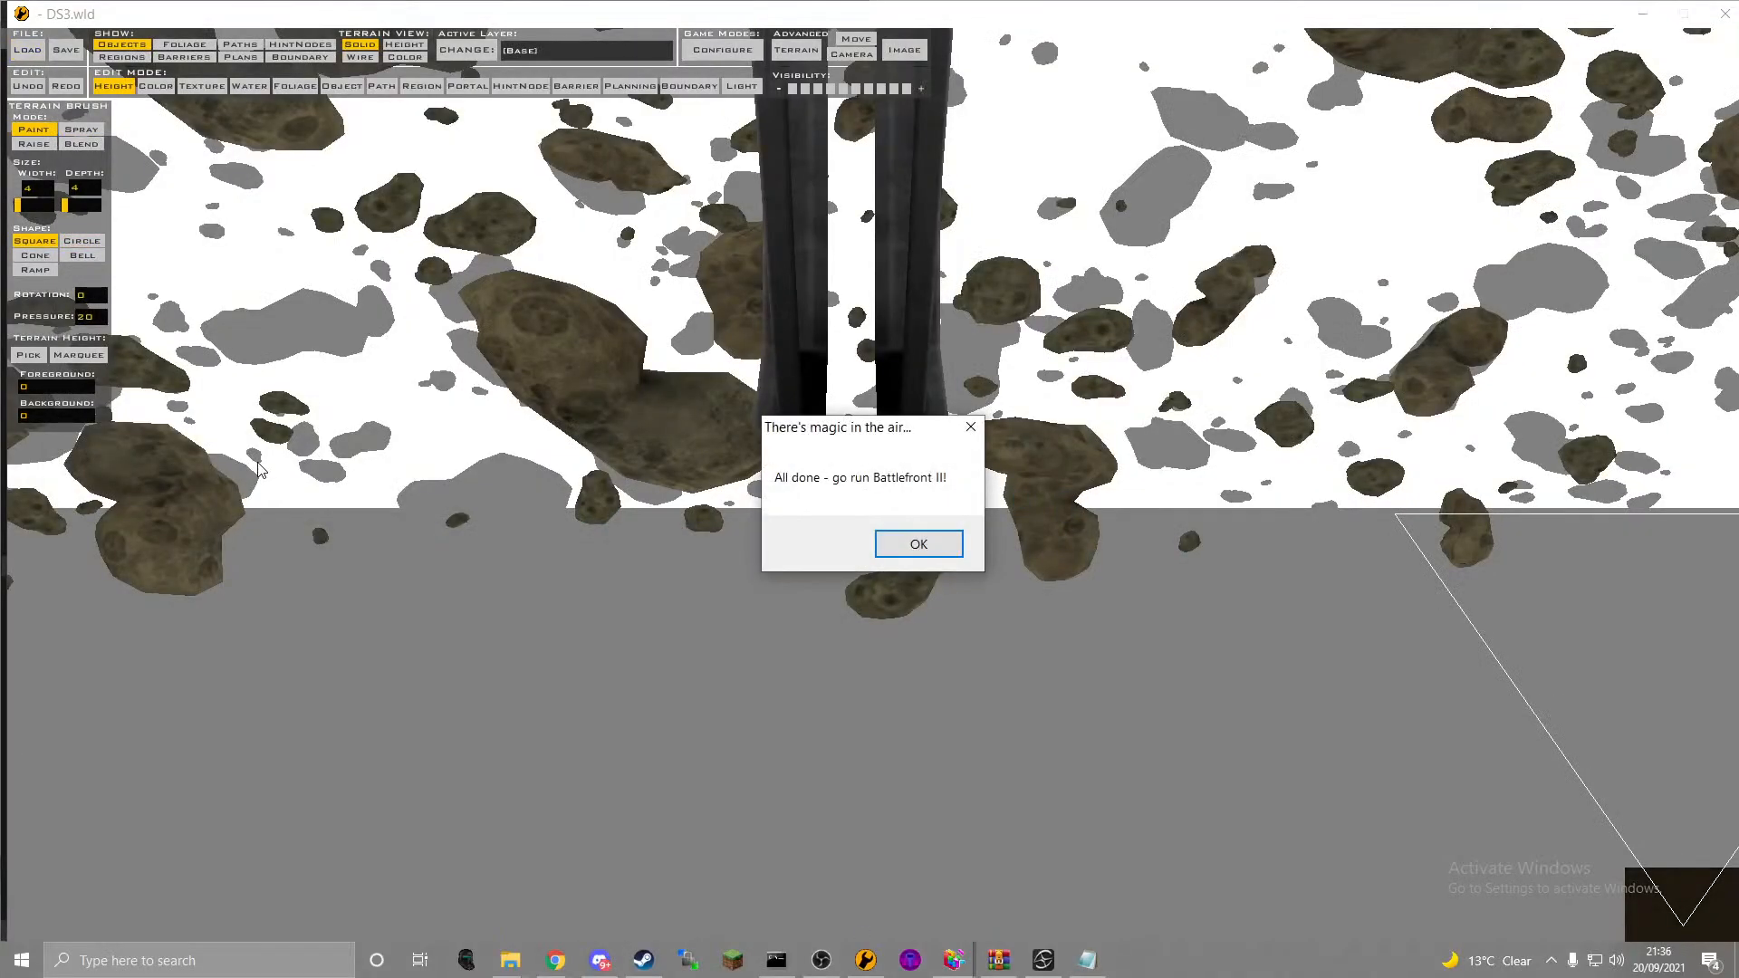
- Dismiss the munge completion message and look over the DS3 map's terrain and hangar area
{"action": "key", "text": "Return"}
{"action": "key", "text": "w"}
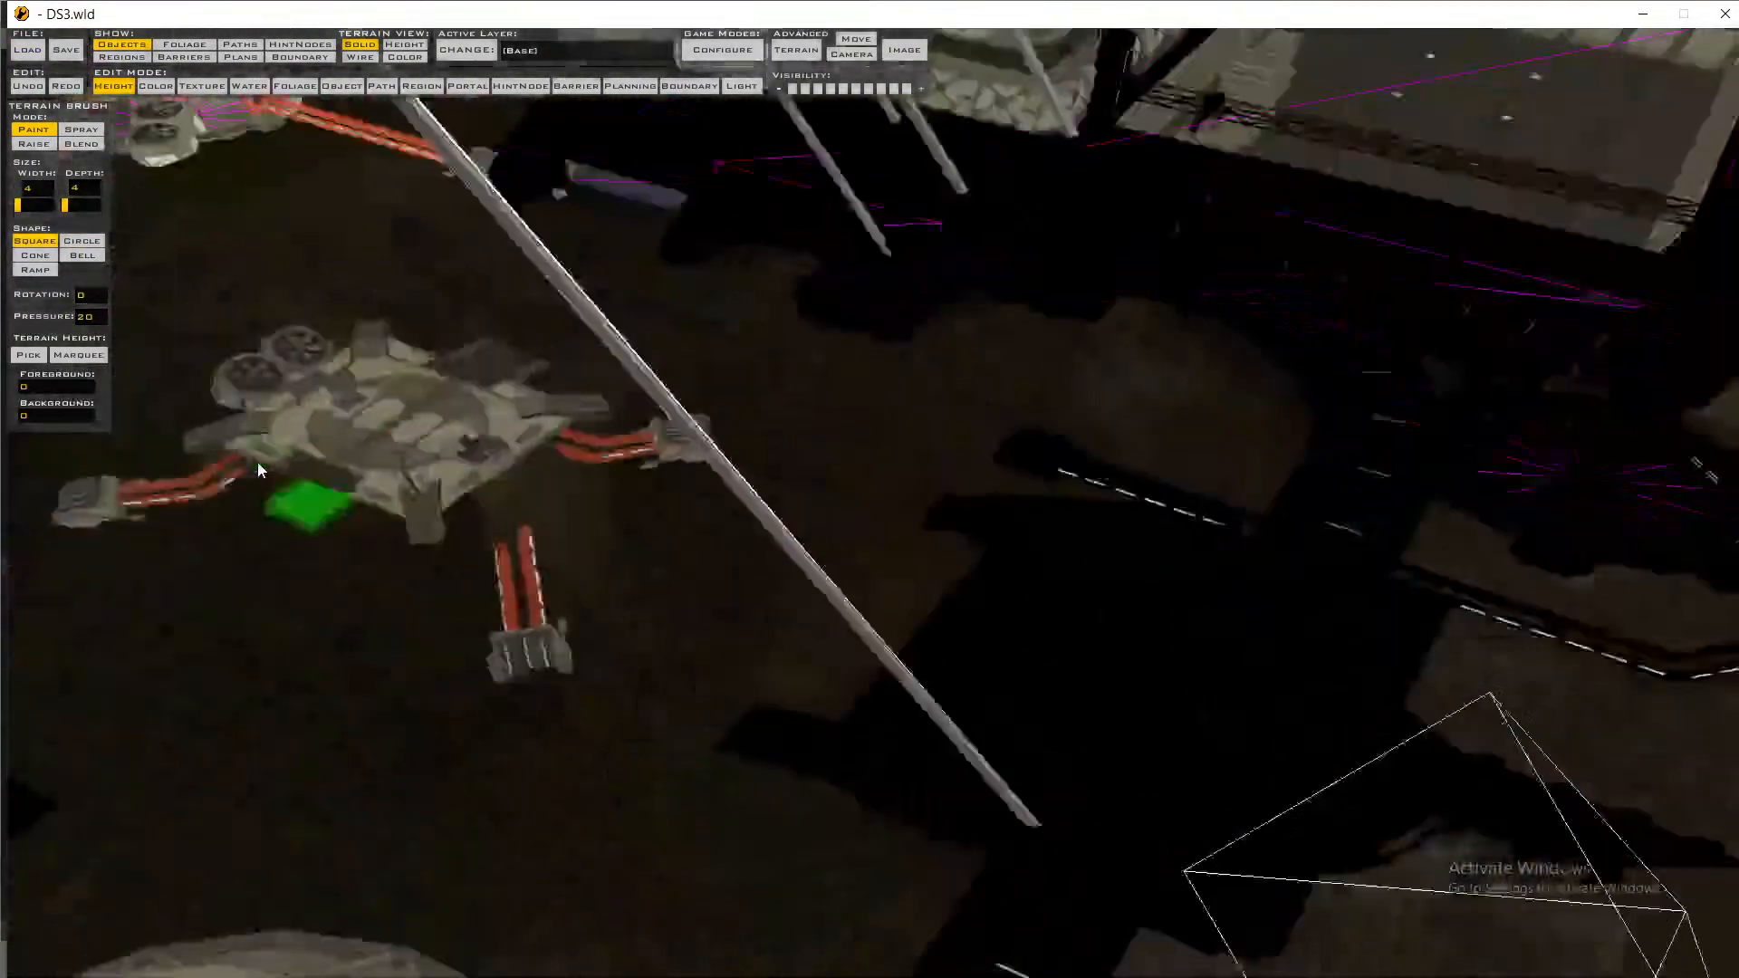
{"action": "key", "text": "w"}
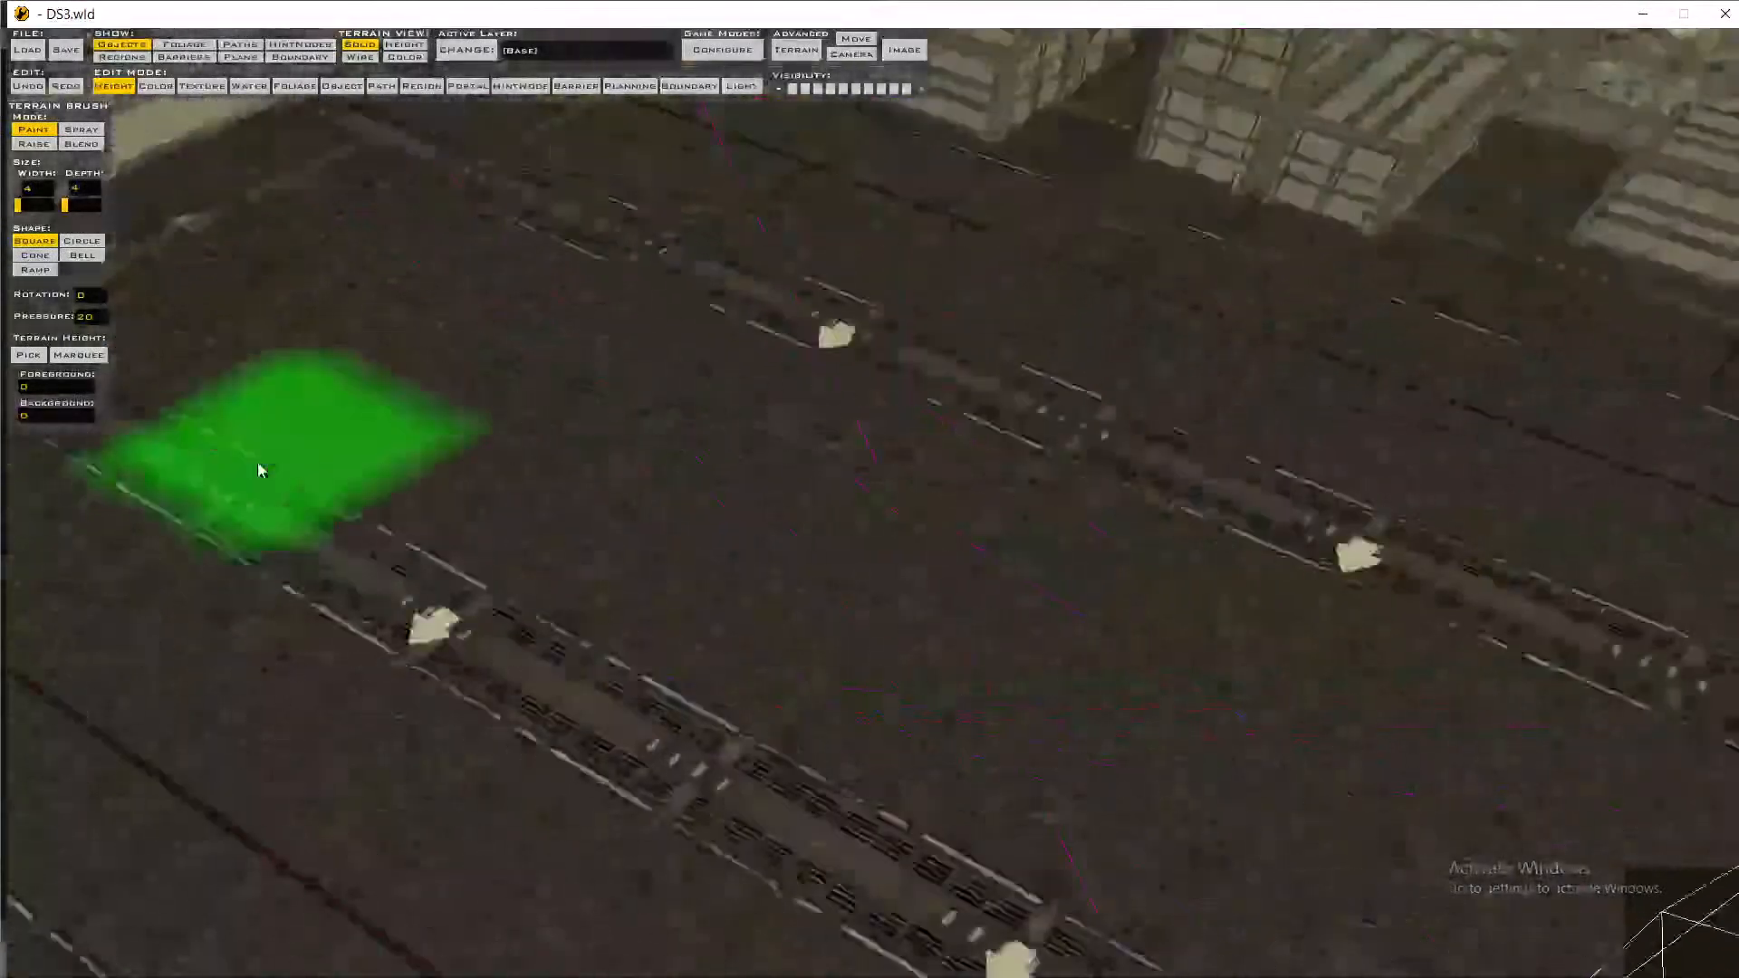
{"action": "key", "text": "w"}
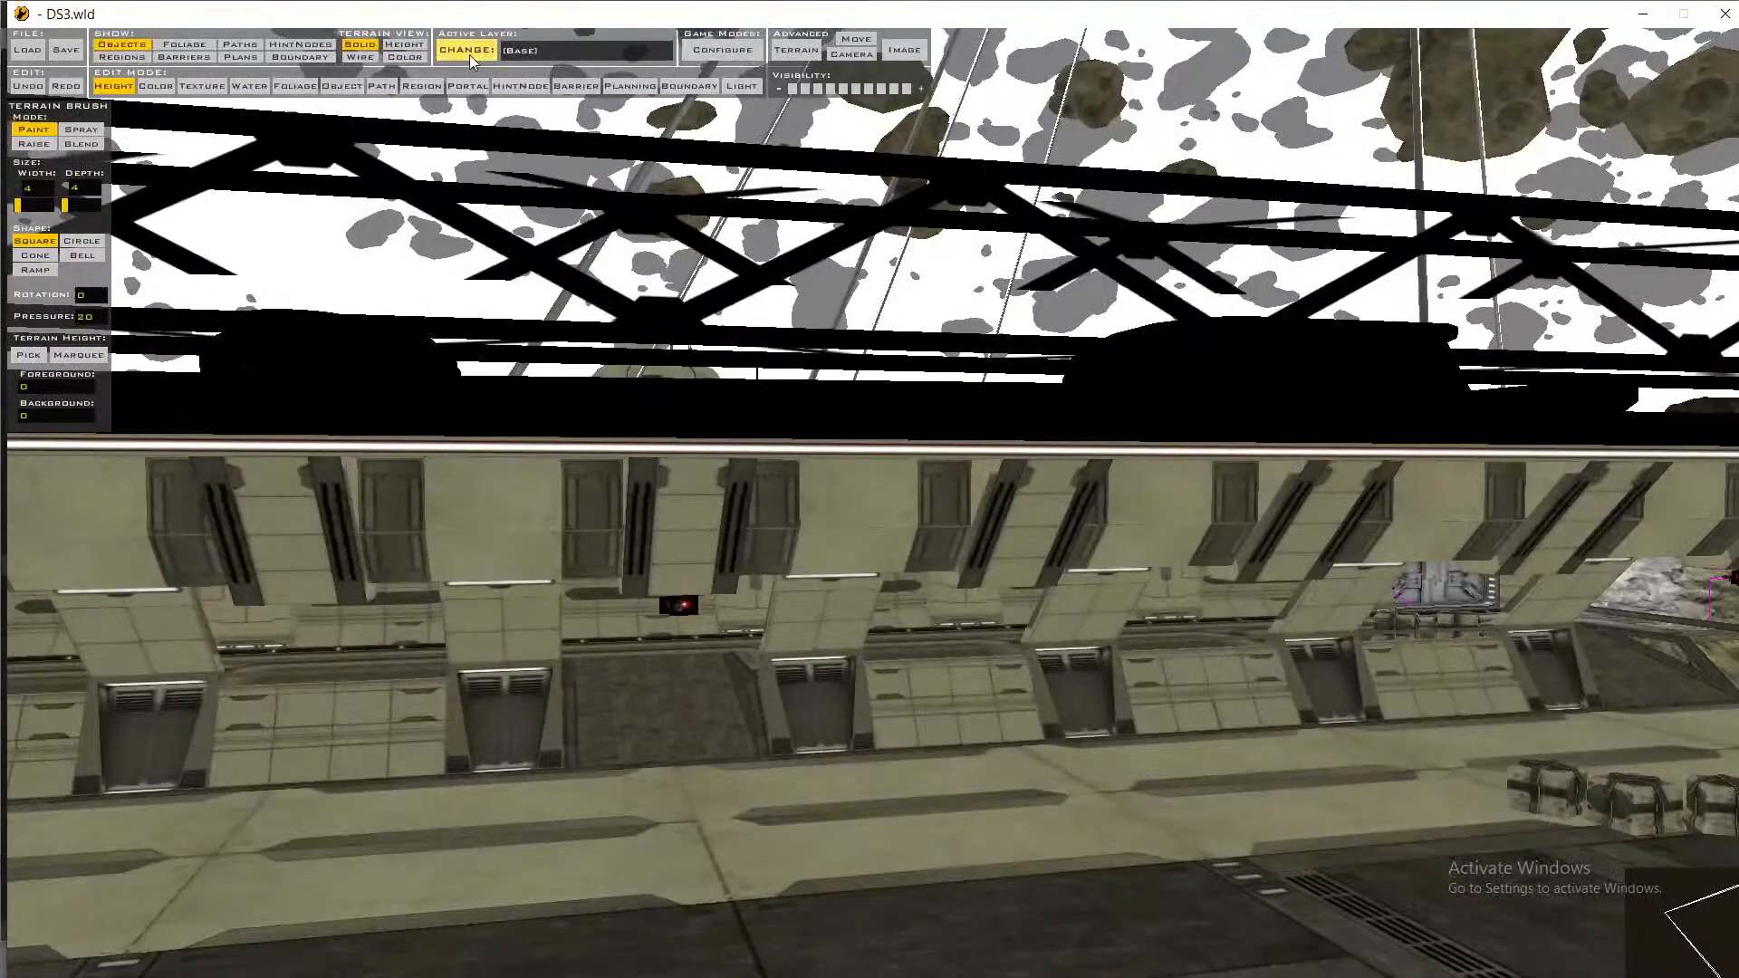
- Merge the ast layer and all its data into the [Base] layer
{"action": "left_click", "coordinate": [468, 51]}
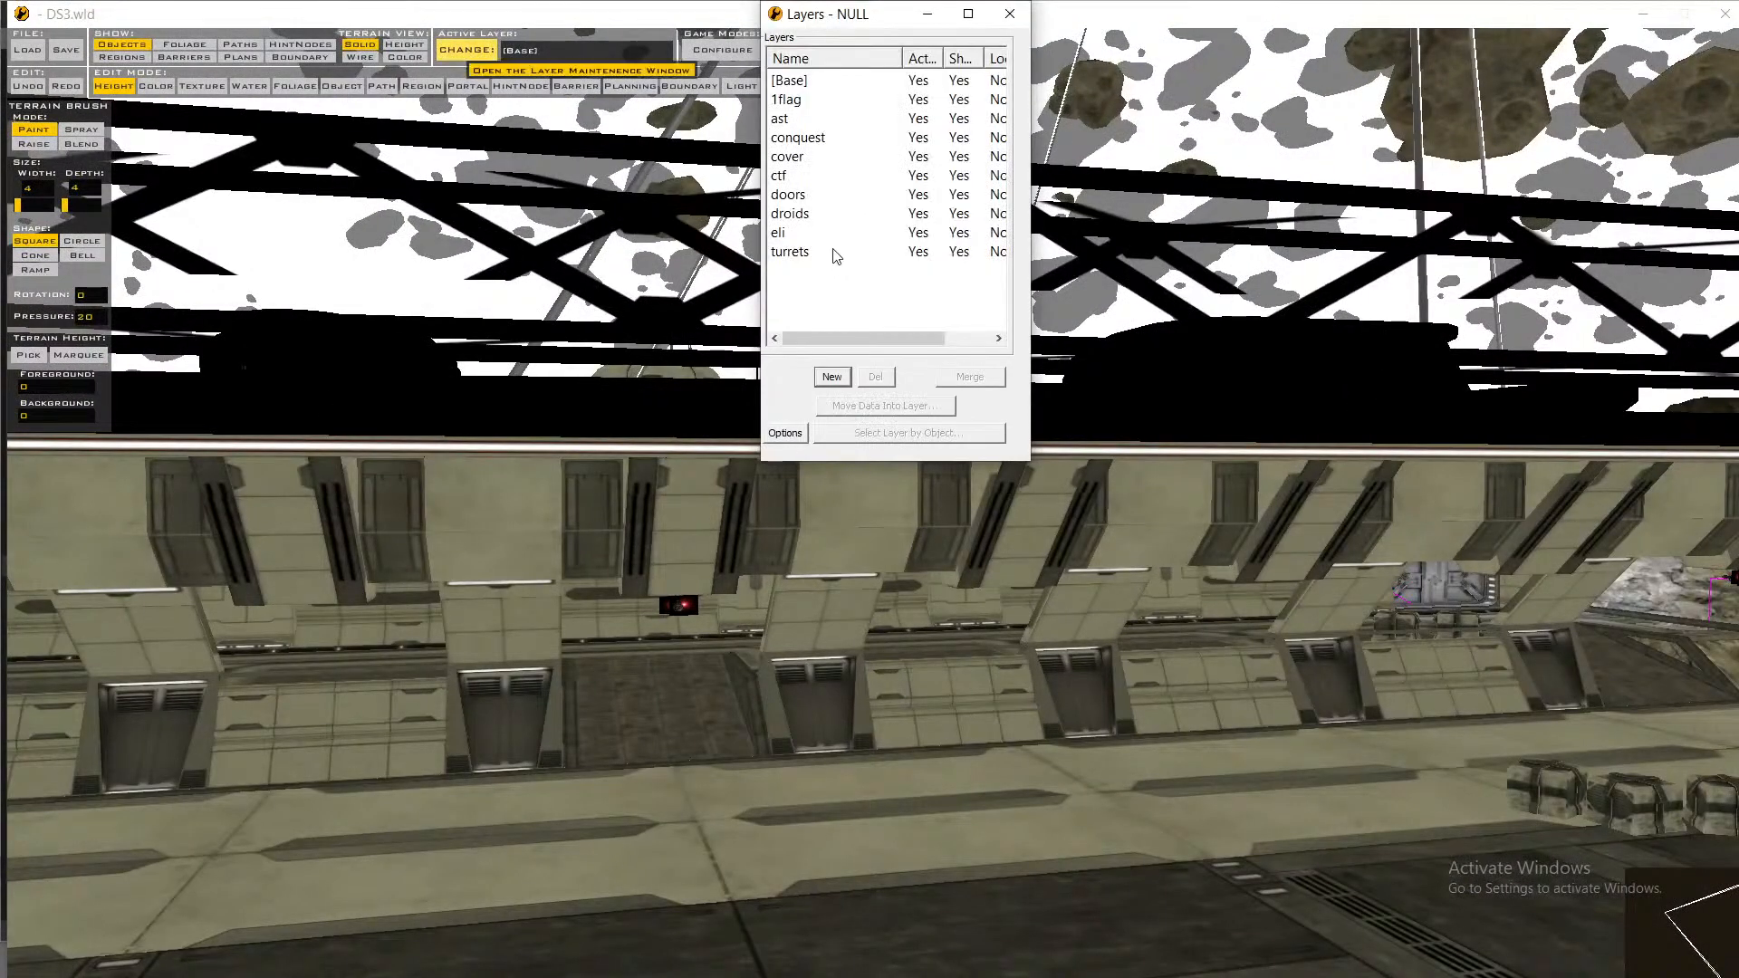
{"action": "left_click", "coordinate": [790, 252]}
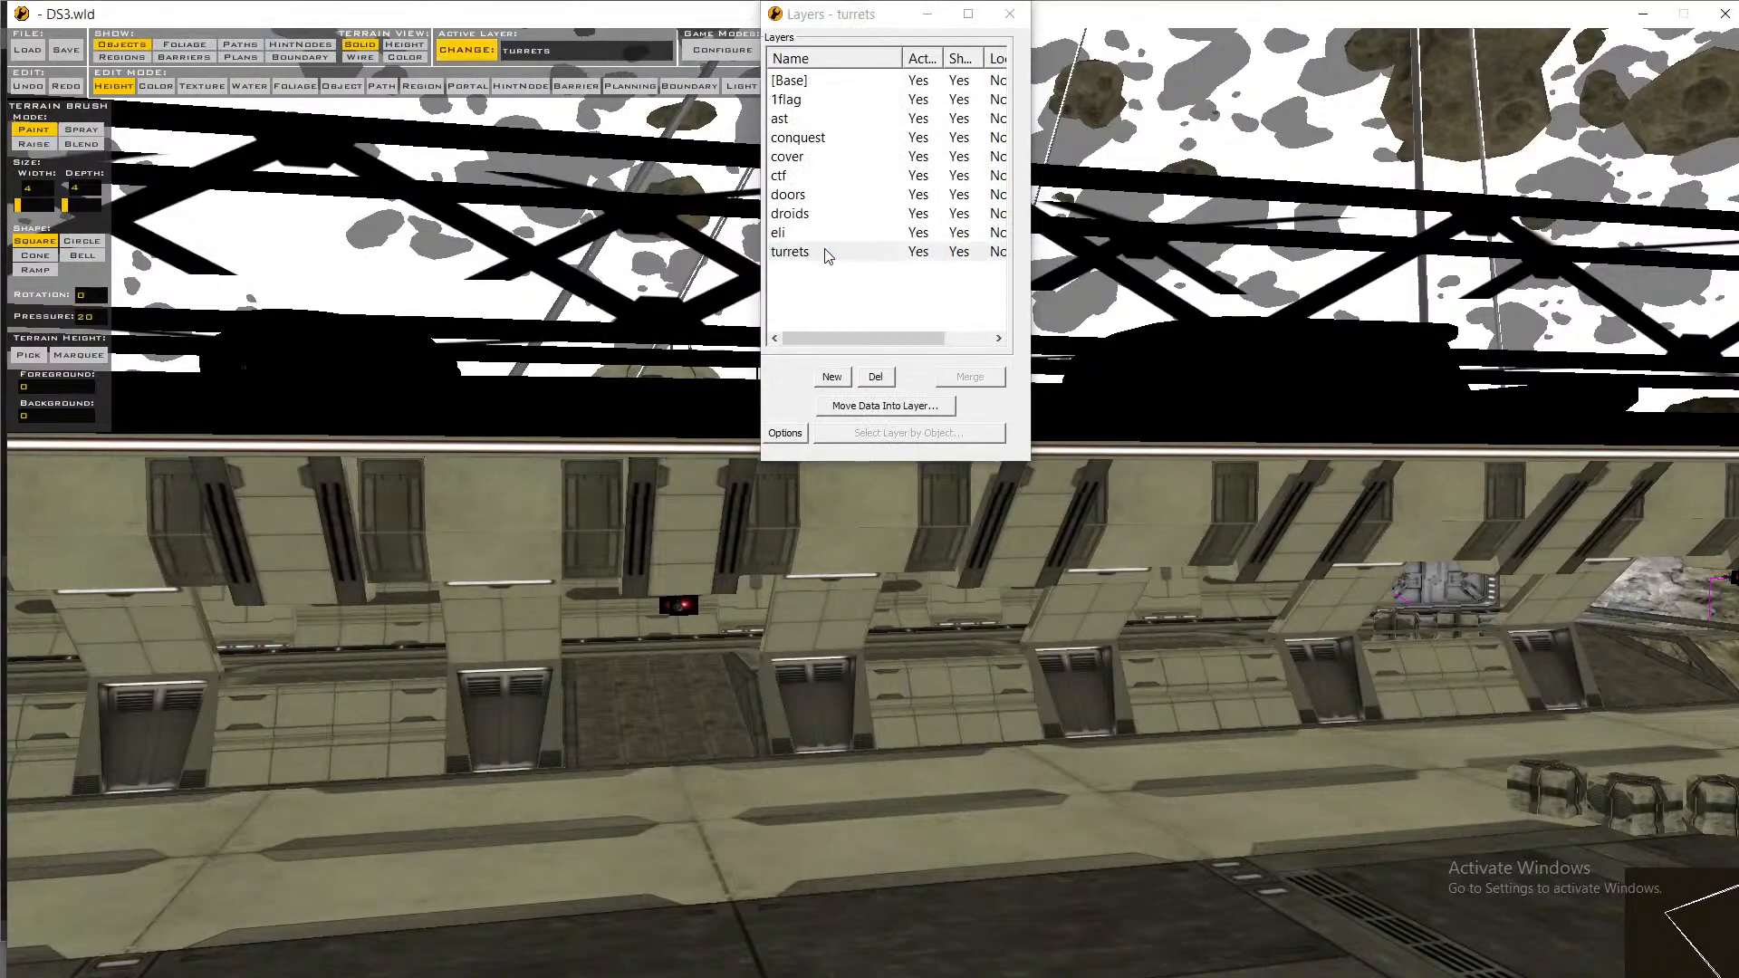
{"action": "left_click", "coordinate": [833, 118]}
{"action": "left_click", "coordinate": [834, 84], "text": "ctrl"}
{"action": "right_click", "coordinate": [834, 84]}
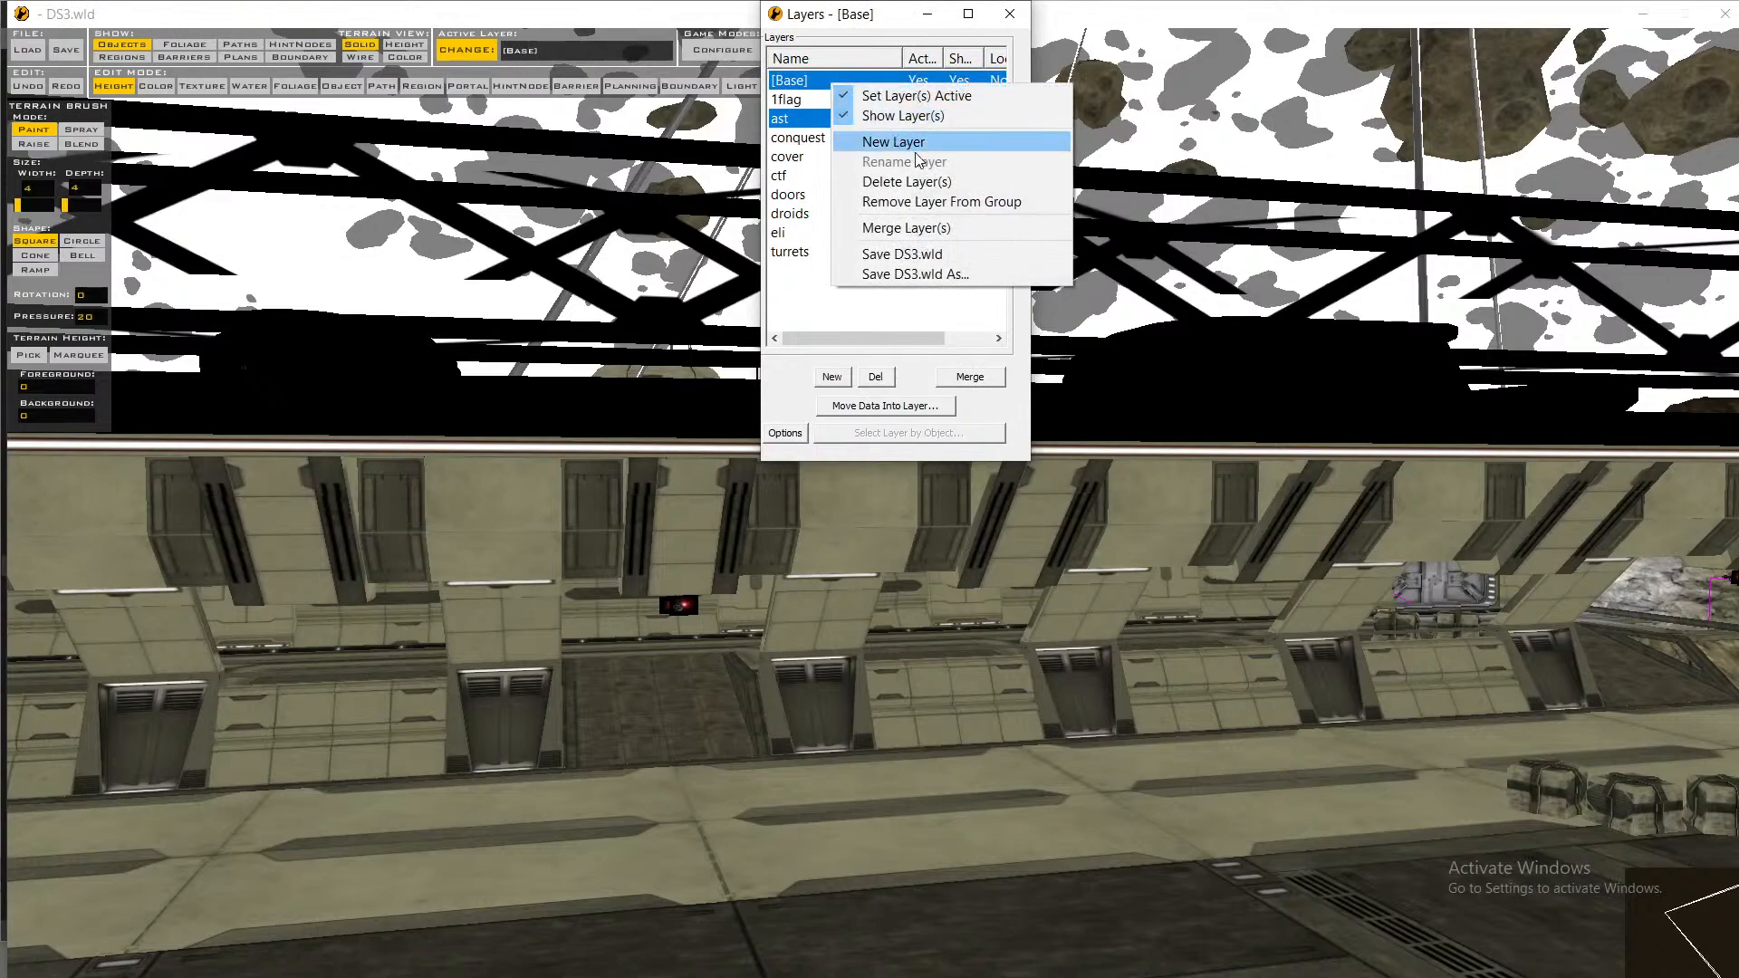
{"action": "left_click", "coordinate": [951, 227]}
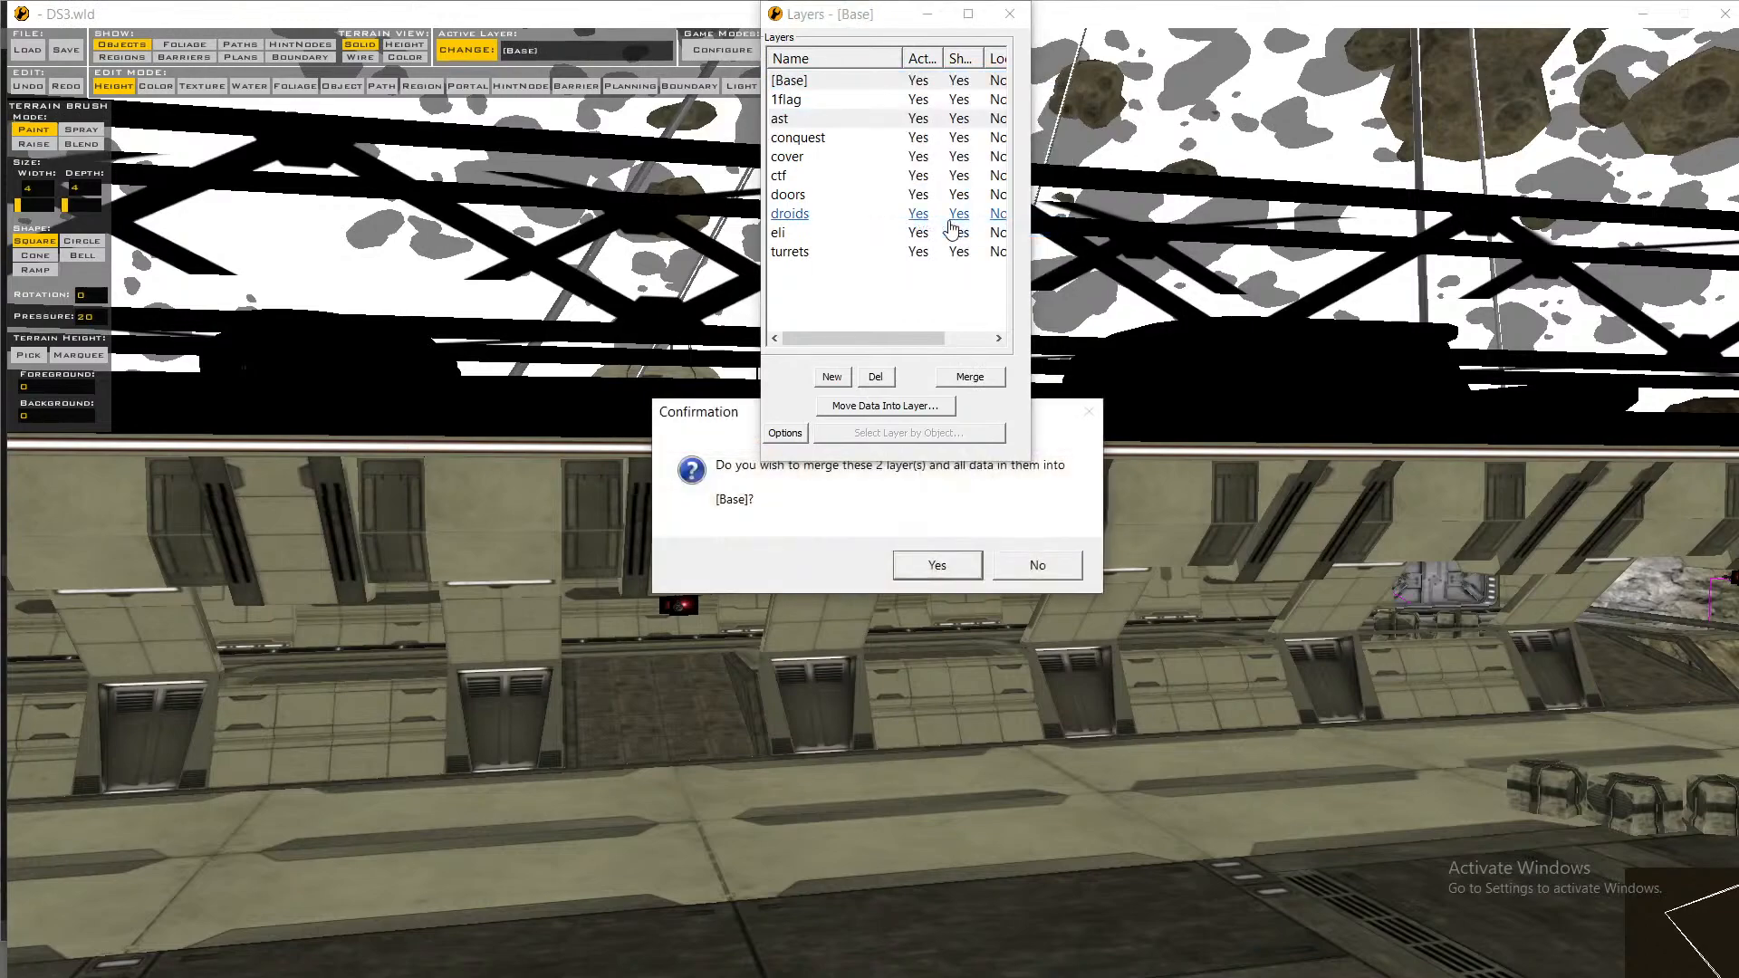
{"action": "left_click", "coordinate": [937, 565]}
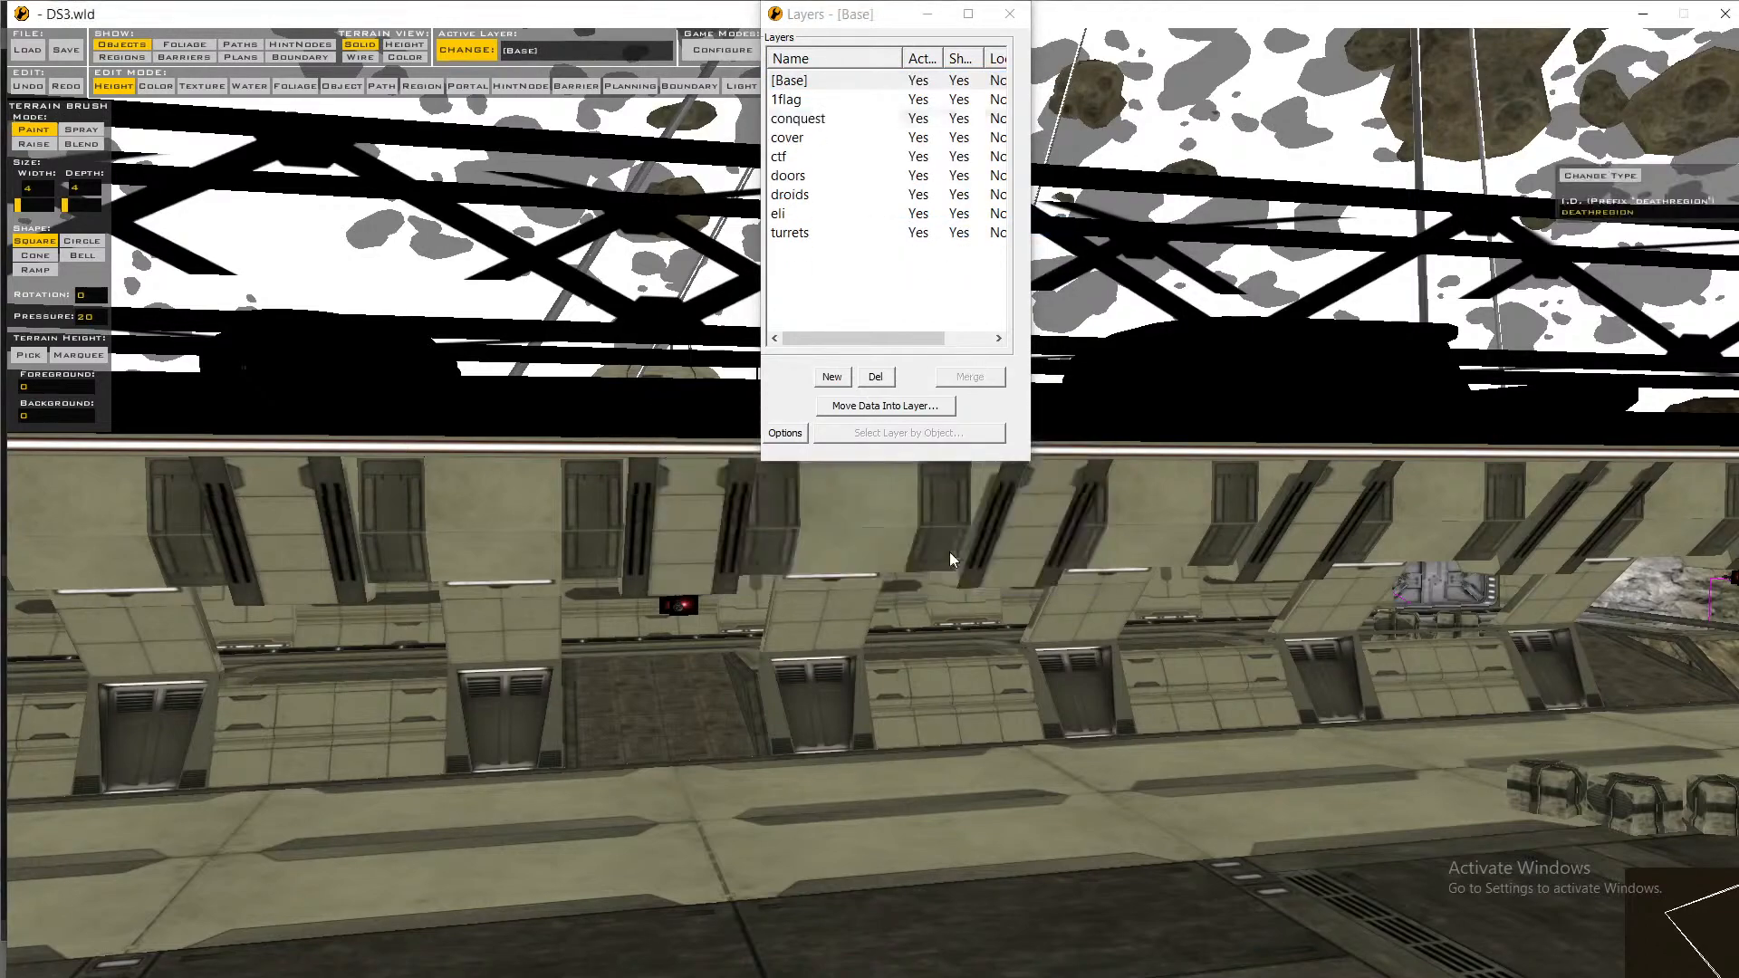
- Merge the cover layer and all its data into the [Base] layer
{"action": "left_click", "coordinate": [860, 143]}
{"action": "left_click", "coordinate": [859, 81], "text": "ctrl"}
{"action": "right_click", "coordinate": [859, 85]}
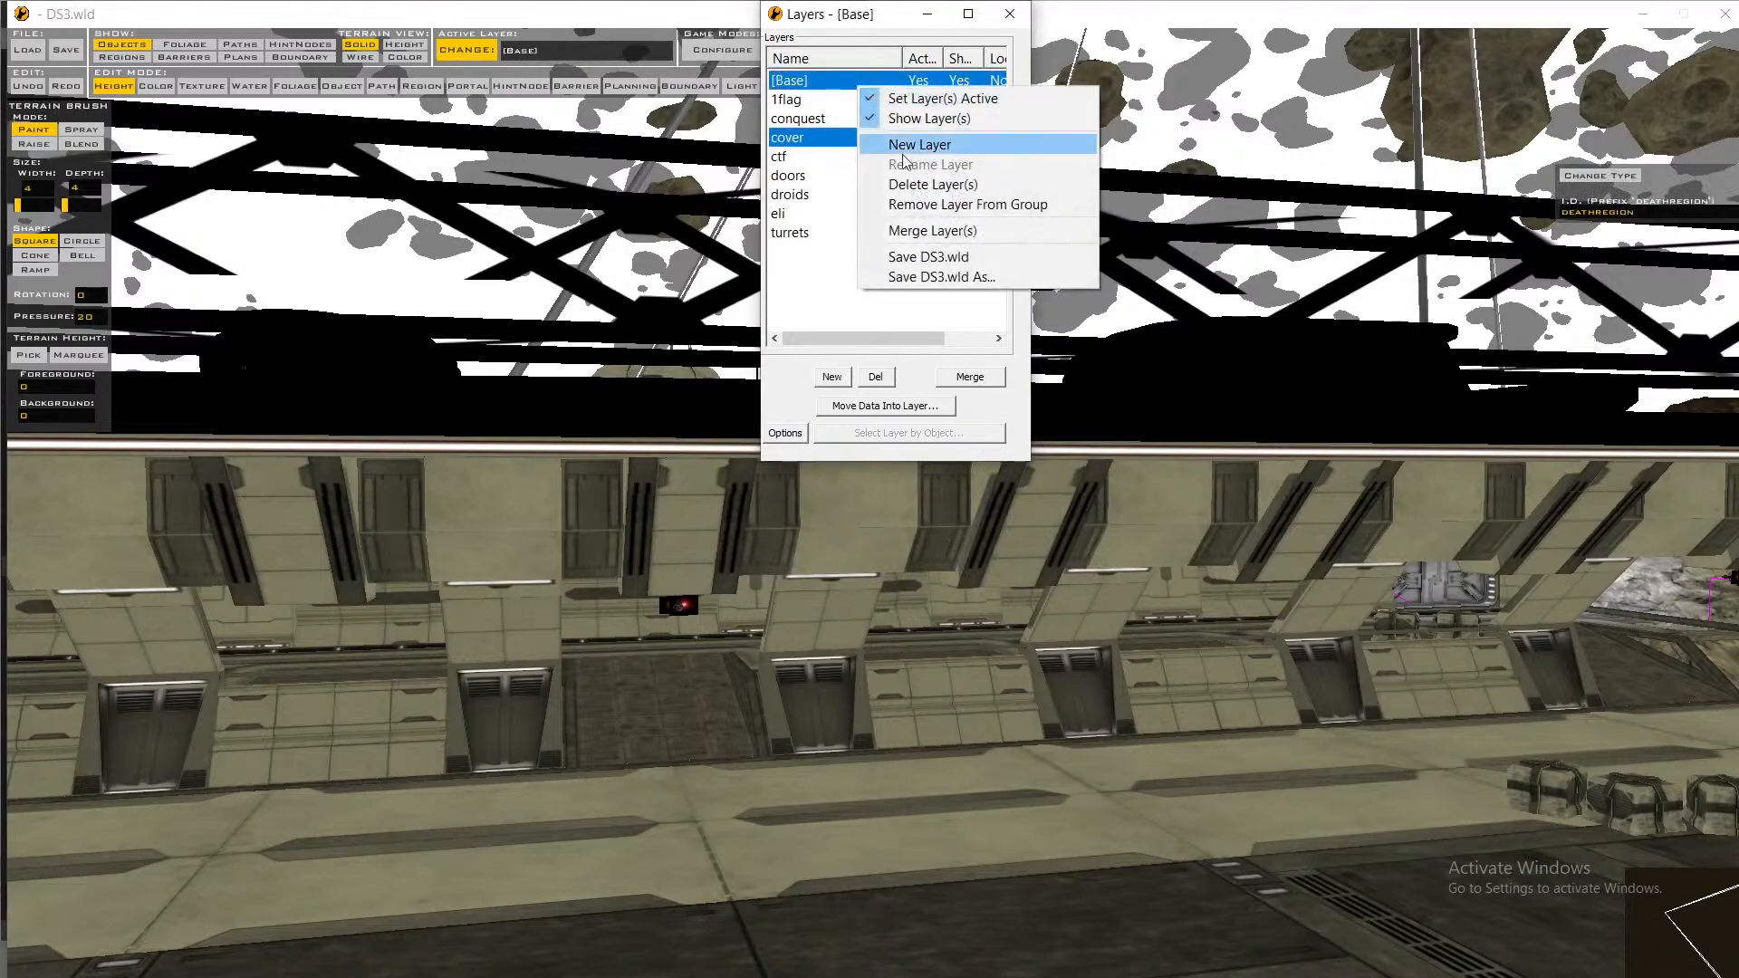
{"action": "left_click", "coordinate": [949, 232]}
{"action": "left_click", "coordinate": [938, 565]}
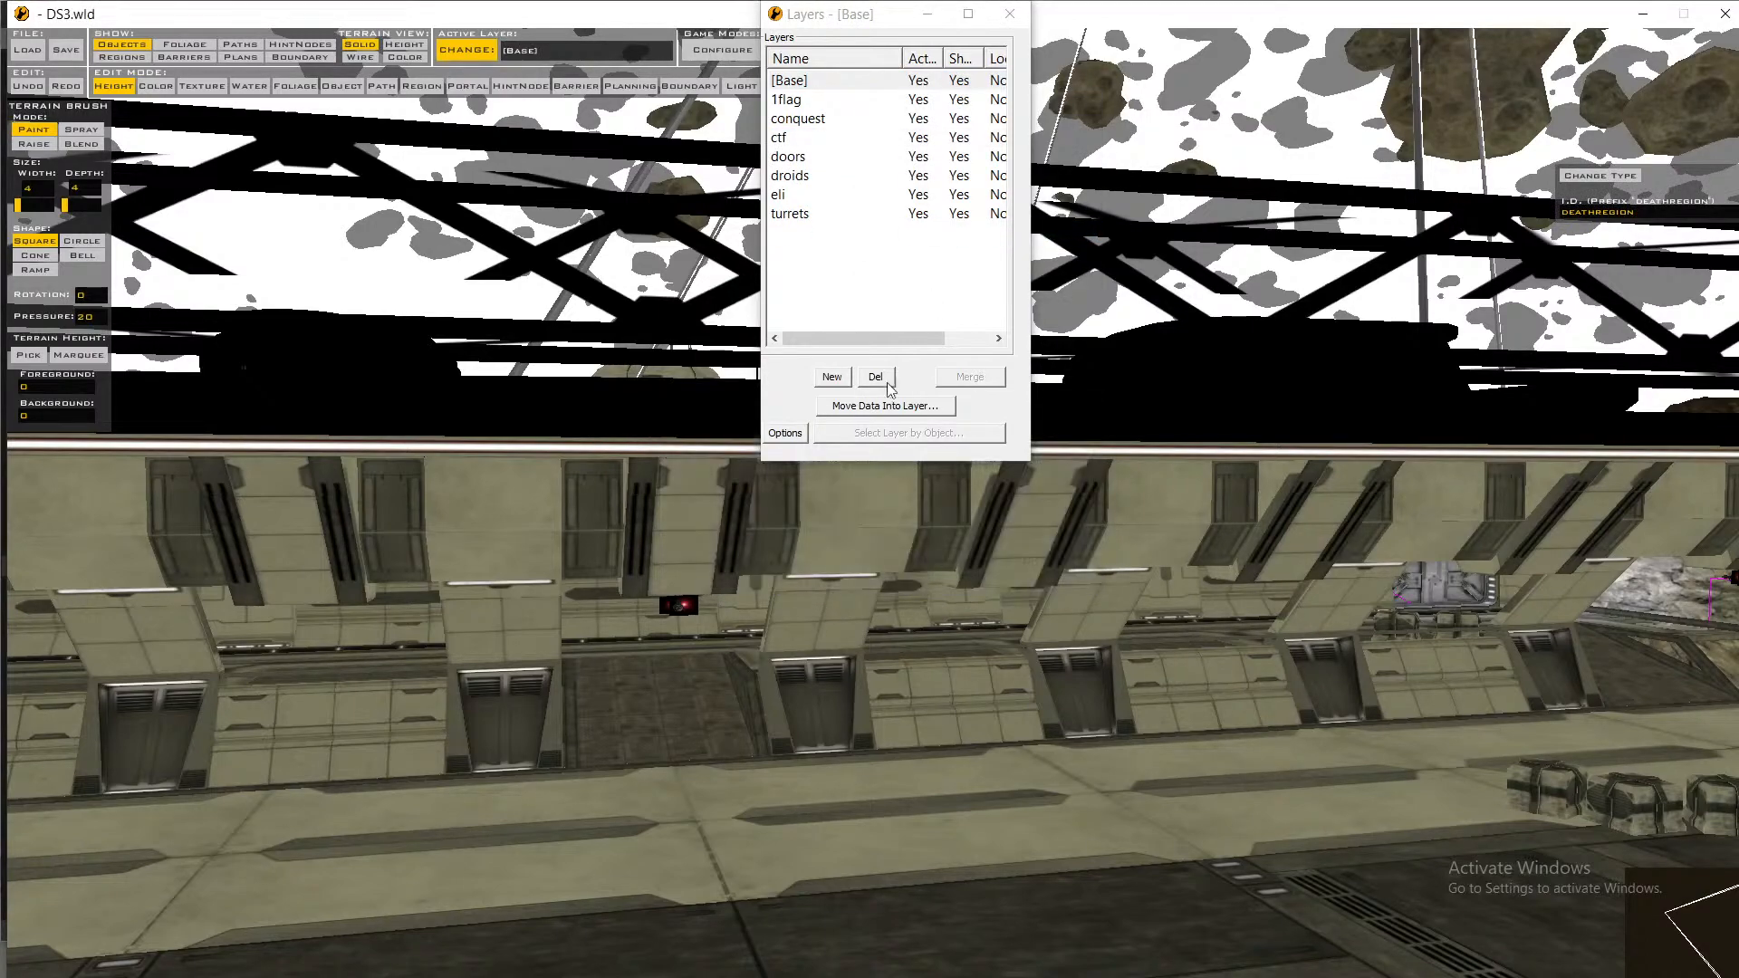
- Merge the doors layer and all its data into the [Base] layer
{"action": "left_click", "coordinate": [831, 159]}
{"action": "left_click", "coordinate": [833, 84], "text": "ctrl"}
{"action": "right_click", "coordinate": [834, 84]}
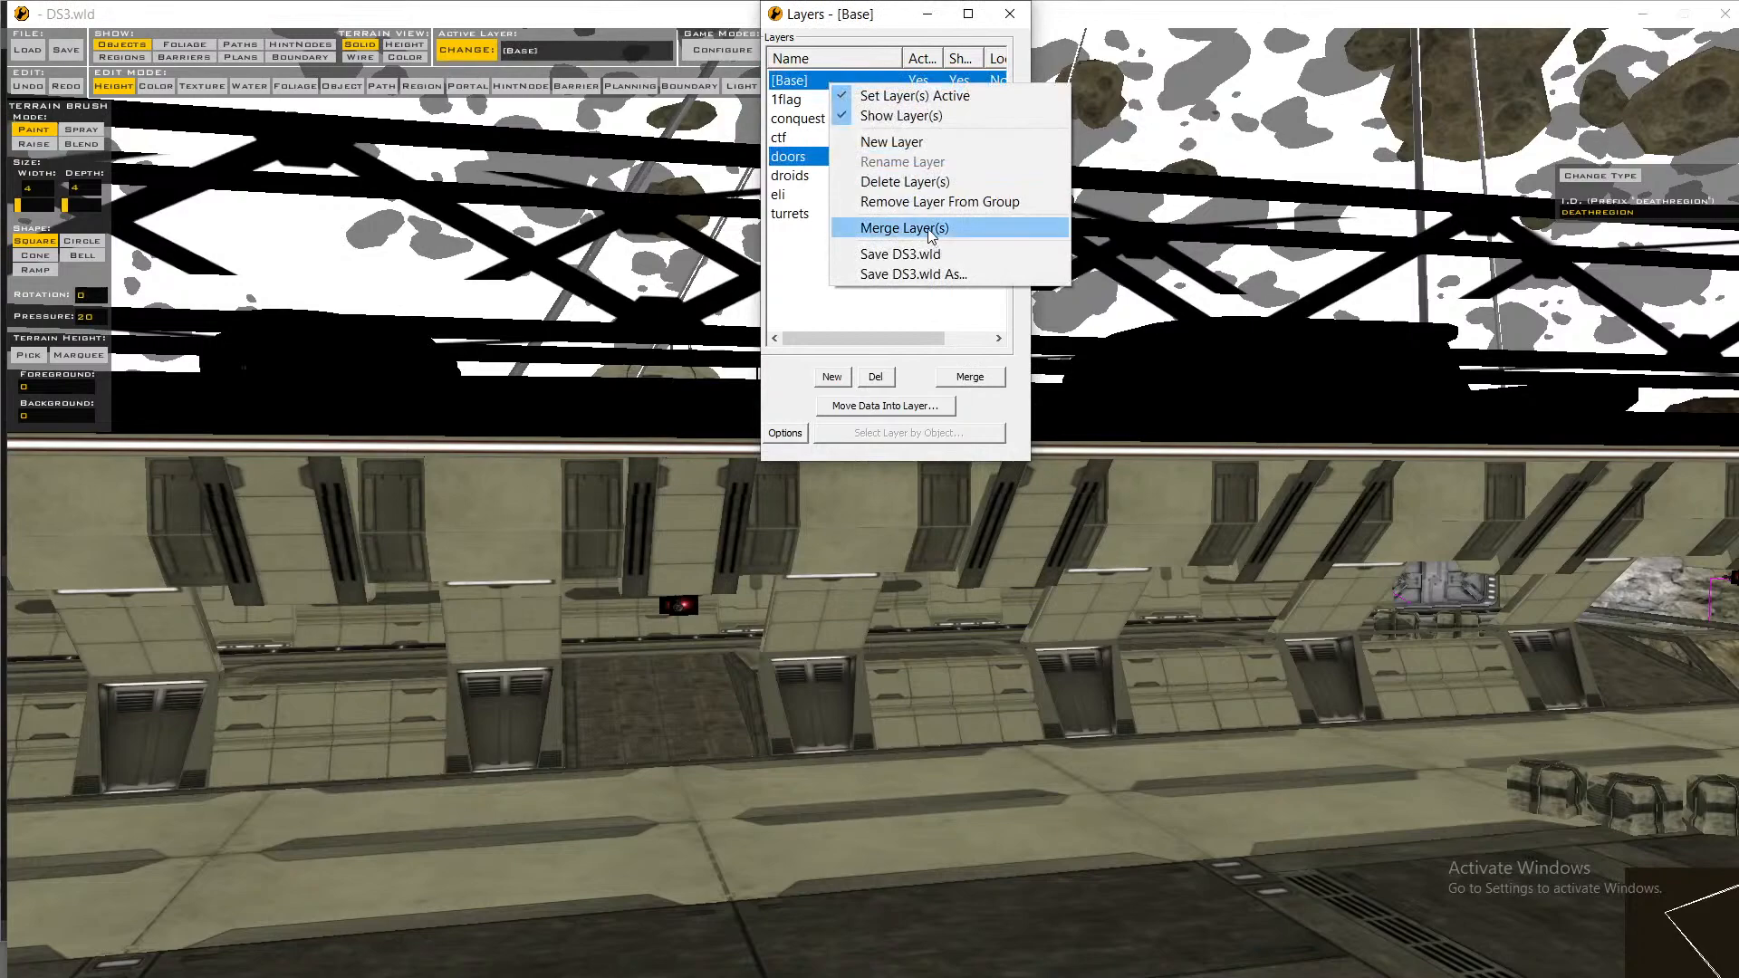
{"action": "left_click", "coordinate": [930, 231]}
{"action": "left_click", "coordinate": [935, 564]}
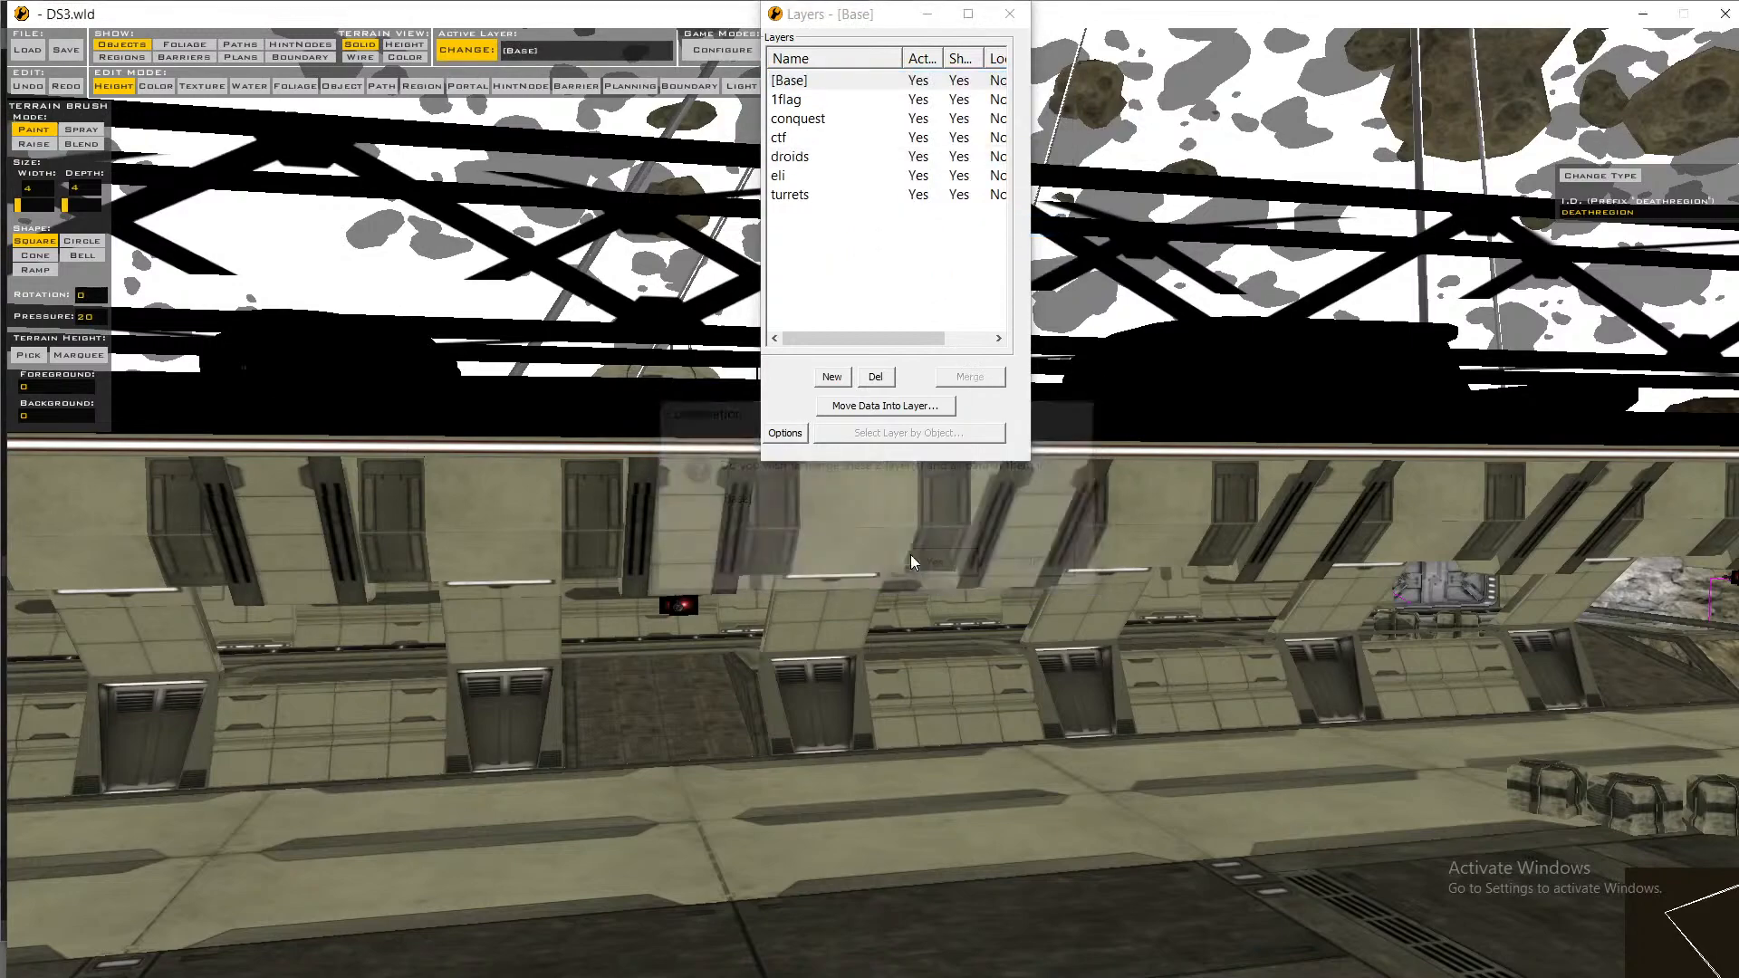
- Merge the turrets layer into the conquest layer and close the layer list
{"action": "left_click", "coordinate": [834, 197]}
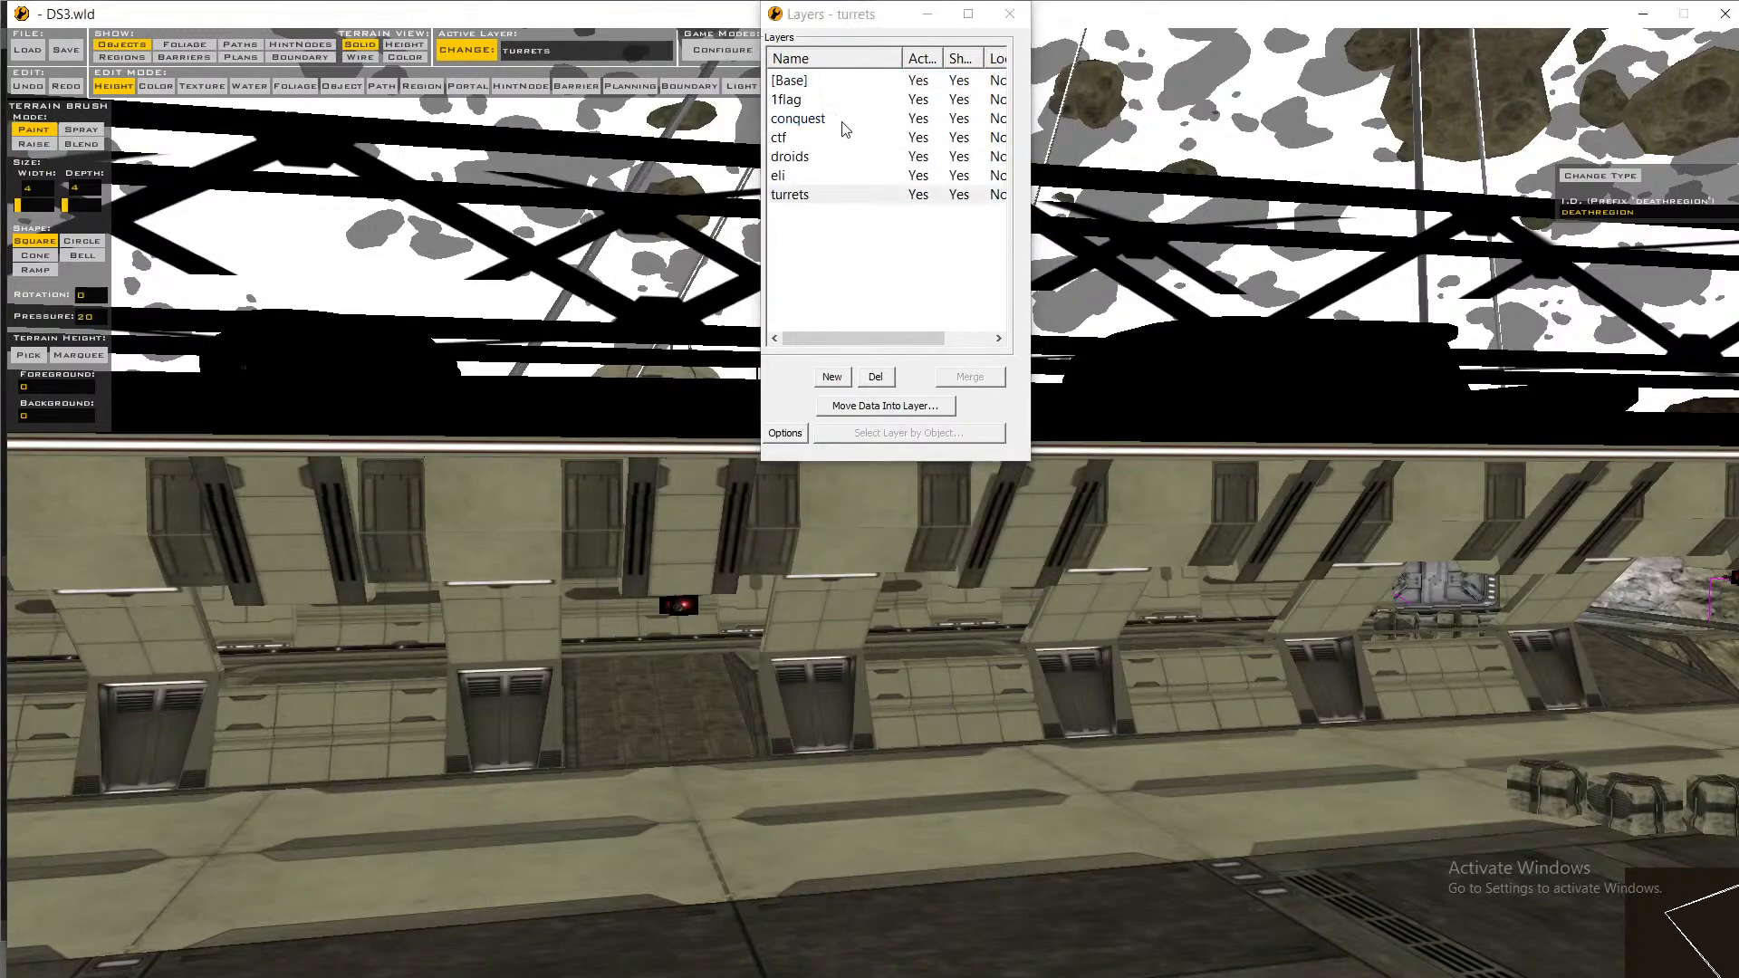
{"action": "left_click", "coordinate": [842, 125], "text": "ctrl"}
{"action": "right_click", "coordinate": [844, 121]}
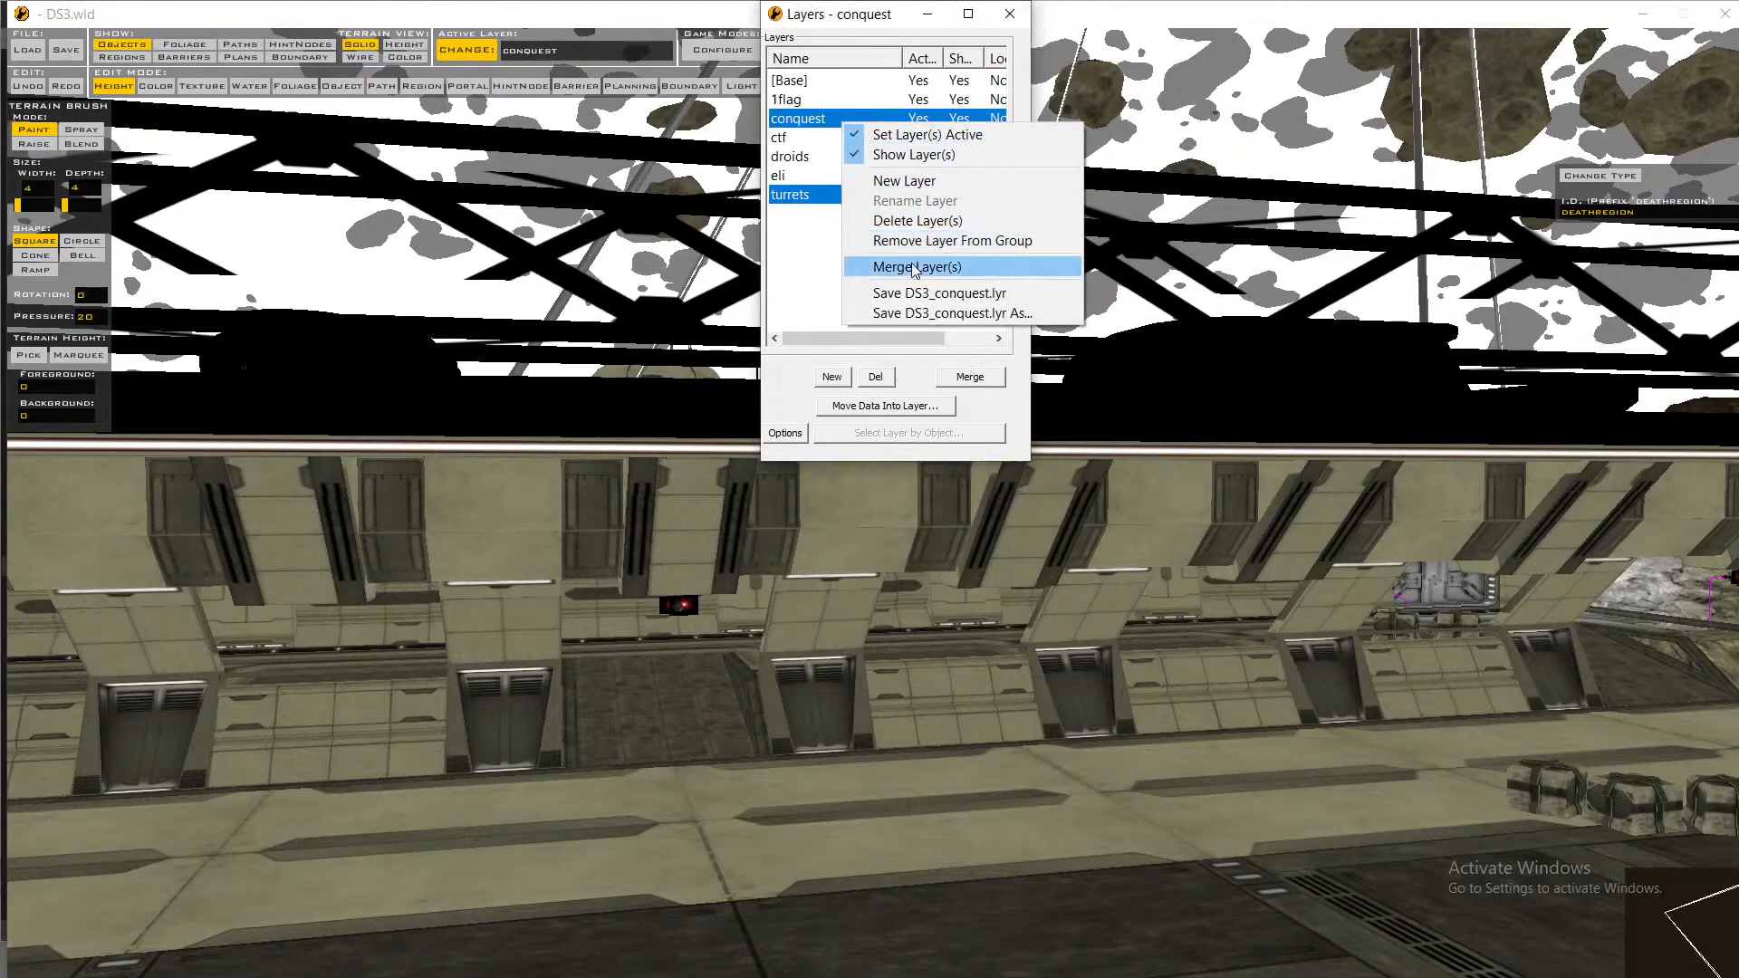
{"action": "left_click", "coordinate": [915, 267]}
{"action": "left_click", "coordinate": [934, 562]}
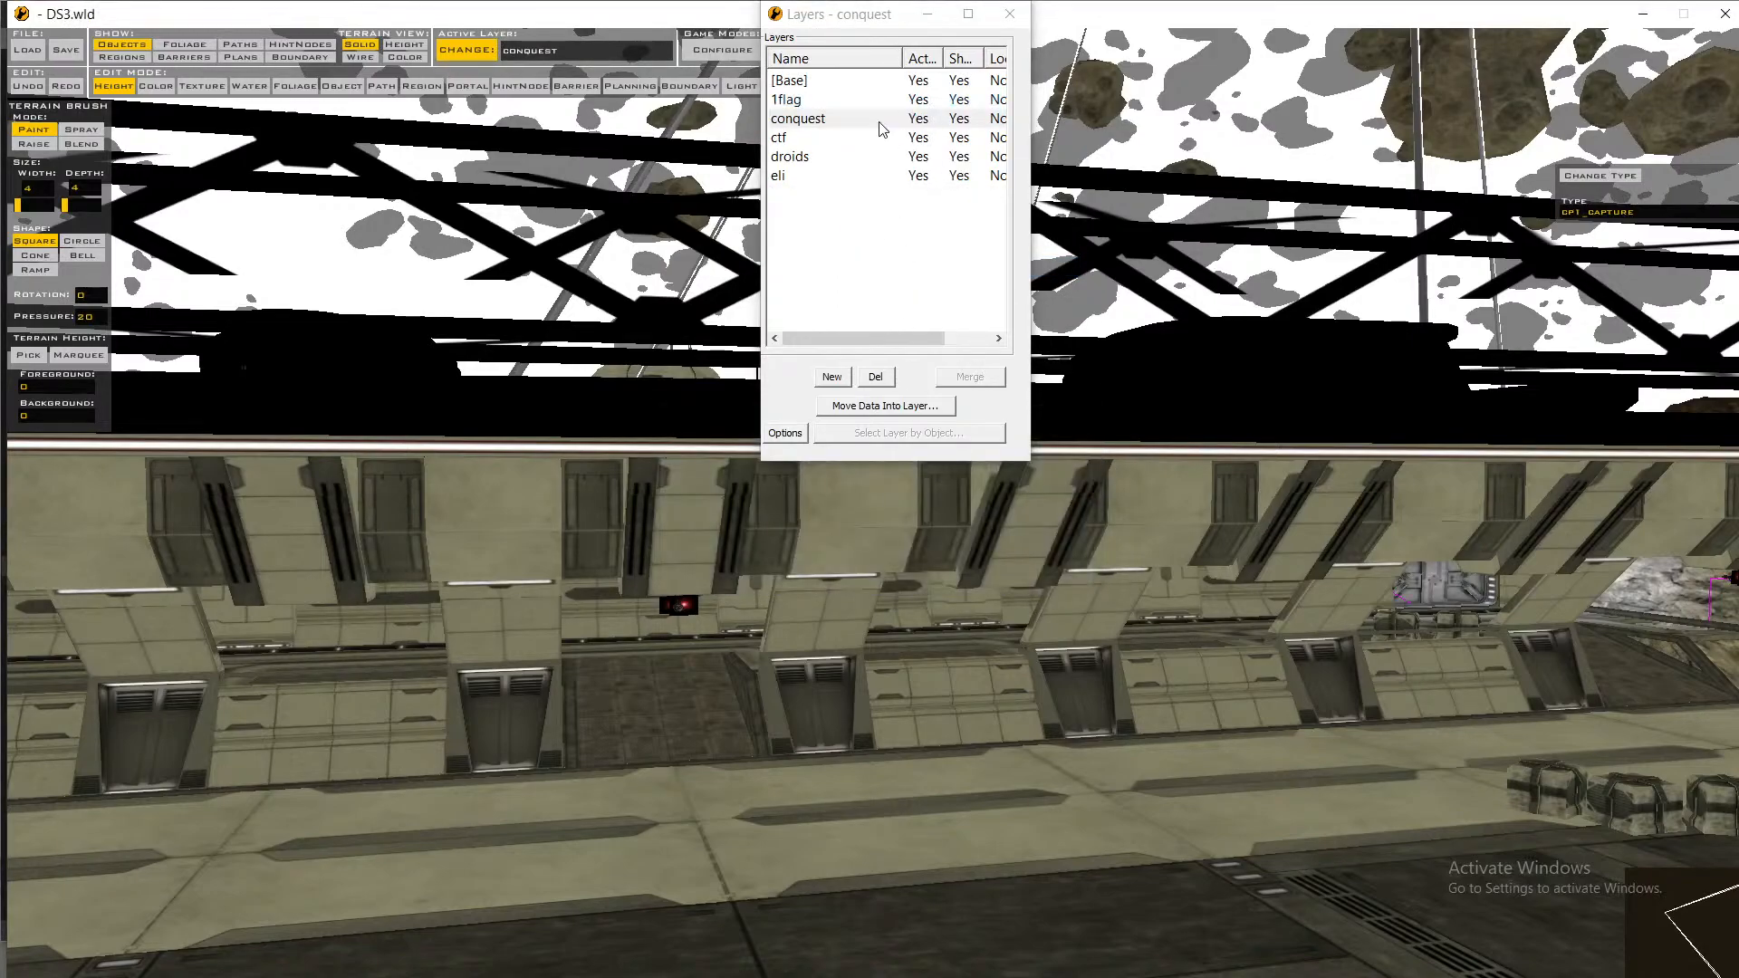
{"action": "left_click", "coordinate": [1011, 13]}
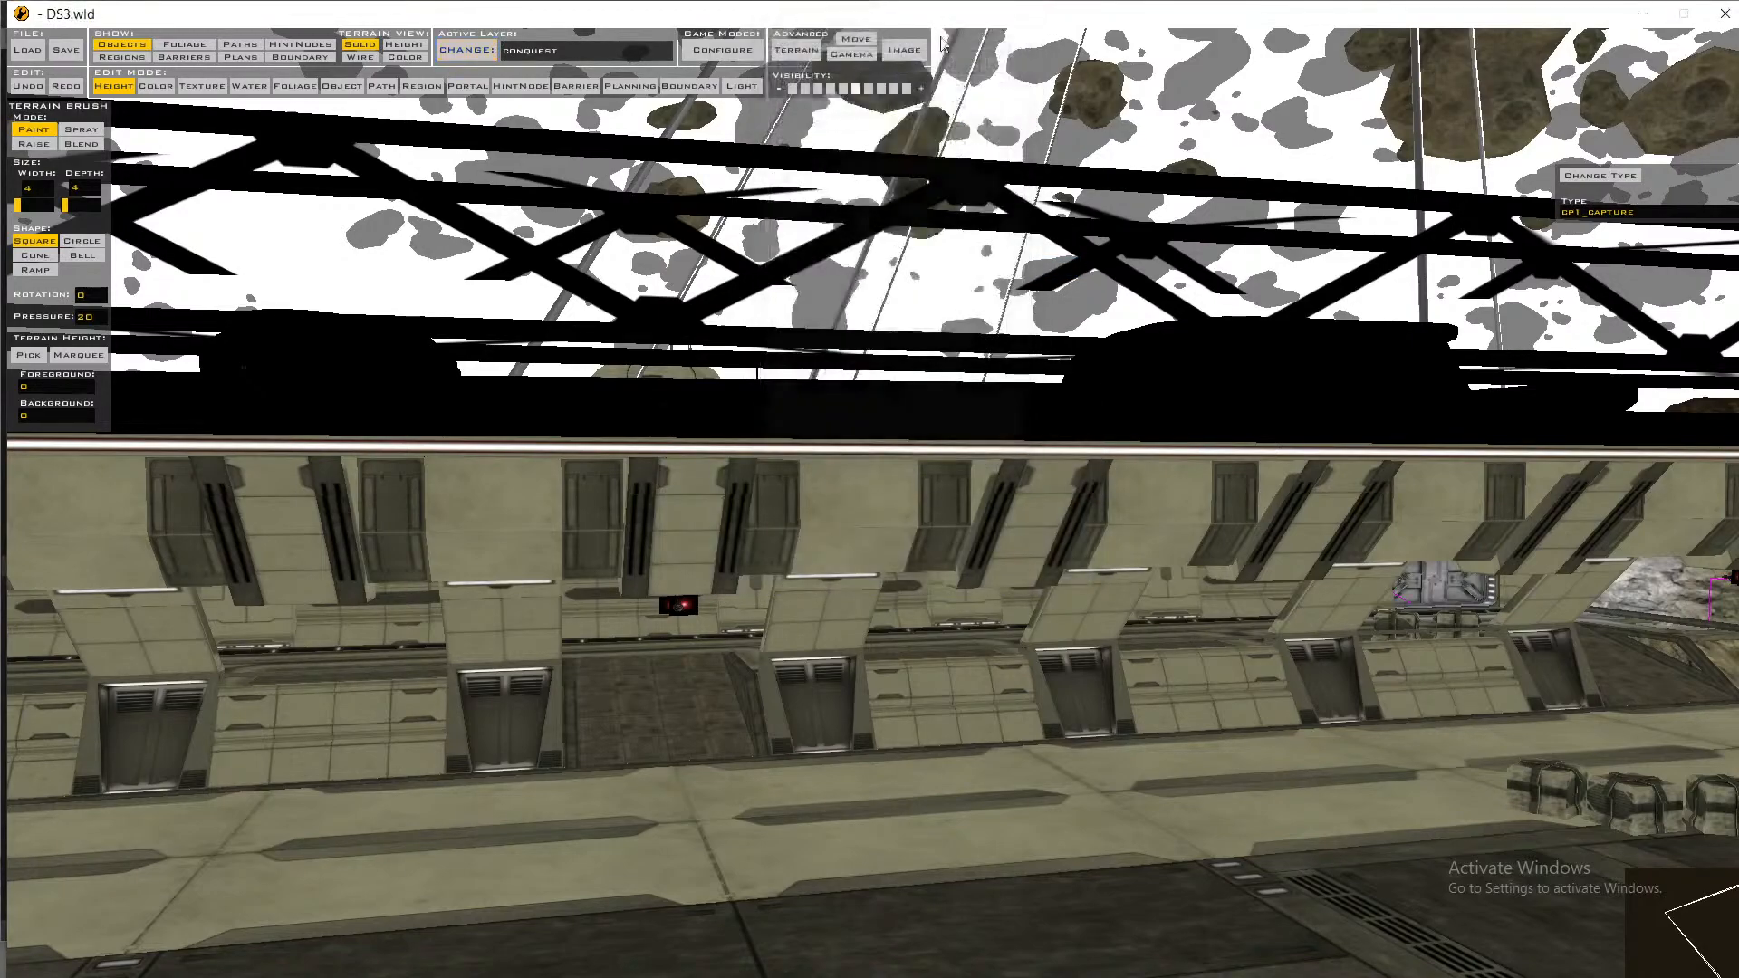
- Switch to object editing and inspect the hangar interior and the buildings outside it
{"action": "left_click", "coordinate": [334, 88]}
{"action": "key", "text": "space"}
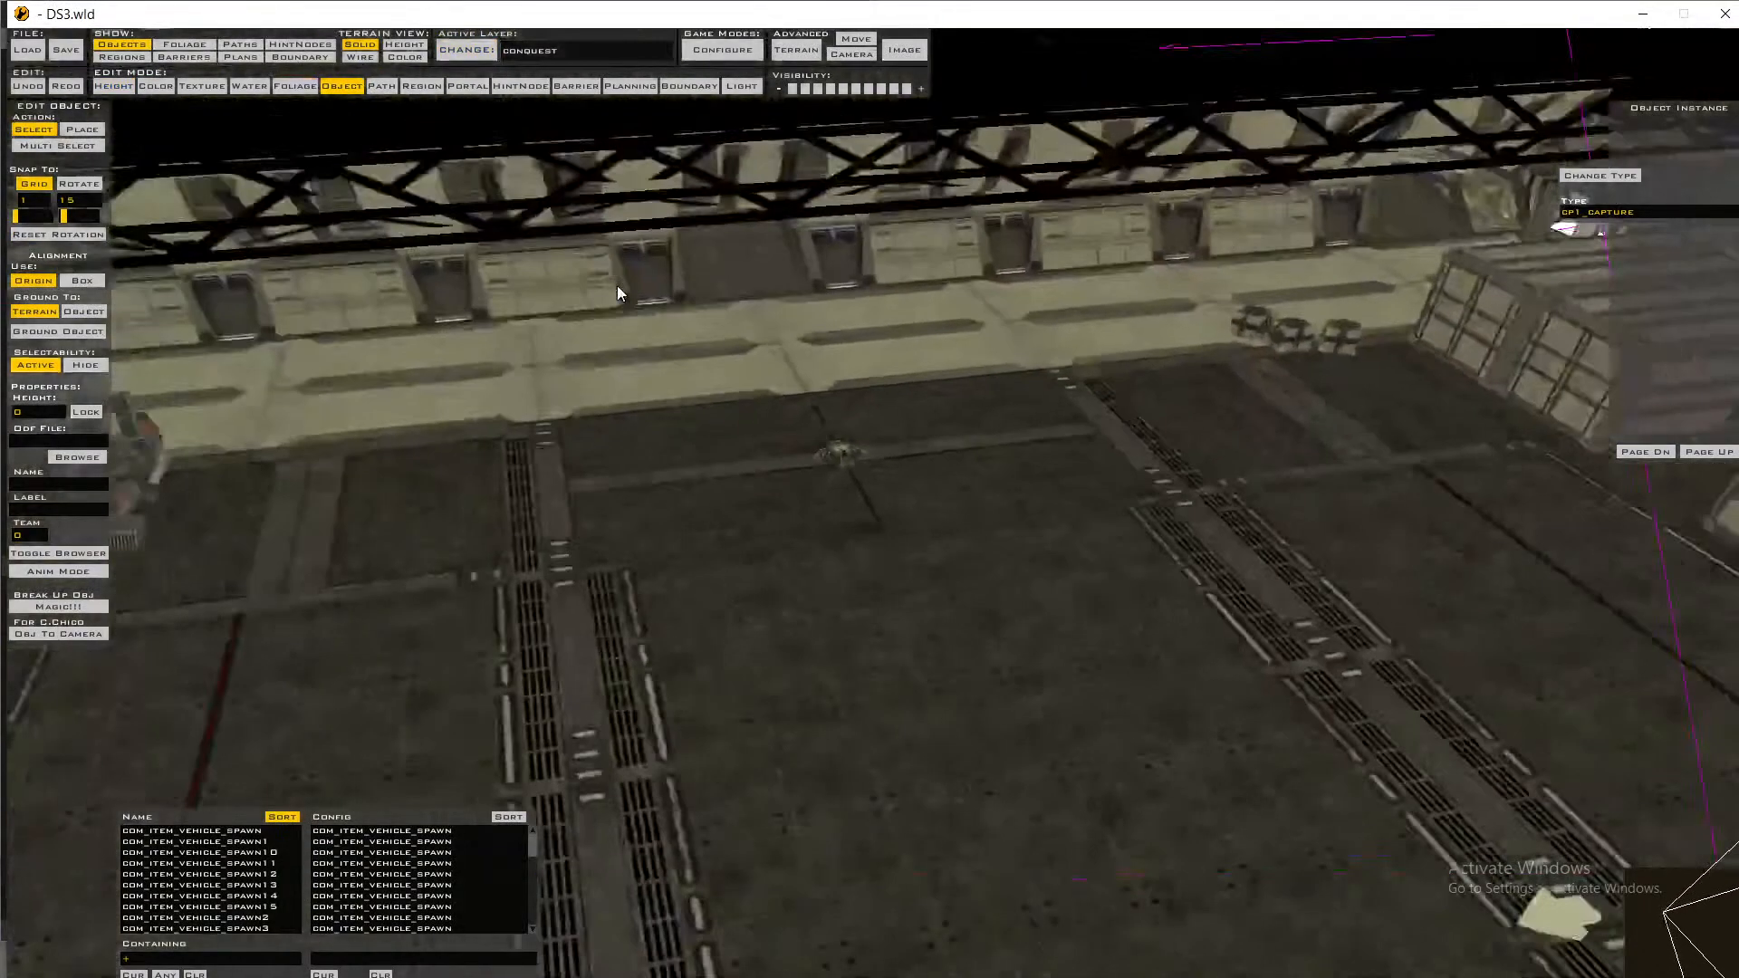
{"action": "key", "text": "space"}
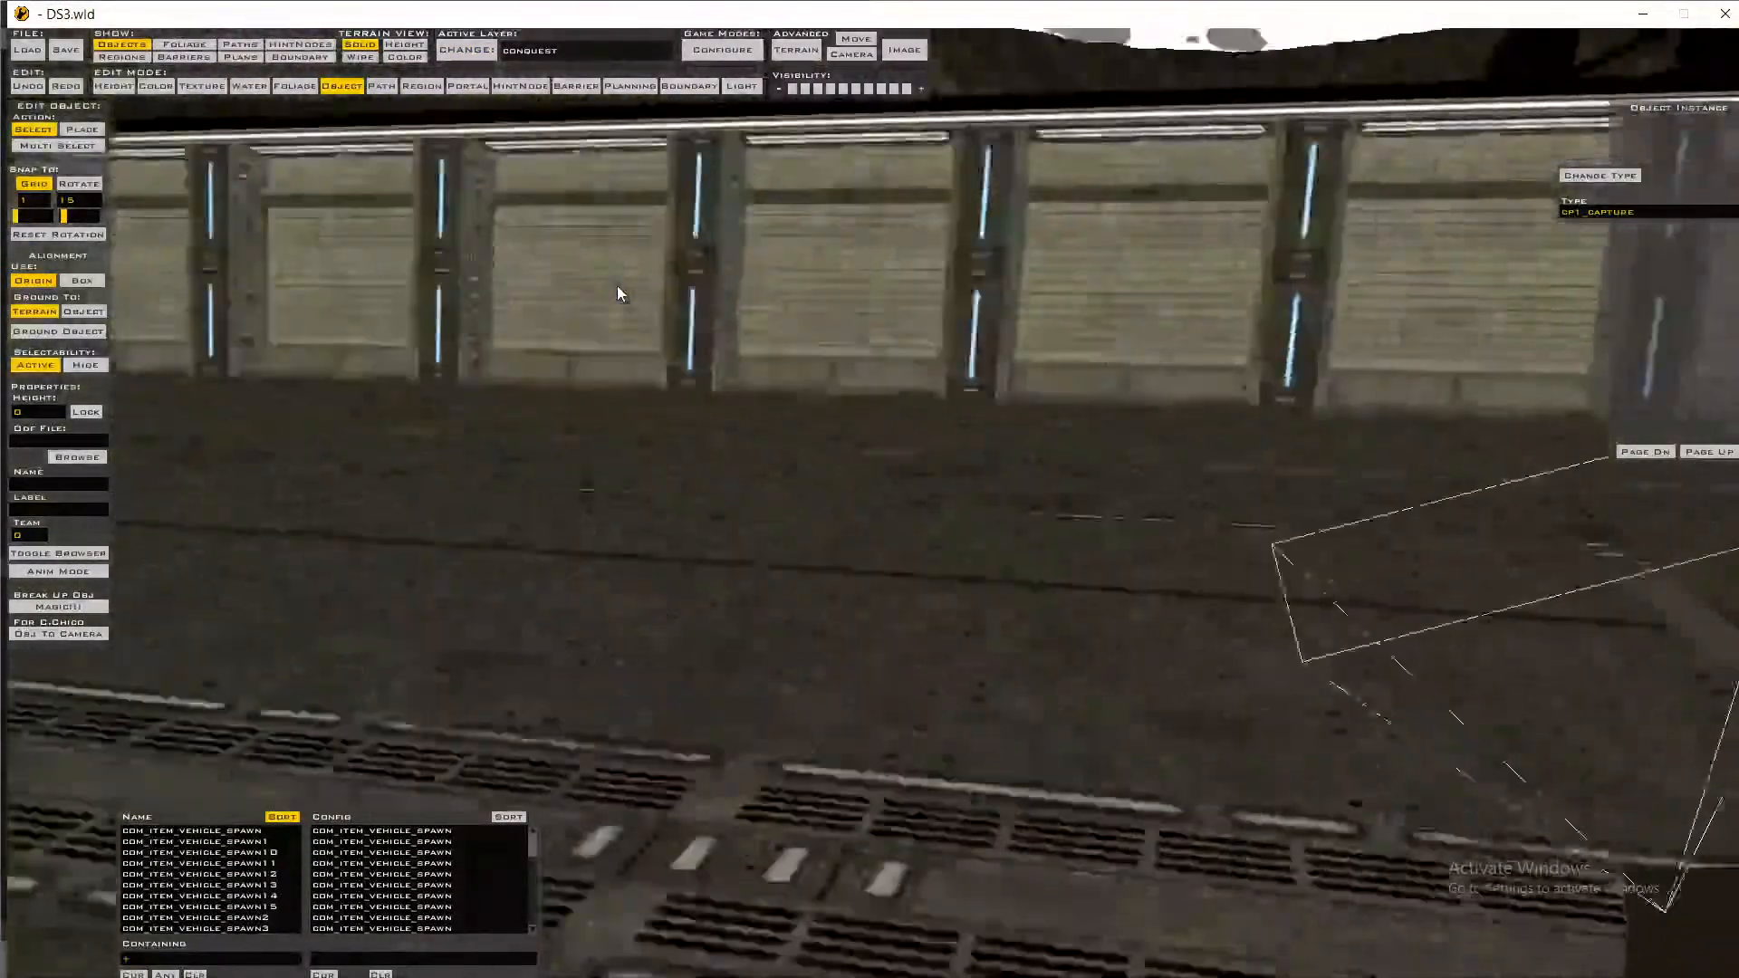
{"action": "key", "text": "space"}
{"action": "key", "text": "space"}
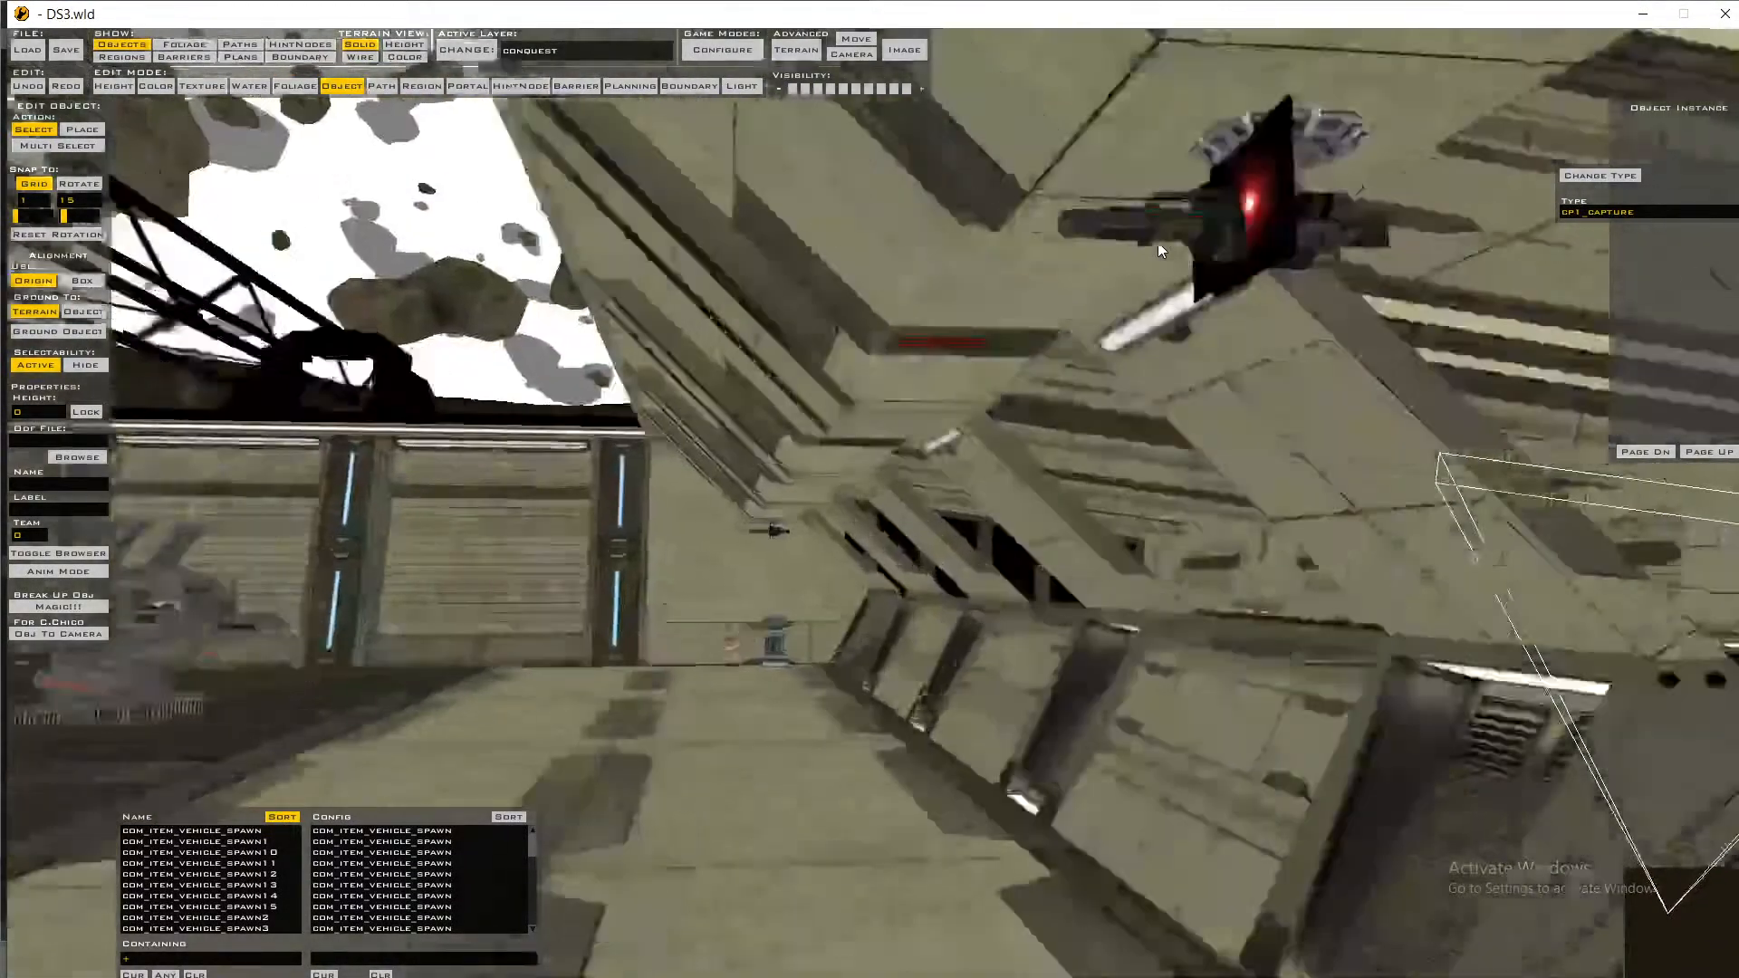
{"action": "key", "text": "space"}
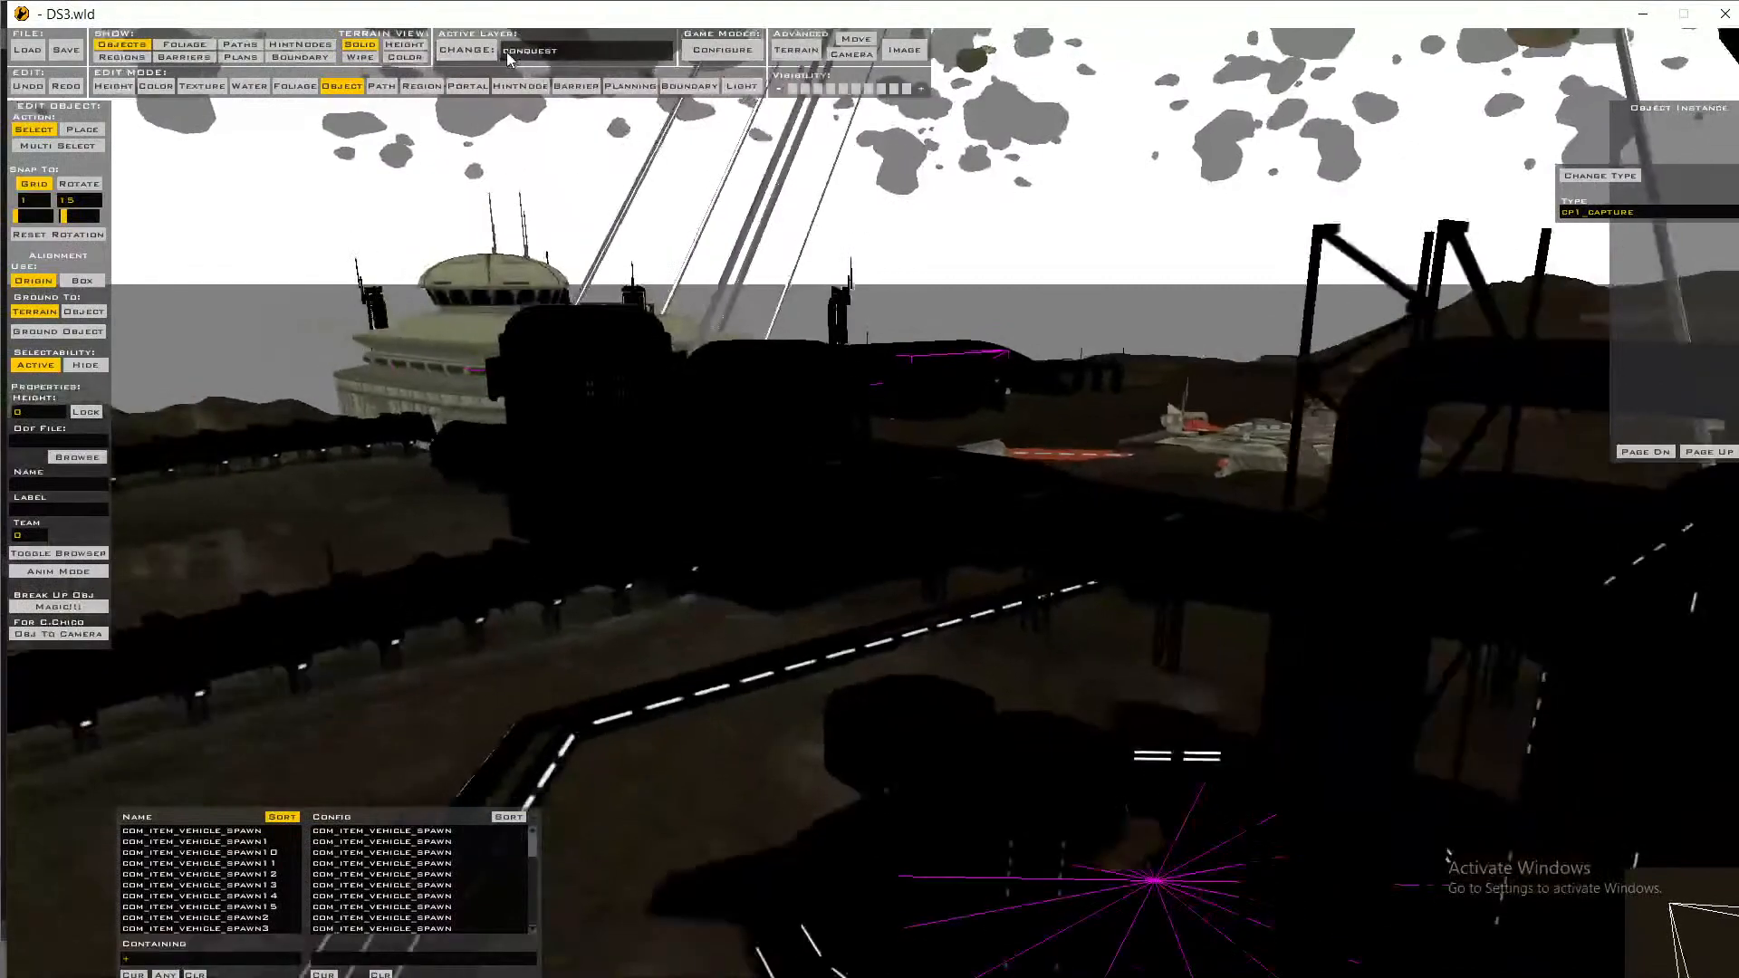
- Review the world's layer list and its terrain properties, closing both without changes
{"action": "left_click", "coordinate": [468, 50]}
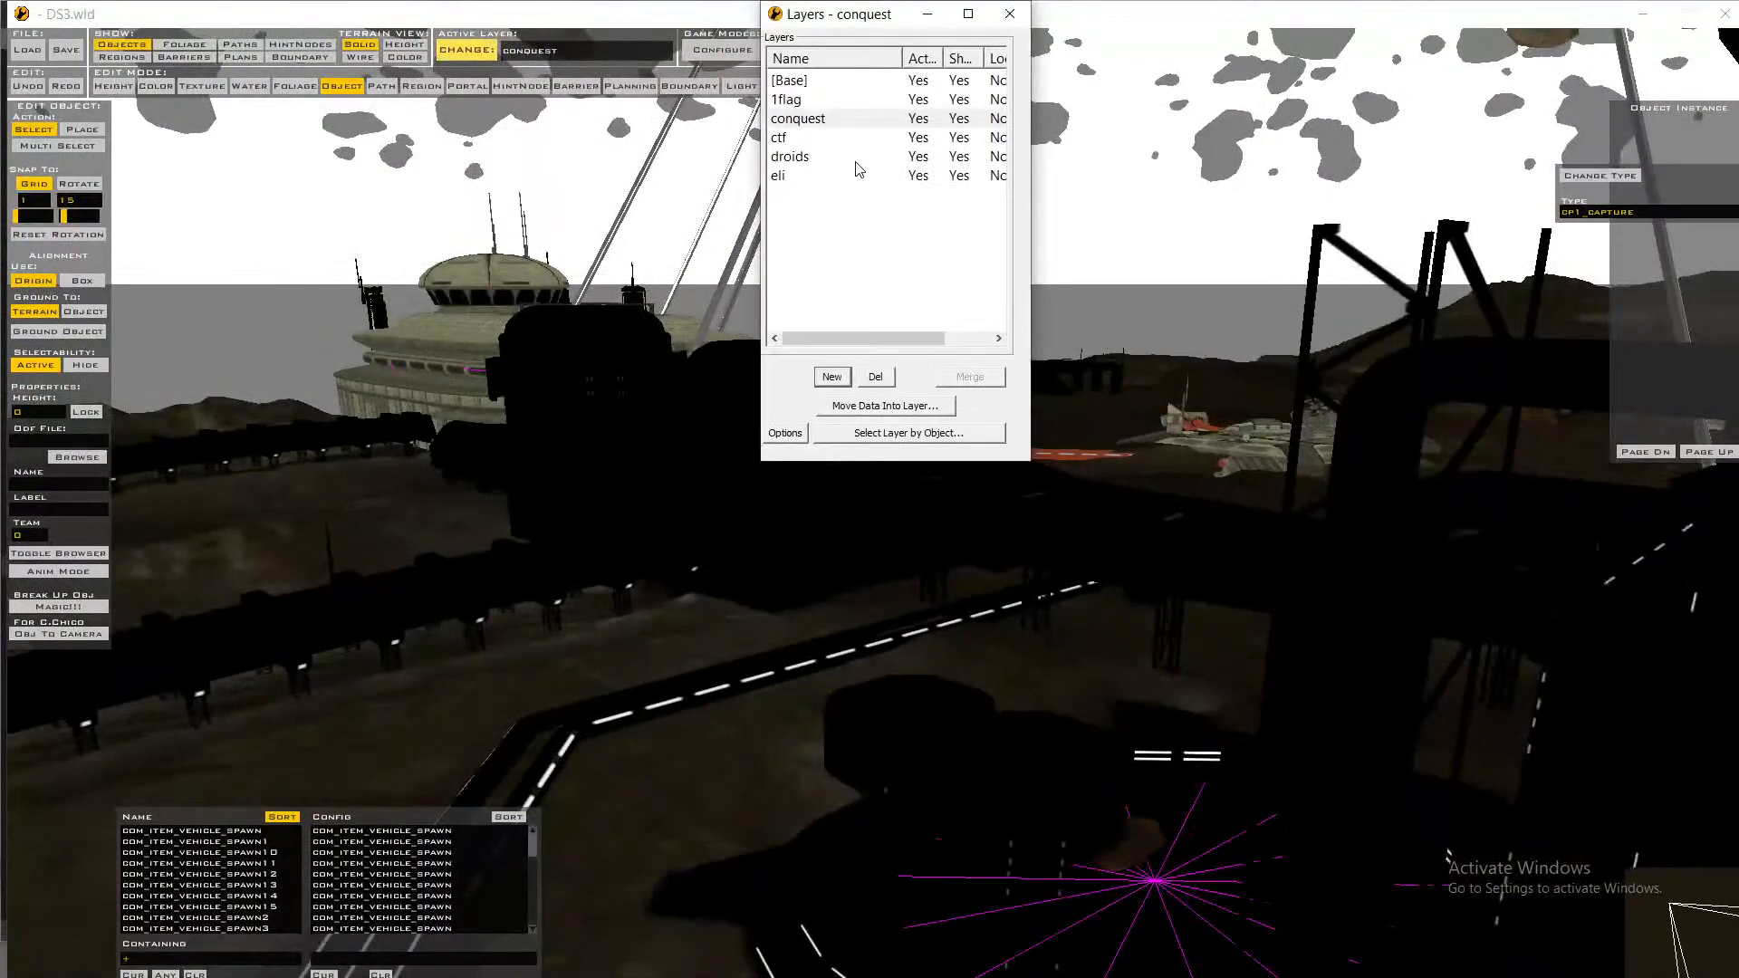
{"action": "left_click", "coordinate": [967, 14]}
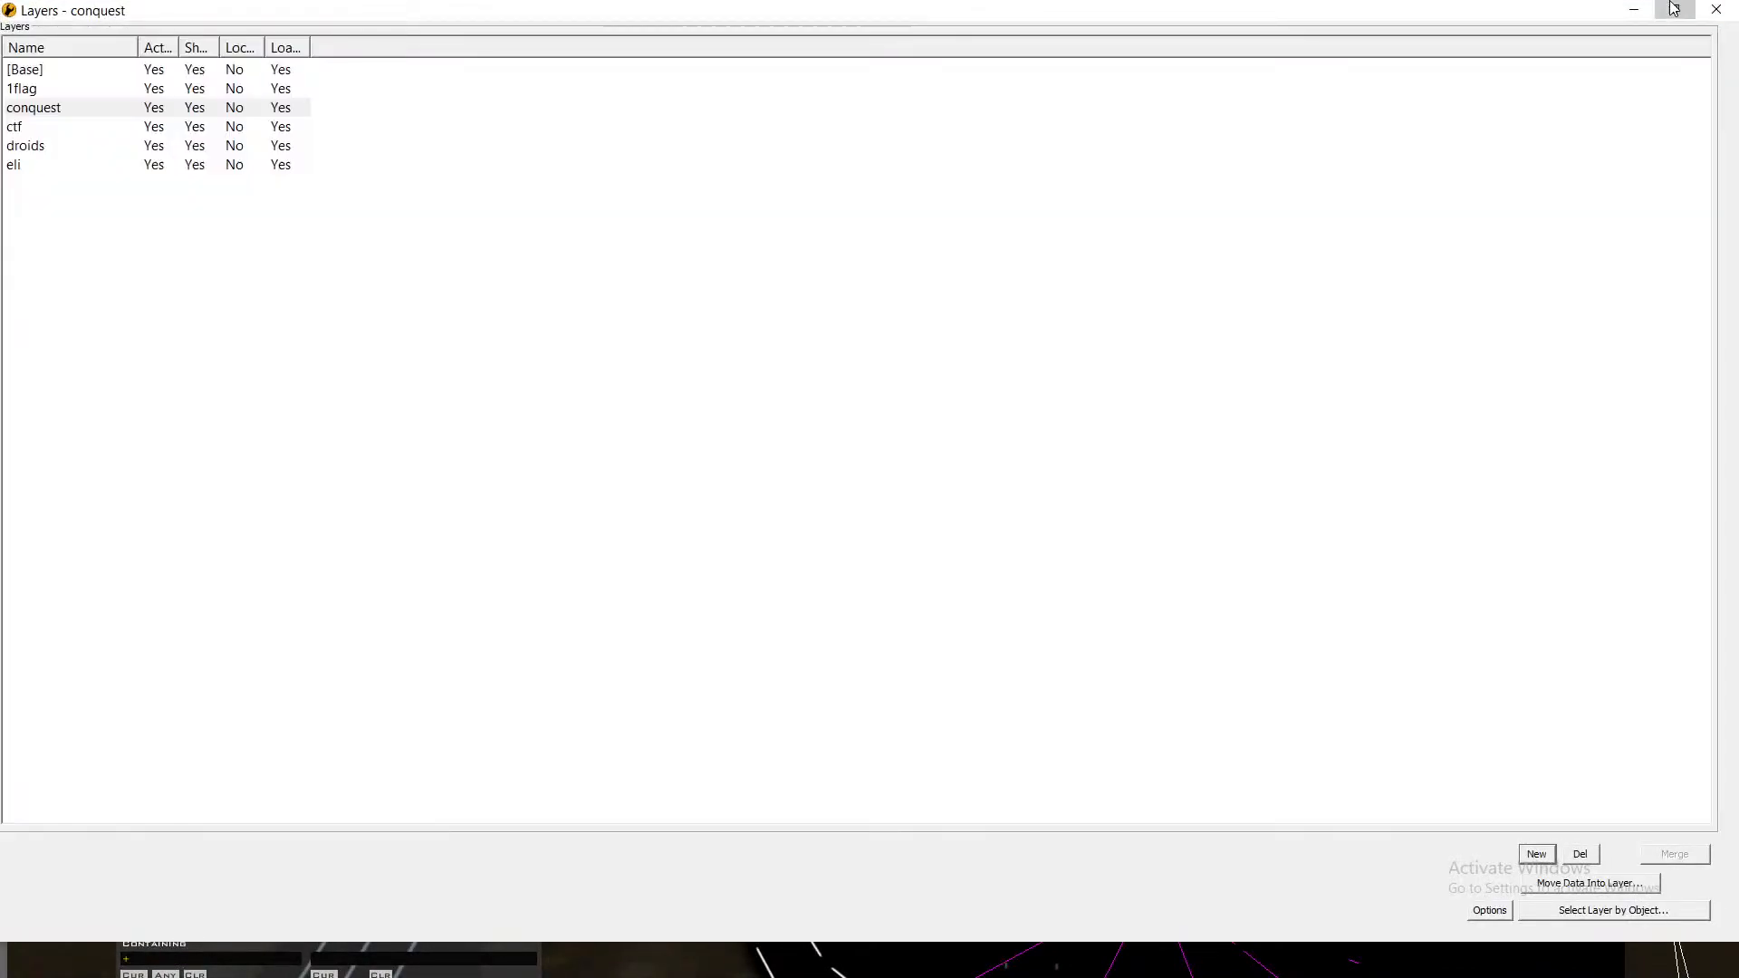
{"action": "left_click", "coordinate": [1676, 9]}
{"action": "left_click", "coordinate": [1007, 12]}
{"action": "left_click", "coordinate": [797, 50]}
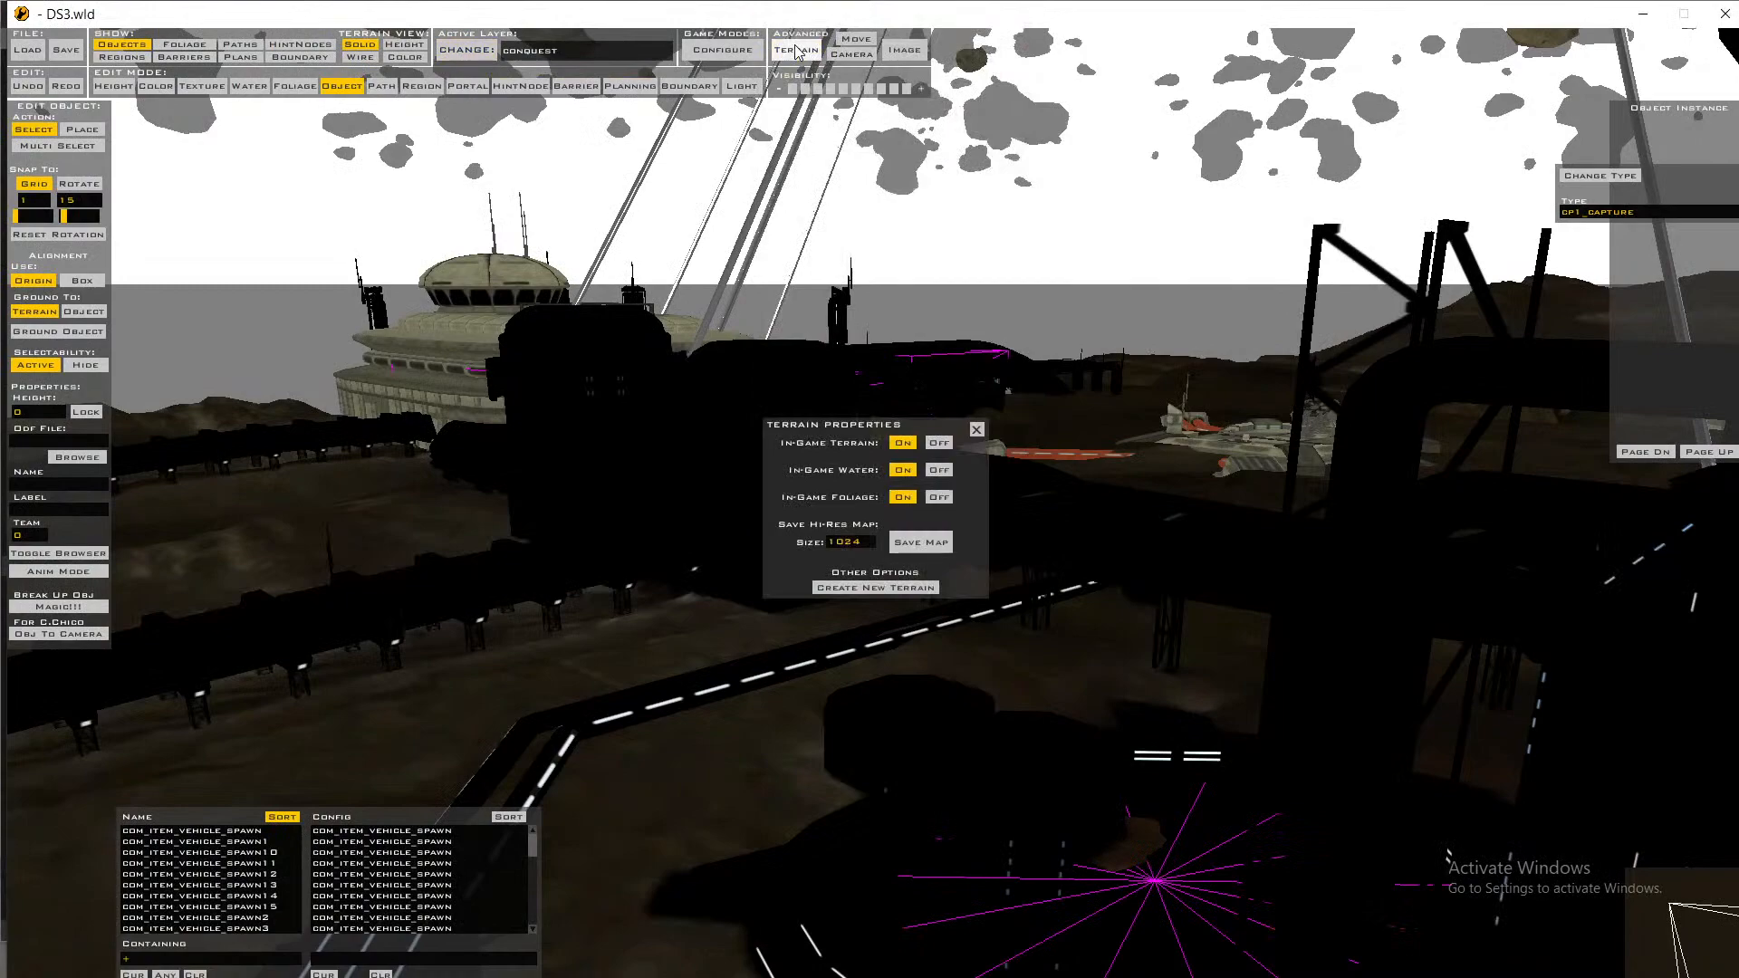
{"action": "left_click", "coordinate": [977, 429]}
- Update the world REQ and mode MRQs from the game modes settings, using DS3.req in world1, and close the settings
{"action": "left_click", "coordinate": [723, 50]}
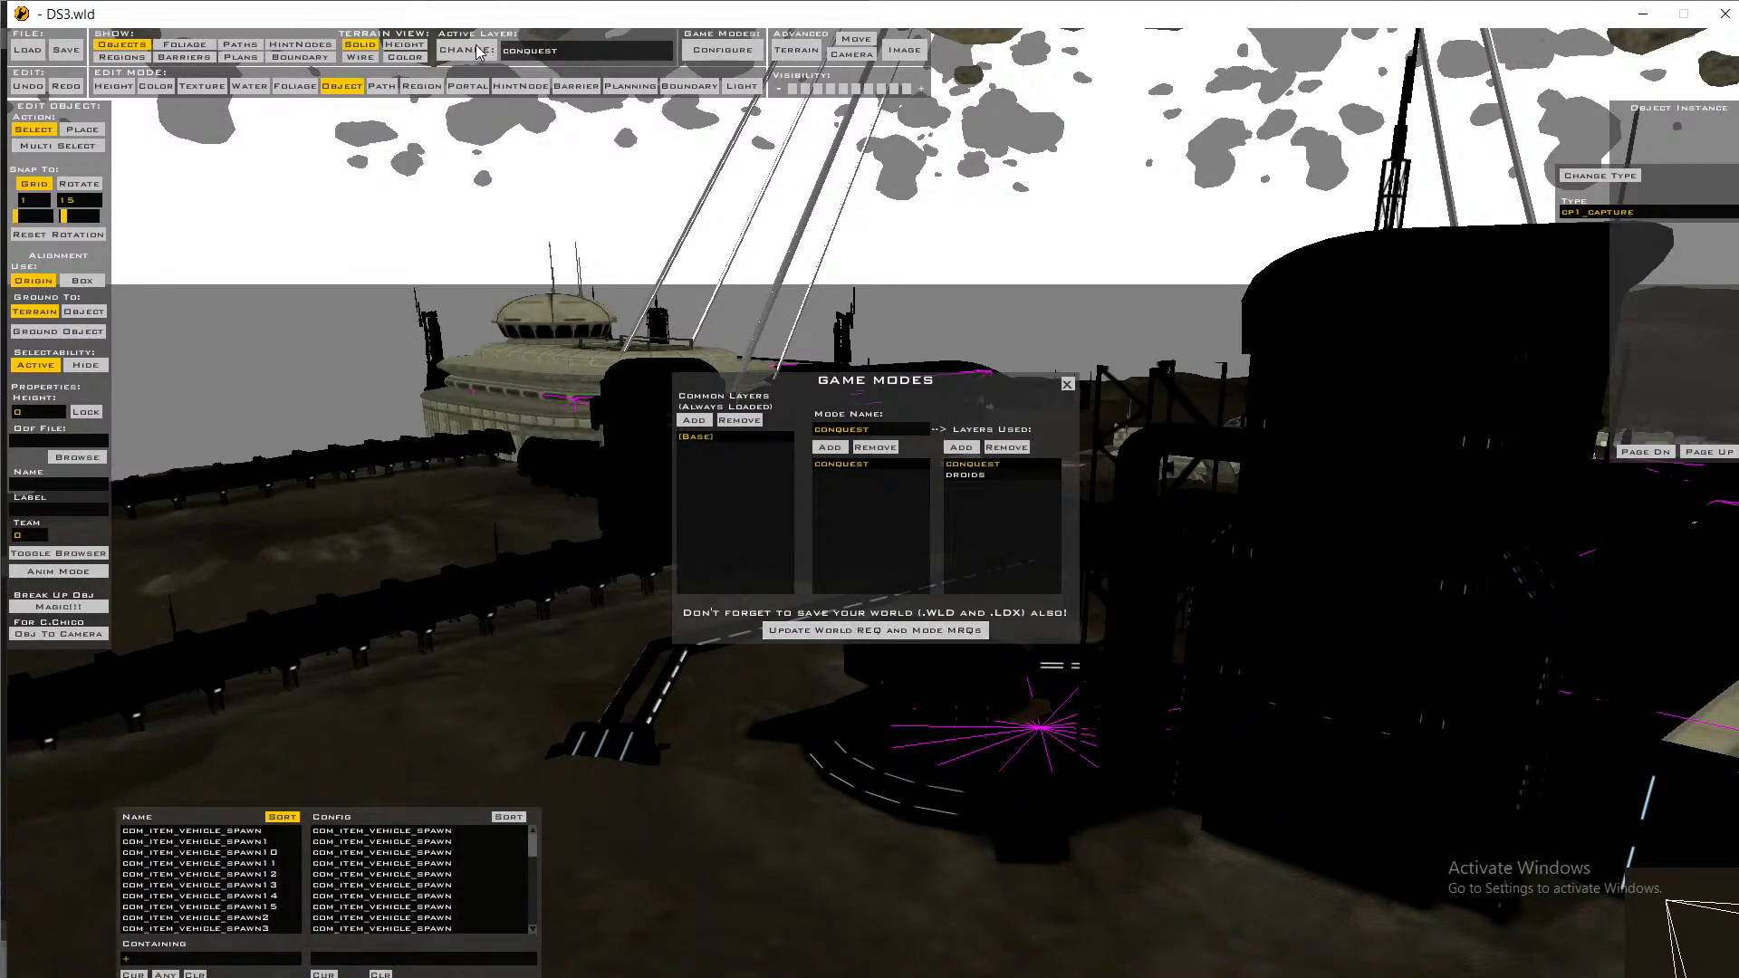
{"action": "left_click", "coordinate": [869, 631]}
{"action": "double_click", "coordinate": [294, 212]}
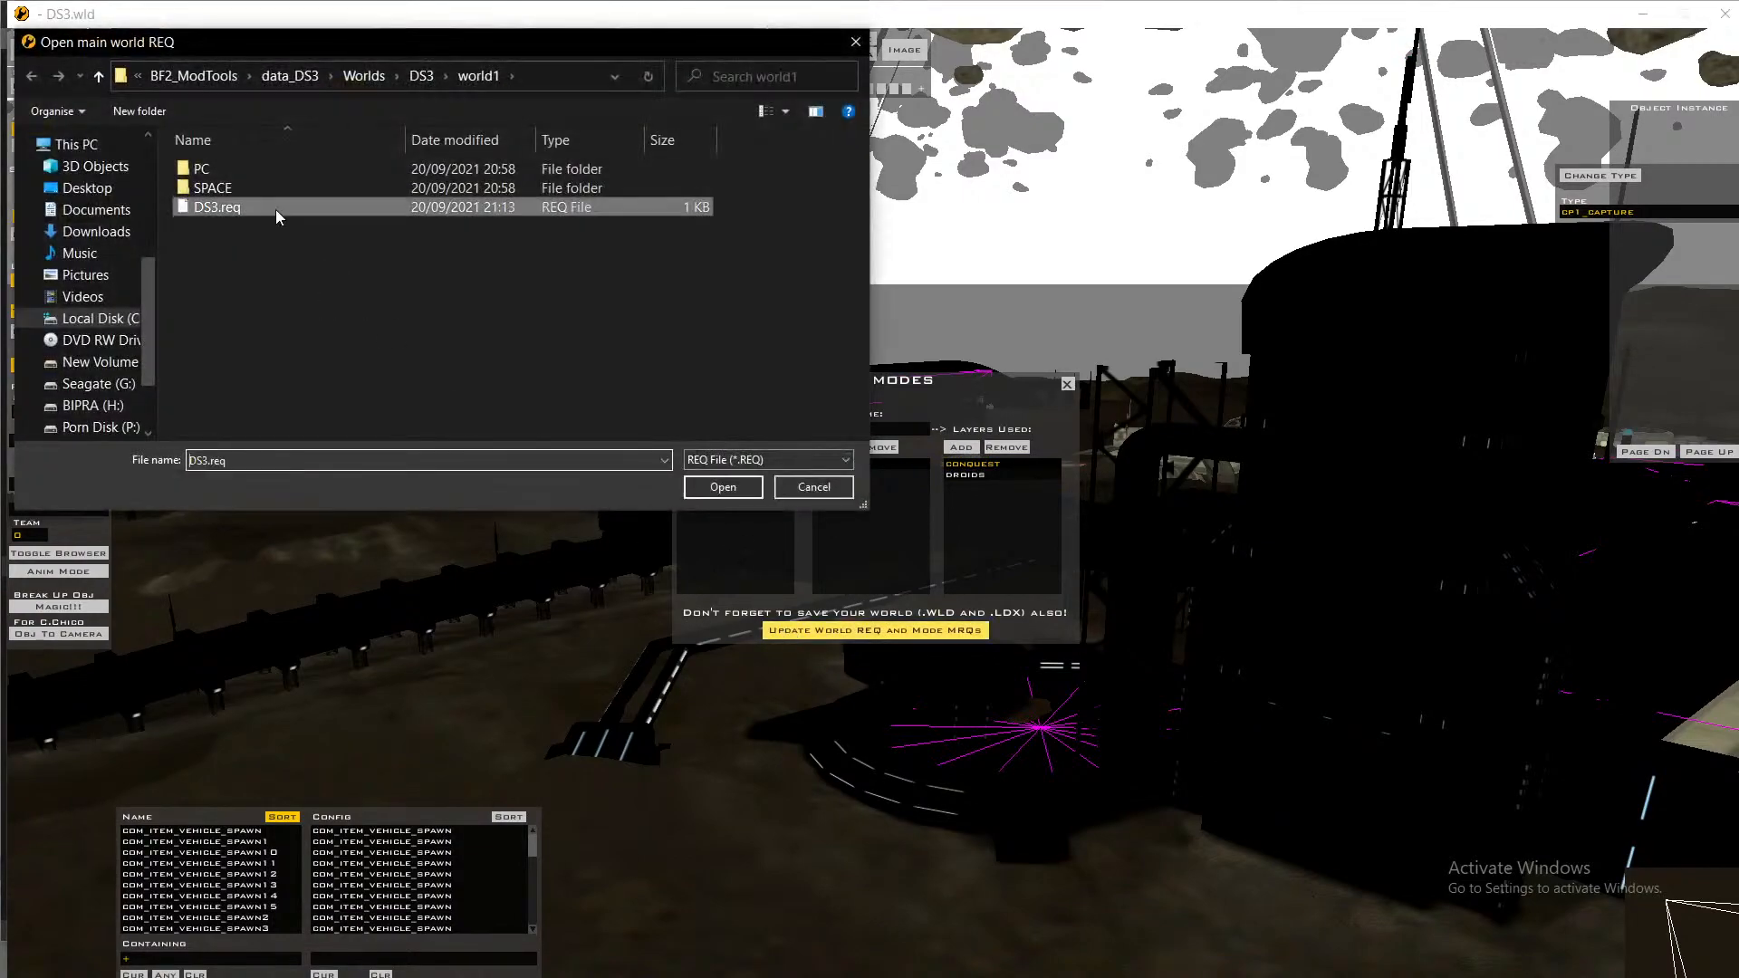
{"action": "left_click", "coordinate": [1067, 384]}
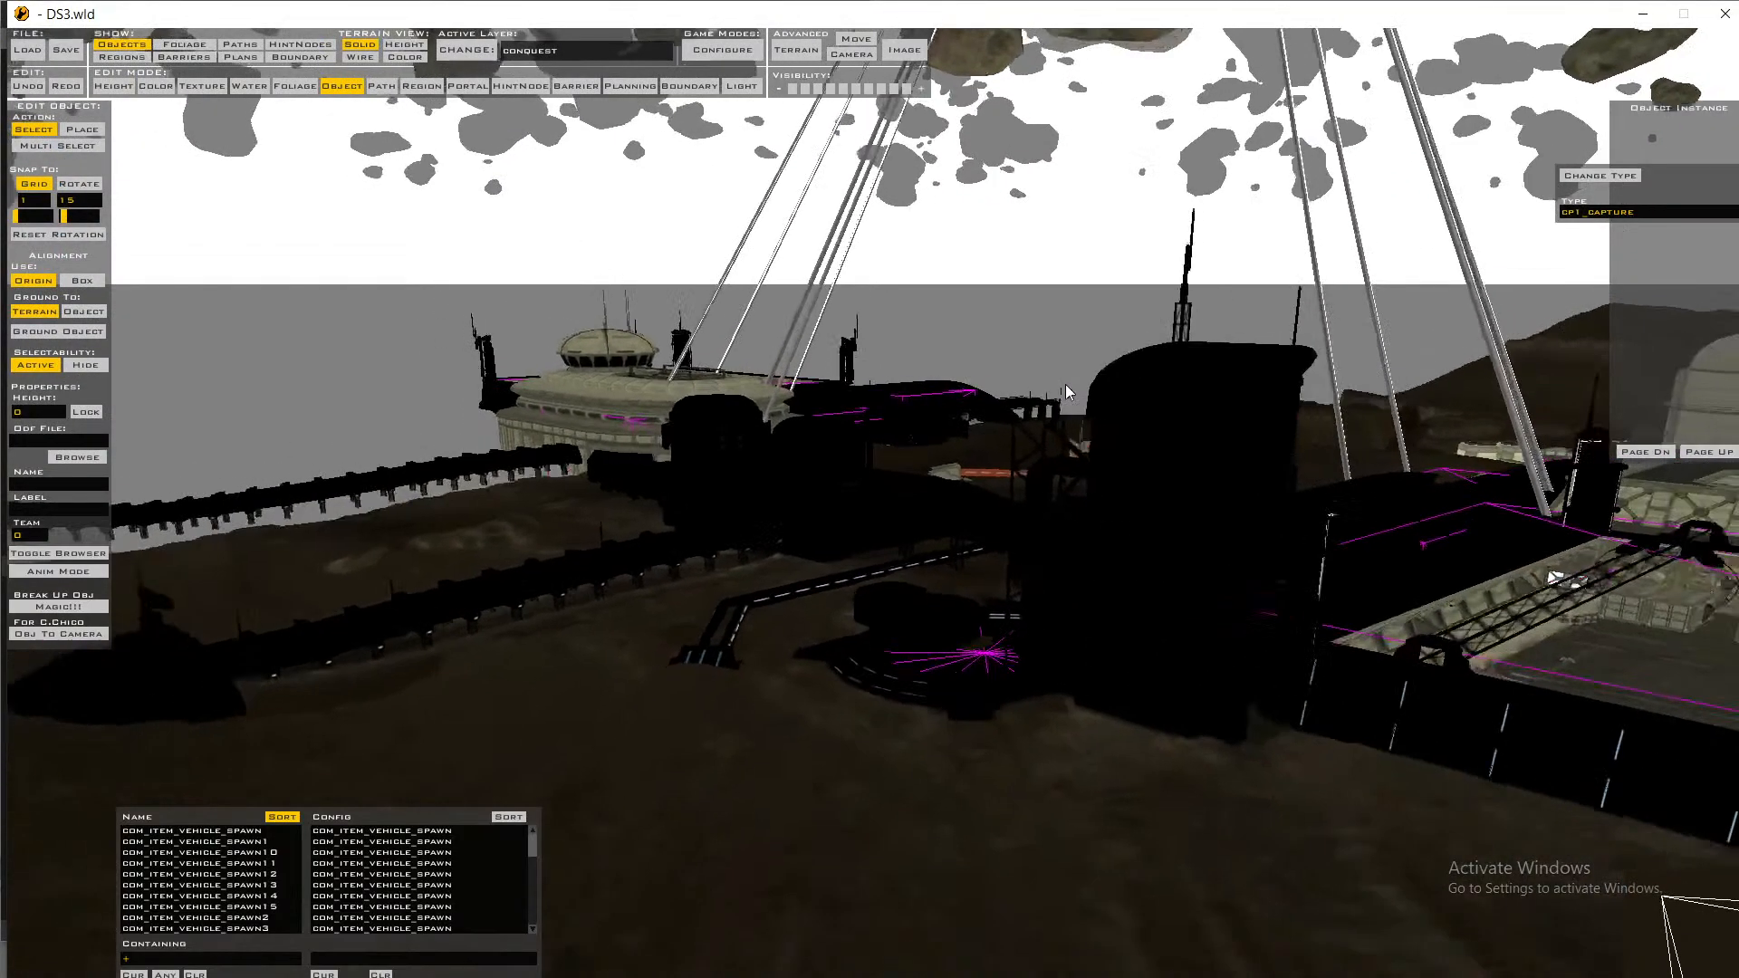
- Make [Base] the active layer and close the layer list
{"action": "key", "text": "w"}
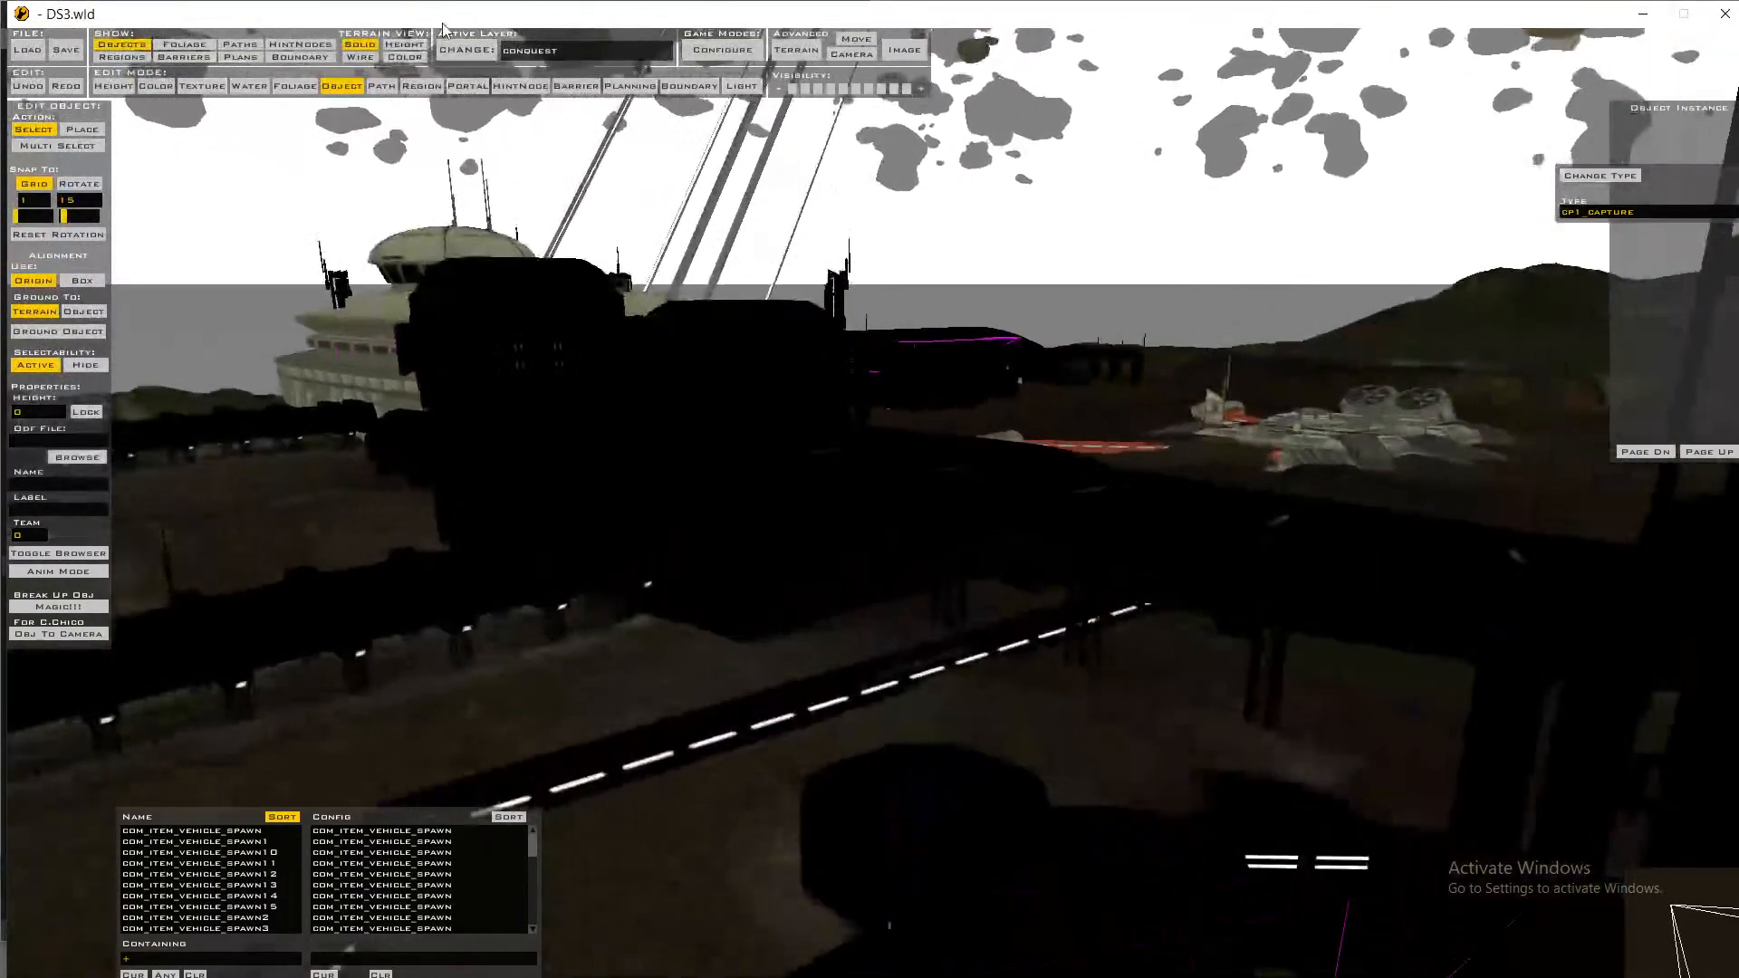
{"action": "left_click", "coordinate": [468, 51]}
{"action": "left_click", "coordinate": [797, 66]}
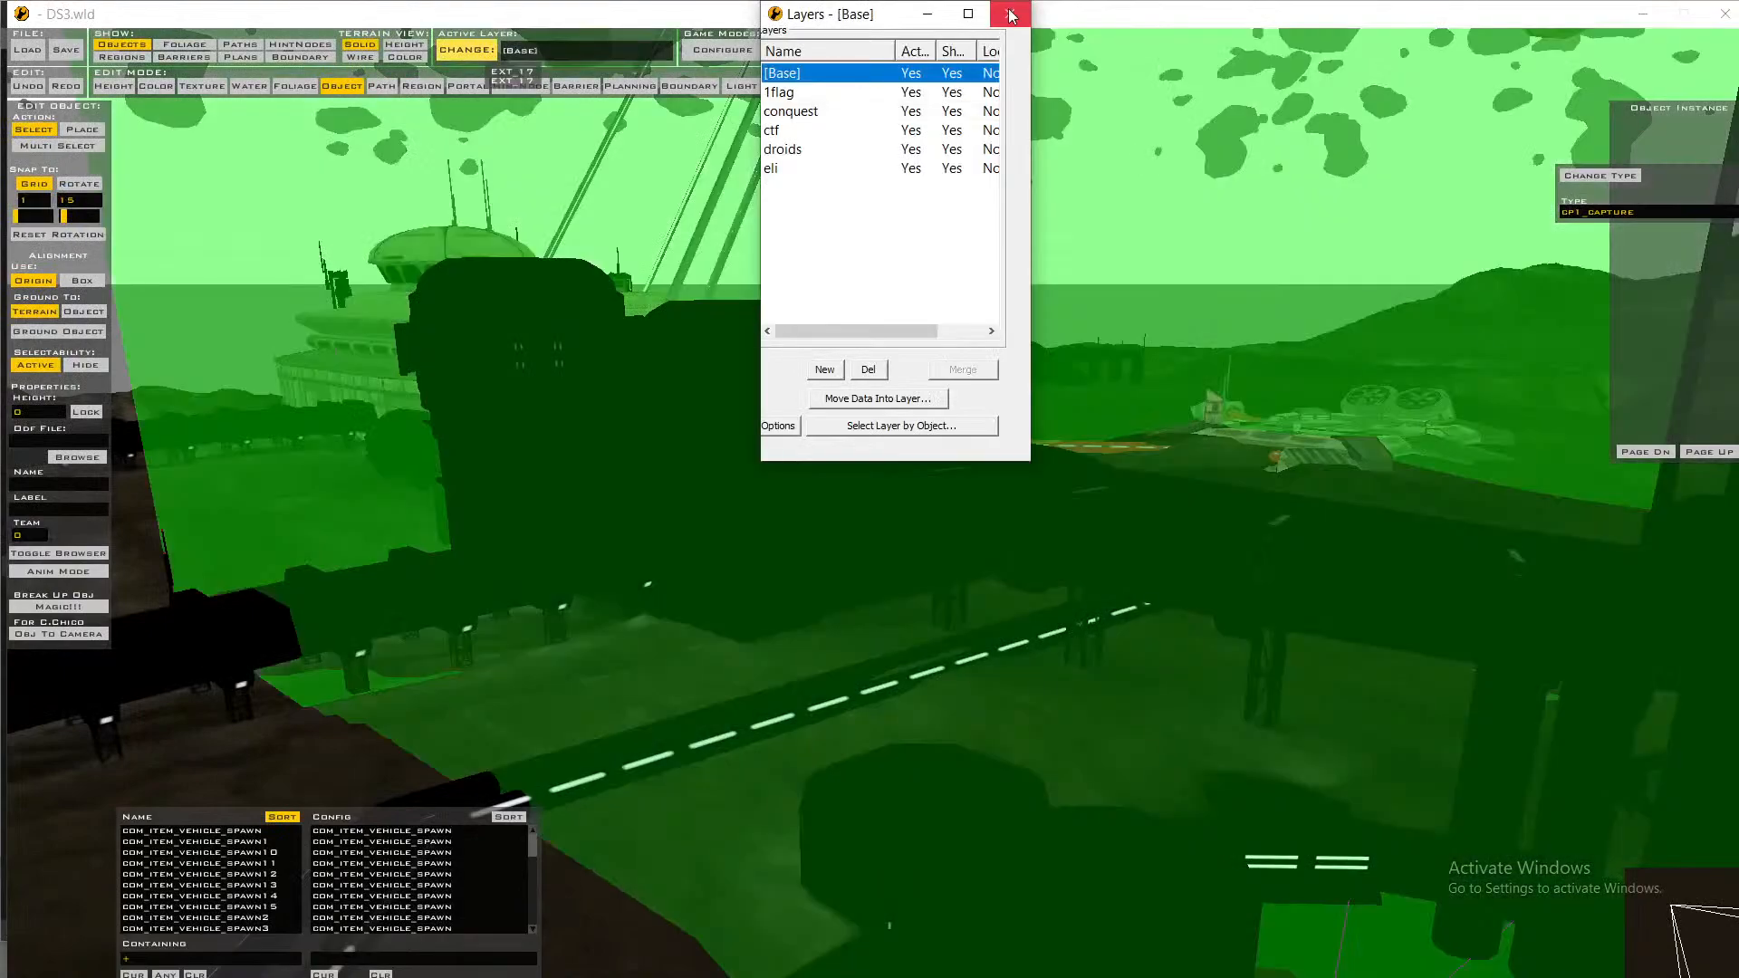
{"action": "left_click", "coordinate": [992, 161]}
- Examine the [Base] layer's objects around the map, including the crate cover and the interior and exterior building pieces
{"action": "key", "text": "w"}
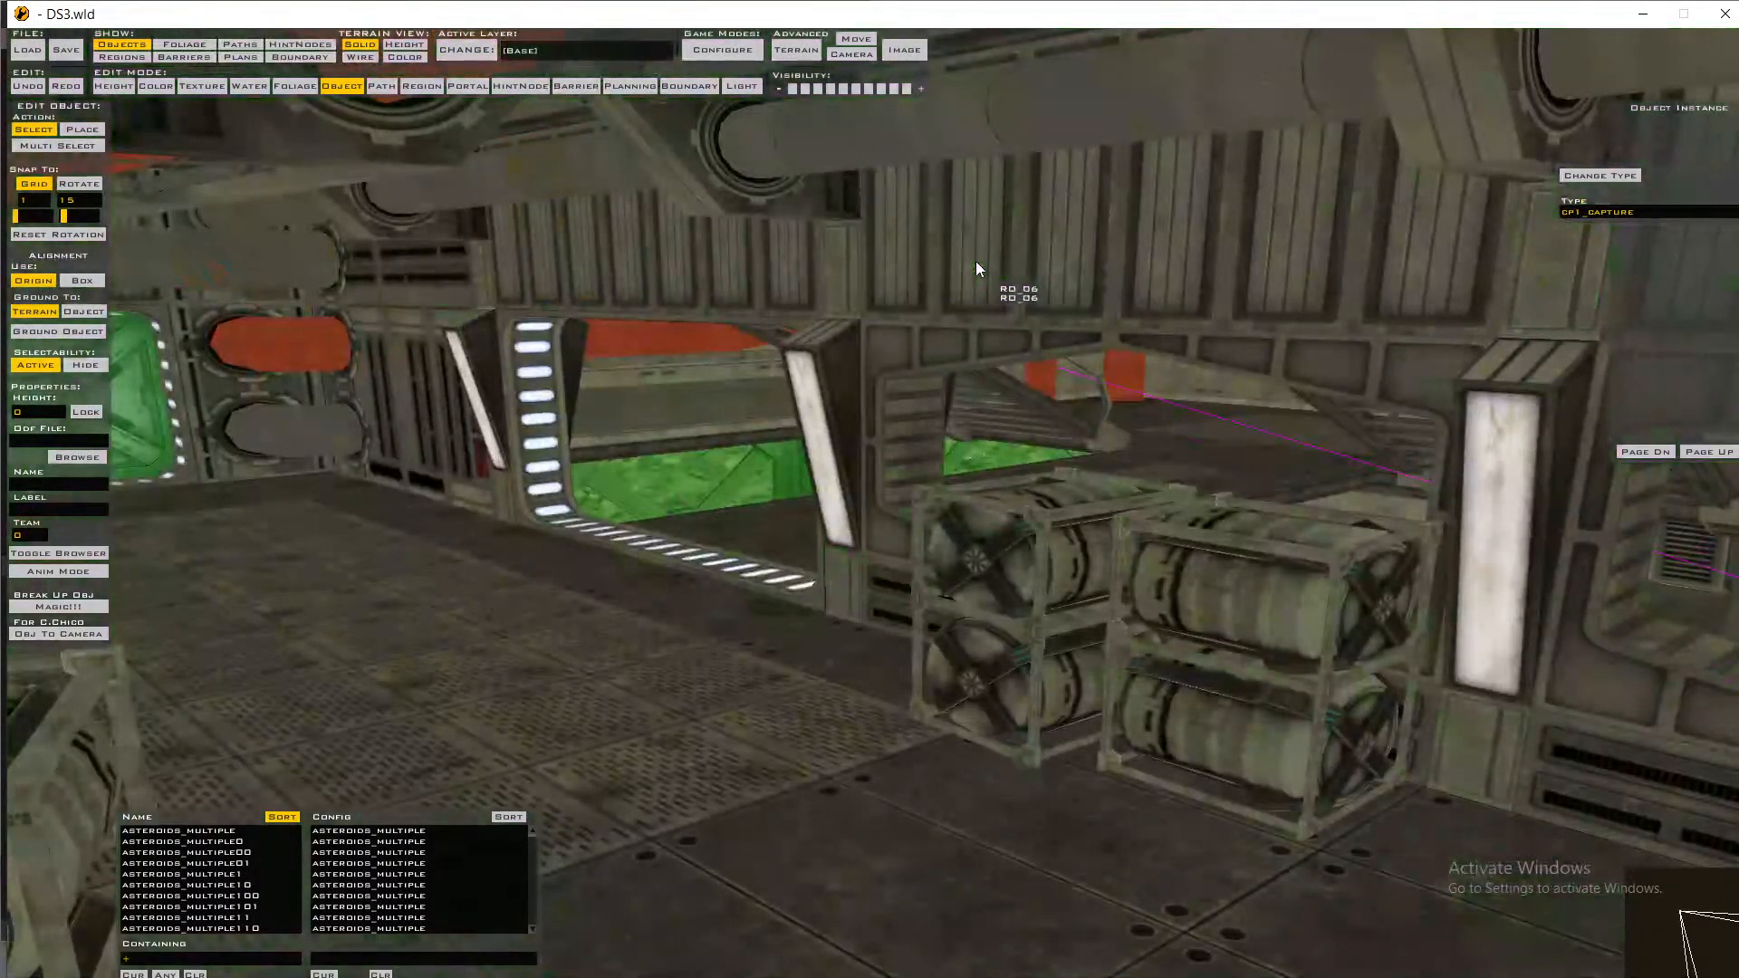
{"action": "key", "text": "w"}
{"action": "key", "text": "w"}
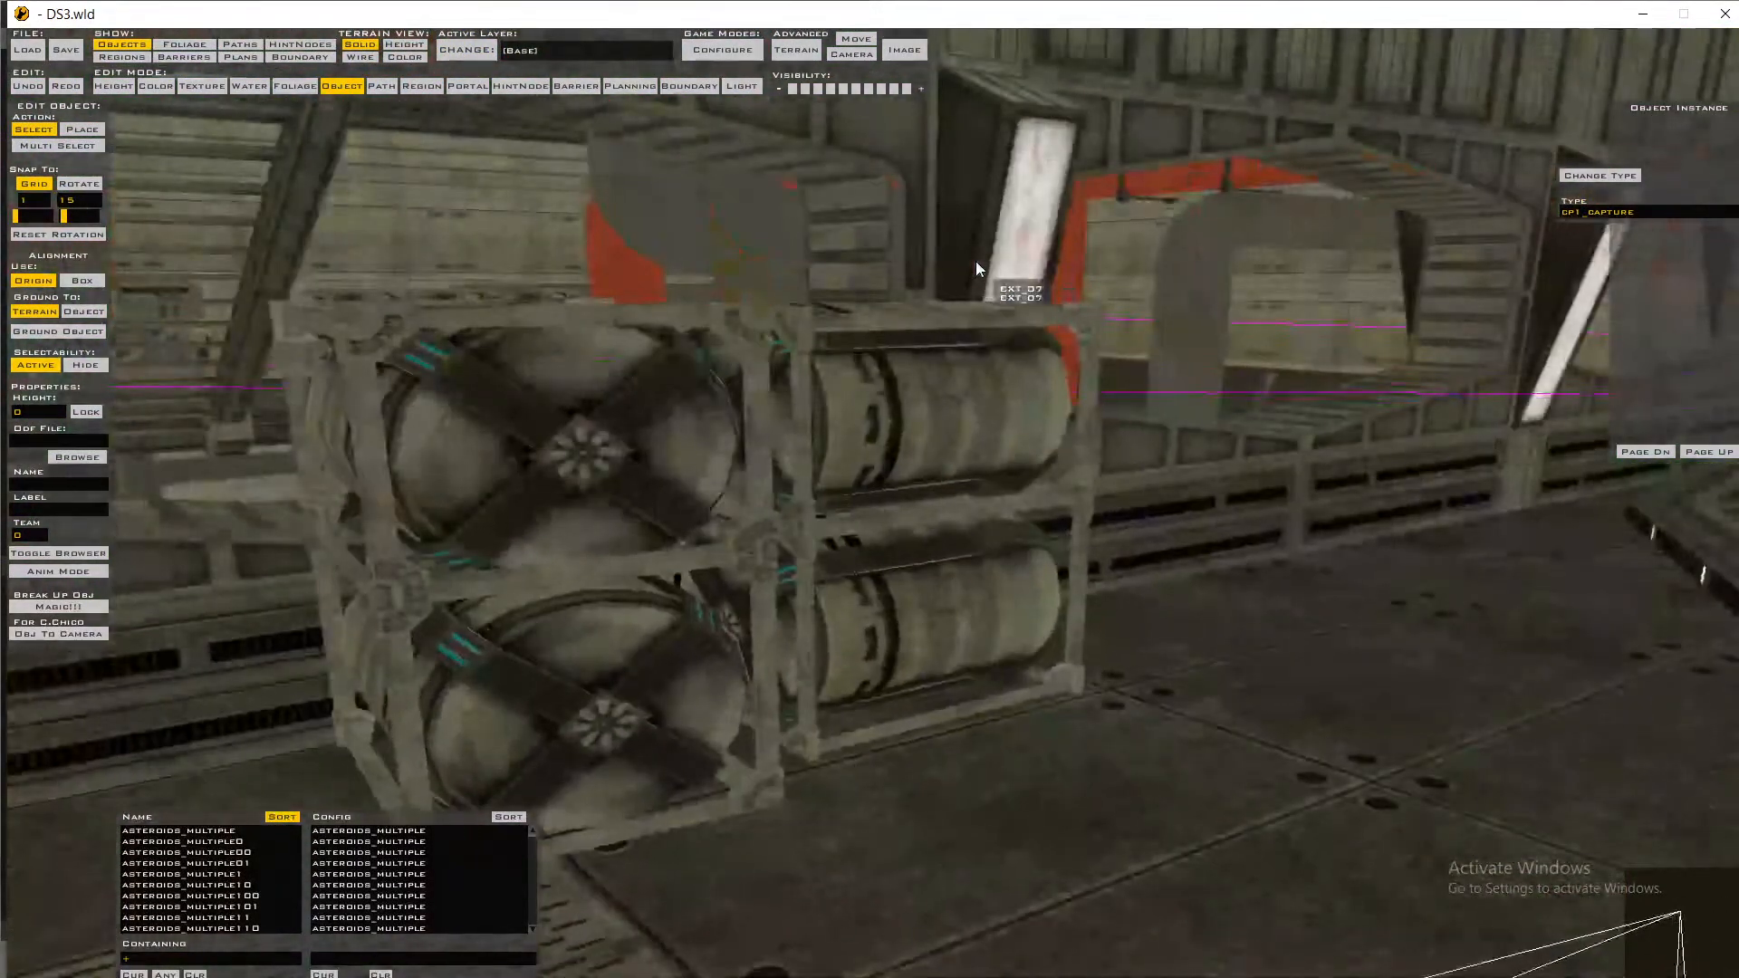
{"action": "left_click", "coordinate": [895, 415]}
{"action": "left_click", "coordinate": [695, 424]}
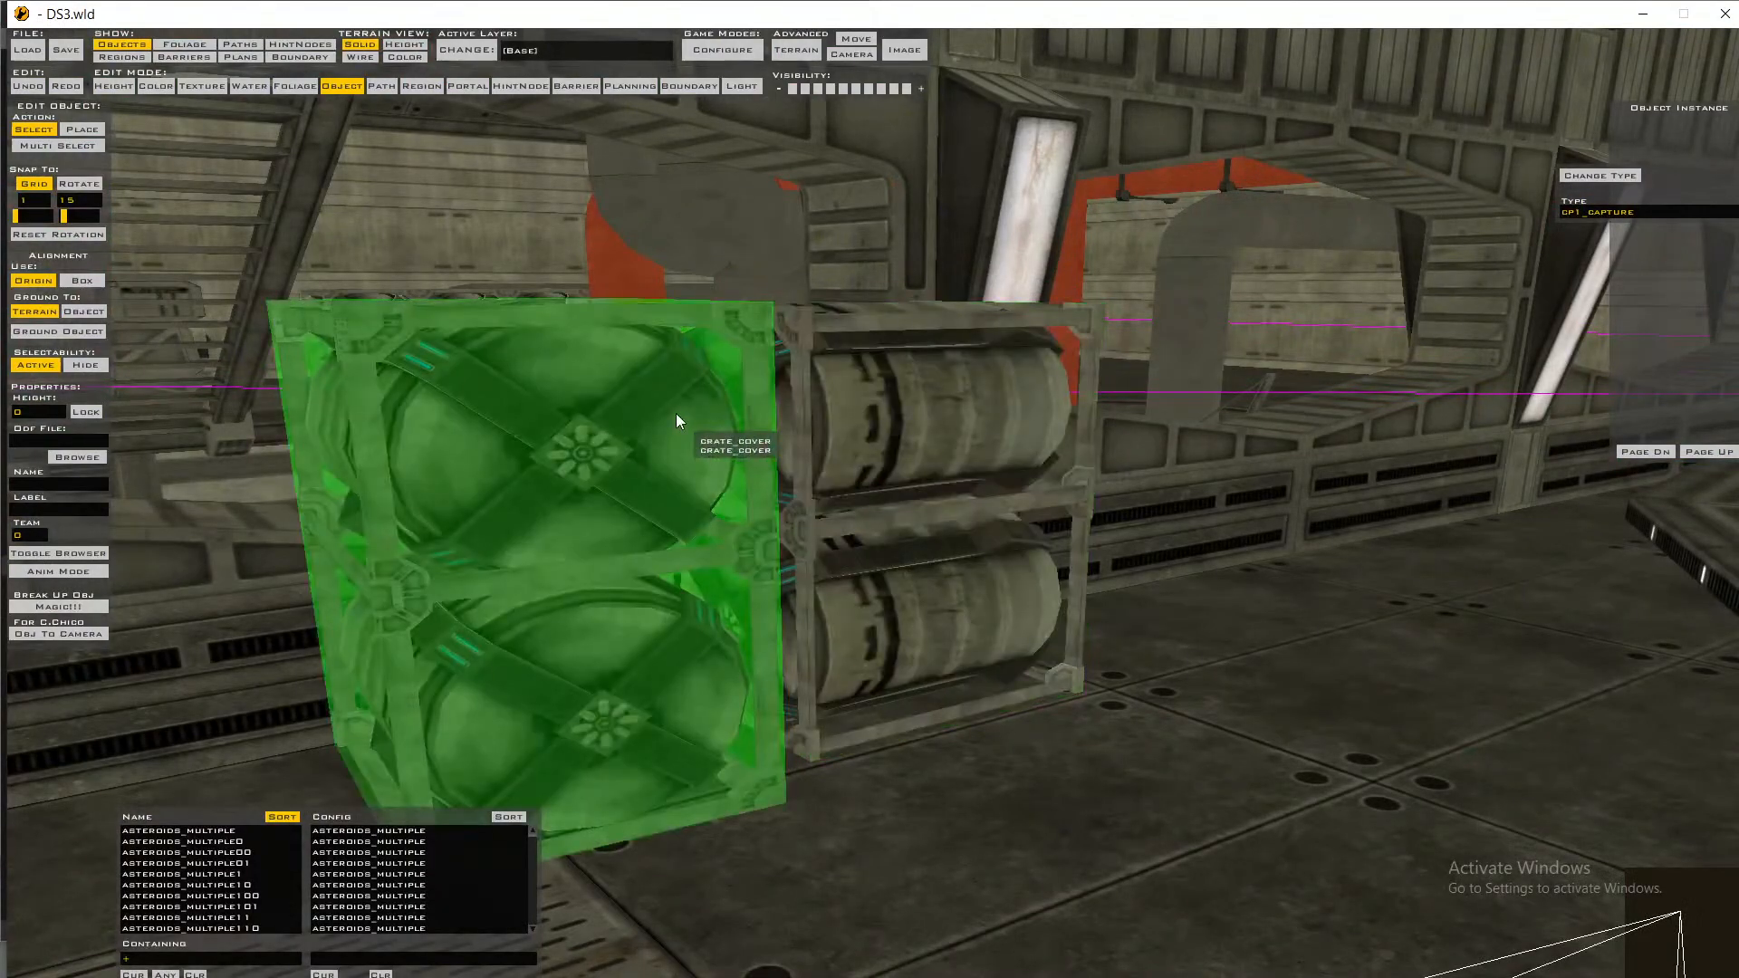
{"action": "key", "text": "s"}
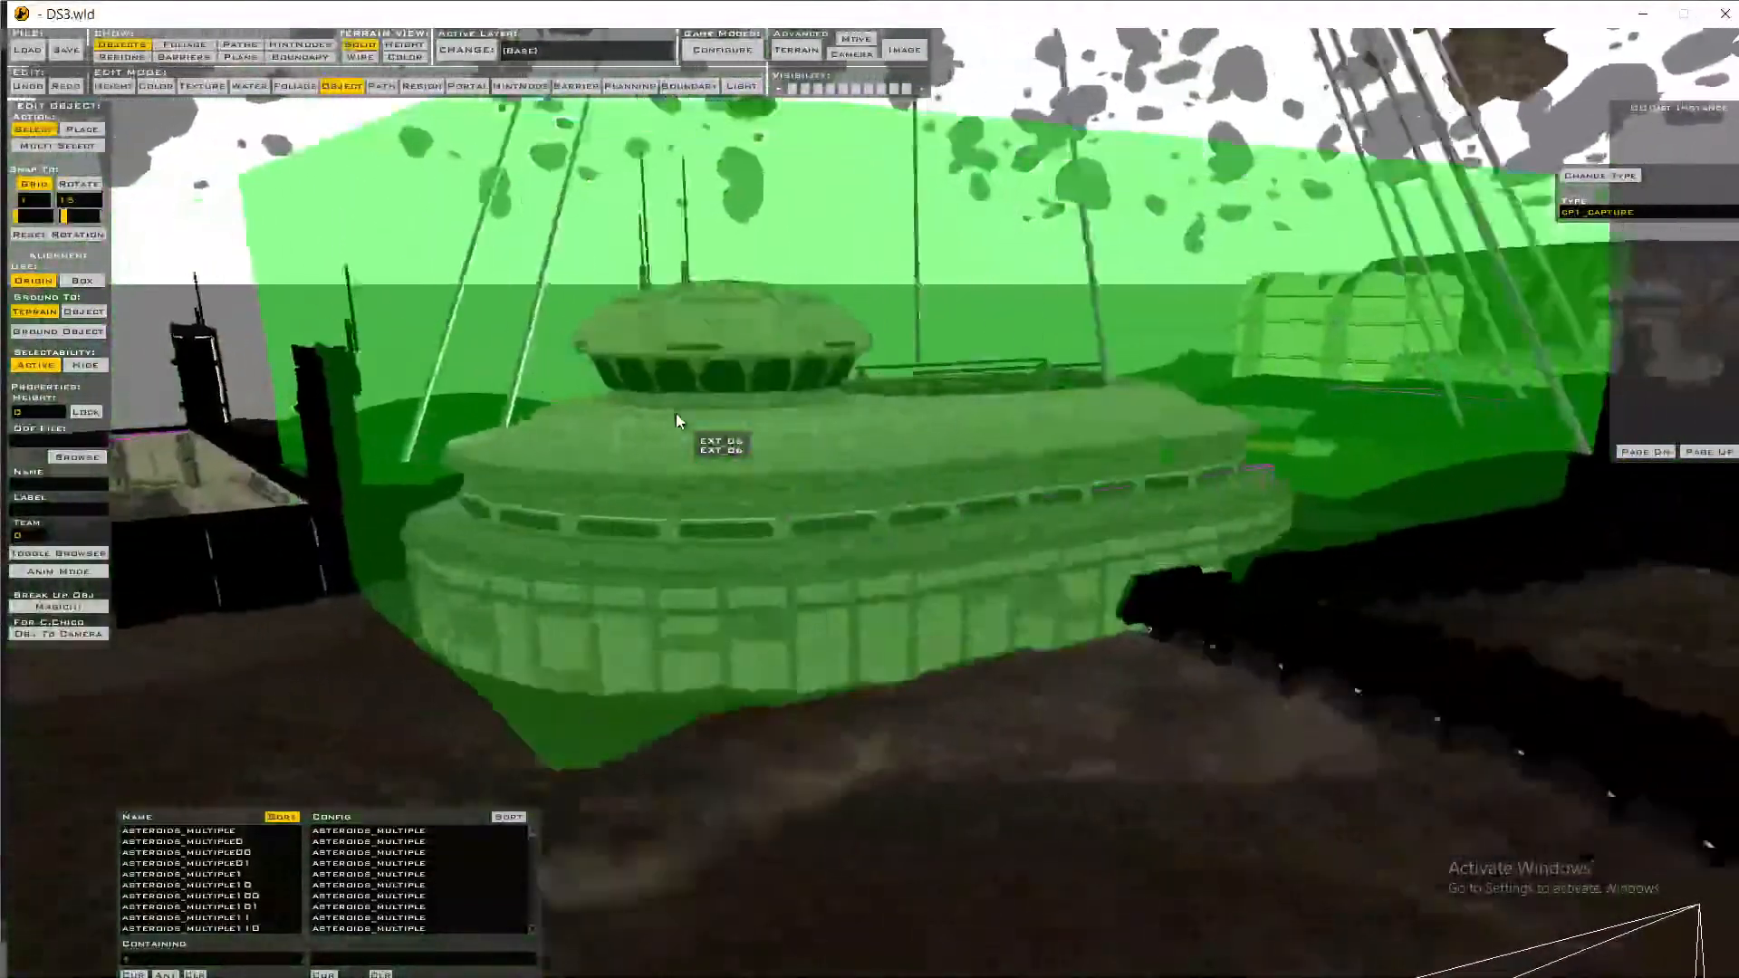
{"action": "key", "text": "w"}
{"action": "key", "text": "s"}
{"action": "key", "text": "s"}
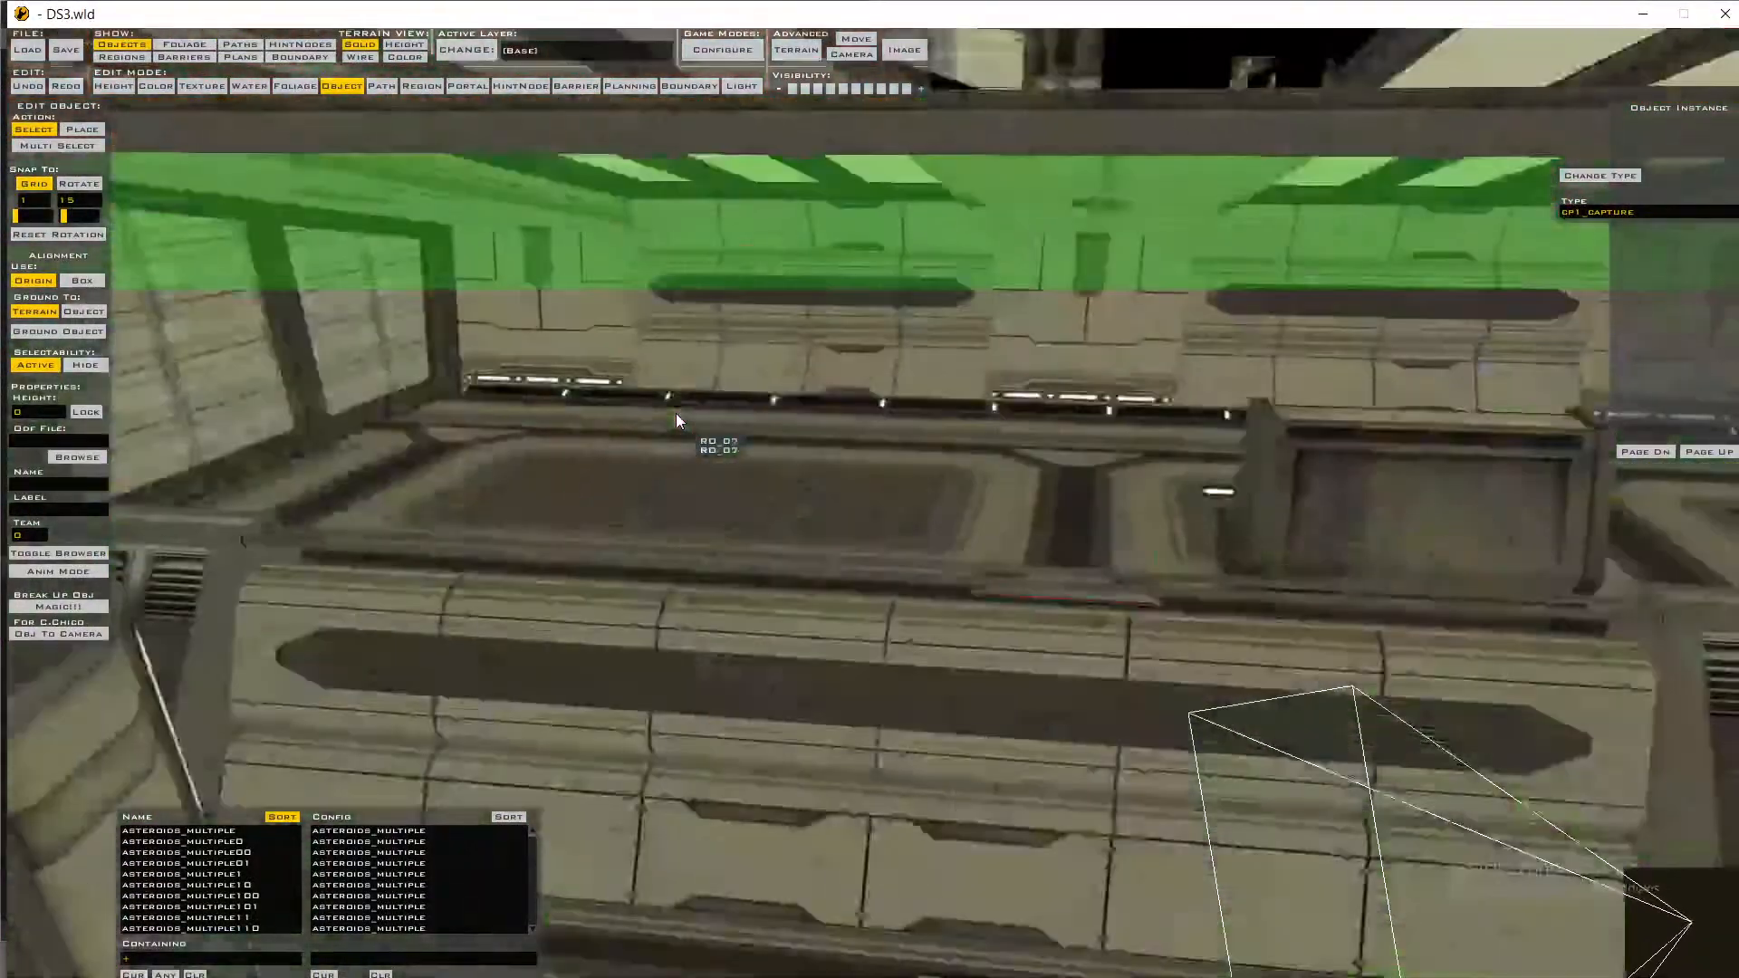
{"action": "key", "text": "w"}
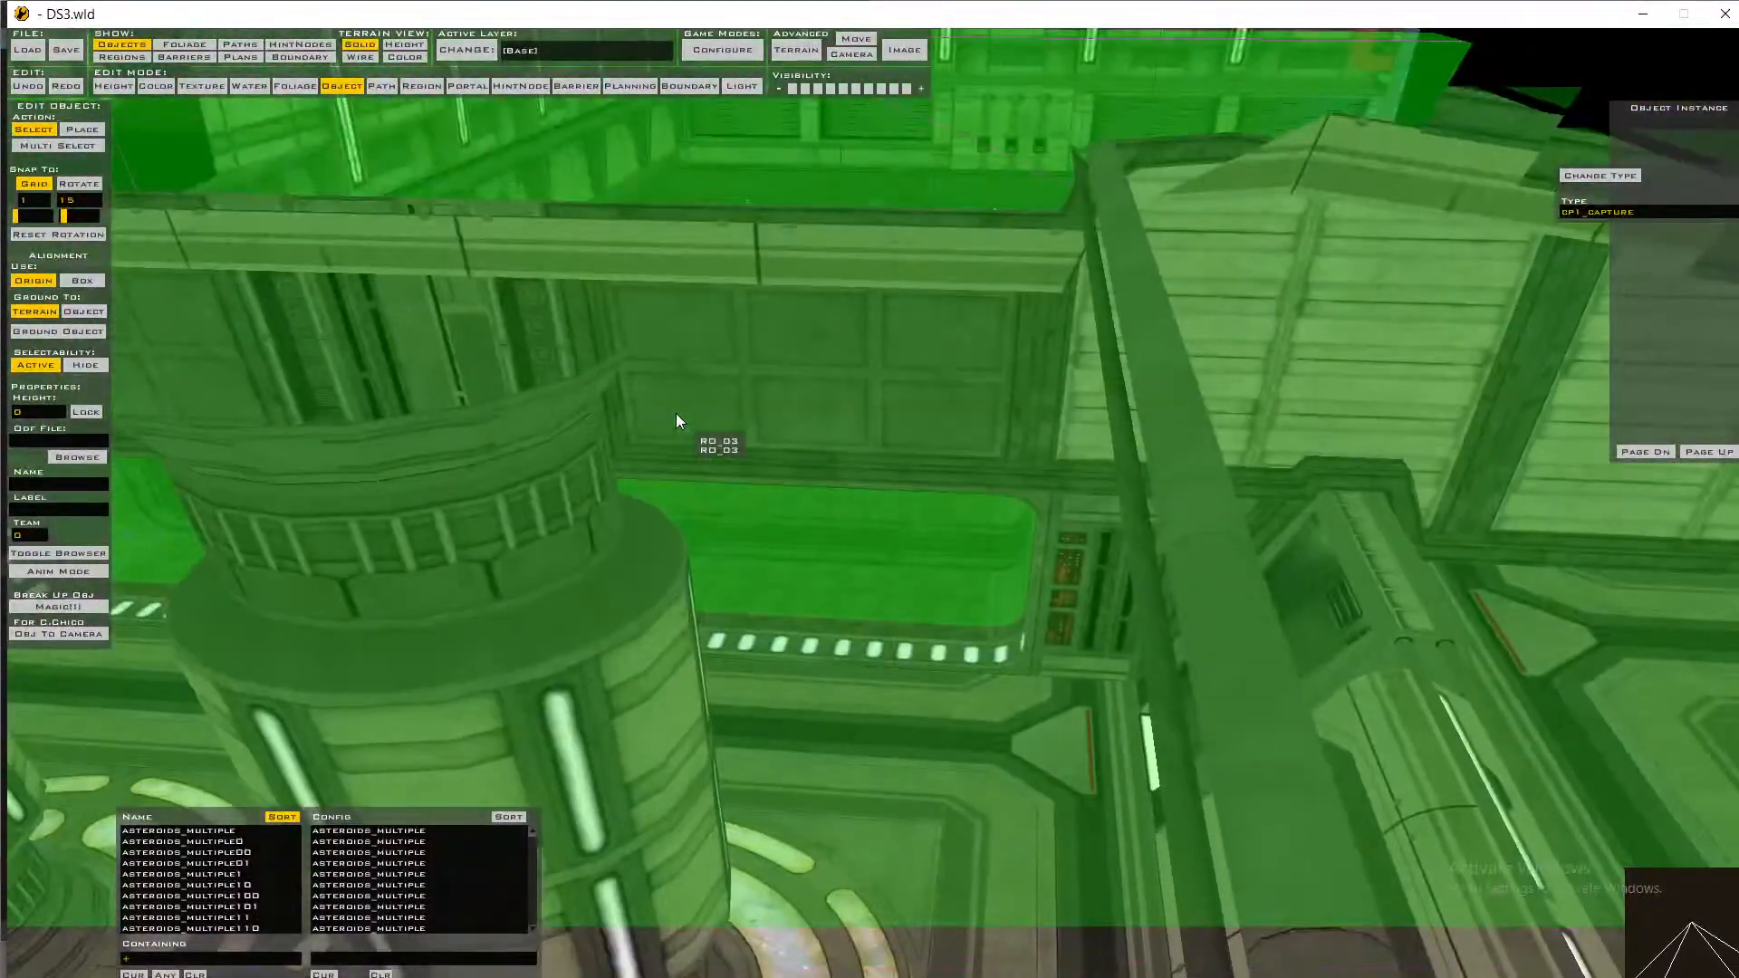
{"action": "key", "text": "w"}
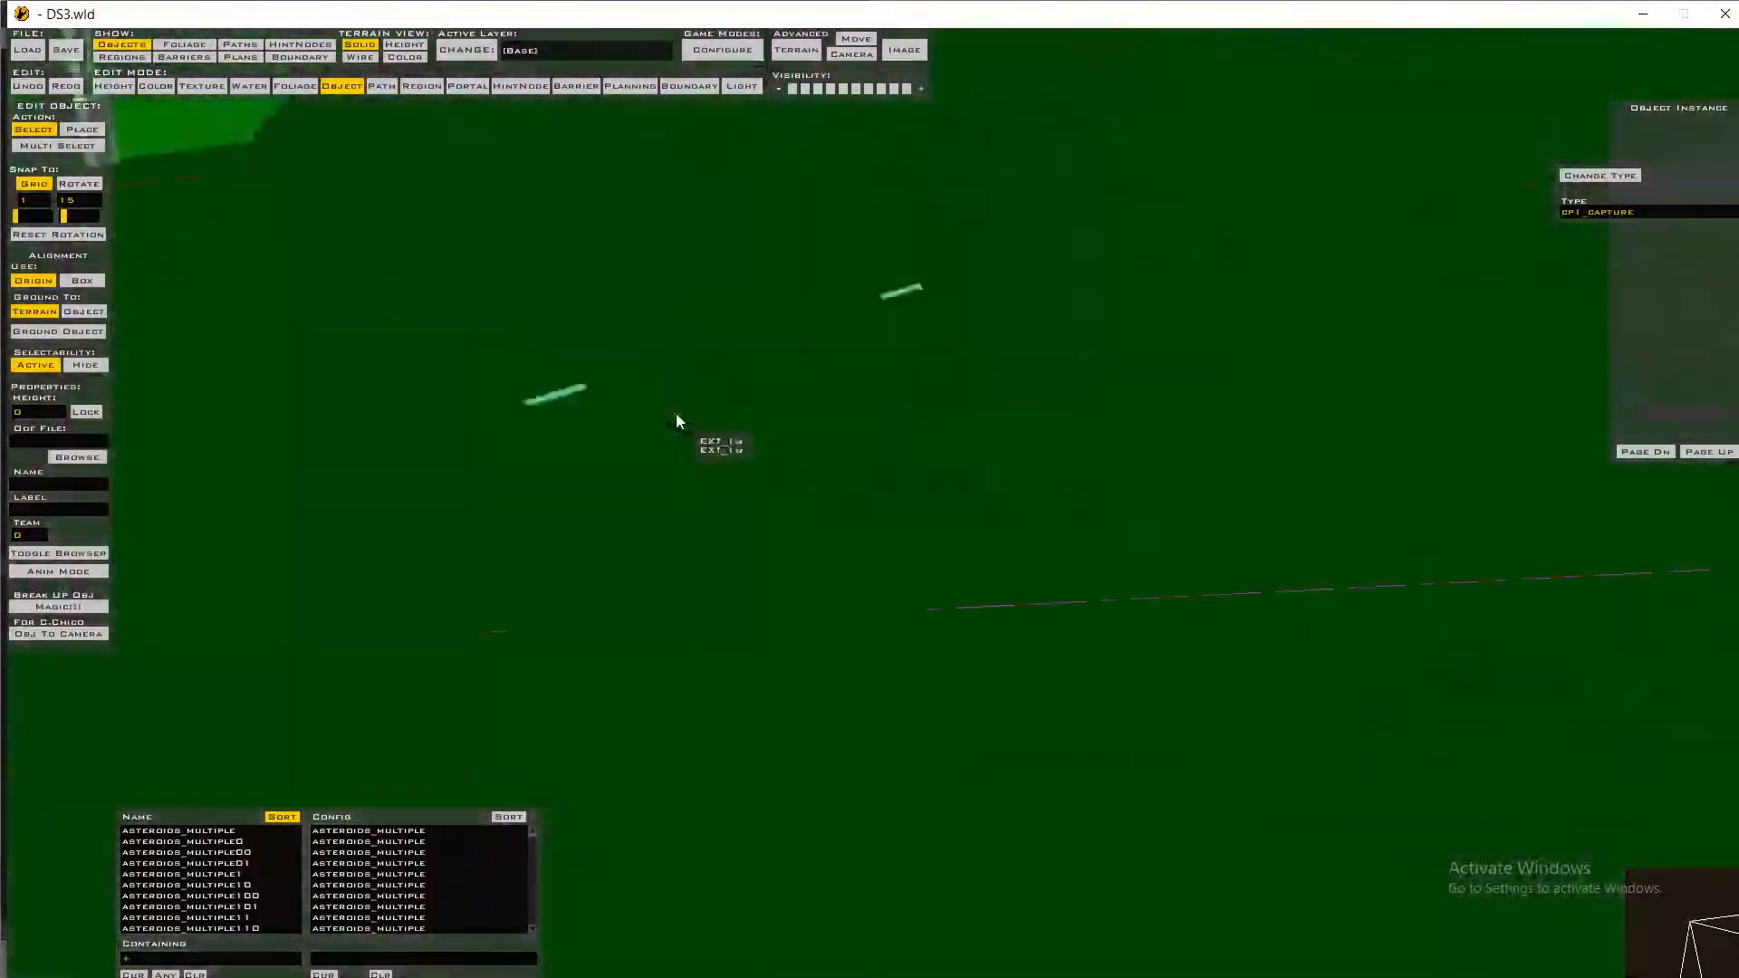
- Take a last look at the map's rocky building entrances and close the DS3.wld world editor
{"action": "key", "text": "w"}
{"action": "key", "text": "w"}
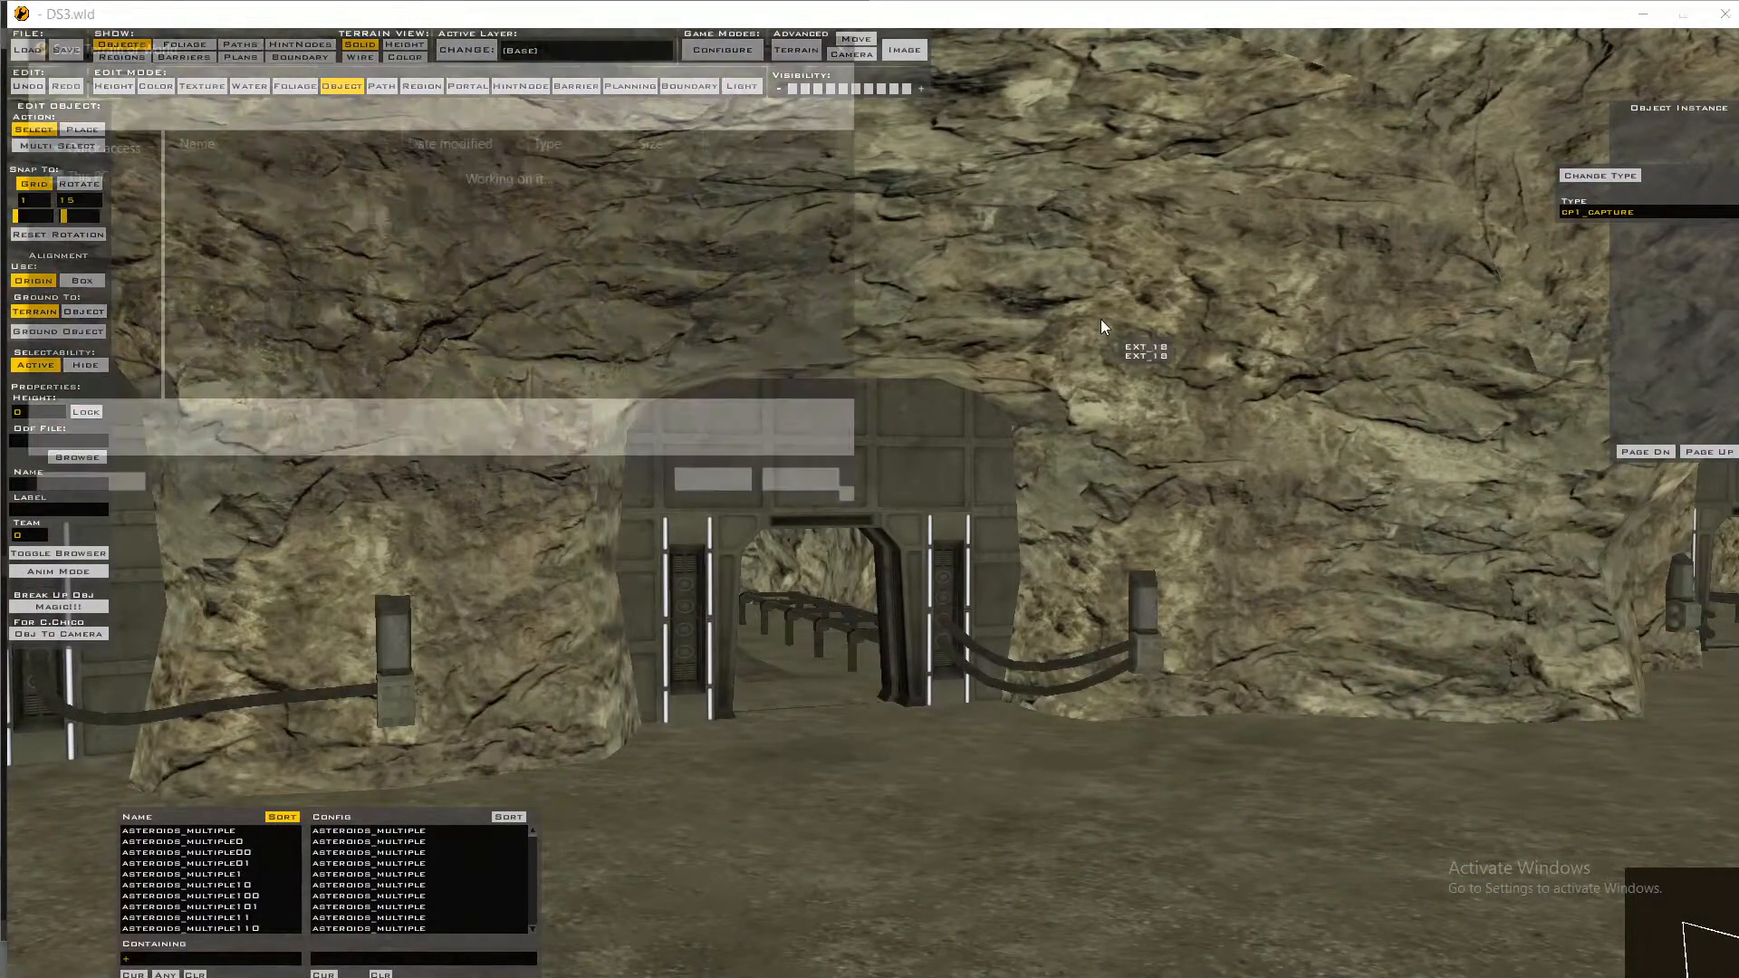
{"action": "left_click", "coordinate": [1724, 14]}
{"action": "left_click", "coordinate": [824, 551]}
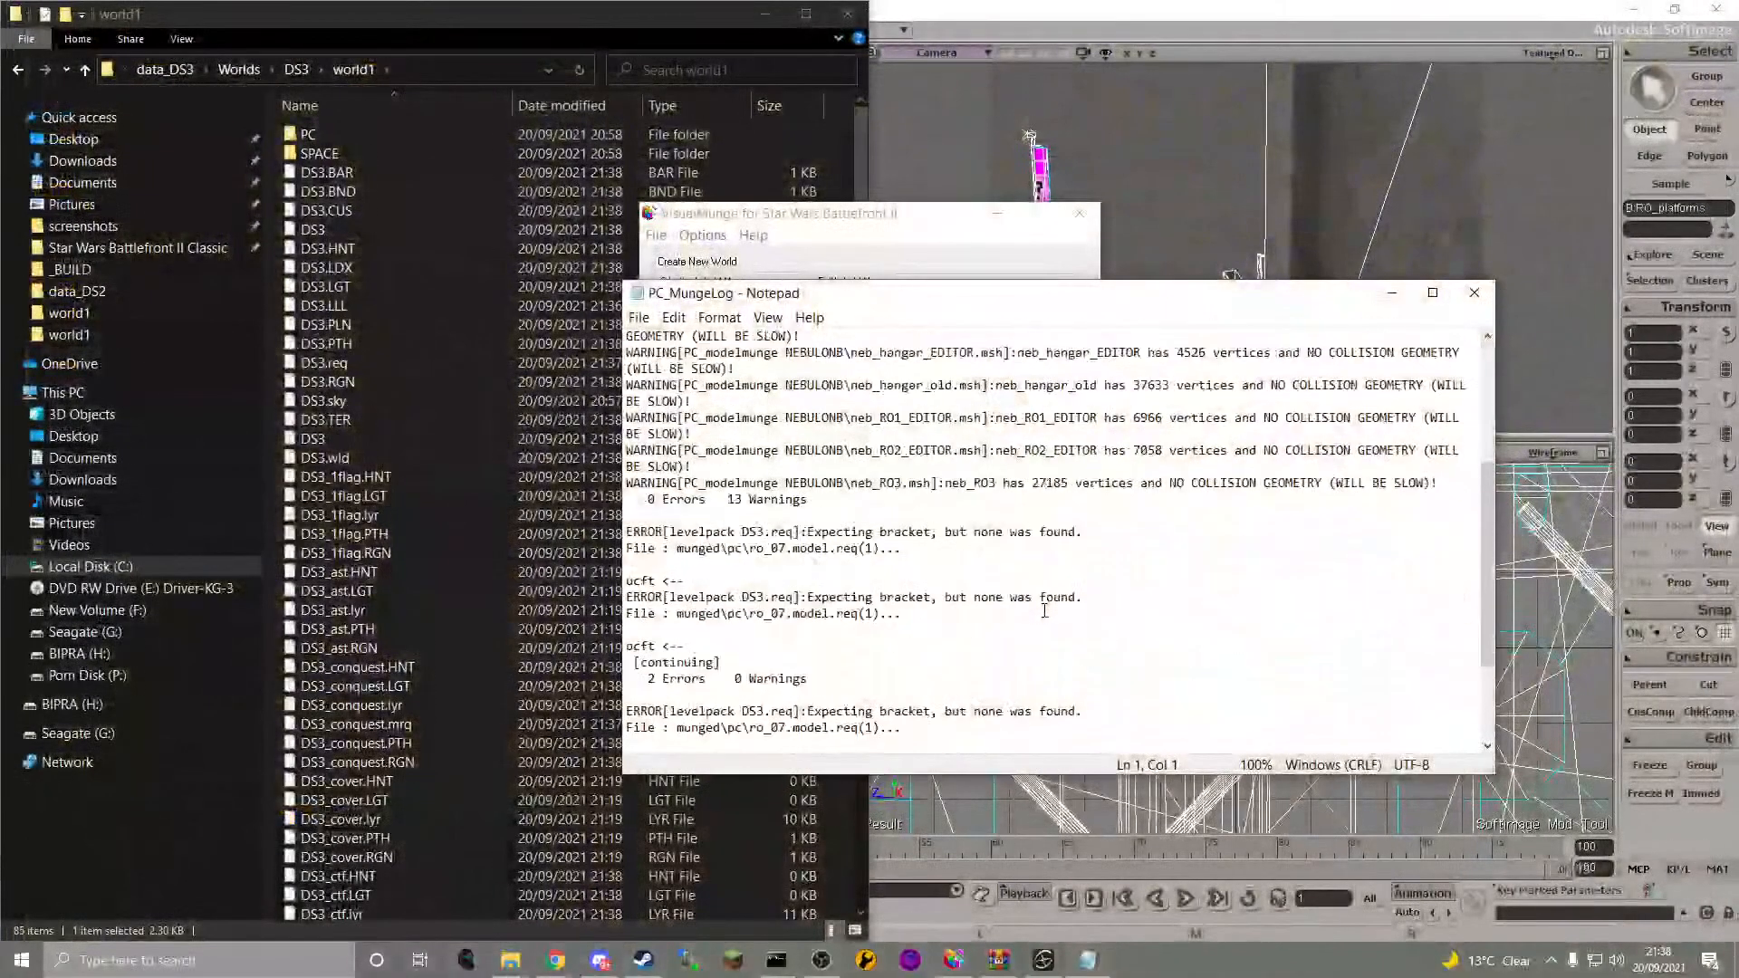
- Read the munge log for the DS3.req errors, close it, and munge the DS3 world with Common again
{"action": "scroll", "coordinate": [1044, 611], "scroll_direction": "down", "scroll_amount": 3}
{"action": "scroll", "coordinate": [1222, 488], "scroll_direction": "up", "scroll_amount": 2}
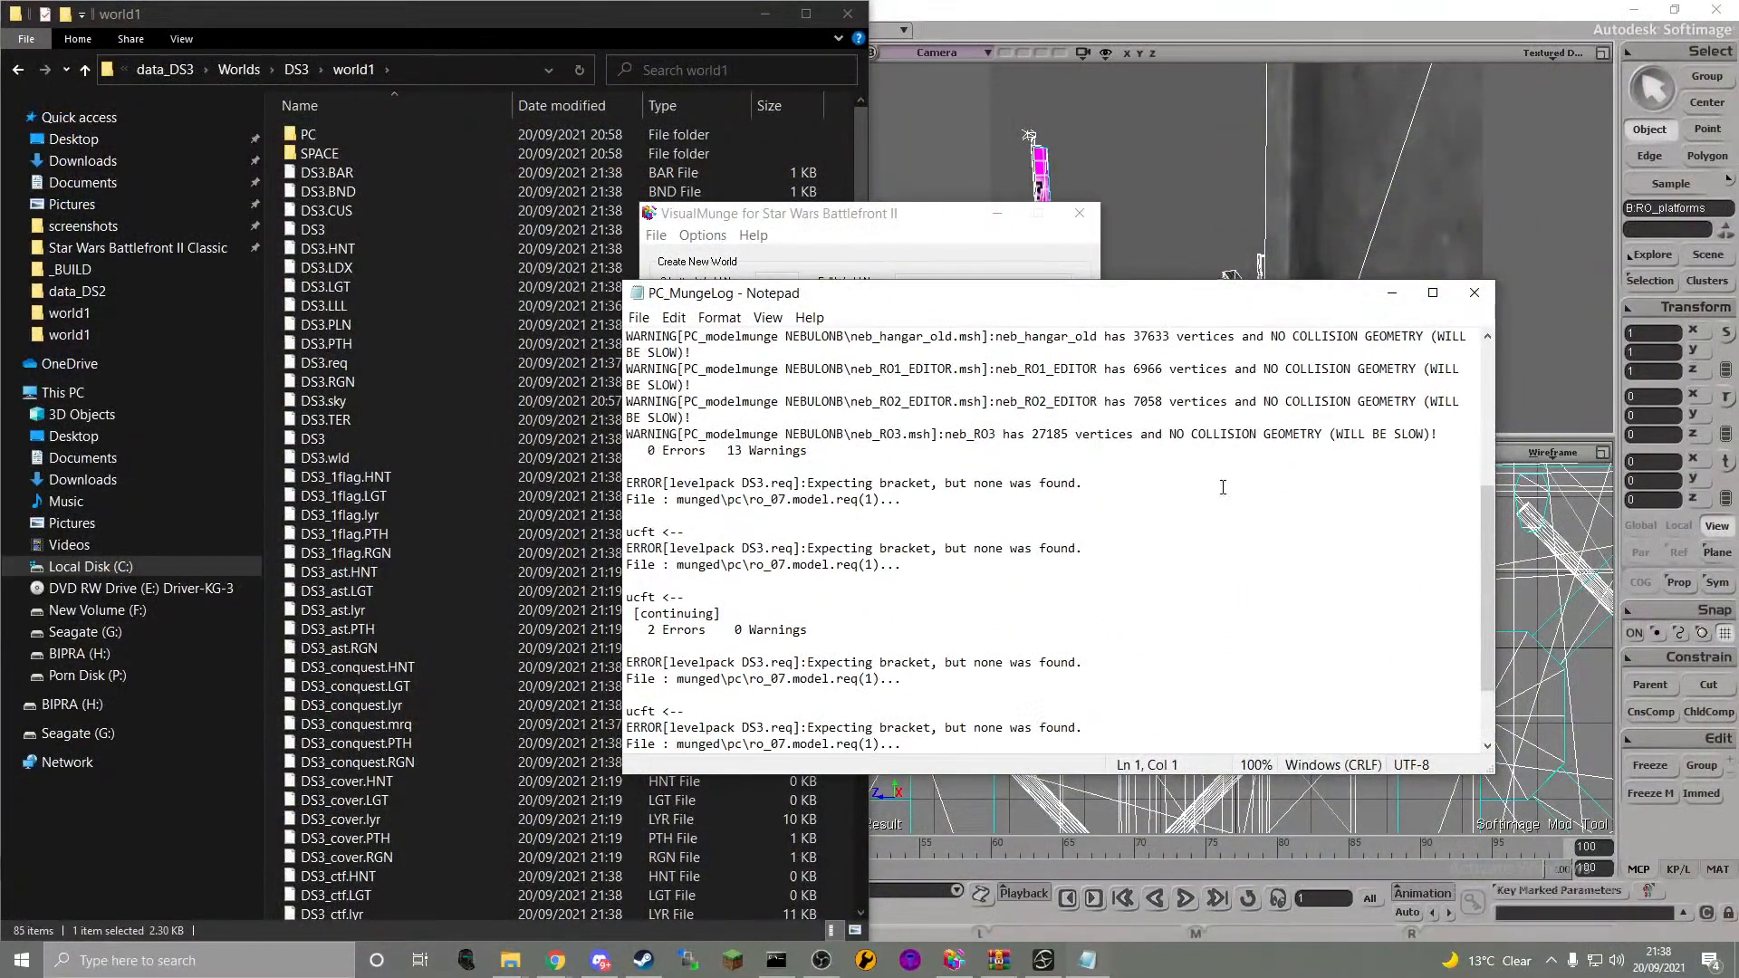
{"action": "scroll", "coordinate": [1222, 488], "scroll_direction": "up", "scroll_amount": 6}
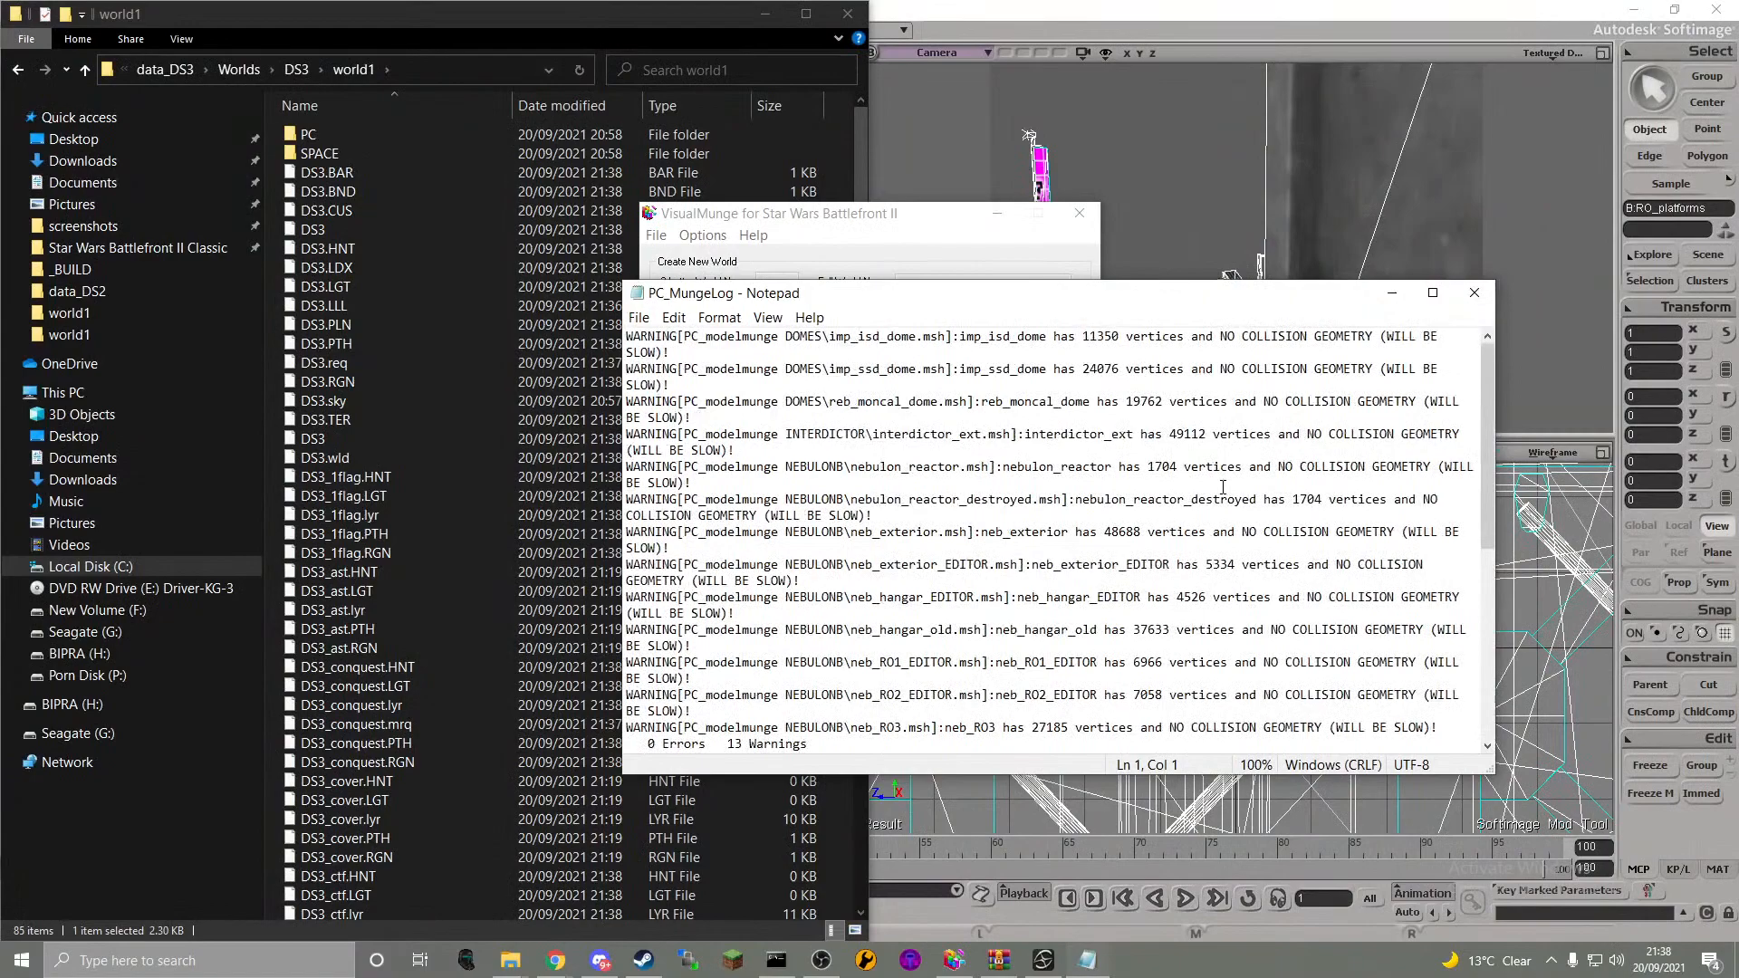
{"action": "scroll", "coordinate": [1222, 487], "scroll_direction": "down", "scroll_amount": 8}
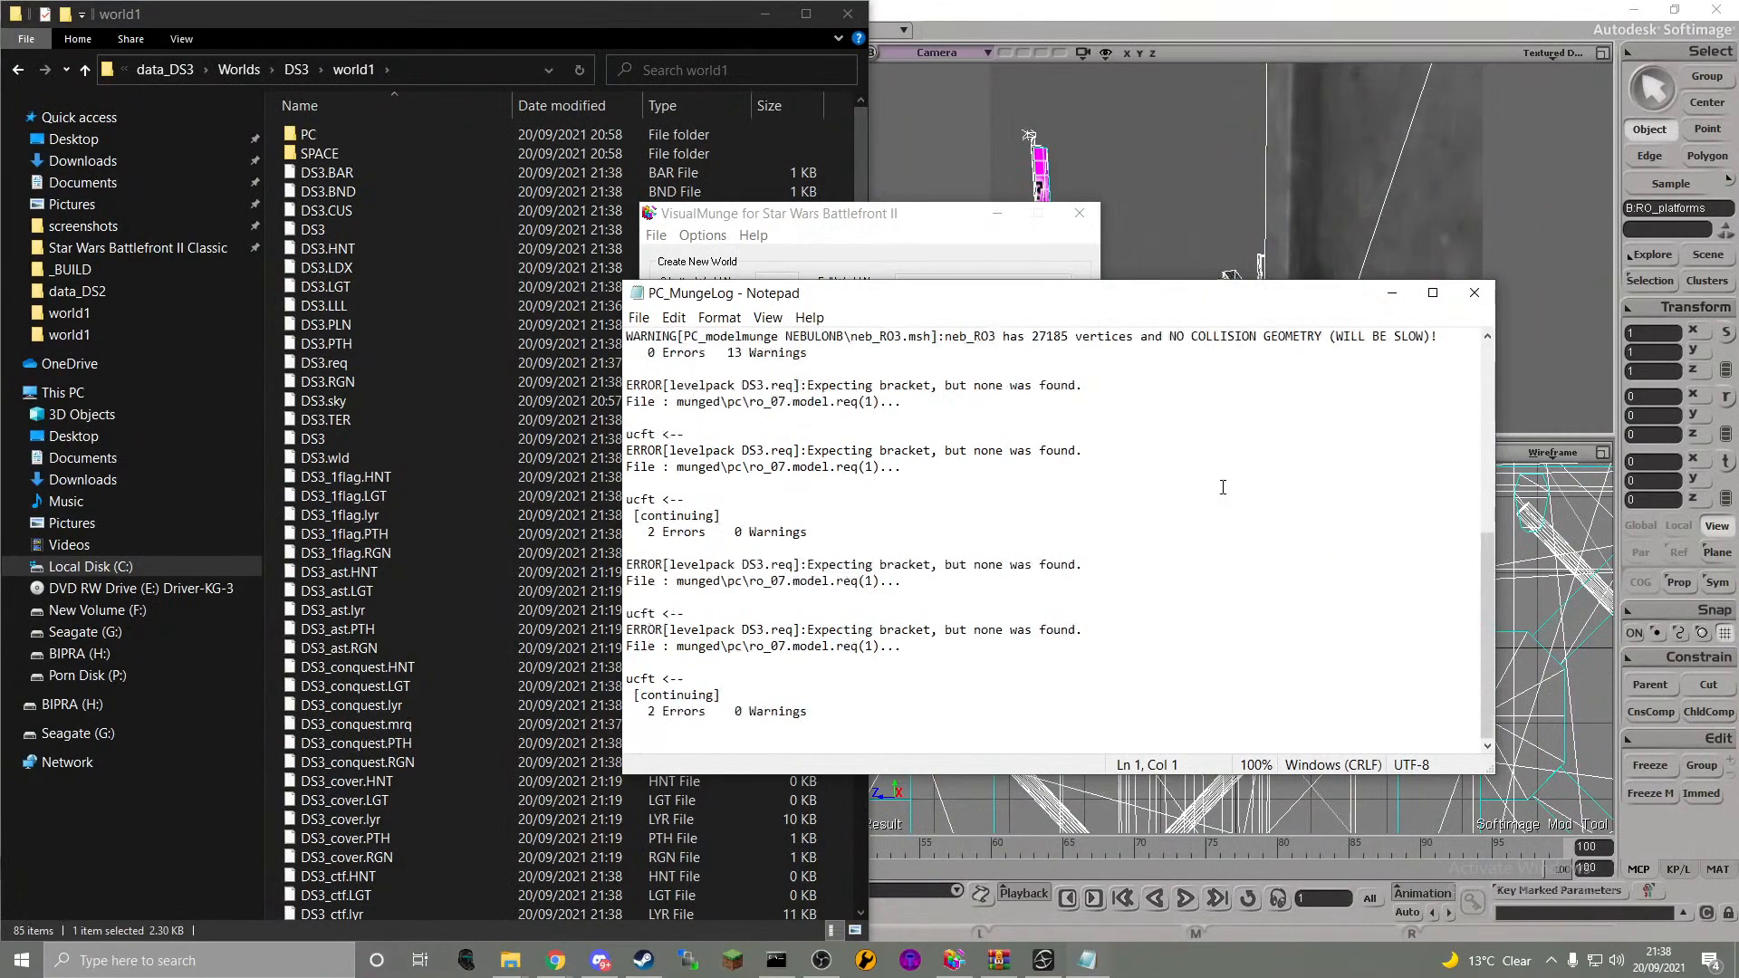
{"action": "left_click", "coordinate": [1475, 293]}
{"action": "left_click", "coordinate": [723, 525]}
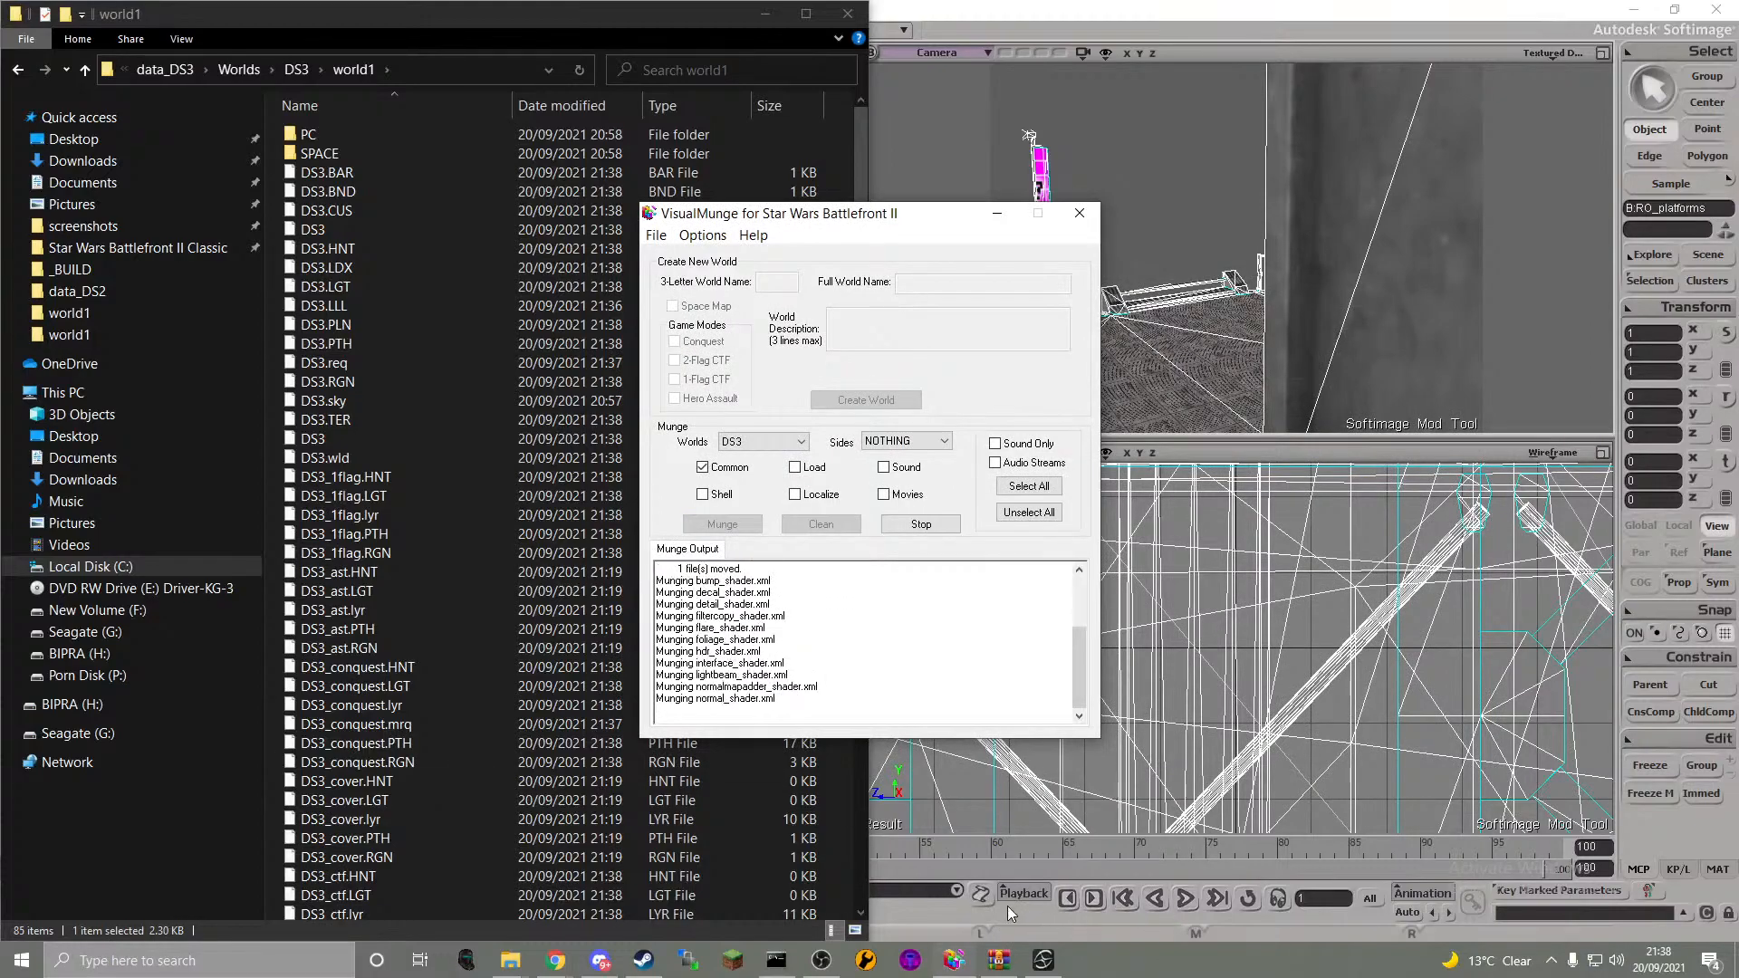
- Browse from the DS3 world1 folder to BF2_ModTools\data_BSM\Worlds\CO3\world1 for comparison
{"action": "left_click", "coordinate": [1043, 960]}
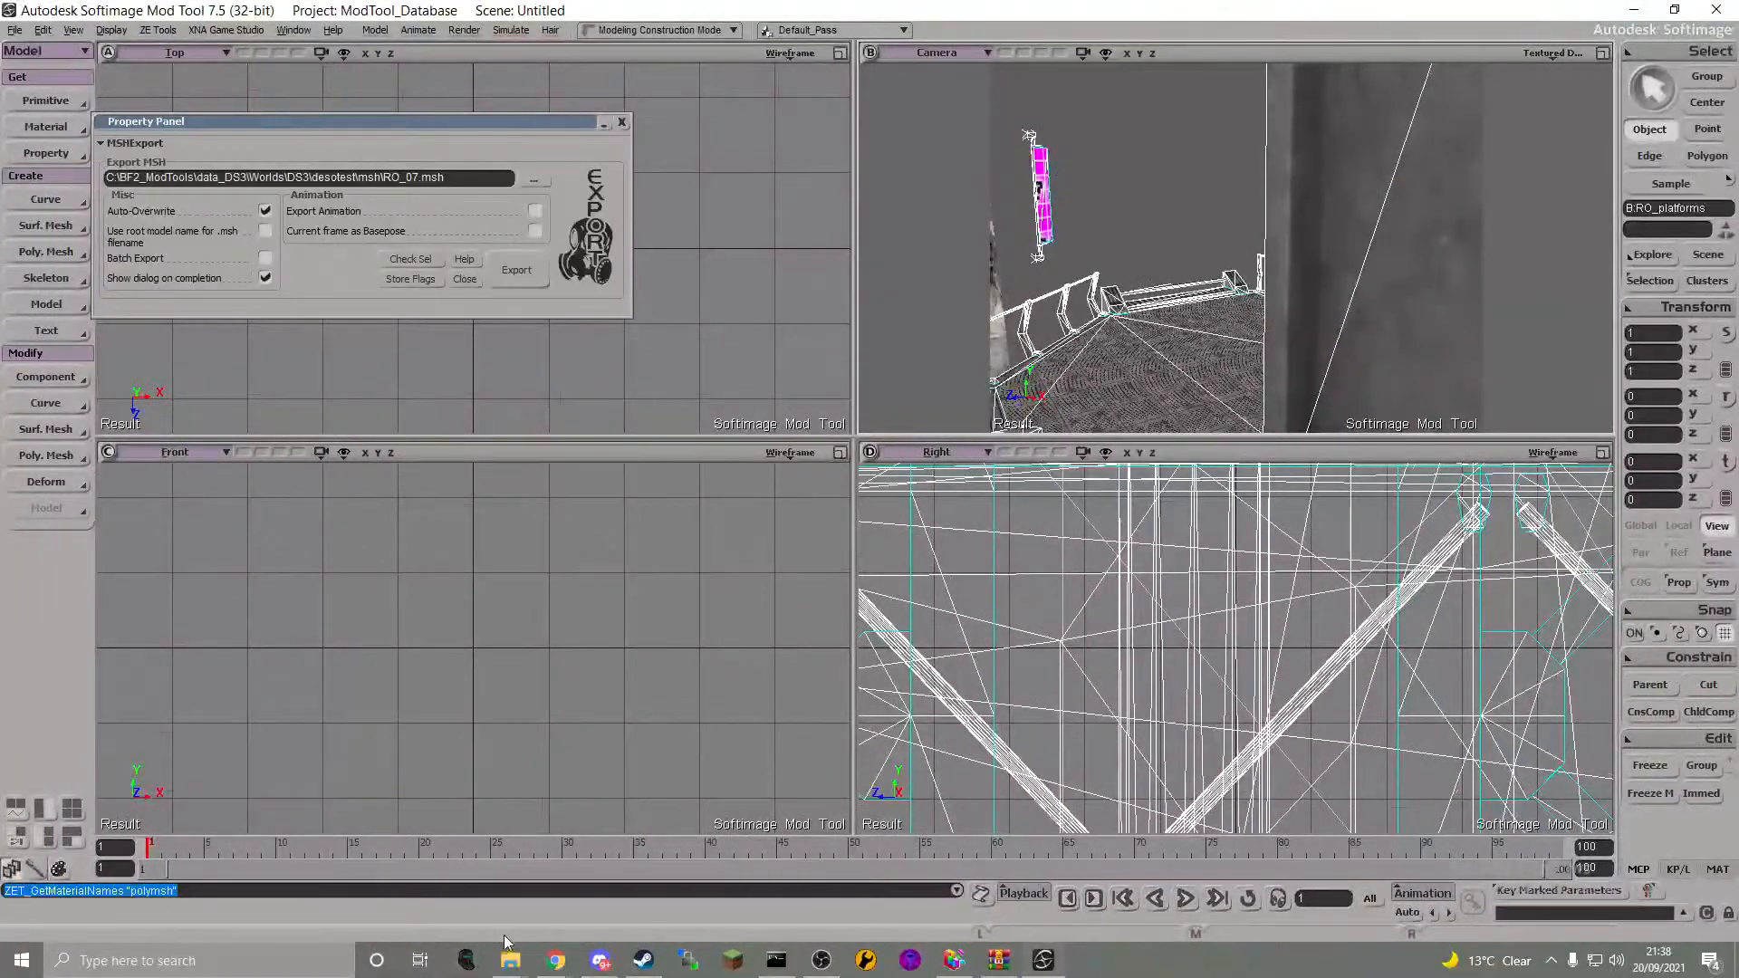
{"action": "mouse_move", "coordinate": [510, 960]}
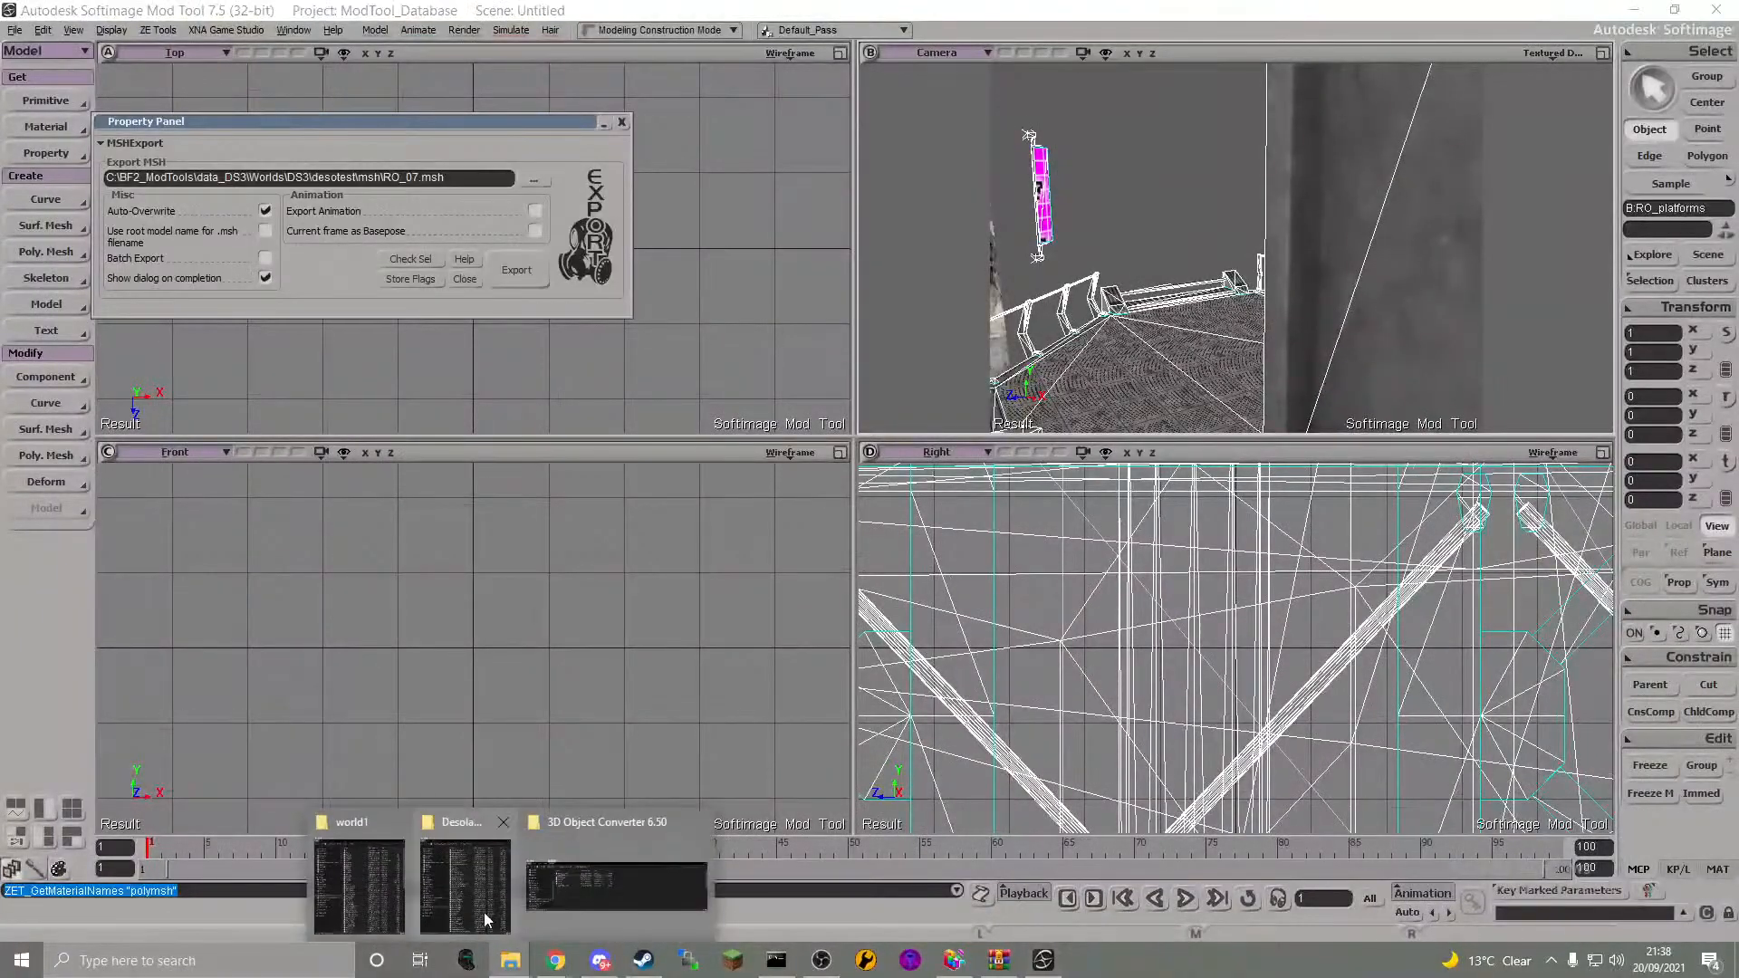
{"action": "mouse_move", "coordinate": [483, 909]}
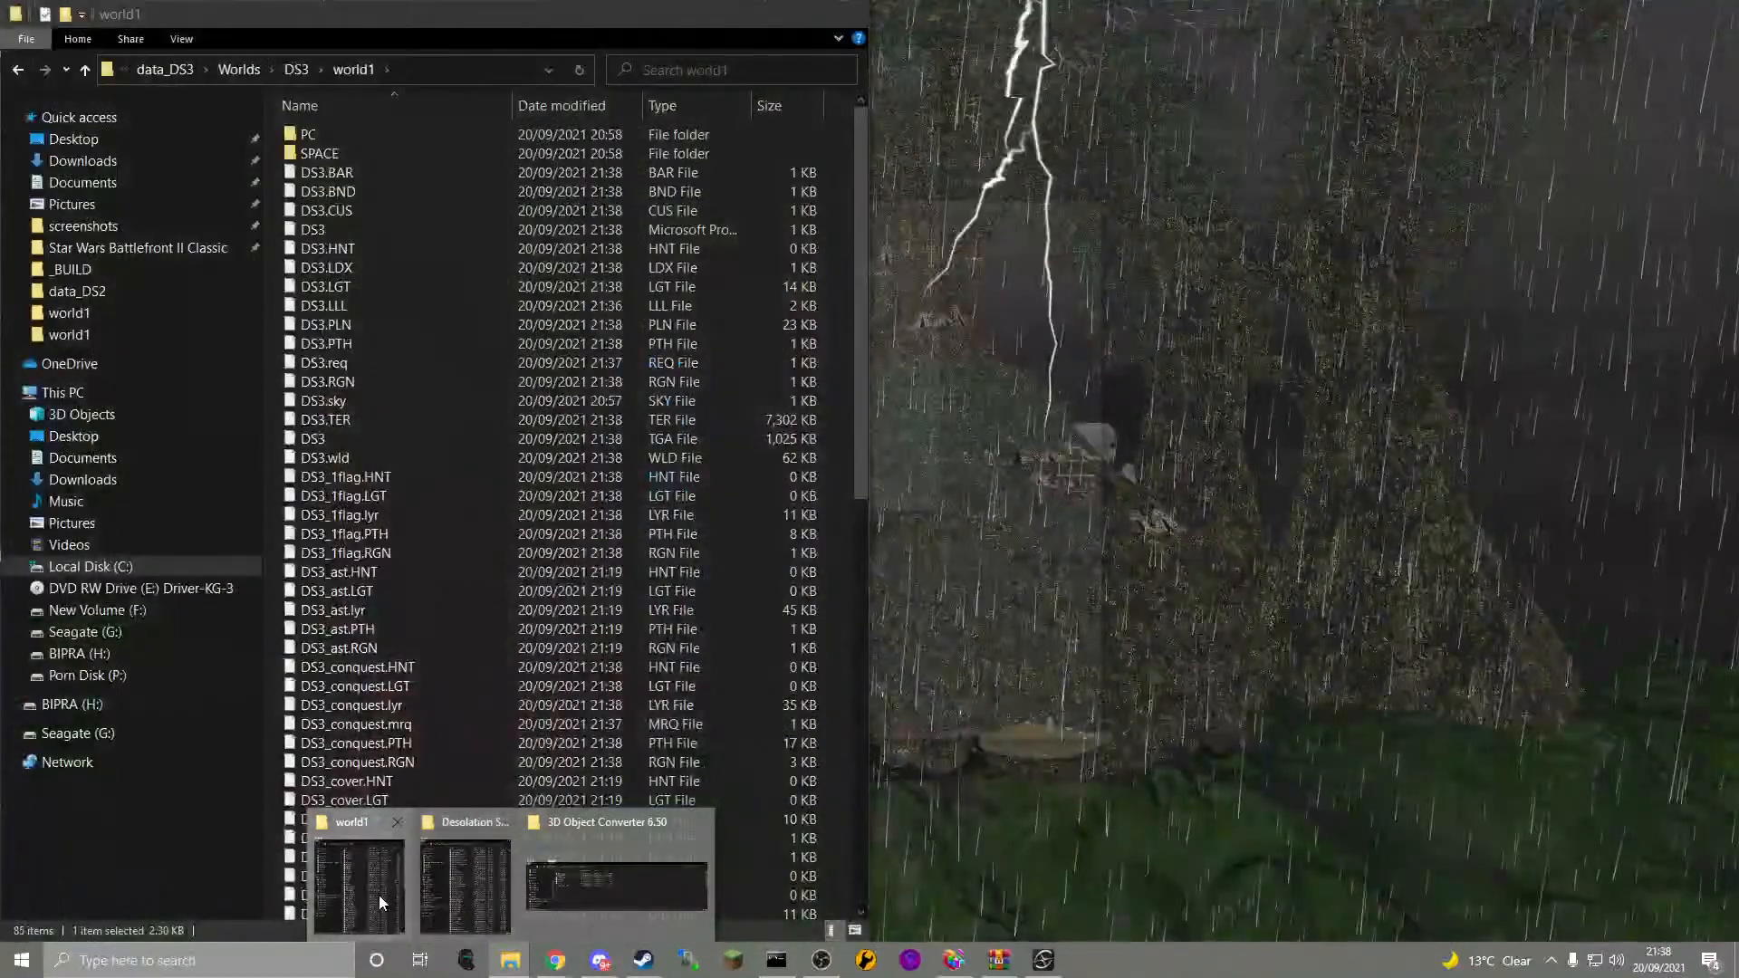
{"action": "left_click", "coordinate": [359, 886]}
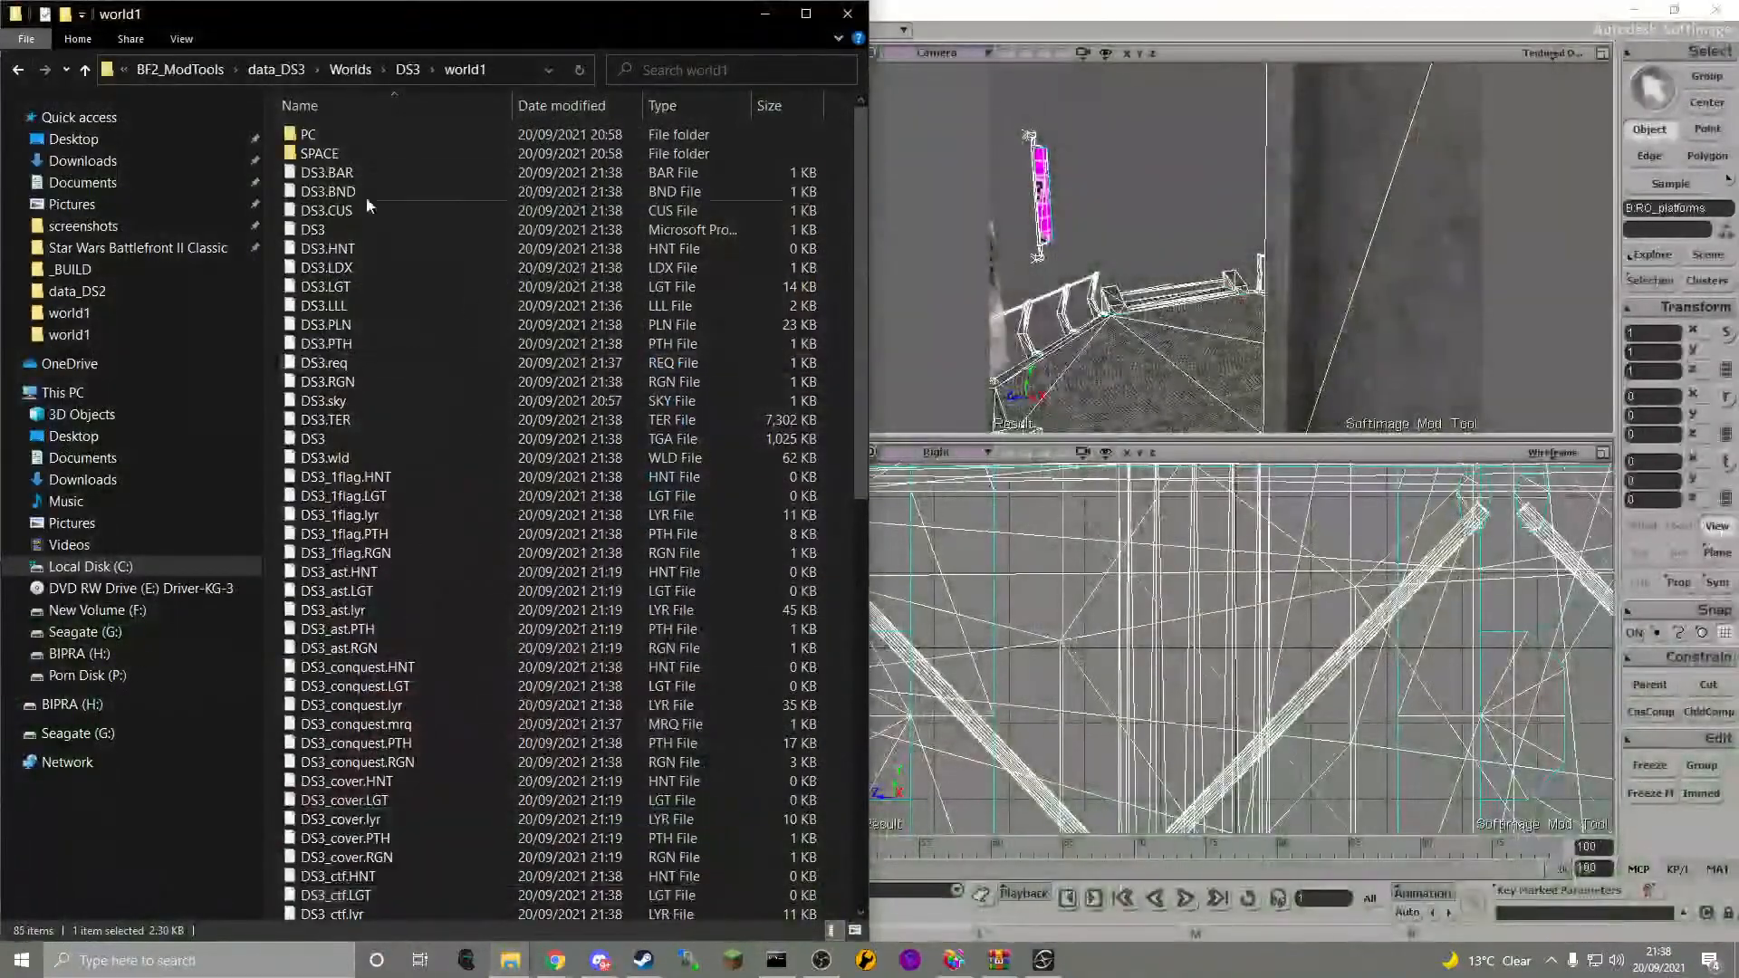
{"action": "left_click", "coordinate": [186, 68]}
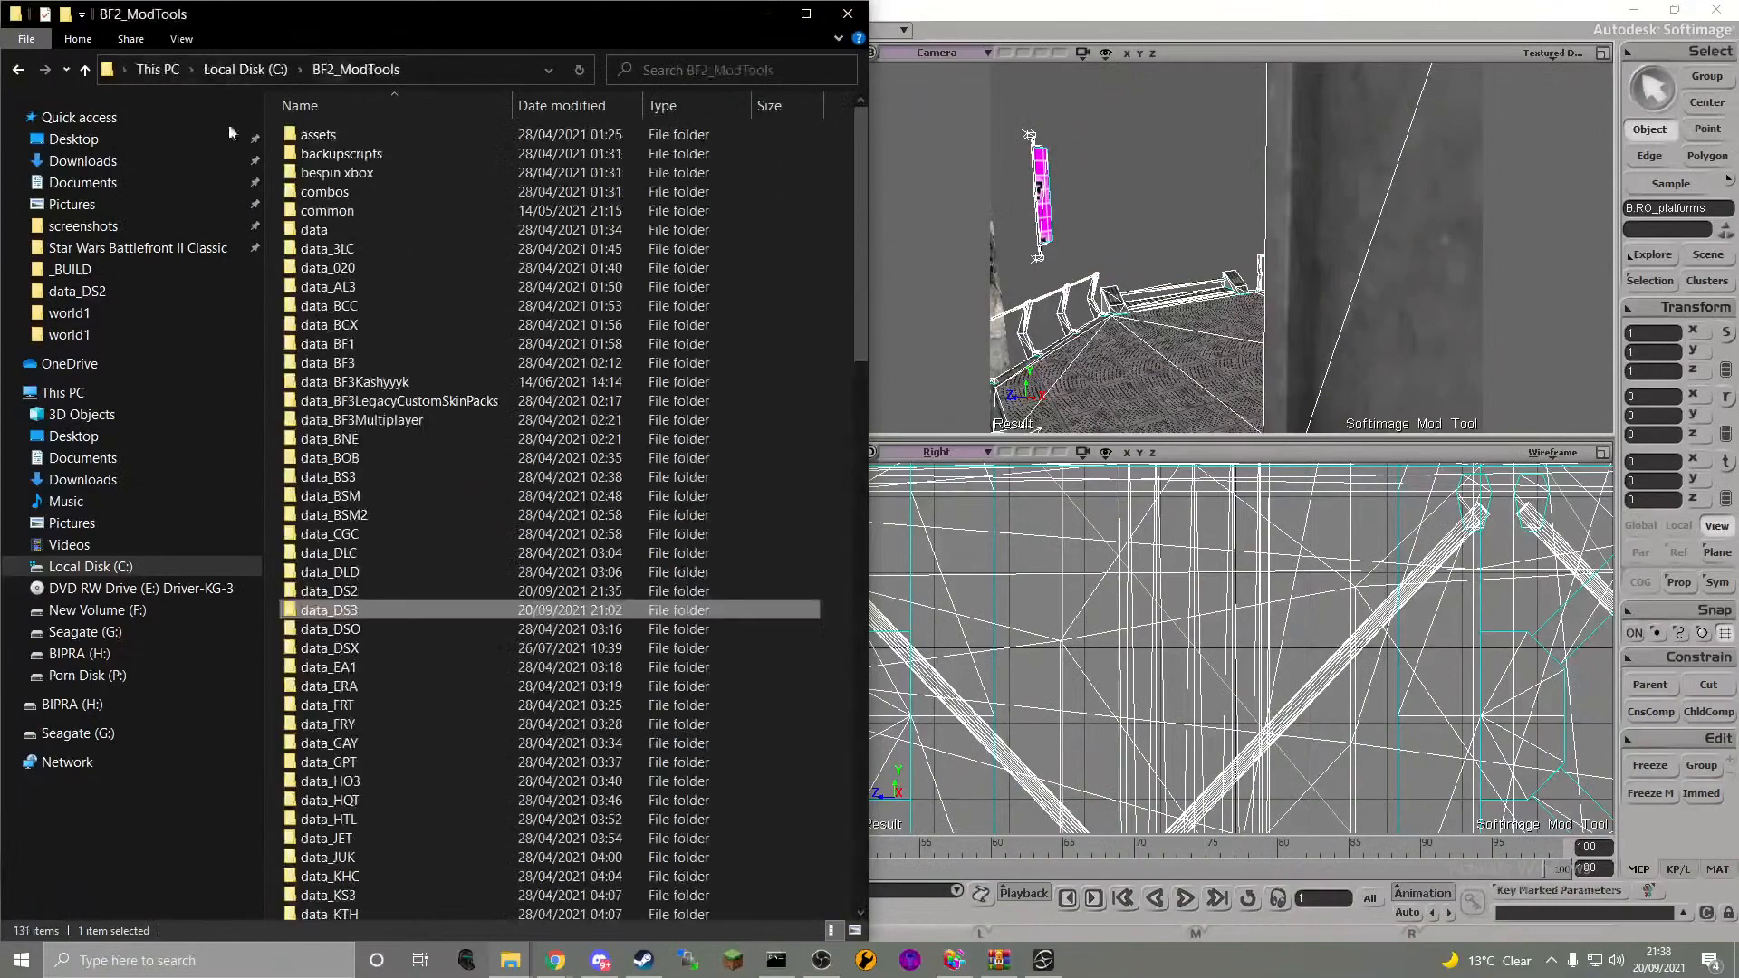
{"action": "double_click", "coordinate": [414, 496]}
{"action": "double_click", "coordinate": [362, 375]}
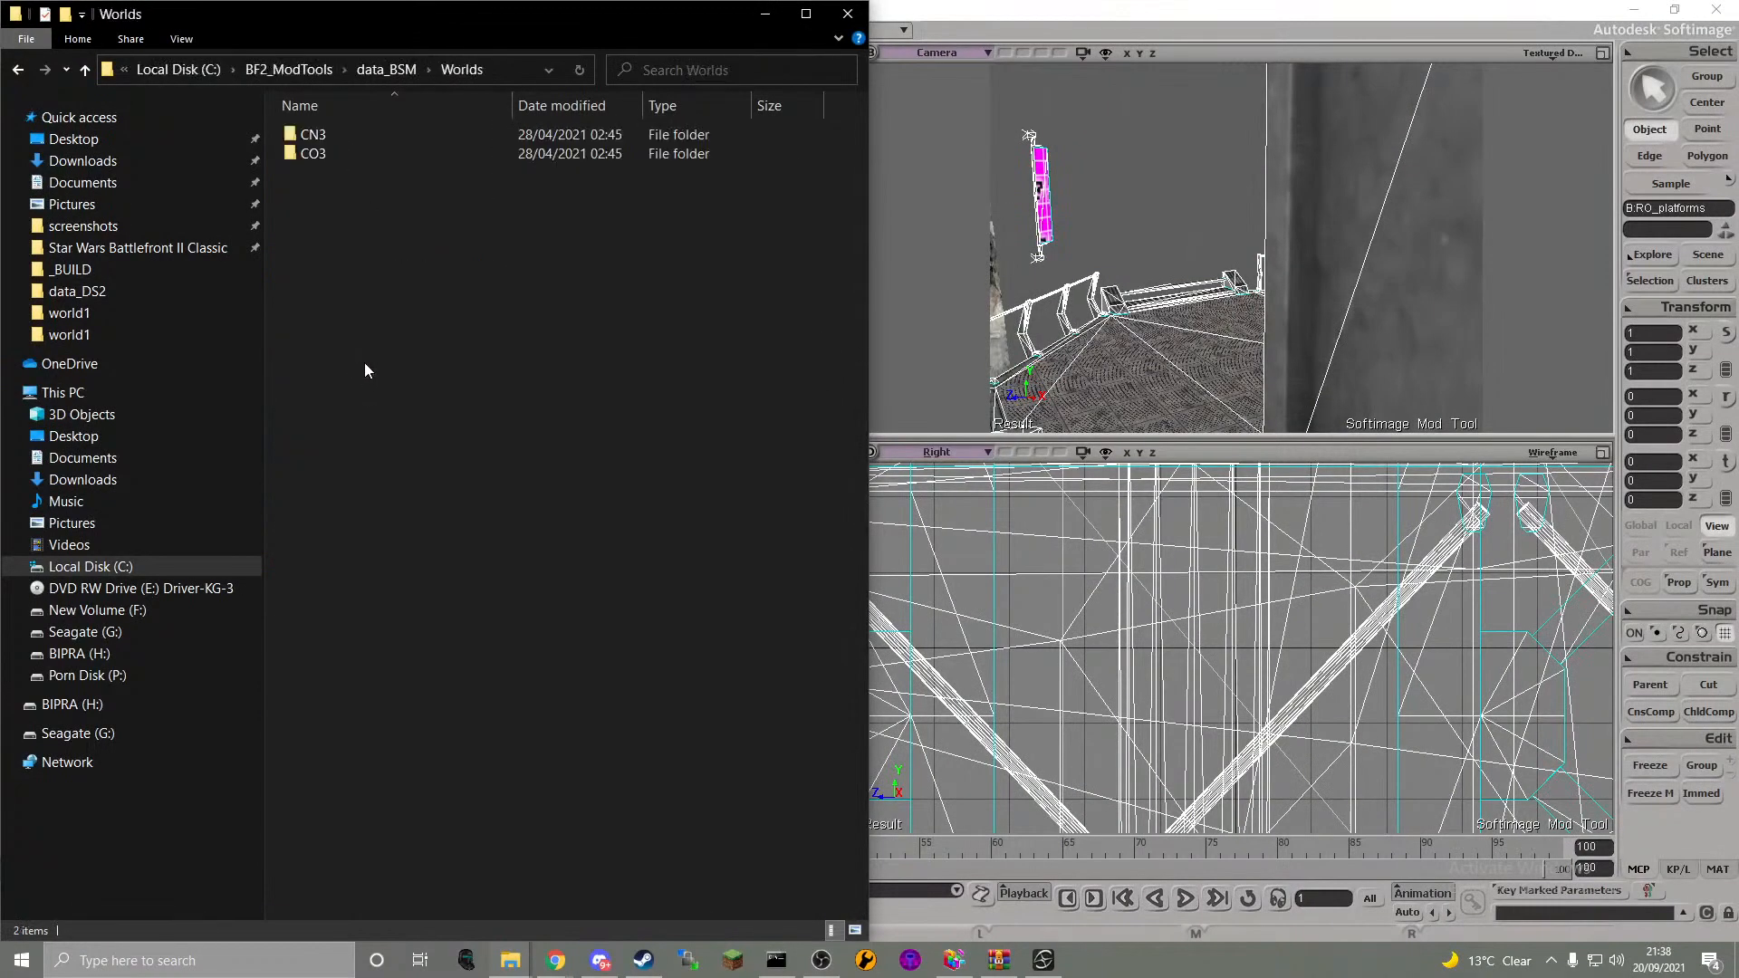
{"action": "double_click", "coordinate": [331, 152]}
{"action": "double_click", "coordinate": [362, 268]}
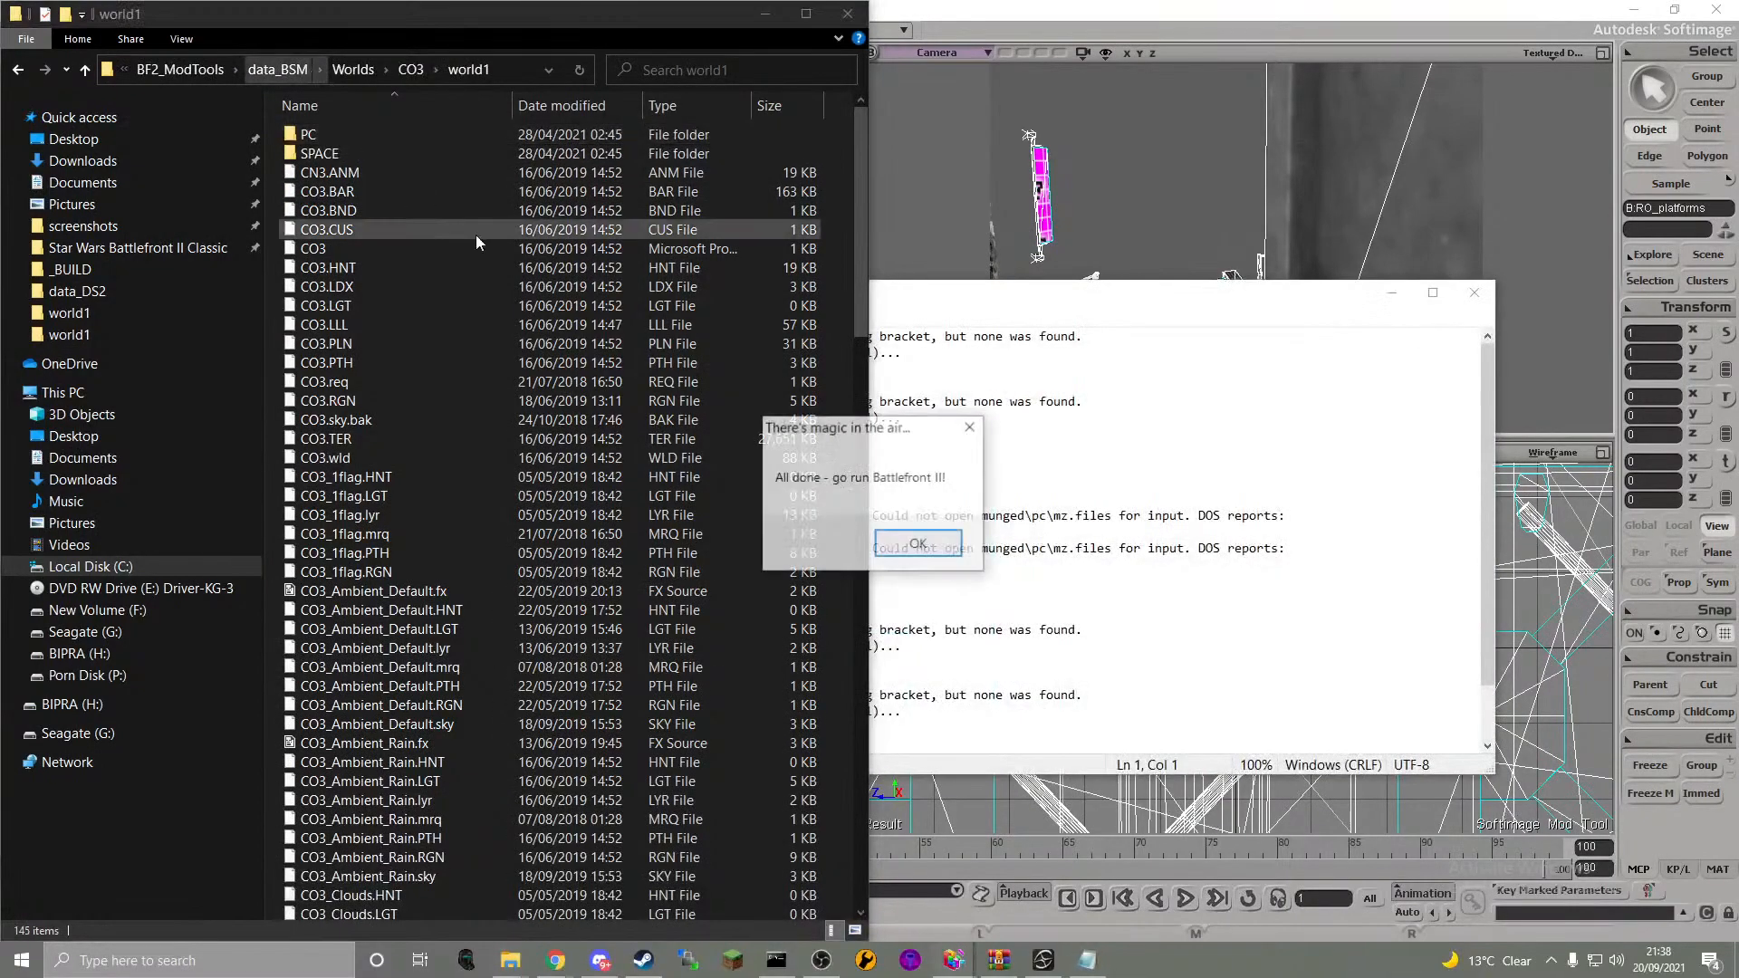
- Review the DS3.req and DS3_conquest.mrq entries in the munge log, close it, and run the DS3 munge once more
{"action": "left_click", "coordinate": [940, 538]}
{"action": "left_click", "coordinate": [1012, 575]}
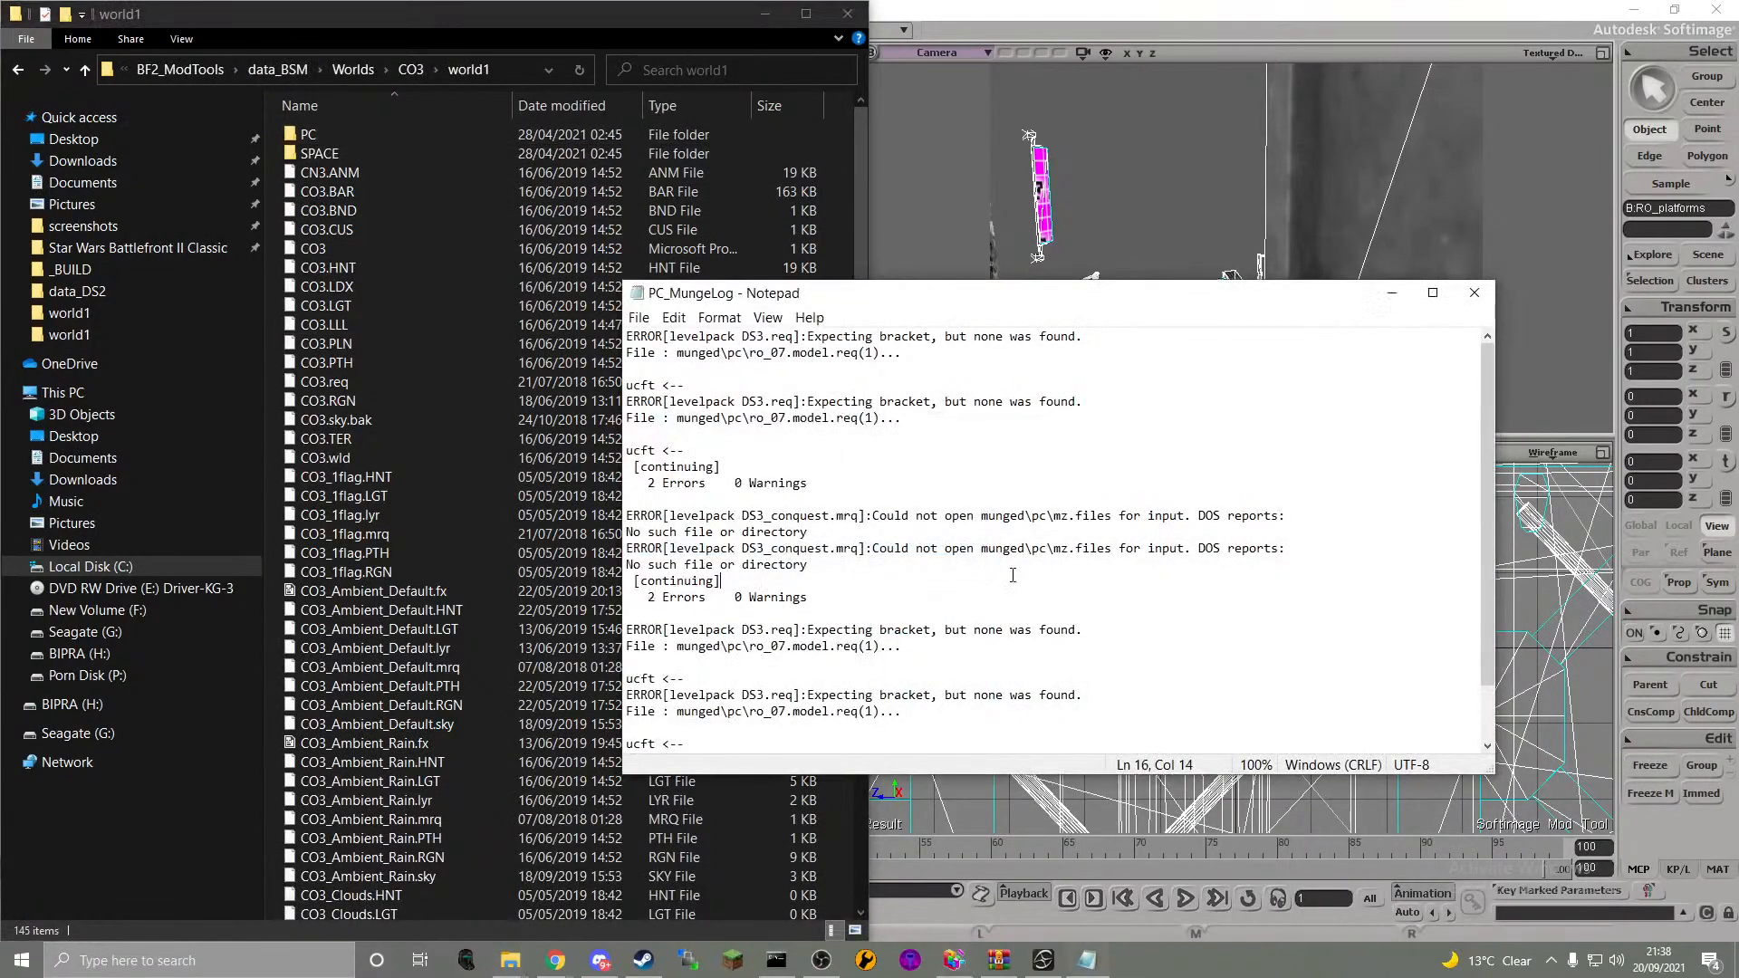
{"action": "scroll", "coordinate": [1012, 575], "scroll_direction": "down", "scroll_amount": 2}
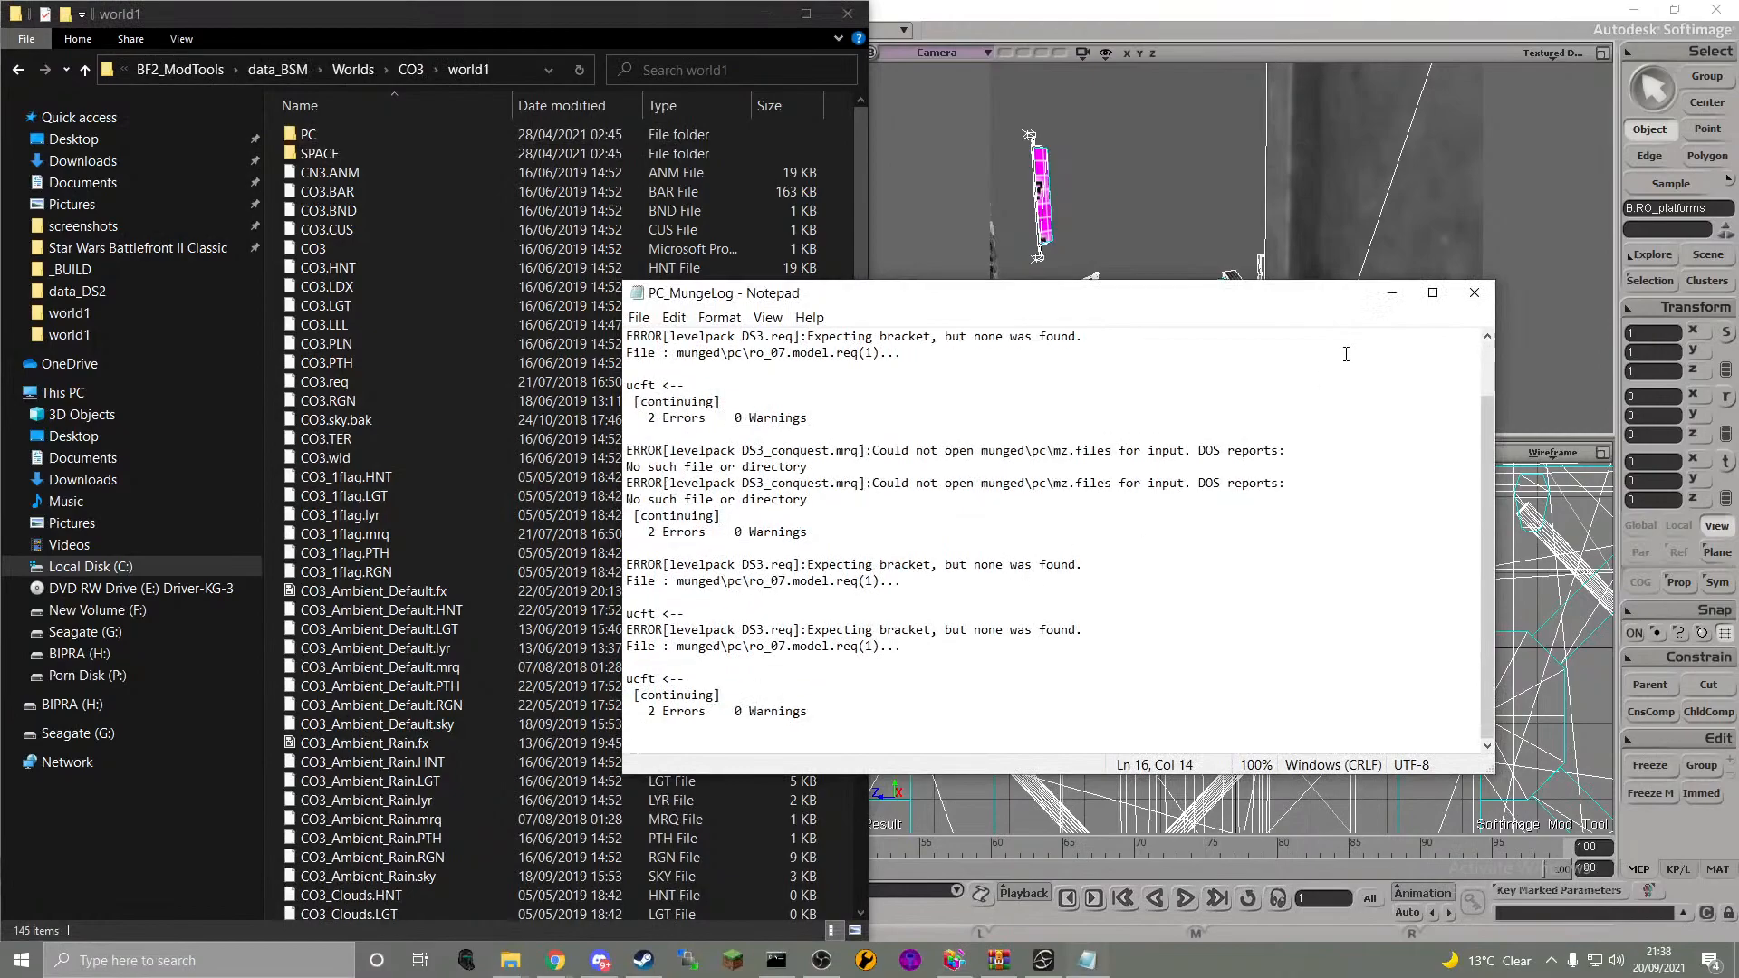
{"action": "scroll", "coordinate": [1317, 425], "scroll_direction": "up", "scroll_amount": 2}
{"action": "left_click", "coordinate": [1473, 292]}
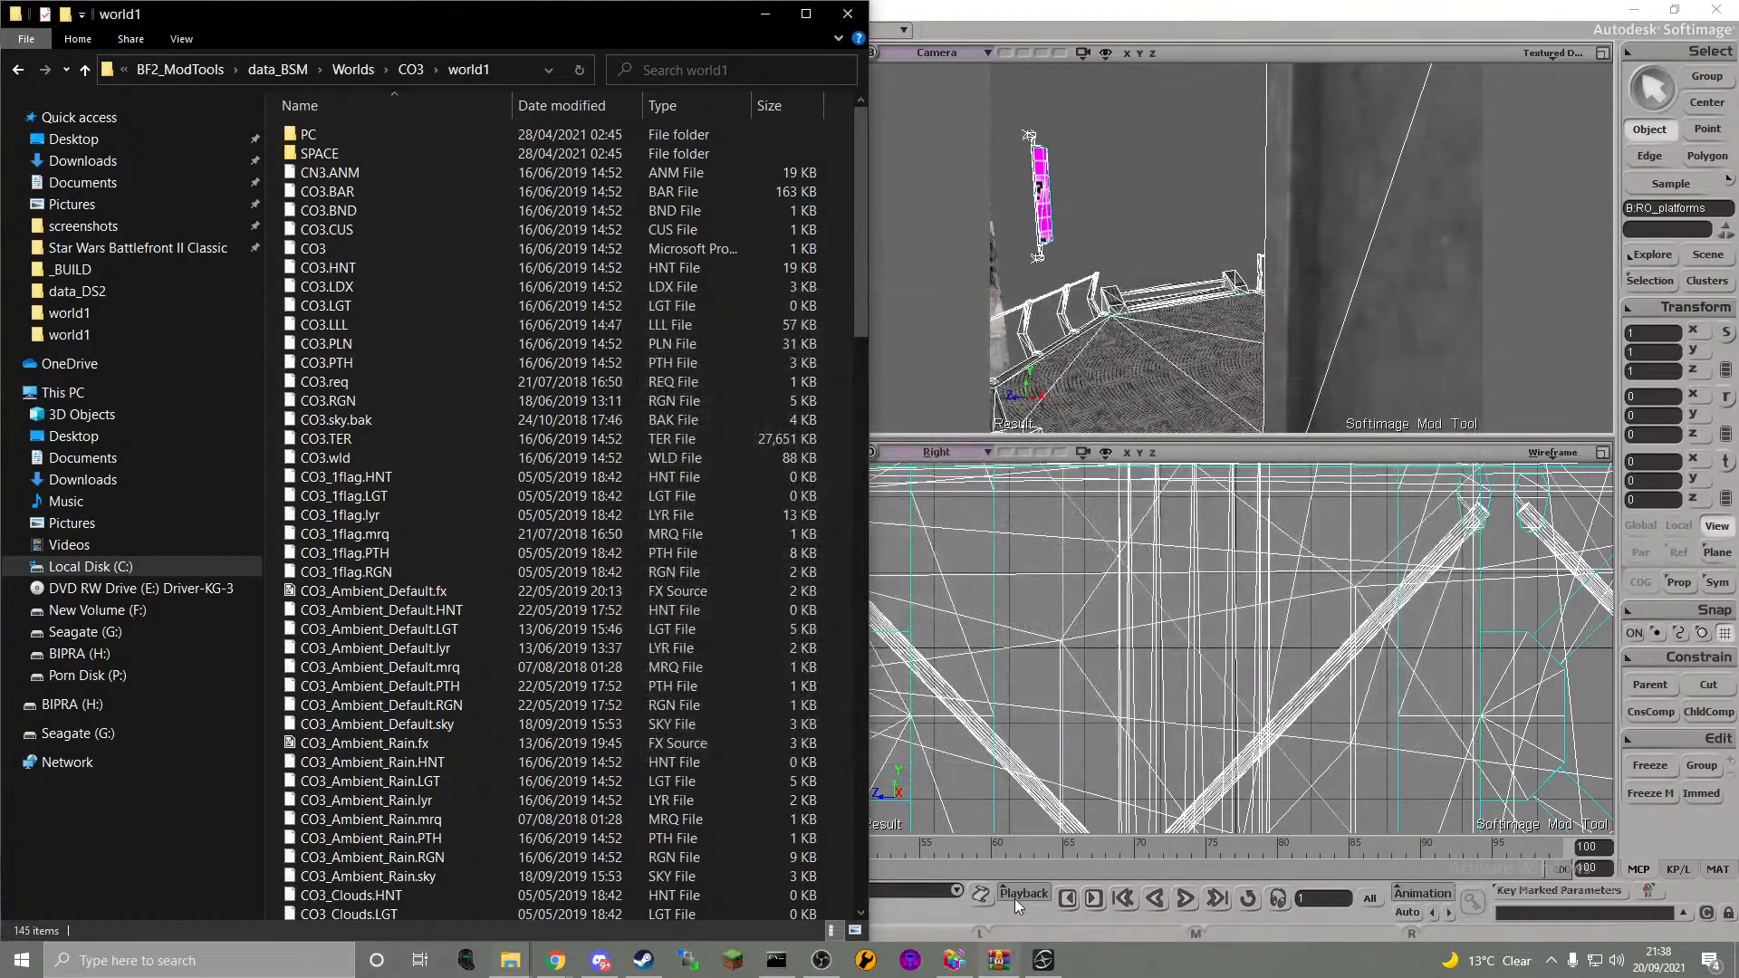
{"action": "left_click", "coordinate": [953, 960]}
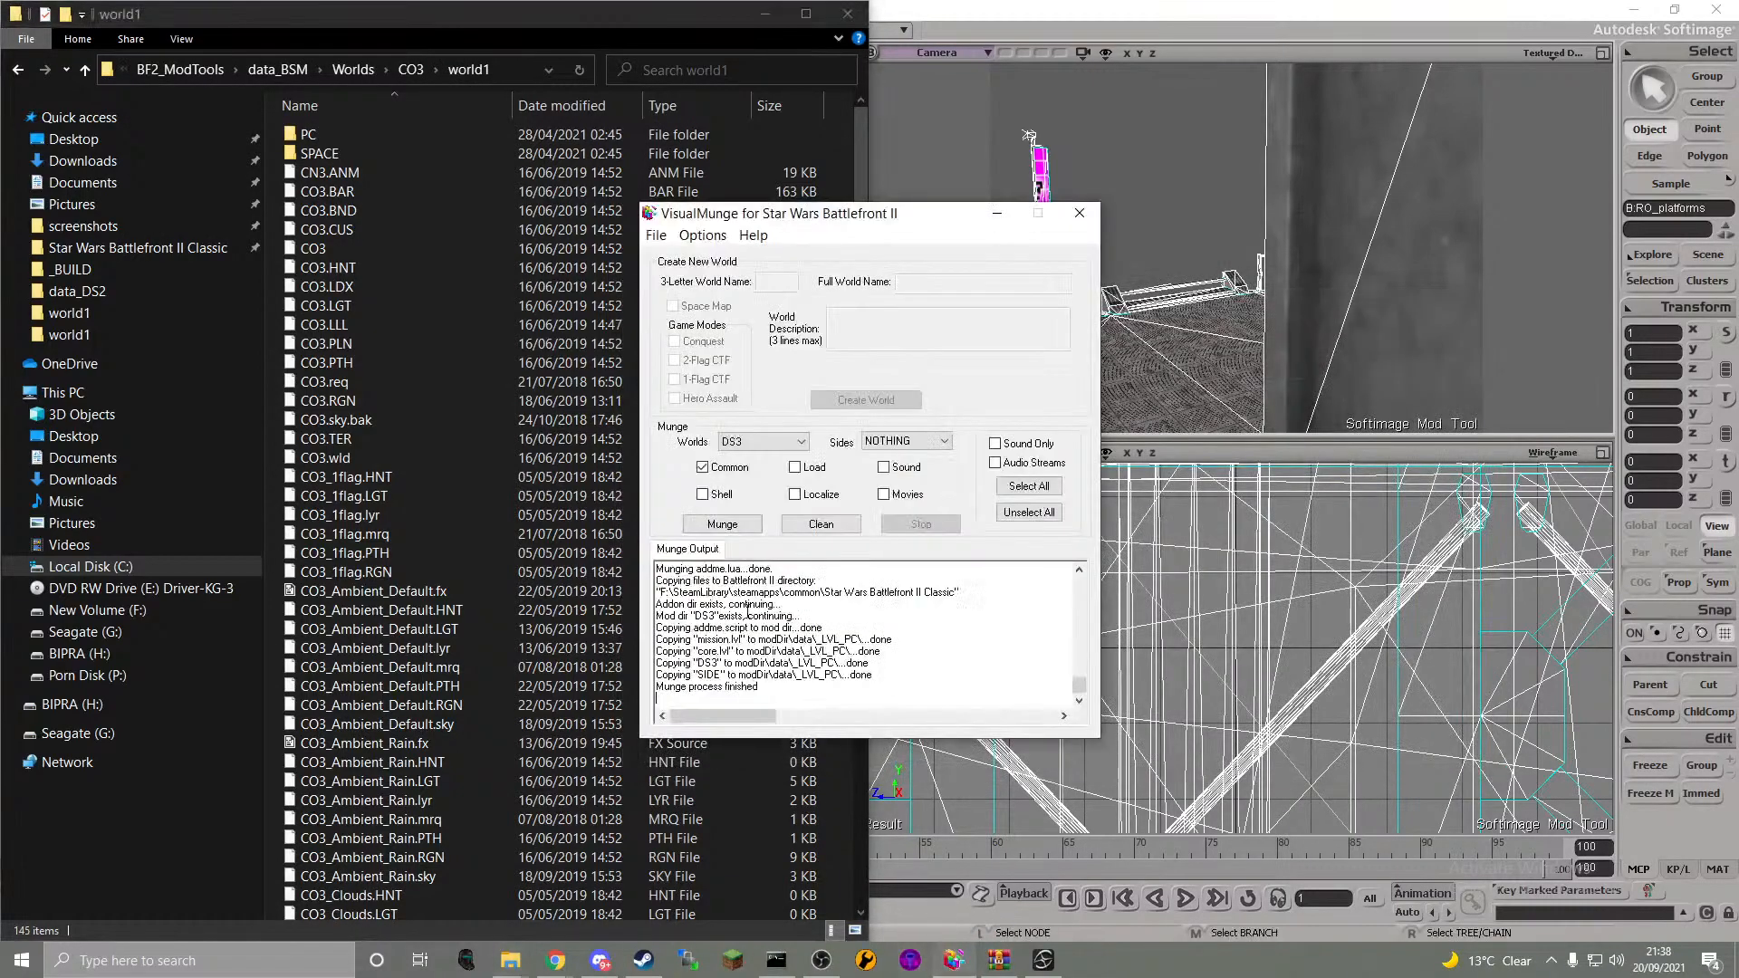
{"action": "left_click", "coordinate": [725, 525]}
- Look through CO3's world1 files and select the SpaceToGroundTransition_Coruscant mesh in SpaceGroundTransition\MSH
{"action": "scroll", "coordinate": [505, 552], "scroll_direction": "down", "scroll_amount": 5}
{"action": "left_click", "coordinate": [508, 557]}
{"action": "scroll", "coordinate": [508, 567], "scroll_direction": "down", "scroll_amount": 20}
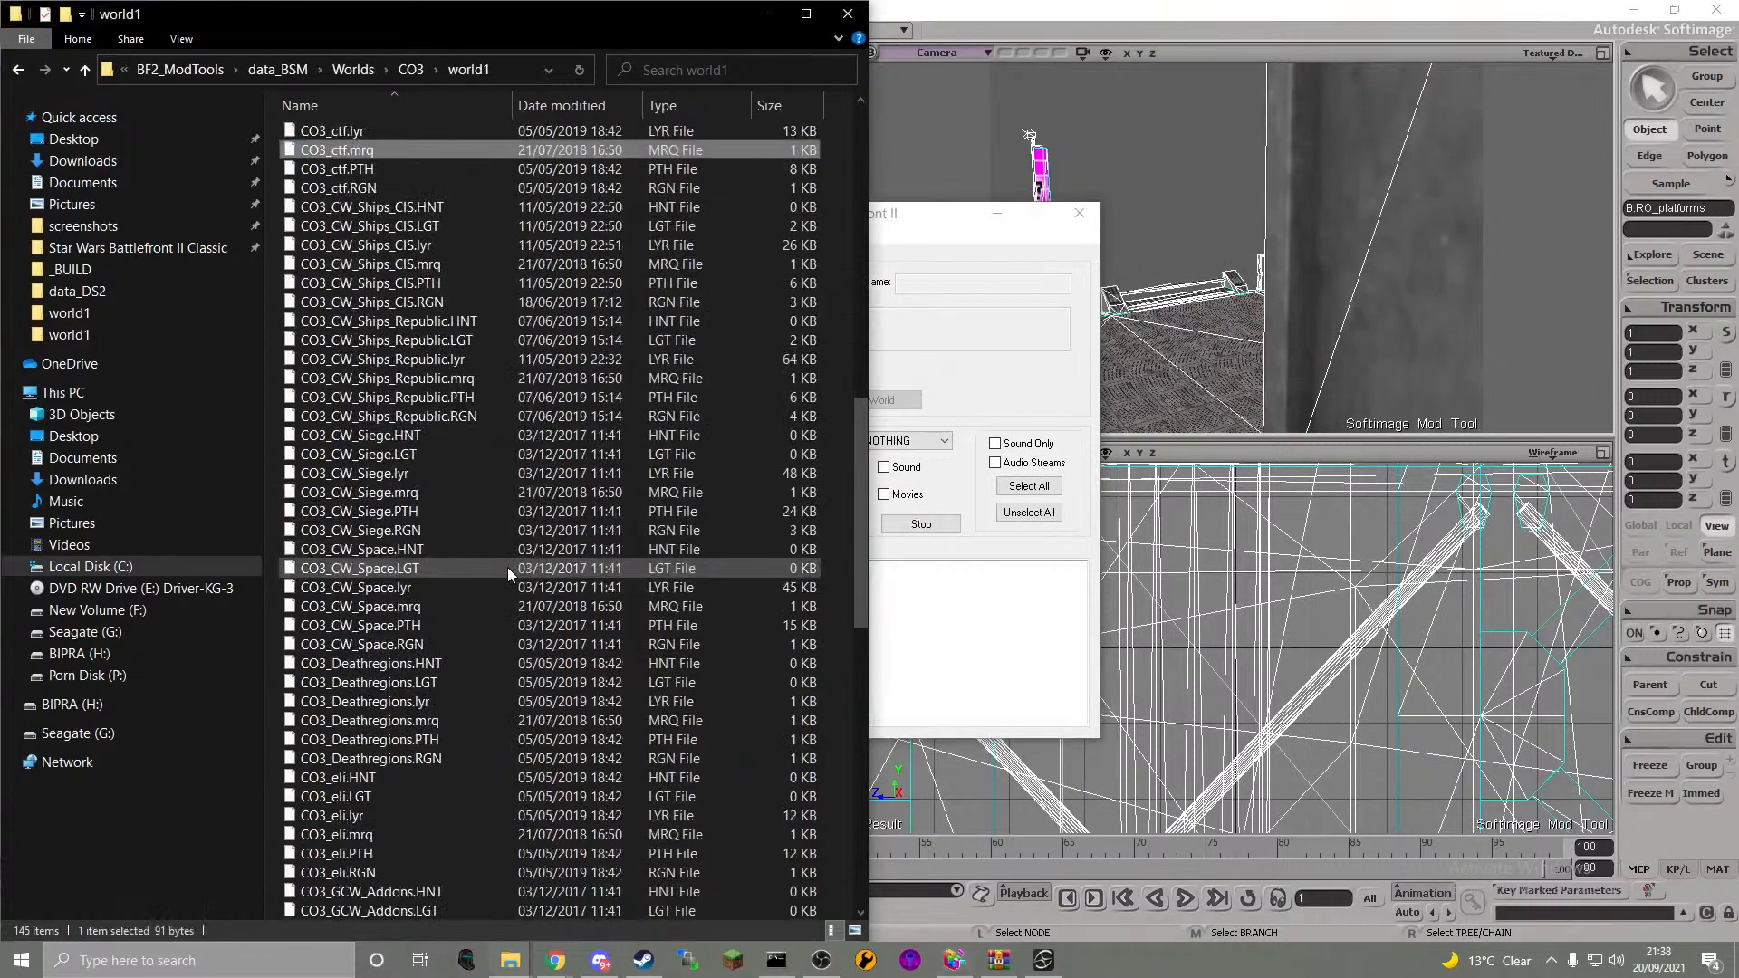
{"action": "left_click", "coordinate": [419, 69]}
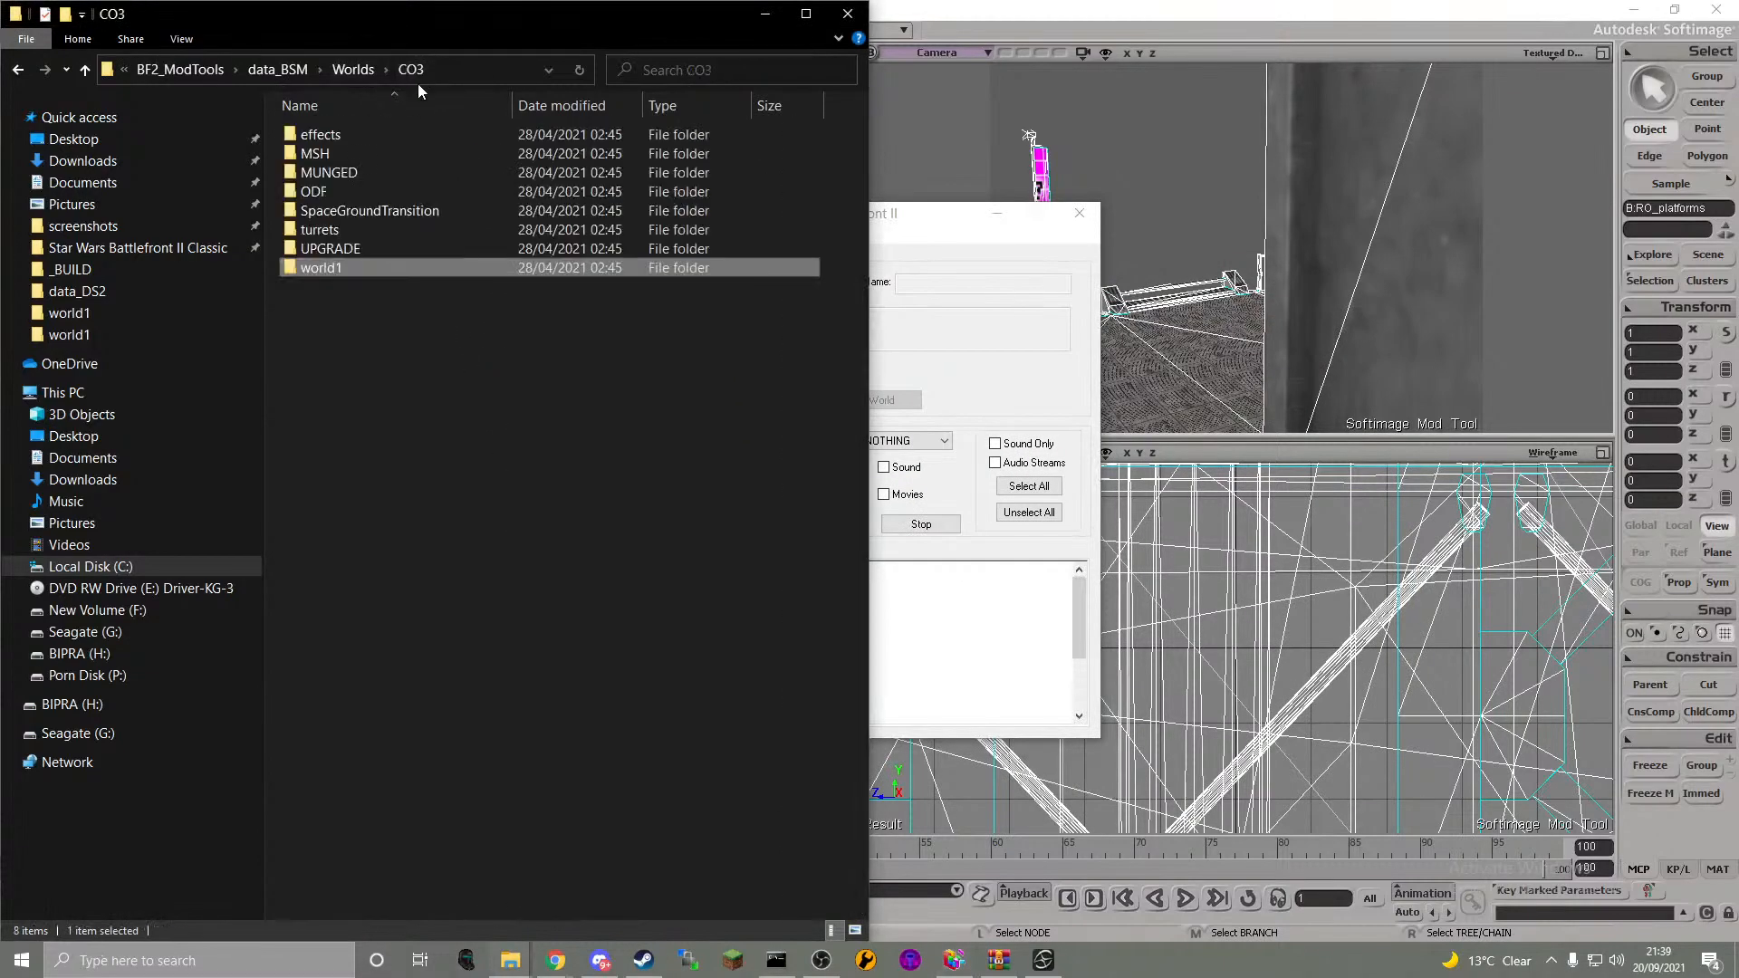
{"action": "left_click", "coordinate": [402, 158]}
{"action": "double_click", "coordinate": [412, 210]}
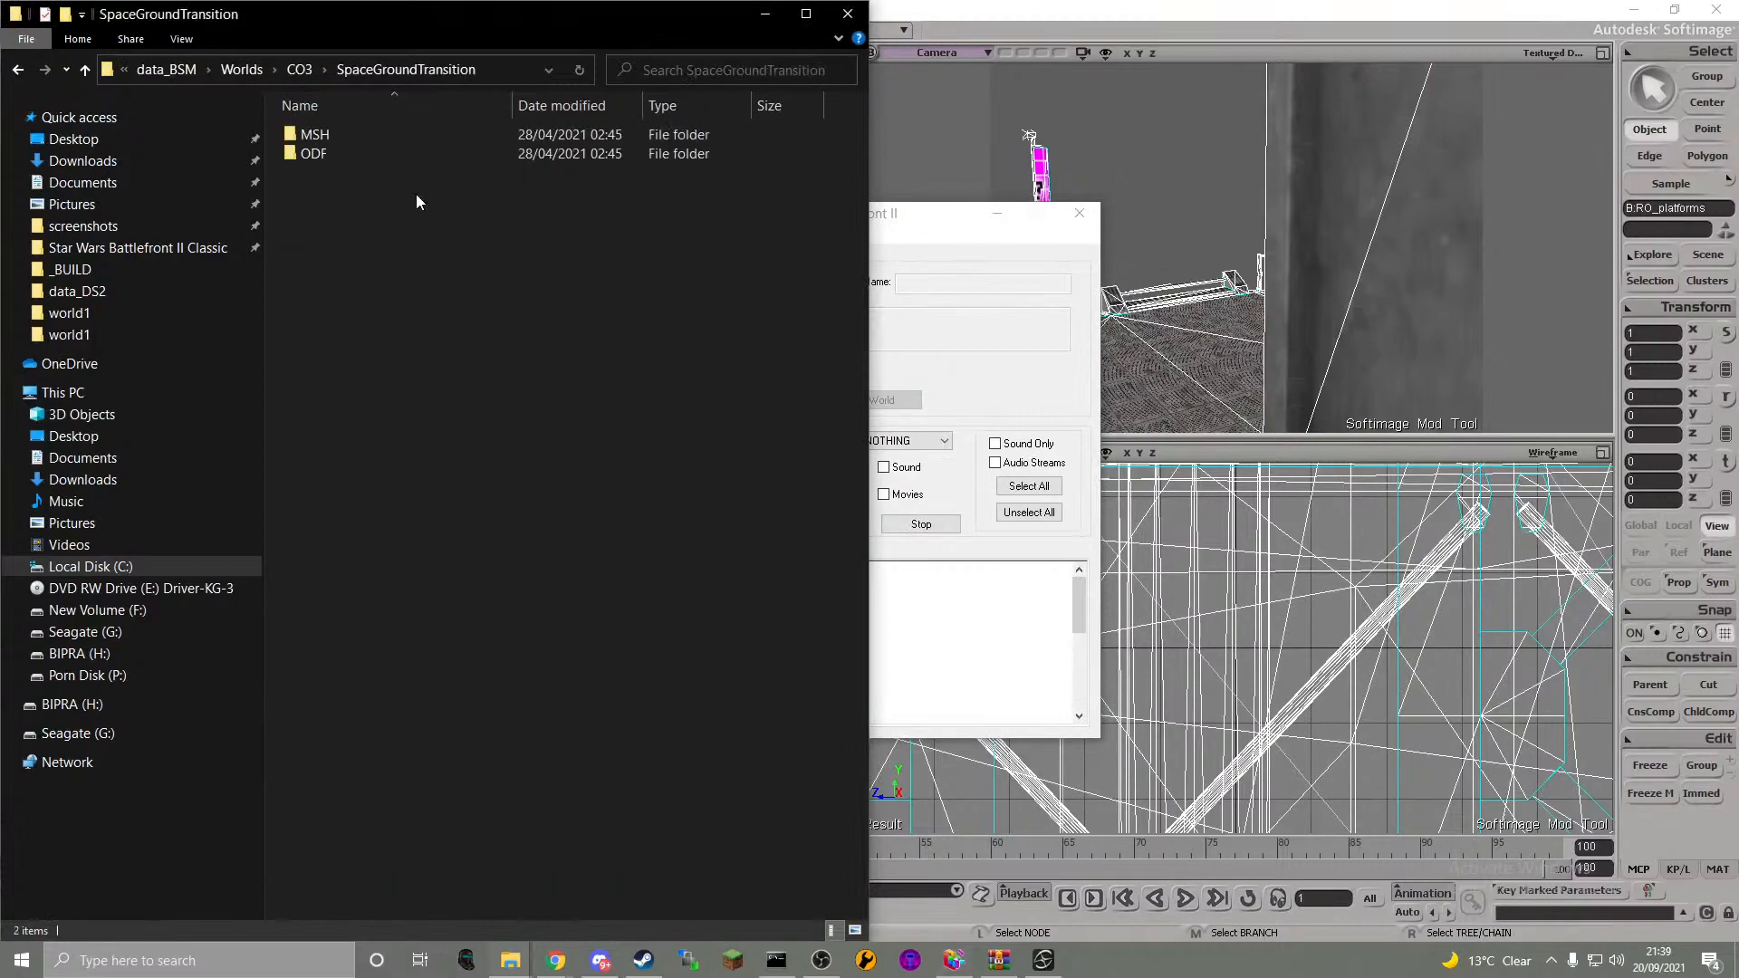
{"action": "double_click", "coordinate": [412, 138]}
{"action": "left_click", "coordinate": [411, 136]}
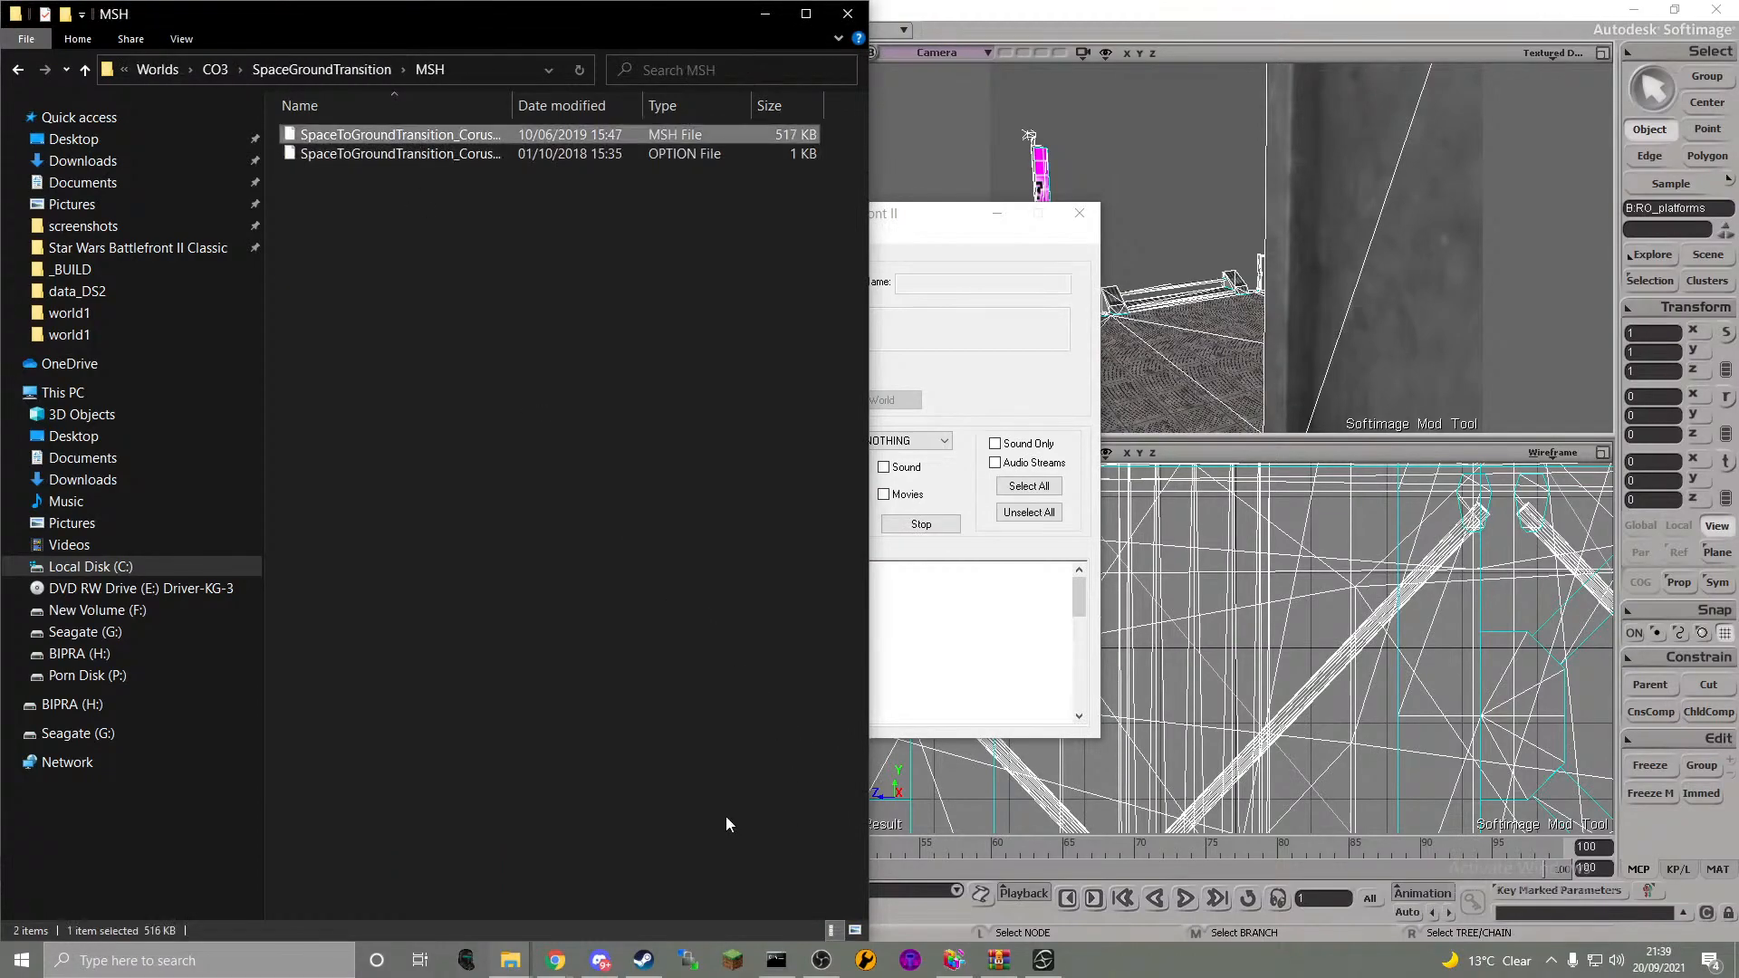
- Dismiss the munge completion message and close the munge log
{"action": "left_click", "coordinate": [550, 960]}
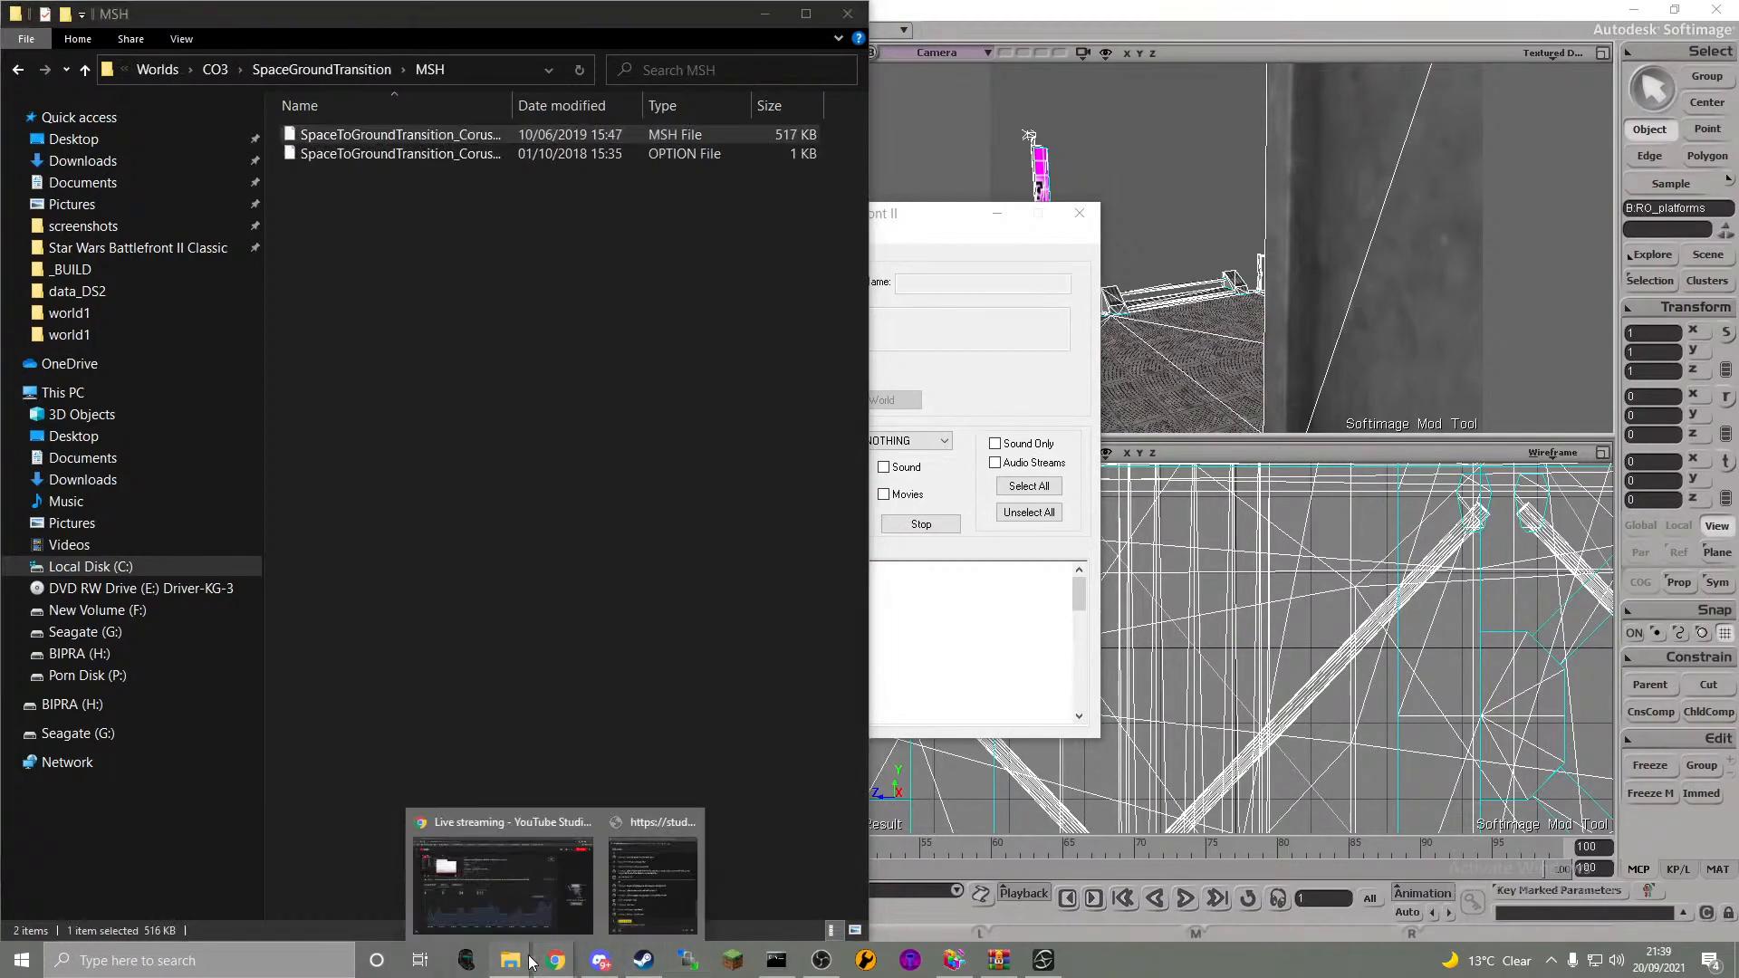
{"action": "left_click_drag", "start_coordinate": [510, 960], "coordinate": [554, 867]}
{"action": "left_click", "coordinate": [554, 867]}
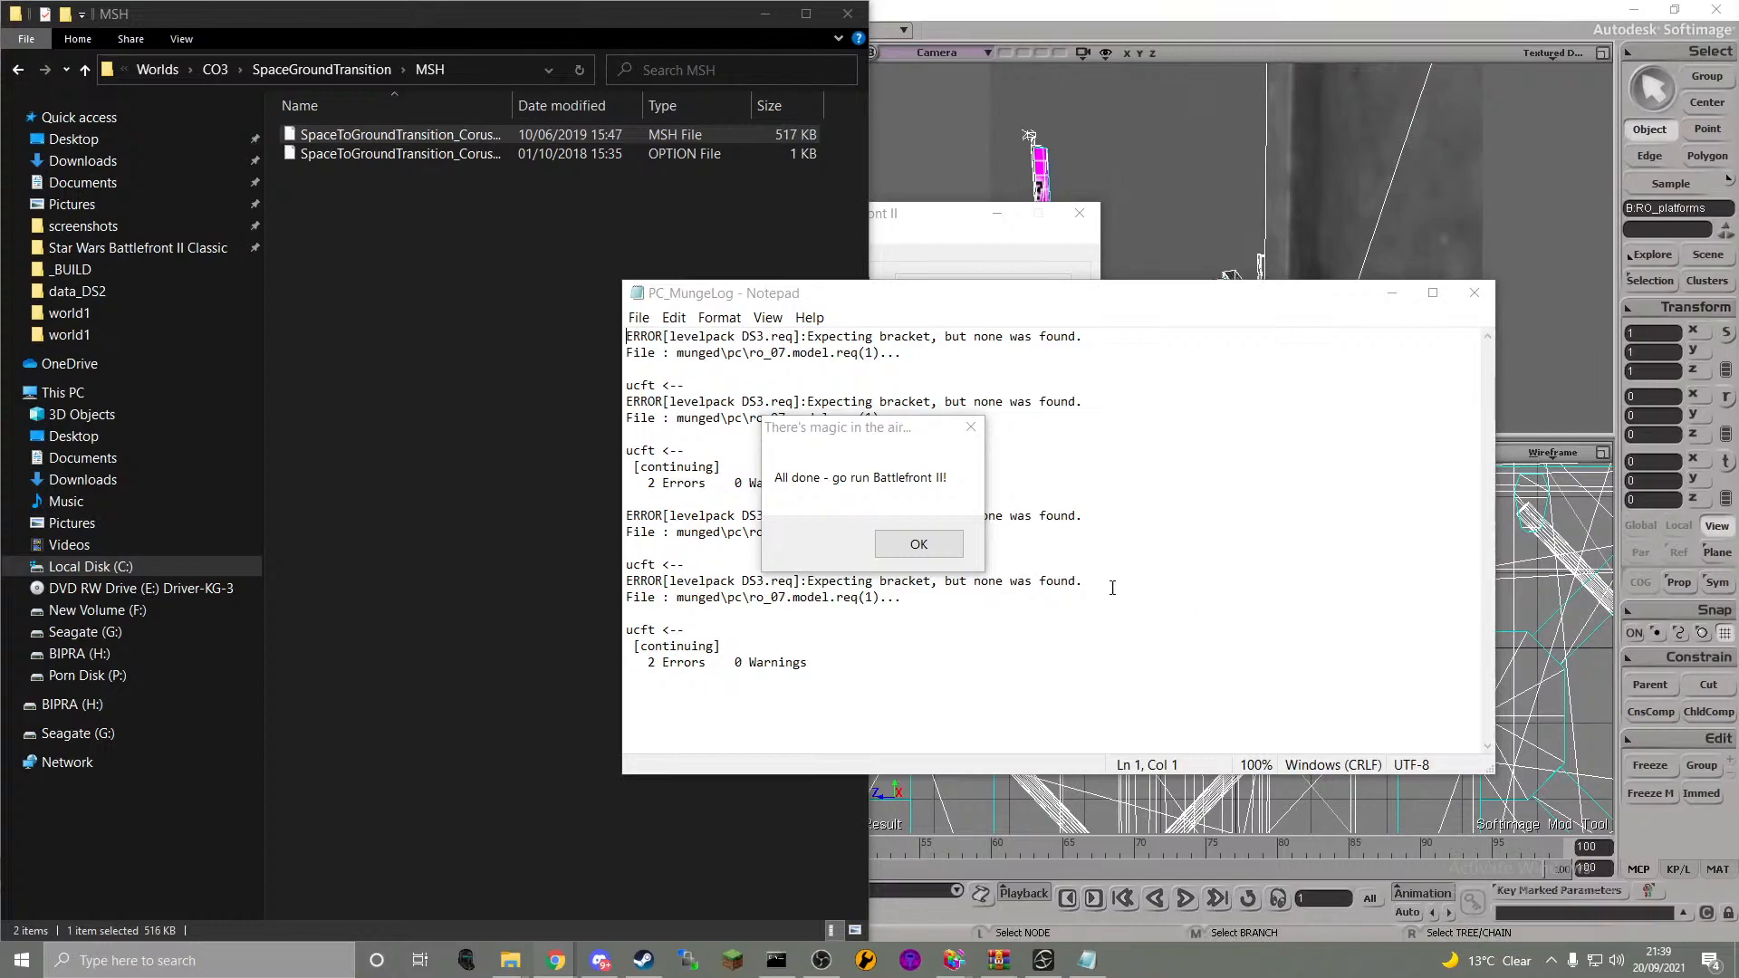
{"action": "left_click", "coordinate": [942, 549]}
{"action": "left_click", "coordinate": [1472, 295]}
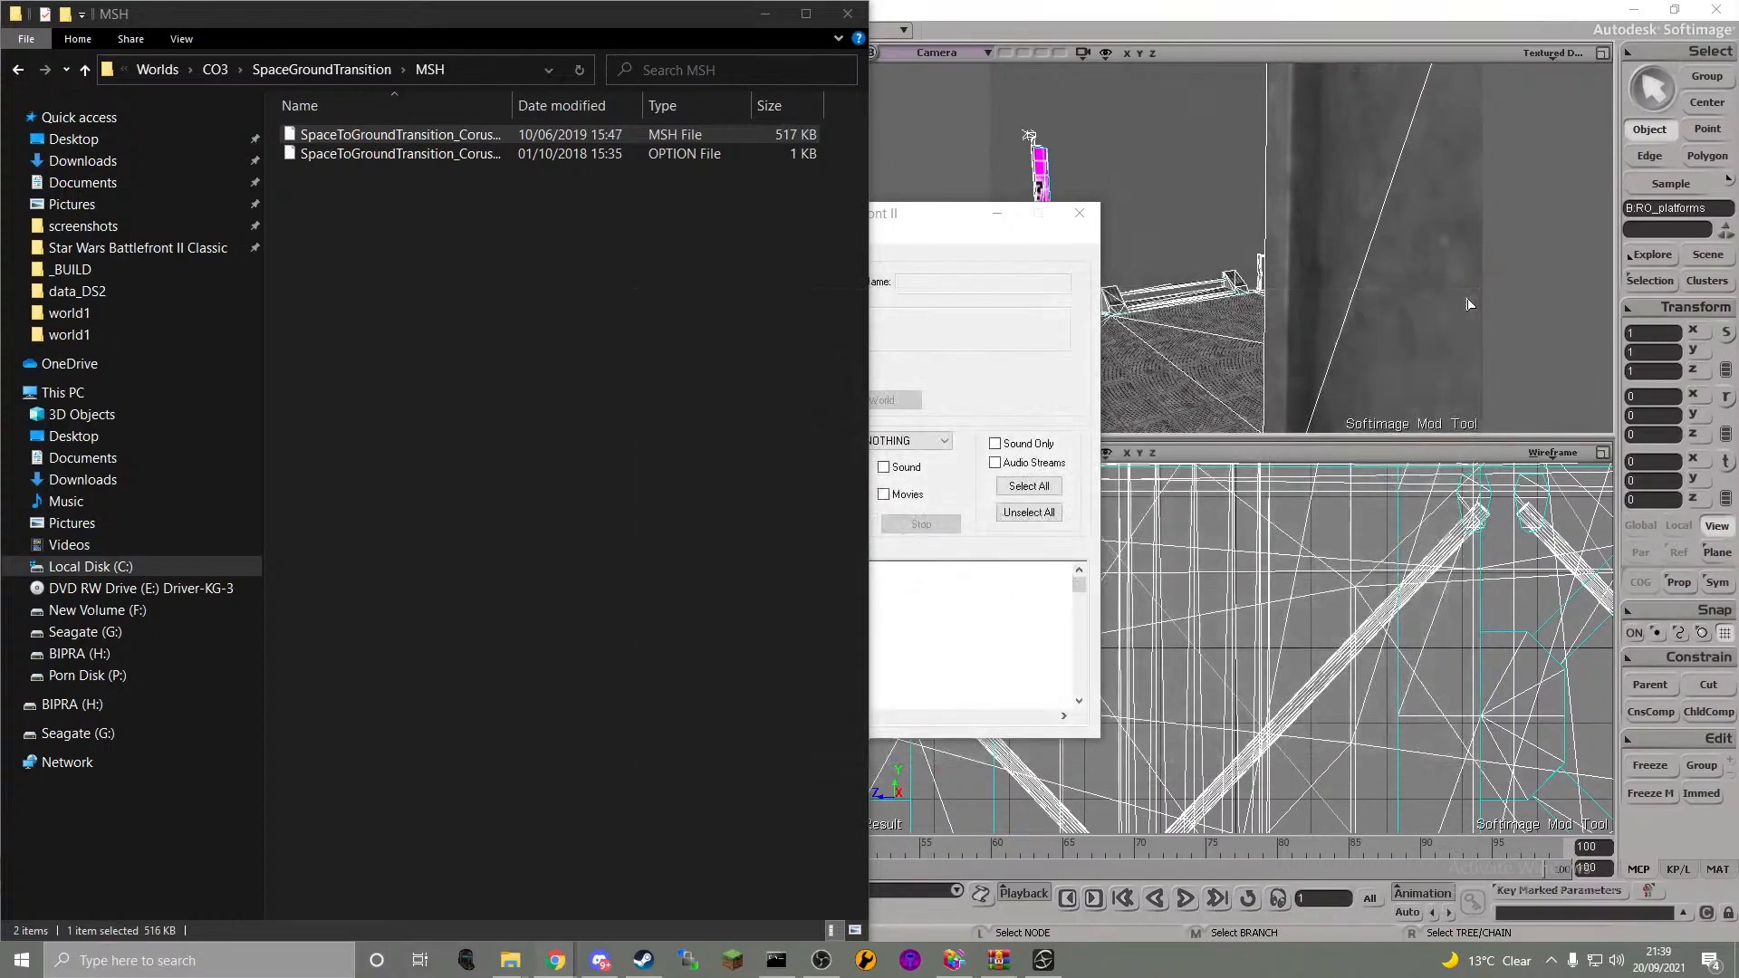
- Try to launch QtMeshViewer from BF2_ModTools\MeshViewer_v1_2_0 in a second File Explorer window
{"action": "left_click_drag", "start_coordinate": [1738, 299], "coordinate": [897, 243]}
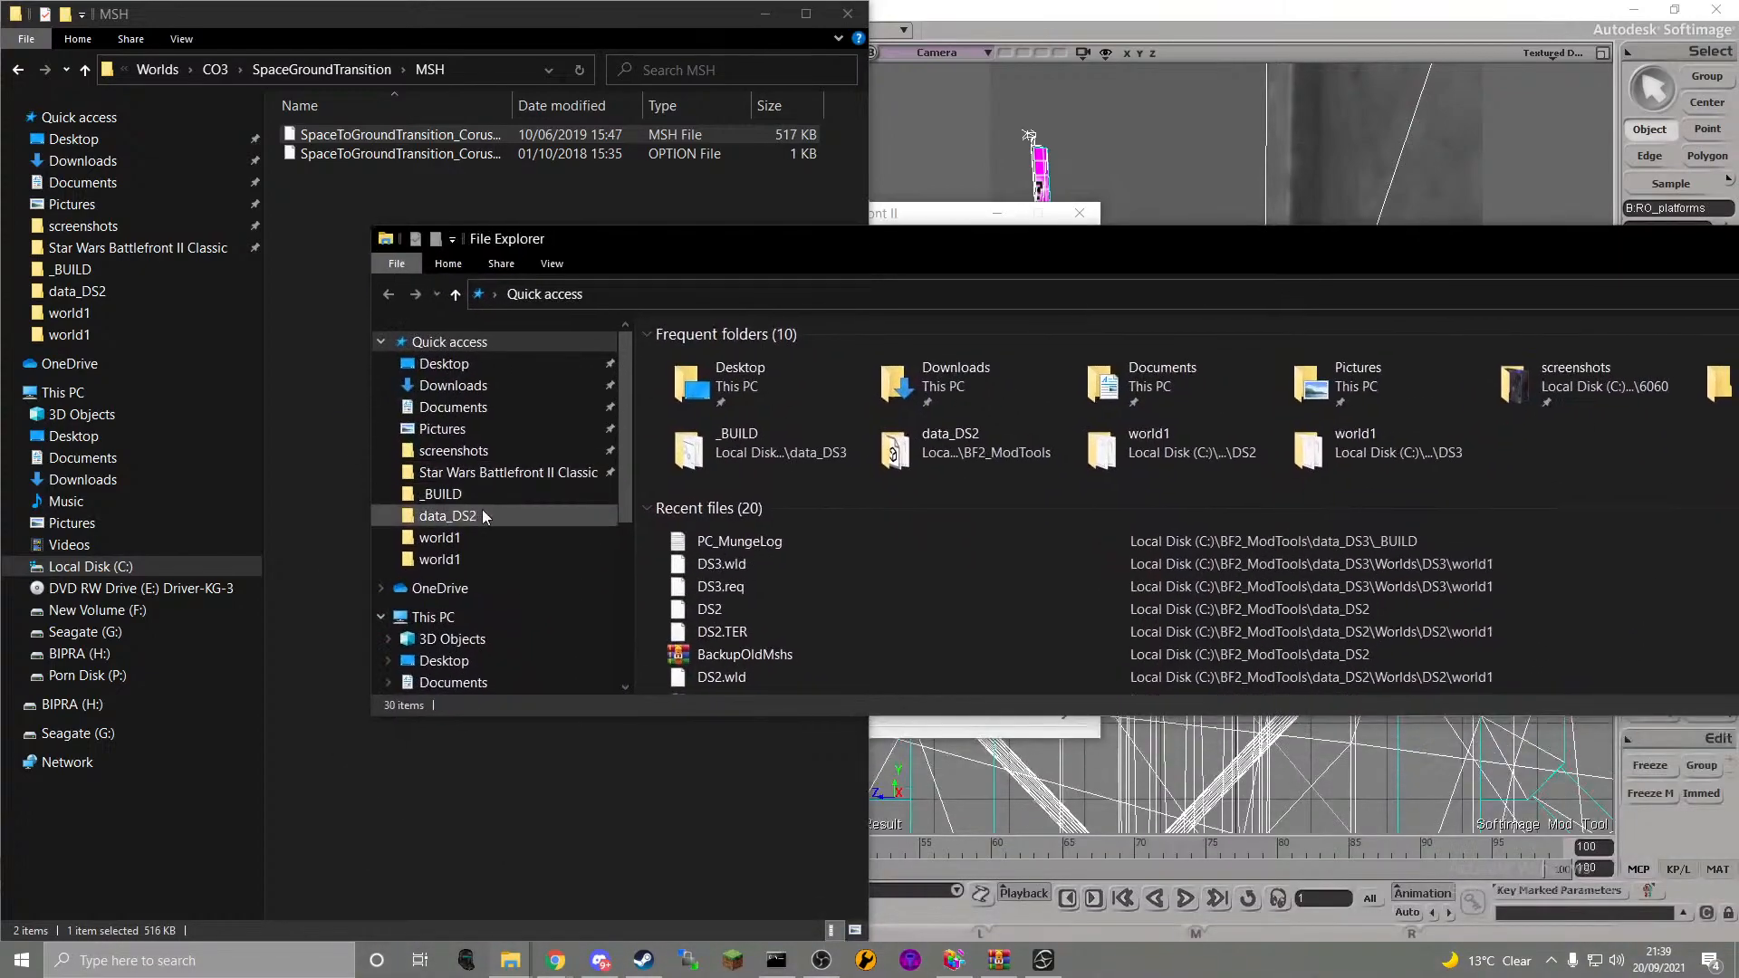
{"action": "left_click", "coordinate": [471, 515]}
{"action": "left_click", "coordinate": [729, 294]}
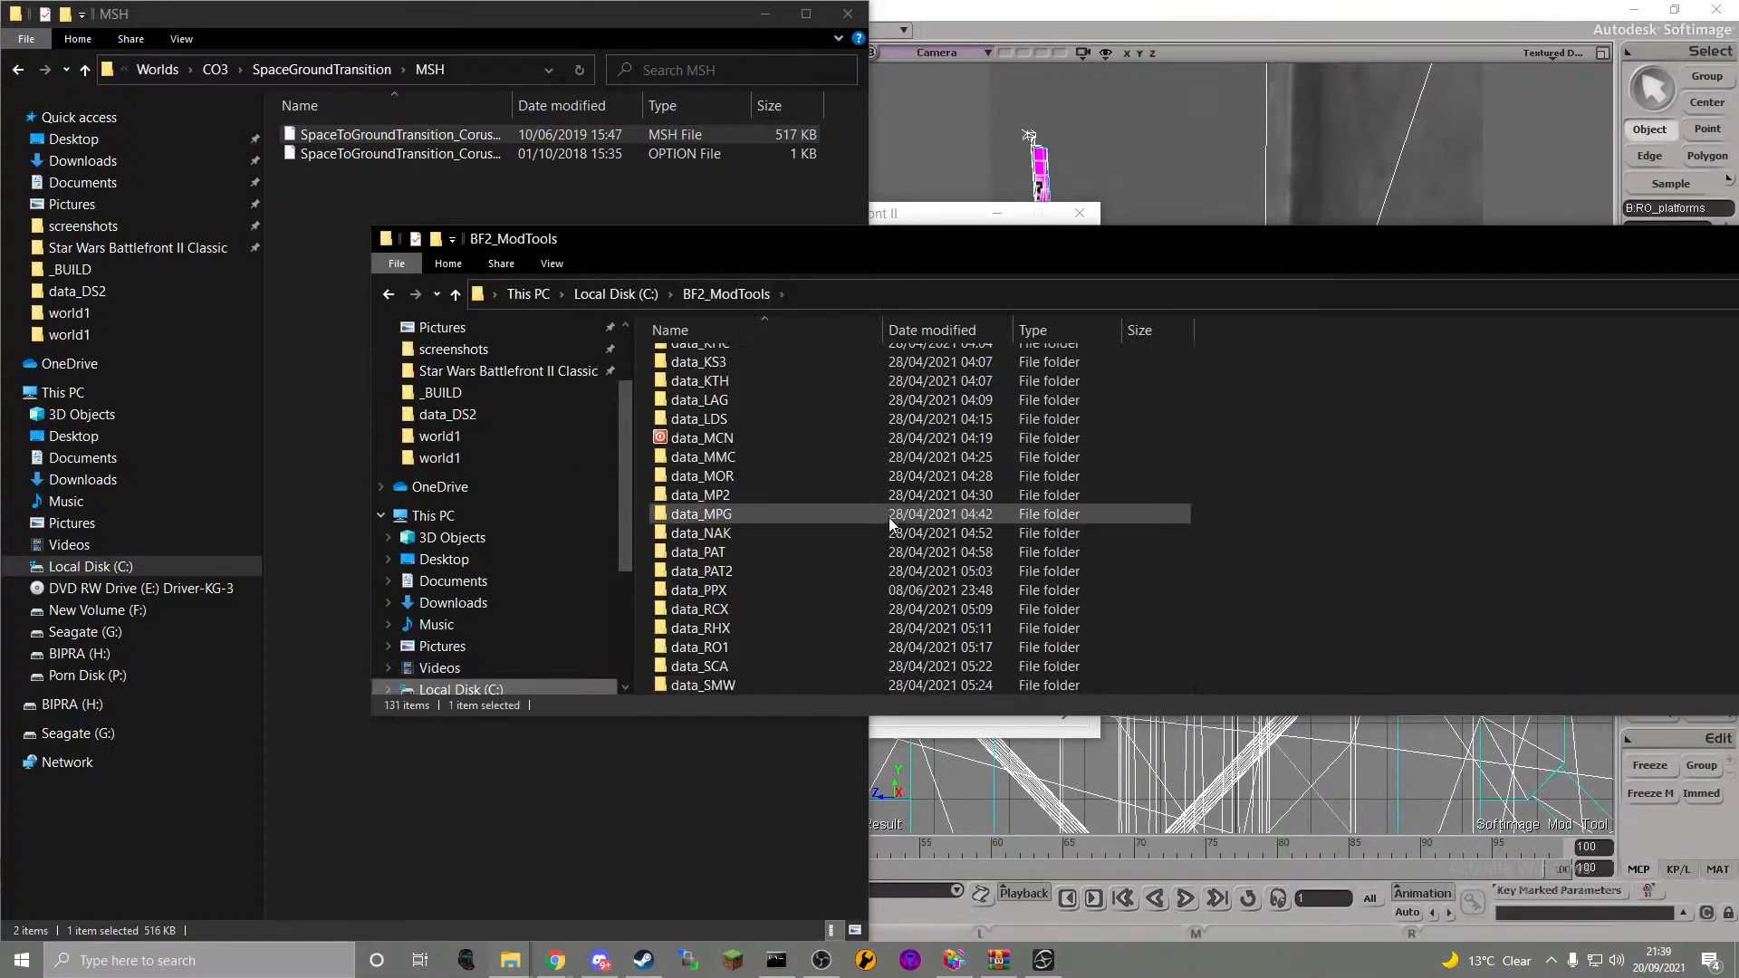
{"action": "scroll", "coordinate": [851, 511], "scroll_direction": "down", "scroll_amount": 15}
{"action": "scroll", "coordinate": [788, 480], "scroll_direction": "up", "scroll_amount": 1}
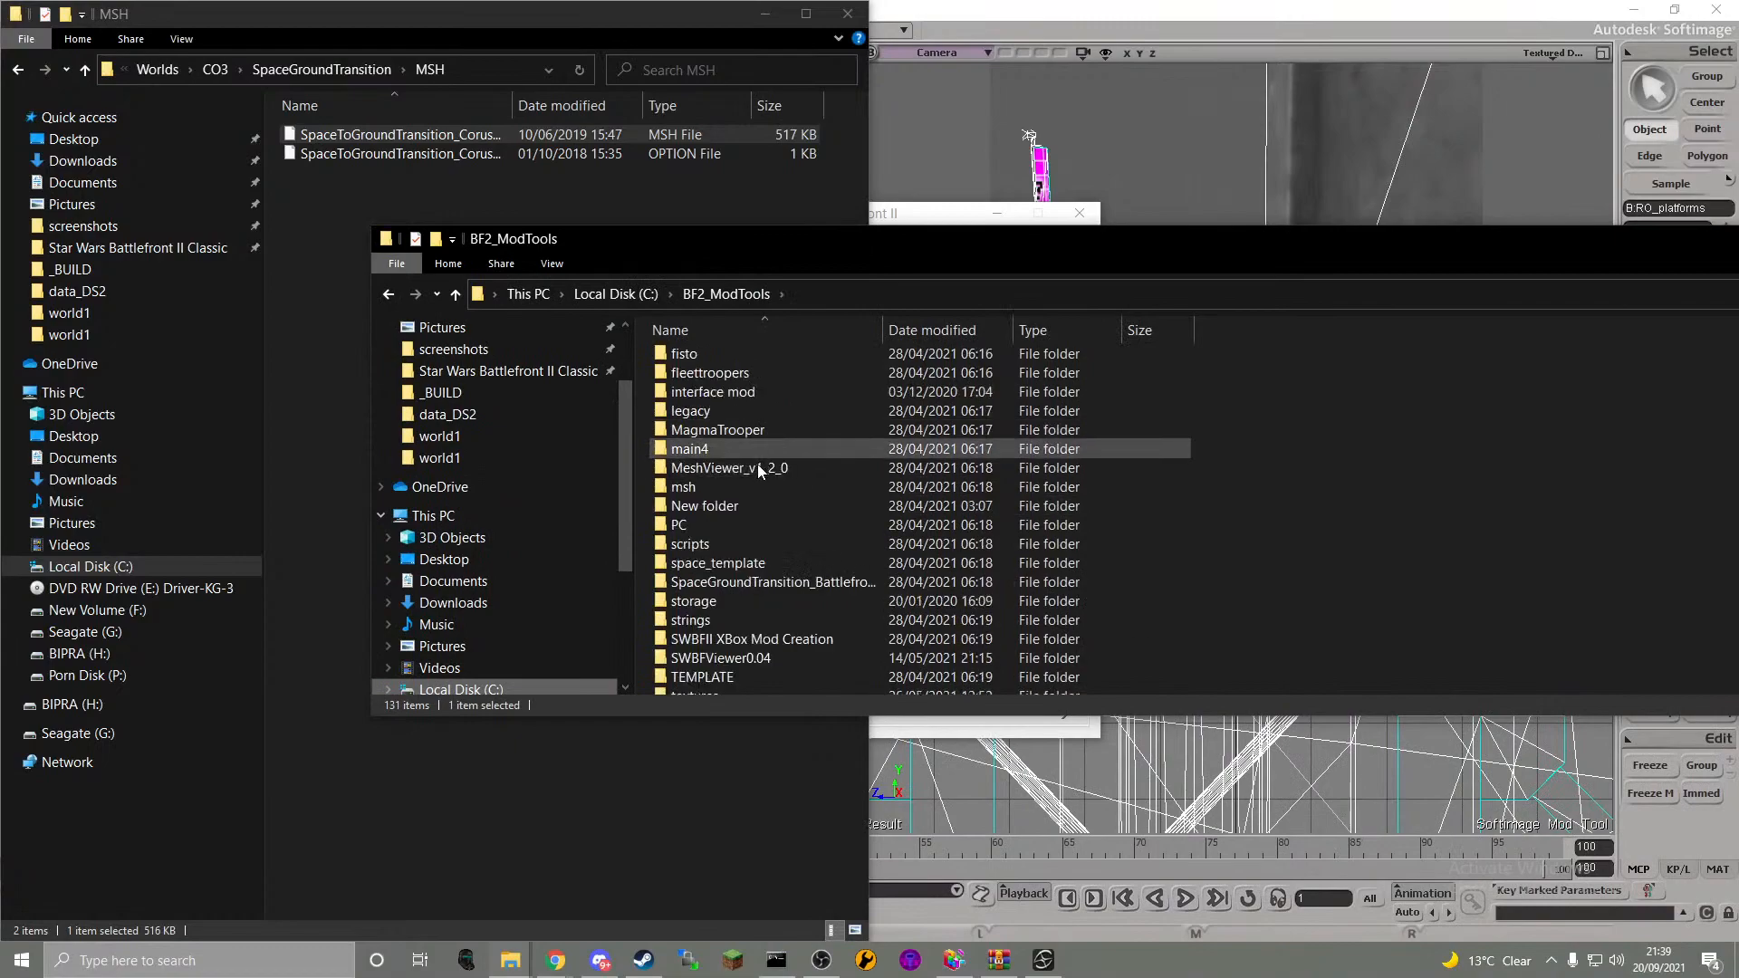
{"action": "double_click", "coordinate": [758, 465]}
{"action": "left_click", "coordinate": [732, 457]}
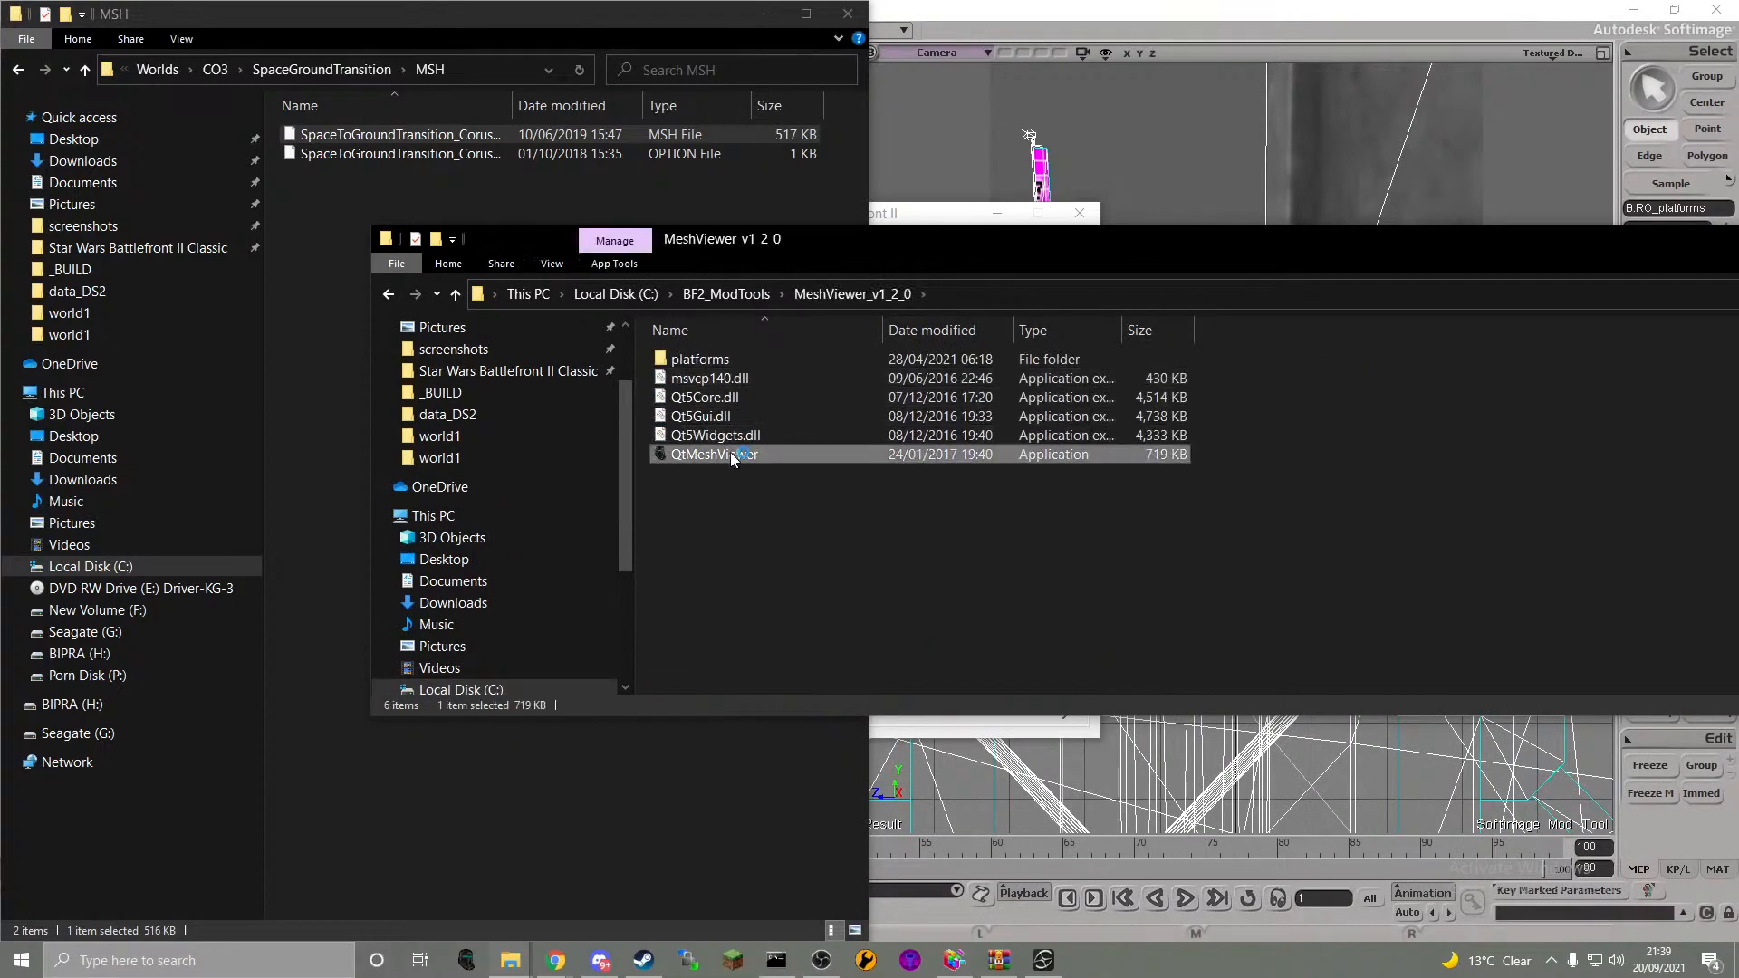
{"action": "double_click", "coordinate": [732, 458]}
- Launch the StarWars Battlefront Viewer from BF2_ModTools\SWBFViewer0.04 and decline searching for MSH files in SWBF1 mod folders
{"action": "left_click_drag", "start_coordinate": [1699, 238], "coordinate": [1261, 301]}
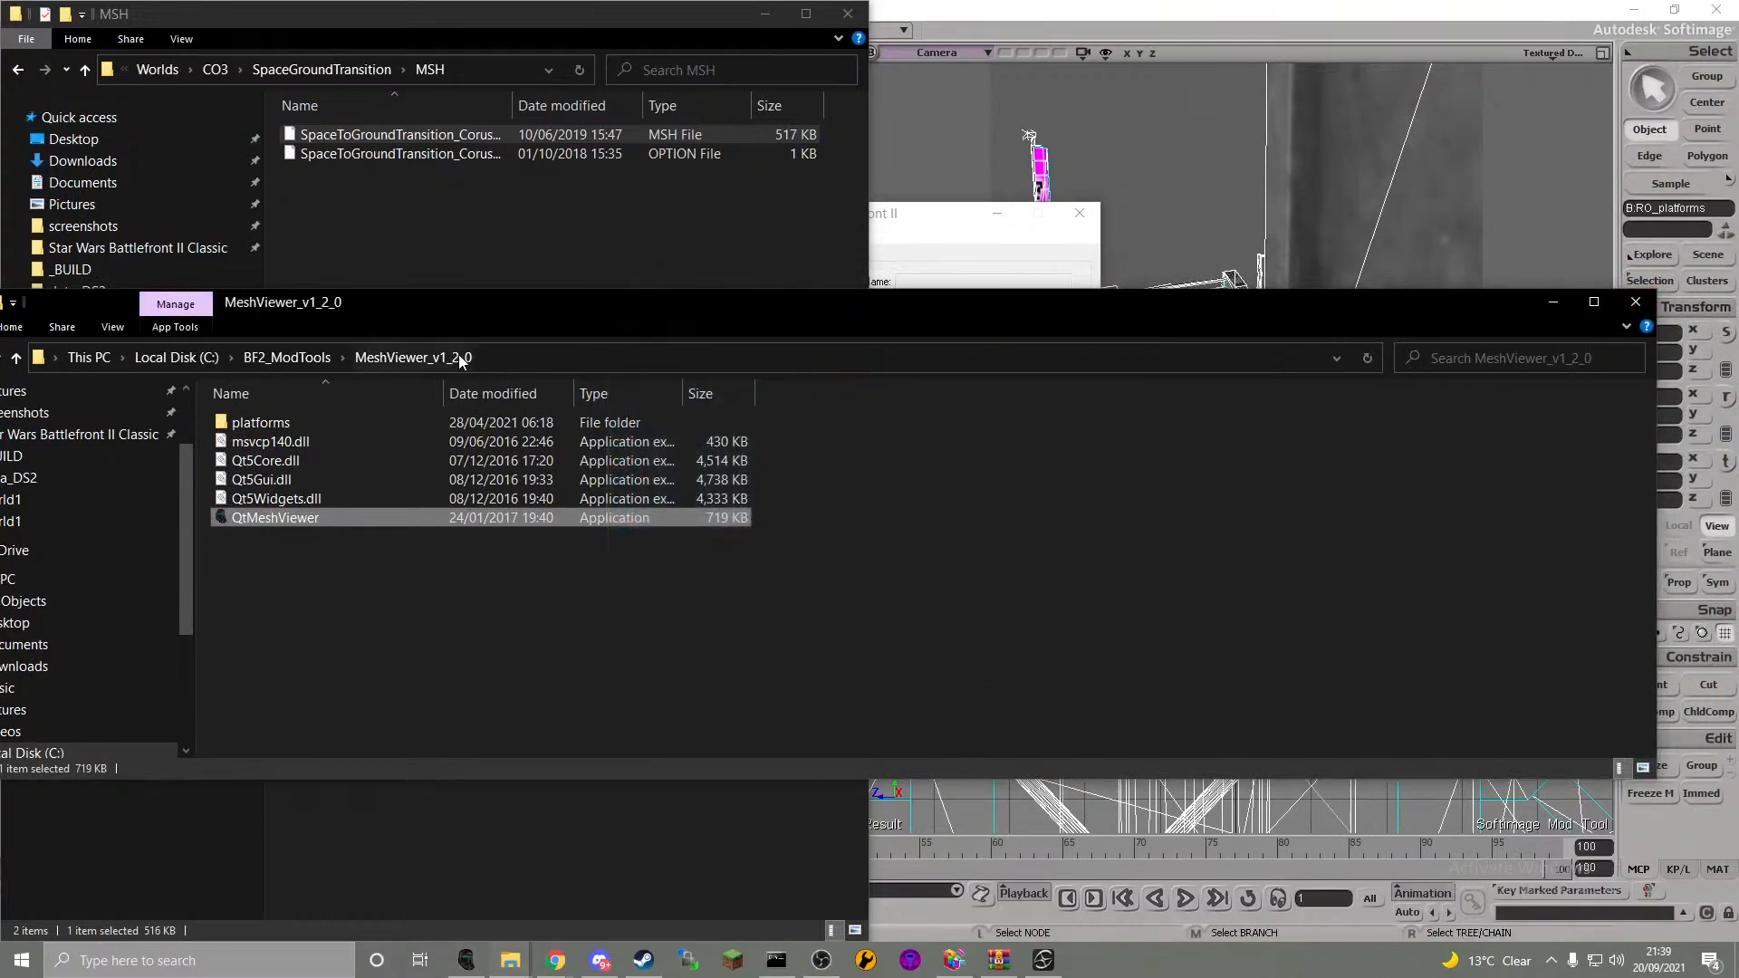
{"action": "left_click", "coordinate": [287, 357]}
{"action": "scroll", "coordinate": [476, 607], "scroll_direction": "down", "scroll_amount": 3}
{"action": "scroll", "coordinate": [476, 607], "scroll_direction": "down", "scroll_amount": 2}
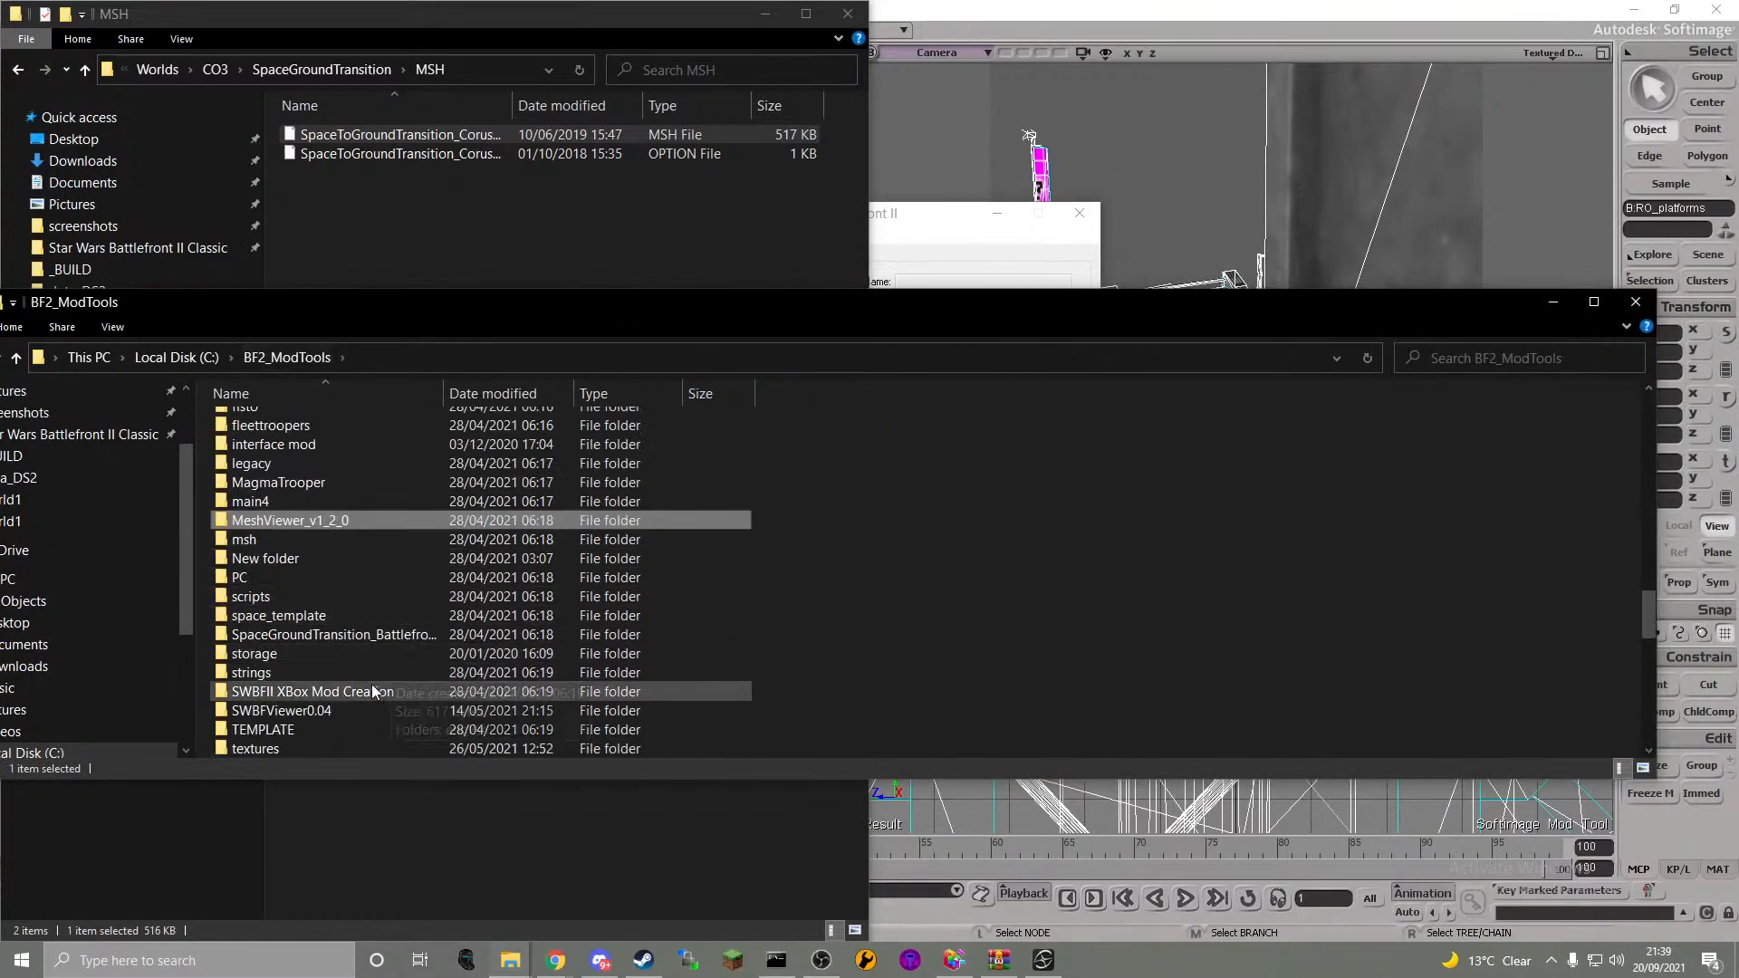
{"action": "double_click", "coordinate": [360, 710]}
{"action": "double_click", "coordinate": [317, 499]}
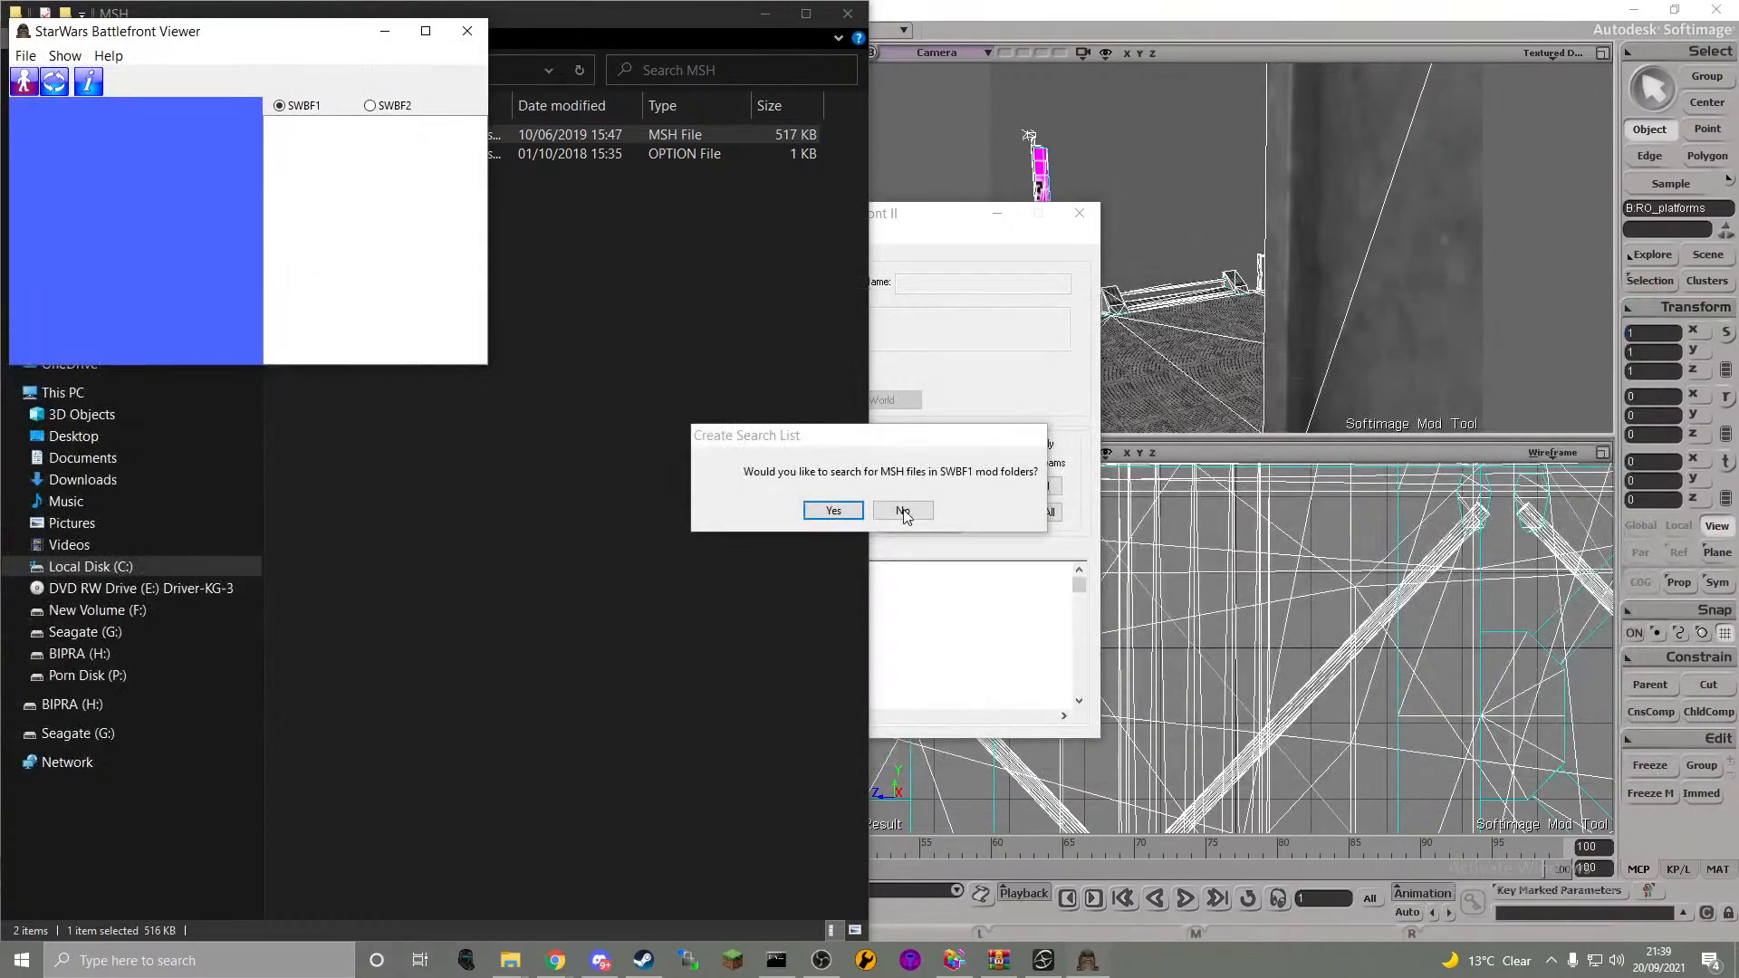
{"action": "left_click", "coordinate": [903, 511]}
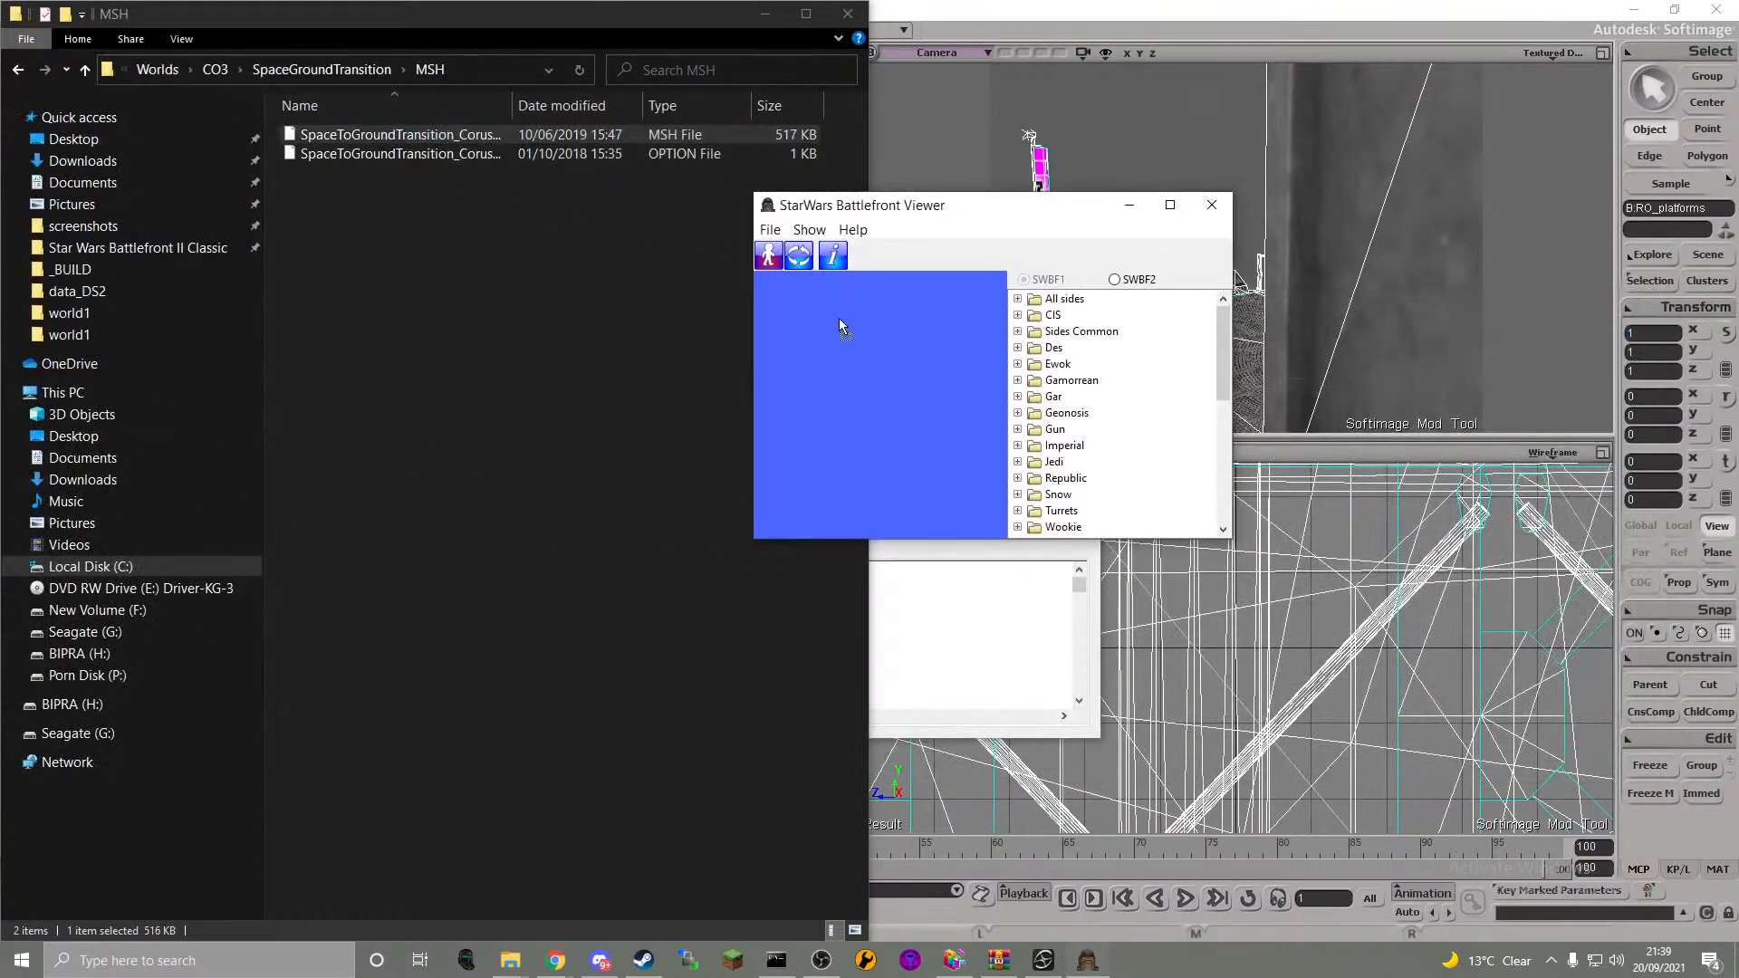
- Switch the viewer to SWBF2, dock it beside File Explorer and check the mesh's details in the Debug Window
{"action": "left_click", "coordinate": [797, 264]}
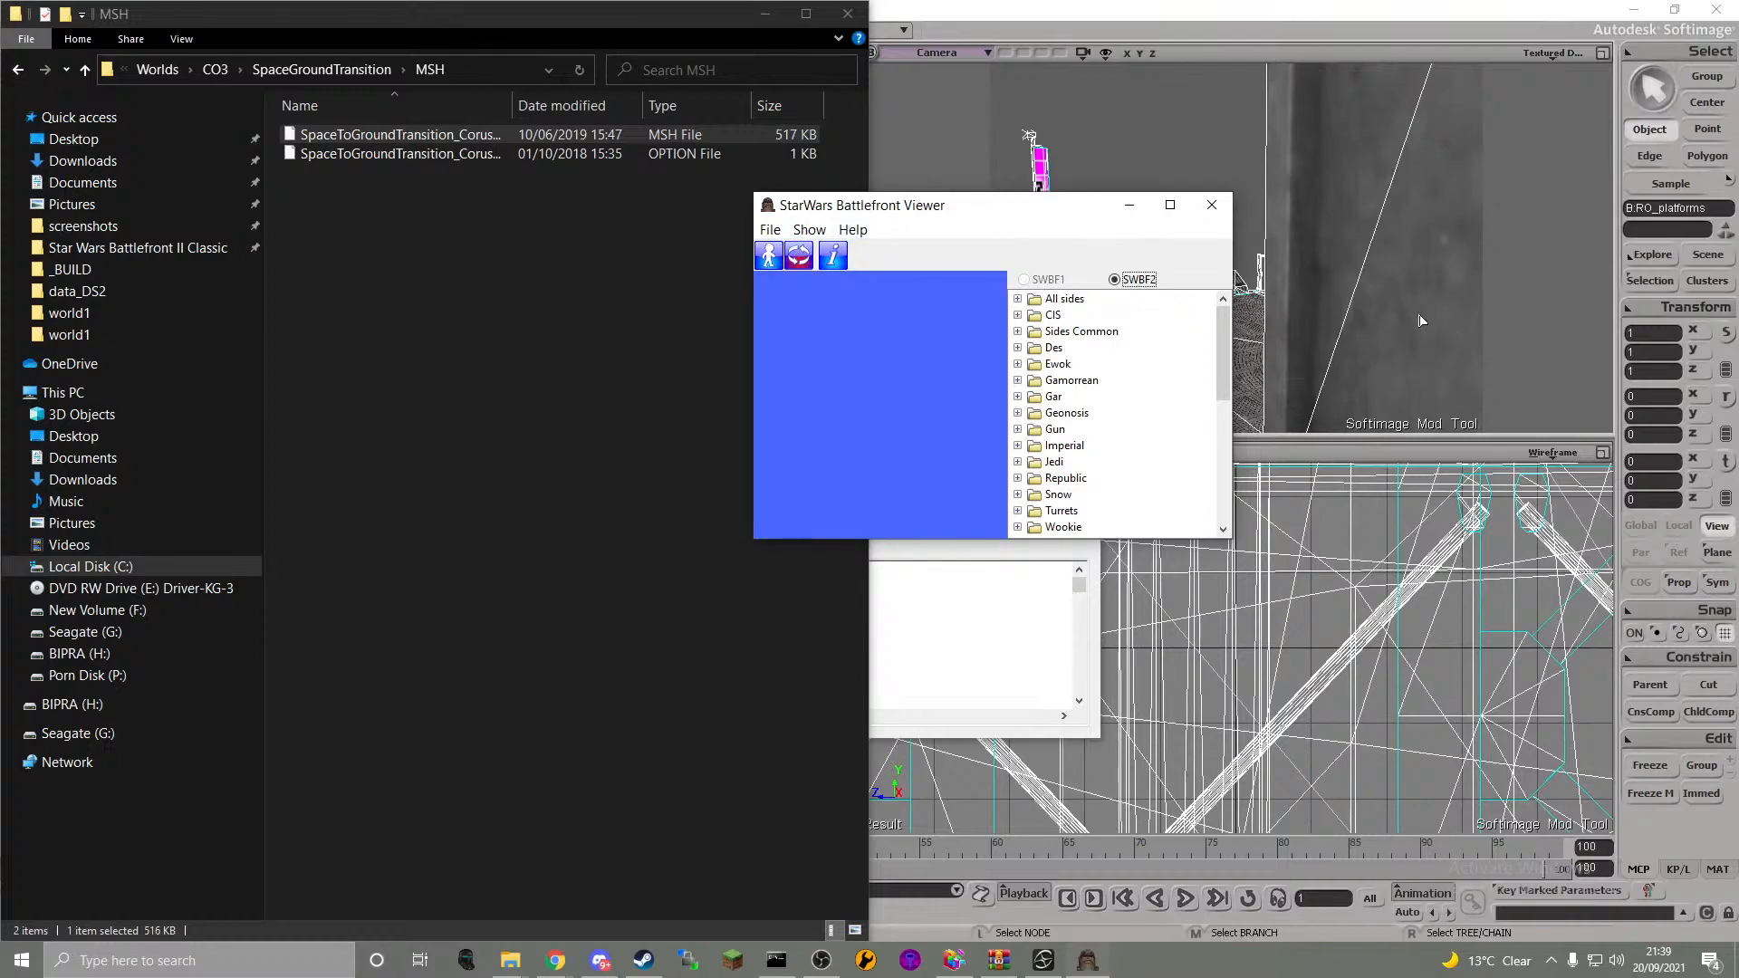
{"action": "left_click_drag", "start_coordinate": [1050, 215], "coordinate": [1738, 438]}
{"action": "left_click", "coordinate": [926, 38]}
{"action": "left_click", "coordinate": [949, 62]}
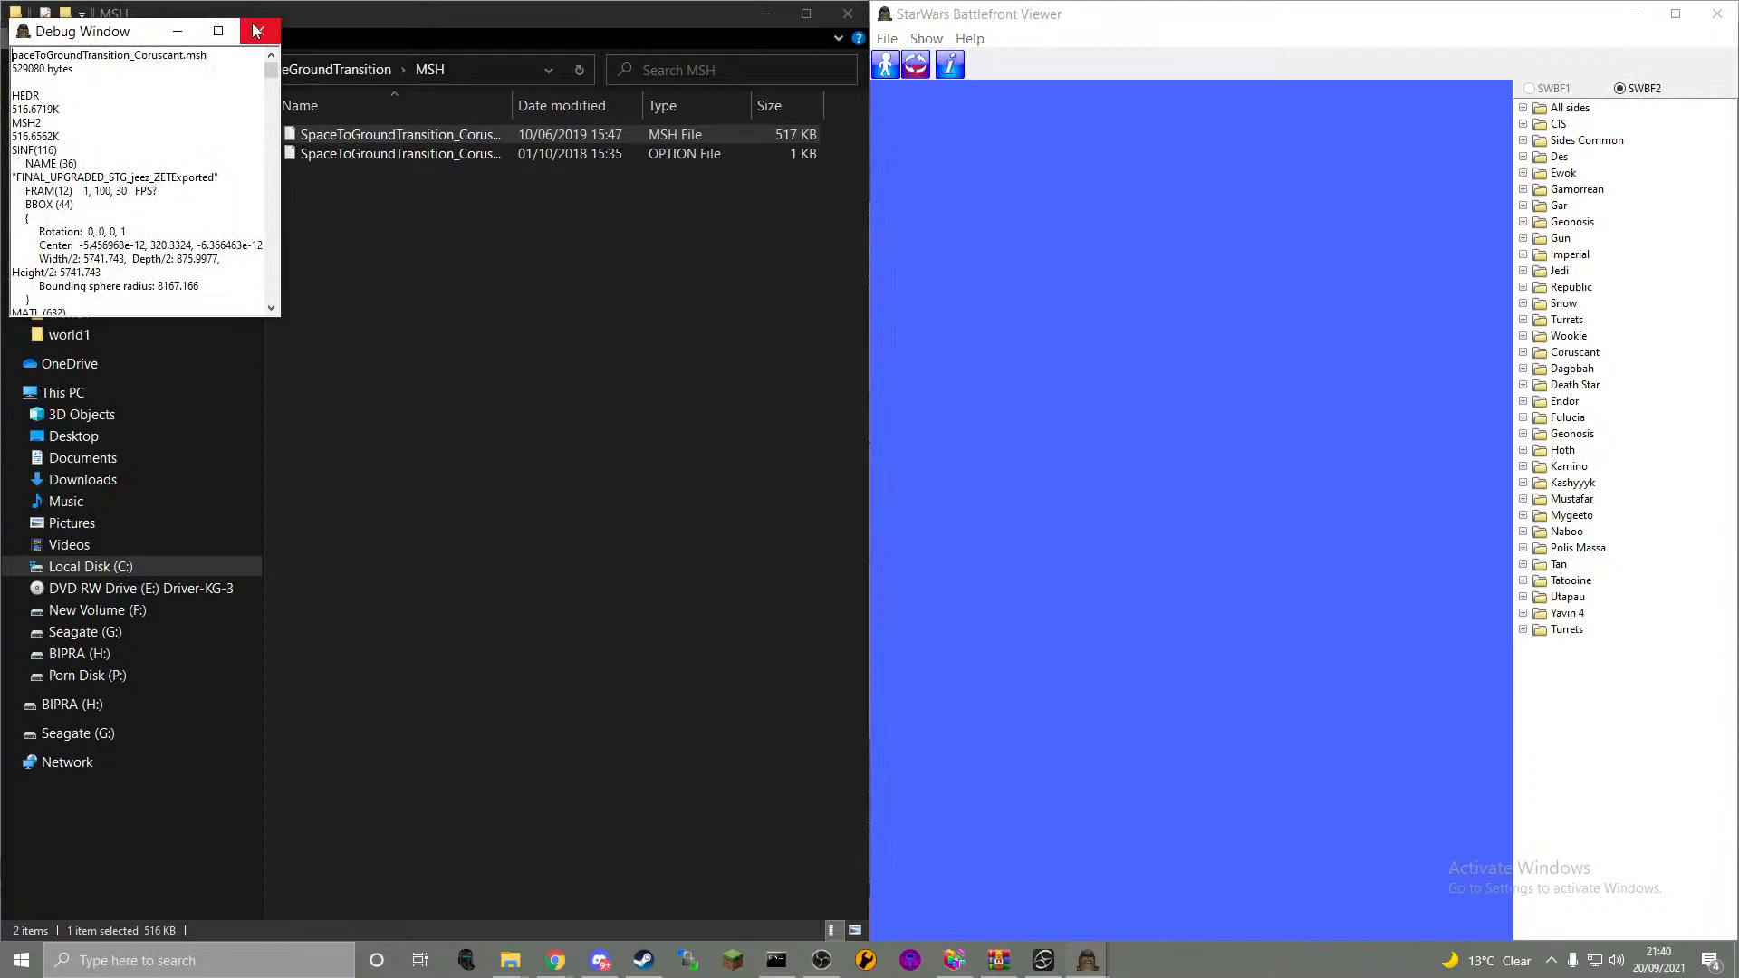
{"action": "left_click", "coordinate": [255, 30]}
- Export the mesh as a VRML (.wrl) file named s2gmodel into the data_DS3 folder
{"action": "left_click", "coordinate": [887, 38]}
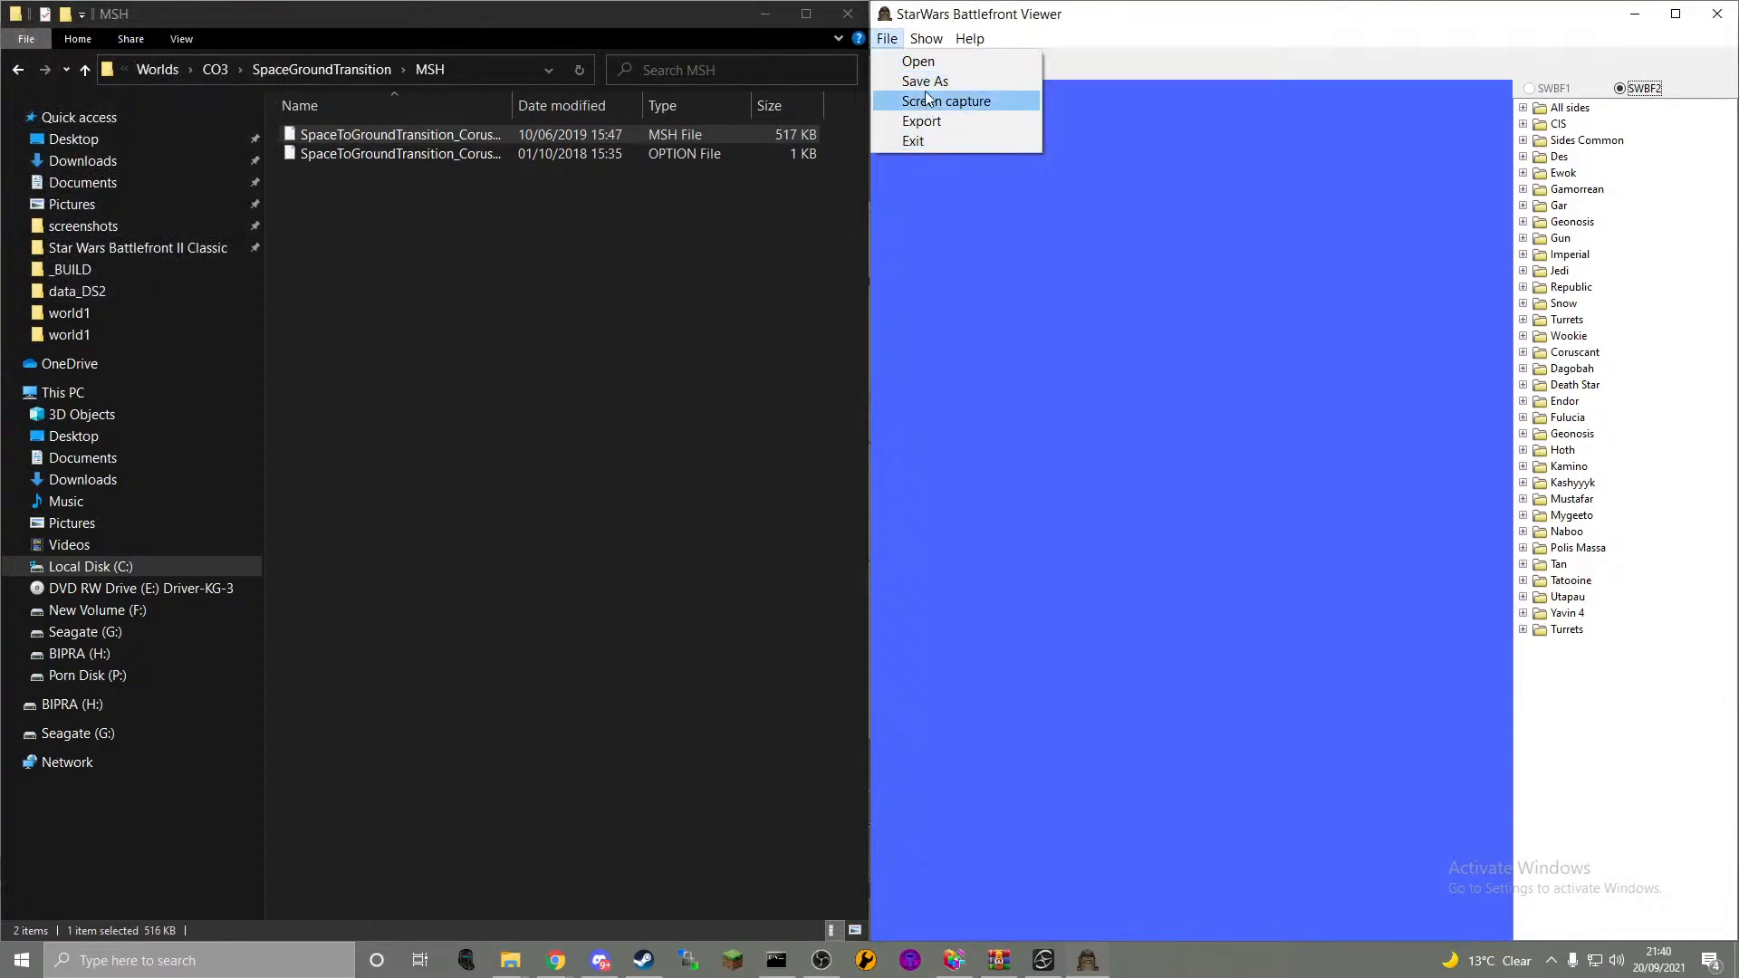
{"action": "left_click", "coordinate": [921, 121]}
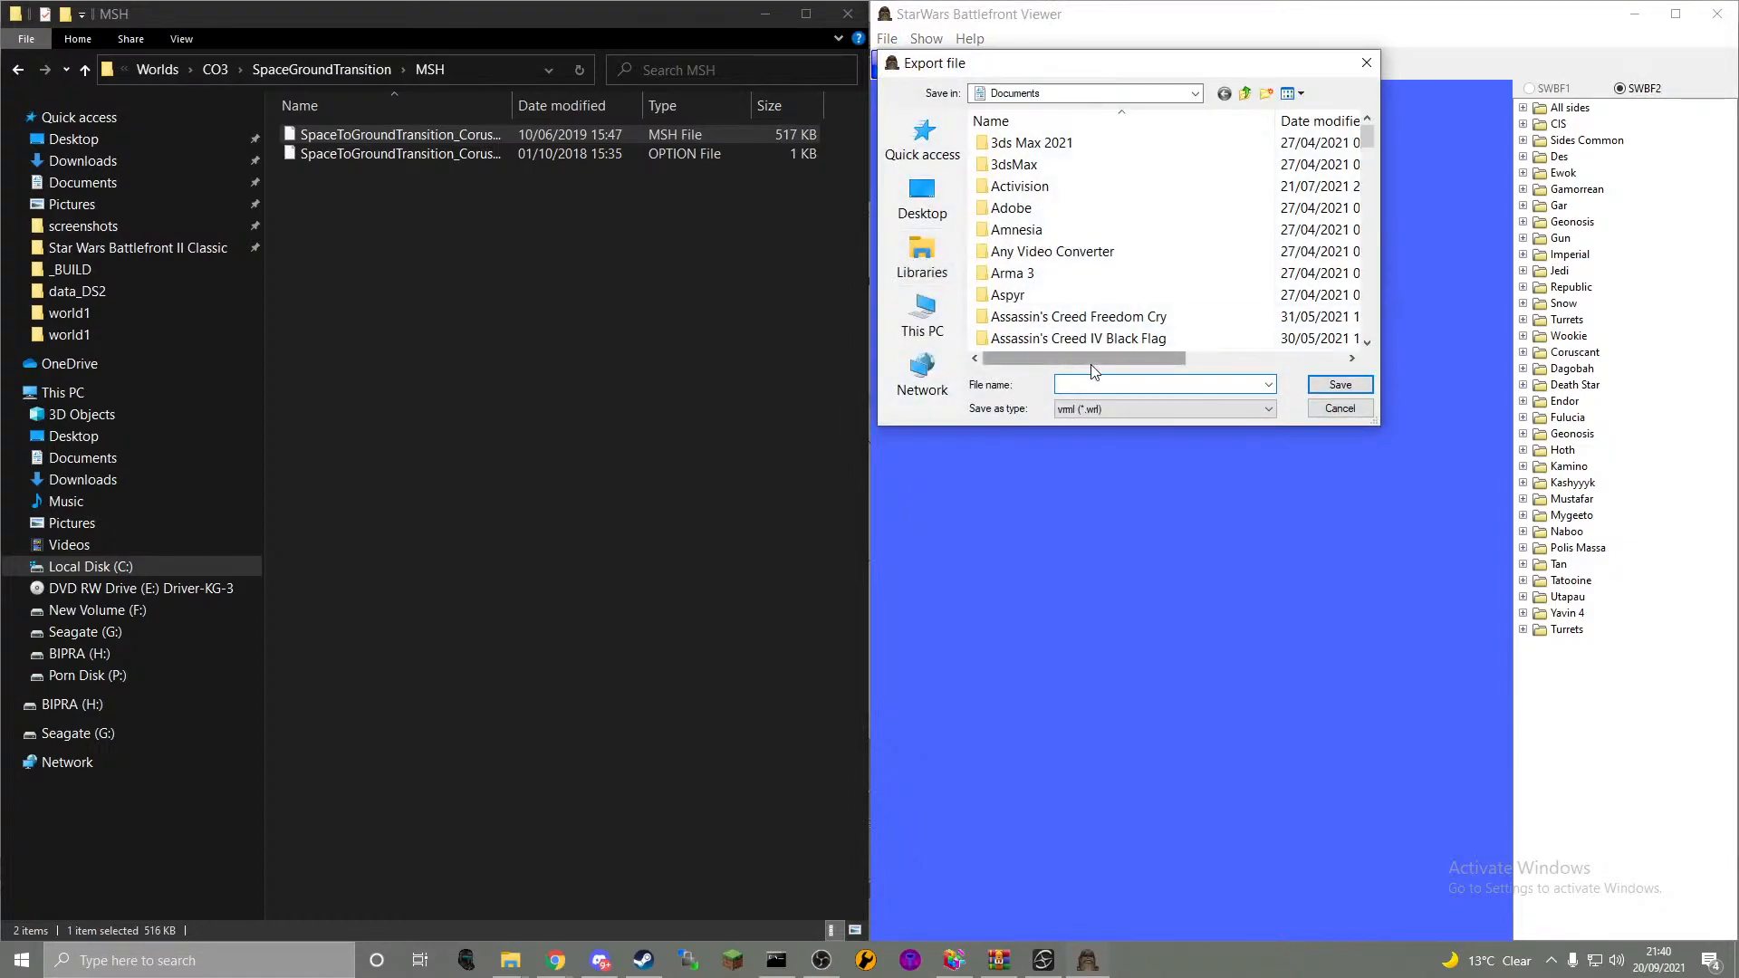
{"action": "left_click", "coordinate": [923, 141]}
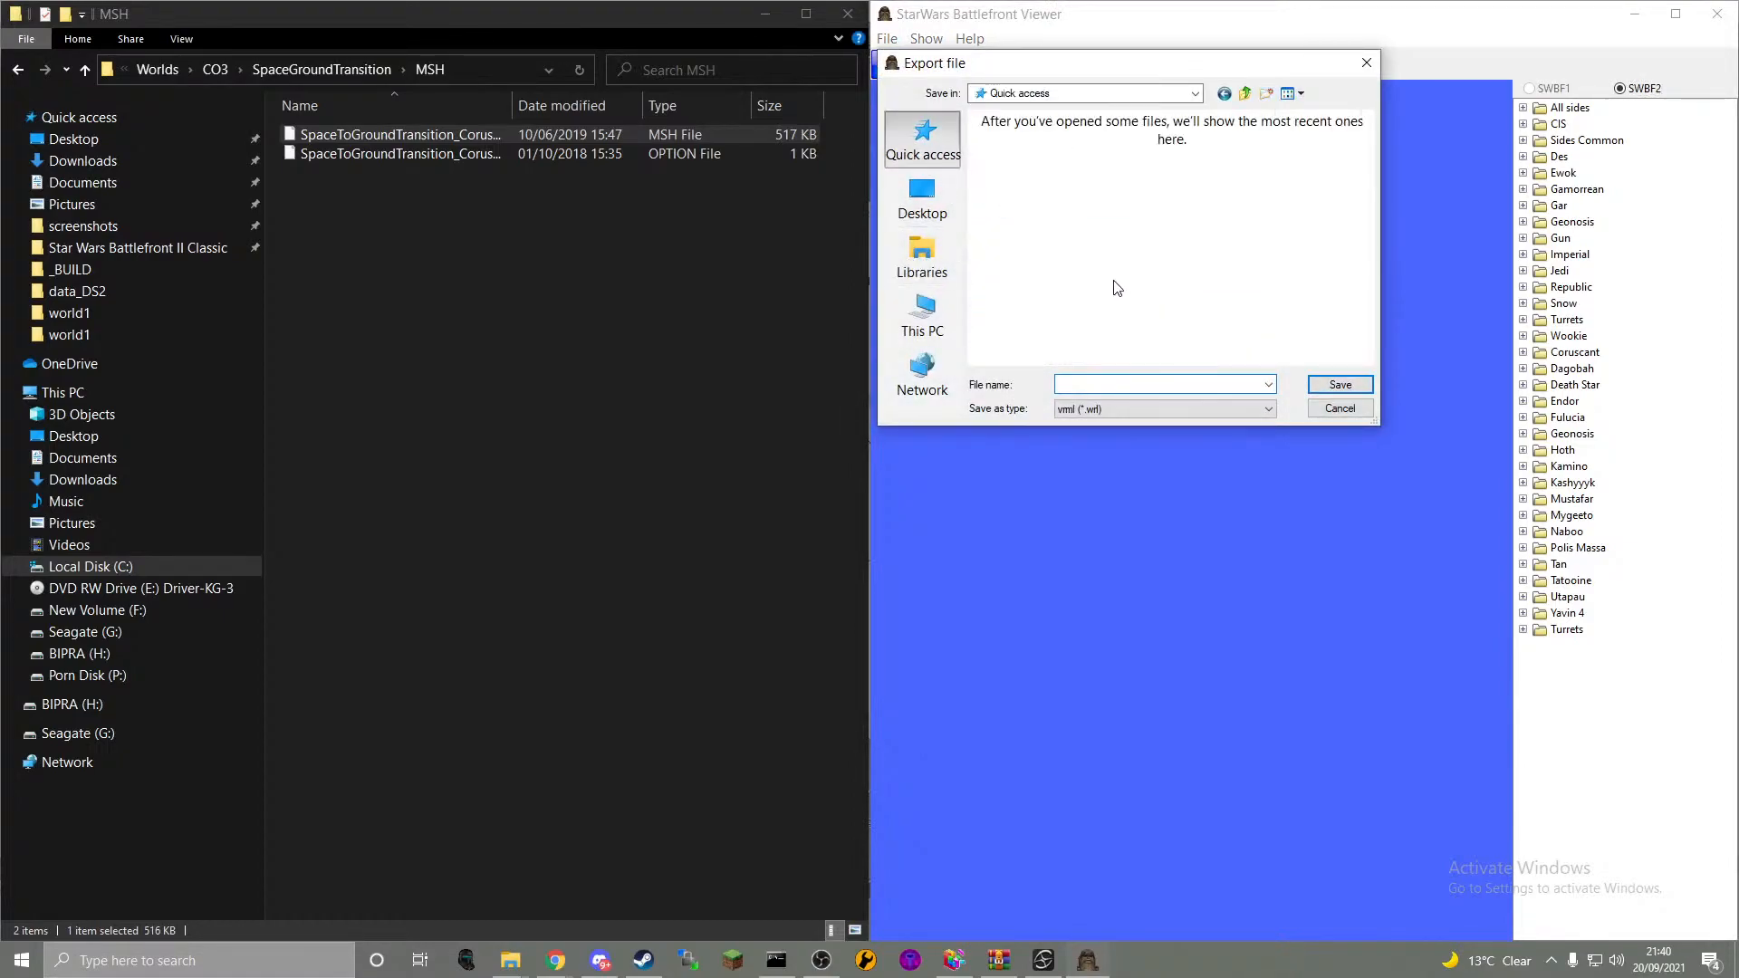
{"action": "scroll", "coordinate": [1088, 232], "scroll_direction": "down", "scroll_amount": 5}
{"action": "left_click", "coordinate": [1076, 326]}
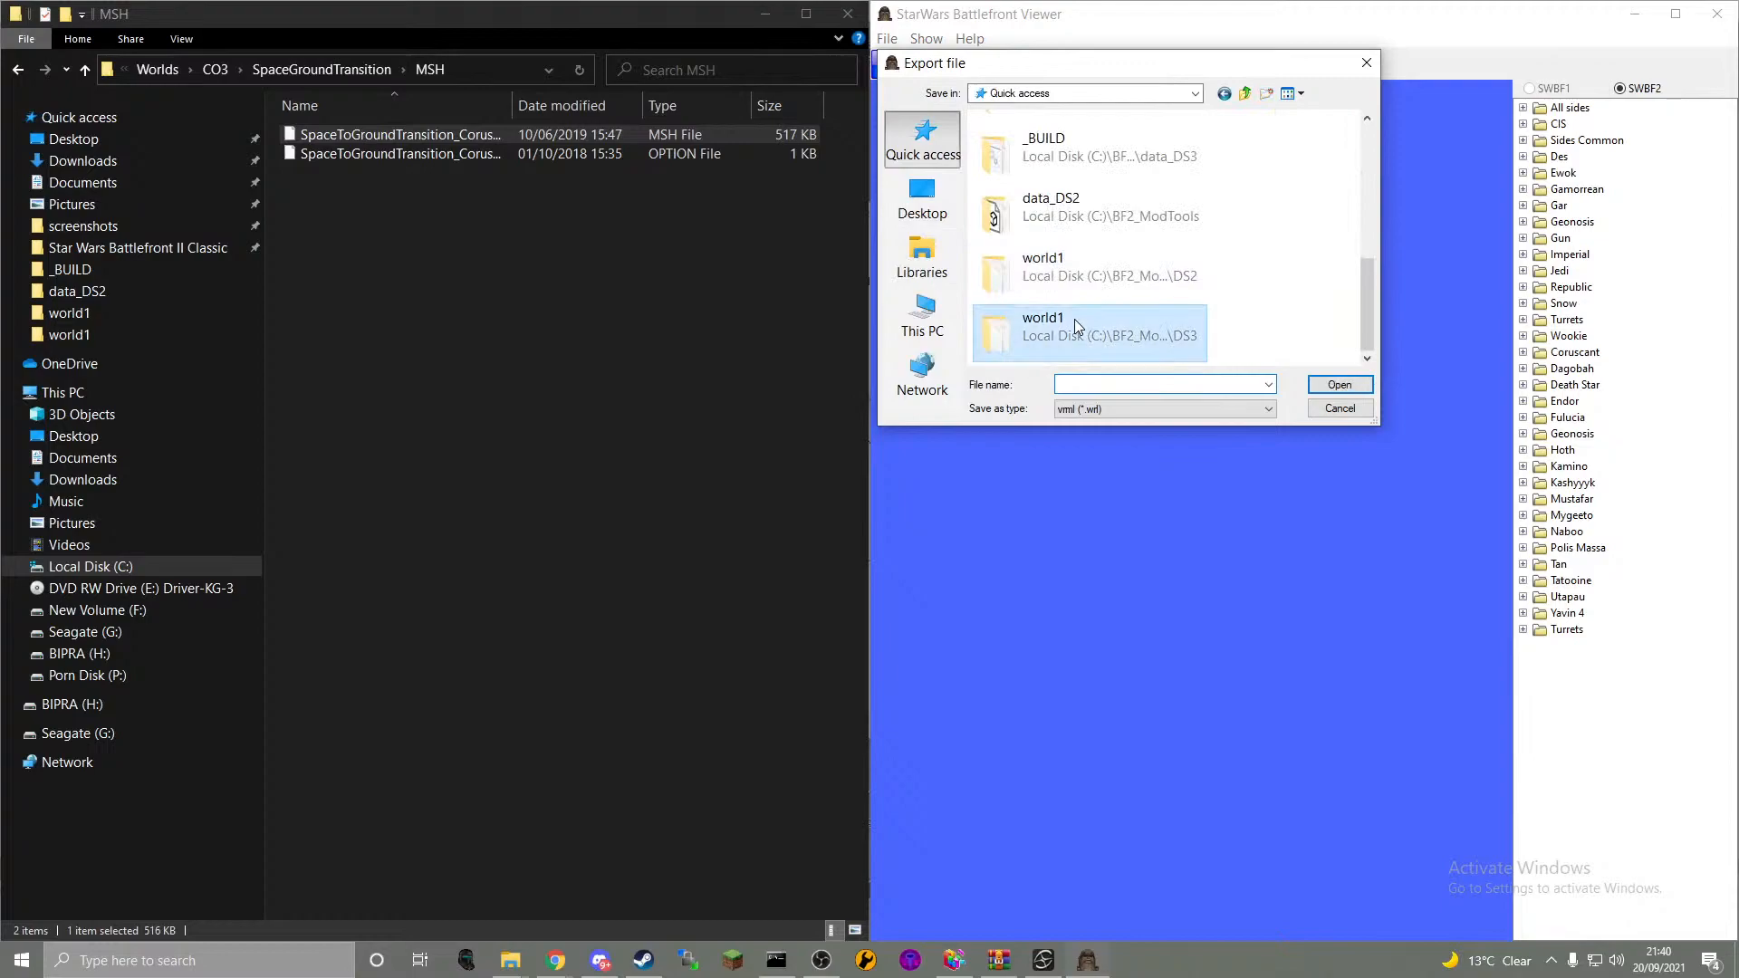
{"action": "double_click", "coordinate": [1076, 326]}
{"action": "left_click", "coordinate": [1247, 94]}
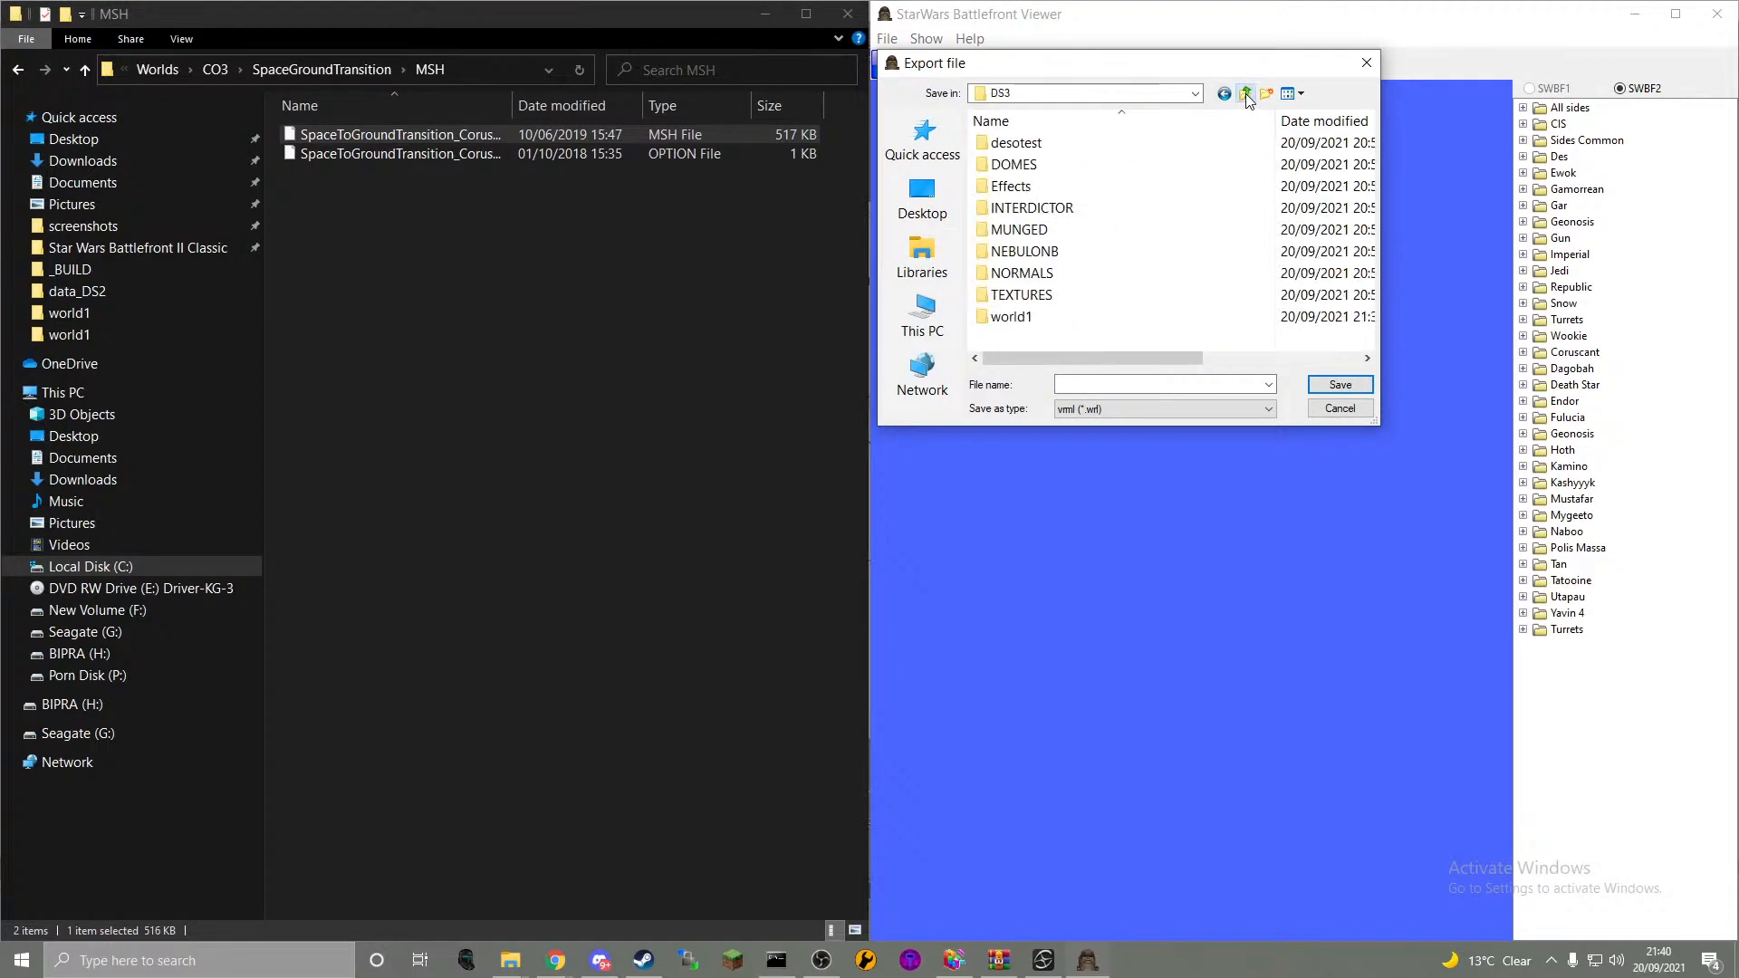
{"action": "left_click", "coordinate": [1247, 94]}
{"action": "left_click", "coordinate": [1246, 94]}
{"action": "left_click", "coordinate": [1107, 389]}
{"action": "type", "text": "s2gmodel"}
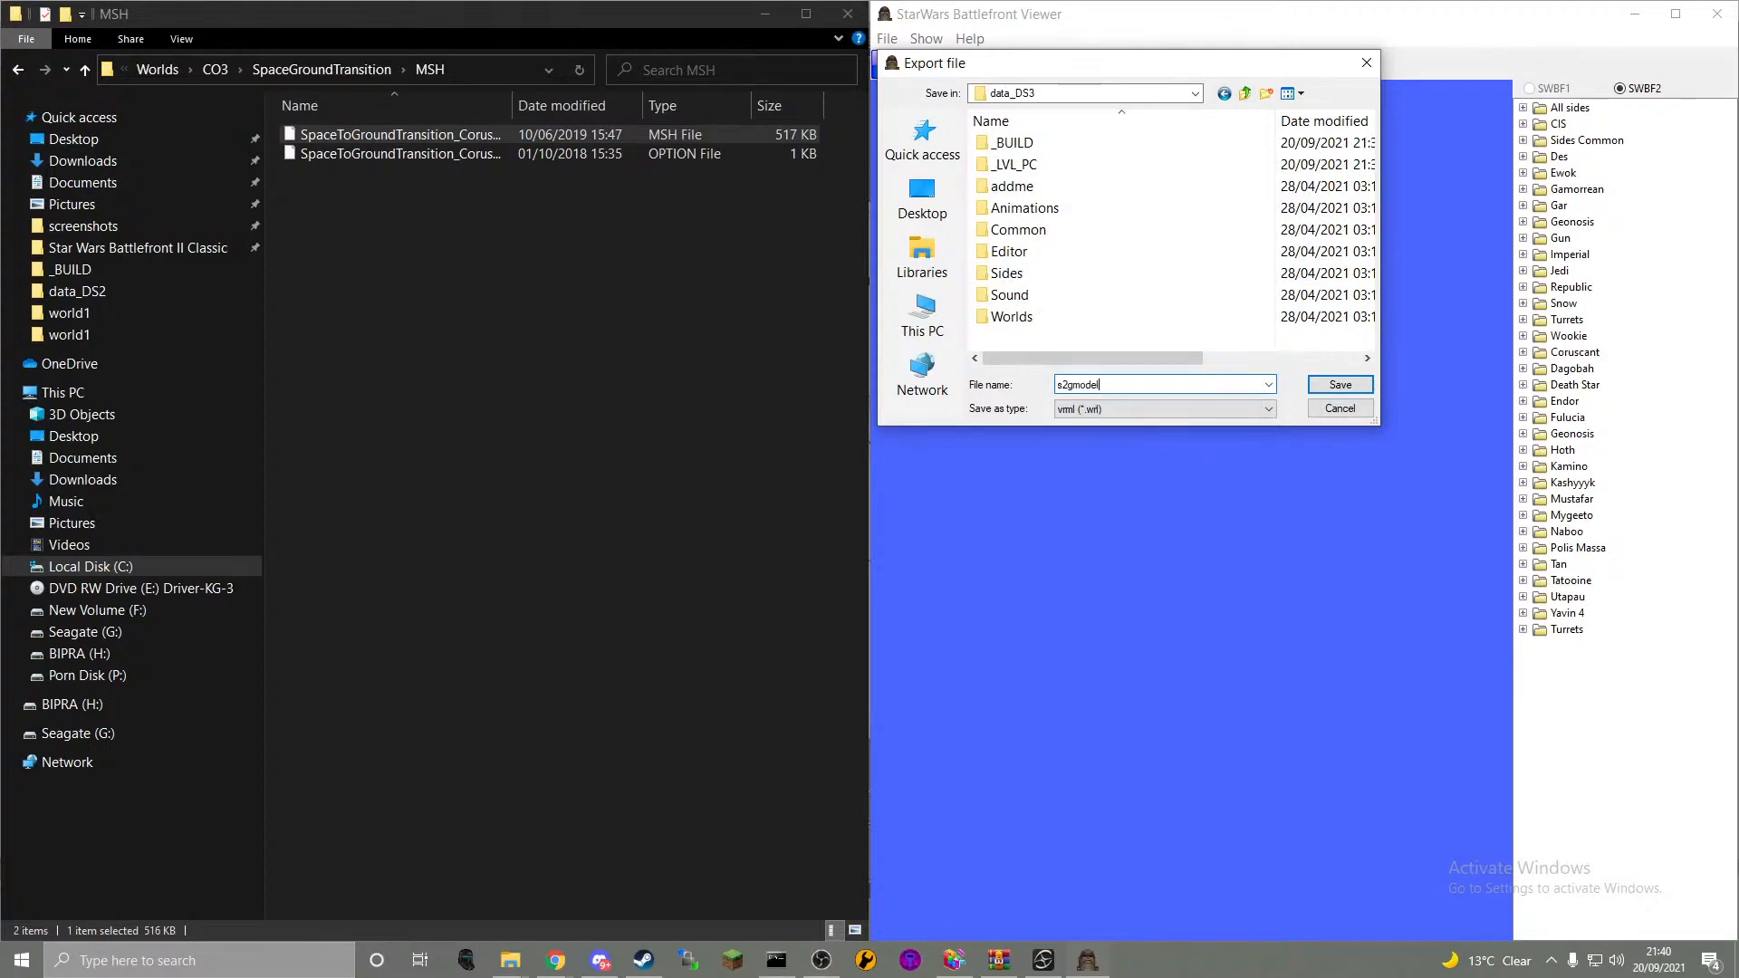
{"action": "key", "text": "Return"}
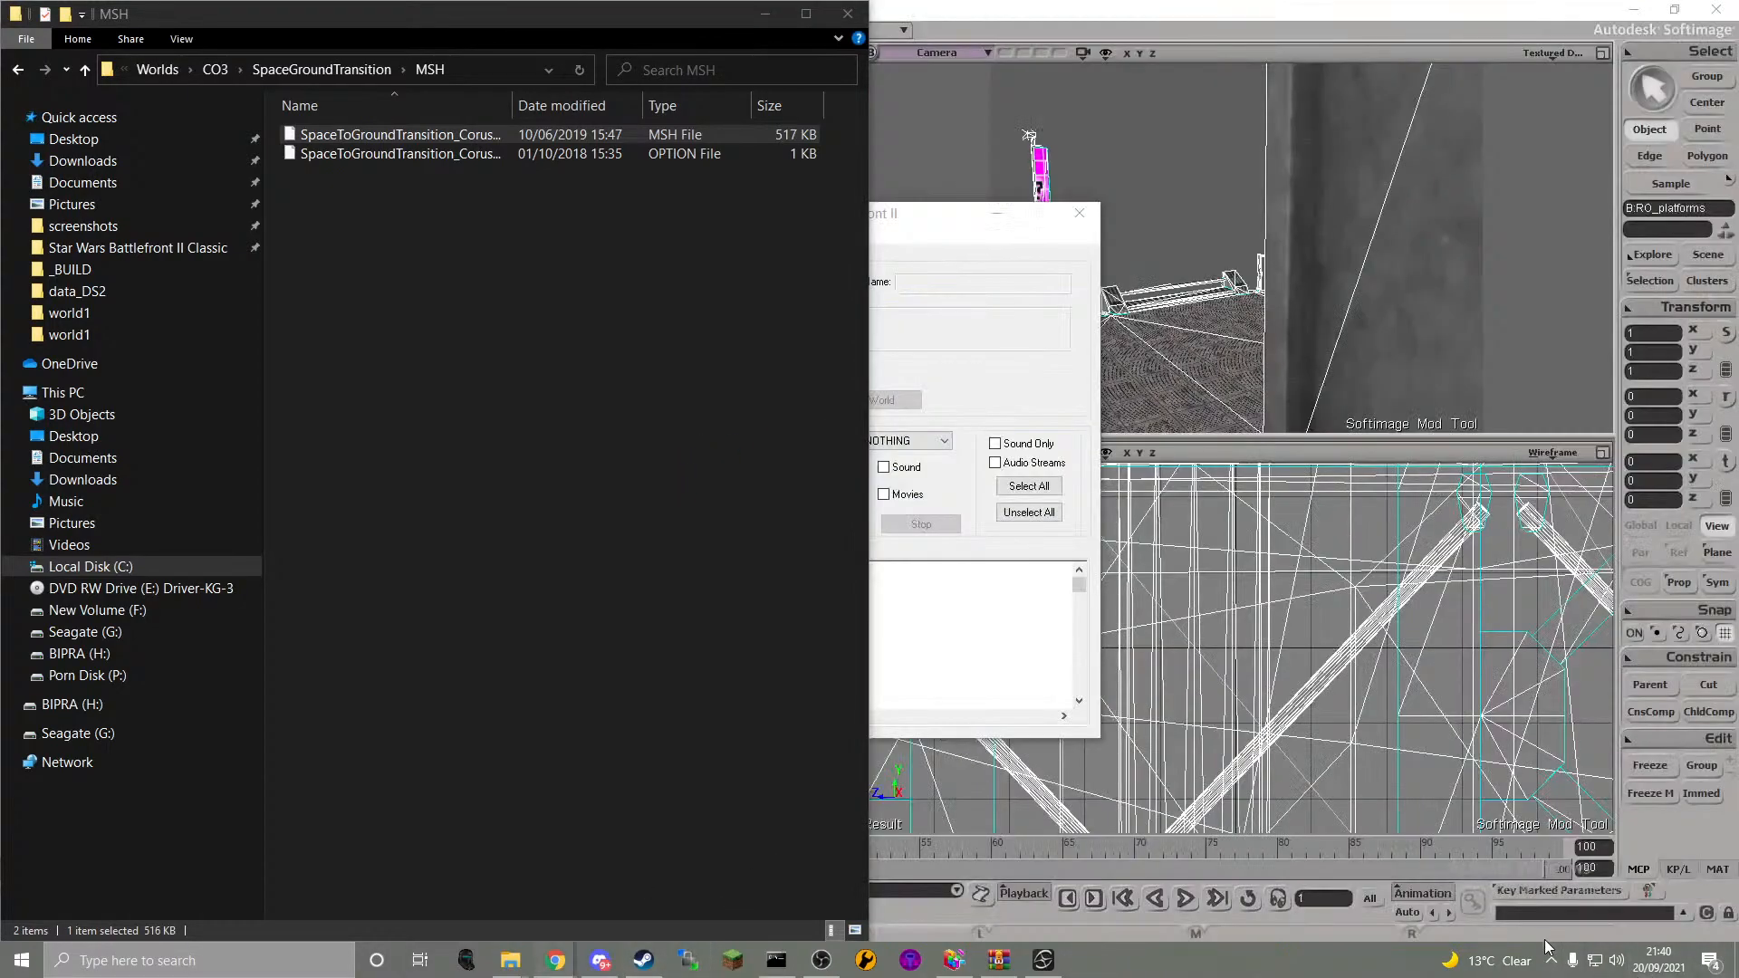
- Open the Steam library, find Blender [2.79a] and launch it
{"action": "left_click", "coordinate": [1550, 961]}
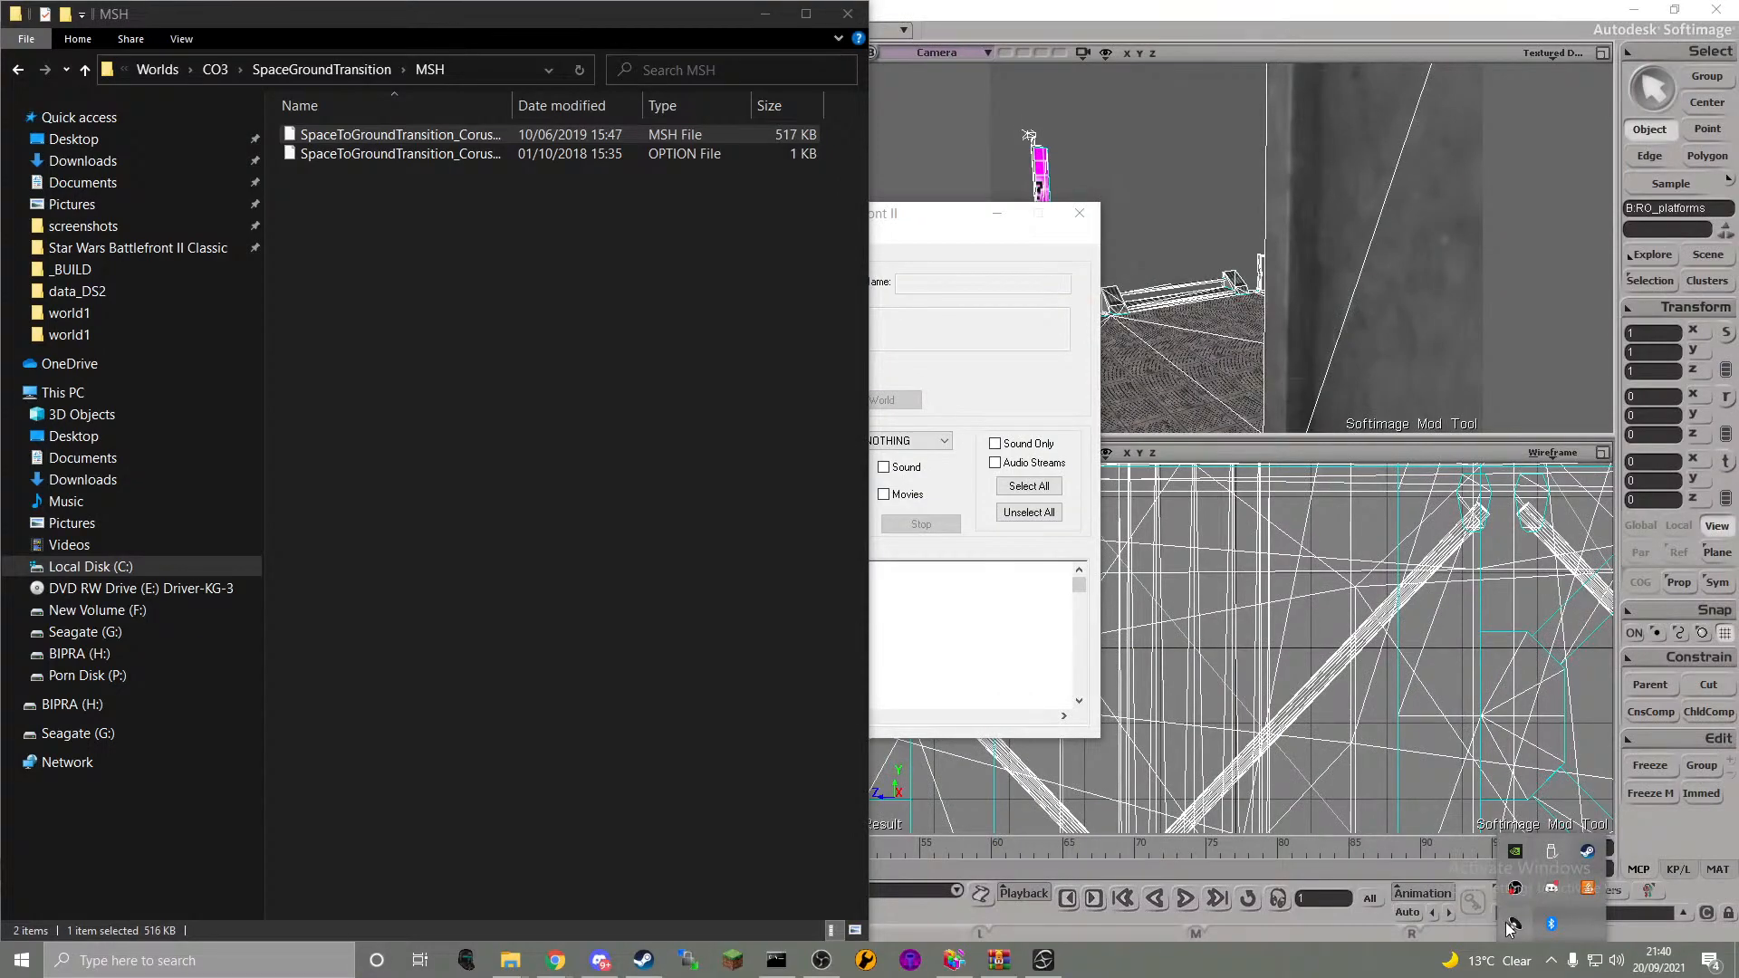
{"action": "right_click", "coordinate": [1589, 853]}
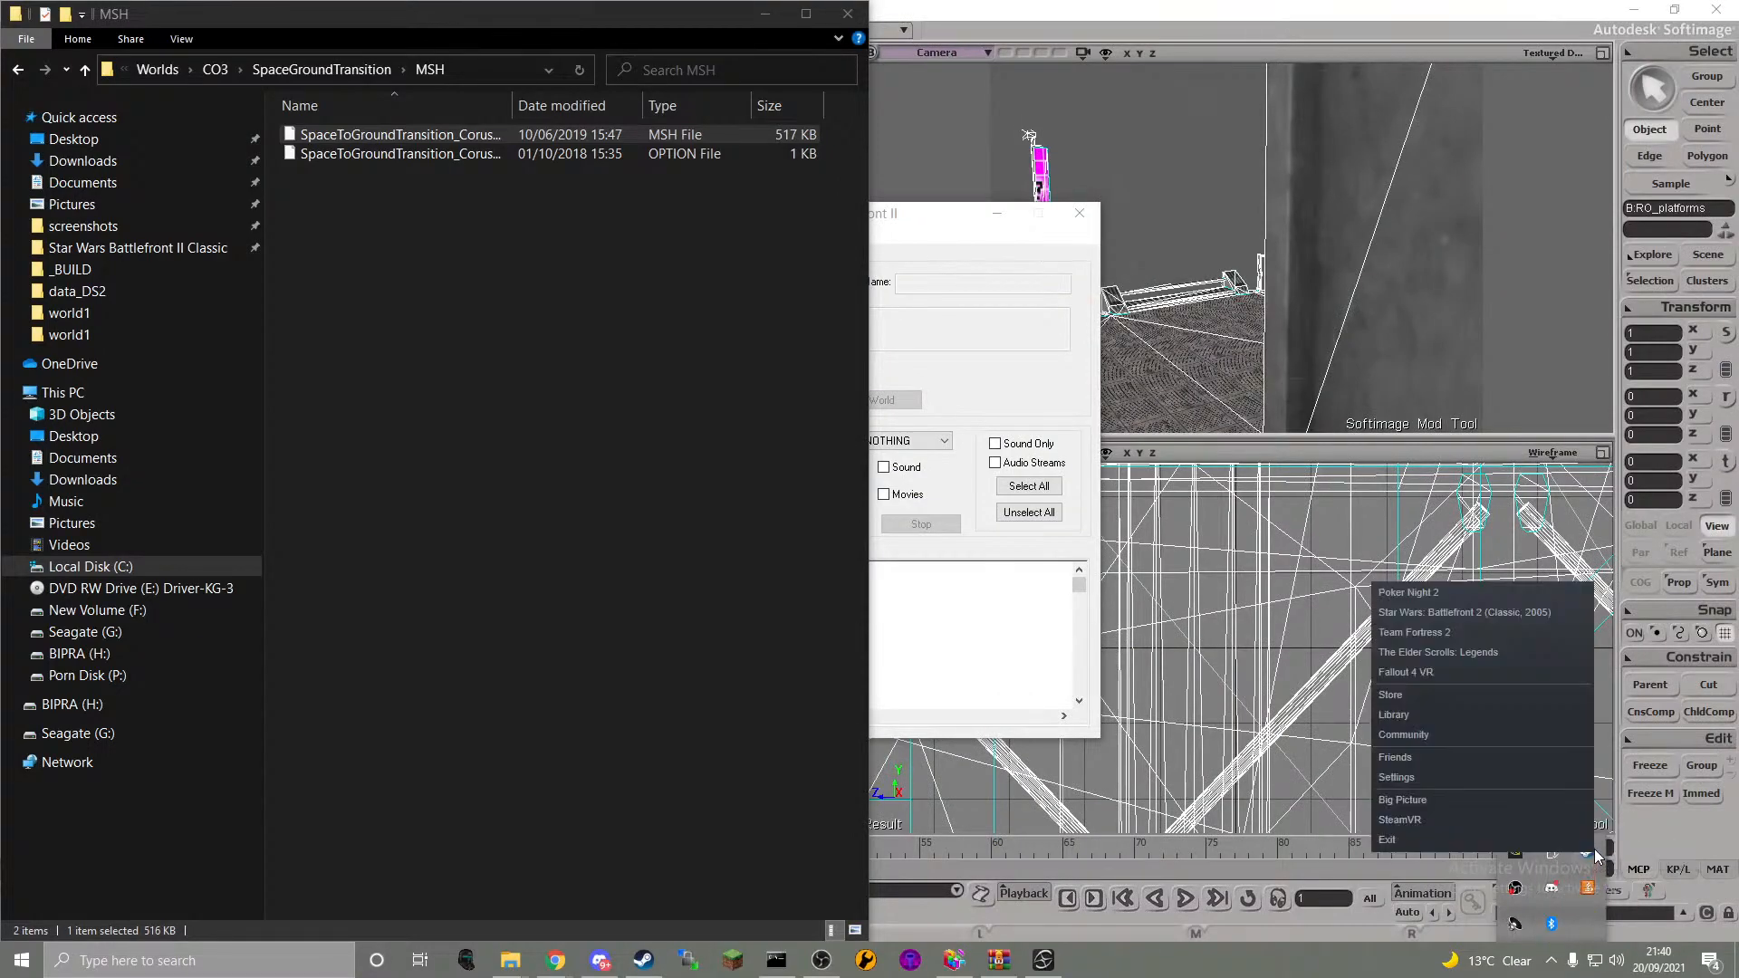
{"action": "left_click", "coordinate": [1475, 719]}
{"action": "scroll", "coordinate": [72, 542], "scroll_direction": "down", "scroll_amount": 5}
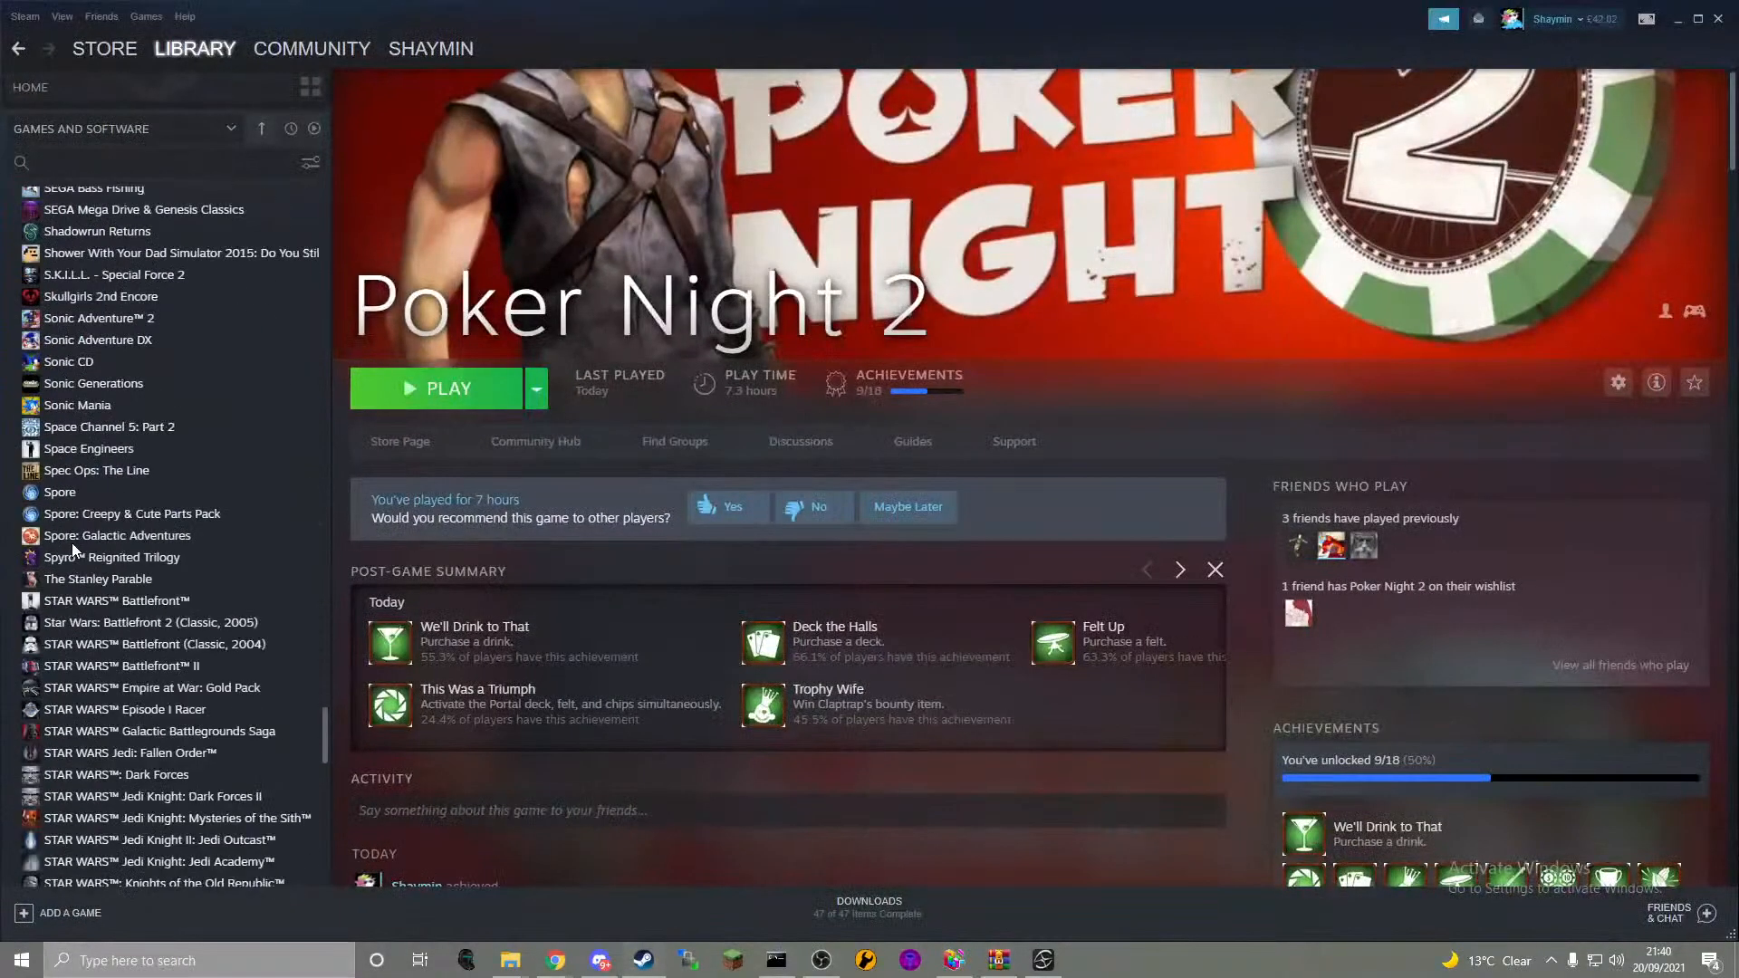
{"action": "scroll", "coordinate": [178, 206], "scroll_direction": "up", "scroll_amount": 14}
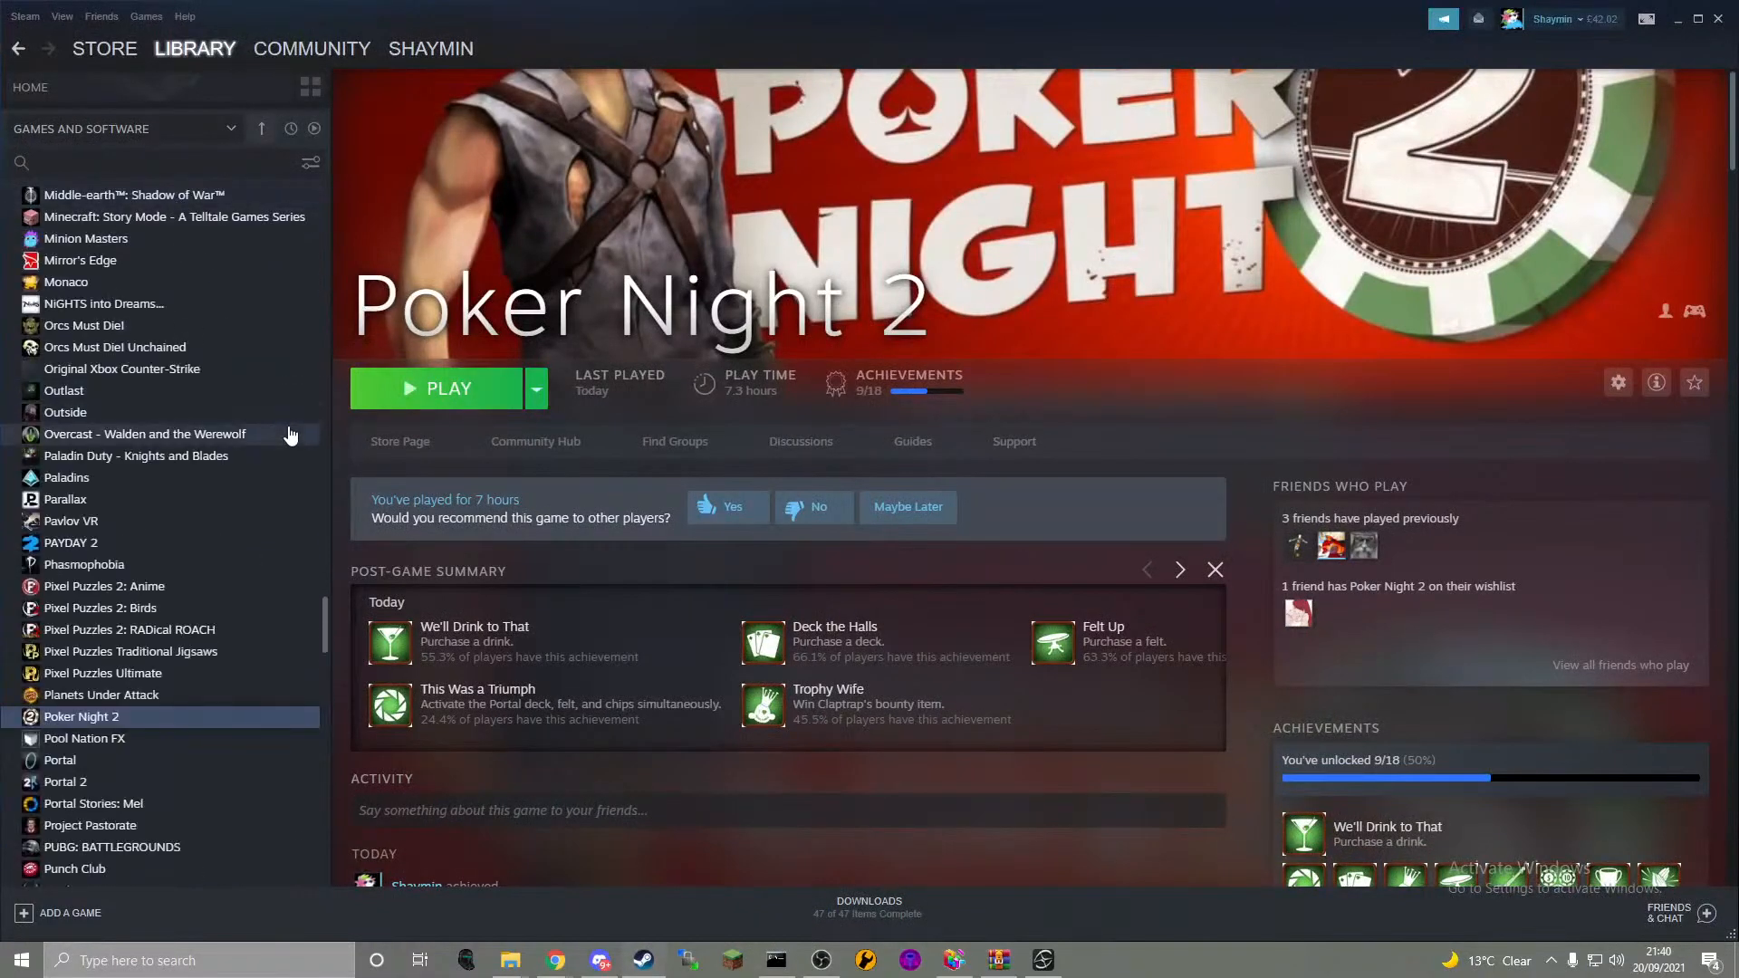
{"action": "scroll", "coordinate": [290, 435], "scroll_direction": "up", "scroll_amount": 20}
{"action": "scroll", "coordinate": [234, 409], "scroll_direction": "up", "scroll_amount": 15}
{"action": "scroll", "coordinate": [234, 415], "scroll_direction": "up", "scroll_amount": 5}
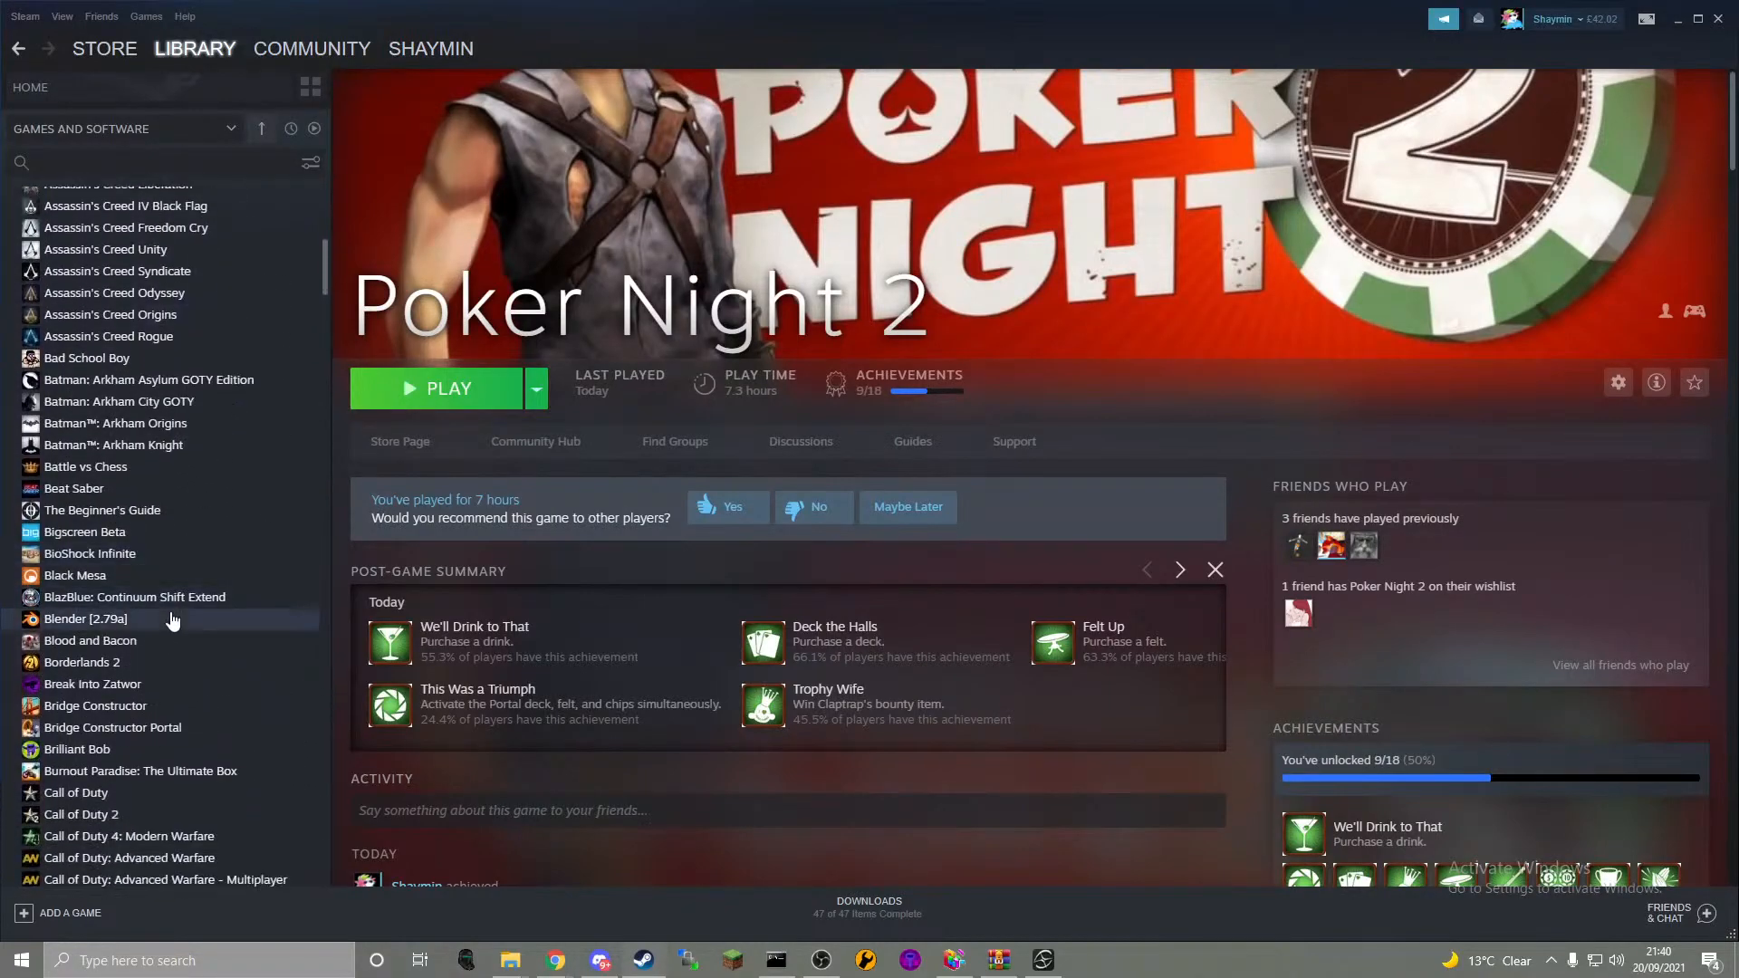
{"action": "left_click", "coordinate": [172, 620]}
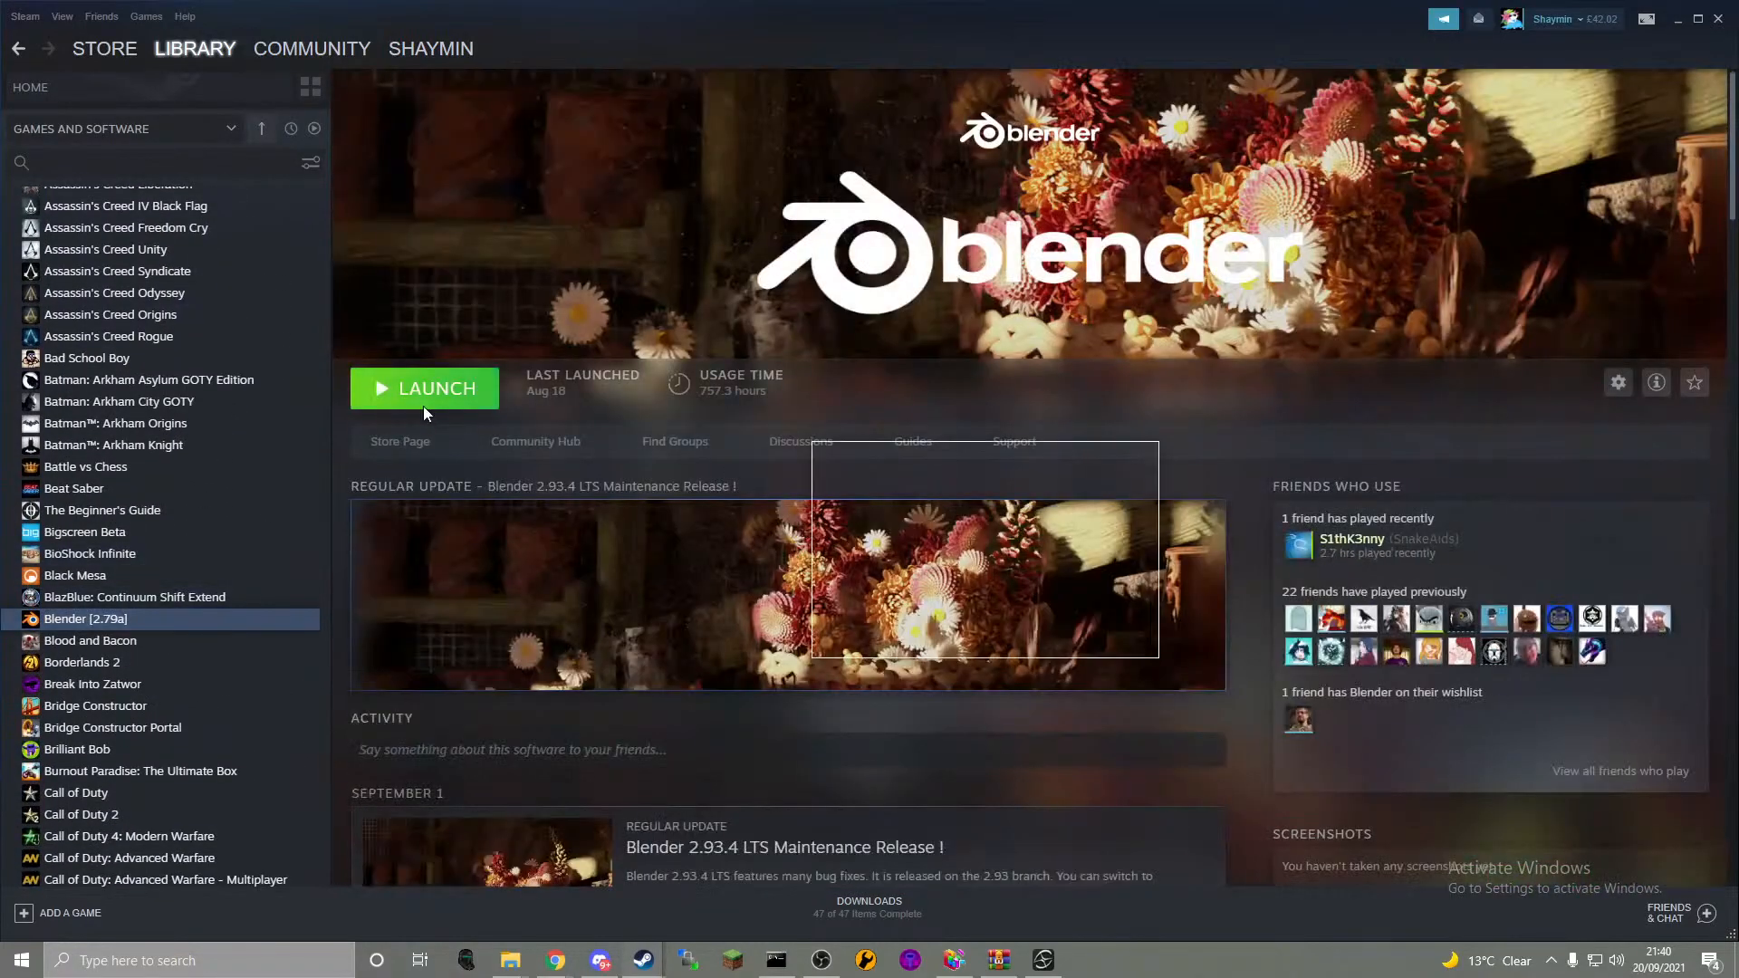
{"action": "left_click", "coordinate": [424, 412]}
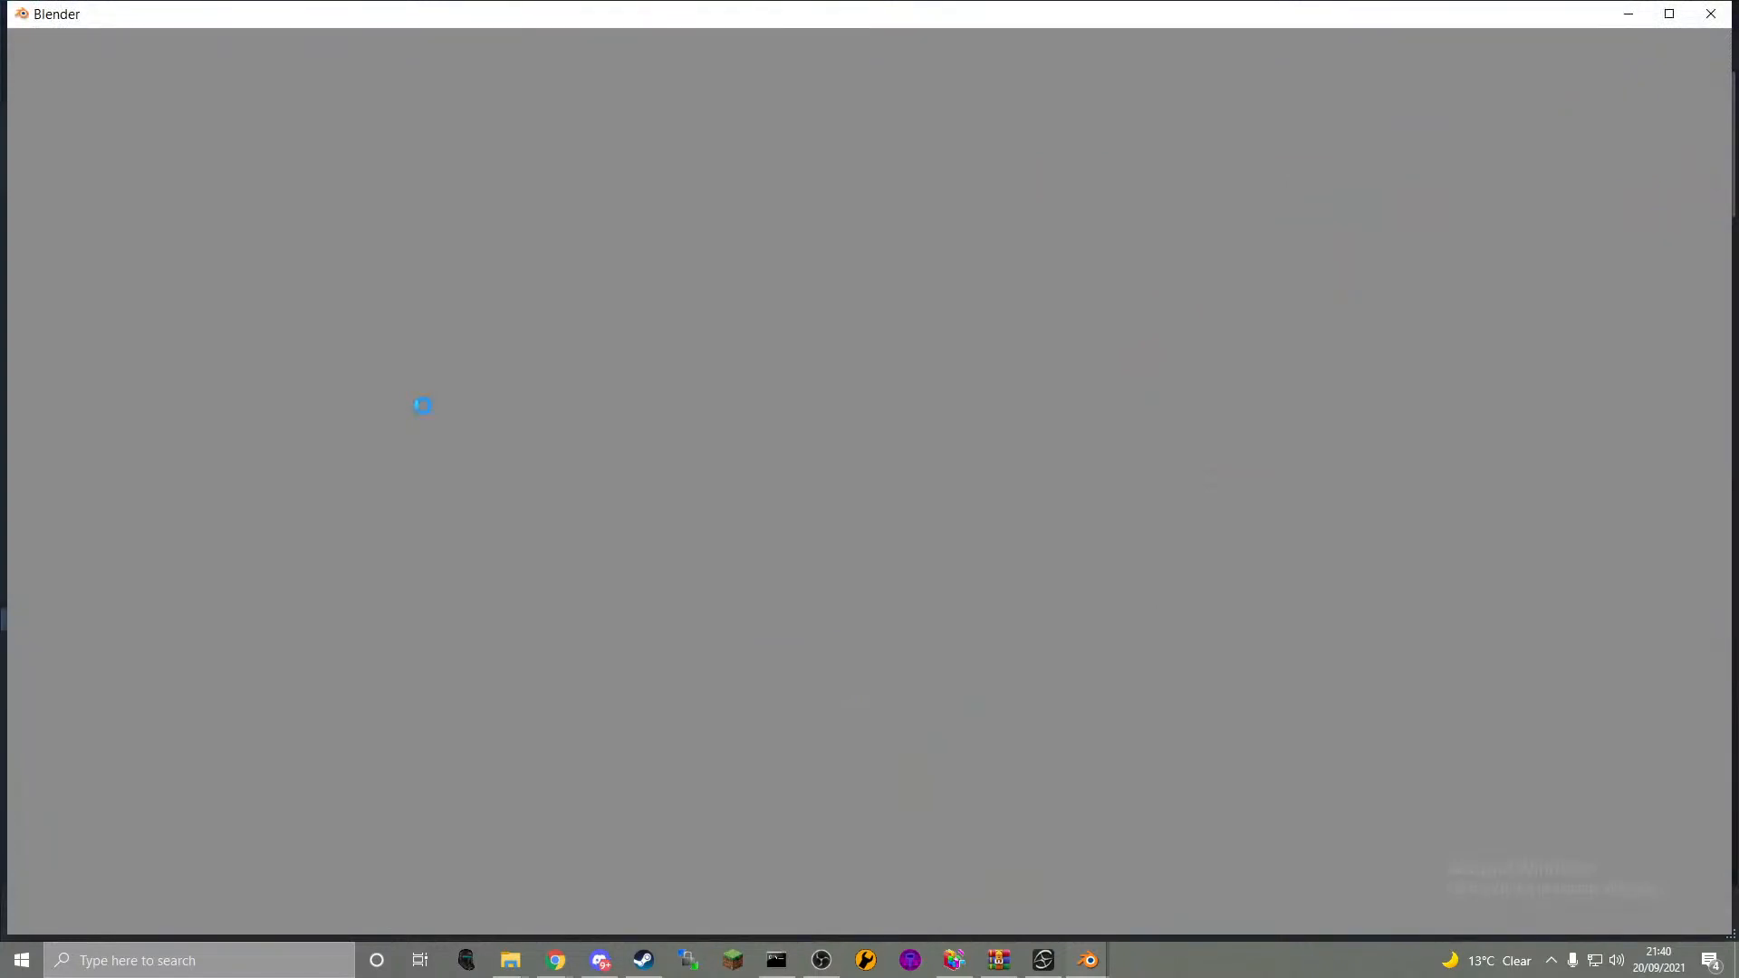
- Dismiss Blender's splash screen and delete the default cube
{"action": "left_click", "coordinate": [1036, 964]}
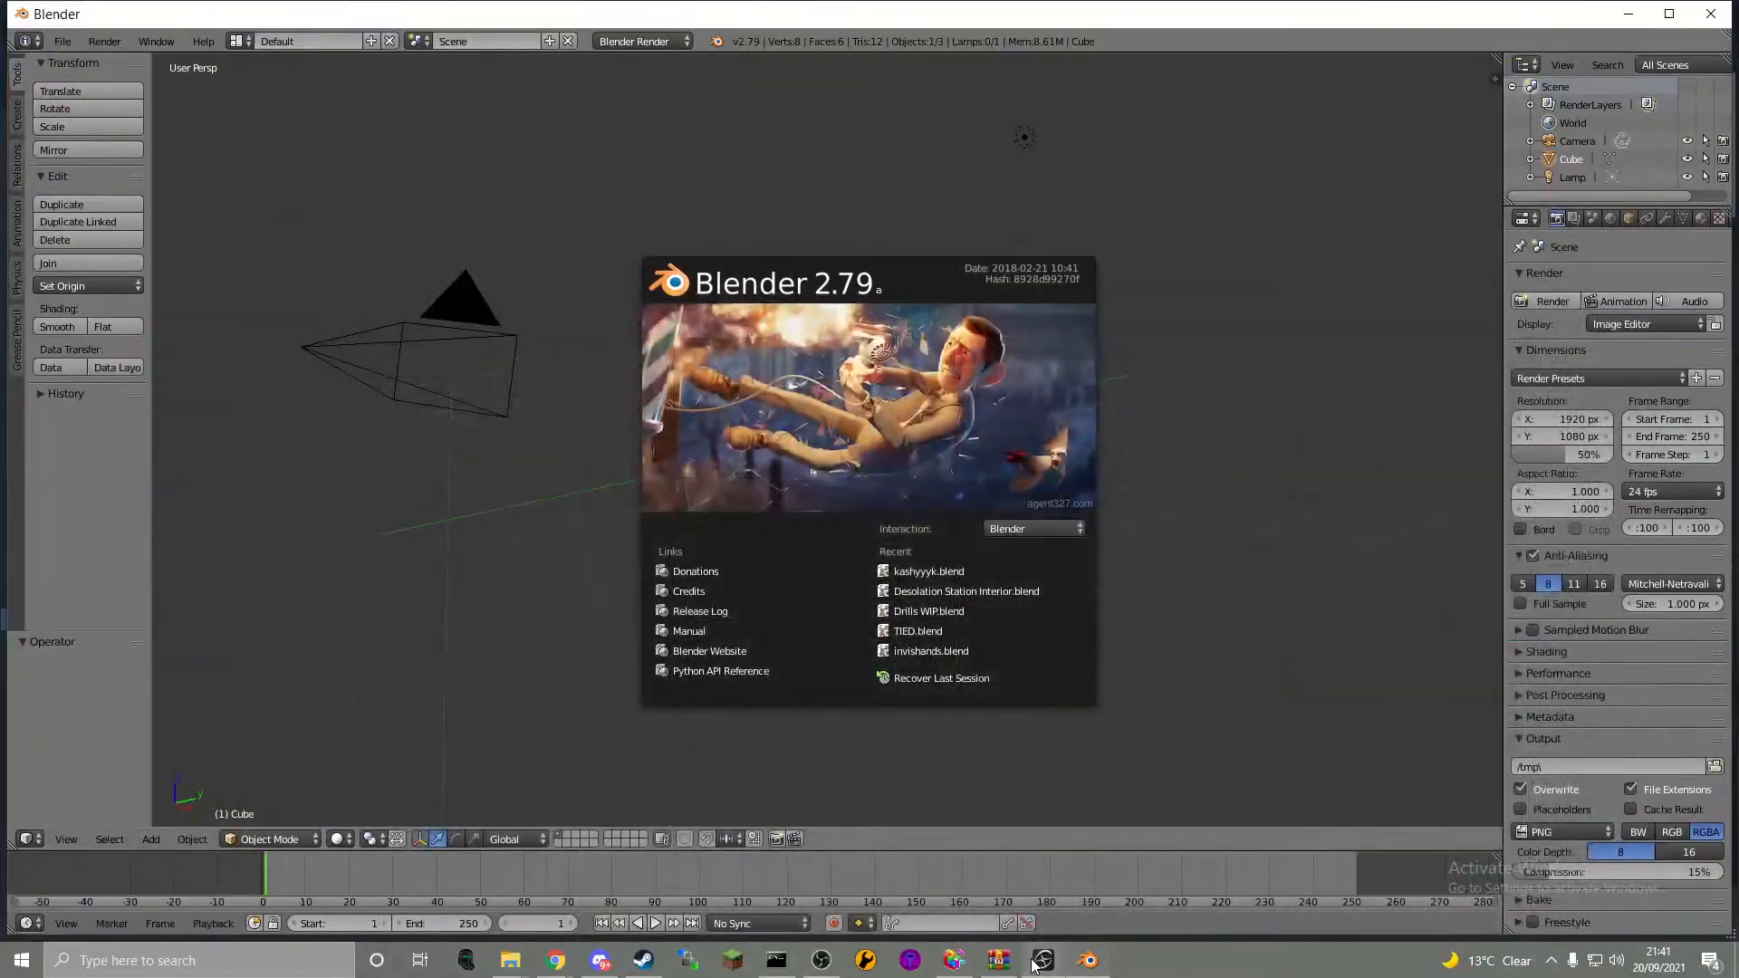
{"action": "left_click", "coordinate": [1117, 699]}
{"action": "key", "text": "Delete"}
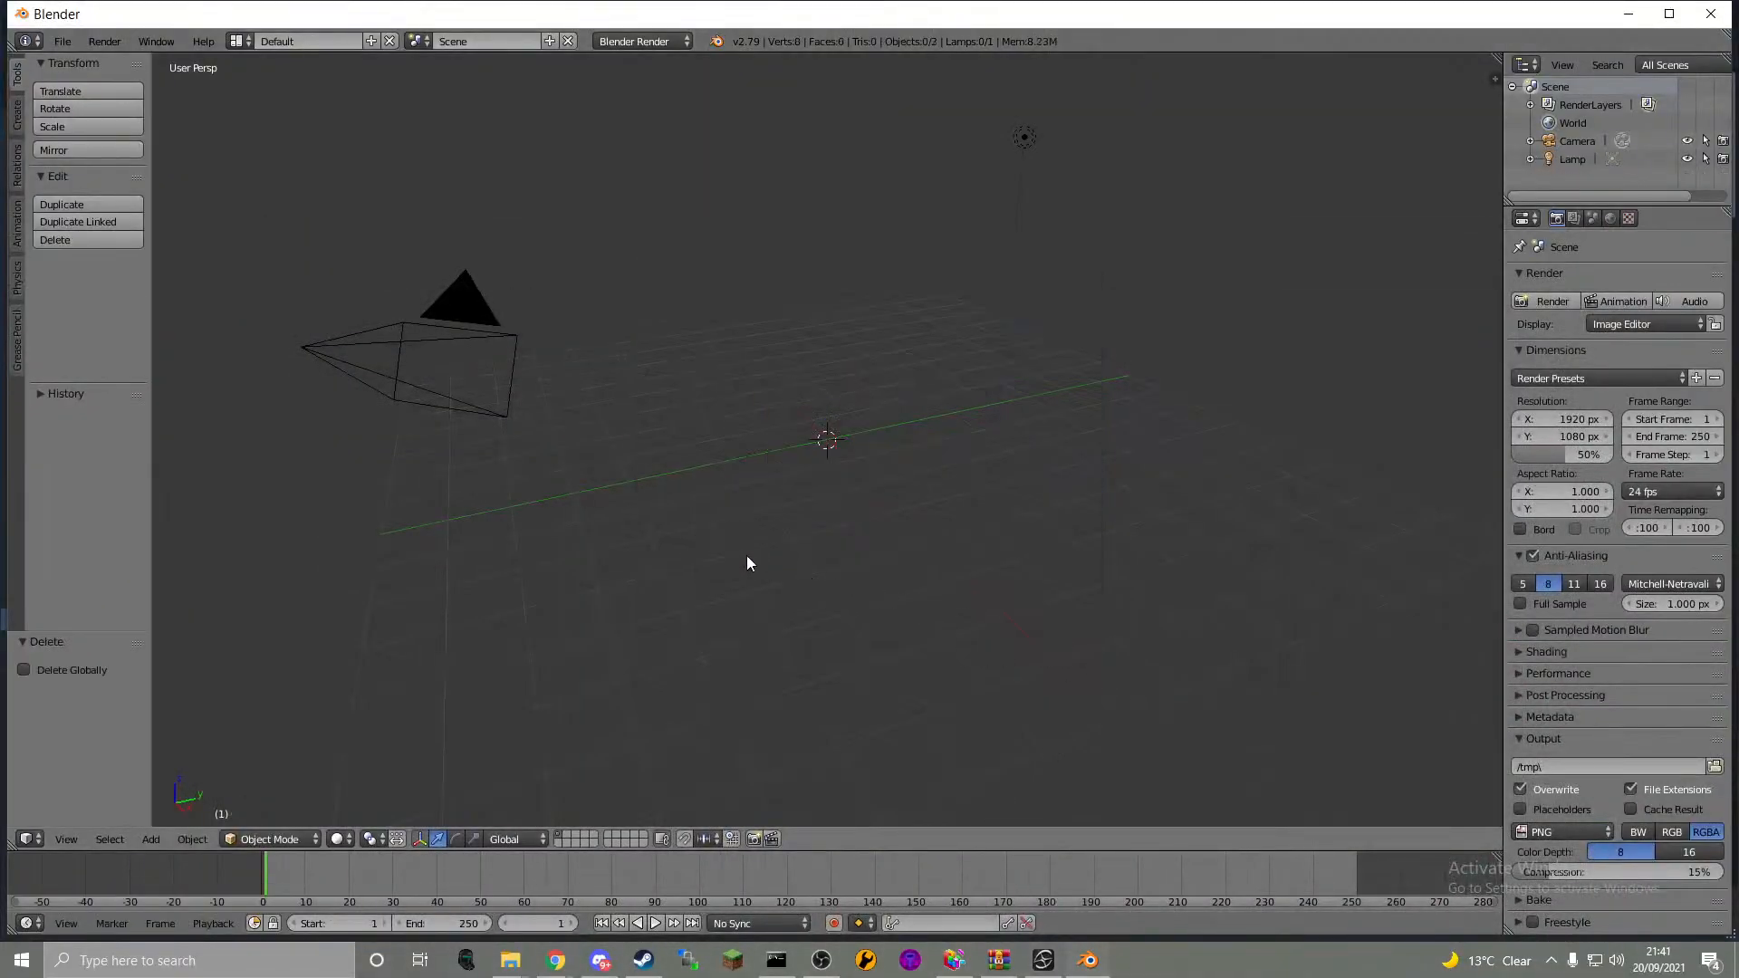
- Start an X3D Extensible 3D (.x3d/.wrl) import and browse to the recent Desolation Station folder
{"action": "left_click", "coordinate": [62, 41]}
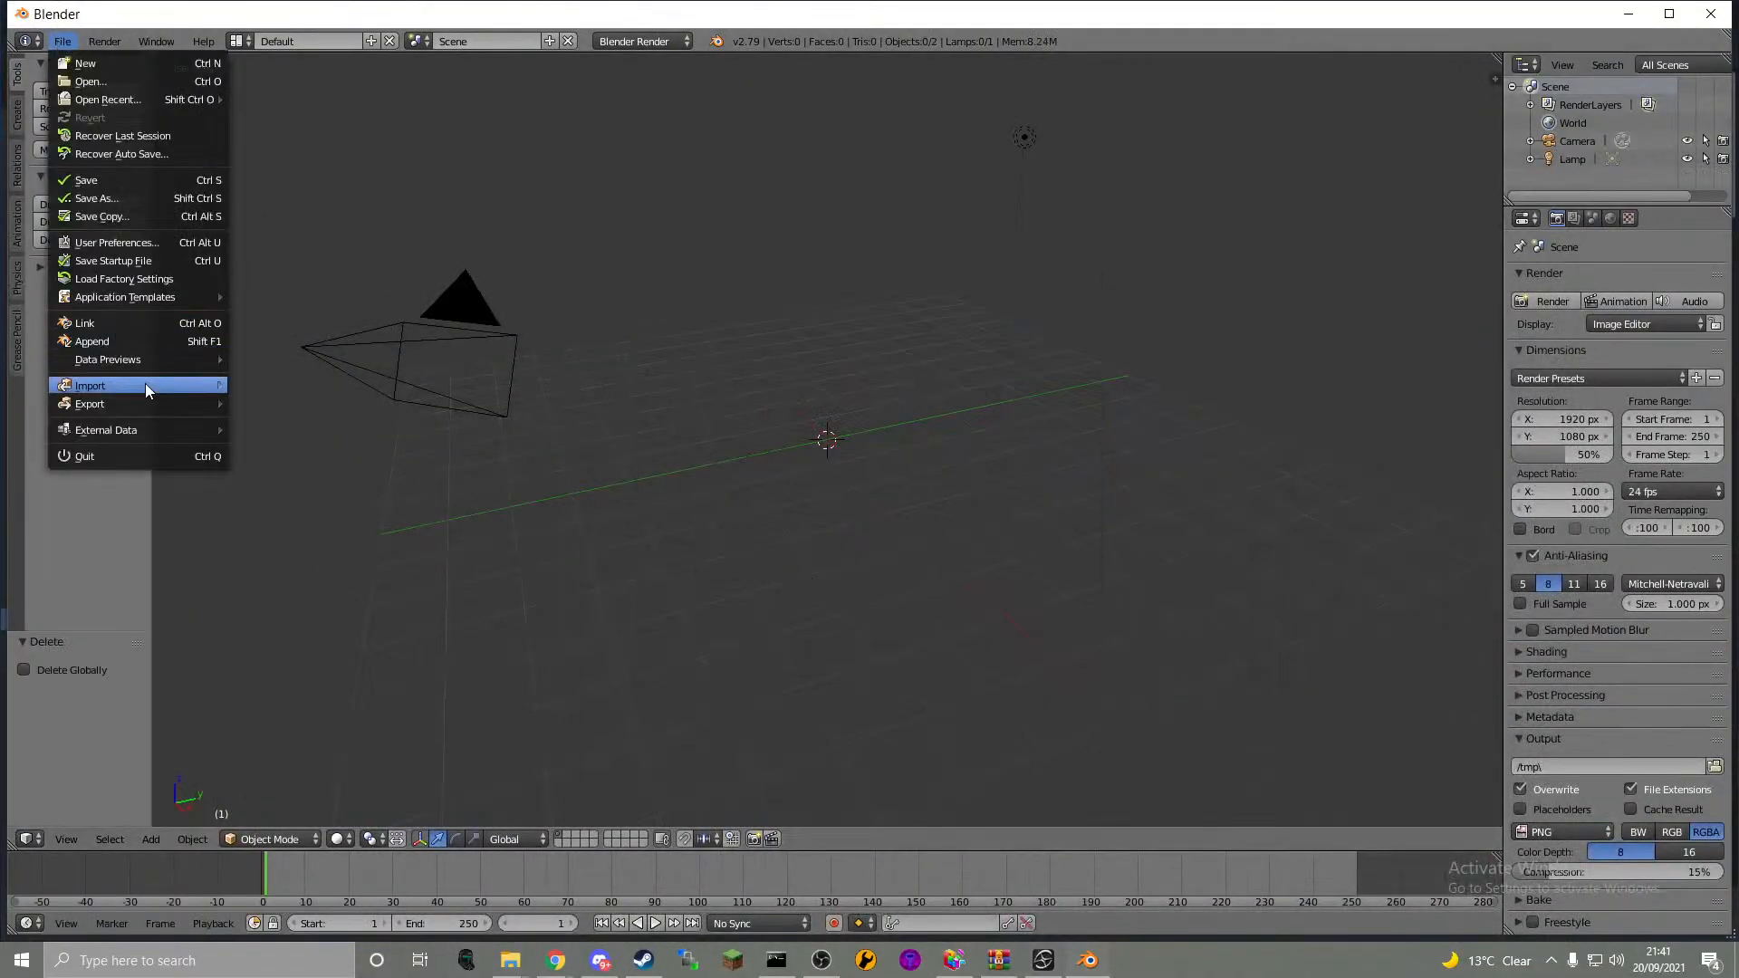
{"action": "mouse_move", "coordinate": [144, 385]}
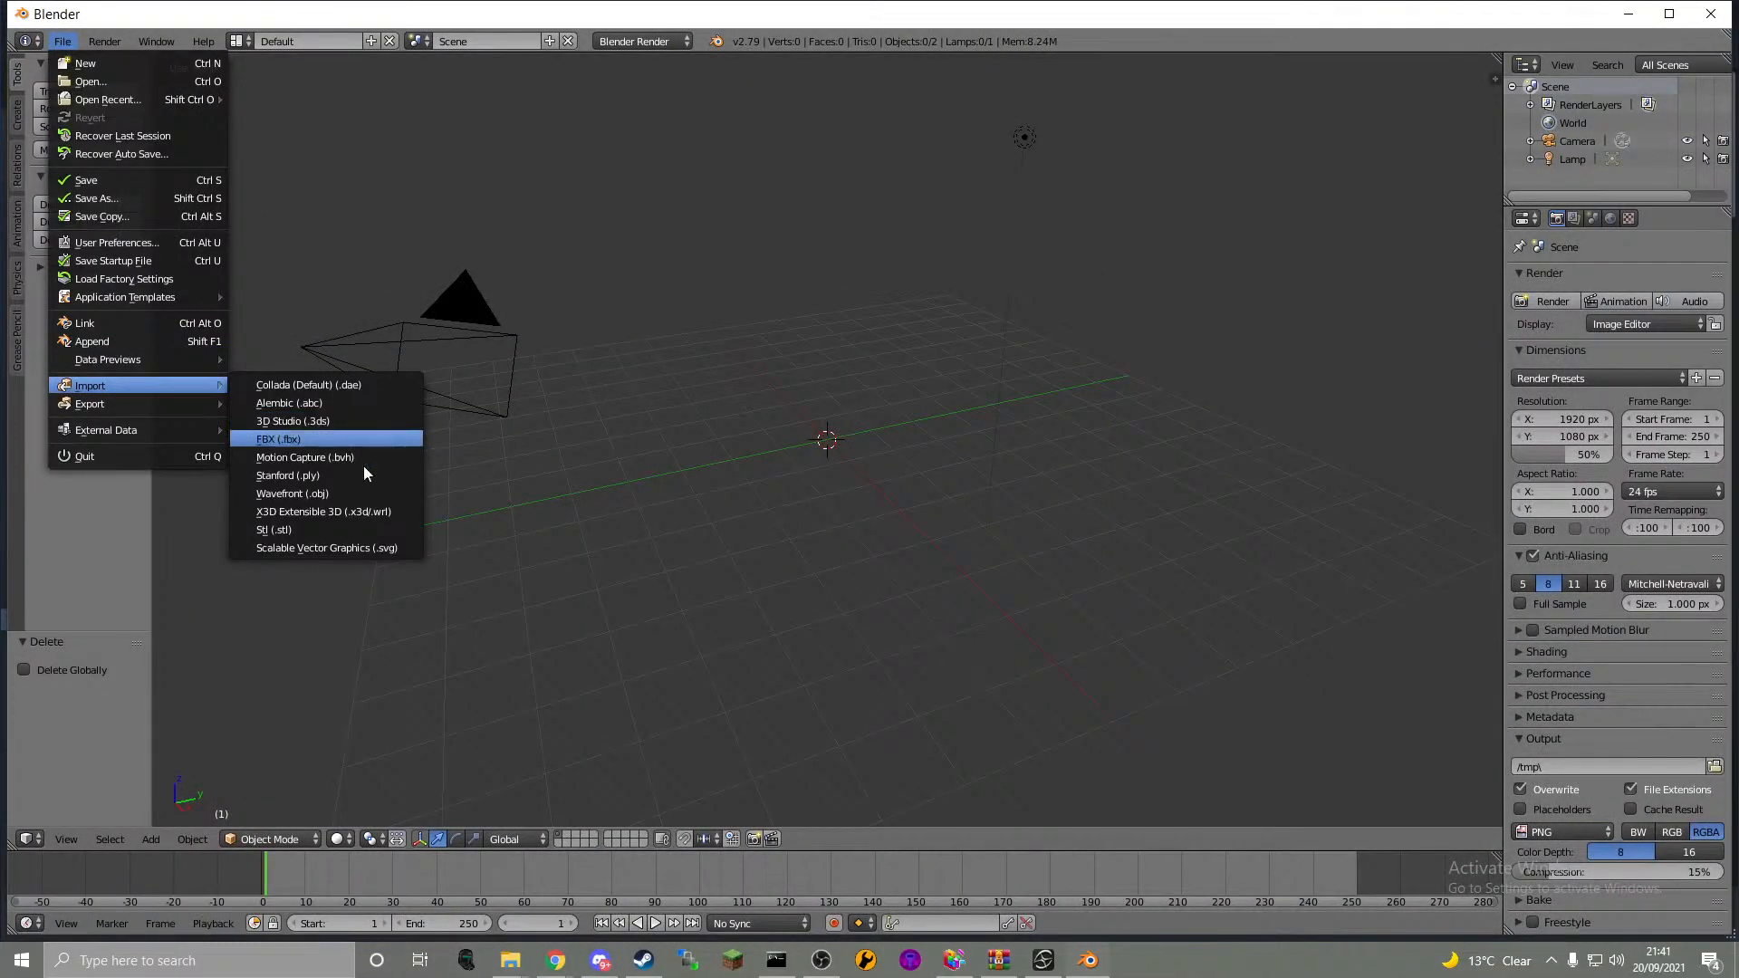
{"action": "left_click", "coordinate": [398, 511]}
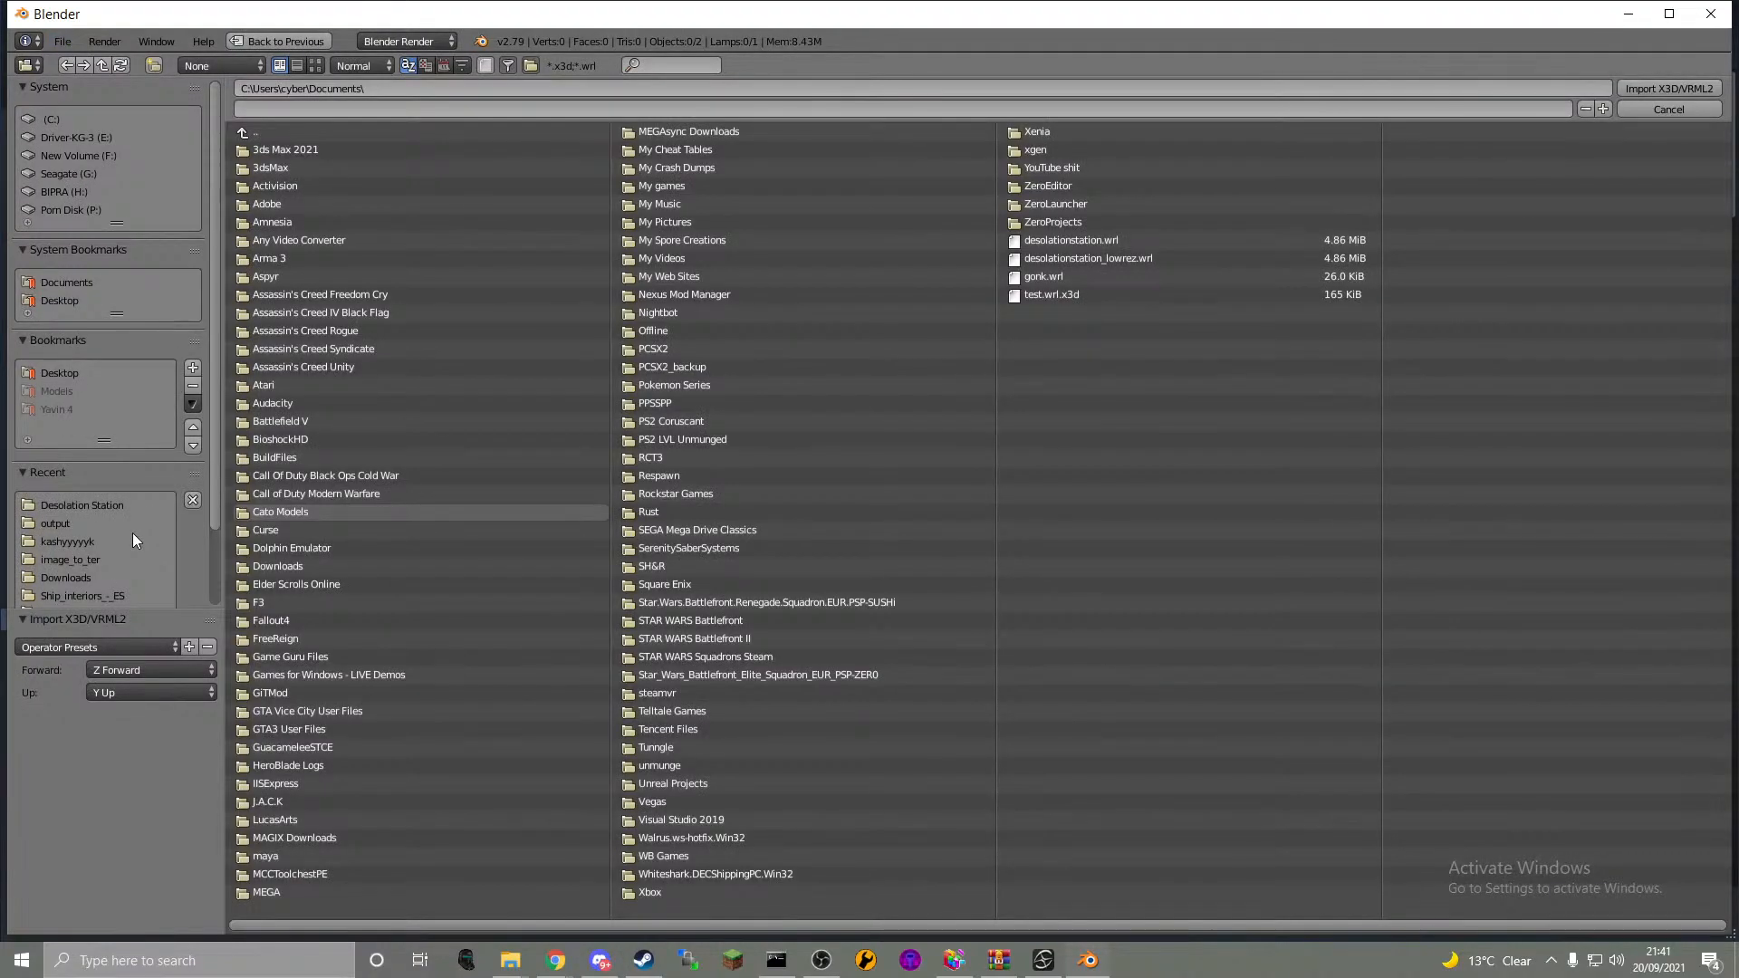
{"action": "left_click", "coordinate": [95, 504]}
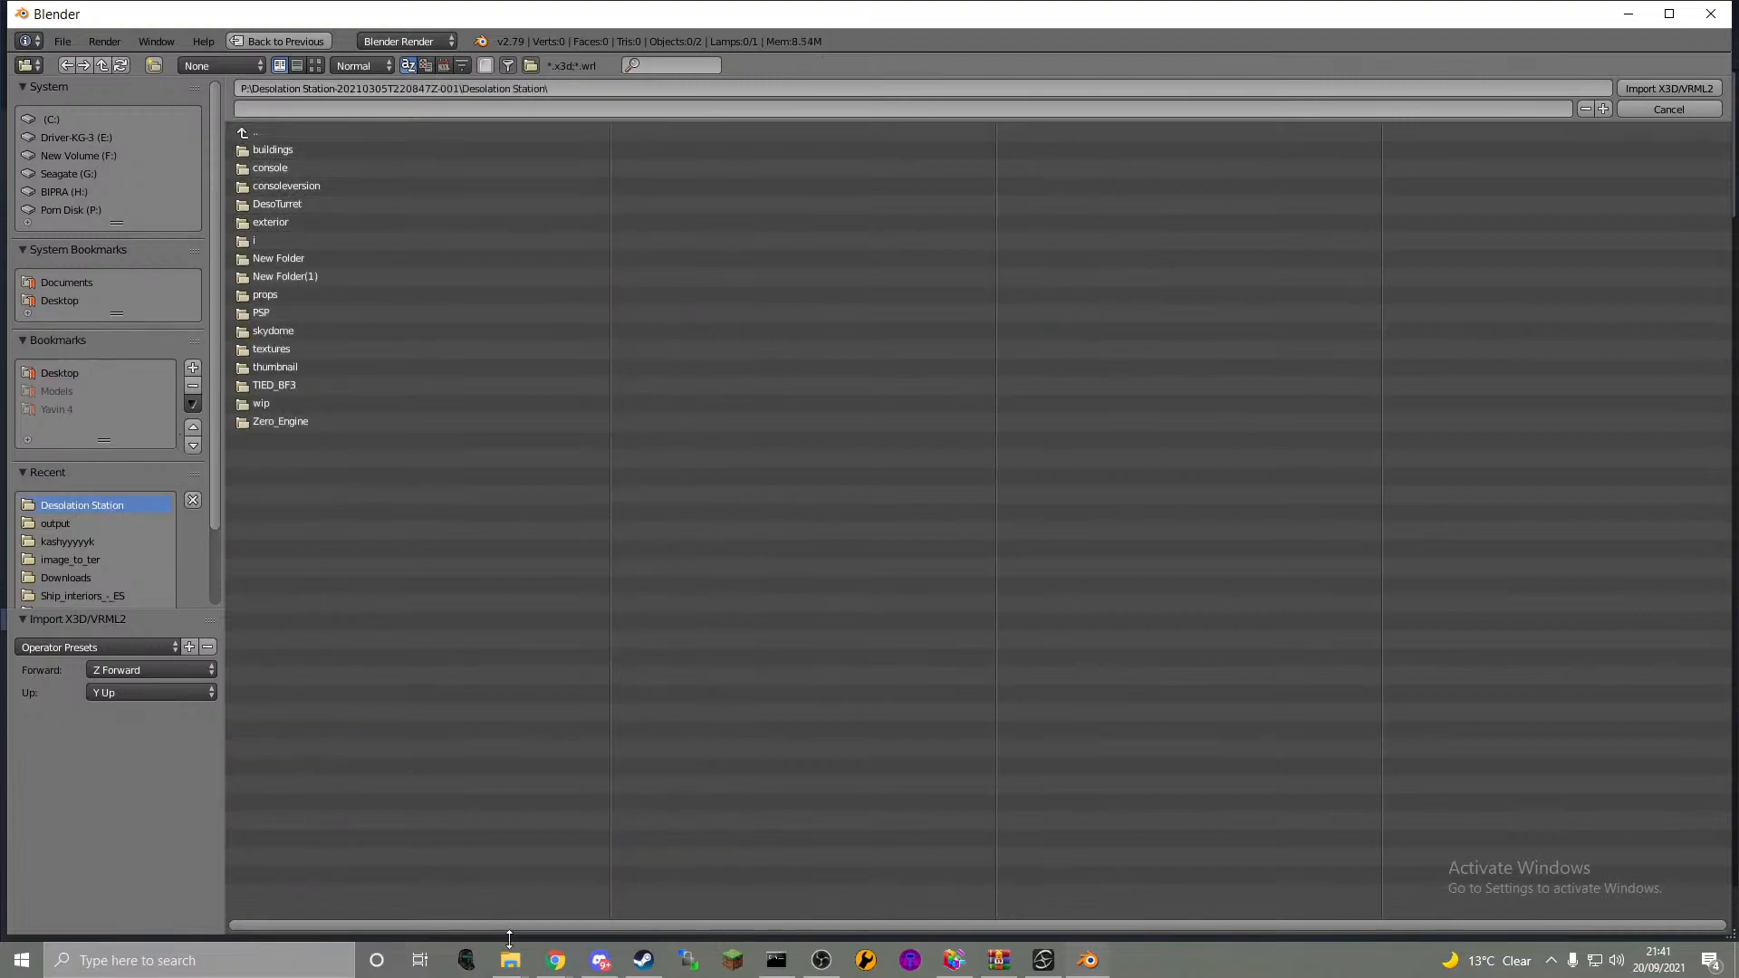
- Switch to File Explorer and copy the path of DS3's world1 folder in data_DS3
{"action": "mouse_move", "coordinate": [511, 956]}
{"action": "left_click", "coordinate": [582, 881]}
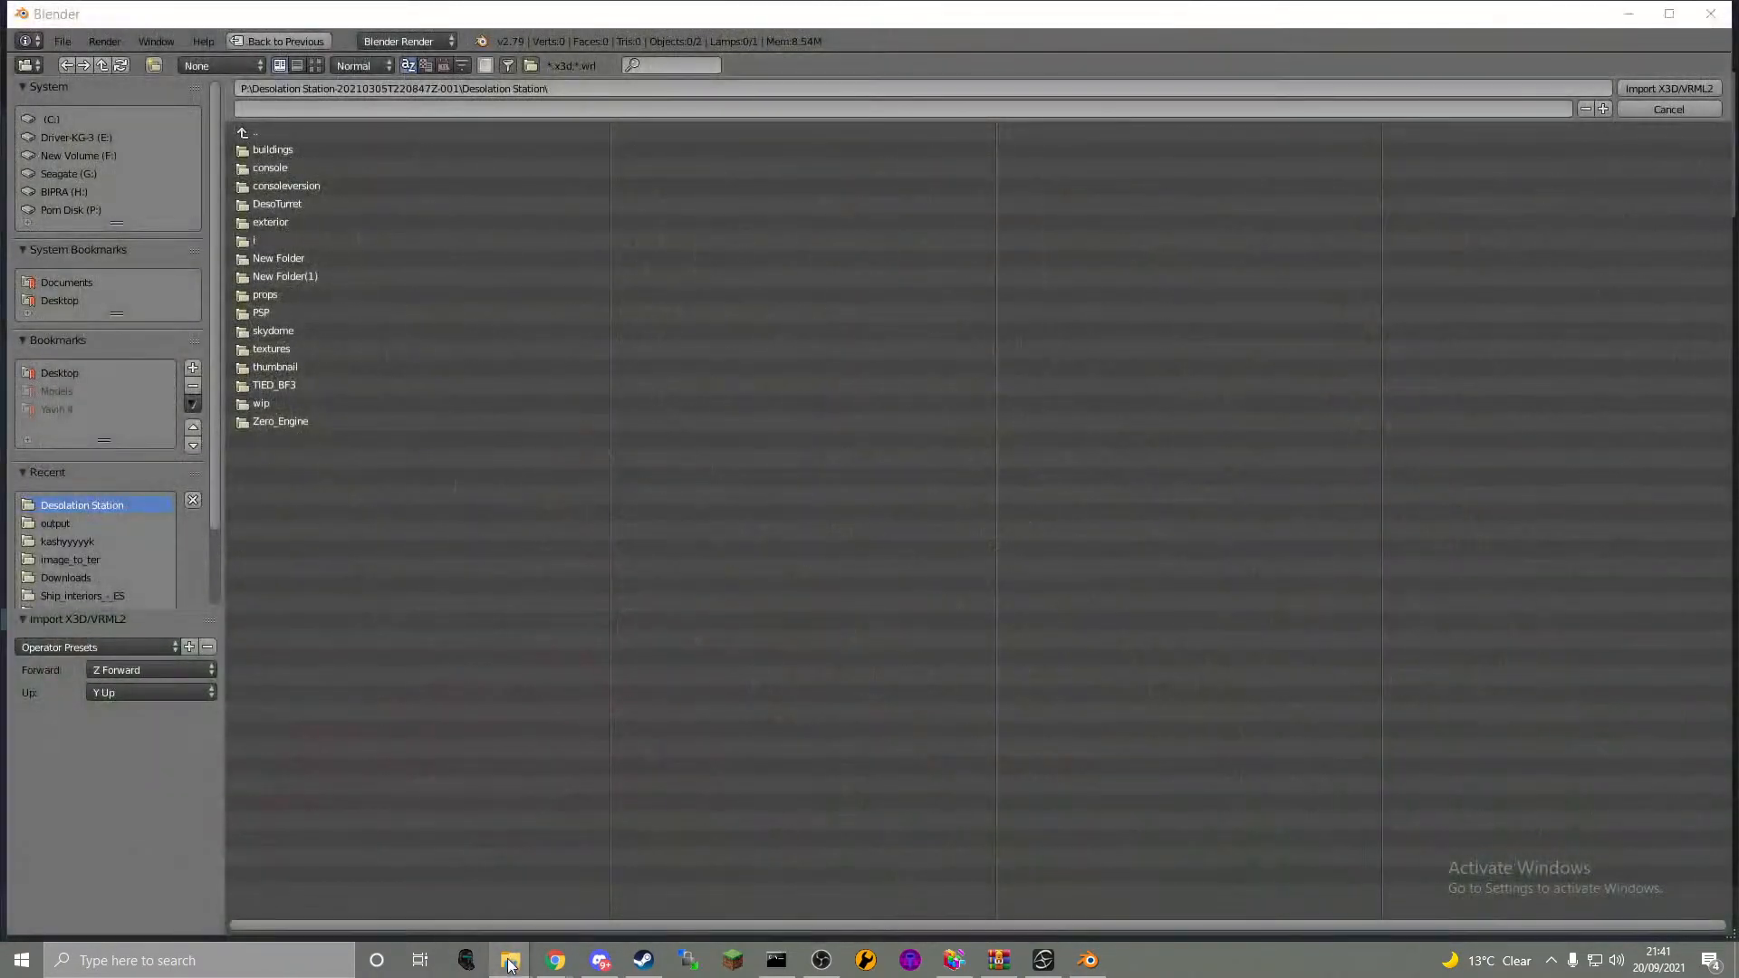
{"action": "mouse_move", "coordinate": [502, 924]}
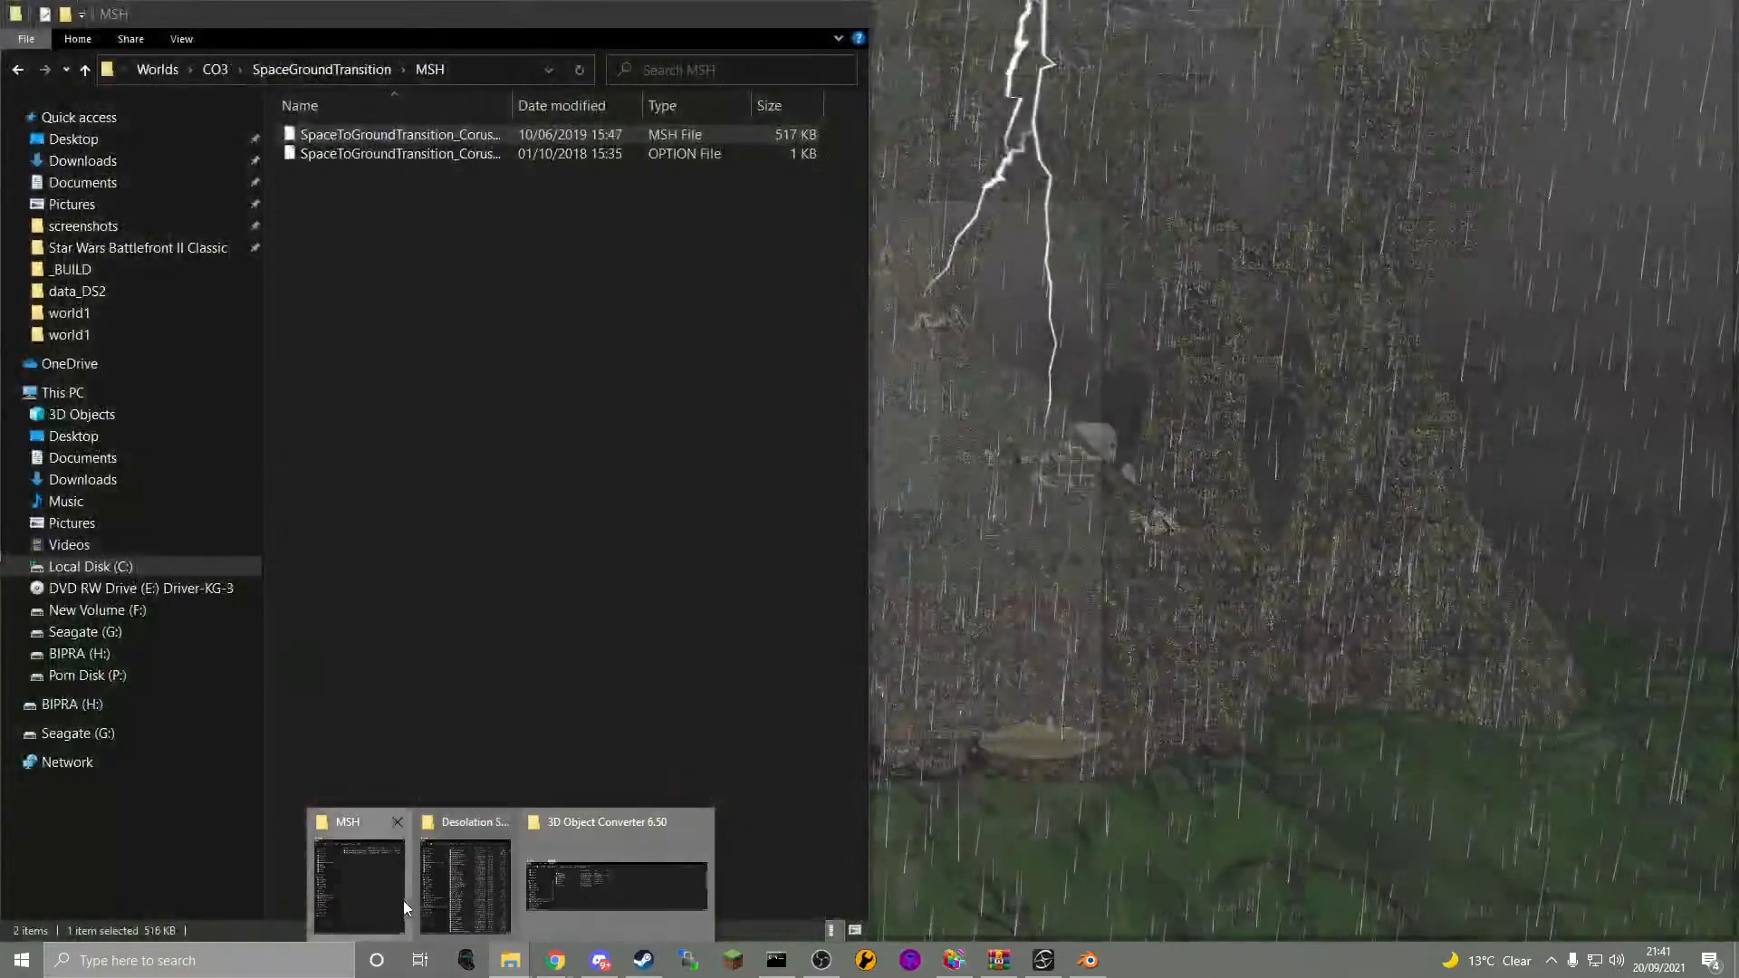
{"action": "left_click", "coordinate": [399, 897]}
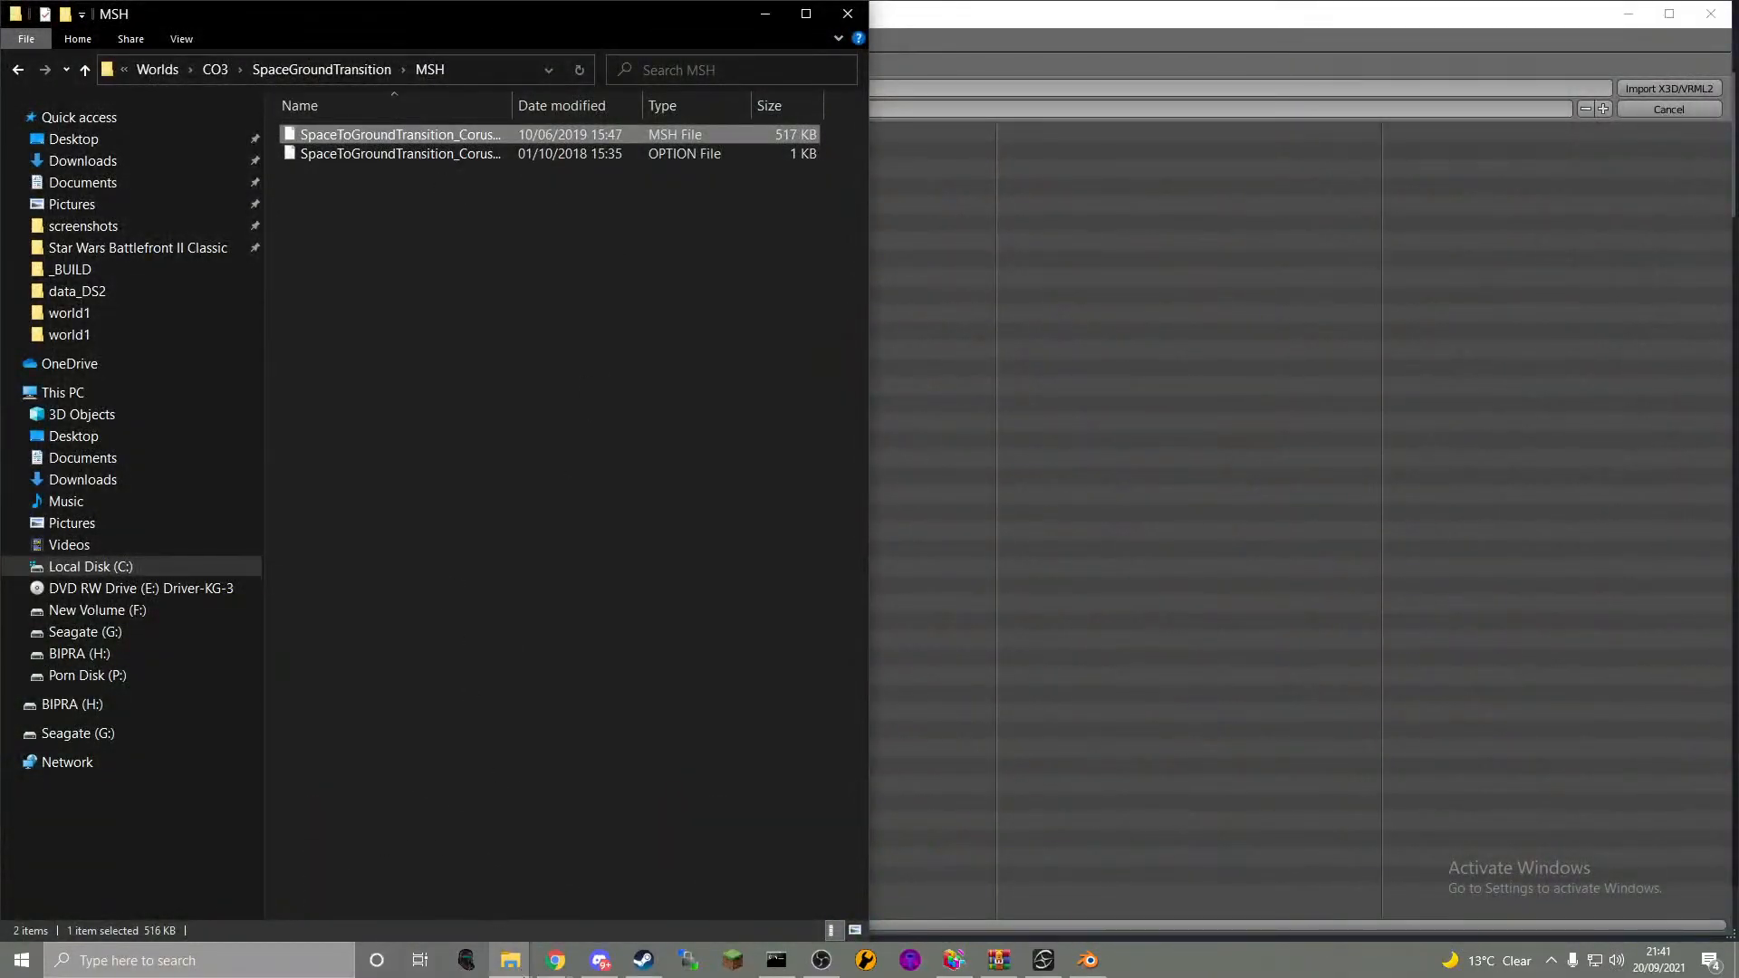
{"action": "mouse_move", "coordinate": [511, 958]}
{"action": "left_click", "coordinate": [489, 897]}
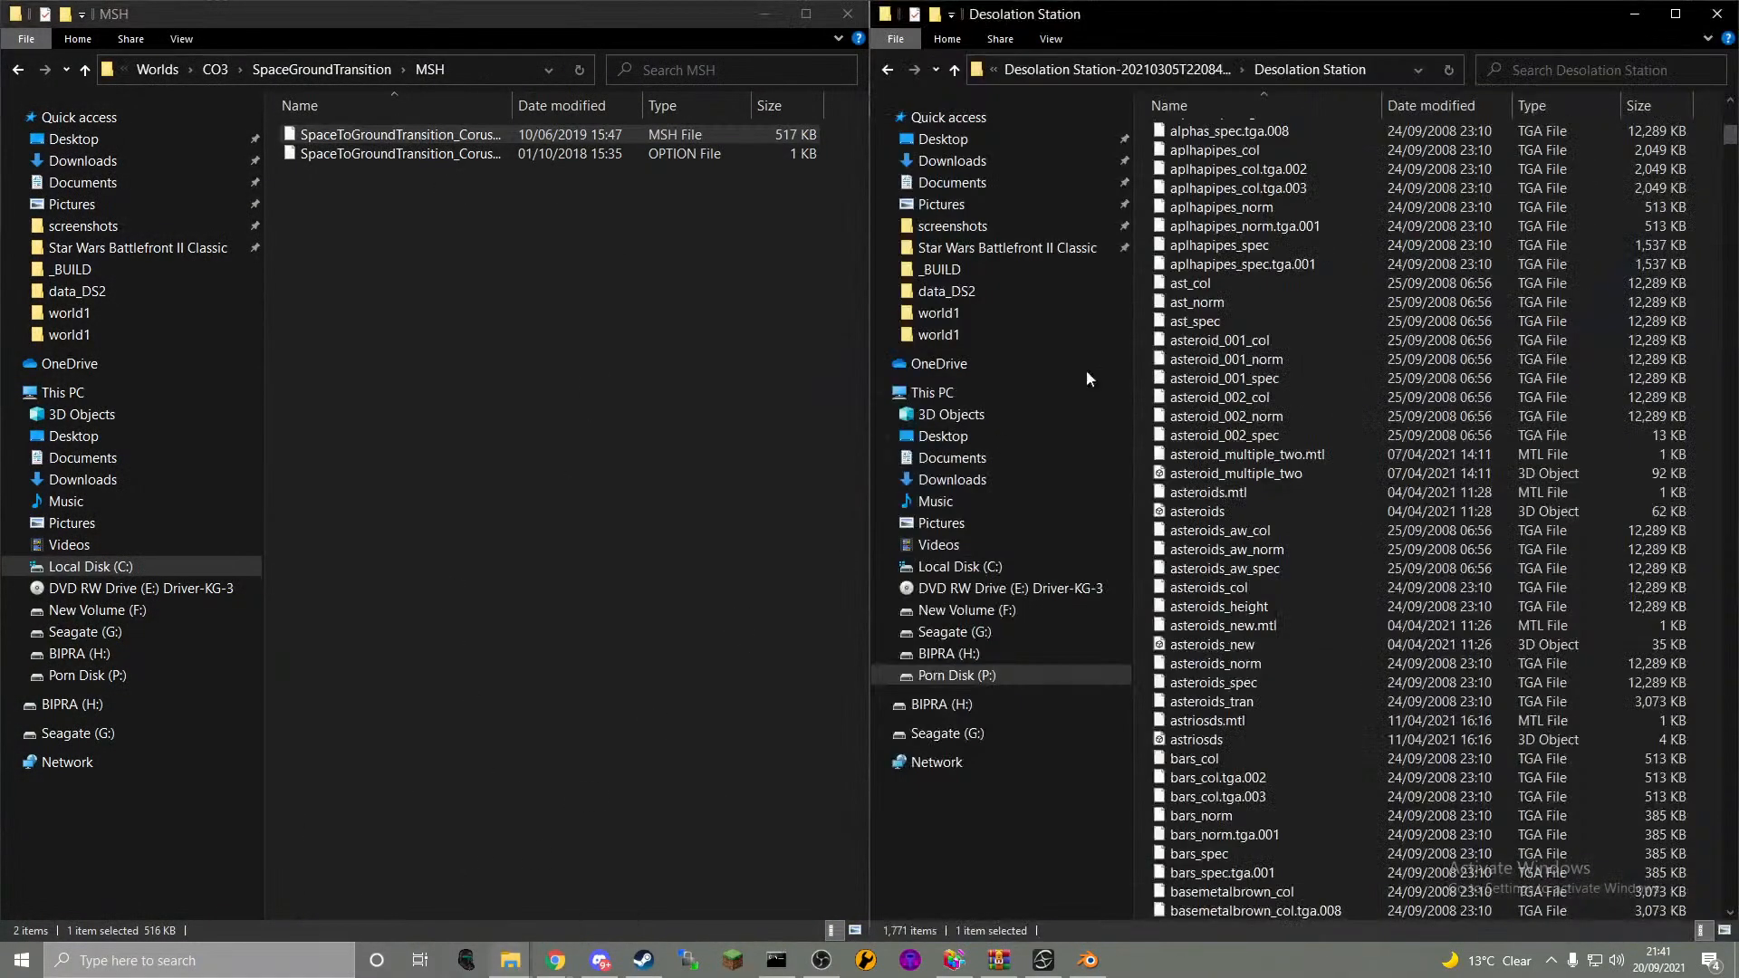
{"action": "left_click", "coordinate": [122, 313]}
{"action": "left_click", "coordinate": [133, 333]}
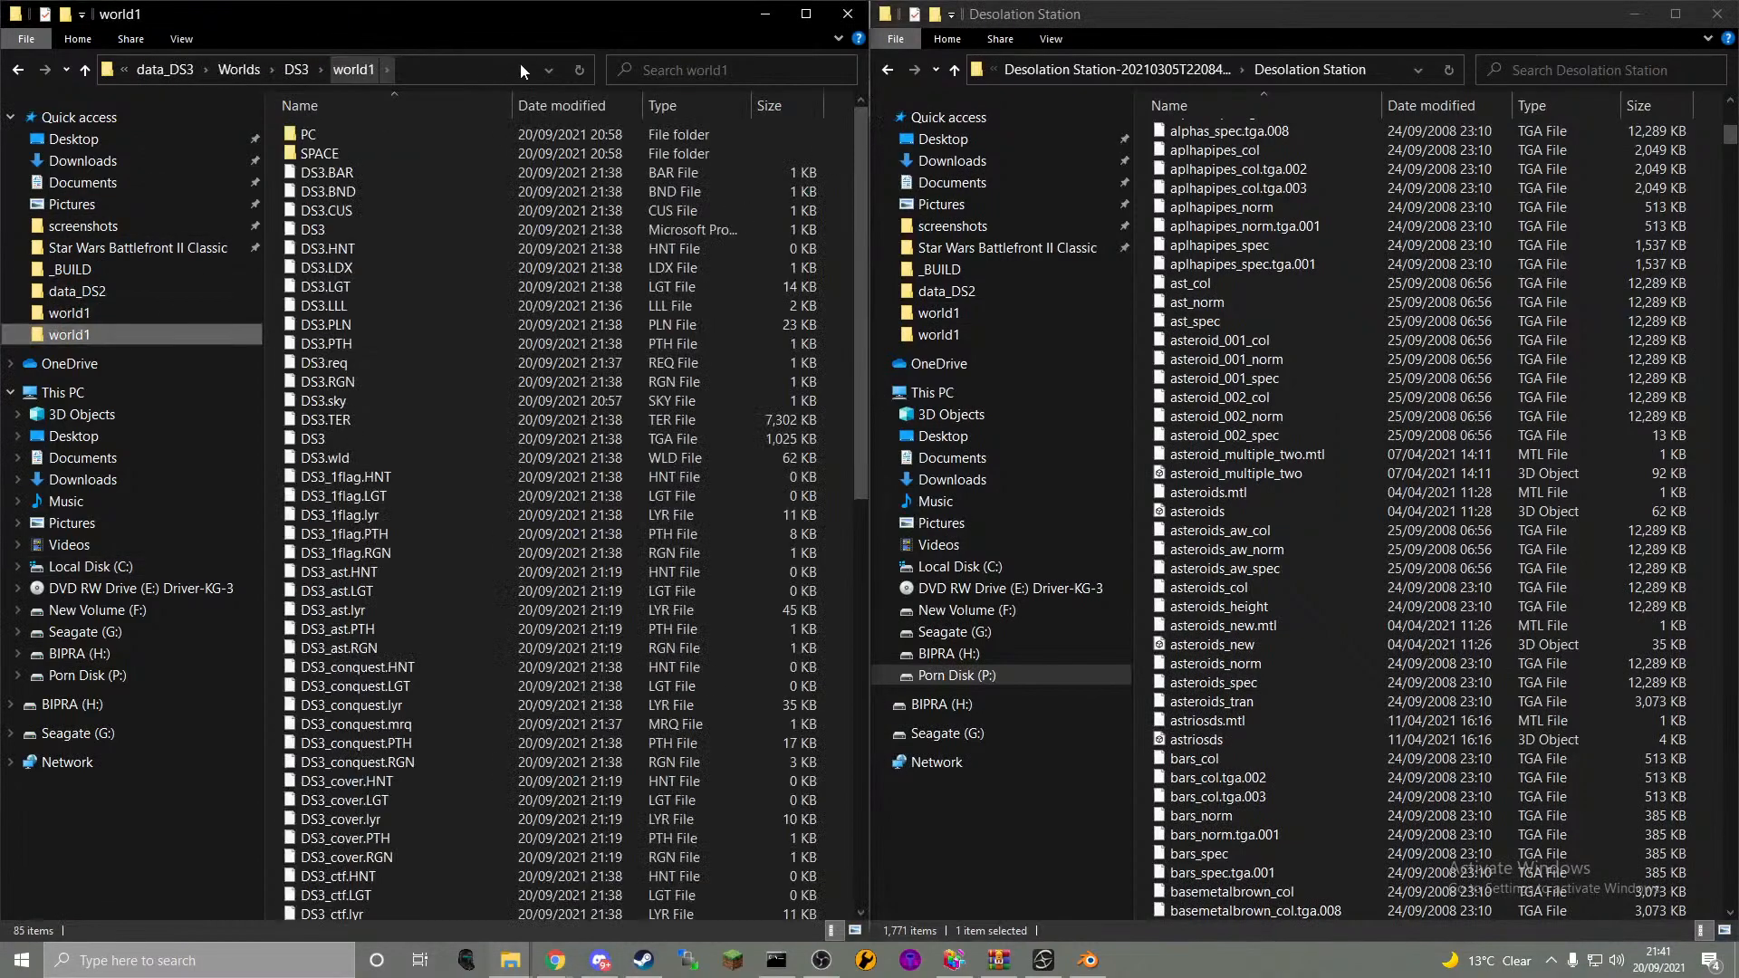
{"action": "left_click", "coordinate": [516, 70]}
{"action": "key", "text": "ctrl+c"}
- Use the copied path in Blender's import browser, go up to data_DS3 and import s2gmodel.wrl
{"action": "left_click", "coordinate": [1092, 962]}
{"action": "left_click", "coordinate": [346, 89]}
{"action": "key", "text": "ctrl+v"}
{"action": "key", "text": "Return"}
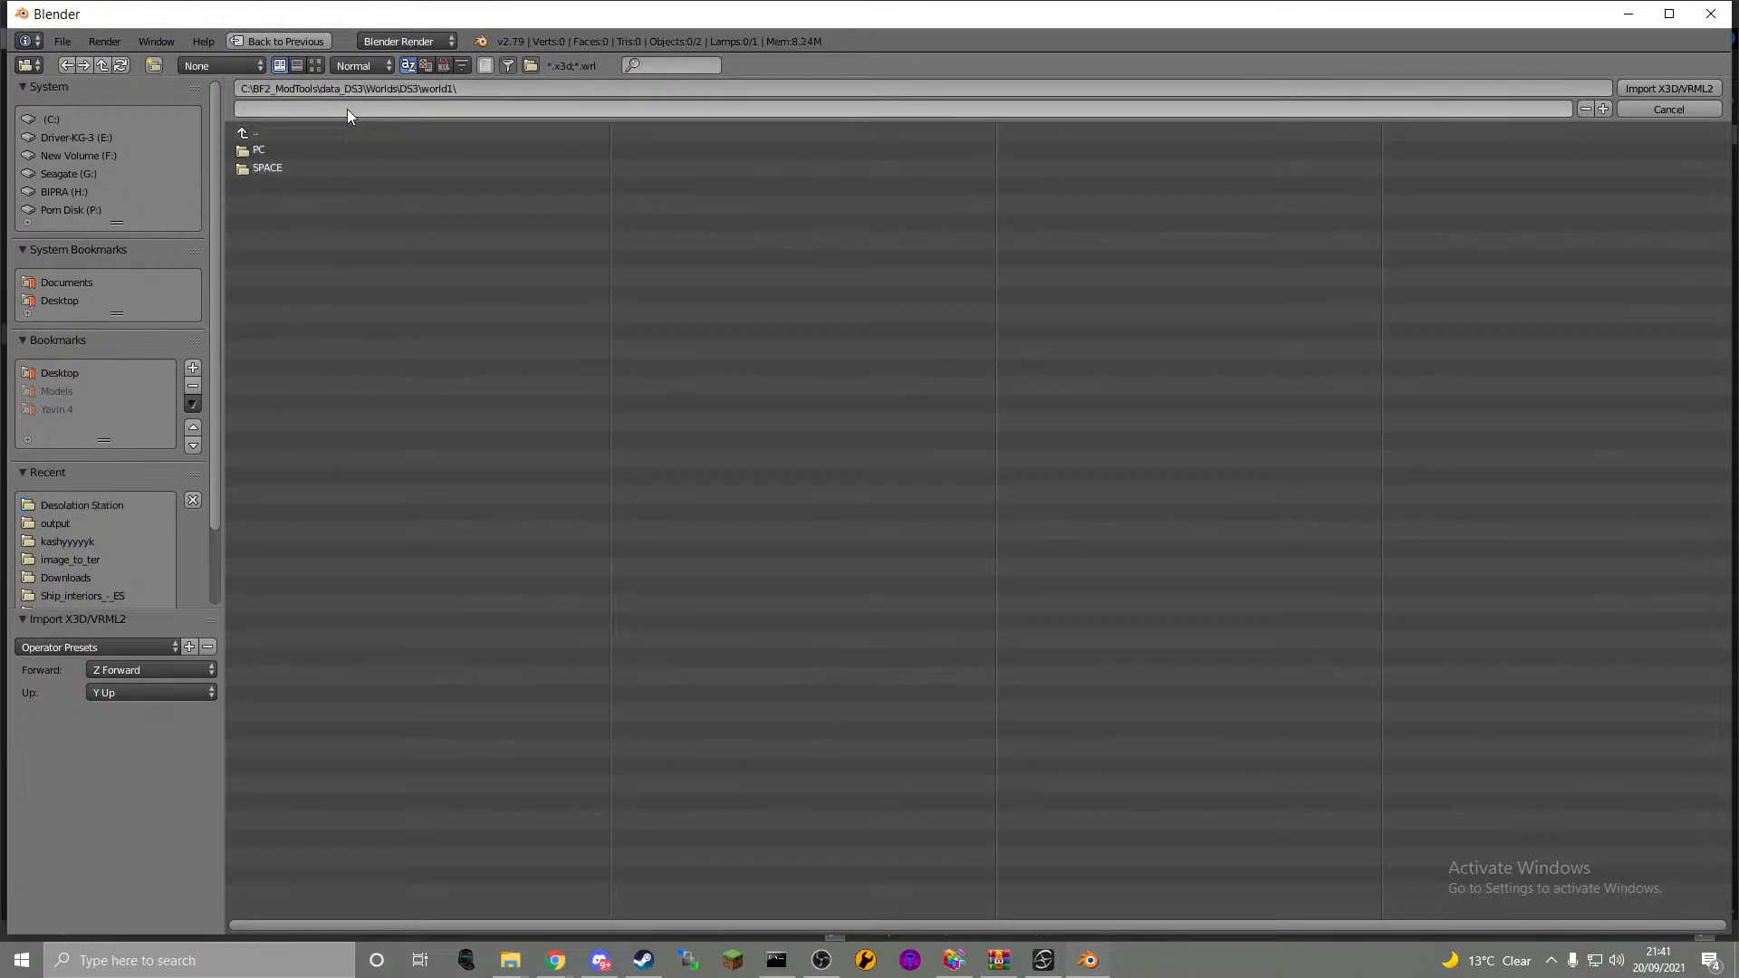
{"action": "left_click", "coordinate": [255, 131]}
{"action": "left_click", "coordinate": [258, 132]}
{"action": "left_click", "coordinate": [257, 132]}
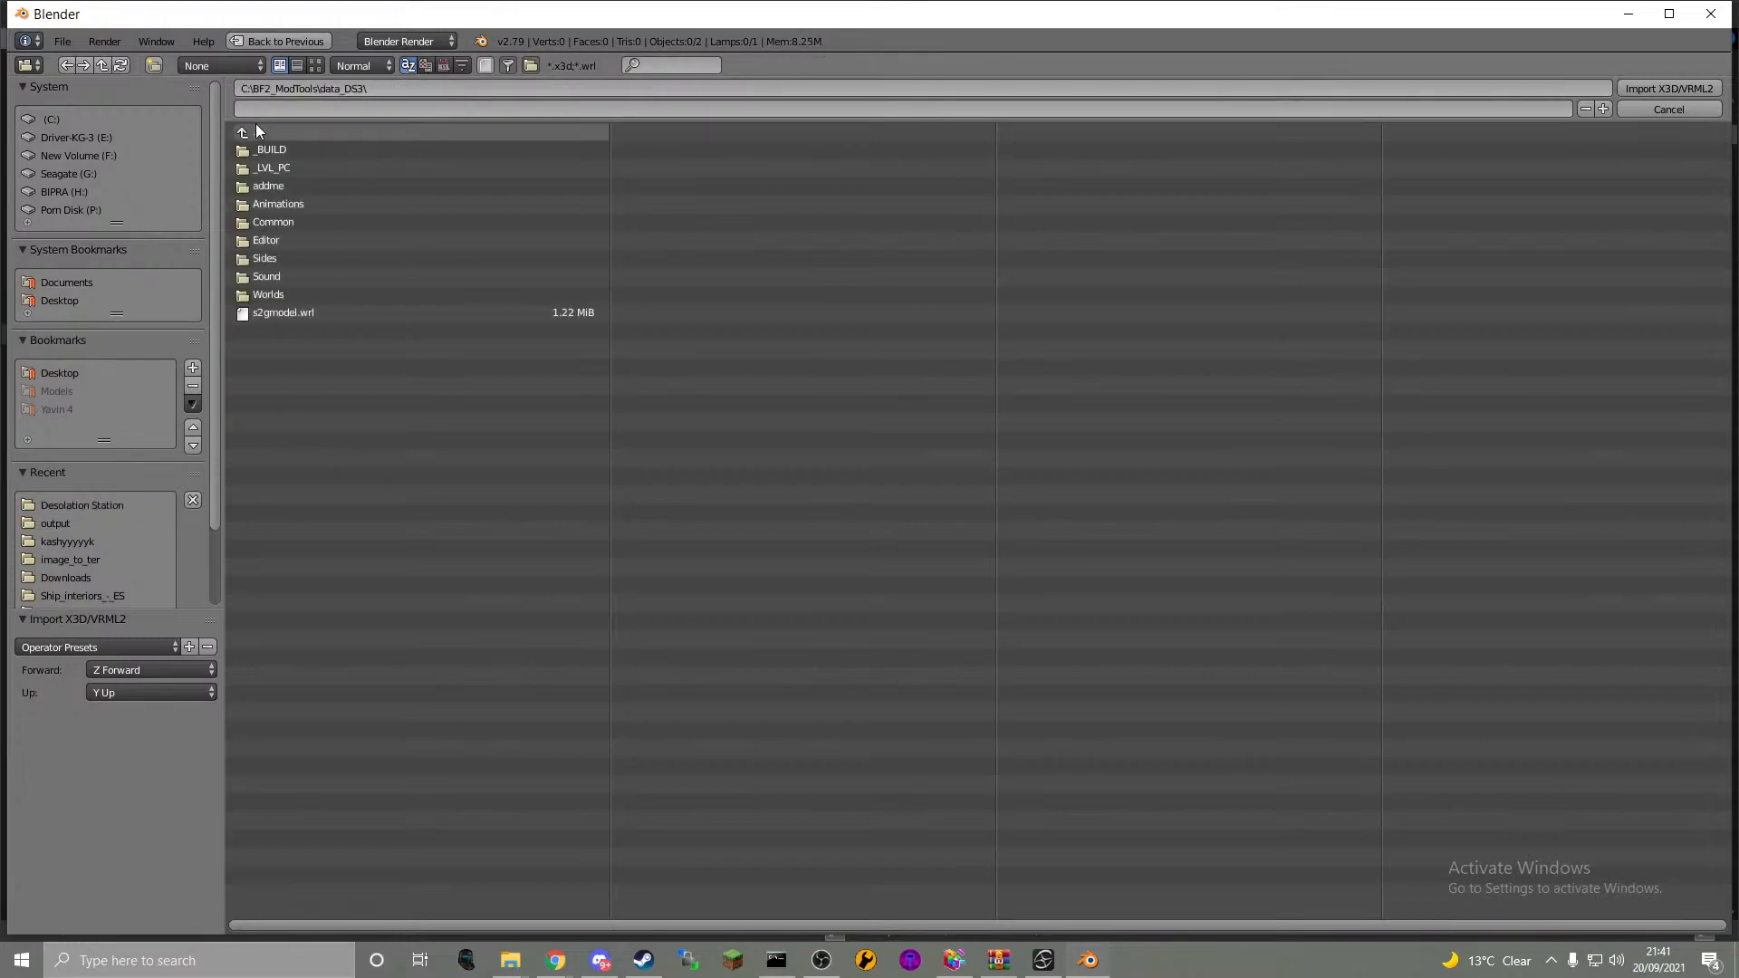
{"action": "left_click", "coordinate": [331, 317]}
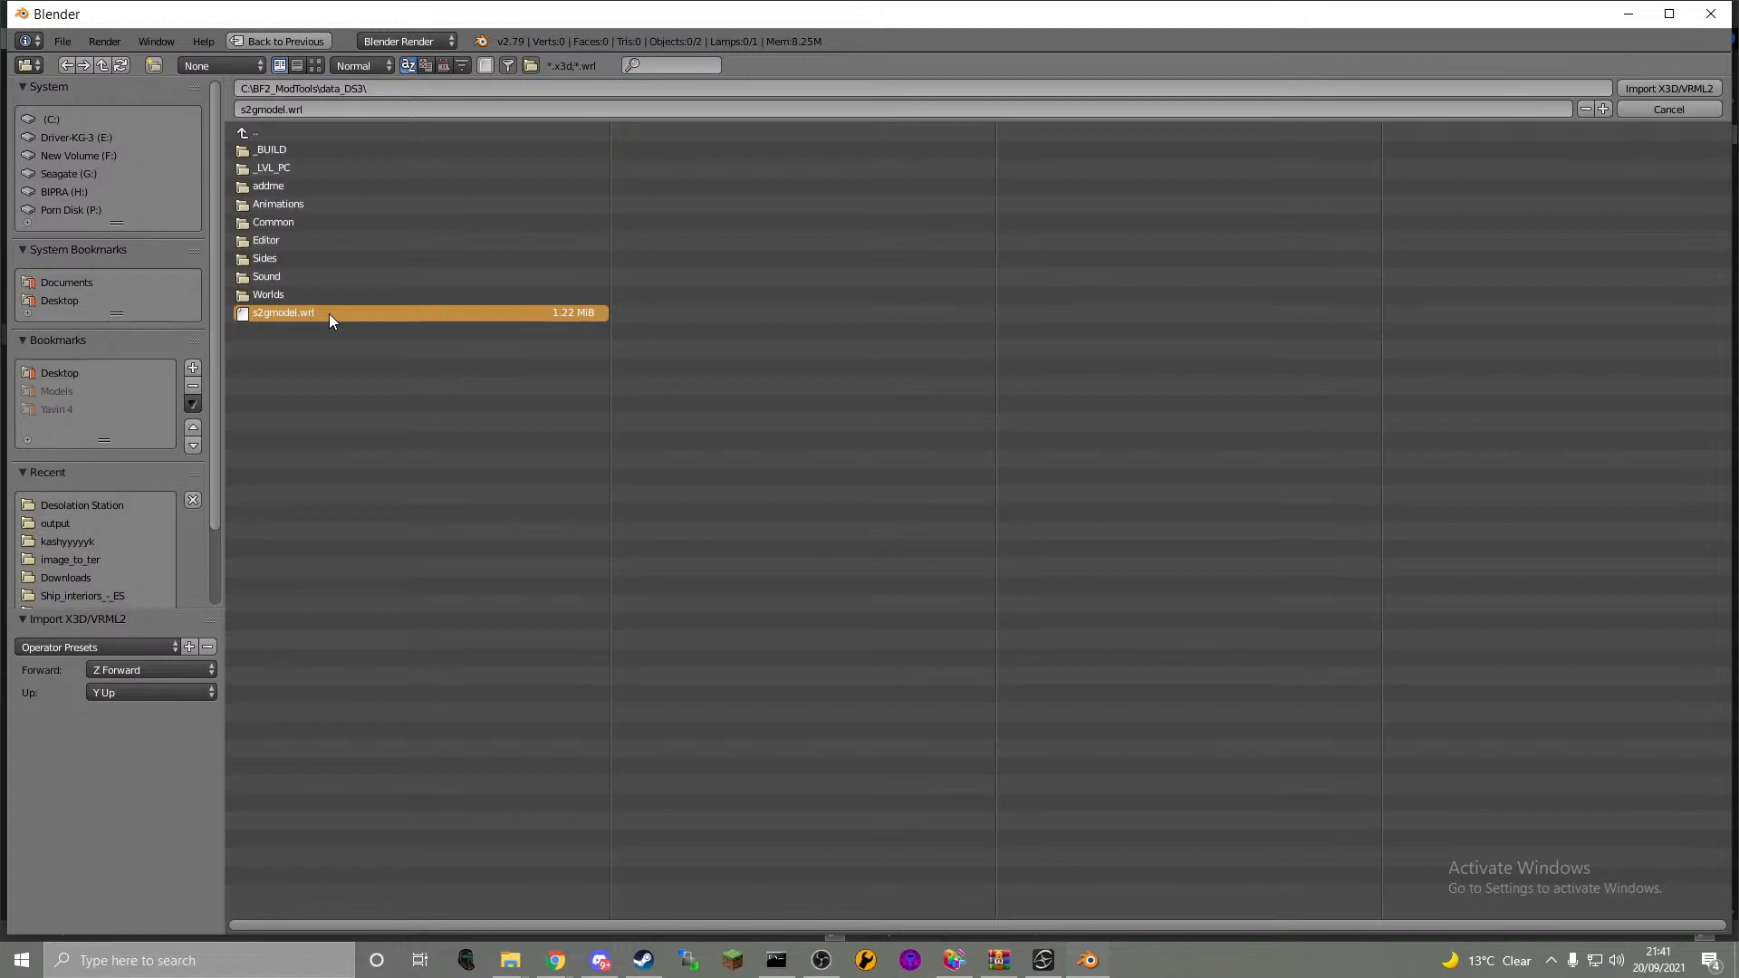
{"action": "double_click", "coordinate": [328, 313]}
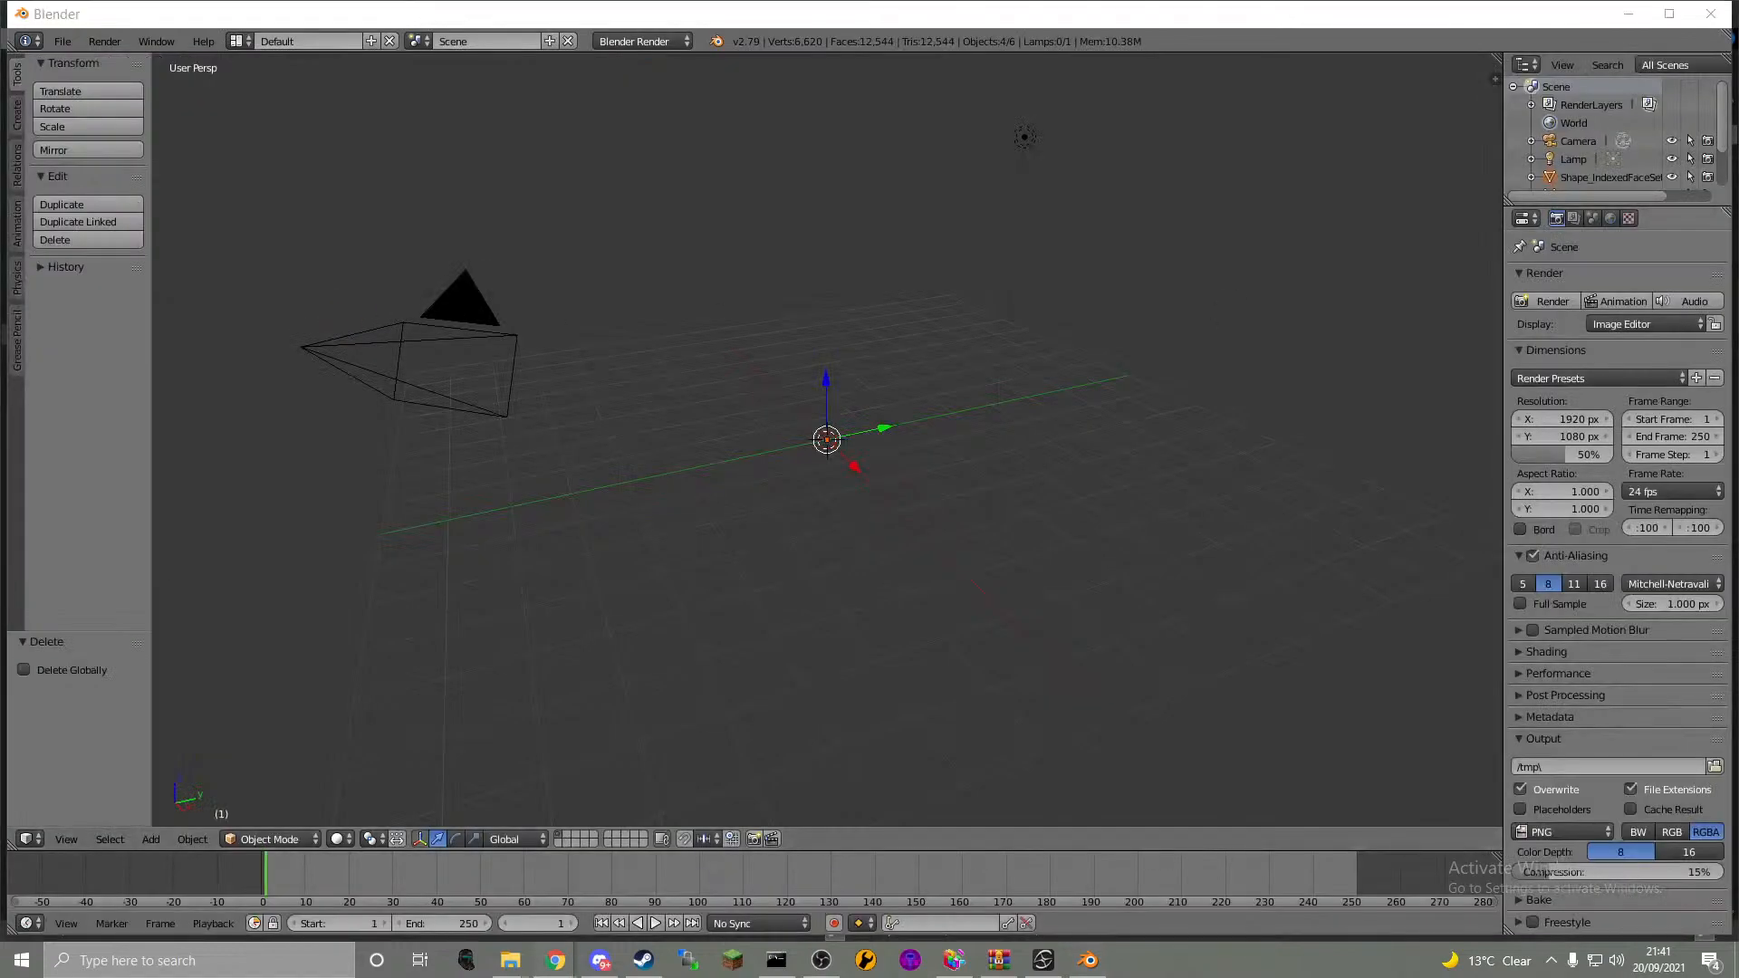
{"action": "middle_click_drag", "start_coordinate": [756, 819], "coordinate": [851, 497]}
{"action": "scroll", "coordinate": [851, 491], "scroll_direction": "down", "scroll_amount": 6}
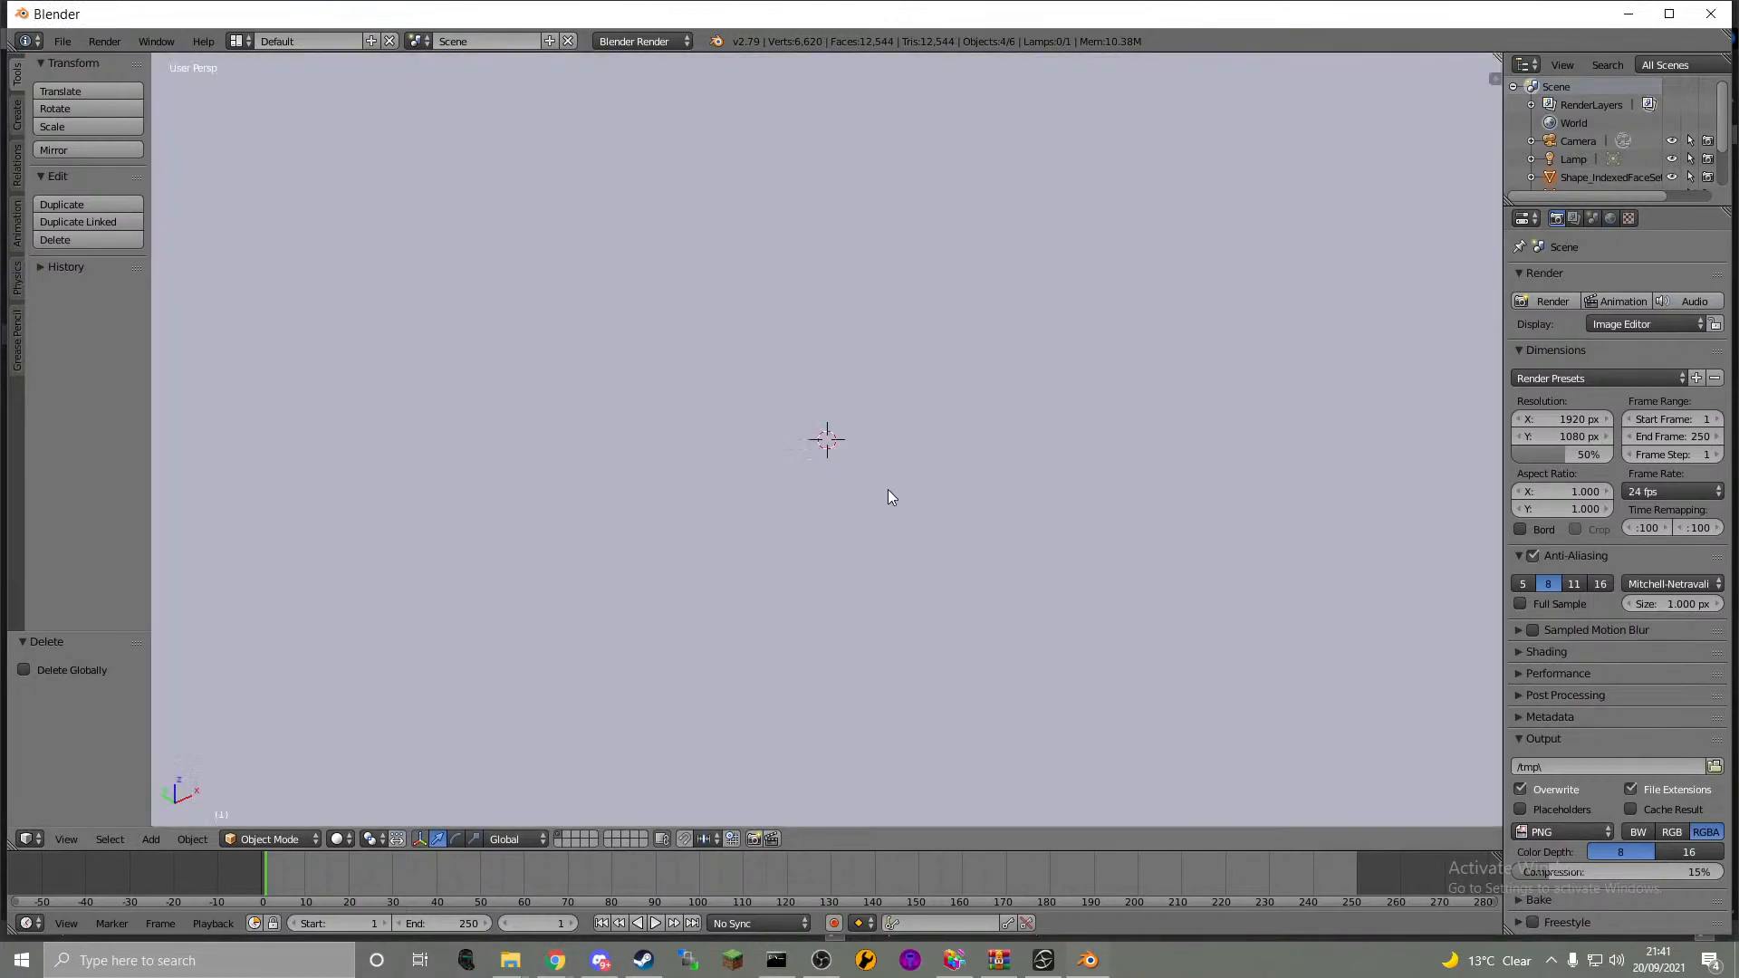
{"action": "key", "text": "n"}
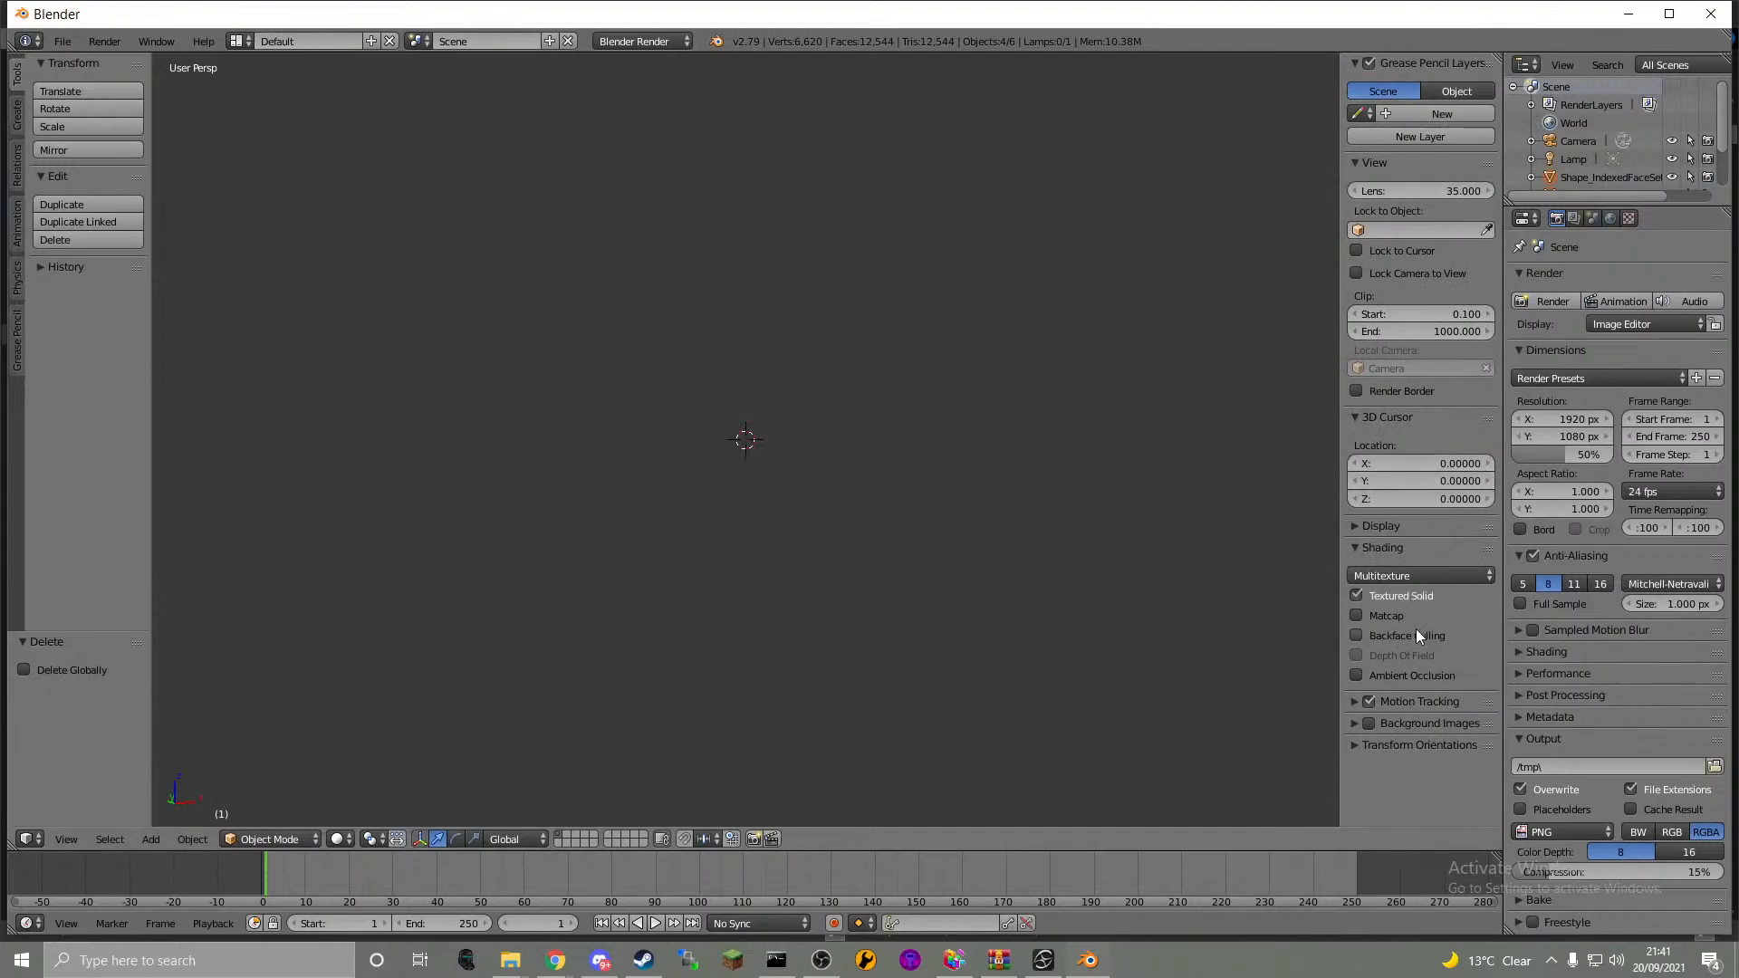
{"action": "left_click", "coordinate": [1437, 334]}
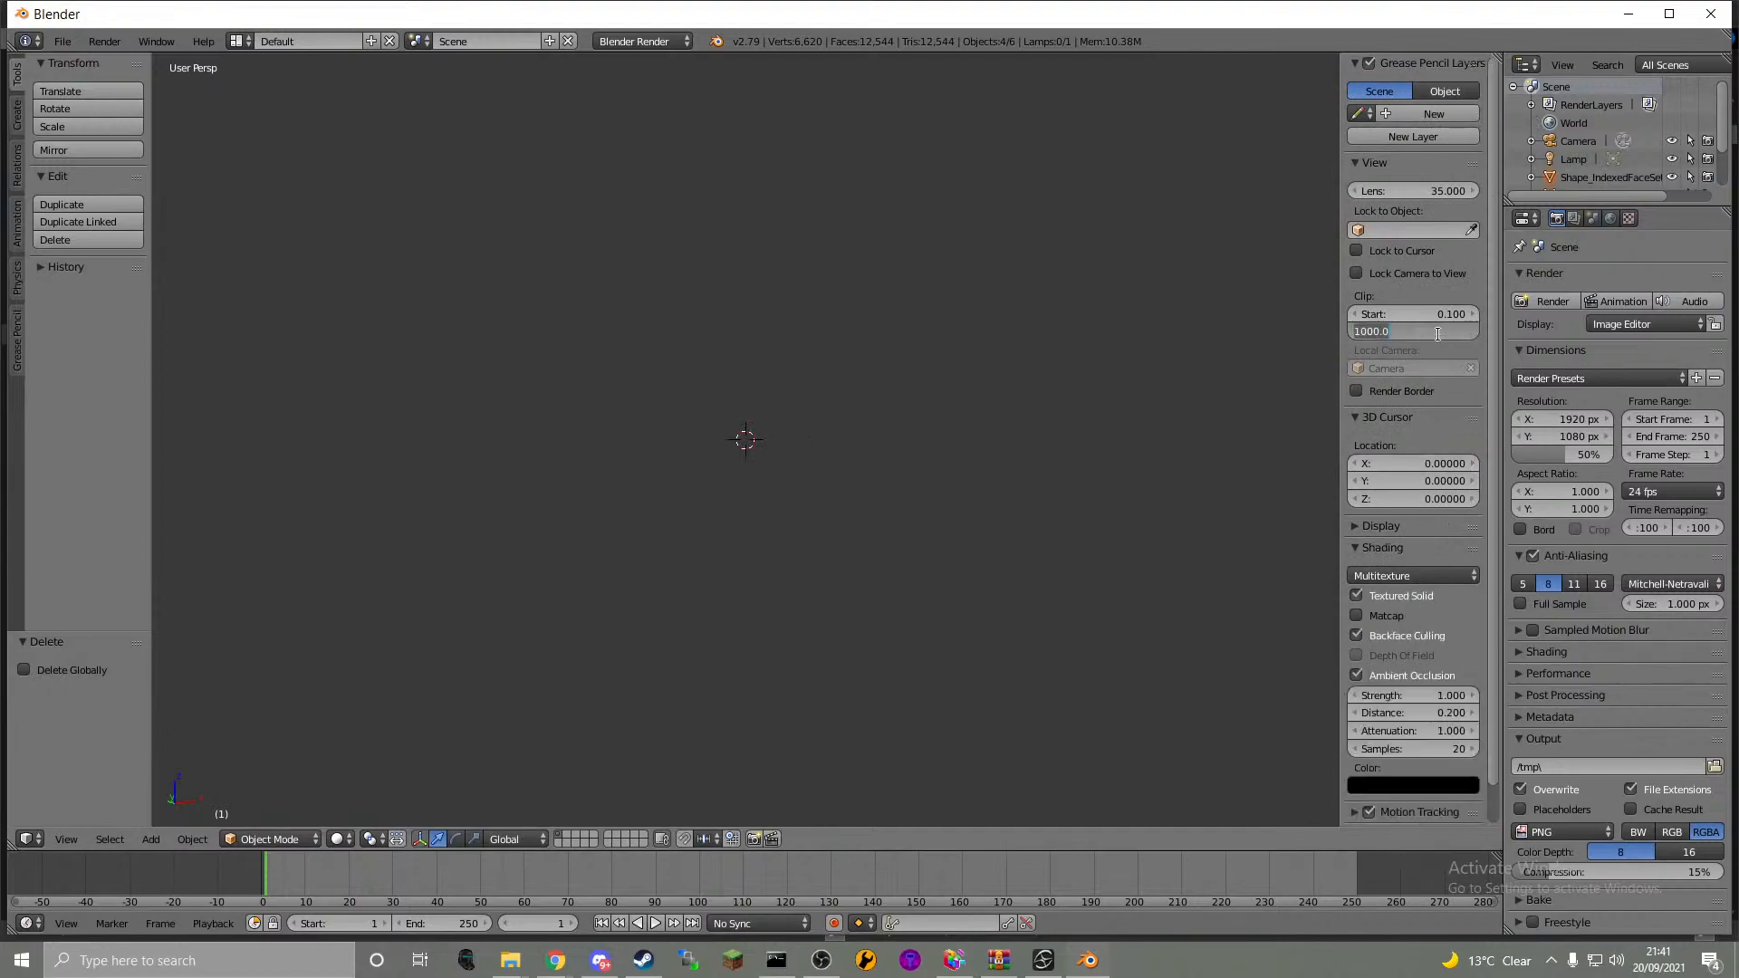
{"action": "type", "text": "9999999999999999"}
{"action": "key", "text": "Return"}
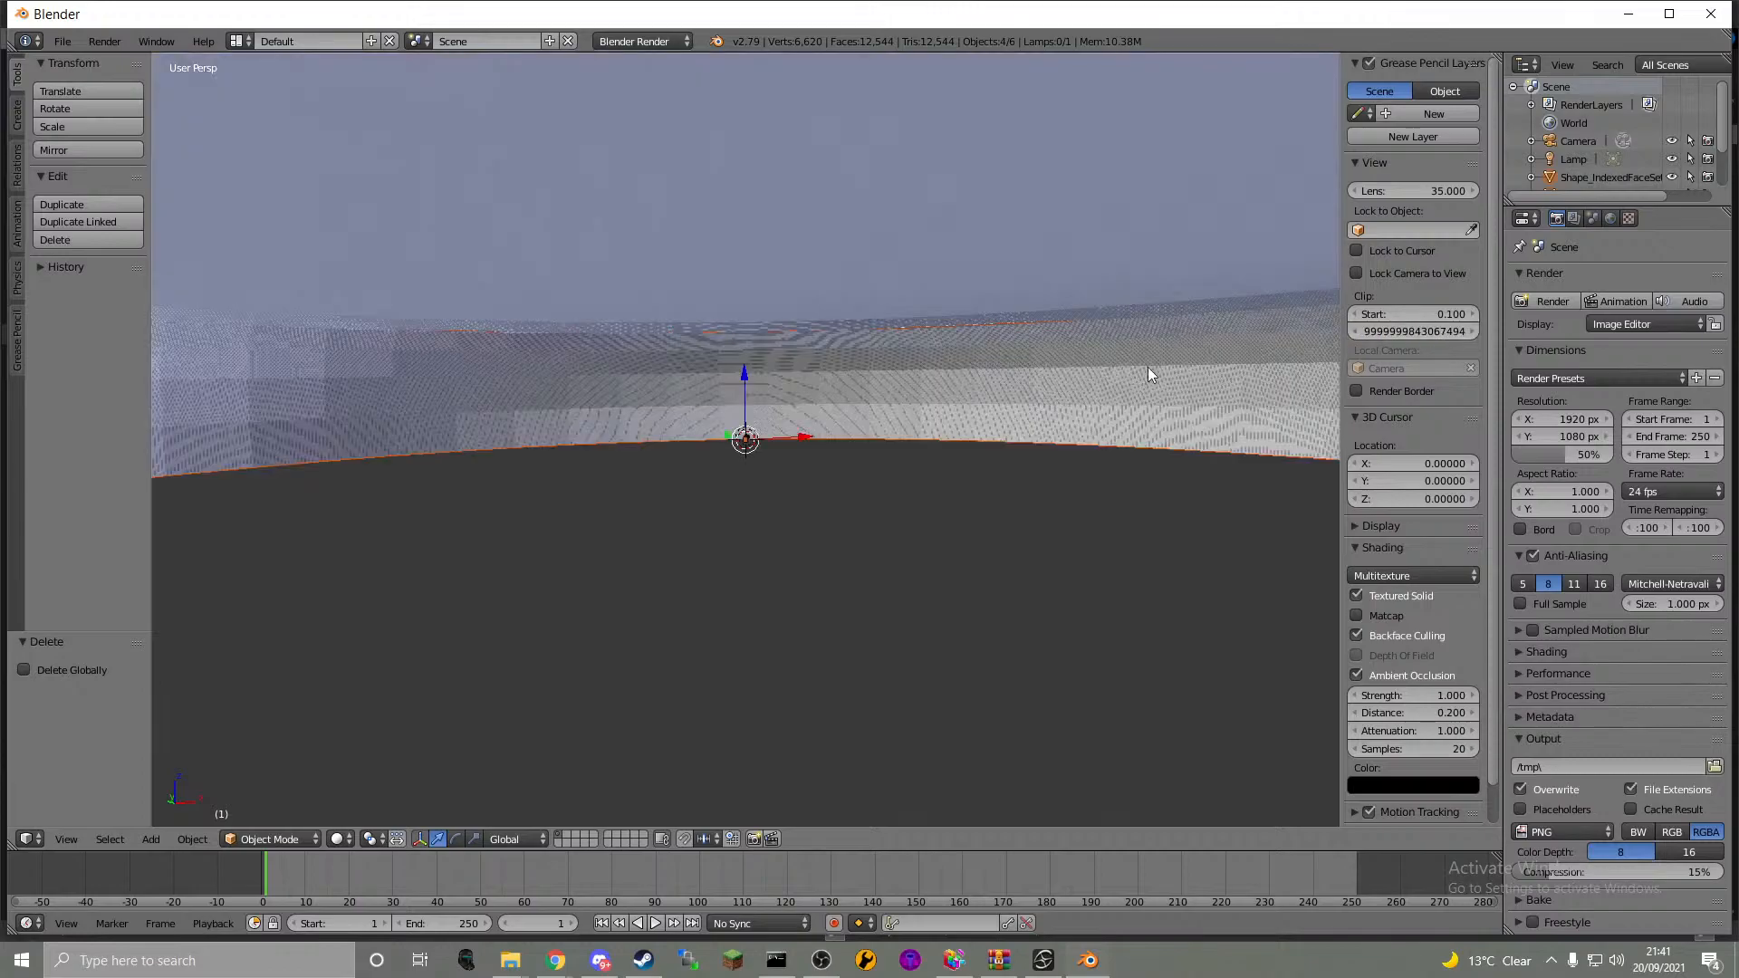
- Select the lower rim mesh of the imported model, inspect its faces in Edit Mode and return to Object Mode
{"action": "middle_click_drag", "start_coordinate": [921, 392], "coordinate": [318, 749]}
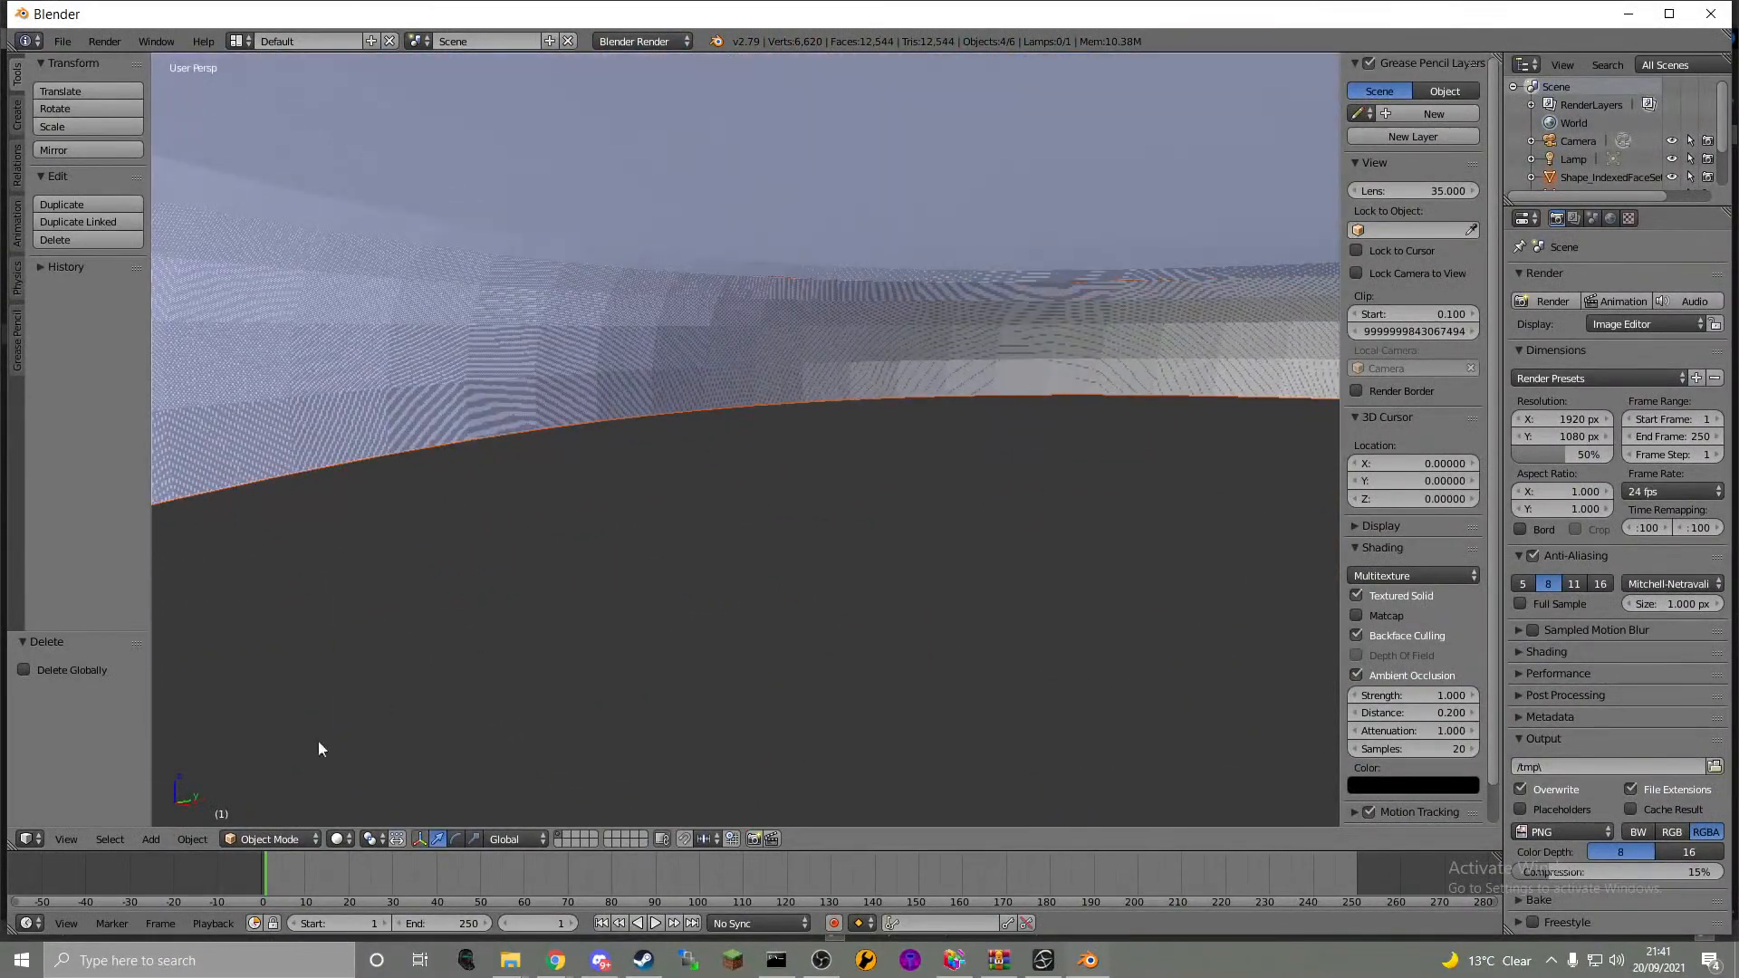
{"action": "right_click", "coordinate": [412, 344]}
{"action": "left_click", "coordinate": [268, 841]}
{"action": "left_click", "coordinate": [266, 794]}
{"action": "middle_click_drag", "start_coordinate": [356, 511], "coordinate": [485, 691]}
{"action": "left_click", "coordinate": [290, 839]}
{"action": "left_click", "coordinate": [312, 792]}
{"action": "middle_click_drag", "start_coordinate": [687, 457], "coordinate": [652, 432]}
- Add a 32-vertex circle at the mesh's center and lower it along Z to about -461.5
{"action": "left_click", "coordinate": [17, 116]}
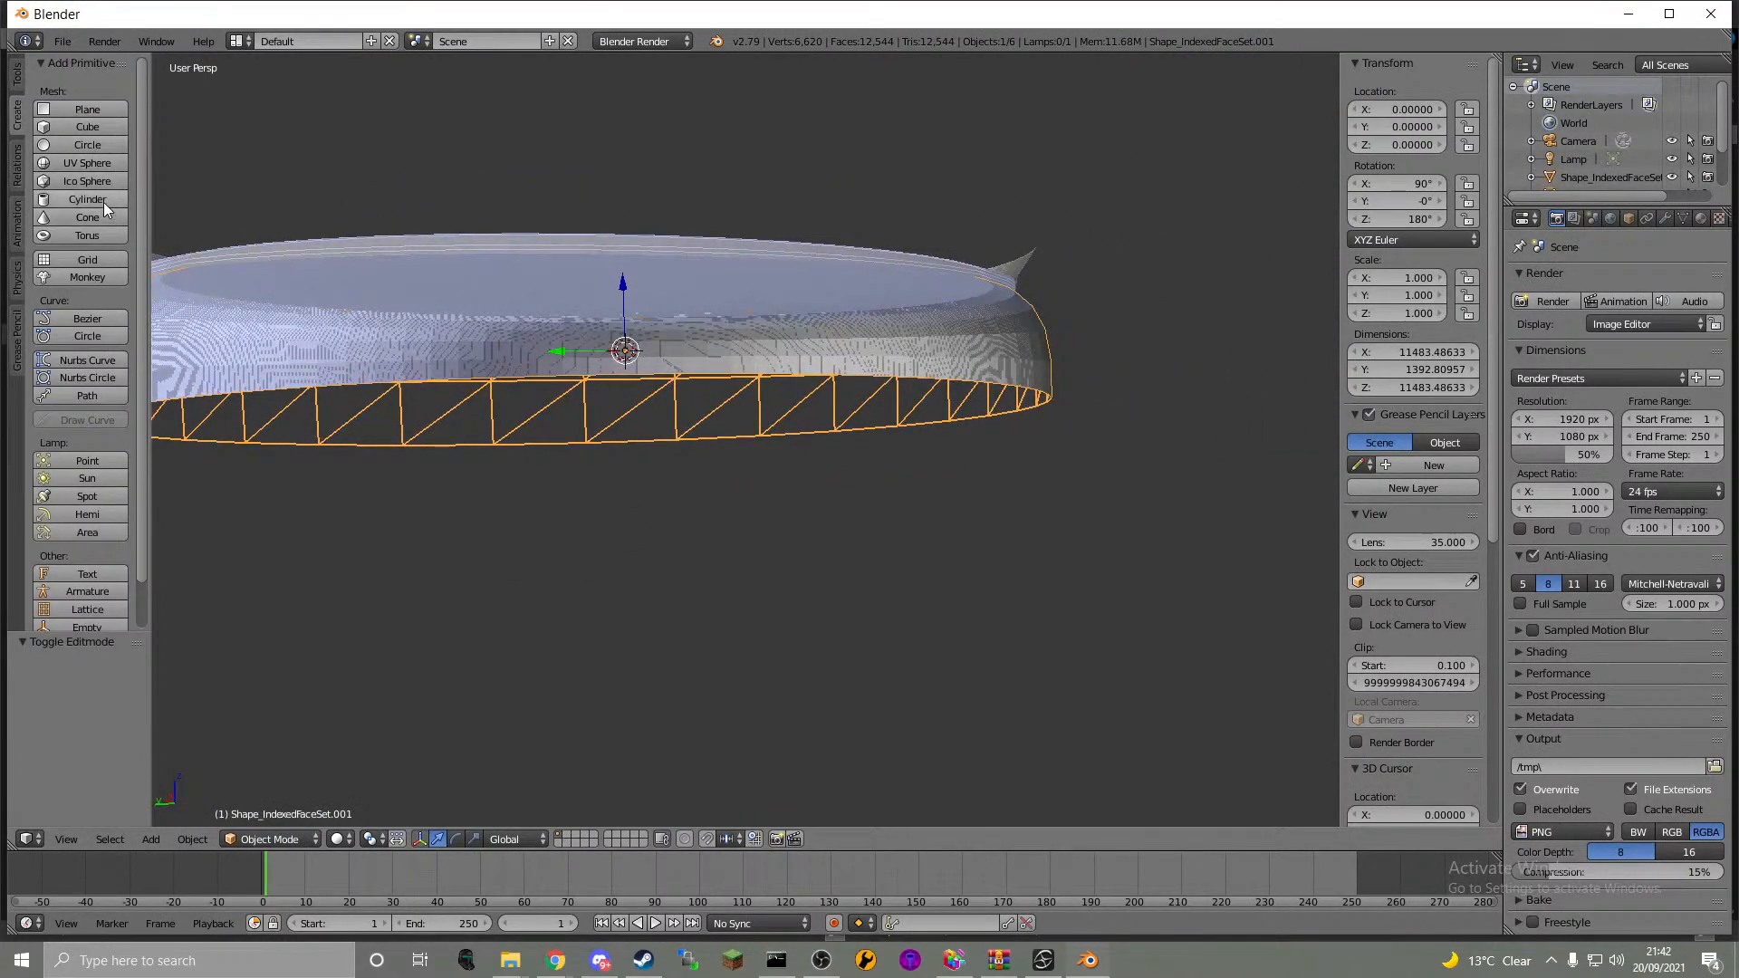
{"action": "left_click", "coordinate": [103, 148]}
{"action": "mouse_move", "coordinate": [585, 241]}
{"action": "middle_mouse_down"}
{"action": "mouse_move", "coordinate": [579, 215]}
{"action": "mouse_move", "coordinate": [578, 235]}
{"action": "middle_mouse_up"}
{"action": "key", "text": "g"}
{"action": "key", "text": "z"}
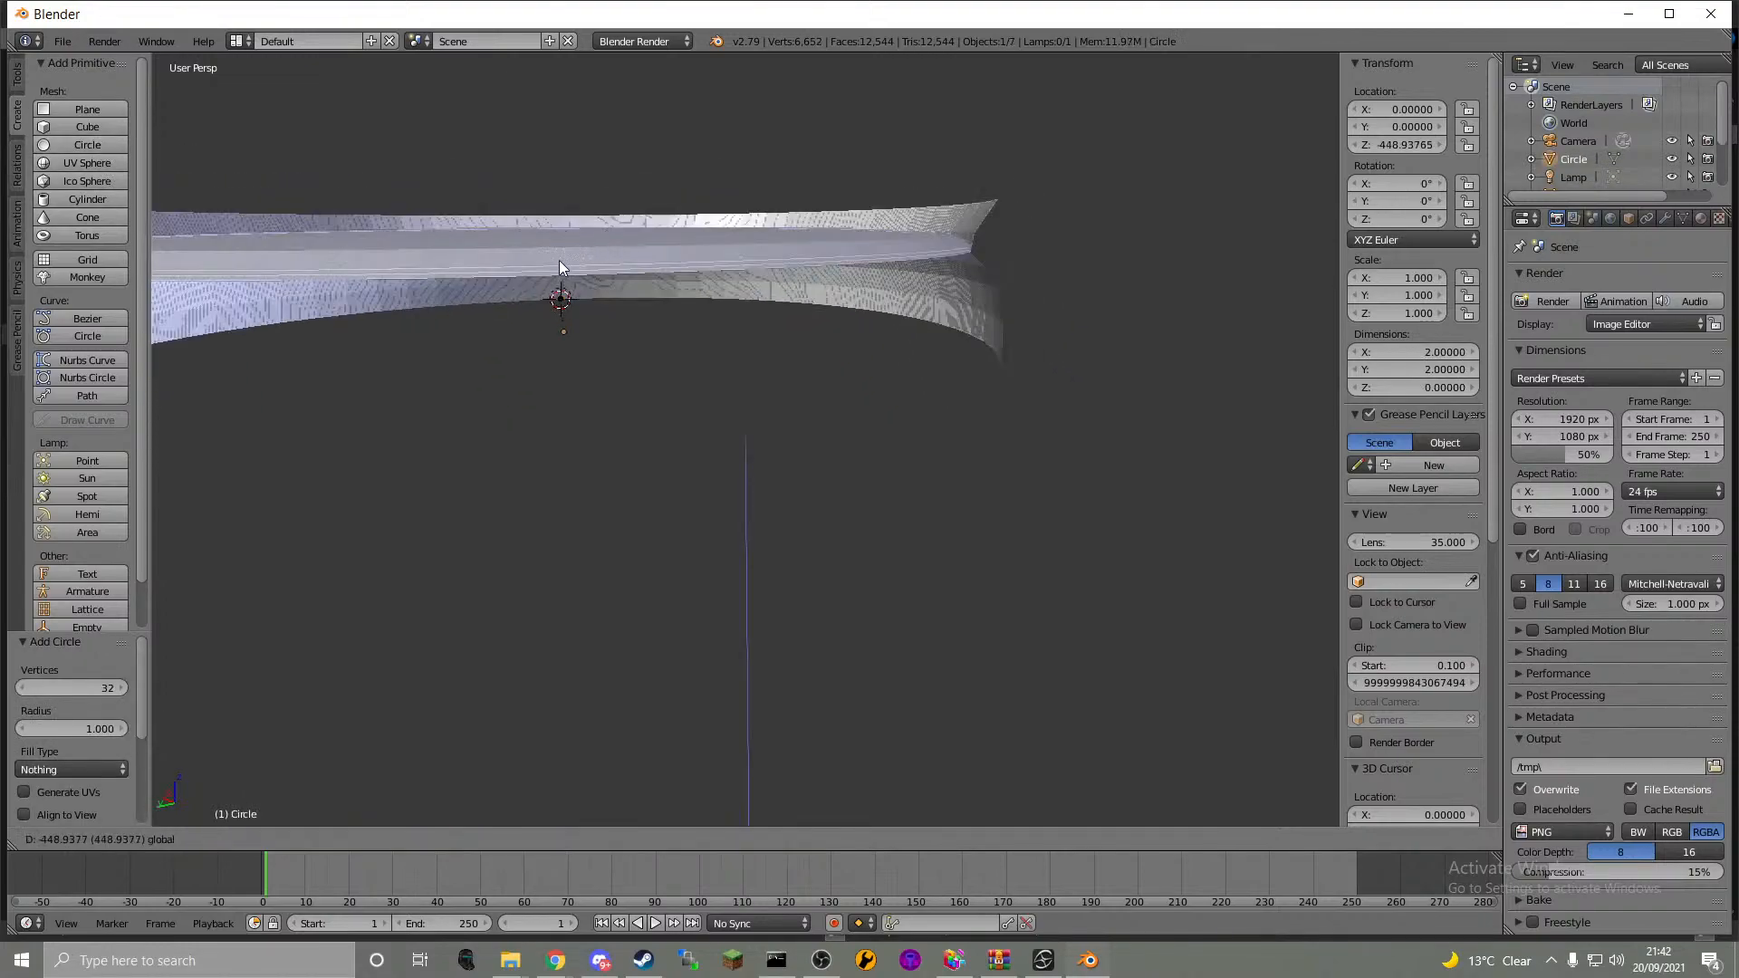
{"action": "left_click", "coordinate": [558, 259]}
- Scale the circle up to about 11302 across to match the bottom opening of the rim
{"action": "key", "text": "s"}
{"action": "left_click", "coordinate": [1274, 326]}
{"action": "key", "text": "s"}
{"action": "left_click", "coordinate": [1192, 358]}
{"action": "key", "text": "s"}
{"action": "left_click", "coordinate": [1060, 444]}
{"action": "middle_click_drag", "start_coordinate": [855, 535], "coordinate": [843, 388]}
{"action": "key", "text": "s"}
{"action": "left_click", "coordinate": [639, 422]}
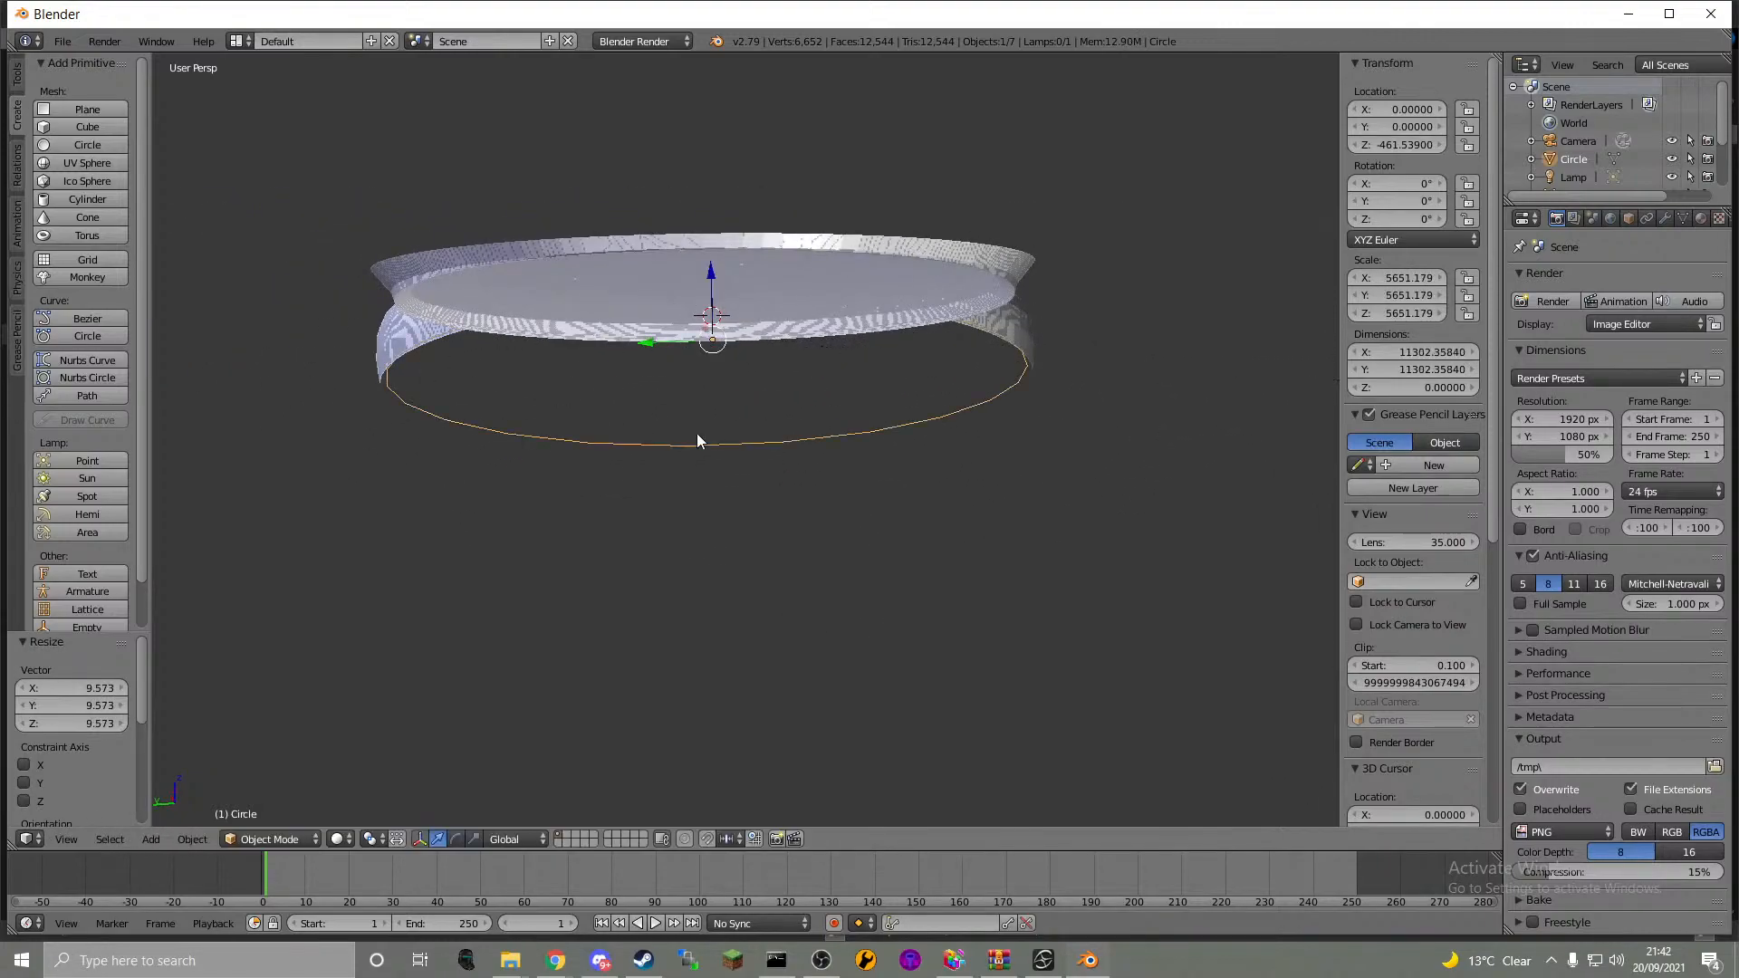
- Check the circle against the rim's bottom edge in Edit Mode, return to Object Mode and delete it
{"action": "scroll", "coordinate": [569, 457], "scroll_direction": "up", "scroll_amount": 8}
{"action": "middle_click_drag", "start_coordinate": [743, 203], "coordinate": [366, 768]}
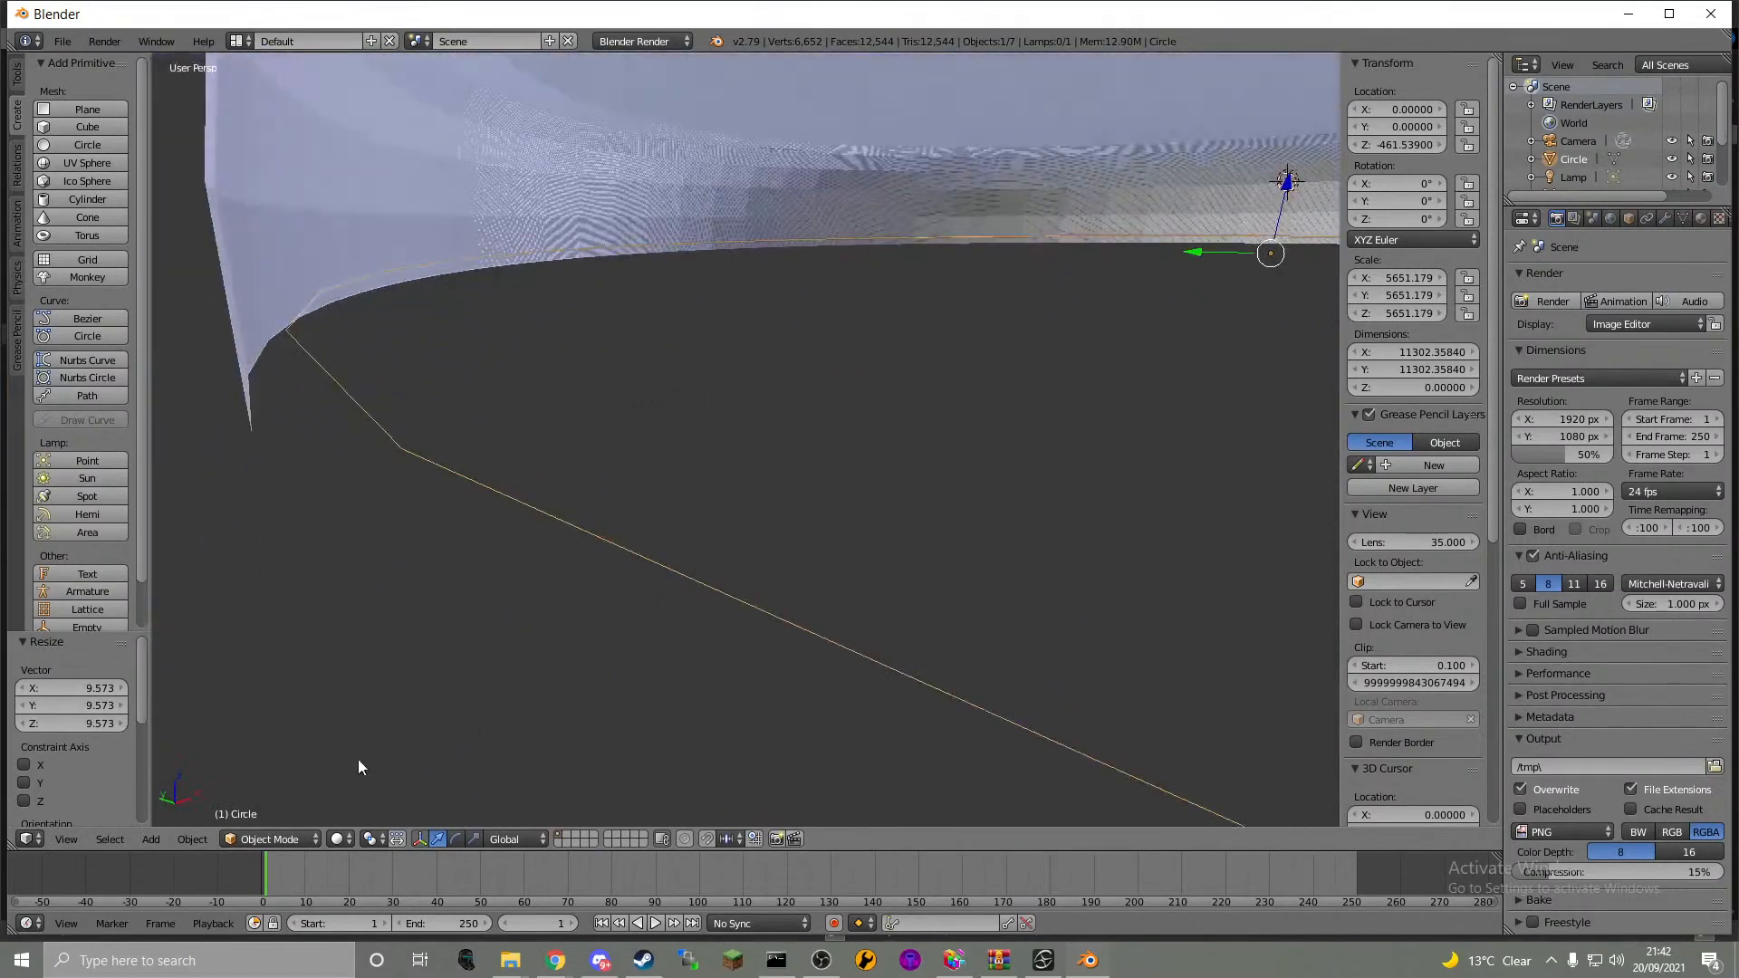
{"action": "left_click", "coordinate": [266, 846]}
{"action": "left_click", "coordinate": [269, 799]}
{"action": "left_click", "coordinate": [272, 839]}
{"action": "left_click", "coordinate": [272, 818]}
{"action": "key", "text": "x"}
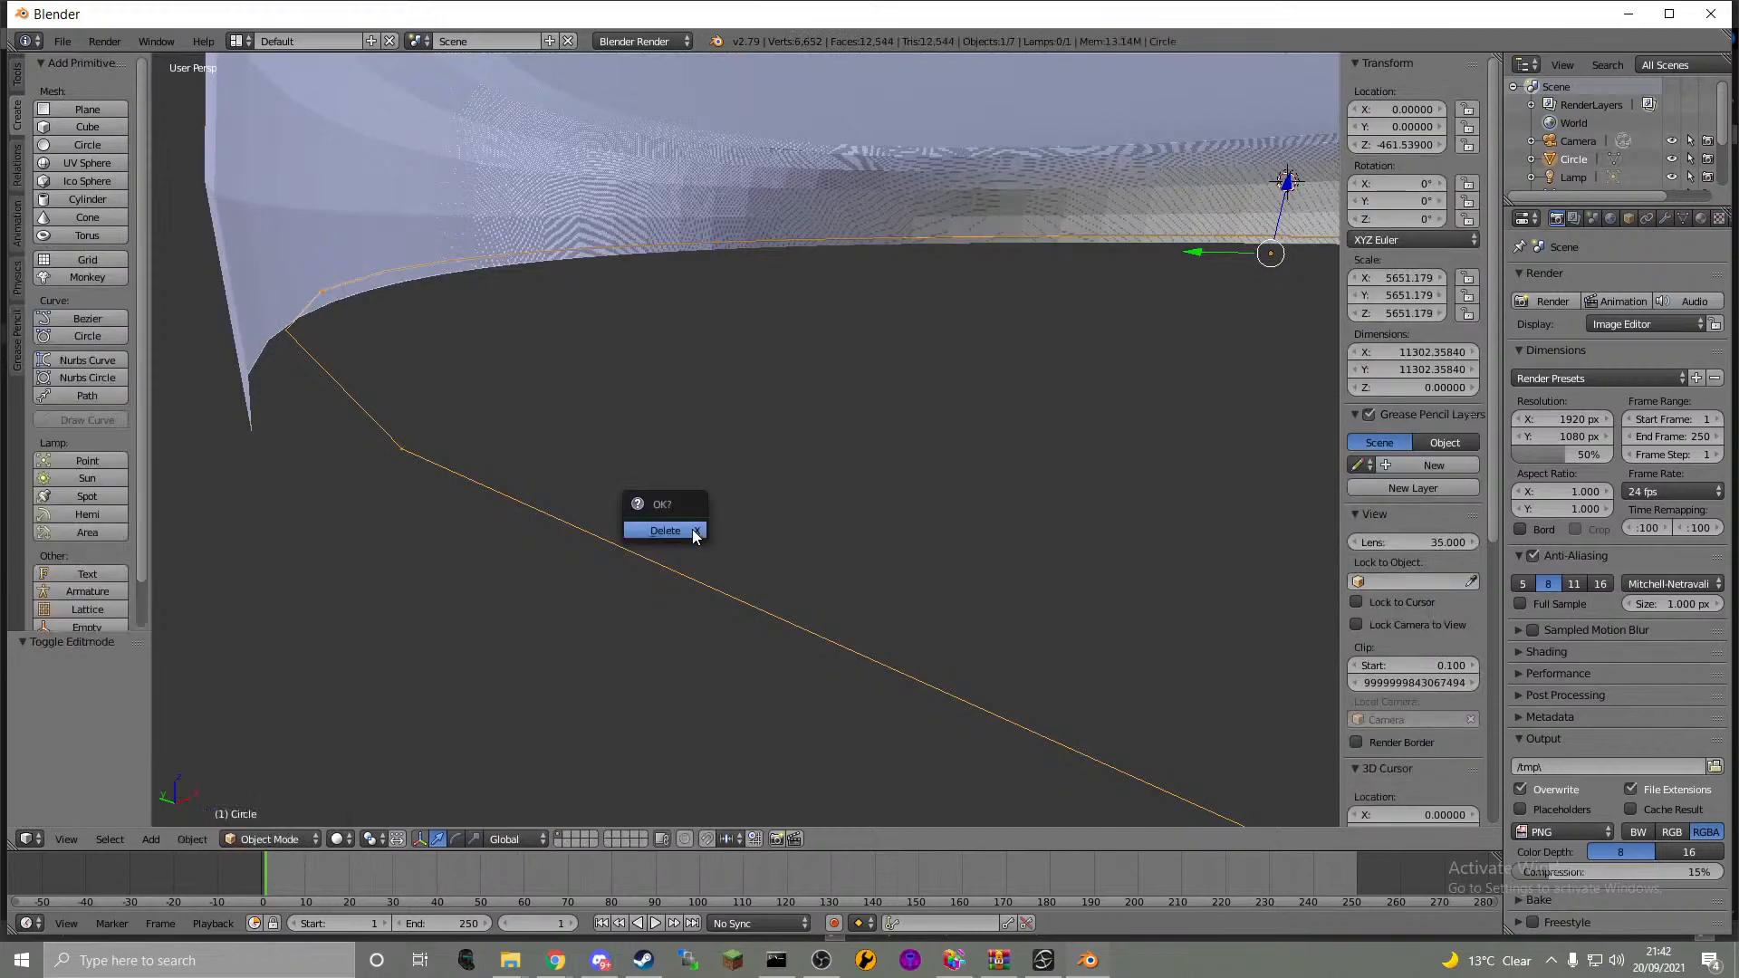
{"action": "left_click", "coordinate": [689, 529]}
- Add a 32-vertex cylinder at the mesh's center and scale it up toward the rim's size
{"action": "left_click", "coordinate": [112, 199]}
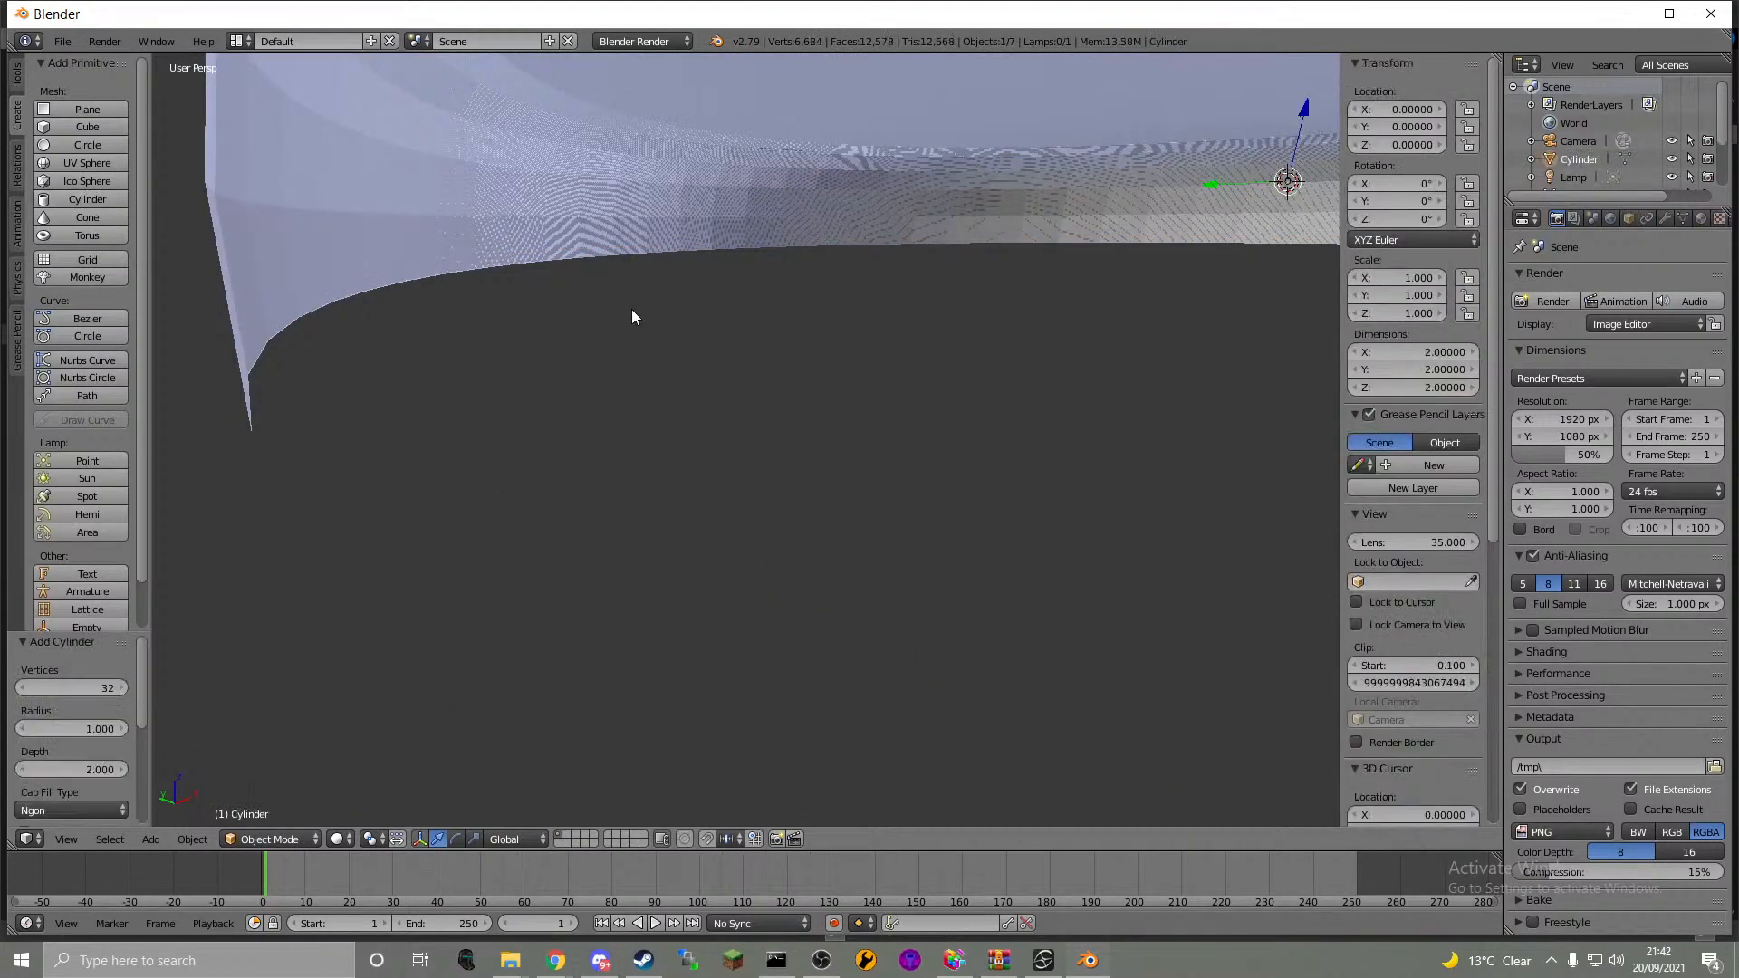
{"action": "middle_click_drag", "start_coordinate": [633, 310], "coordinate": [790, 313]}
{"action": "scroll", "coordinate": [707, 413], "scroll_direction": "down", "scroll_amount": 4}
{"action": "key", "text": "s"}
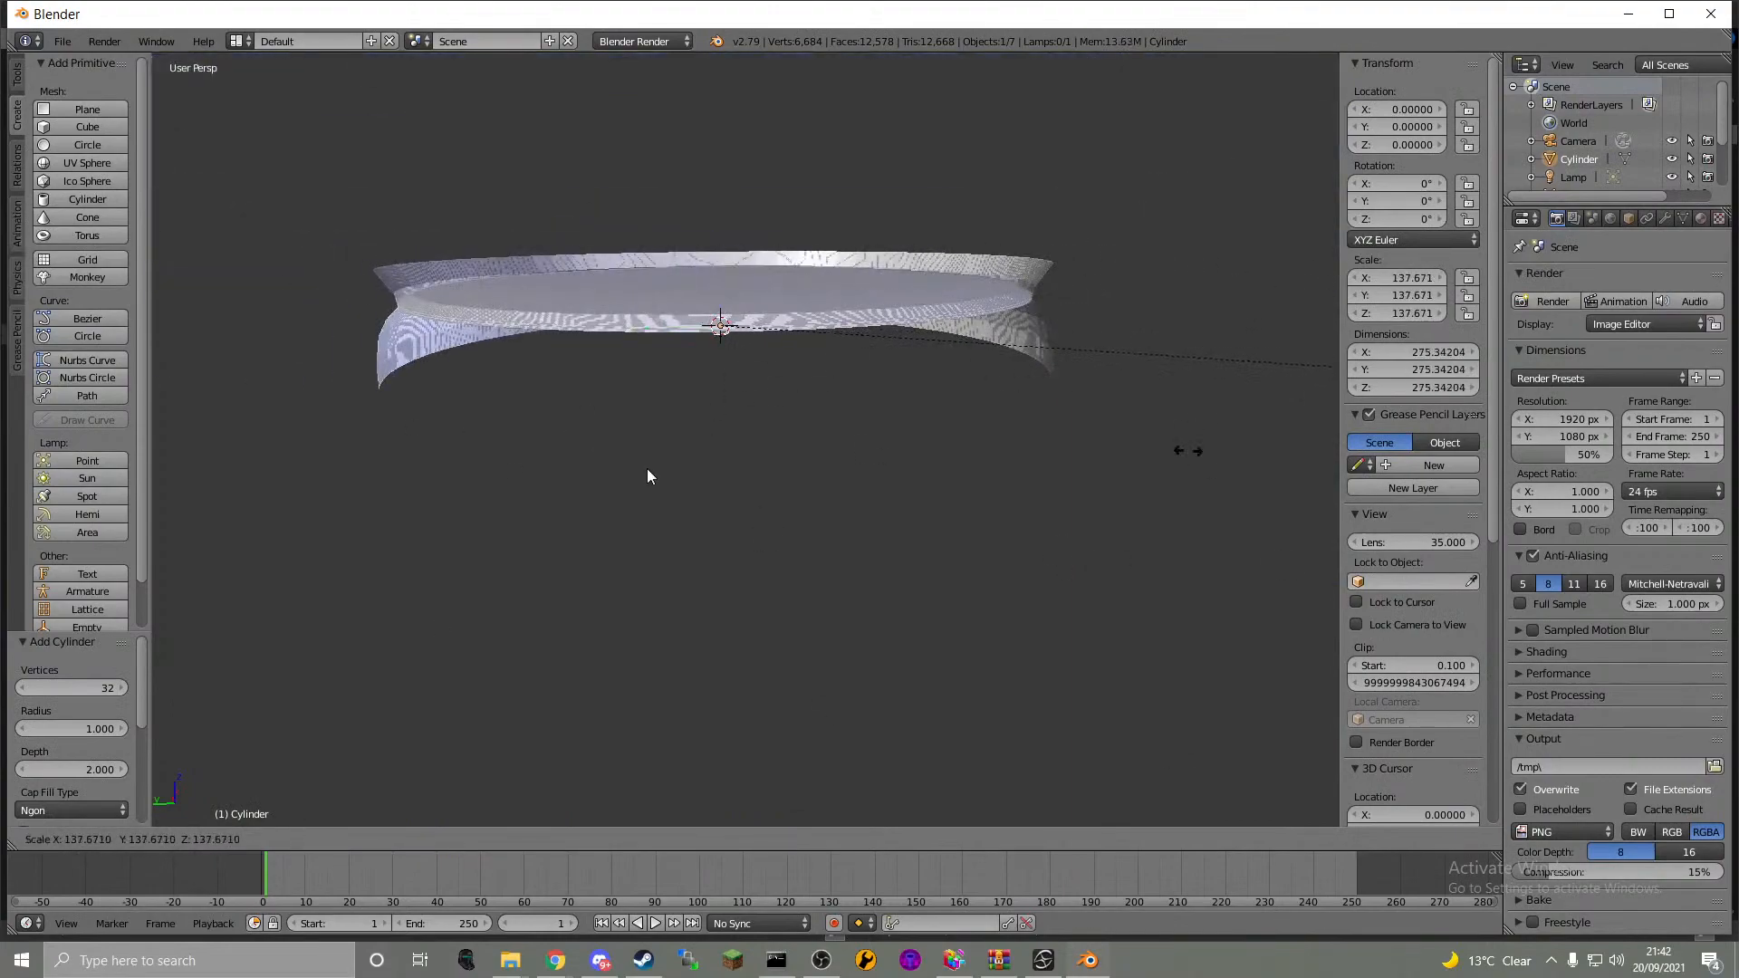
{"action": "left_click", "coordinate": [546, 603]}
{"action": "key", "text": "s"}
{"action": "left_click", "coordinate": [460, 712]}
- Undo the scaling of the cylinder and delete it
{"action": "key", "text": "ctrl+z"}
{"action": "key", "text": "ctrl+z"}
{"action": "key", "text": "ctrl+z"}
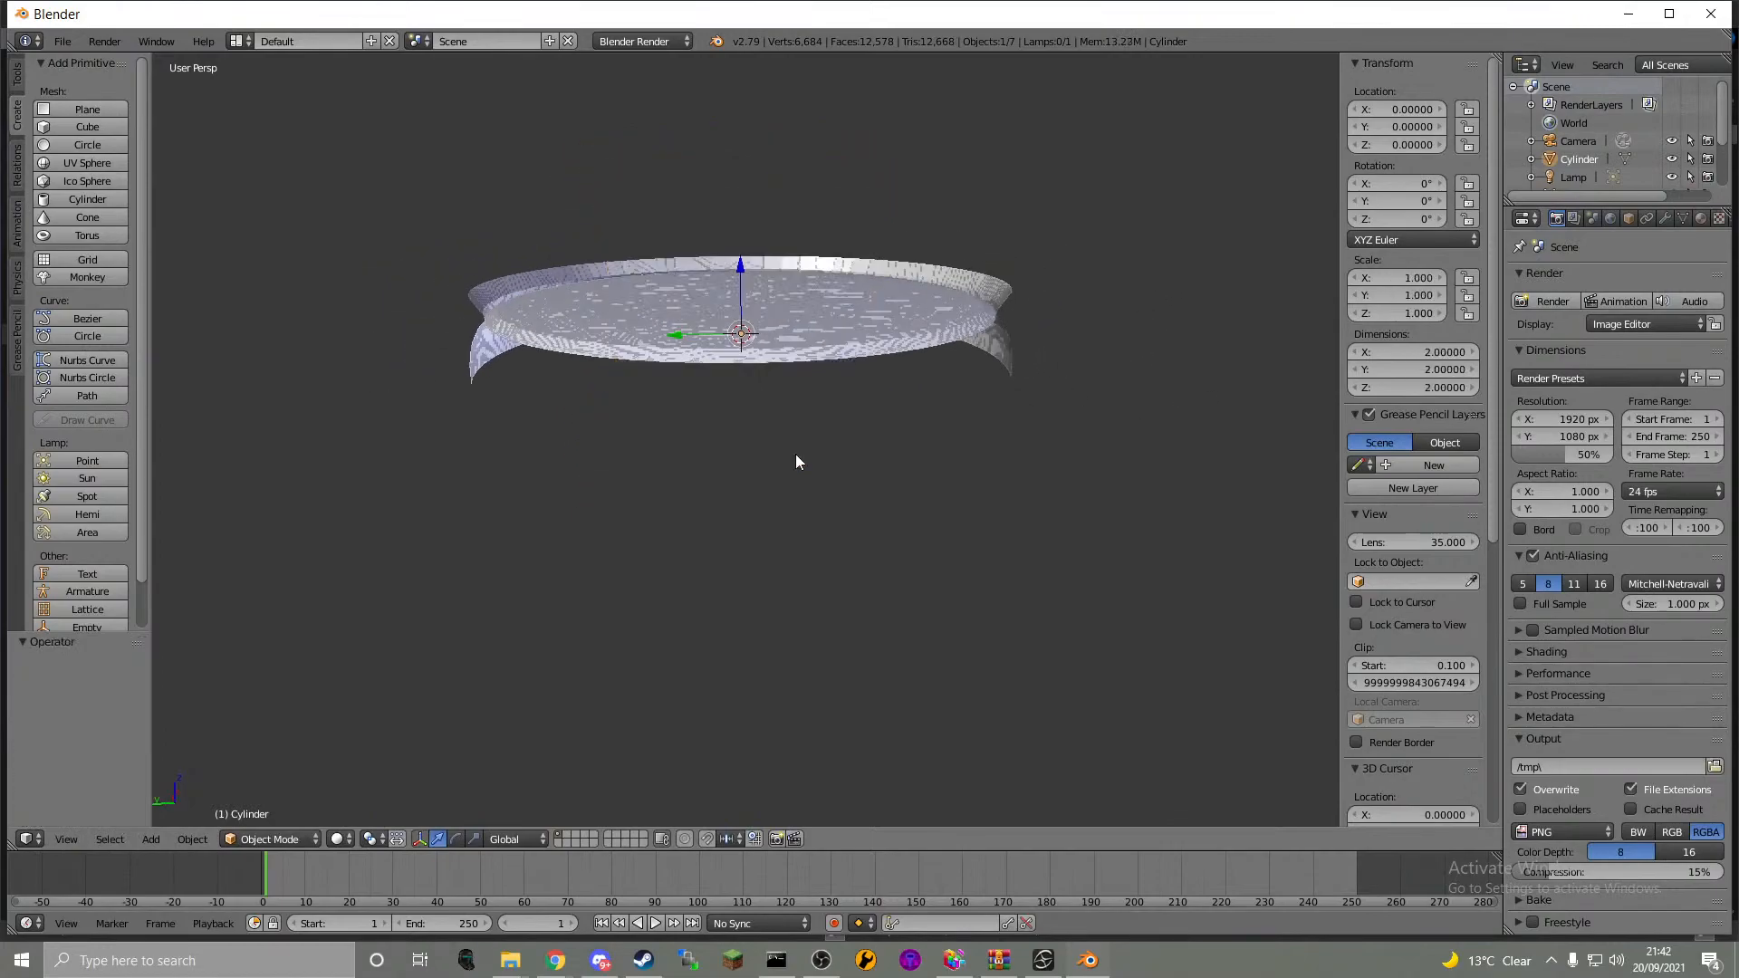
{"action": "middle_click_drag", "start_coordinate": [795, 461], "coordinate": [862, 364]}
{"action": "key", "text": "Delete"}
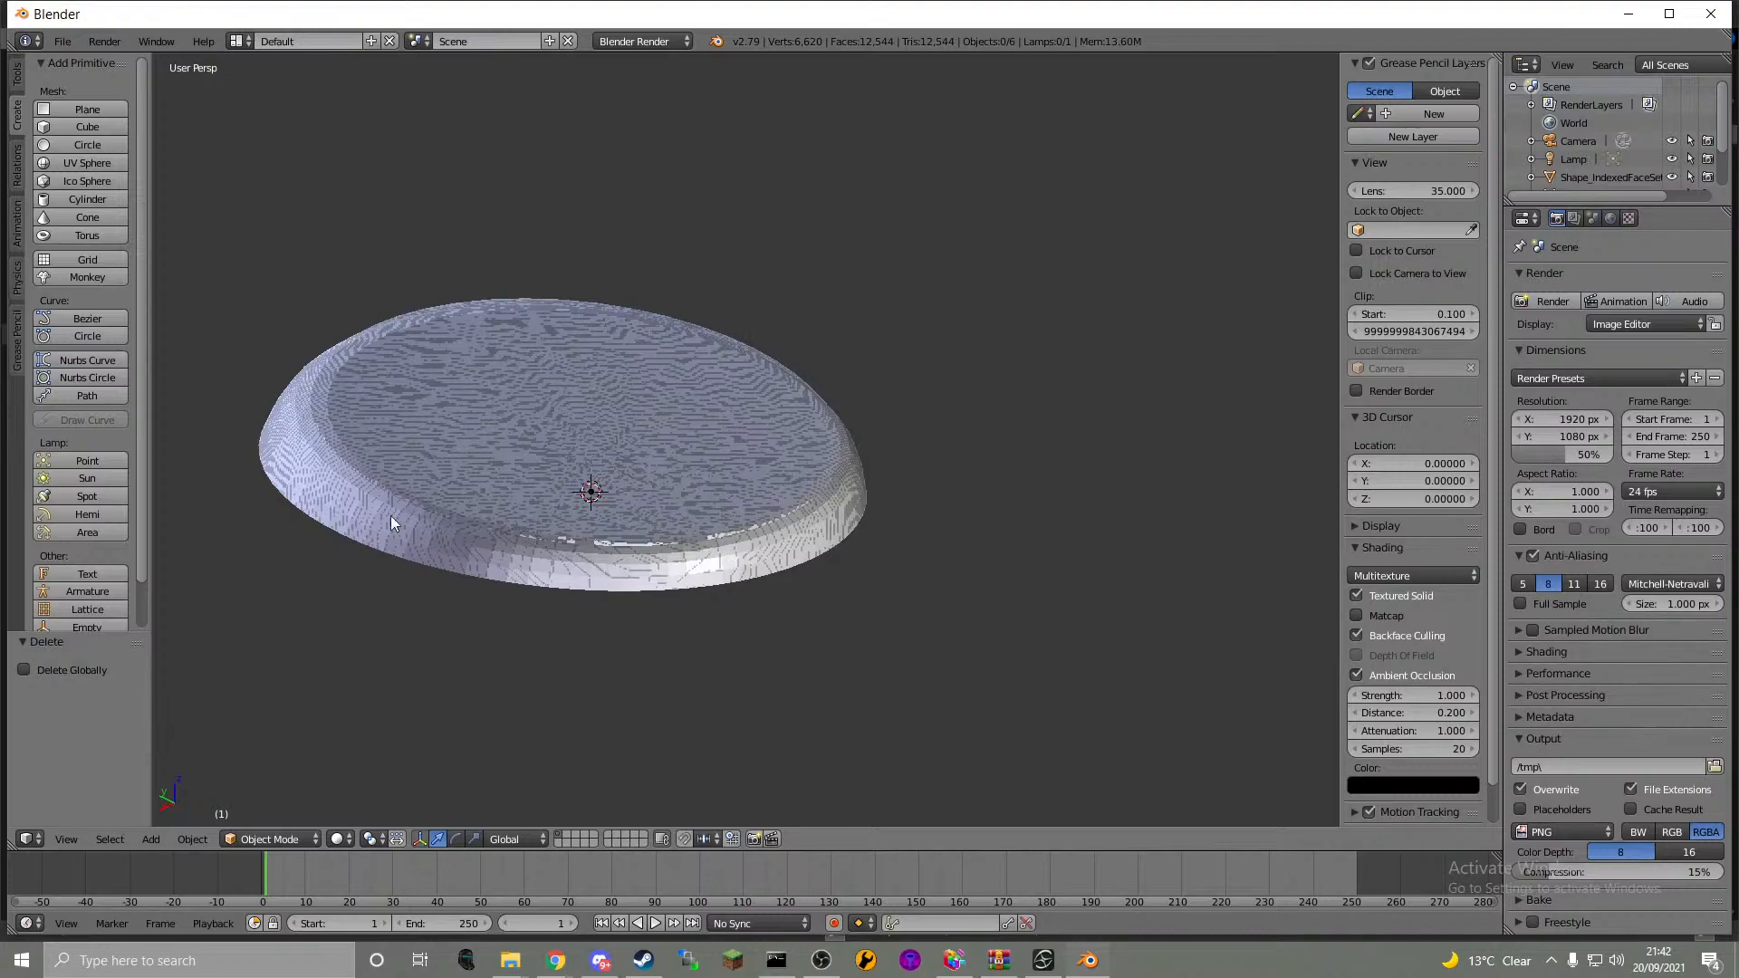
- Add a new cylinder at the mesh's center and set its vertices to 500
{"action": "left_click", "coordinate": [88, 200]}
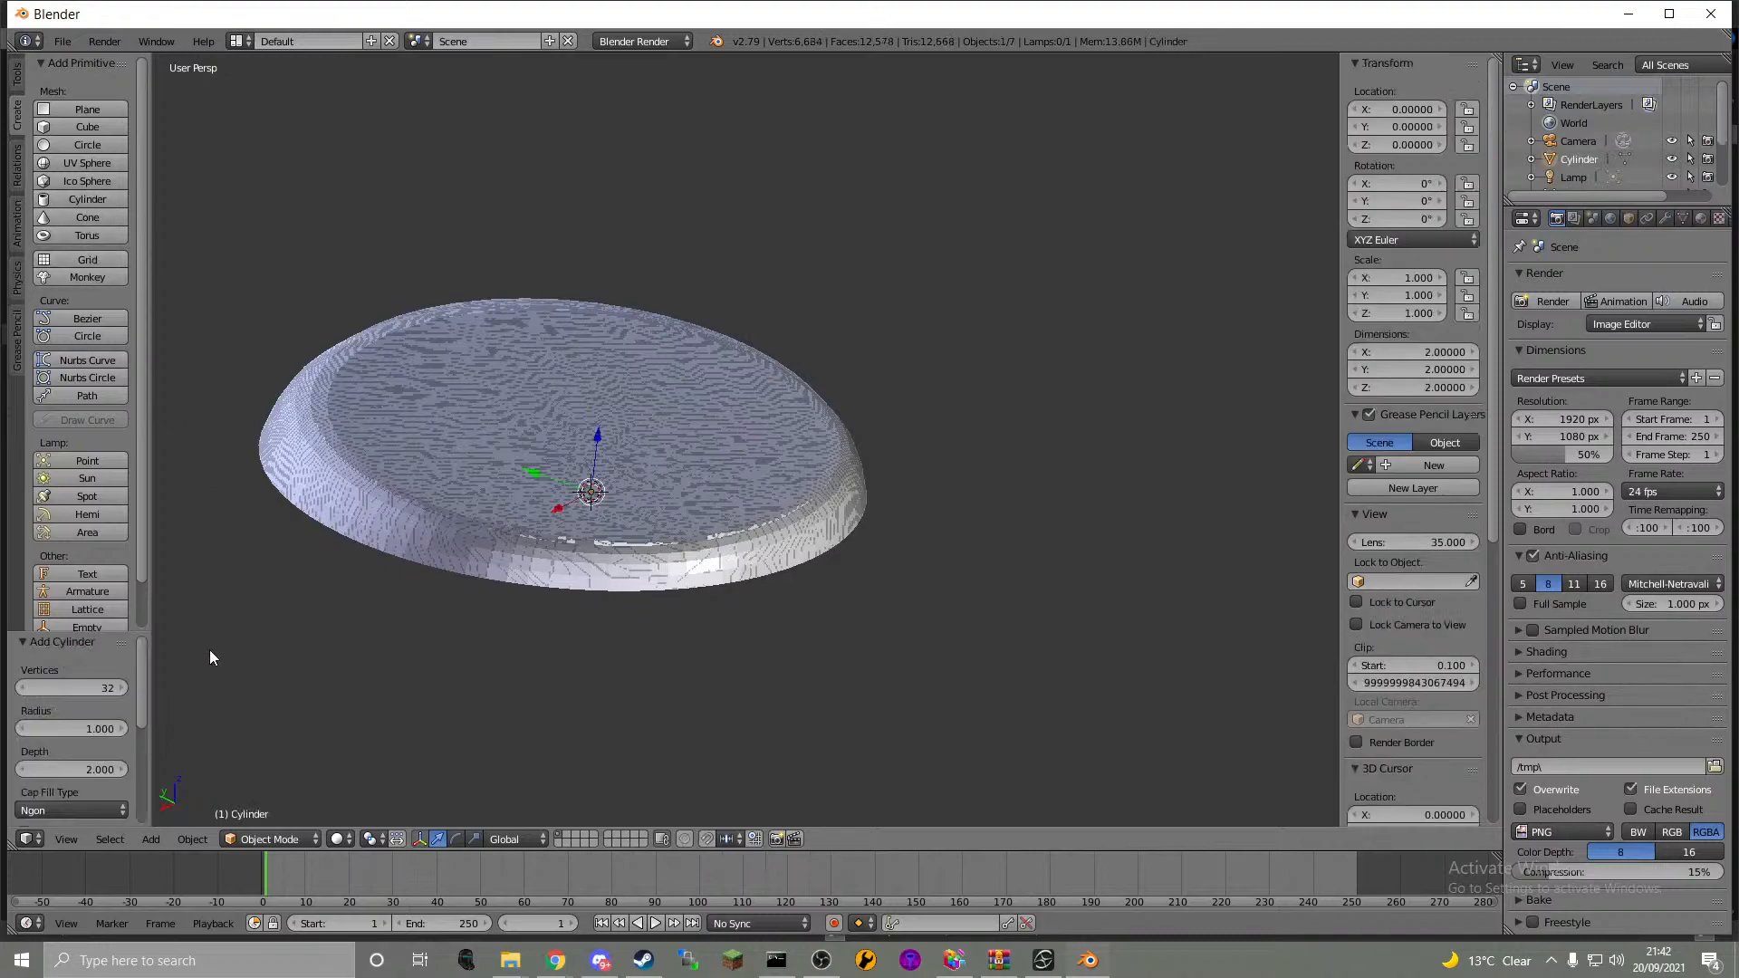
{"action": "left_click", "coordinate": [94, 688]}
{"action": "type", "text": "500"}
{"action": "key", "text": "Return"}
- Scale the 500-vertex cylinder uniformly to about 11326 across so it approaches the rim's width
{"action": "scroll", "coordinate": [129, 709], "scroll_direction": "down", "scroll_amount": 2}
{"action": "scroll", "coordinate": [135, 703], "scroll_direction": "down", "scroll_amount": 5}
{"action": "middle_click_drag", "start_coordinate": [172, 705], "coordinate": [955, 489]}
{"action": "middle_click_drag", "start_coordinate": [448, 478], "coordinate": [683, 290]}
{"action": "key", "text": "s"}
{"action": "left_click", "coordinate": [731, 840]}
{"action": "key", "text": "s"}
{"action": "left_click", "coordinate": [704, 770]}
{"action": "scroll", "coordinate": [745, 518], "scroll_direction": "down", "scroll_amount": 2}
{"action": "middle_click_drag", "start_coordinate": [745, 518], "coordinate": [897, 370]}
{"action": "key", "text": "s"}
{"action": "left_click", "coordinate": [453, 625]}
{"action": "middle_click_drag", "start_coordinate": [656, 430], "coordinate": [400, 594]}
{"action": "key", "text": "s"}
{"action": "left_click", "coordinate": [1110, 338]}
{"action": "middle_click_drag", "start_coordinate": [990, 287], "coordinate": [1040, 396]}
- Disable Ambient Occlusion in the 3D view's shading settings and check the cylinder's surface
{"action": "scroll", "coordinate": [1473, 572], "scroll_direction": "down", "scroll_amount": 10}
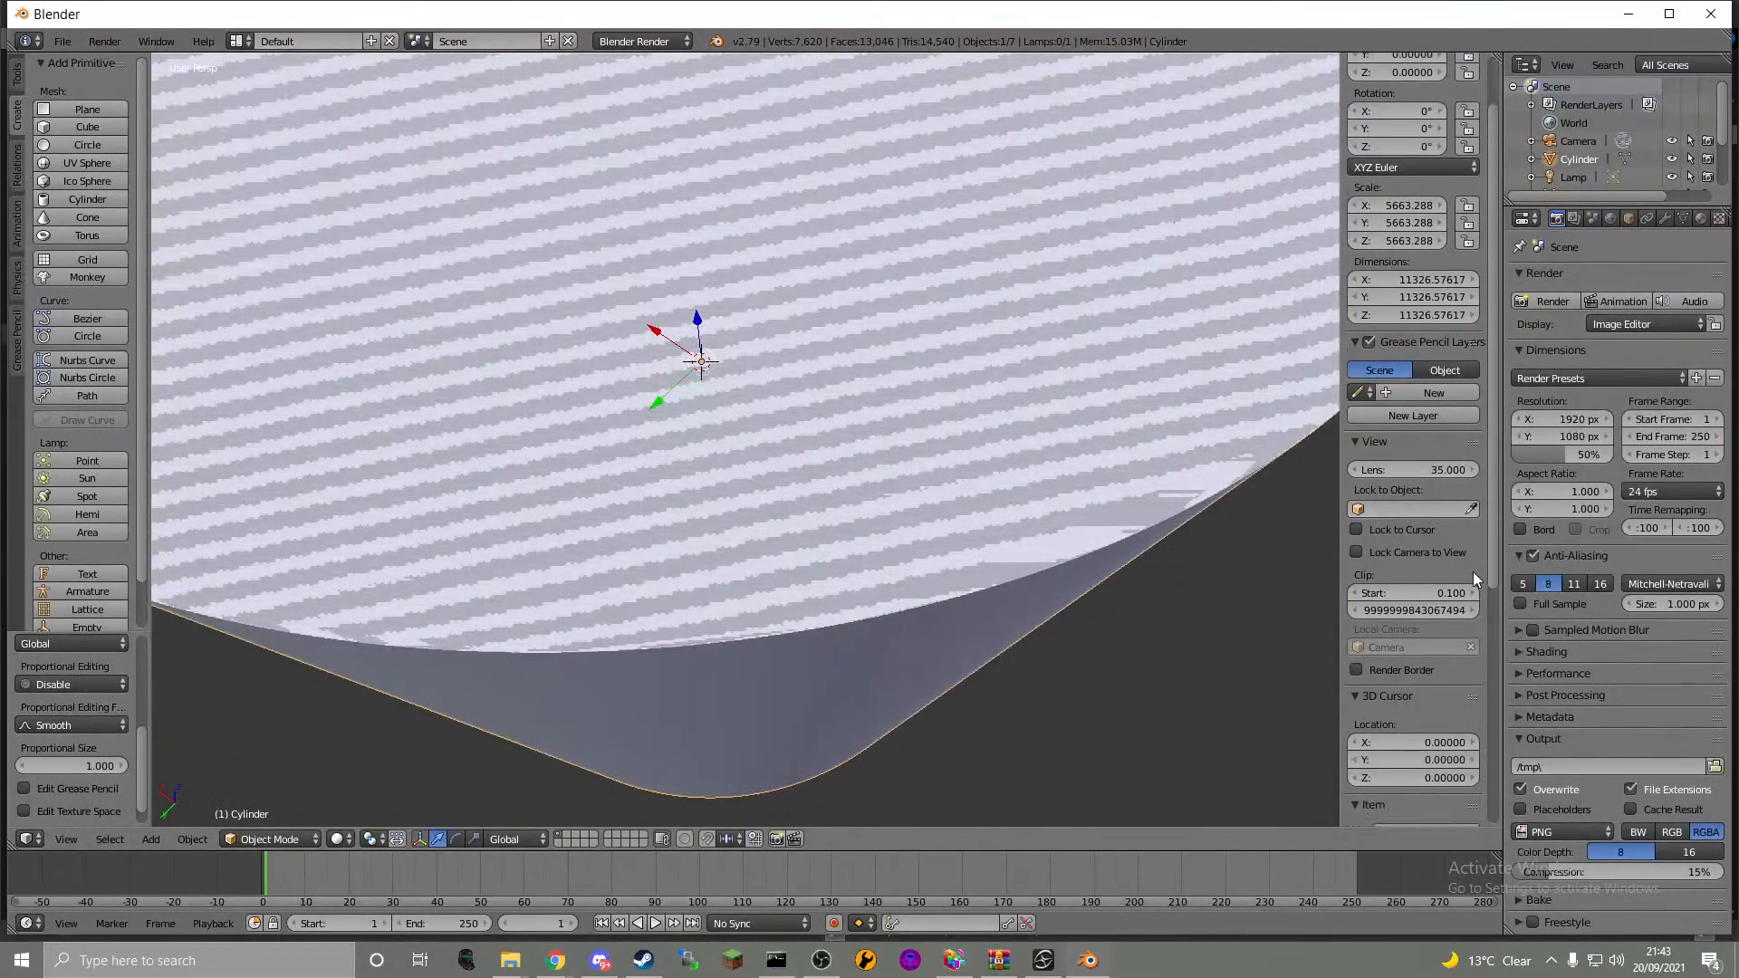
{"action": "left_click", "coordinate": [1395, 682]}
{"action": "middle_click_drag", "start_coordinate": [1123, 612], "coordinate": [1062, 587]}
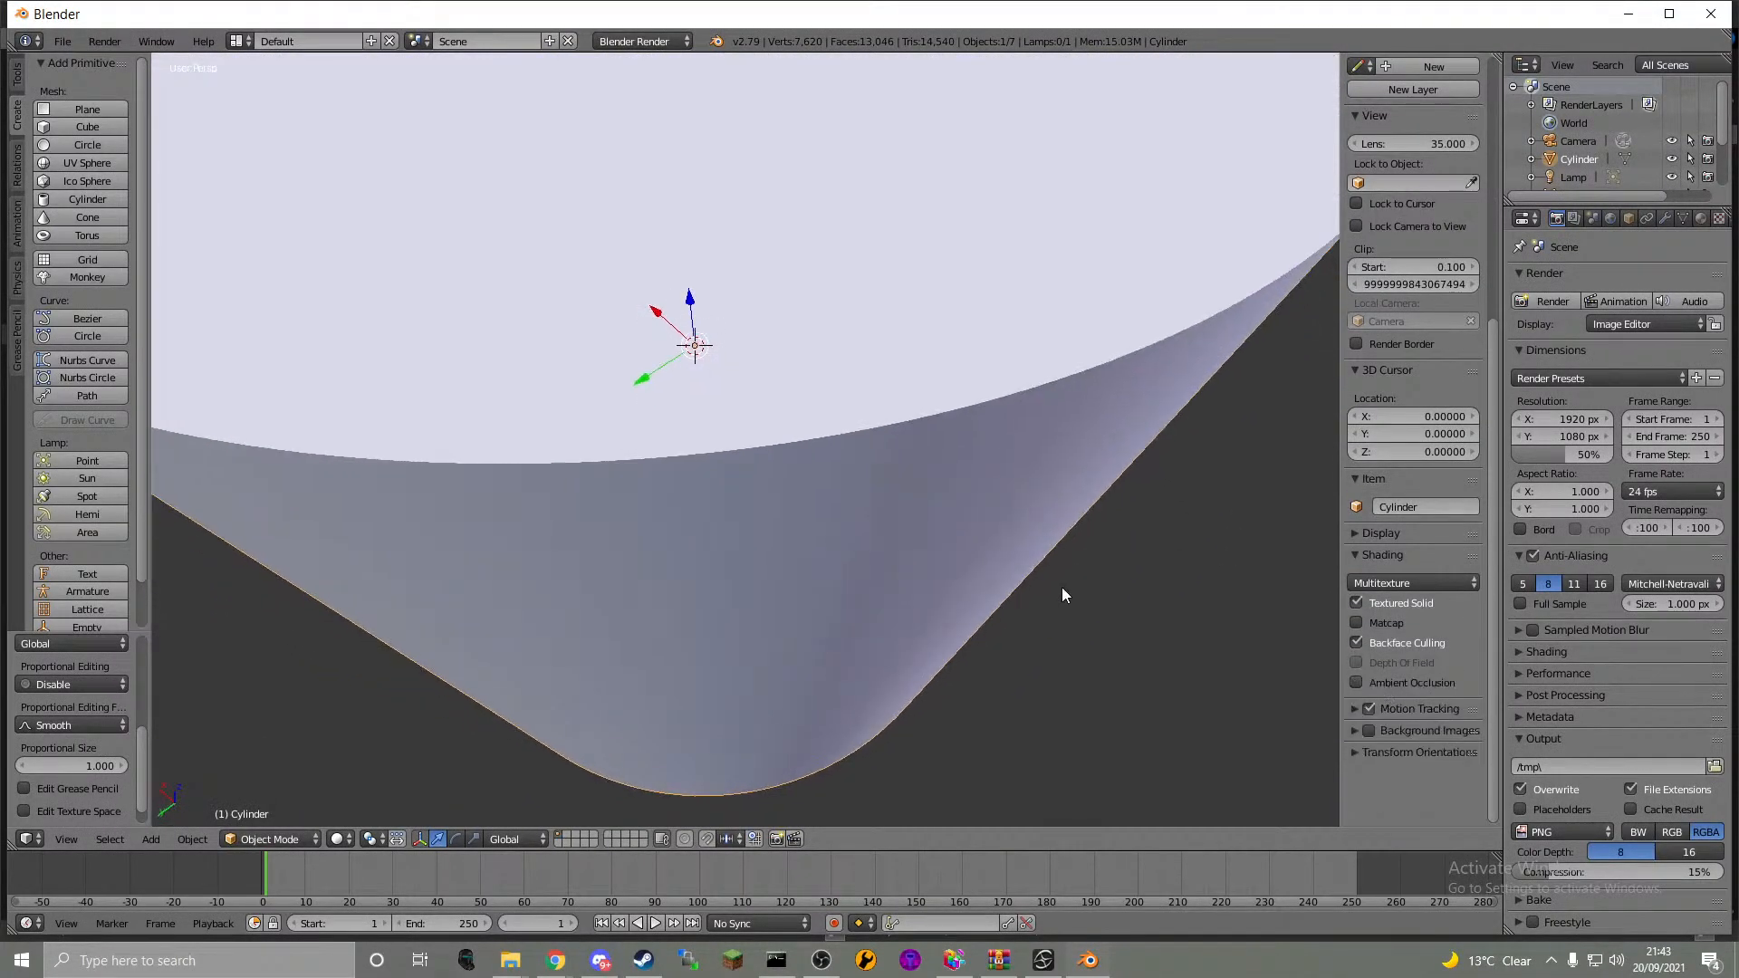
{"action": "middle_click_drag", "start_coordinate": [938, 590], "coordinate": [1025, 550]}
- Check the cylinder's geometry in Edit Mode, return to Object Mode and delete the cylinder
{"action": "left_click", "coordinate": [281, 839]}
{"action": "left_click", "coordinate": [295, 802]}
{"action": "key", "text": "a"}
{"action": "key", "text": "a"}
{"action": "scroll", "coordinate": [905, 459], "scroll_direction": "down", "scroll_amount": 8}
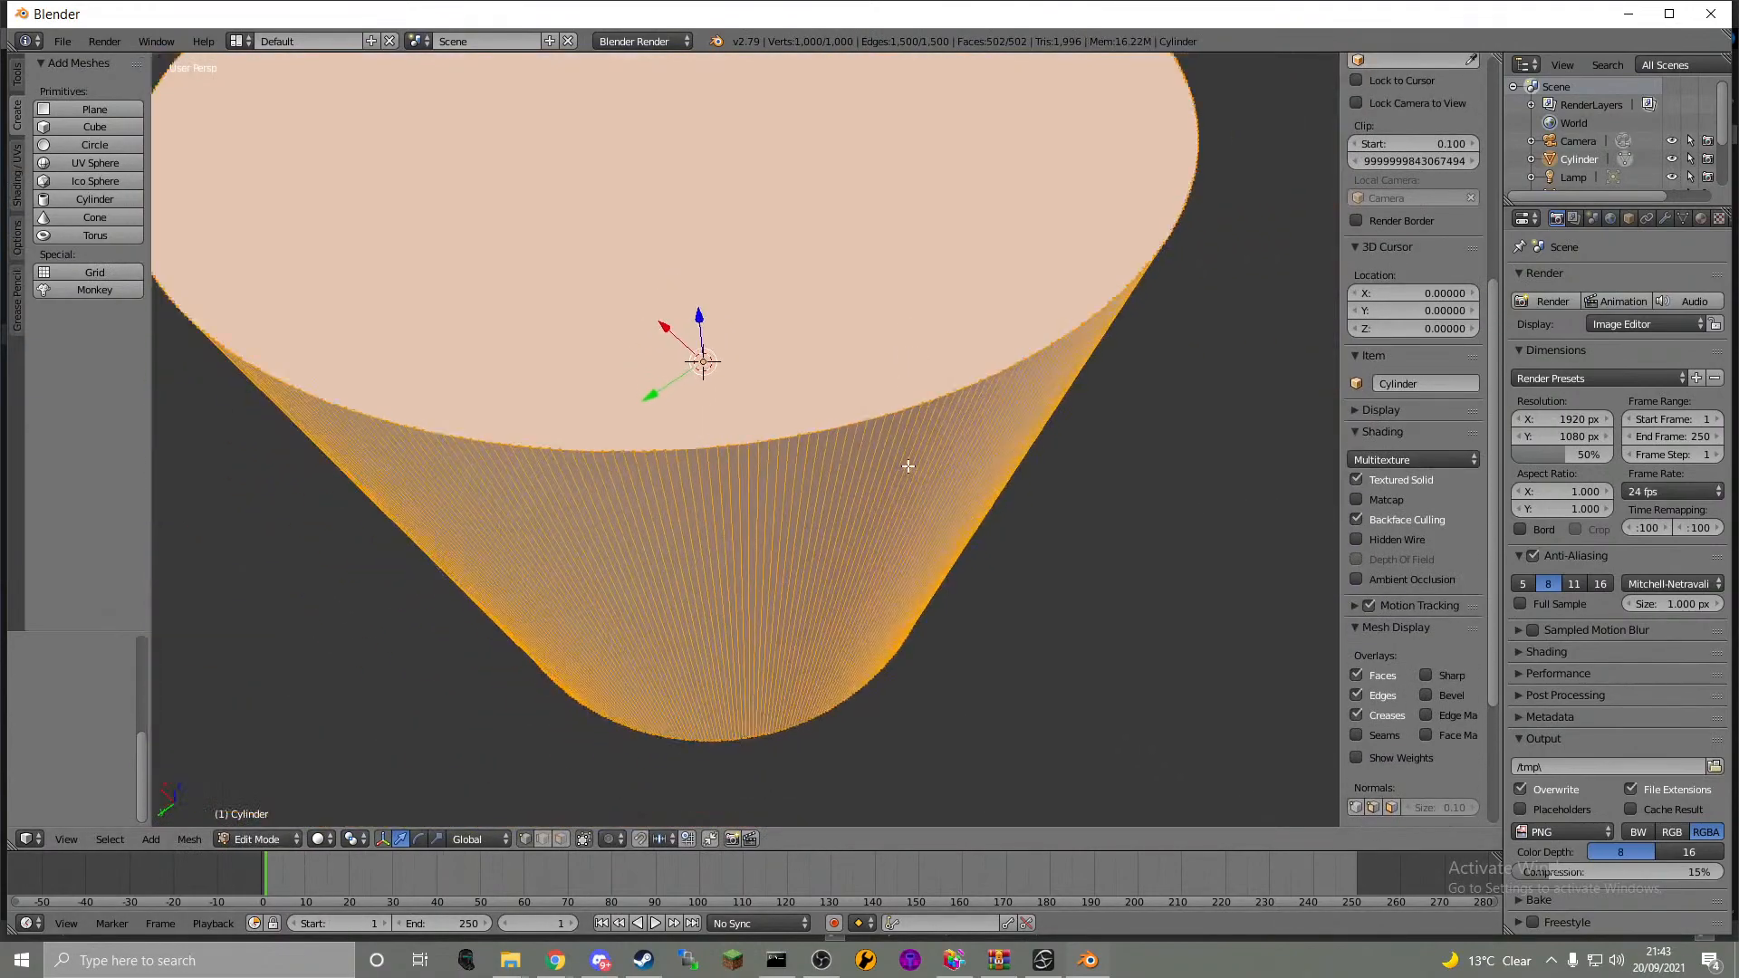
{"action": "left_click", "coordinate": [262, 839]}
{"action": "left_click", "coordinate": [290, 817]}
{"action": "key", "text": "Delete"}
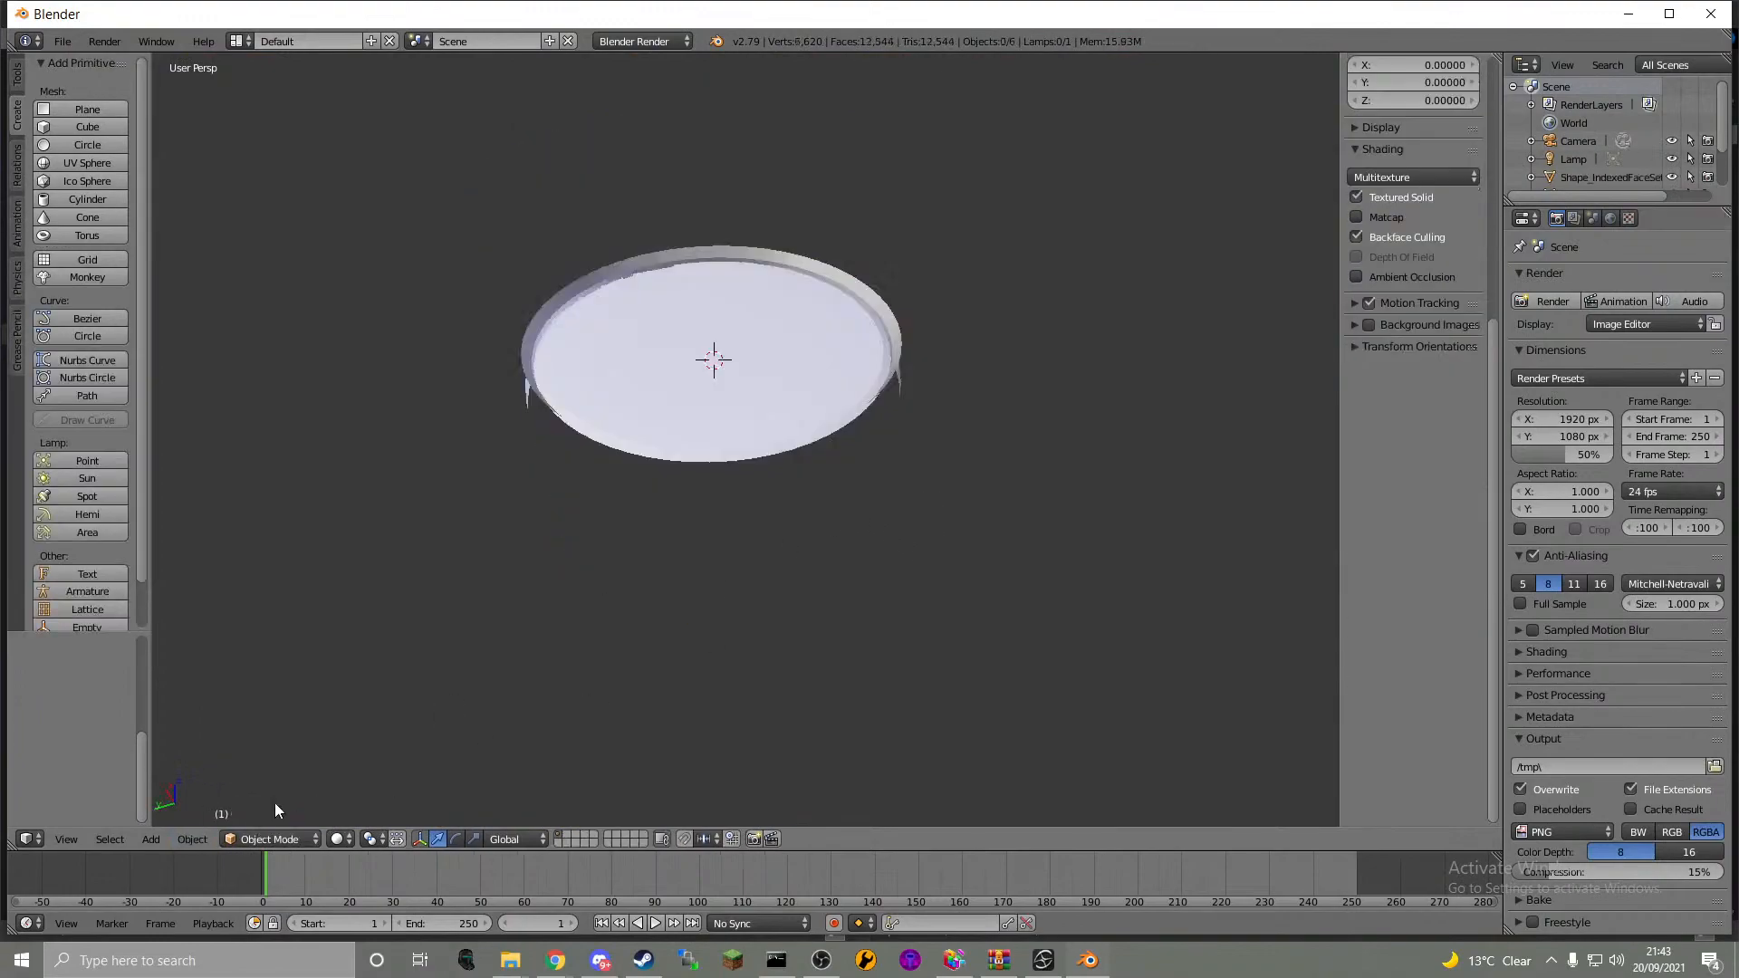
- Select the central disc of the imported model, examine its geometry in Edit Mode and return to Object Mode
{"action": "middle_click_drag", "start_coordinate": [907, 543], "coordinate": [627, 443]}
{"action": "scroll", "coordinate": [734, 391], "scroll_direction": "up", "scroll_amount": 3}
{"action": "middle_click_drag", "start_coordinate": [733, 392], "coordinate": [640, 485]}
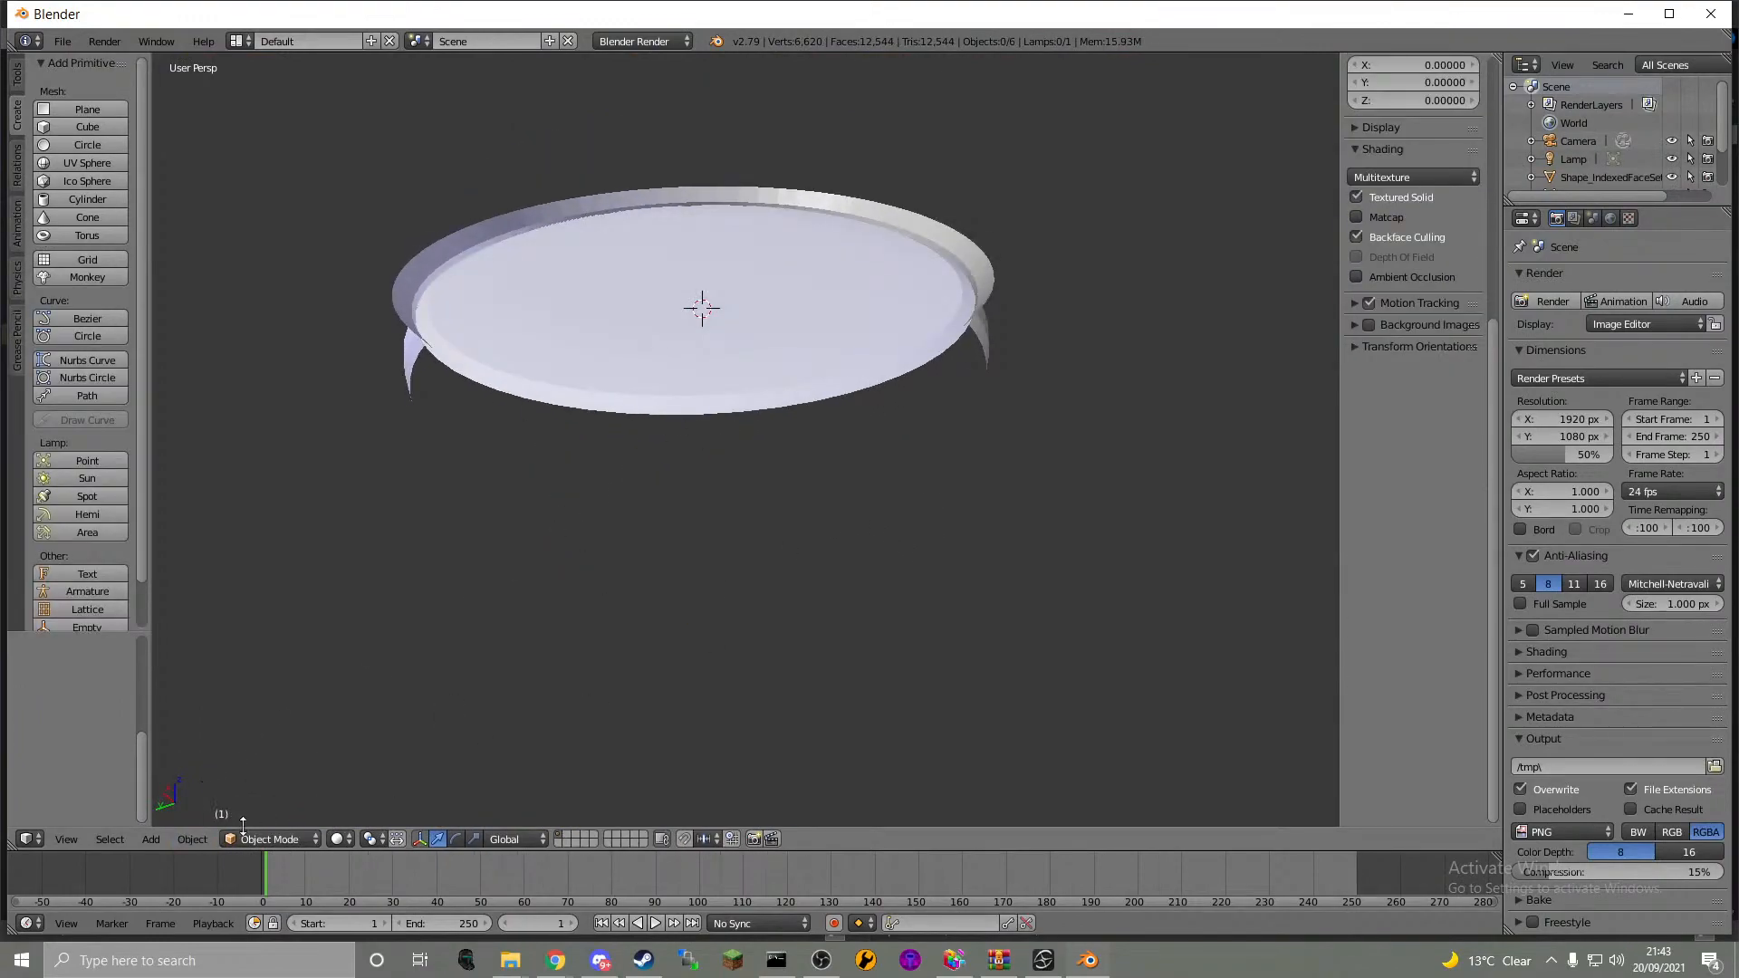
{"action": "right_click", "coordinate": [631, 389]}
{"action": "left_click", "coordinate": [259, 839]}
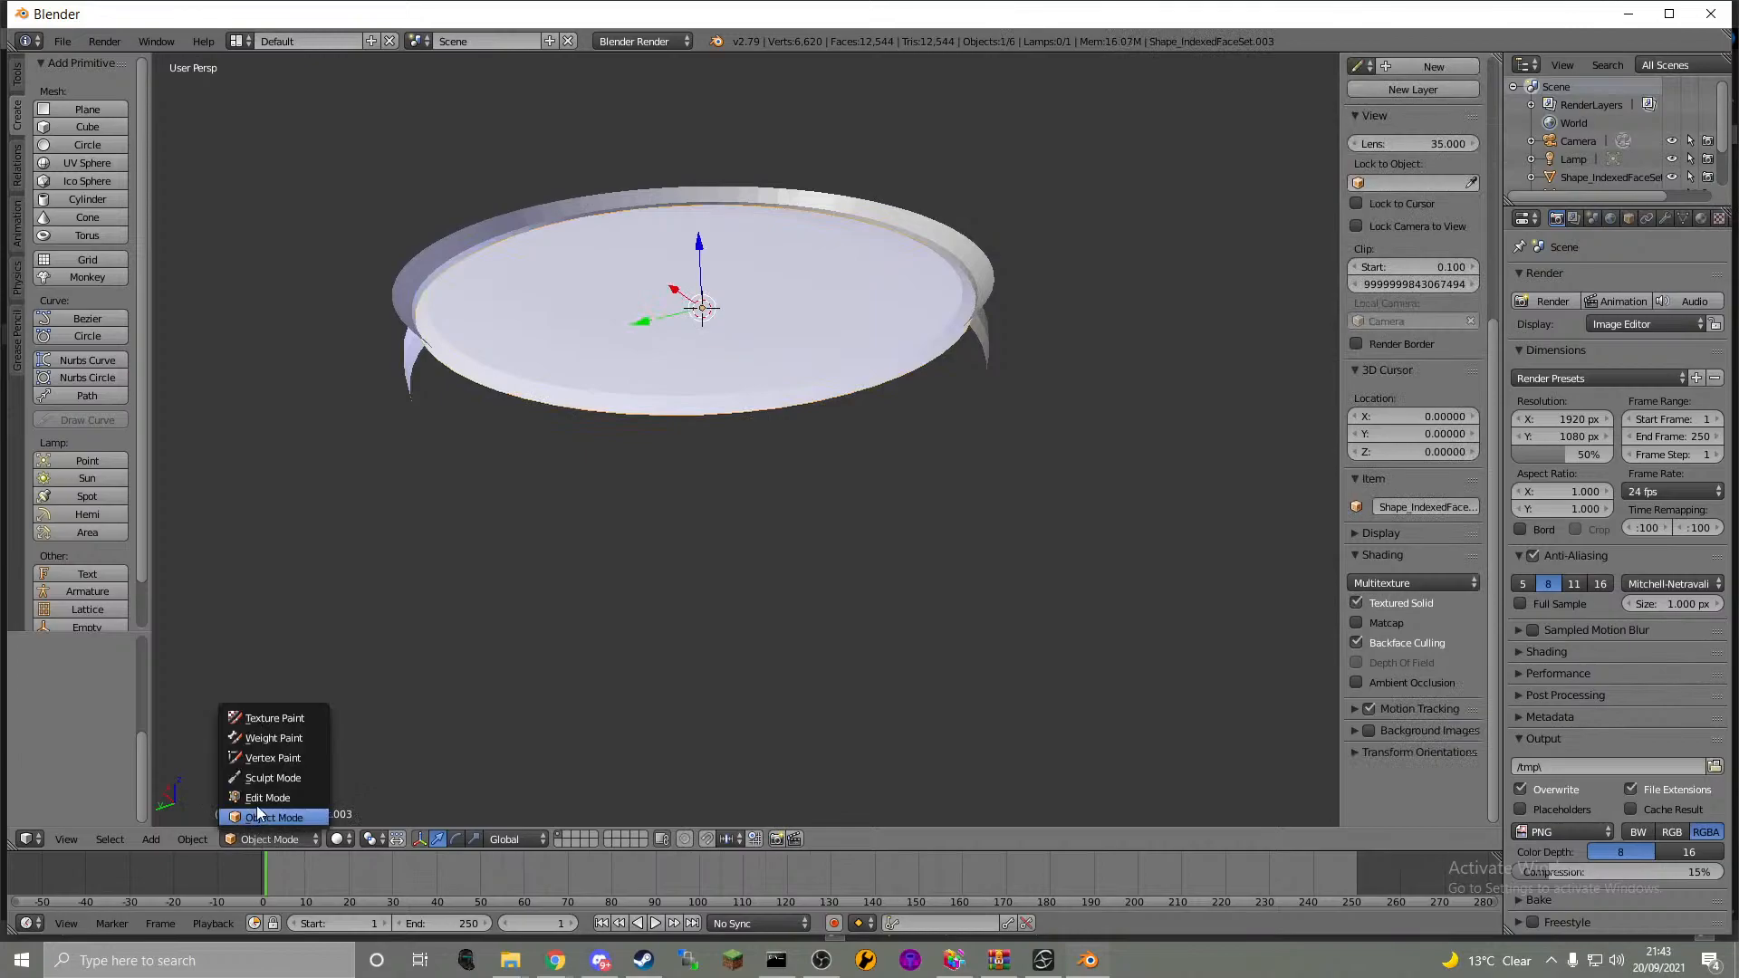
{"action": "left_click", "coordinate": [264, 798]}
{"action": "middle_click_drag", "start_coordinate": [575, 510], "coordinate": [661, 588]}
{"action": "scroll", "coordinate": [670, 580], "scroll_direction": "up", "scroll_amount": 4}
{"action": "scroll", "coordinate": [770, 507], "scroll_direction": "down", "scroll_amount": 2}
{"action": "middle_click_drag", "start_coordinate": [772, 504], "coordinate": [753, 399]}
{"action": "left_click", "coordinate": [258, 840]}
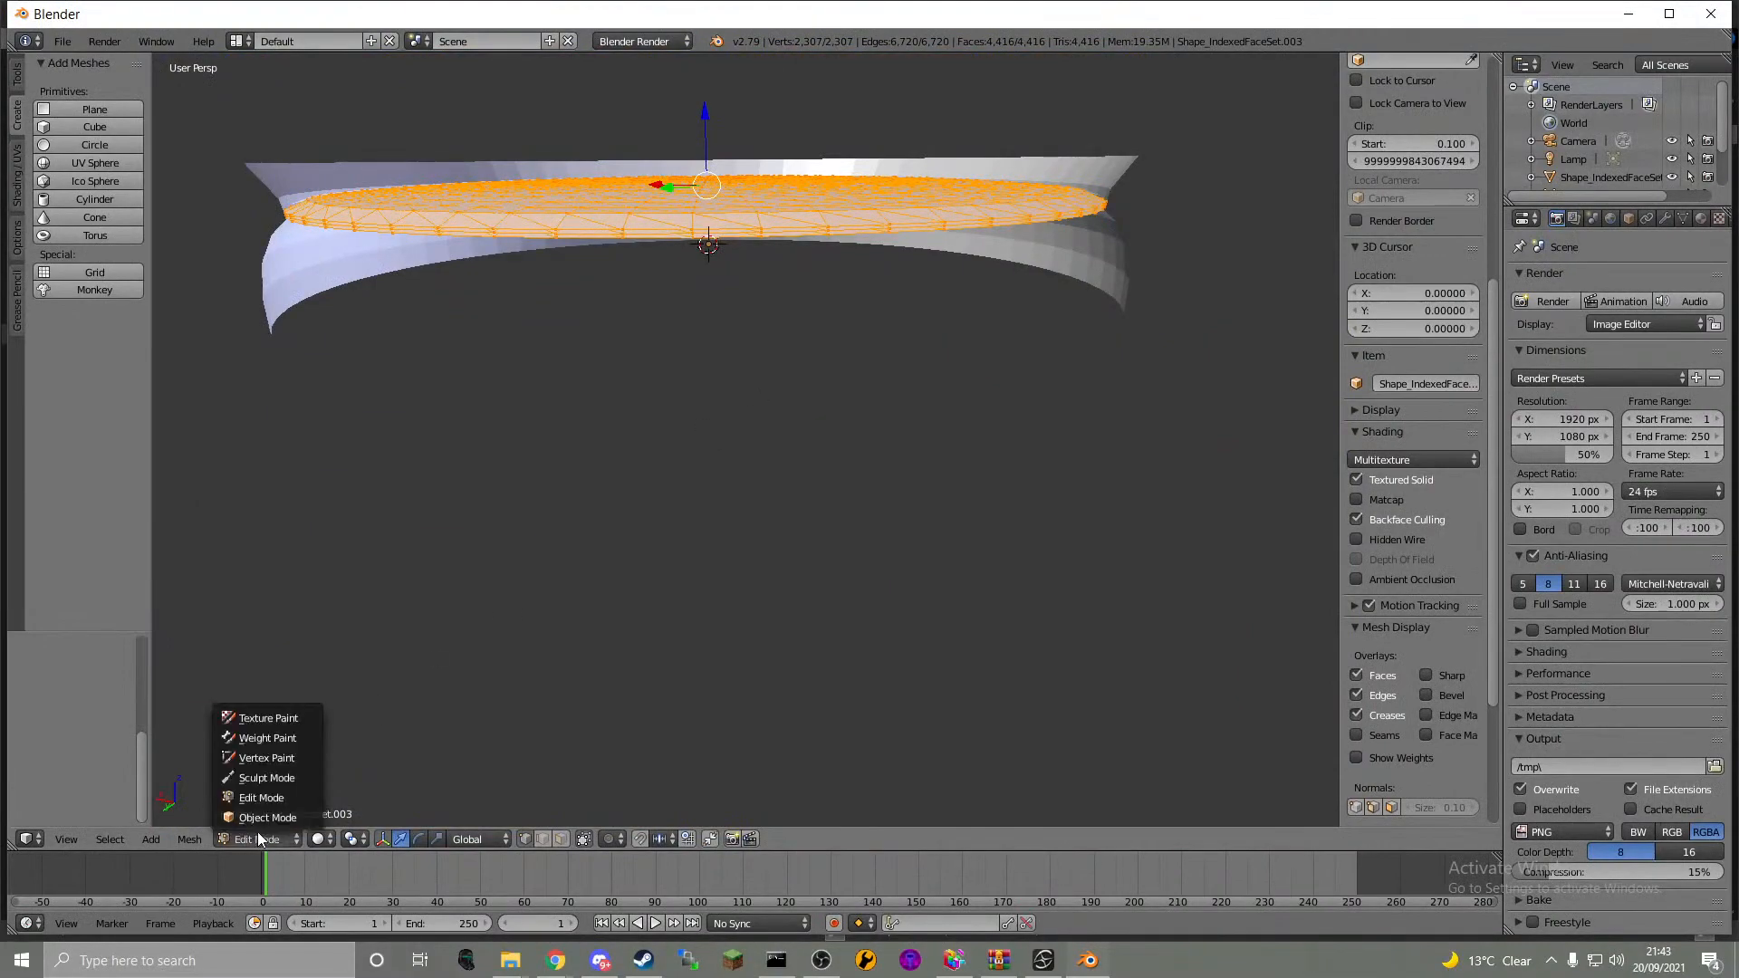
{"action": "left_click", "coordinate": [267, 819]}
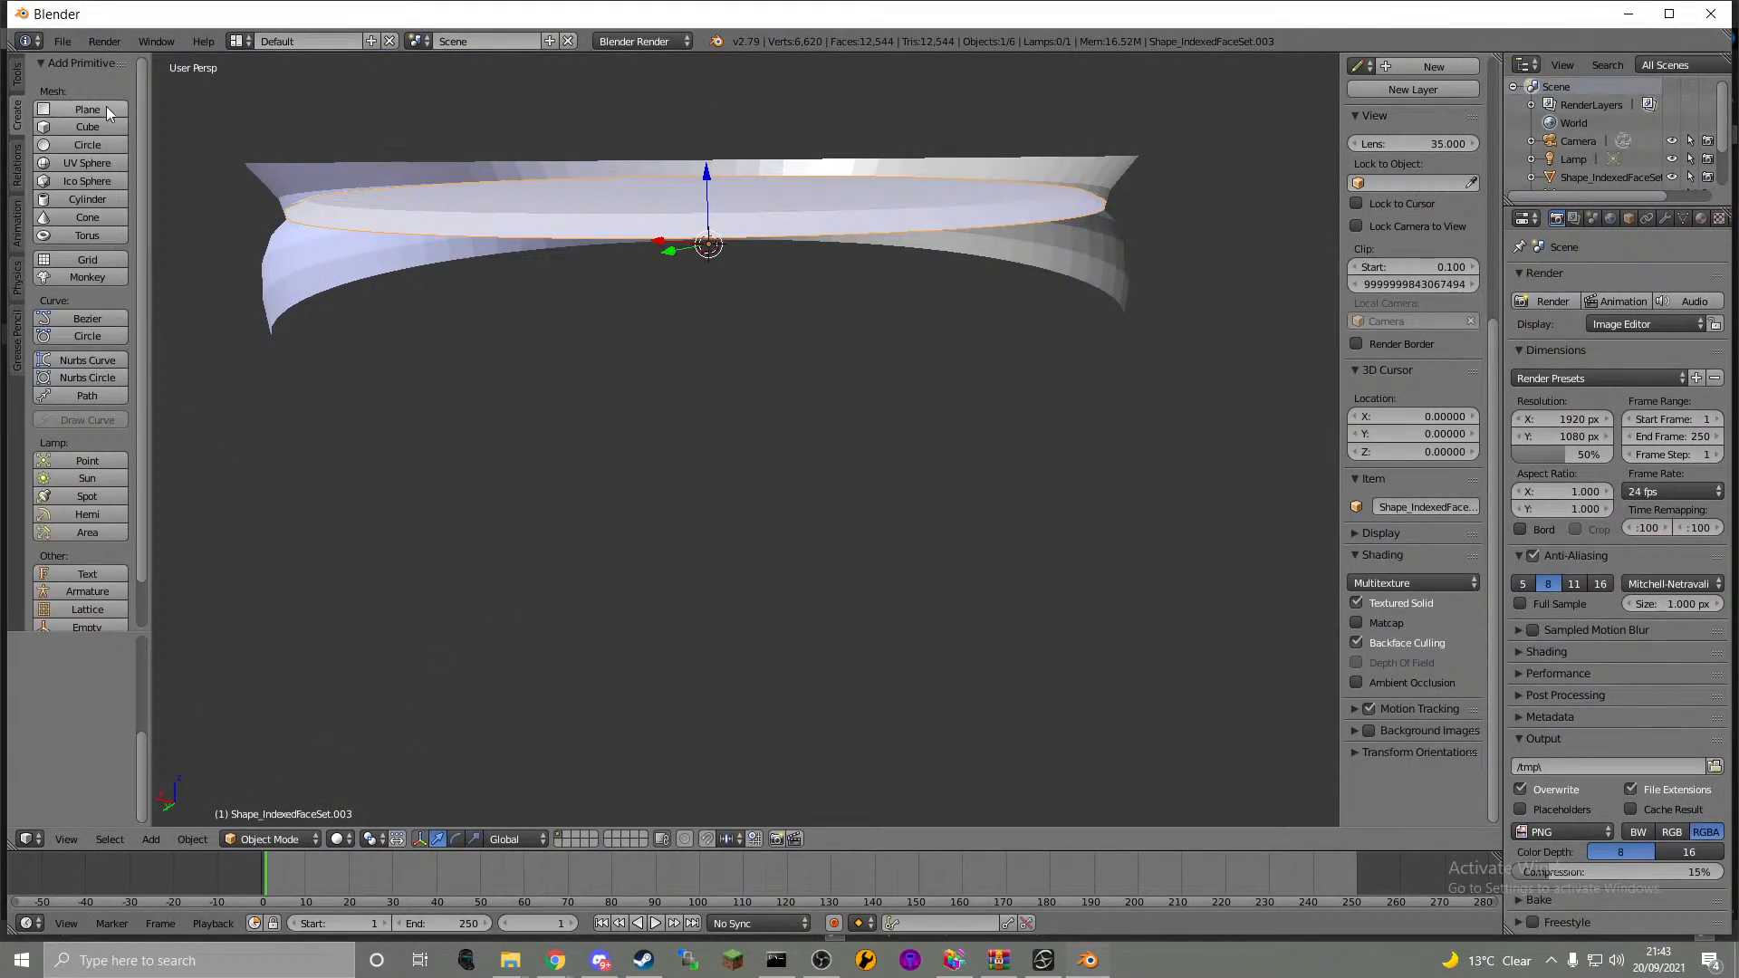
- Try a scaled-up cylinder at the mesh's center and delete it
{"action": "left_click", "coordinate": [87, 200]}
{"action": "key", "text": "s"}
{"action": "left_click", "coordinate": [1160, 352]}
{"action": "middle_click_drag", "start_coordinate": [508, 645], "coordinate": [589, 561]}
{"action": "key", "text": "x"}
{"action": "left_click", "coordinate": [563, 562]}
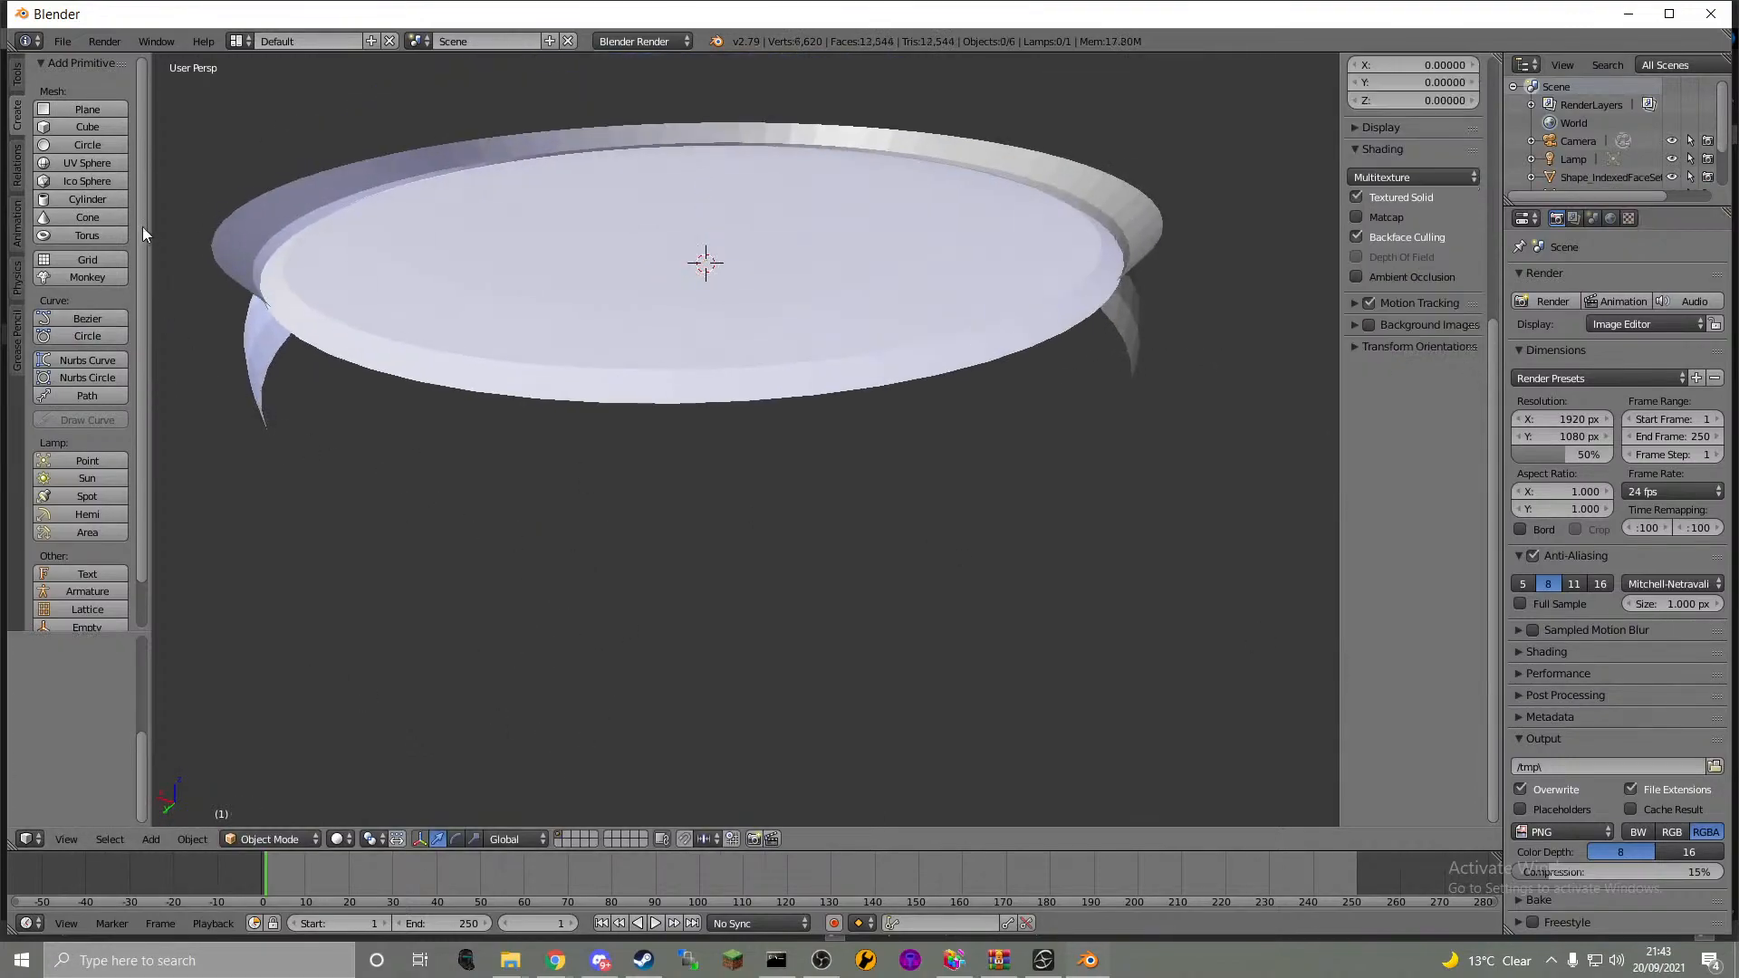
- Add a cylinder at the mesh's center and open its vertex count for editing
{"action": "left_click", "coordinate": [88, 200]}
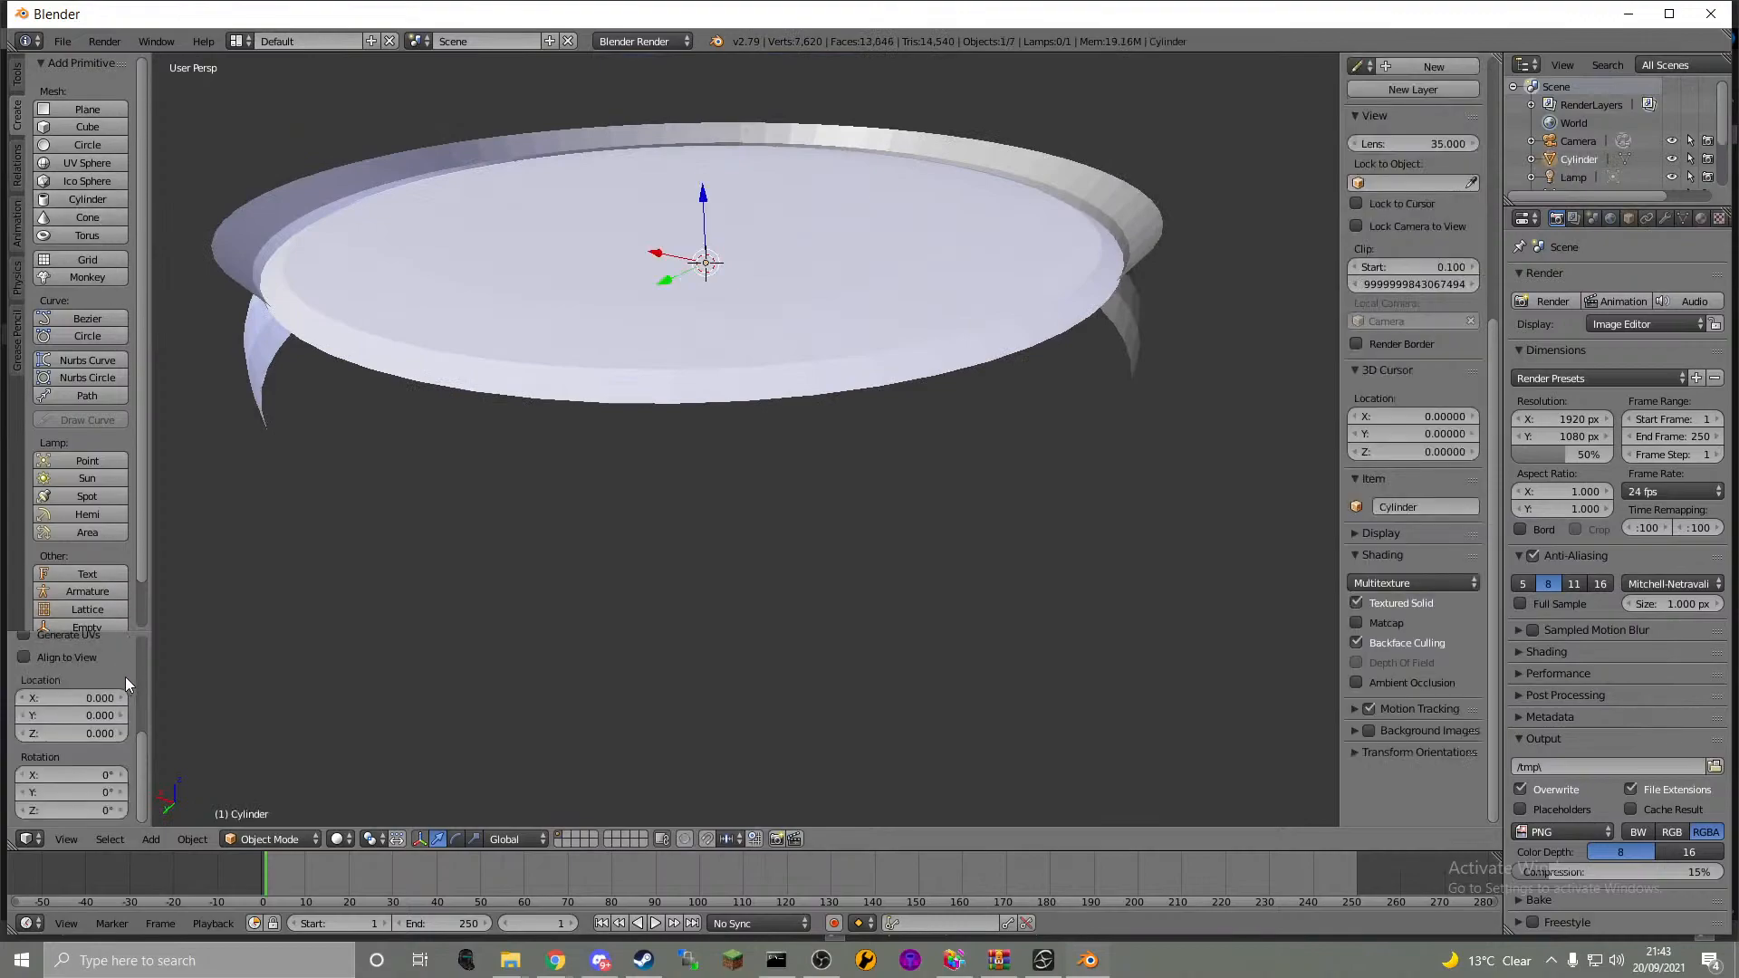
{"action": "scroll", "coordinate": [128, 679], "scroll_direction": "up", "scroll_amount": 3}
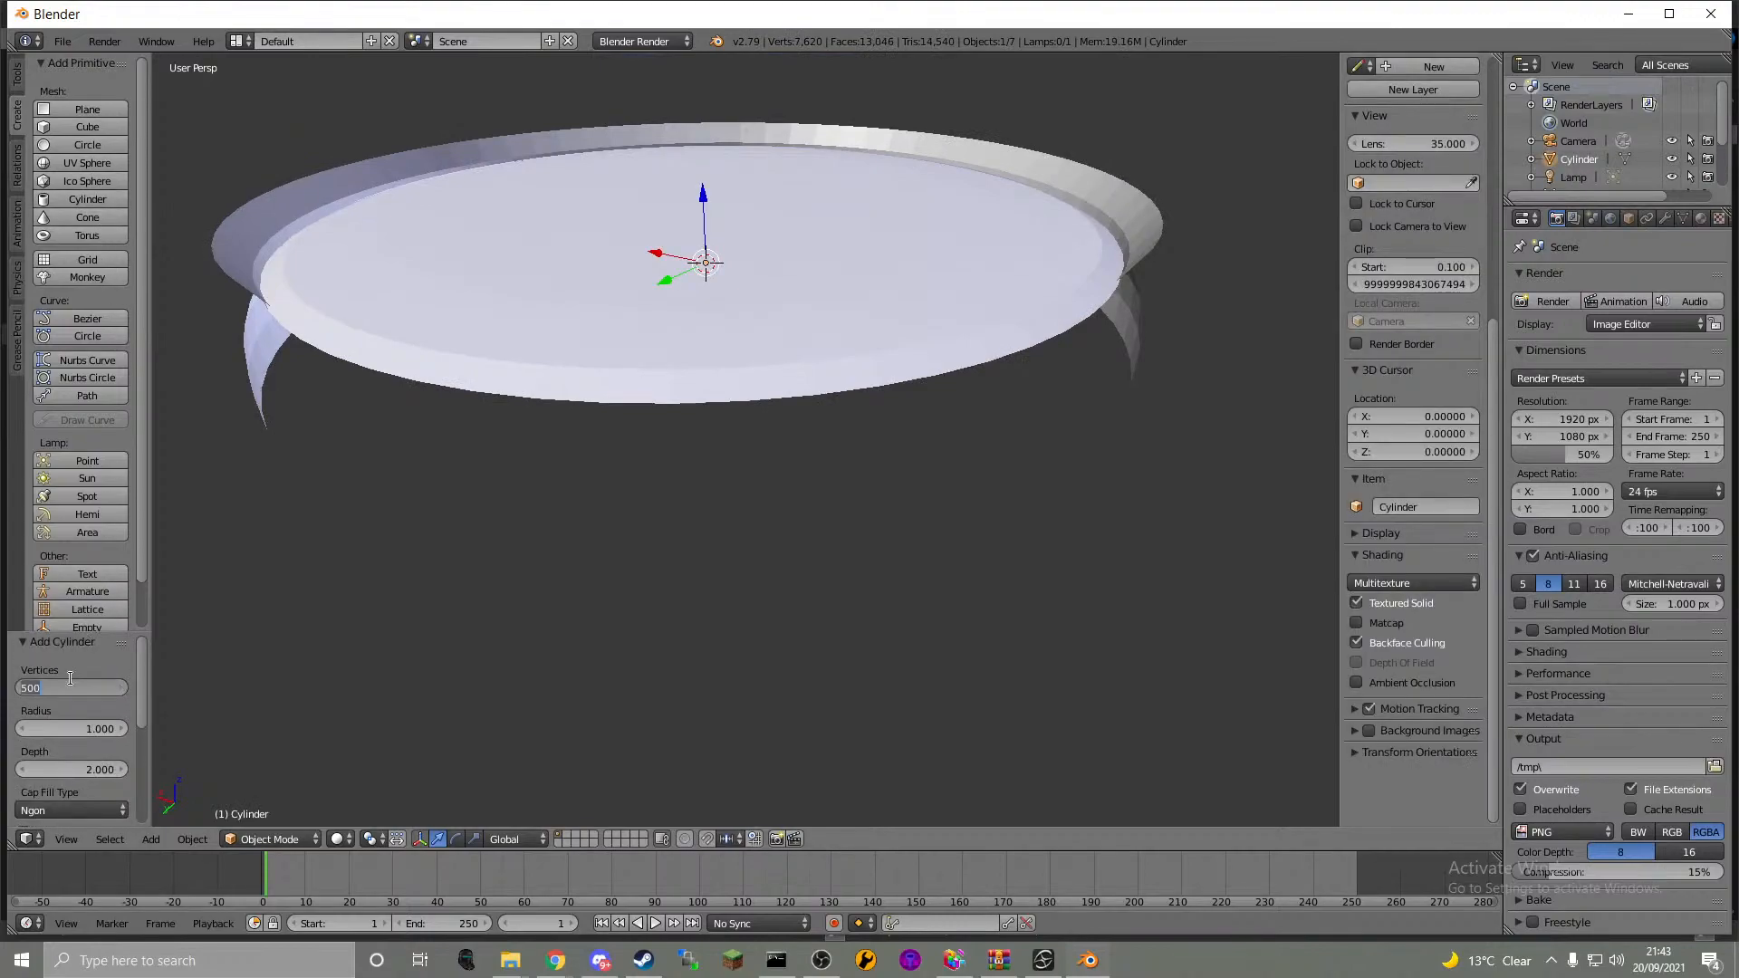